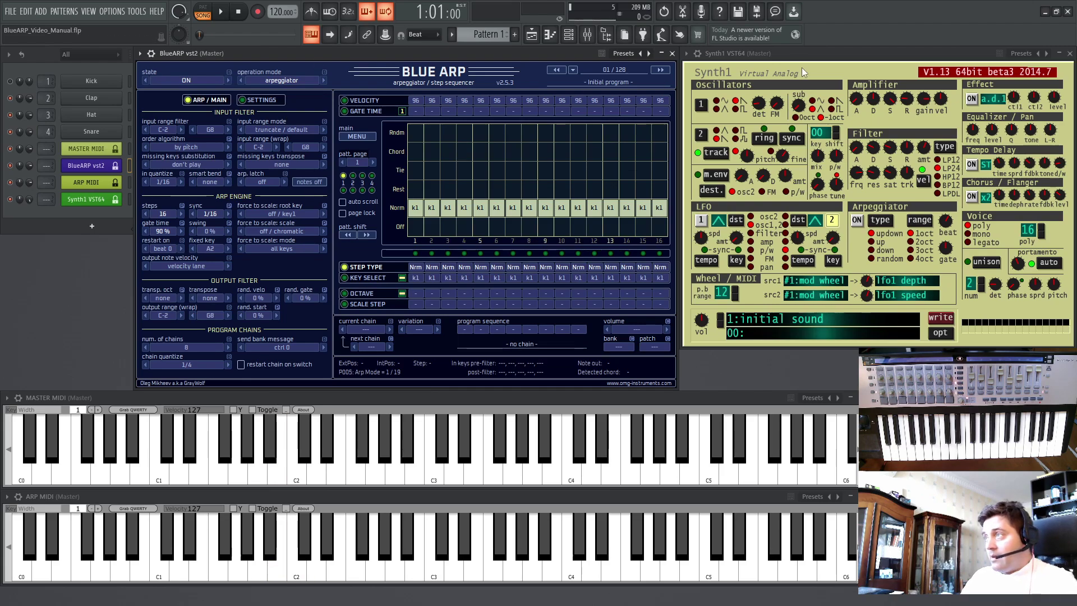
# - Check the MIDI input and output port numbers in the wrapper settings of BlueARP and Synth1
pyautogui.click(838, 56)
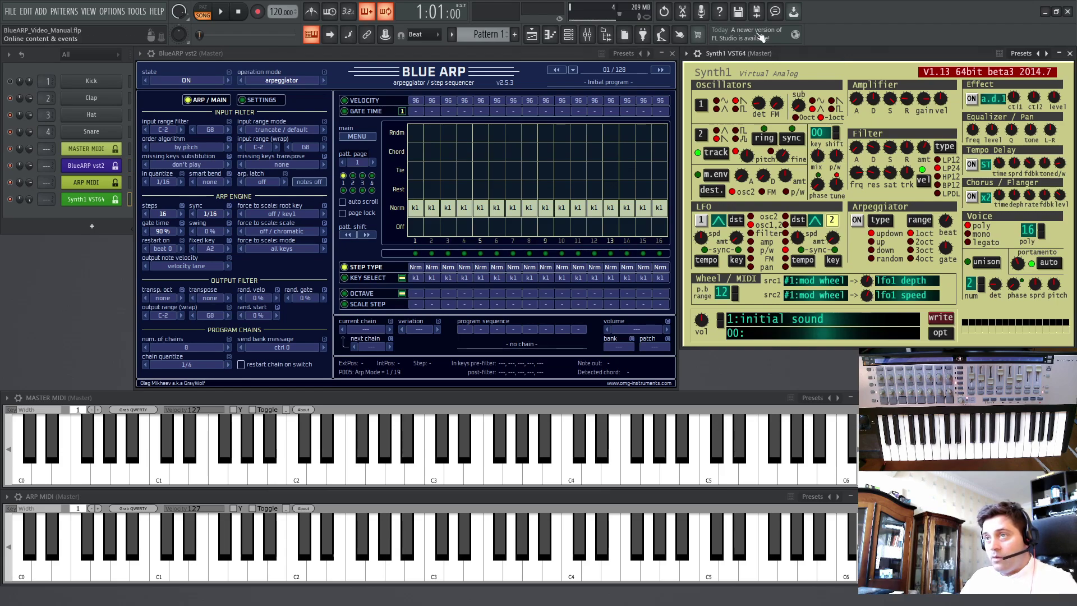
pyautogui.click(151, 53)
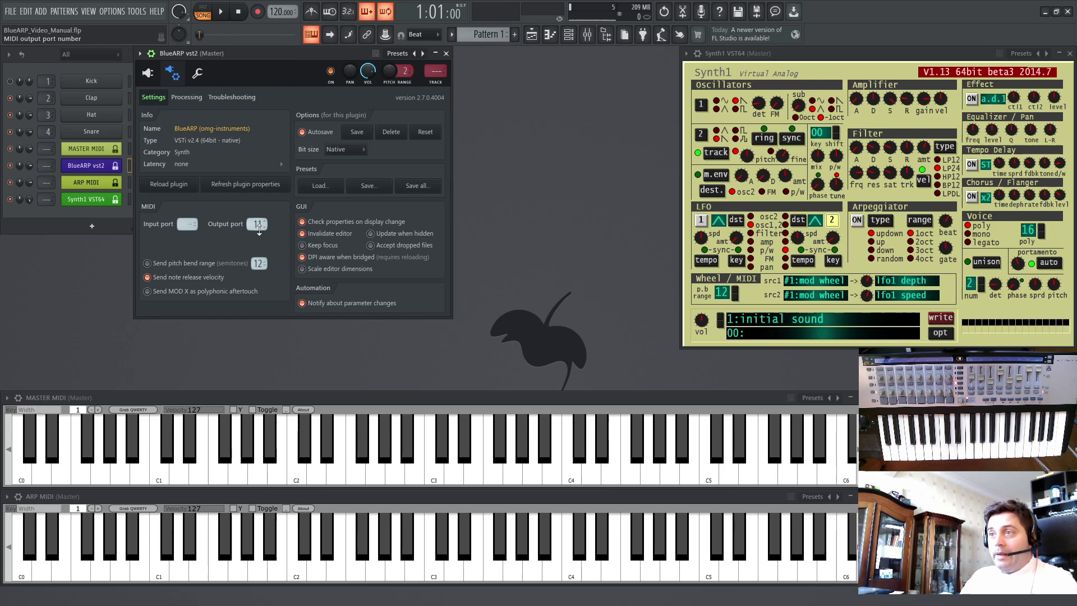
pyautogui.click(151, 53)
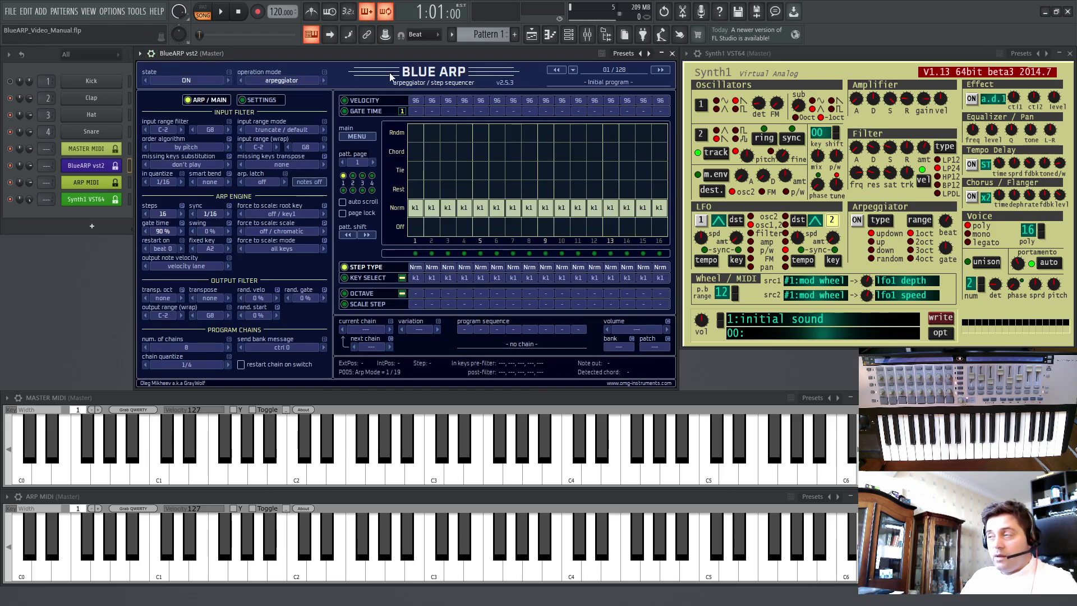
pyautogui.click(697, 53)
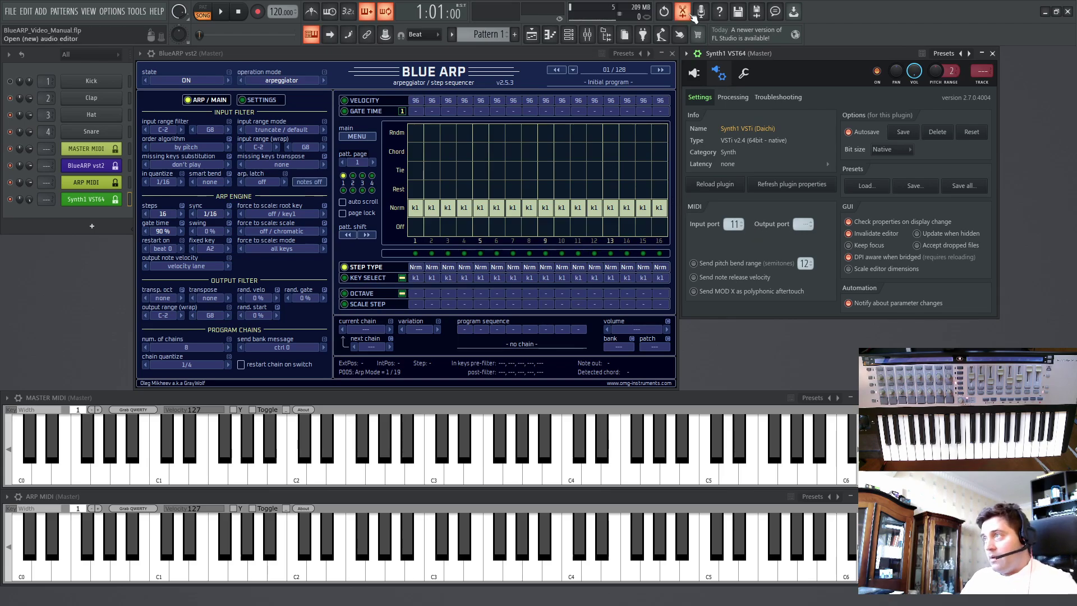
pyautogui.click(697, 54)
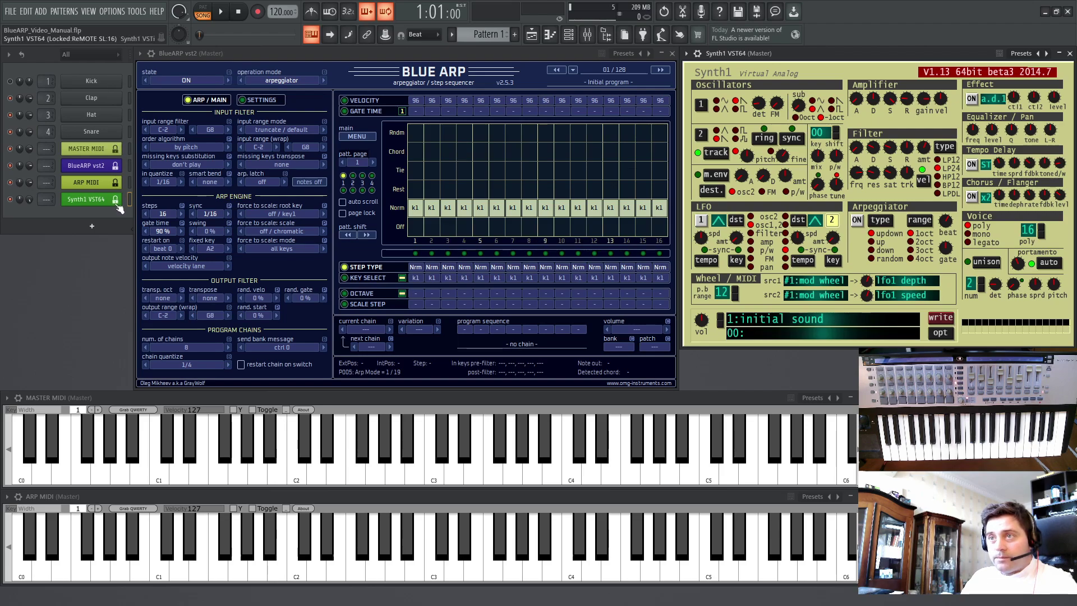
# - Check which MIDI device and channel the BlueARP instrument in the channel rack receives notes from
pyautogui.rightClick(114, 169)
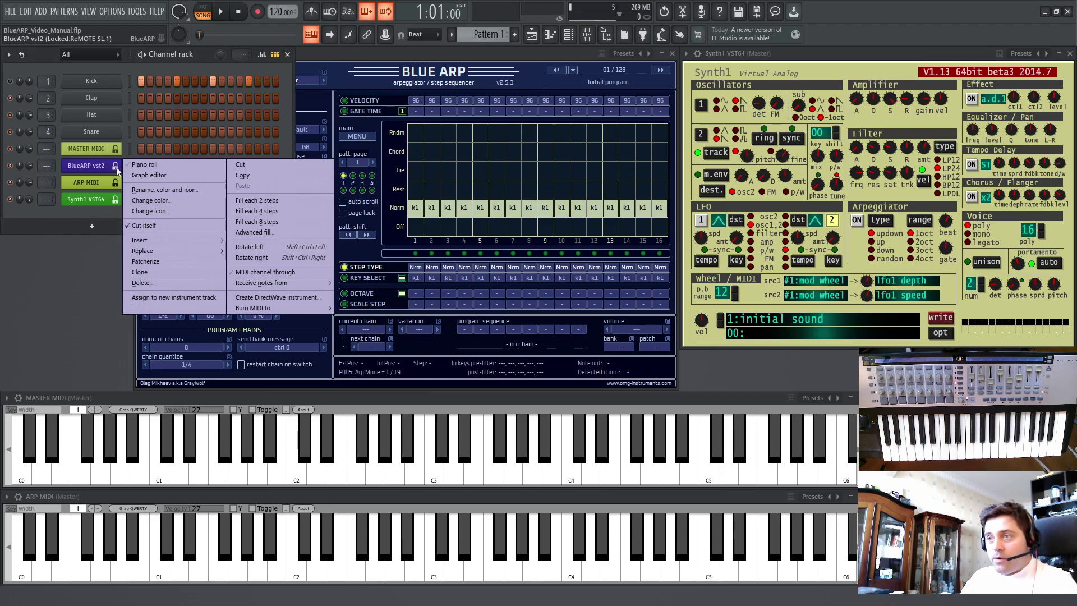
pyautogui.moveTo(282, 282)
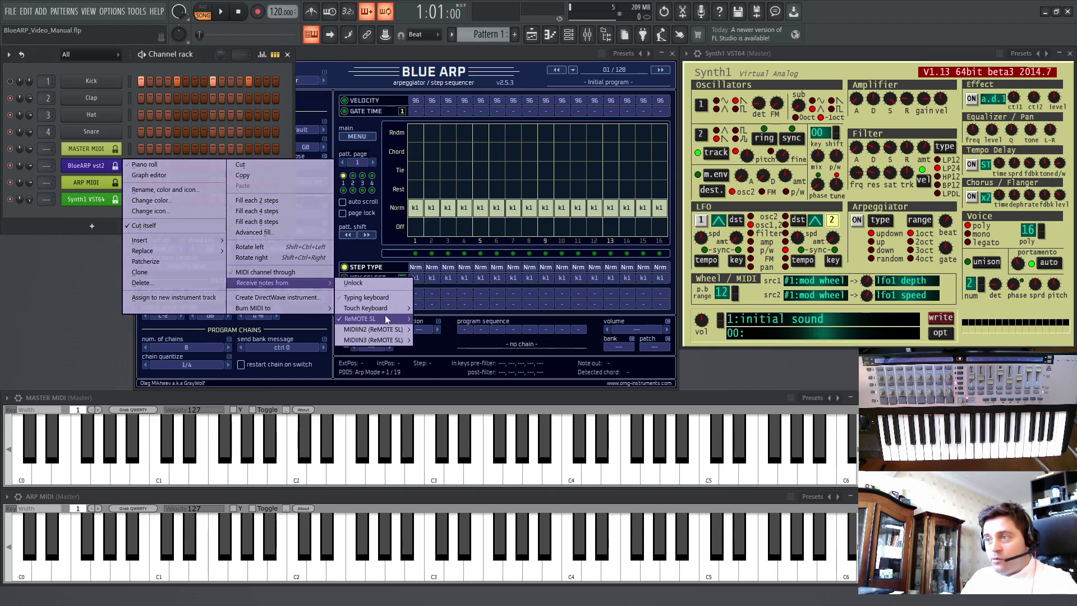
pyautogui.moveTo(387, 319)
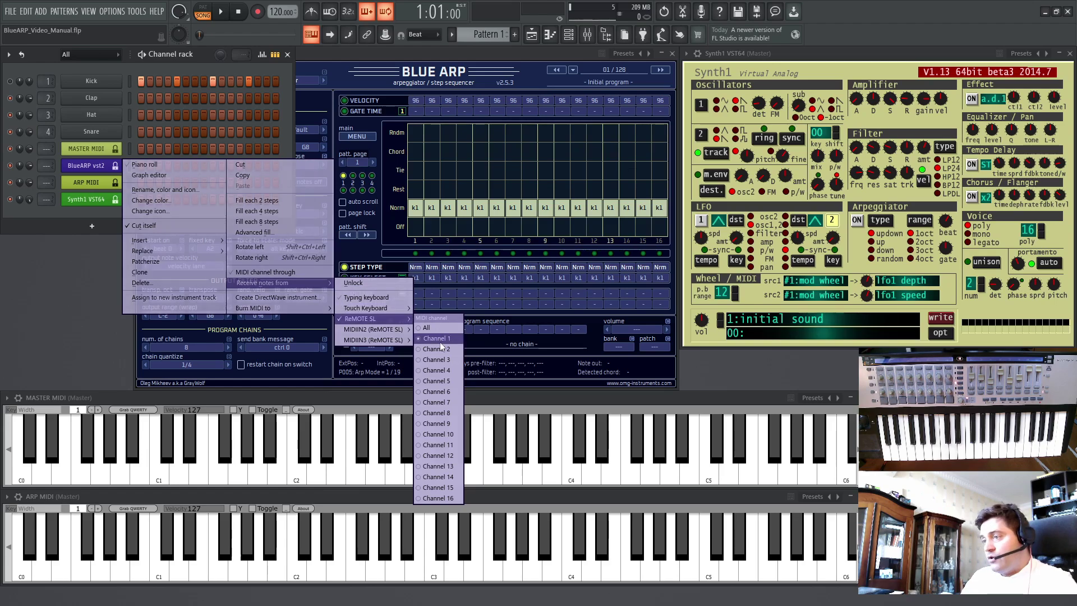
pyautogui.click(426, 49)
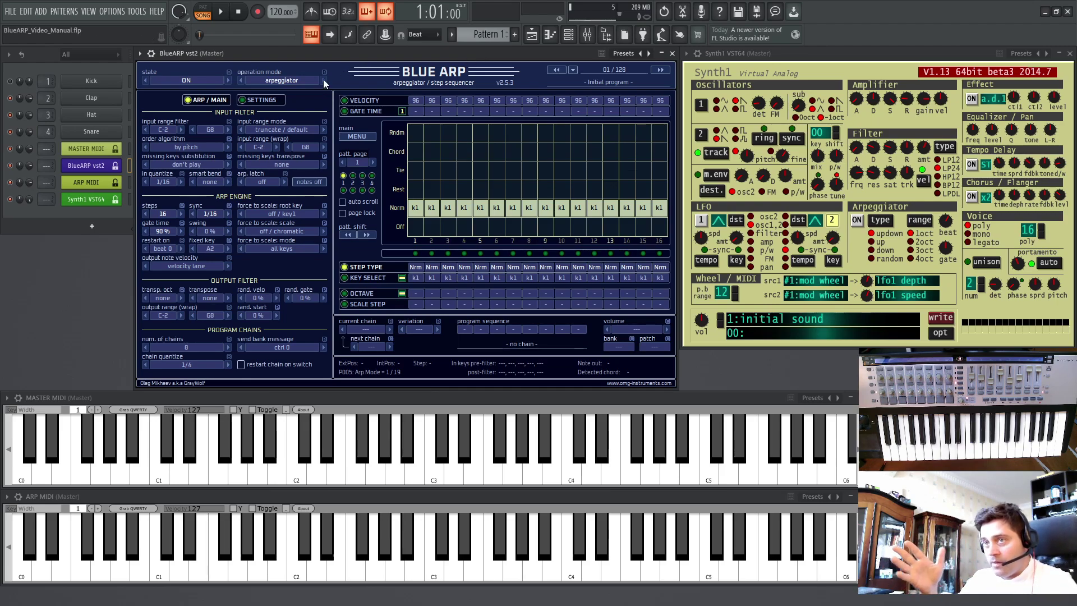
# - Check which MIDI device the Synth1 instrument receives notes from, and return to the BlueARP window
pyautogui.rightClick(104, 199)
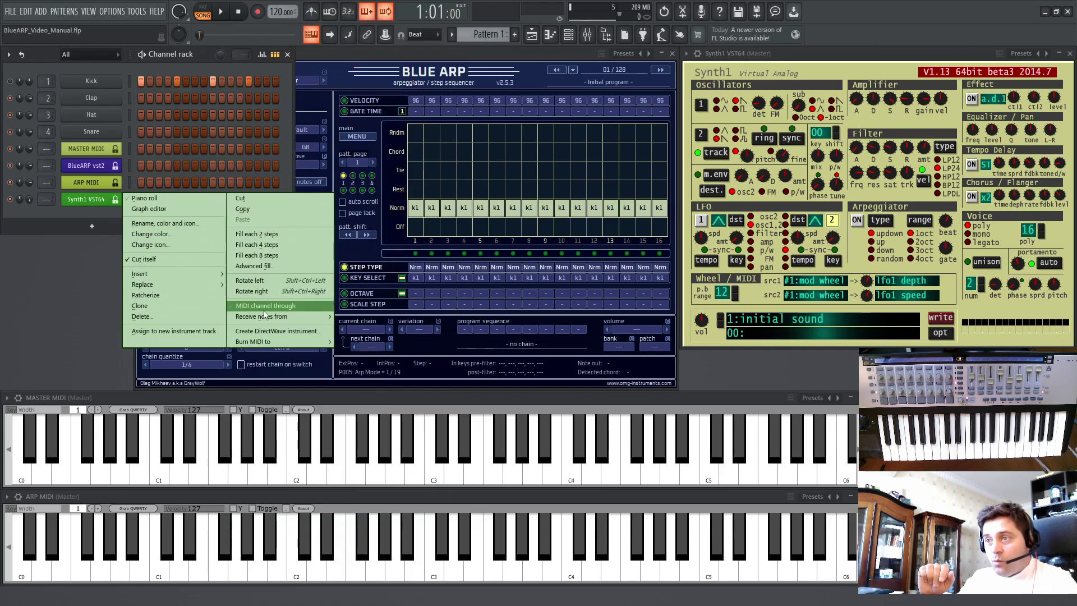
pyautogui.moveTo(266, 317)
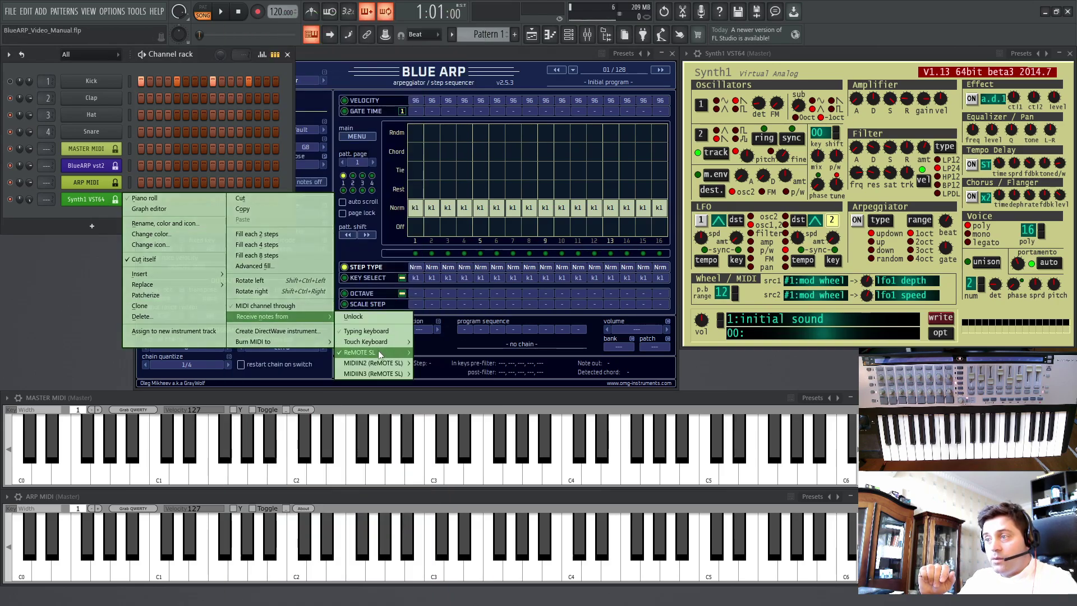
pyautogui.moveTo(378, 351)
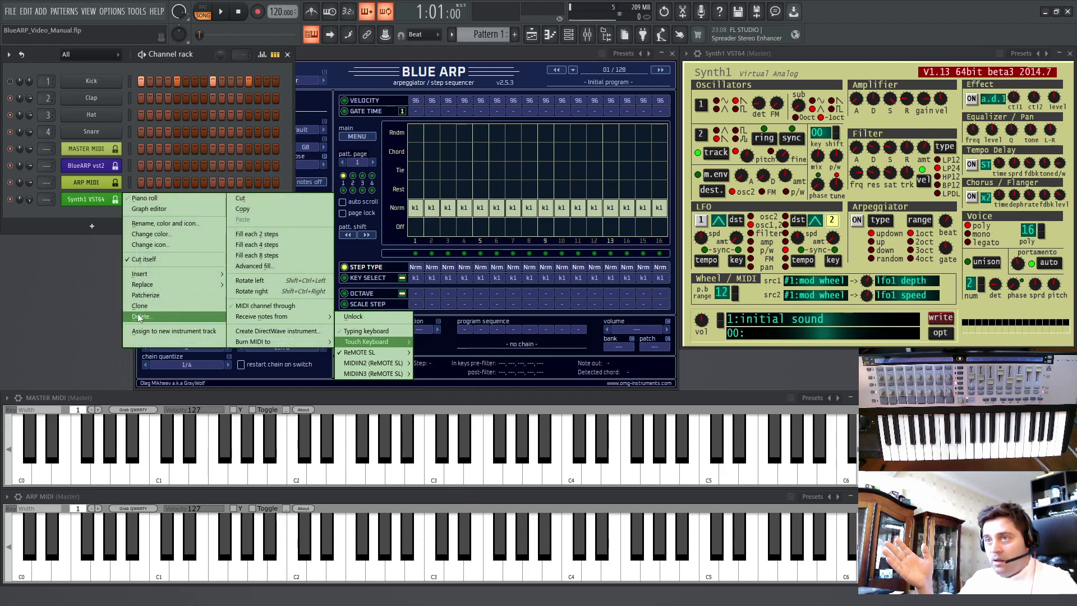
pyautogui.click(93, 273)
pyautogui.click(448, 52)
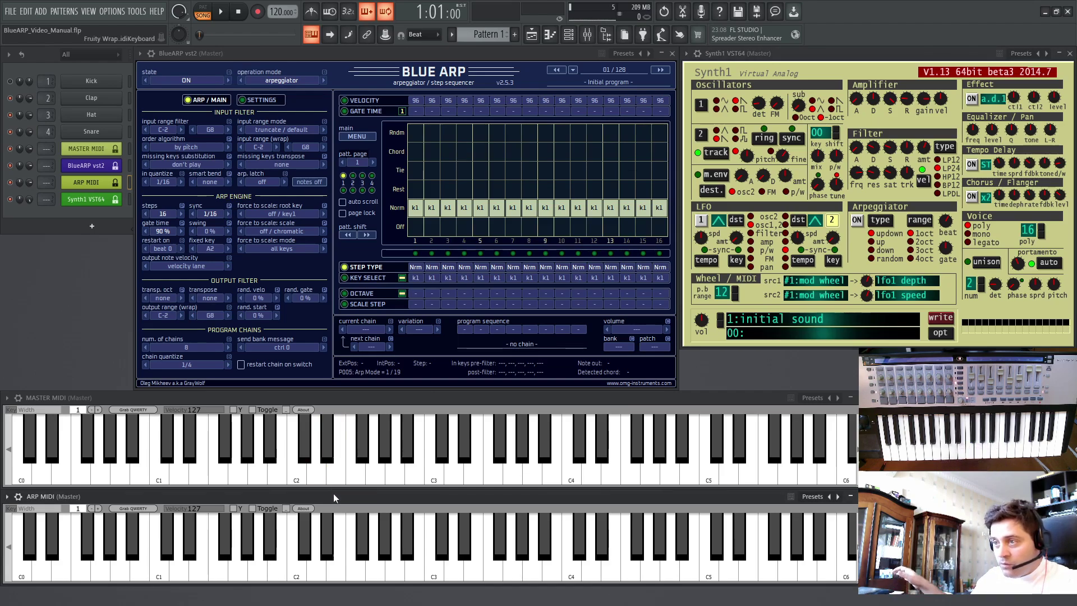
# - Advance BlueARP from the initial program to program 04, Simple 4k Up 4 beats
pyautogui.click(660, 70)
pyautogui.click(660, 70)
pyautogui.click(661, 71)
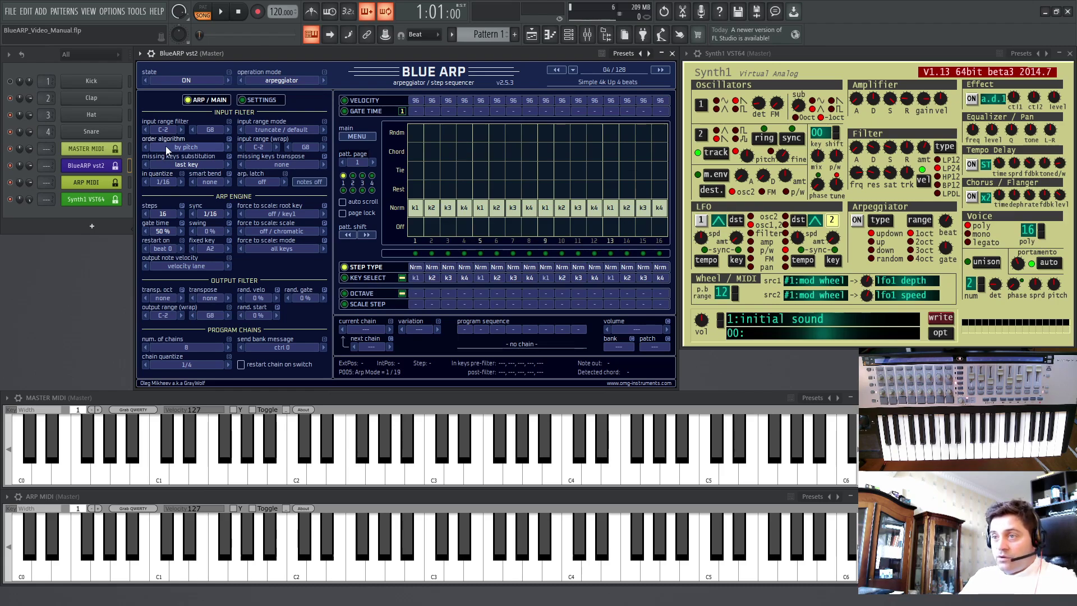
# - Raise the arp engine's number of steps to 17, vary it one step at a time, and restore it to 16
pyautogui.click(182, 213)
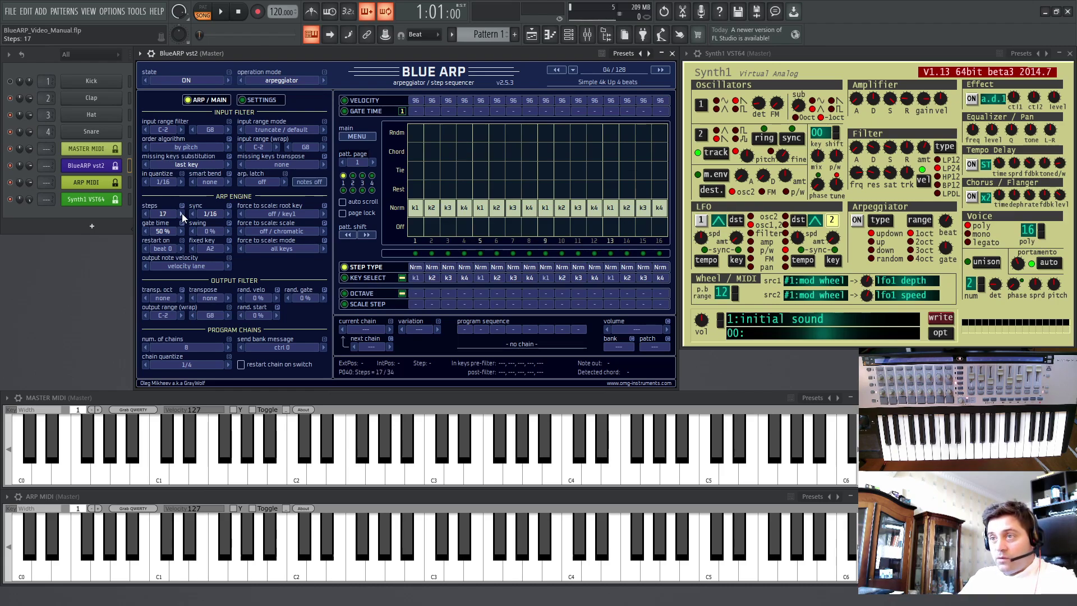
pyautogui.click(147, 213)
pyautogui.click(146, 213)
pyautogui.click(147, 213)
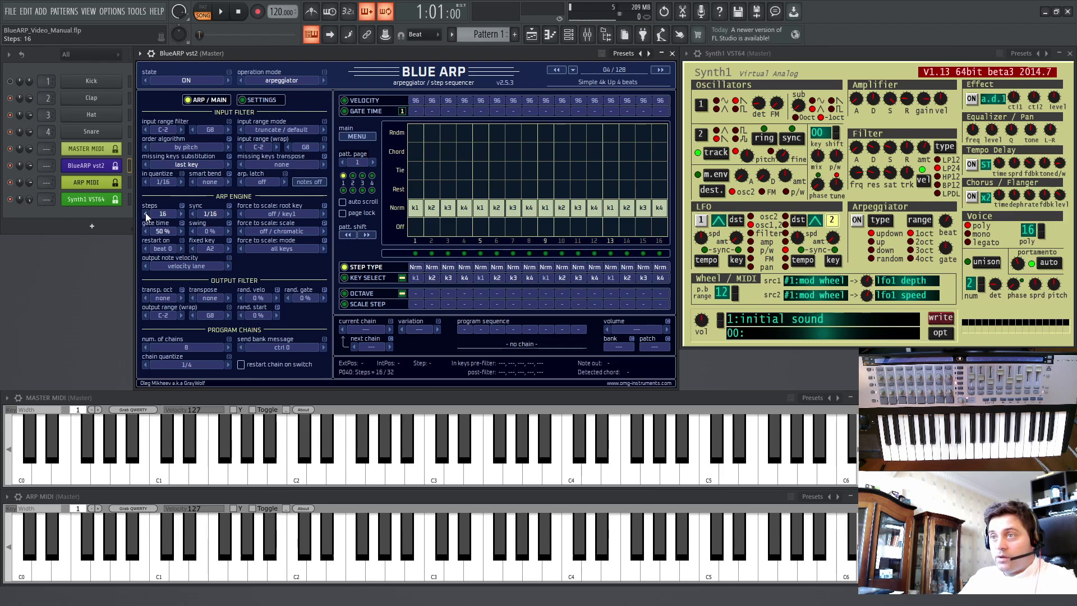
pyautogui.click(147, 213)
pyautogui.click(147, 213)
pyautogui.click(147, 213)
pyautogui.click(181, 213)
pyautogui.click(181, 213)
pyautogui.click(181, 213)
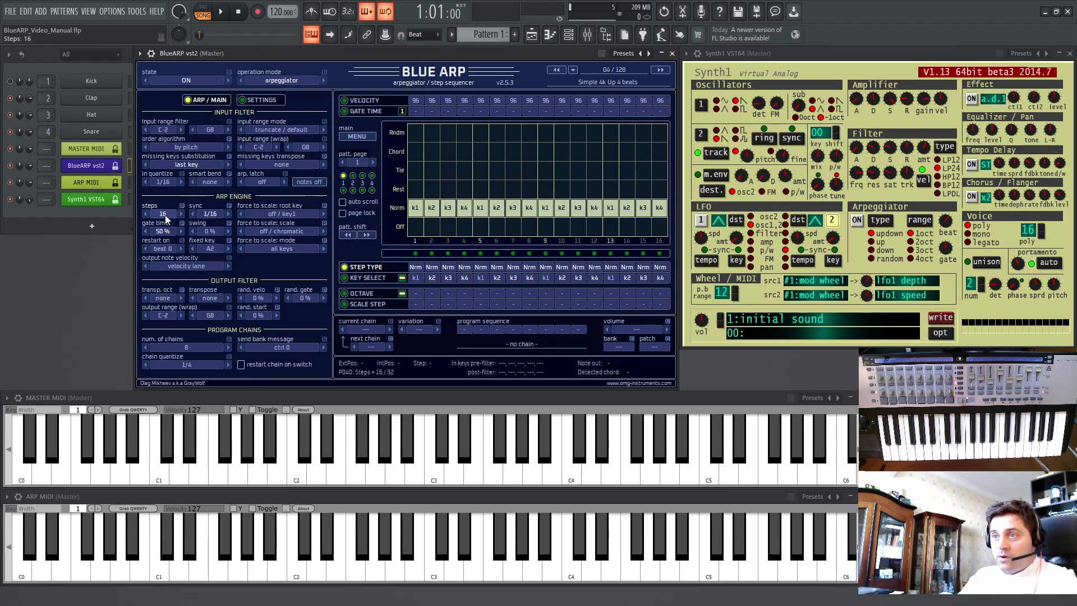
# - Change the arp engine's number of steps to 20 and to 32, returning it to 16 after each change
pyautogui.moveTo(163, 214)
pyautogui.mouseDown()
pyautogui.moveTo(157, 258)
pyautogui.moveTo(173, 223)
pyautogui.moveTo(160, 207)
pyautogui.moveTo(161, 219)
pyautogui.mouseUp()
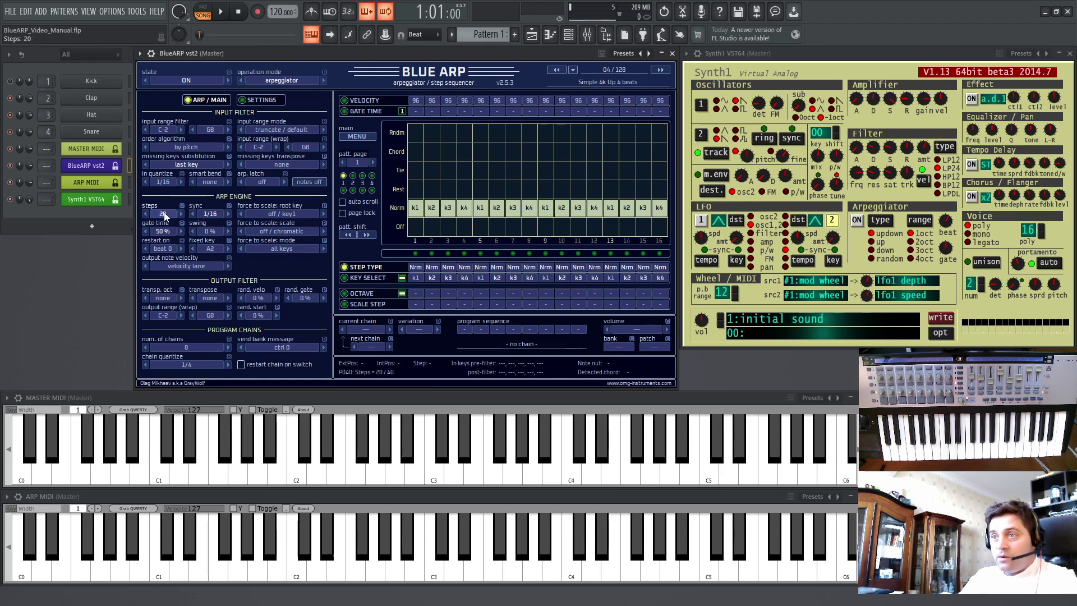
pyautogui.moveTo(165, 214)
pyautogui.mouseDown()
pyautogui.moveTo(164, 231)
pyautogui.moveTo(168, 219)
pyautogui.mouseUp()
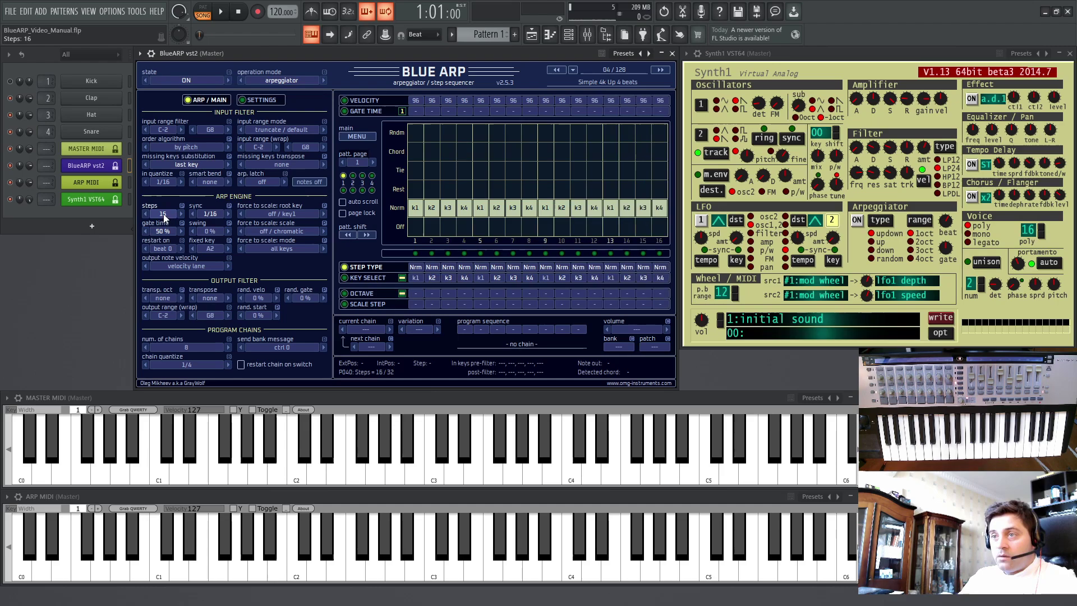
pyautogui.rightClick(162, 217)
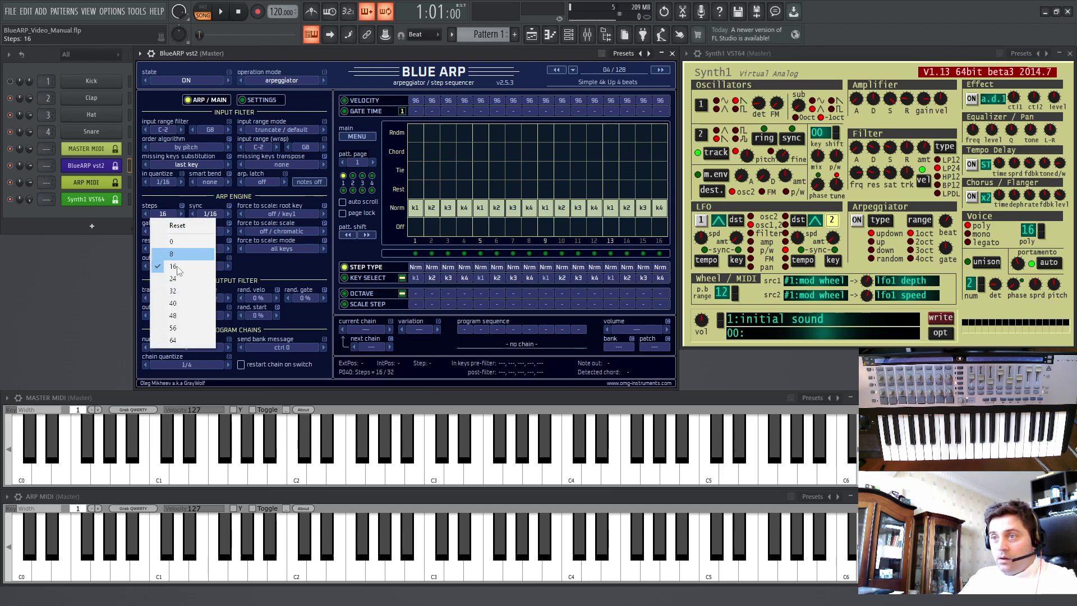
pyautogui.click(173, 290)
pyautogui.rightClick(162, 217)
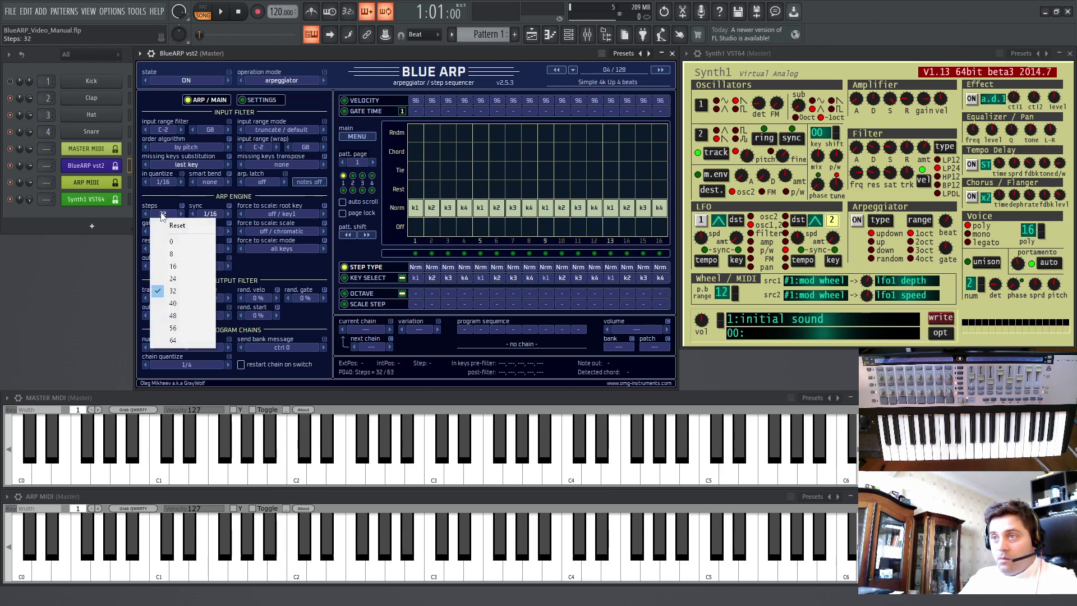
pyautogui.click(172, 265)
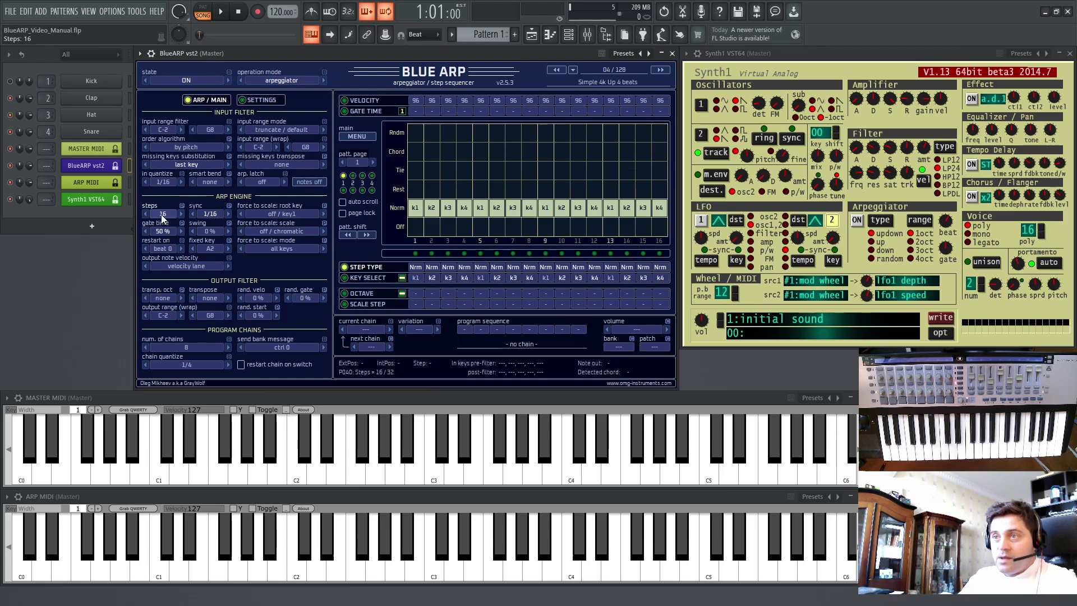
# - Examine the selectable values for the number of steps, the input range filter's lower limit and the force-to-scale setting
pyautogui.rightClick(162, 216)
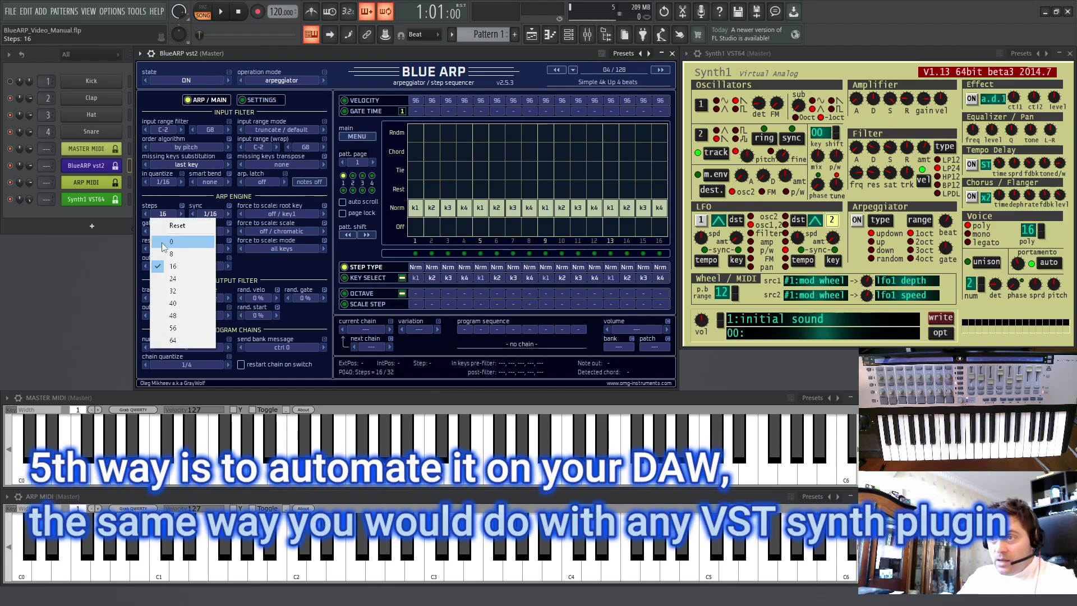
pyautogui.click(162, 205)
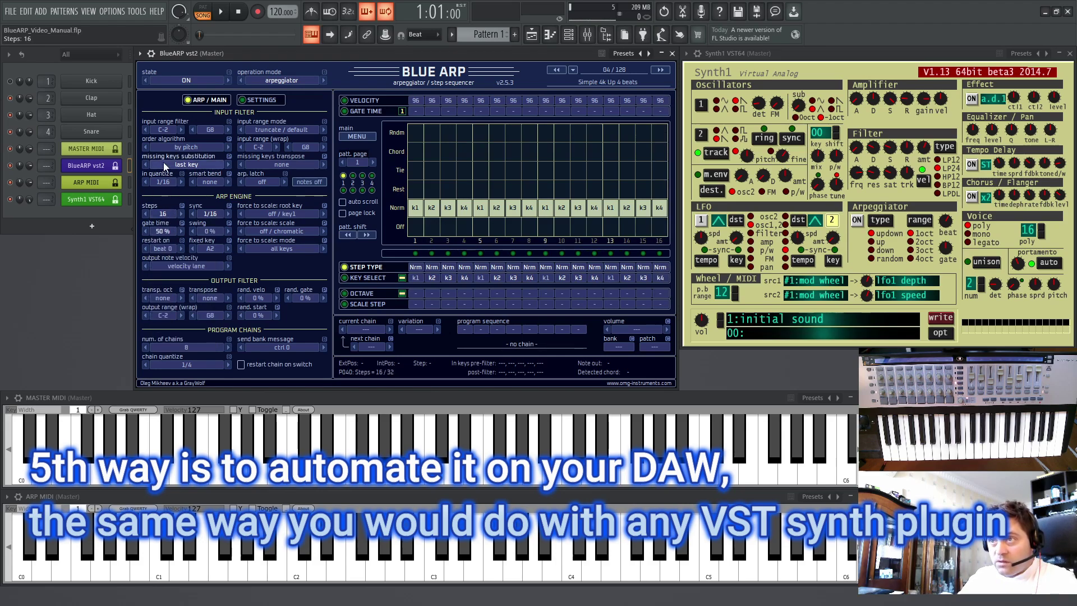
pyautogui.click(163, 130)
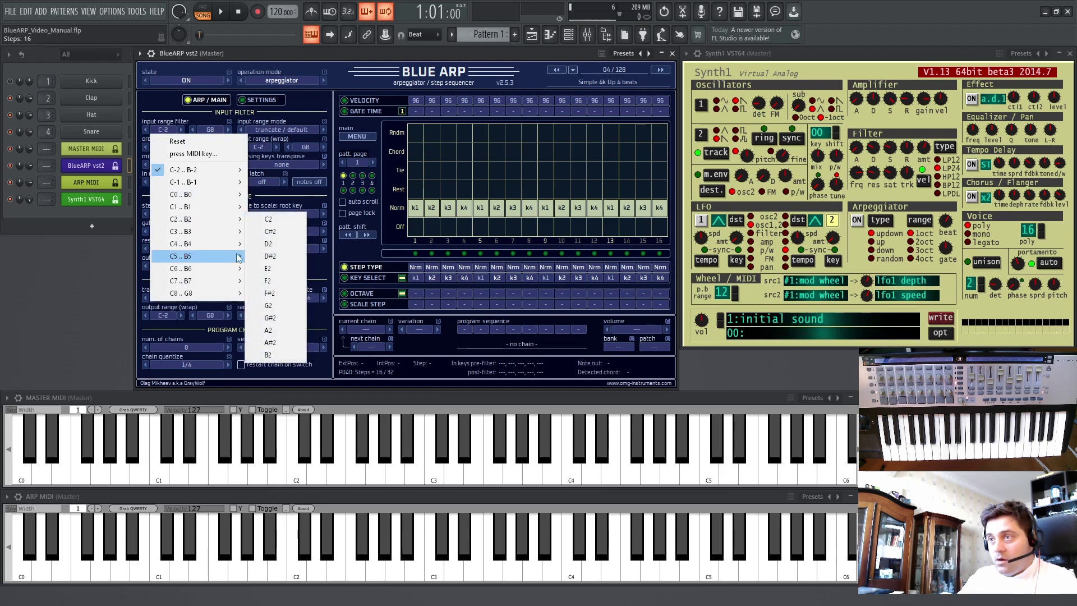
pyautogui.click(268, 231)
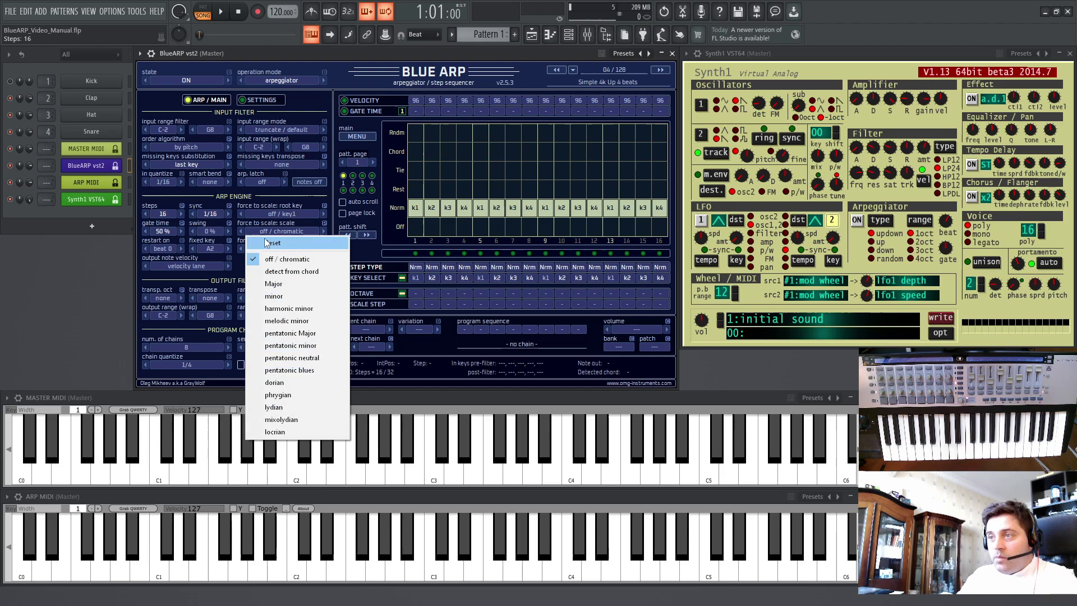
pyautogui.click(261, 196)
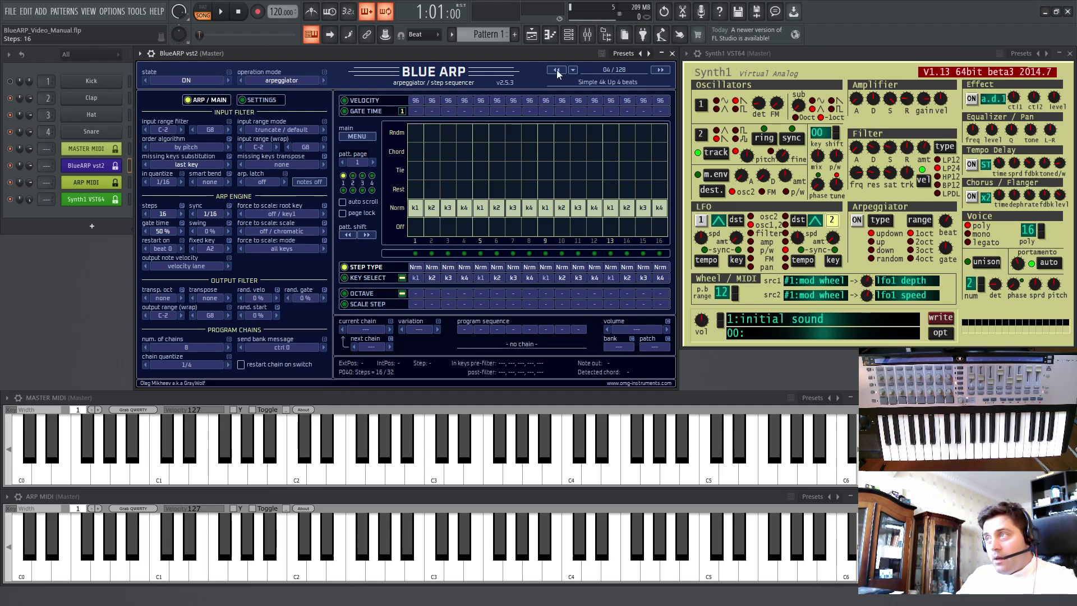
# - Look through the Key Select, Octave, Scale Step, Gate Time, Velocity and Step Type lanes in the pattern grid
pyautogui.click(368, 277)
pyautogui.click(361, 293)
pyautogui.click(365, 304)
pyautogui.click(362, 111)
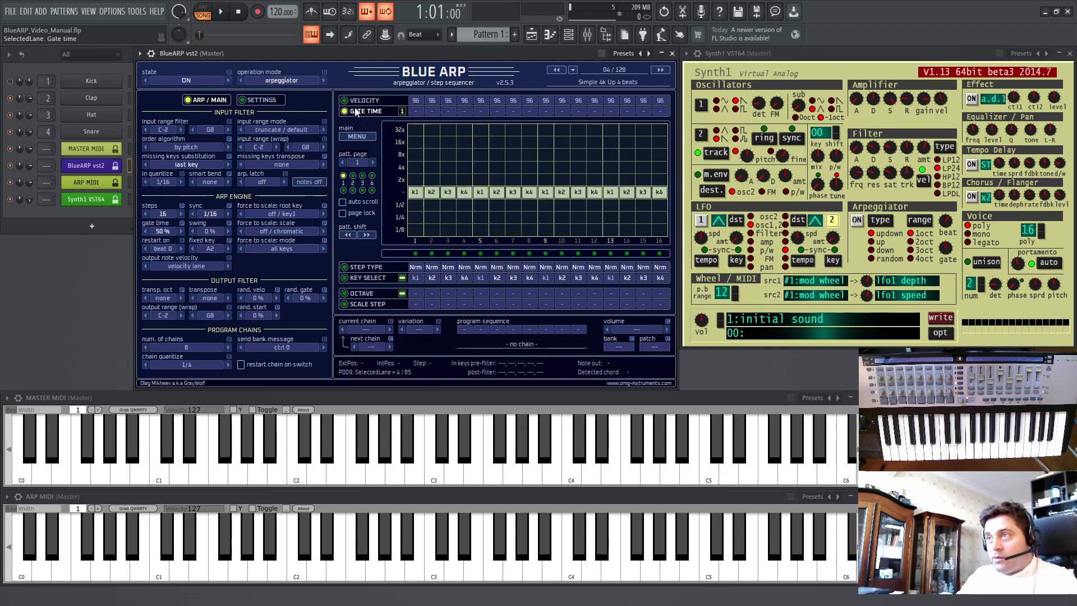
pyautogui.click(359, 100)
pyautogui.click(365, 267)
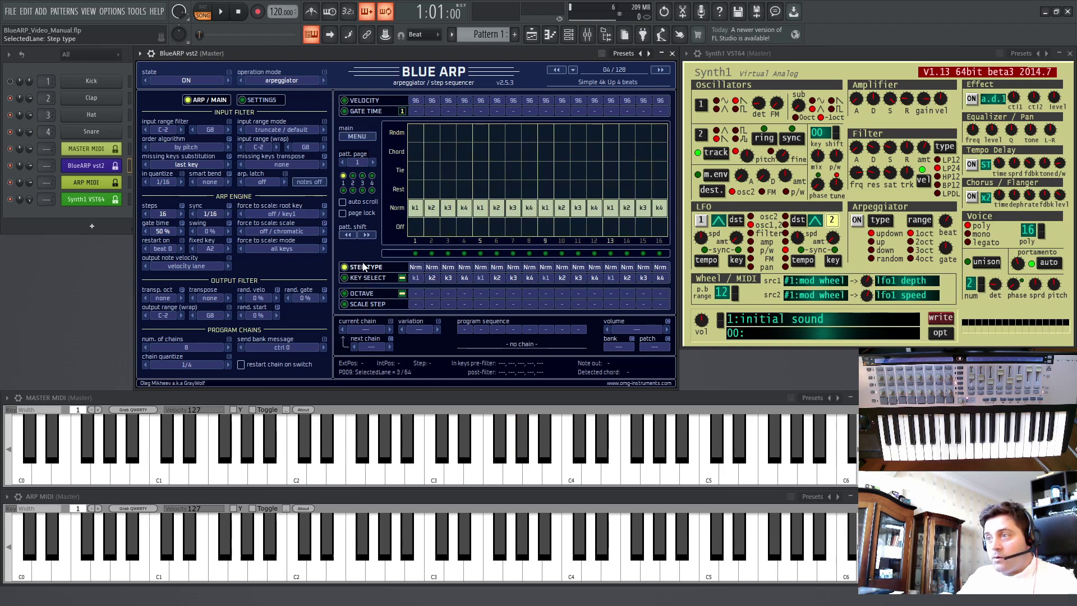
pyautogui.click(364, 281)
pyautogui.click(362, 293)
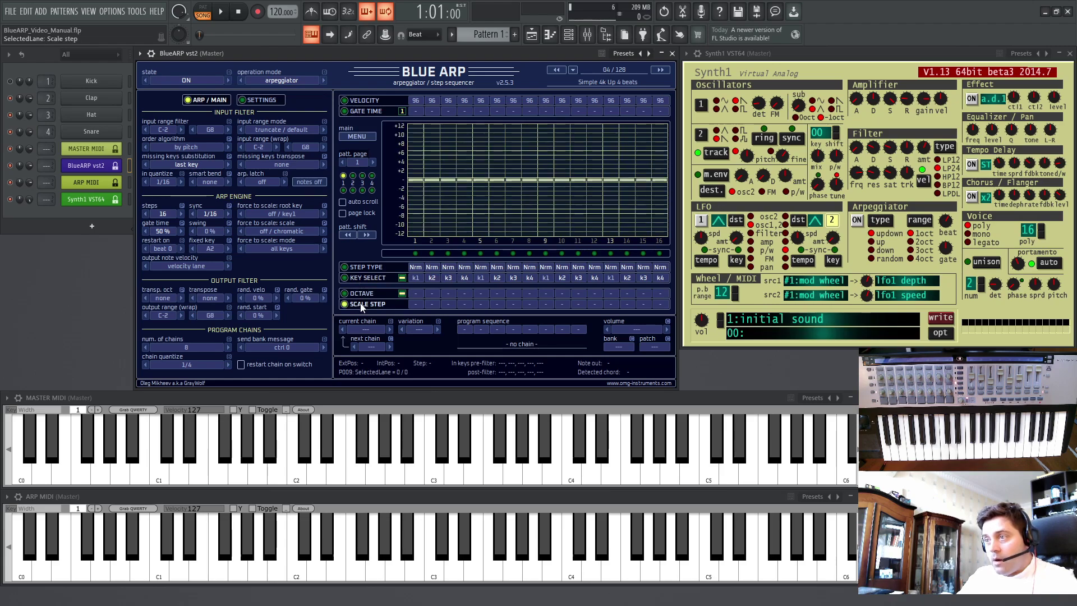
pyautogui.click(362, 279)
pyautogui.click(362, 269)
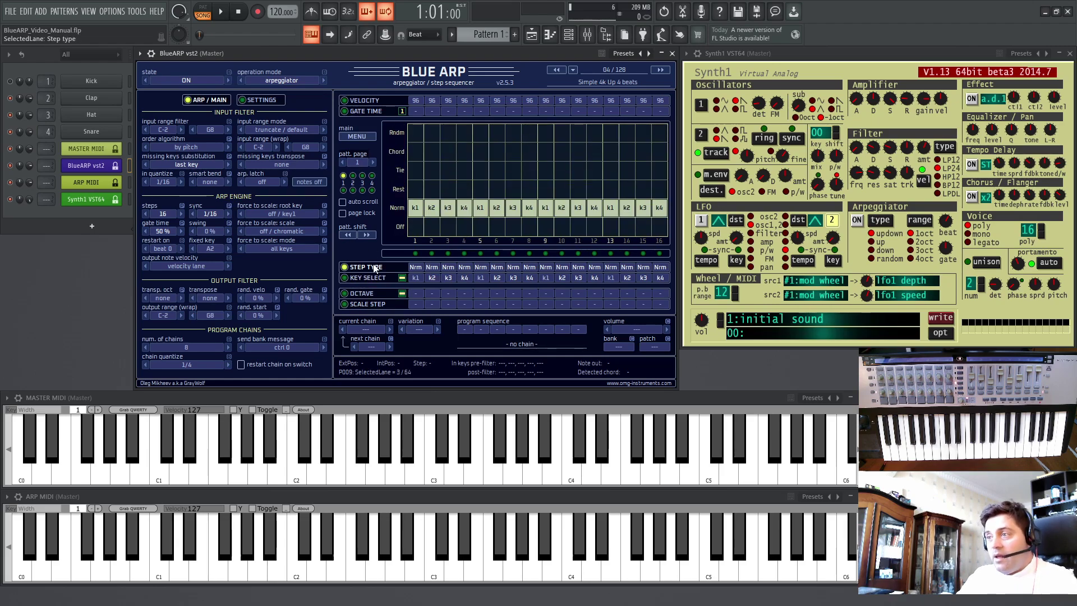
# - Show the Key Select lane and examine the value choices for its step 4 without changing the assigned key
pyautogui.click(370, 278)
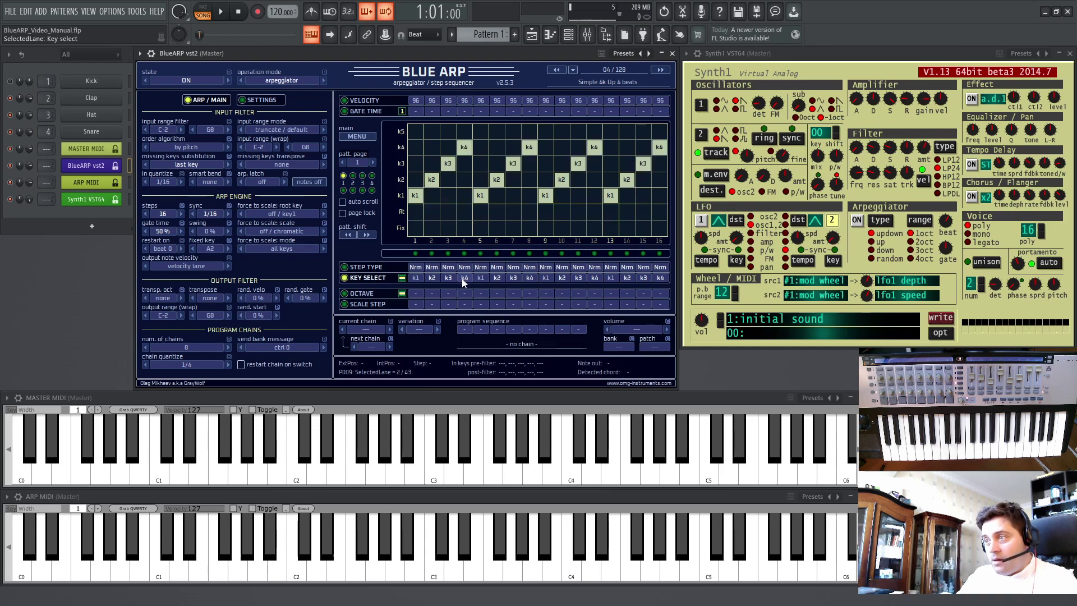
pyautogui.moveTo(464, 278)
pyautogui.mouseDown()
pyautogui.moveTo(473, 250)
pyautogui.moveTo(473, 322)
pyautogui.moveTo(474, 275)
pyautogui.mouseUp()
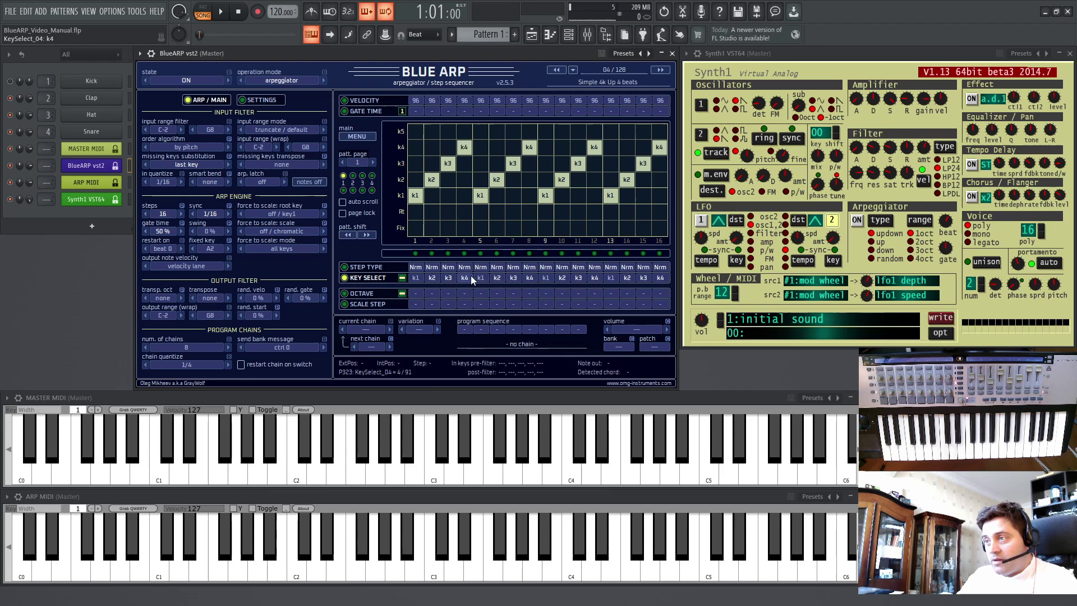
pyautogui.rightClick(463, 278)
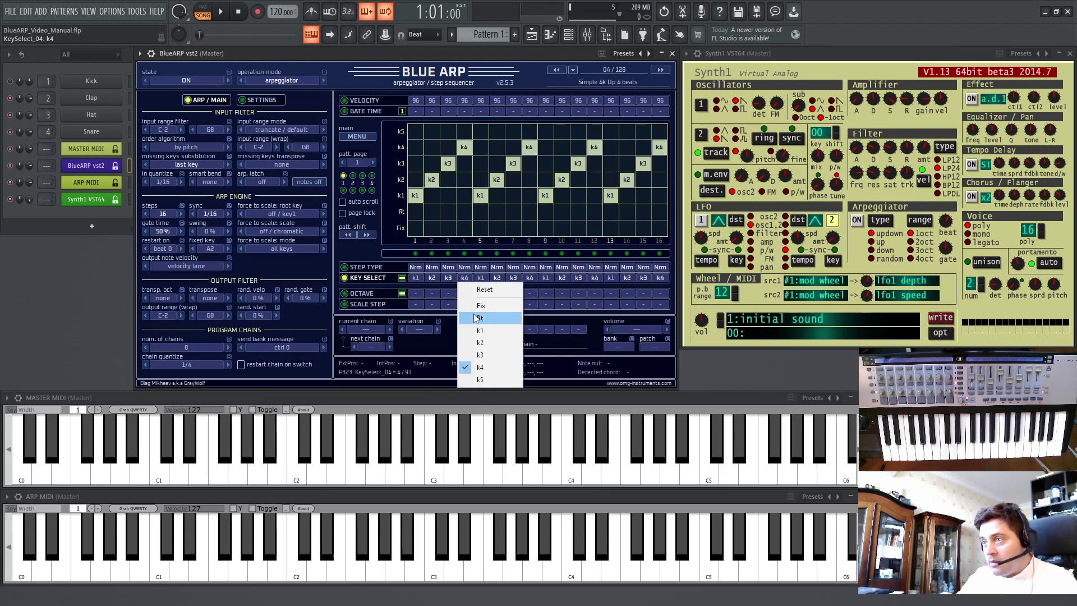
pyautogui.click(463, 278)
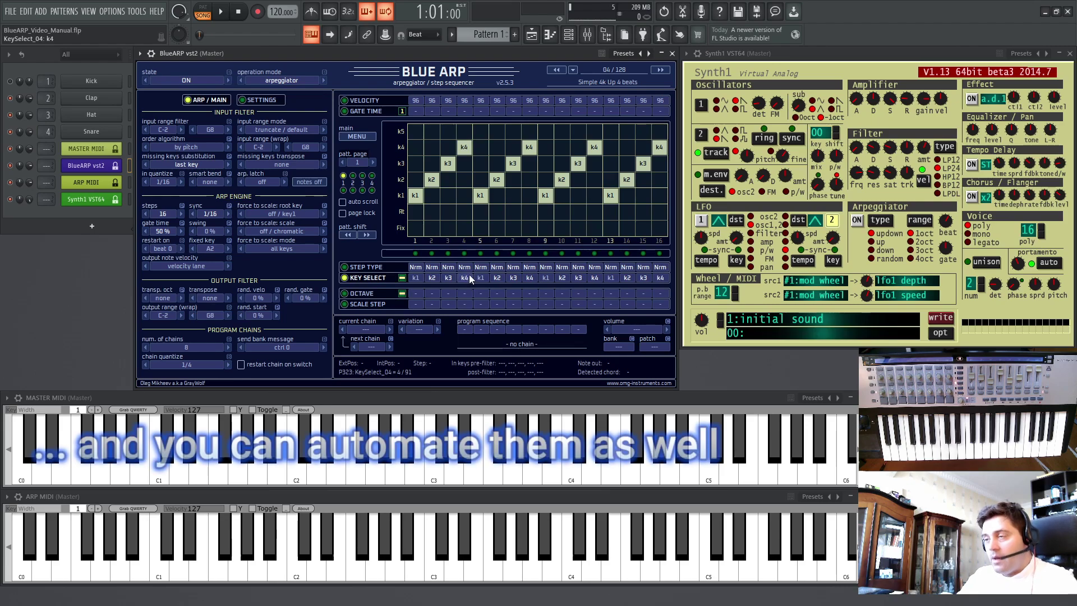
# - Assign key k1 to step 4 in the Key Select pattern grid and return that step to k4
pyautogui.click(463, 196)
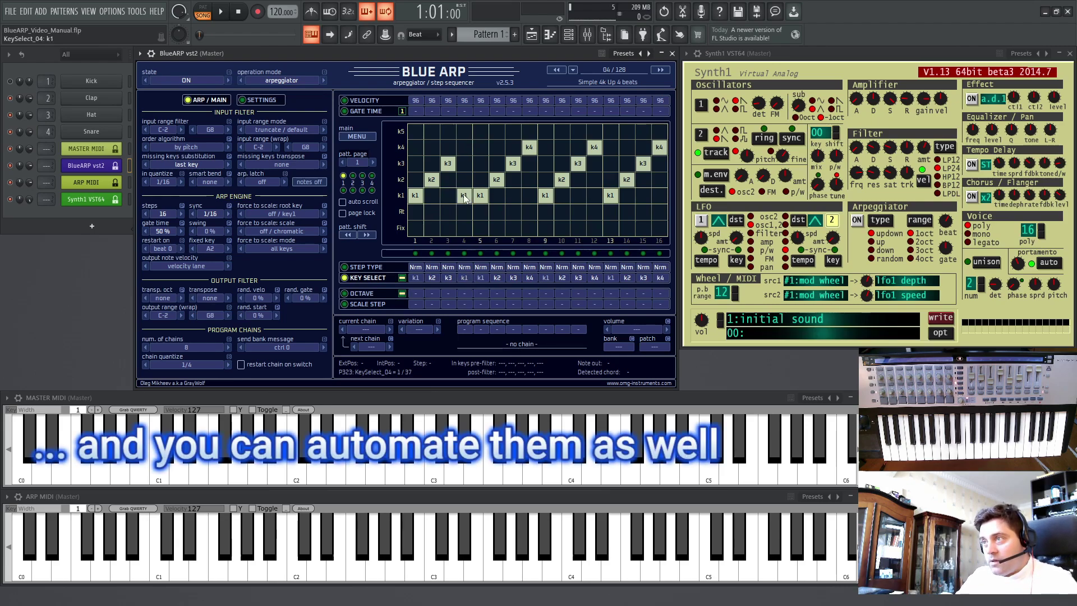
pyautogui.click(432, 180)
pyautogui.click(447, 163)
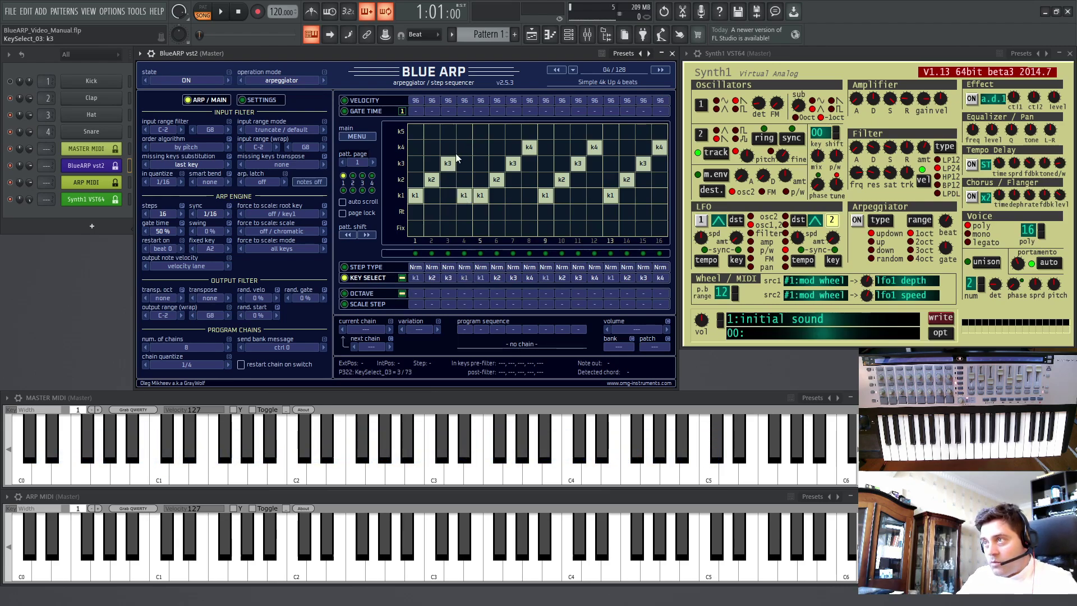
pyautogui.click(464, 146)
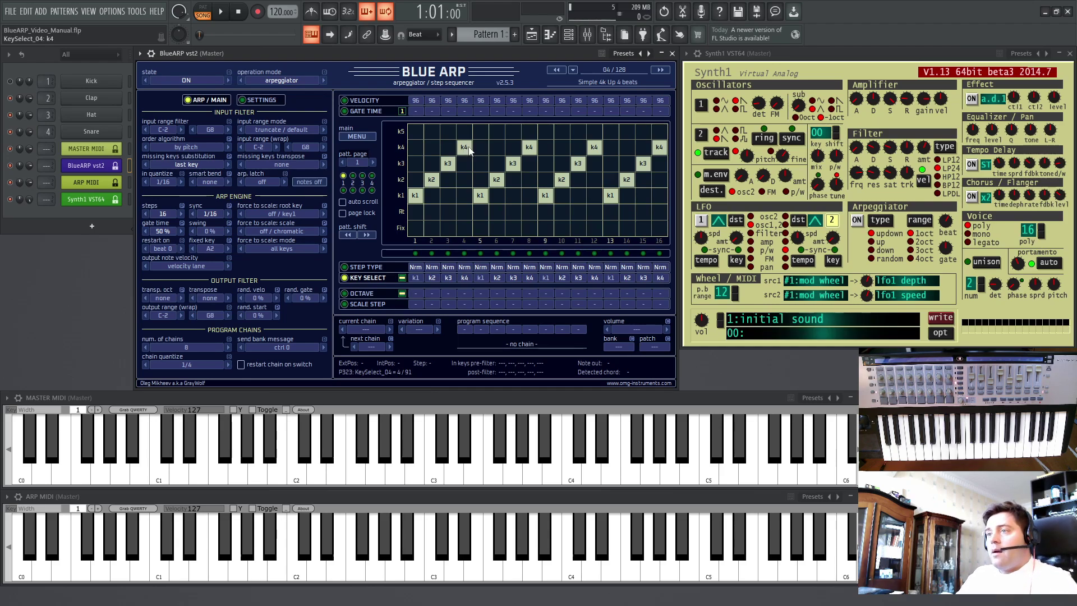
# - Show the plugin settings and try the LegacyBlue, LightBlue, NewsPaper, EasyBrown and FL Studio 1 color schemes, returning to DarkBlue (default)
pyautogui.click(268, 102)
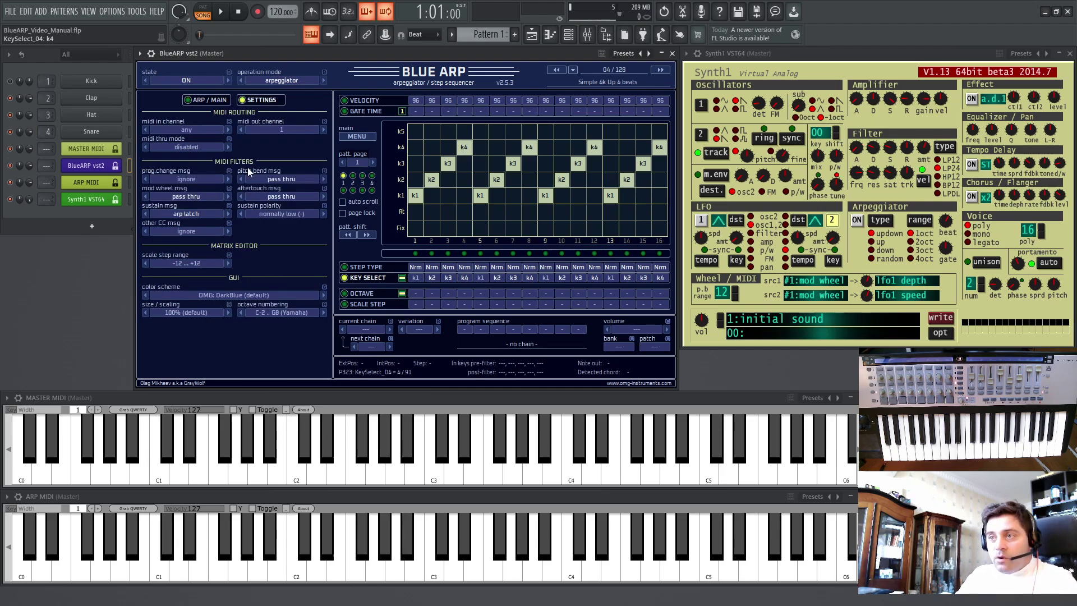
pyautogui.click(199, 295)
pyautogui.click(196, 335)
pyautogui.click(192, 298)
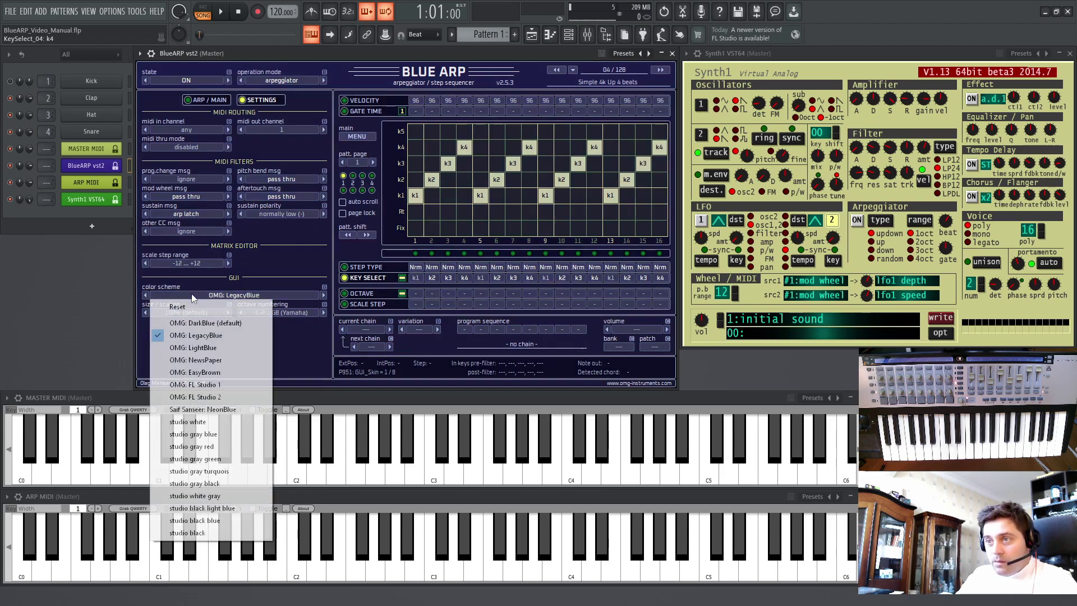
pyautogui.click(193, 347)
pyautogui.click(197, 294)
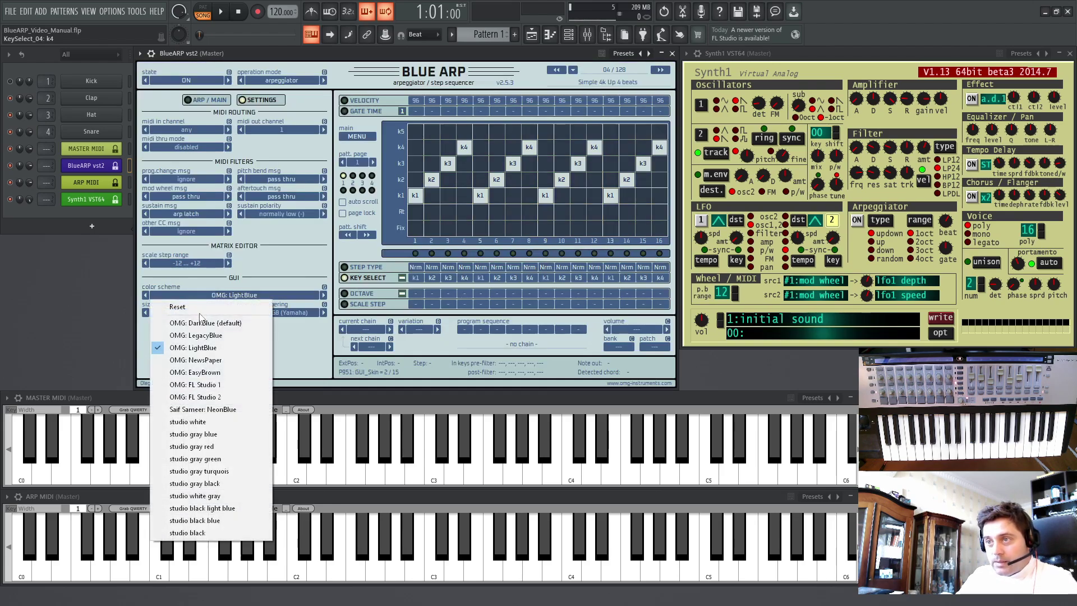
pyautogui.click(203, 362)
pyautogui.click(197, 295)
pyautogui.click(195, 371)
pyautogui.click(197, 295)
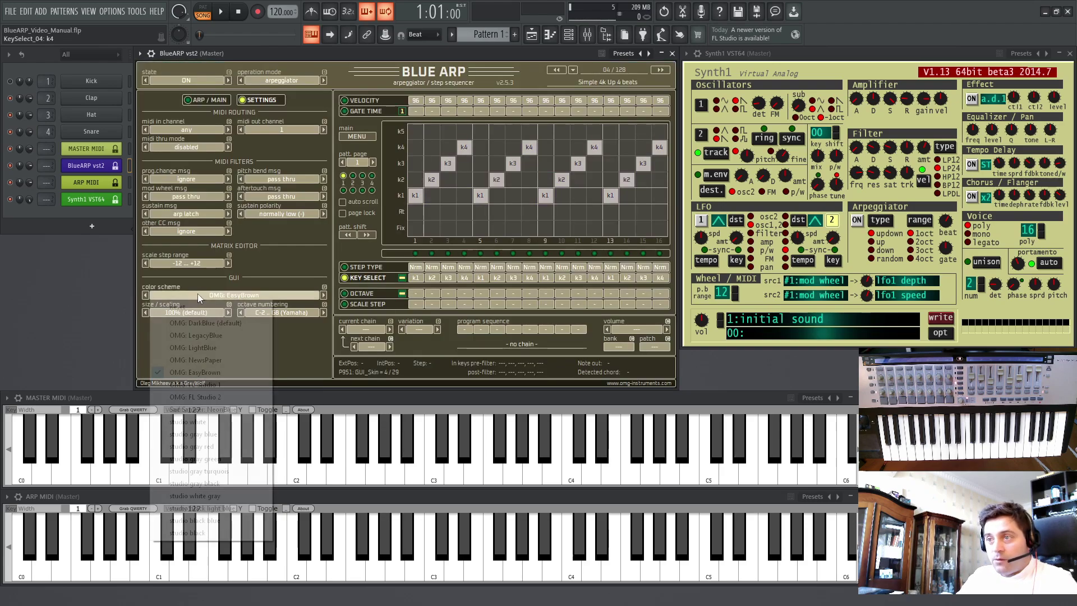
pyautogui.click(193, 384)
pyautogui.click(197, 295)
pyautogui.click(188, 323)
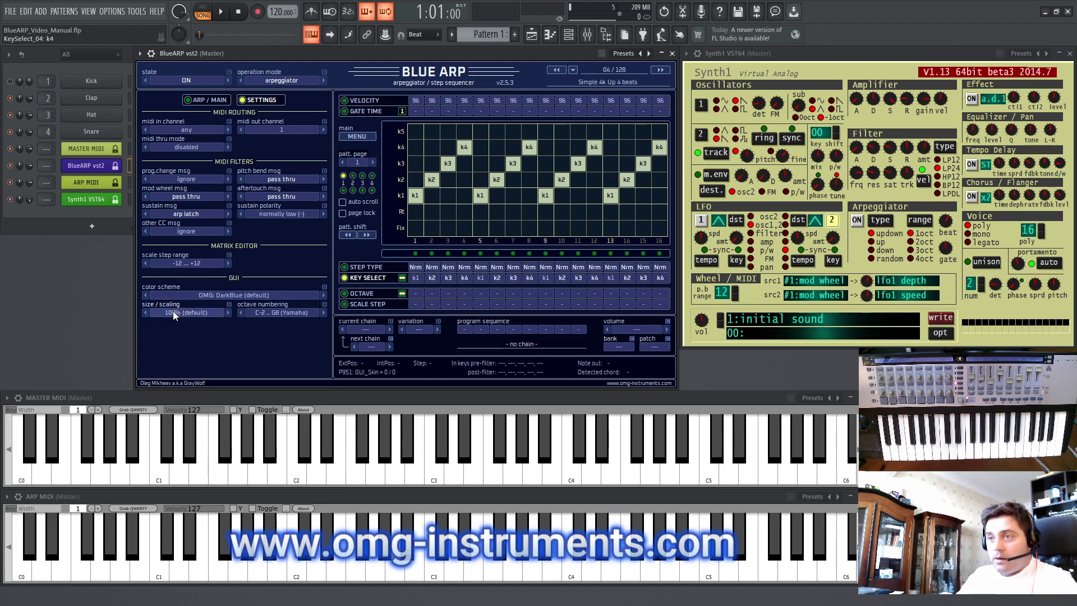
# - Set the interface size/scaling to 125% and to 175%, and return it to 100% (default)
pyautogui.click(173, 311)
pyautogui.click(180, 377)
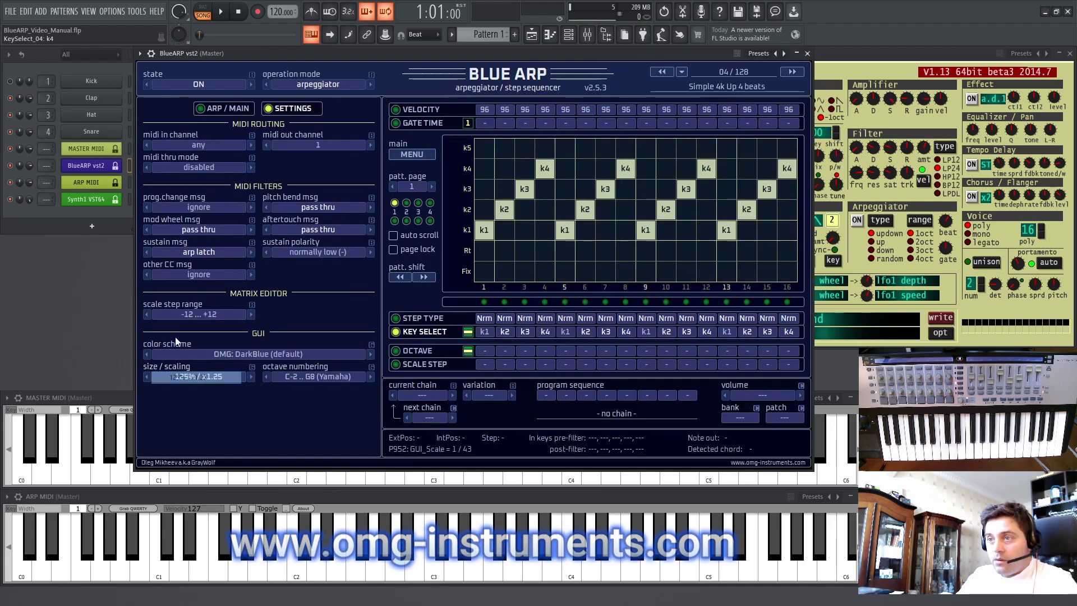
pyautogui.click(191, 380)
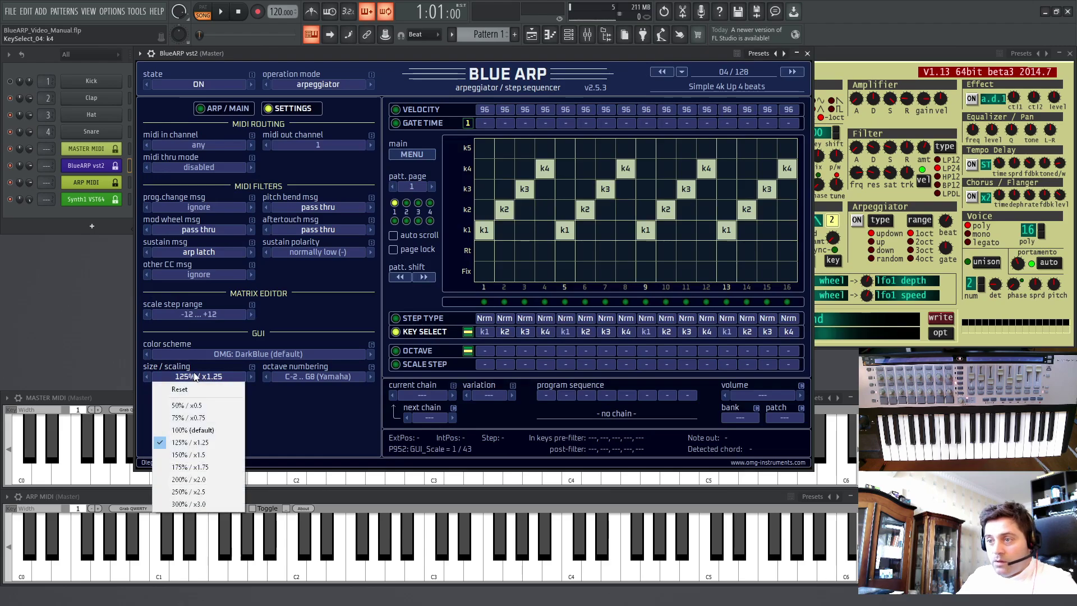
pyautogui.click(200, 464)
pyautogui.click(198, 497)
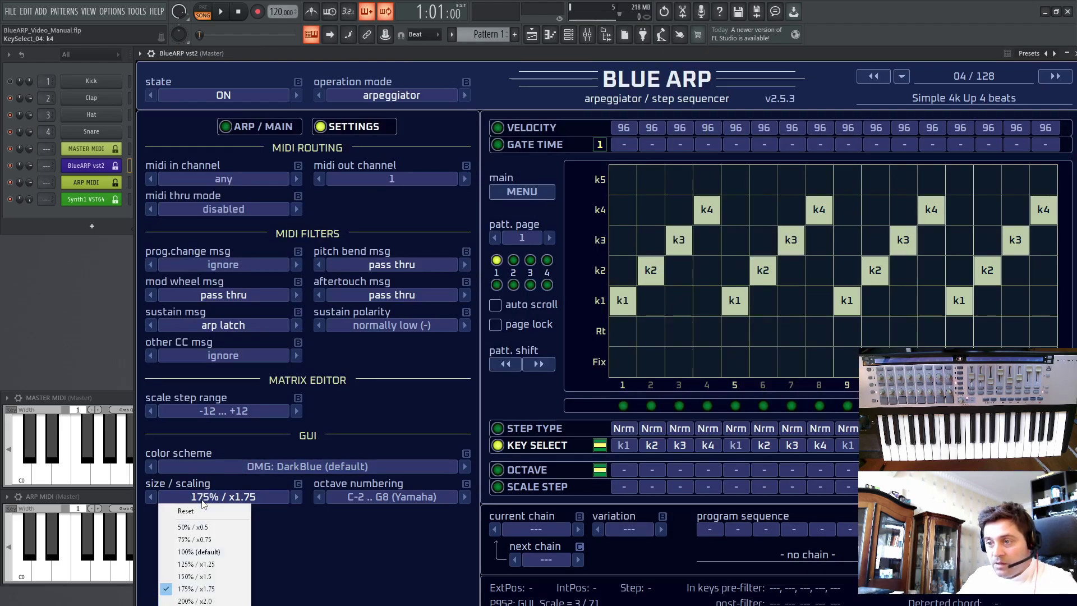
pyautogui.click(196, 553)
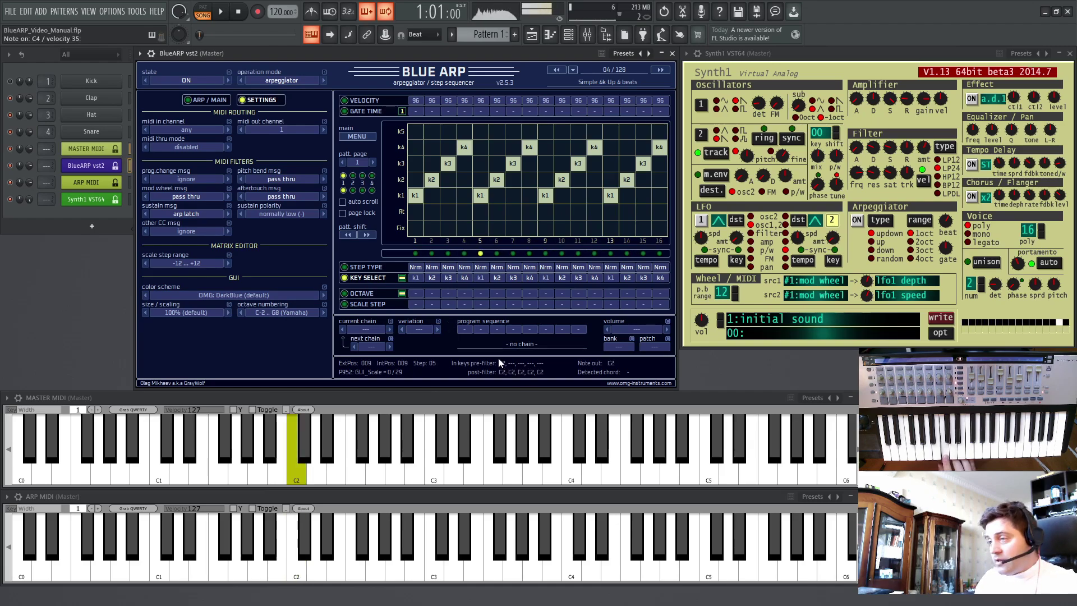
# - Set the octave numbering to C0 .. G10 (FL Studio) and back to C-2 .. G8 (Yamaha)
pyautogui.click(268, 313)
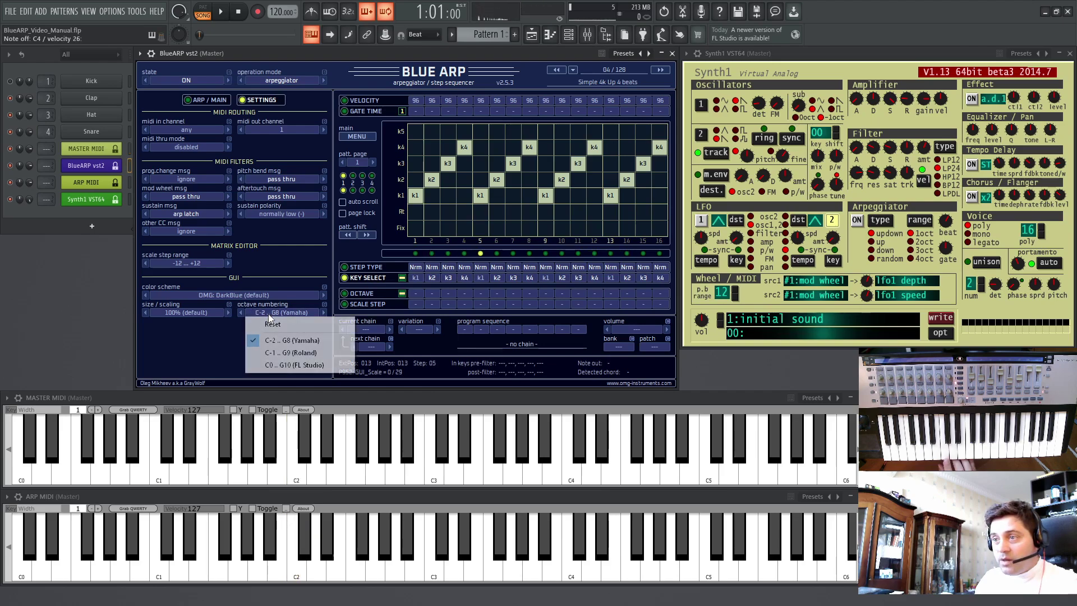
pyautogui.click(273, 365)
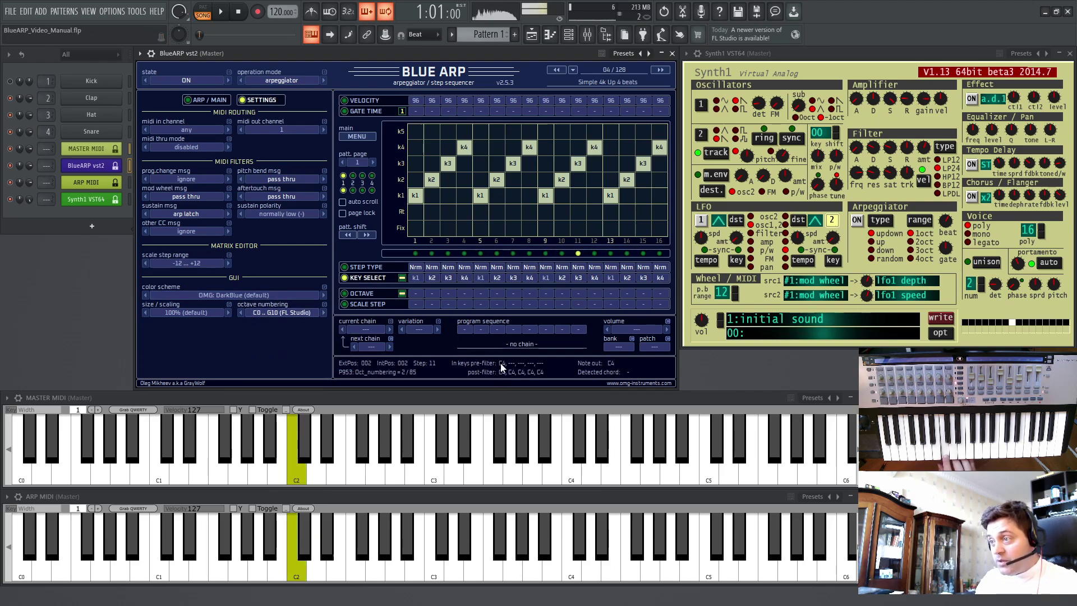
pyautogui.click(270, 315)
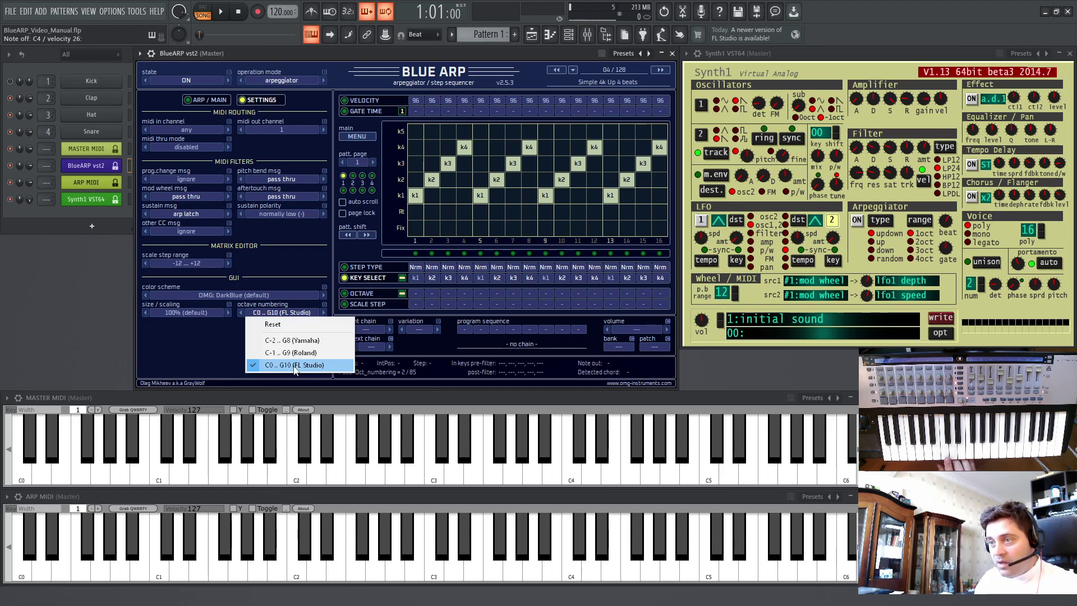
pyautogui.click(279, 341)
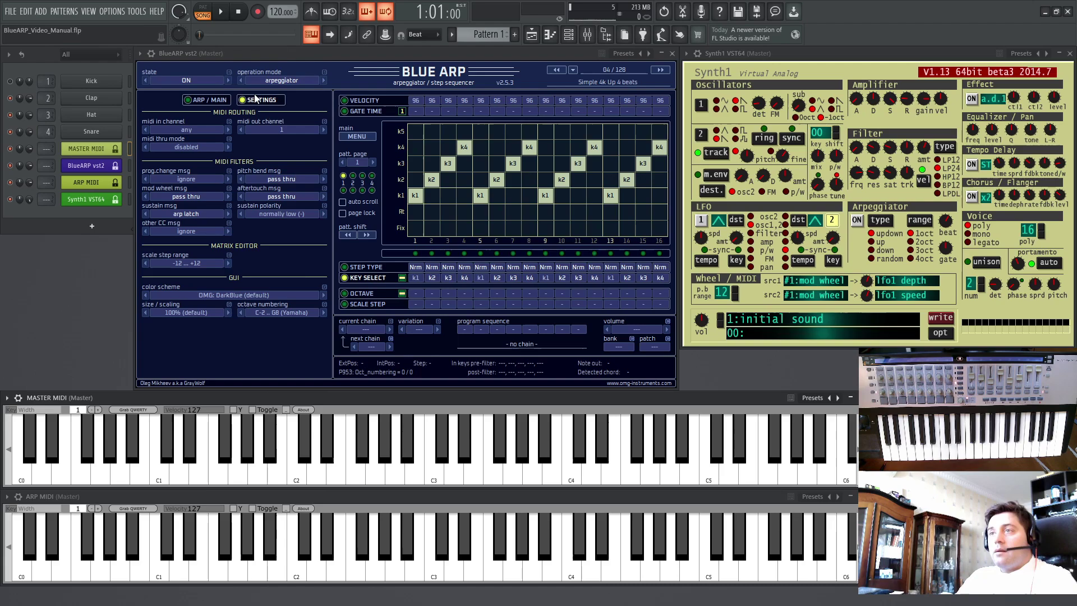
# - Show the main arpeggiator parameters and switch the arp state to OFF and to THRU
pyautogui.click(207, 100)
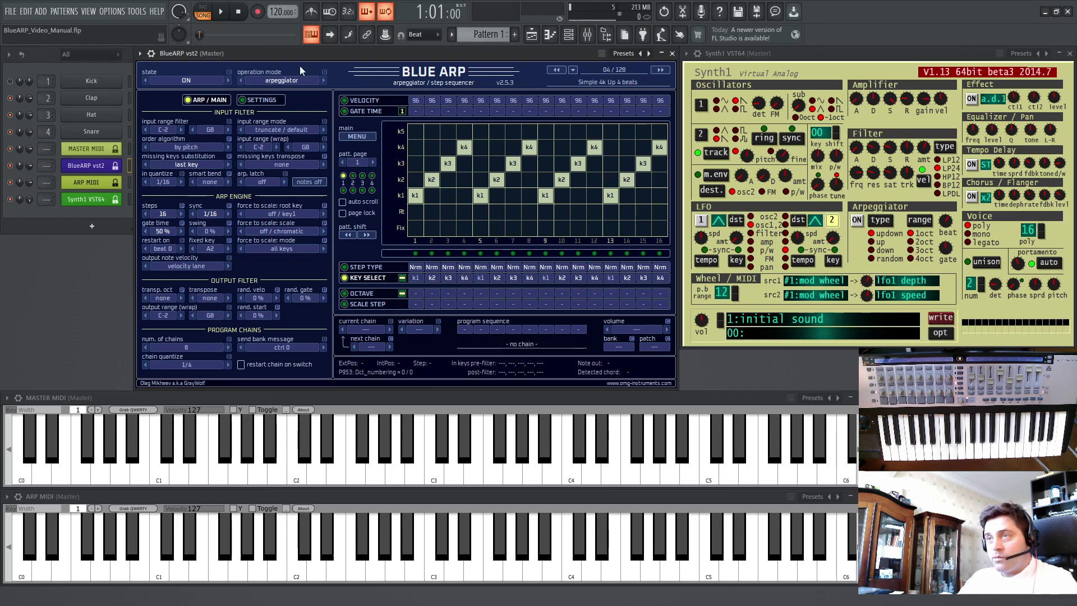
pyautogui.click(185, 81)
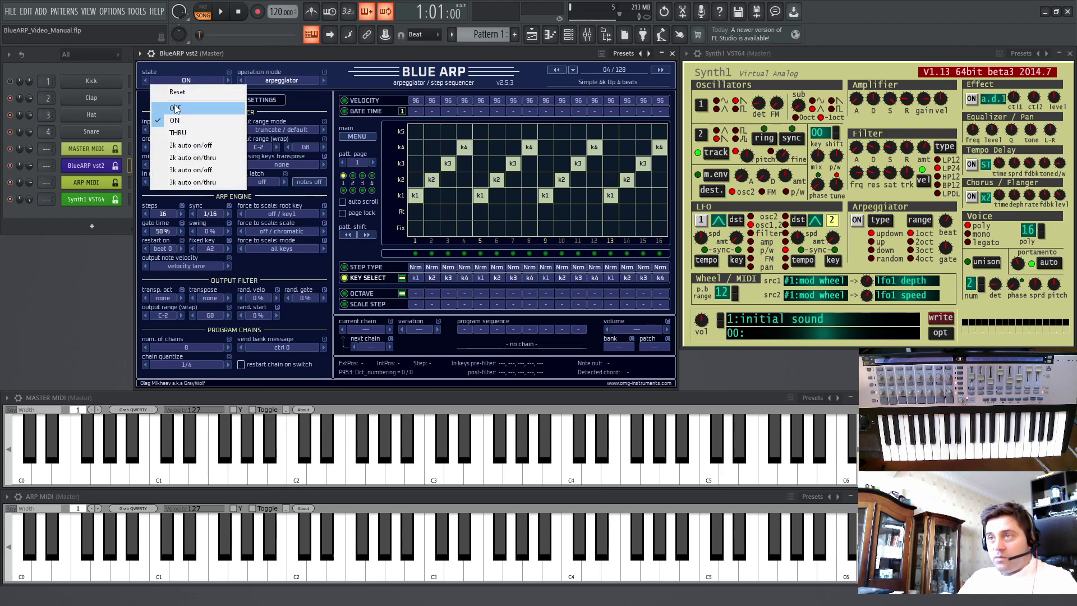
pyautogui.click(175, 108)
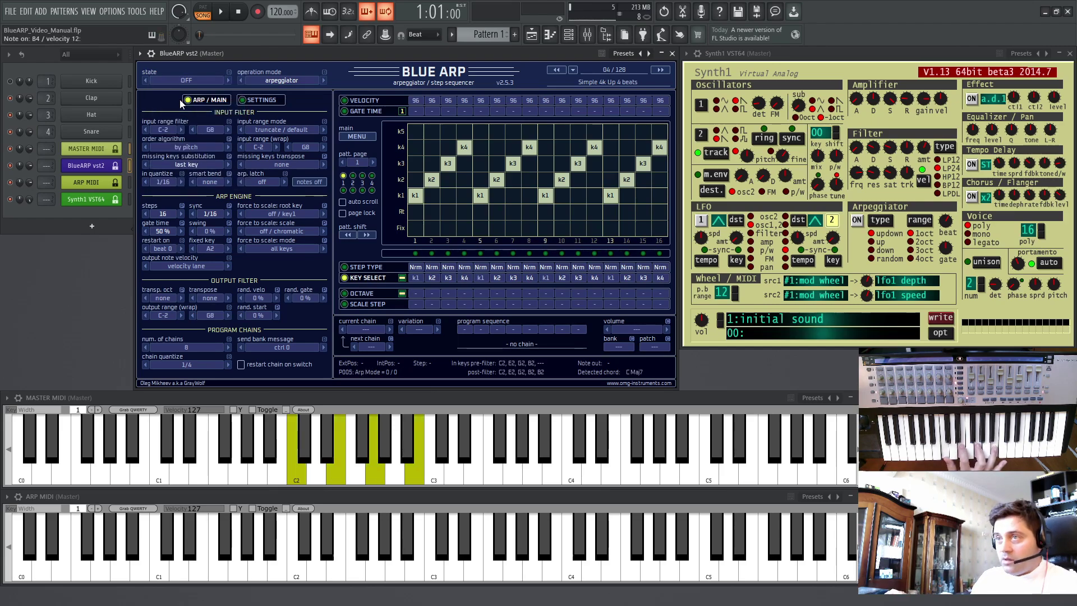
pyautogui.click(171, 82)
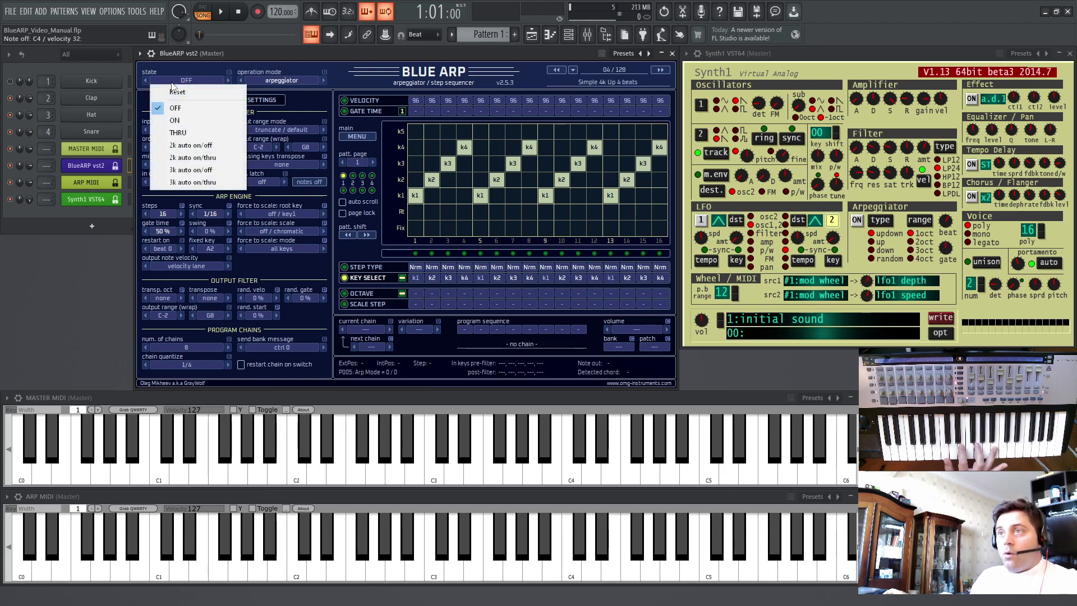
pyautogui.click(177, 133)
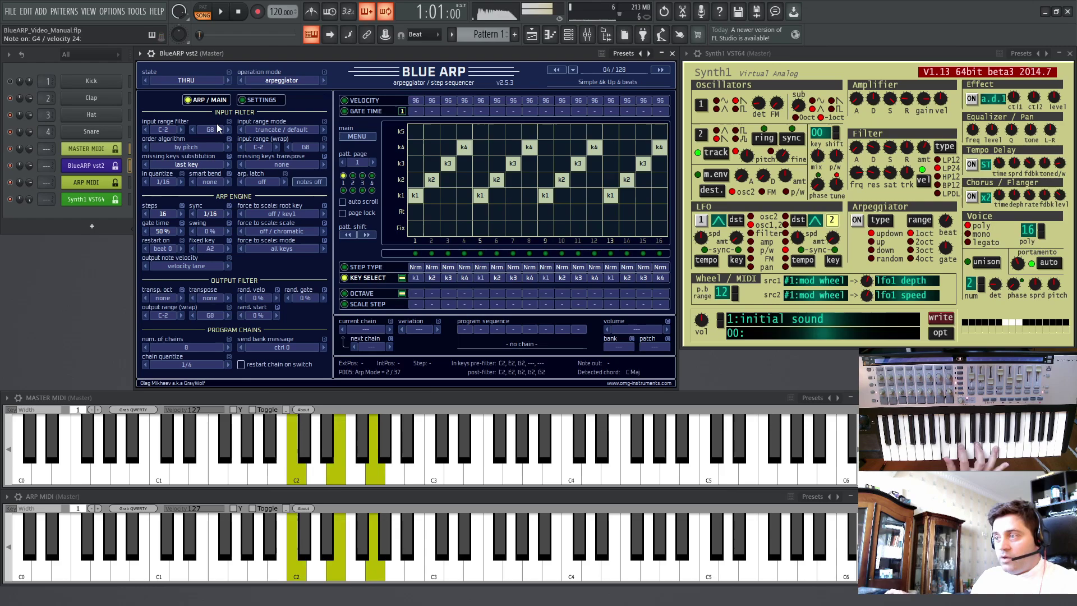
# - Switch the arp state to 3k auto on/off and 3k auto on/thru, and return it to ON
pyautogui.click(178, 80)
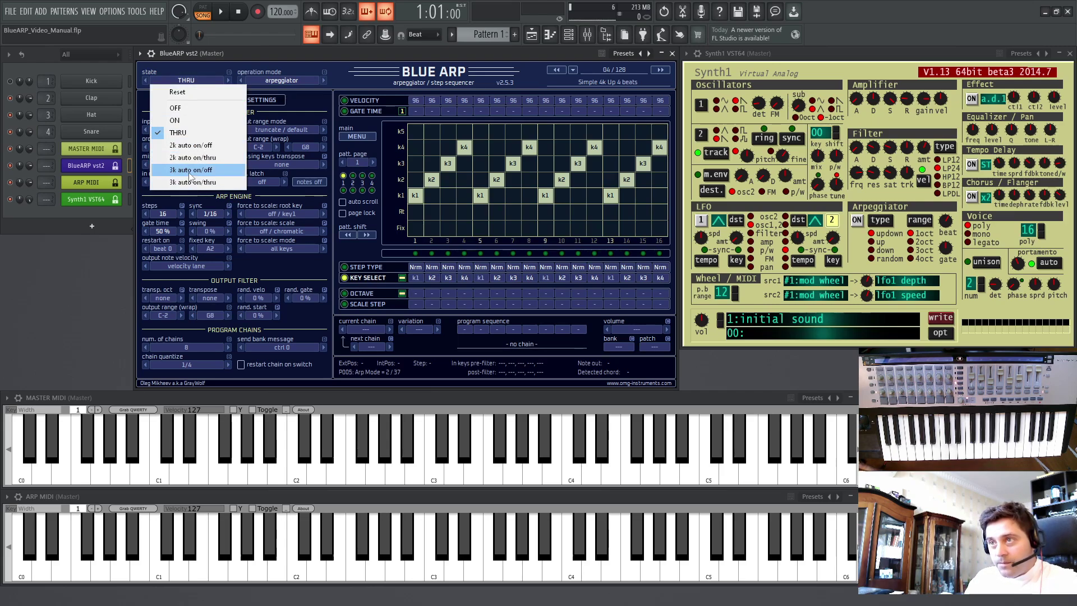
pyautogui.click(189, 175)
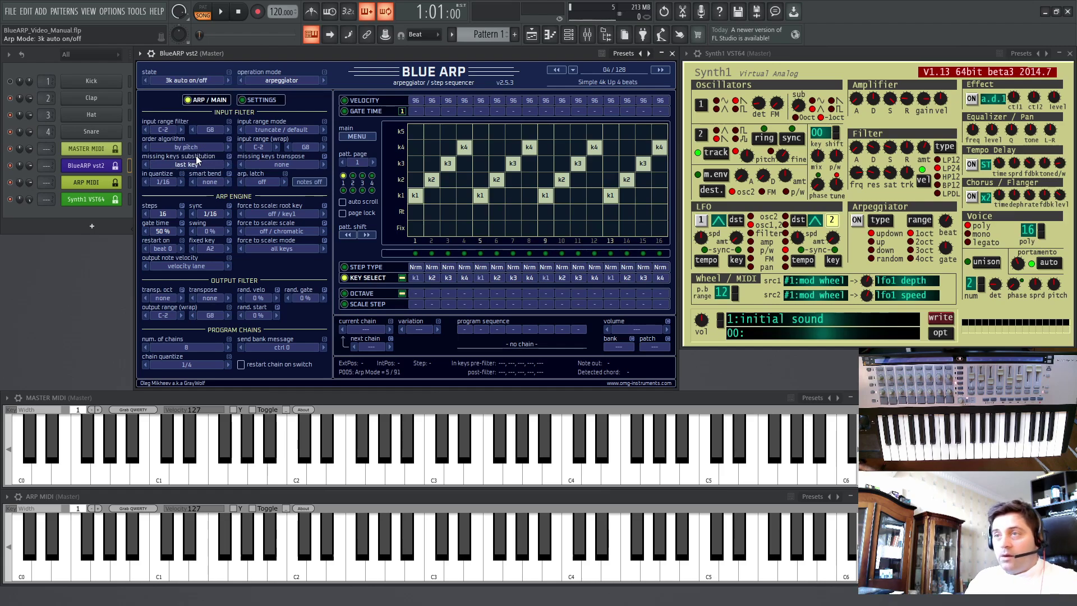
pyautogui.click(190, 82)
pyautogui.click(212, 183)
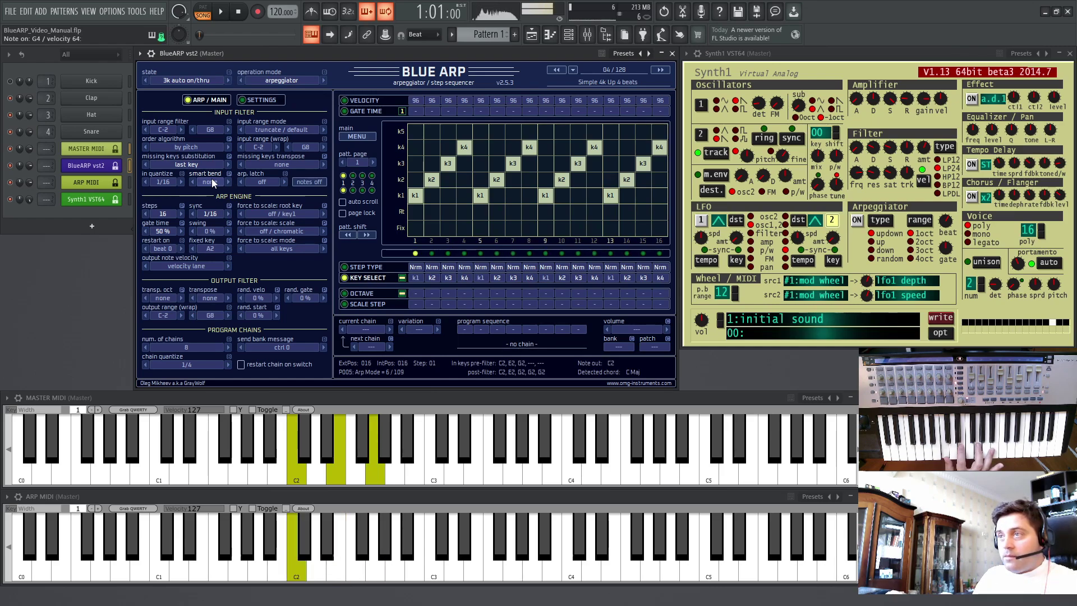
pyautogui.click(219, 80)
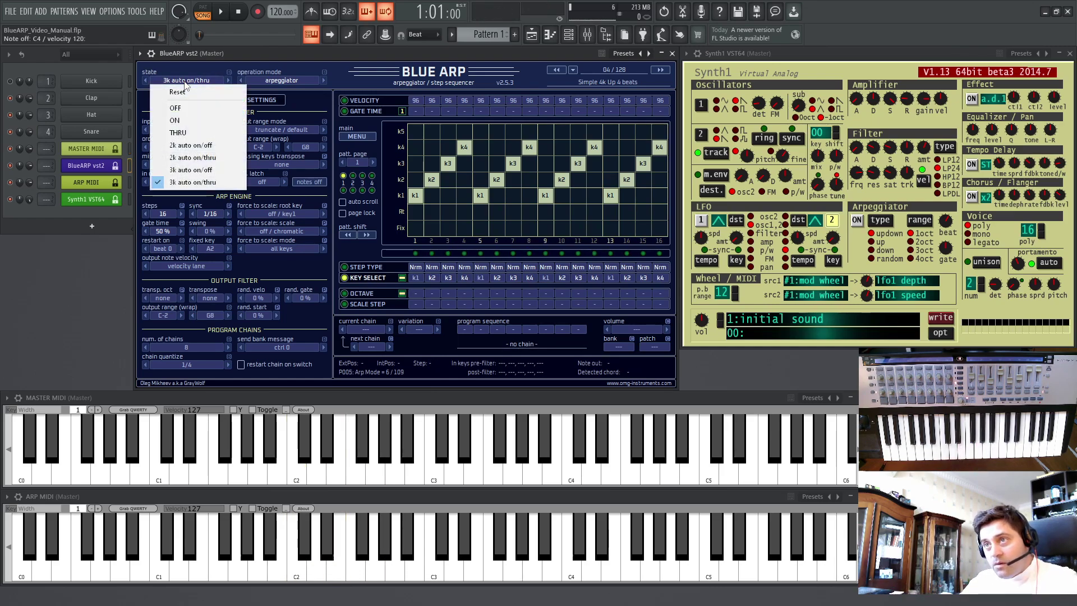
pyautogui.click(181, 122)
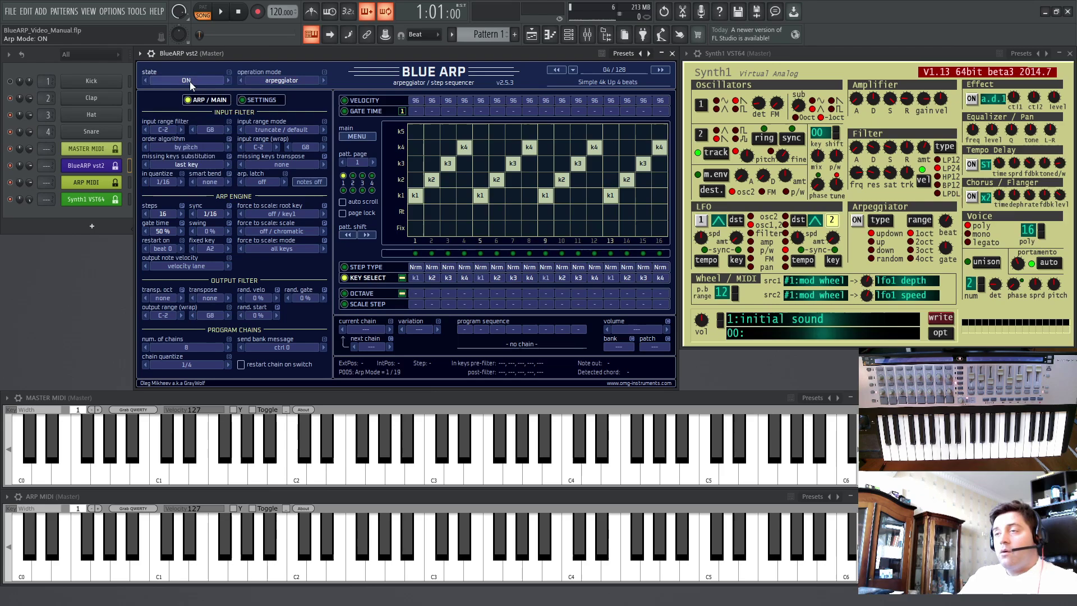
# - Examine the available operation modes, keeping arpeggiator selected
pyautogui.click(275, 81)
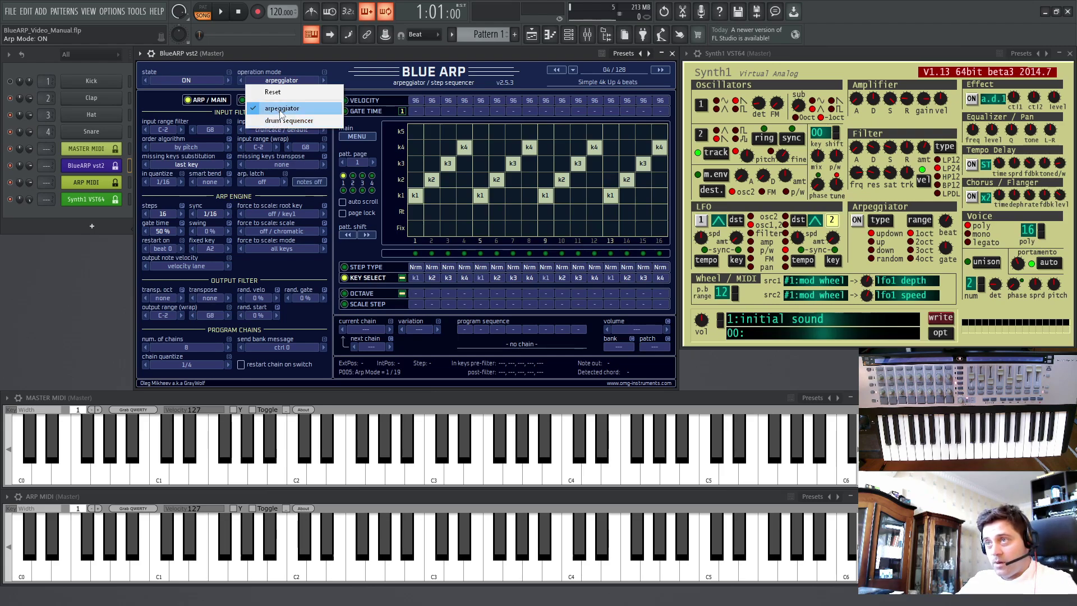
pyautogui.click(280, 109)
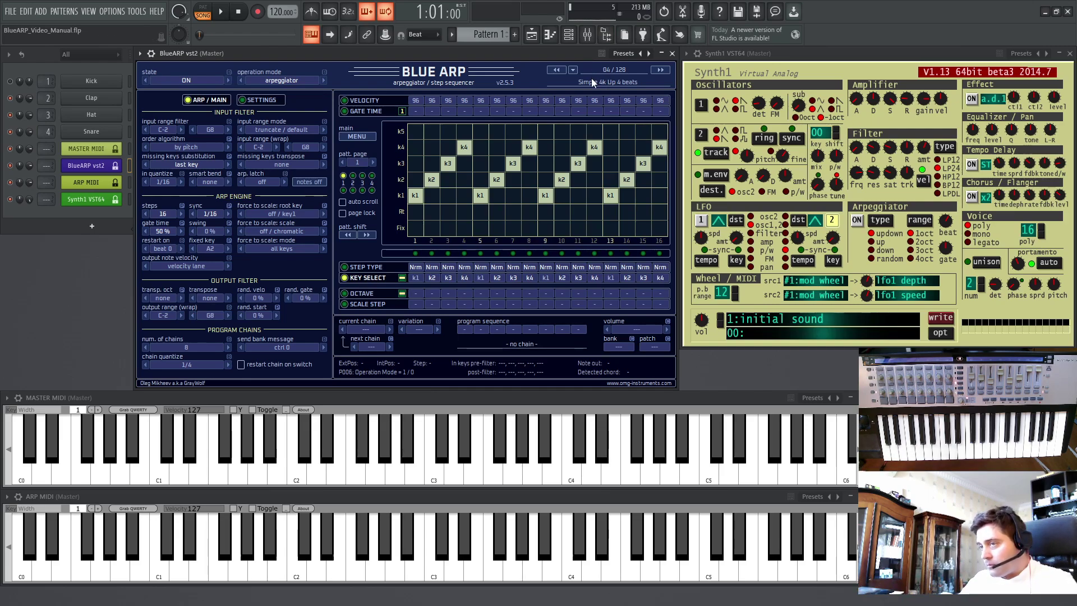
# - Advance two programs to program 06, and go back to program 04
pyautogui.click(662, 69)
pyautogui.click(661, 69)
pyautogui.click(555, 69)
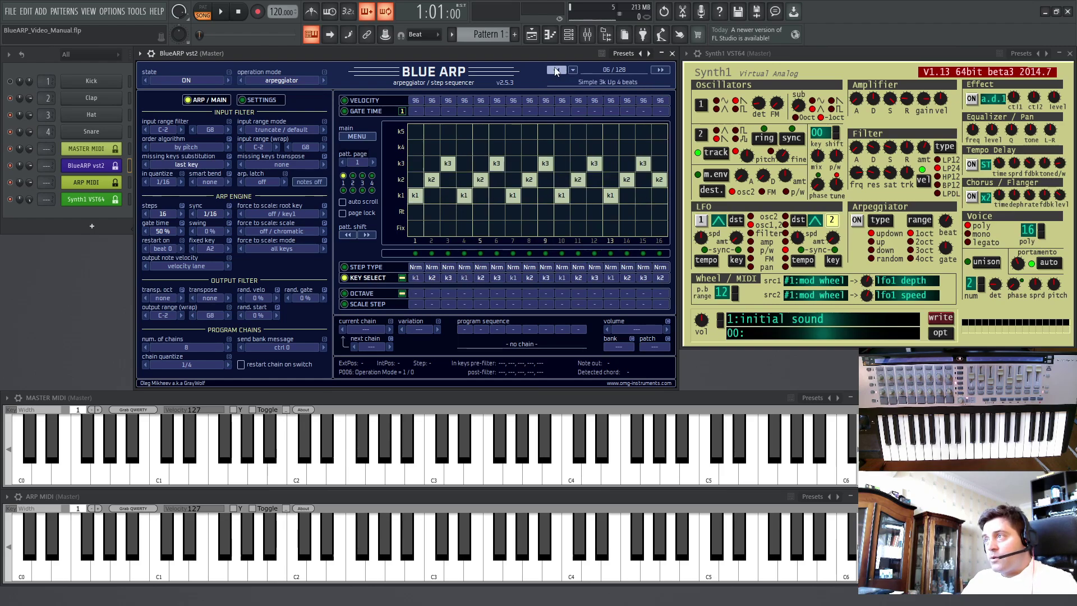
pyautogui.click(555, 69)
# - Select program P070, Arp 3k Bells 01, from the program list and return to program 04
pyautogui.click(571, 70)
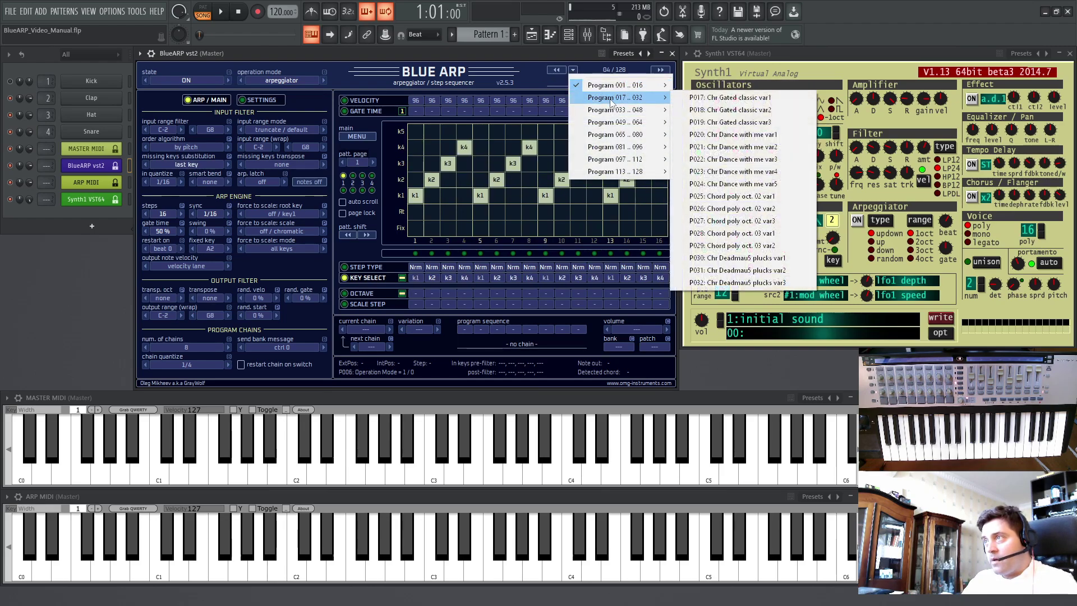
pyautogui.moveTo(619, 136)
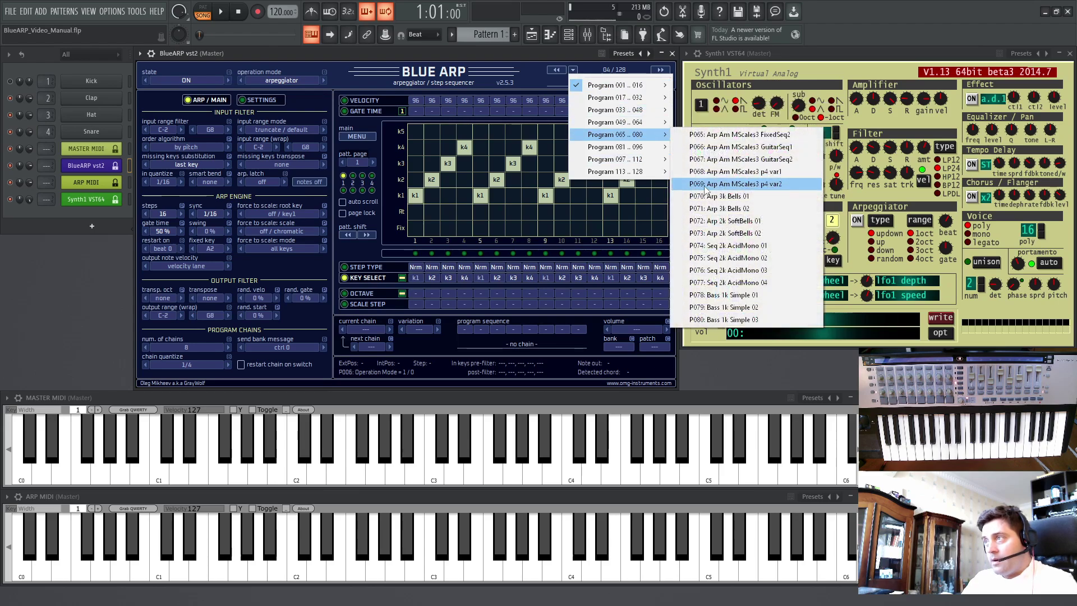
pyautogui.click(724, 195)
pyautogui.moveTo(609, 69)
pyautogui.mouseDown()
pyautogui.moveTo(622, 166)
pyautogui.moveTo(632, 24)
pyautogui.moveTo(609, 78)
pyautogui.mouseUp()
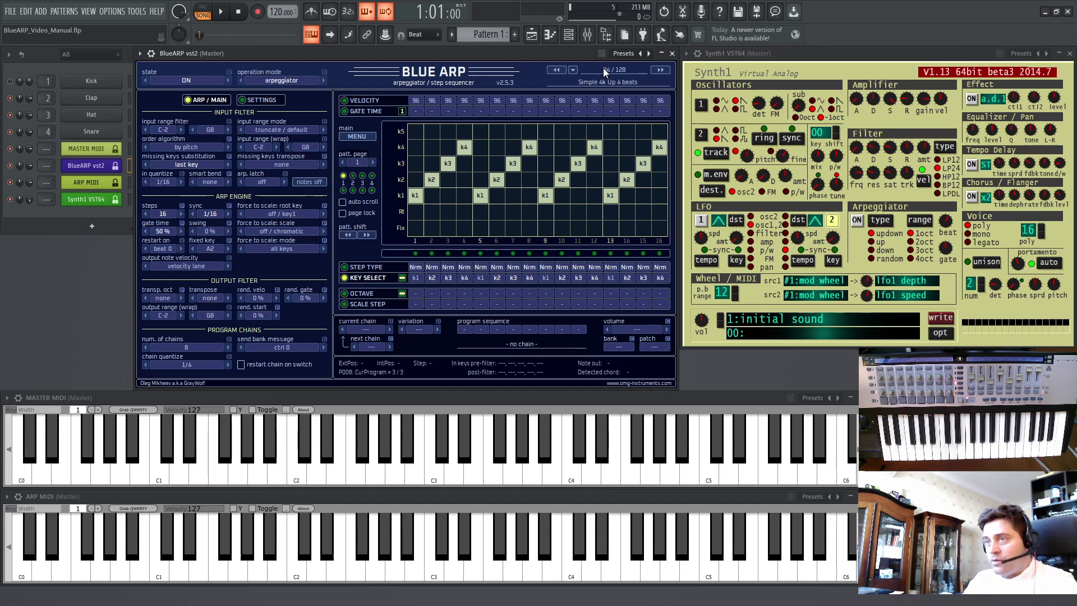
# - Examine the file and editing commands for the current program, and load program 01, Initial program
pyautogui.rightClick(608, 70)
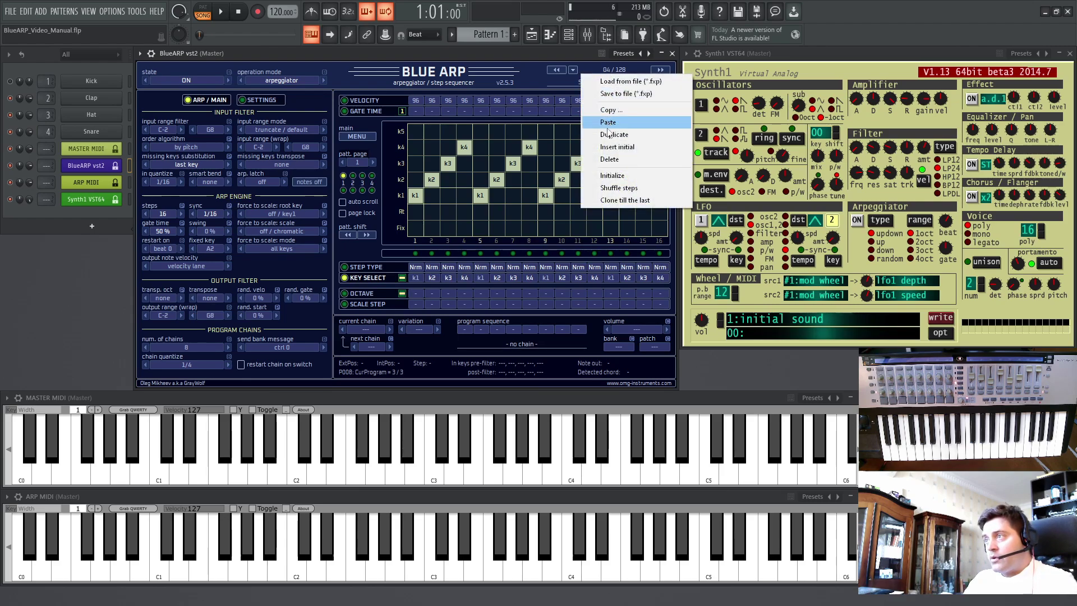
pyautogui.click(530, 83)
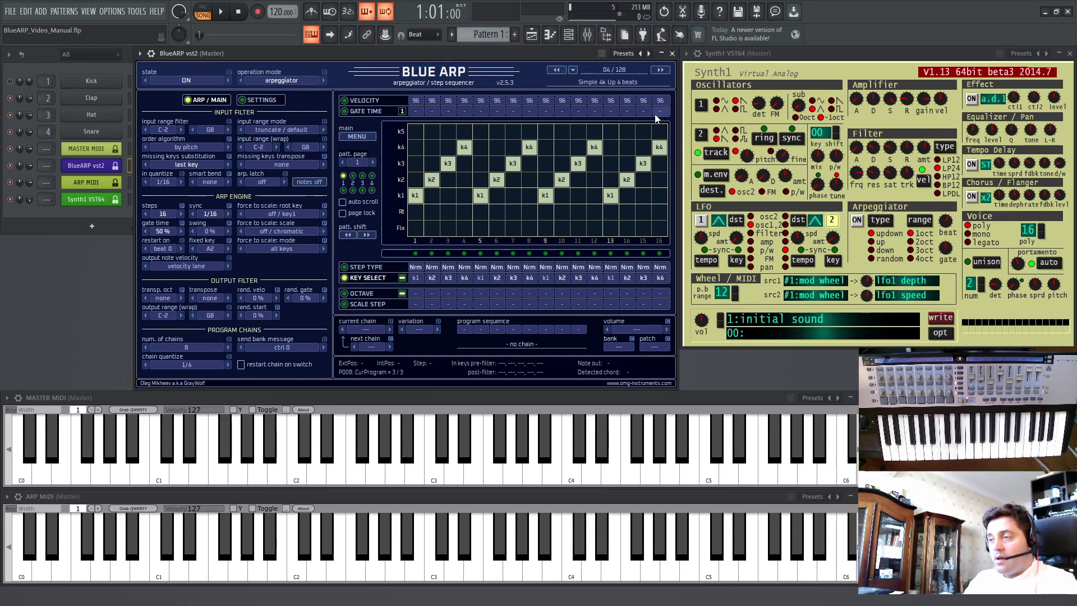
pyautogui.click(573, 70)
pyautogui.moveTo(617, 82)
pyautogui.click(696, 84)
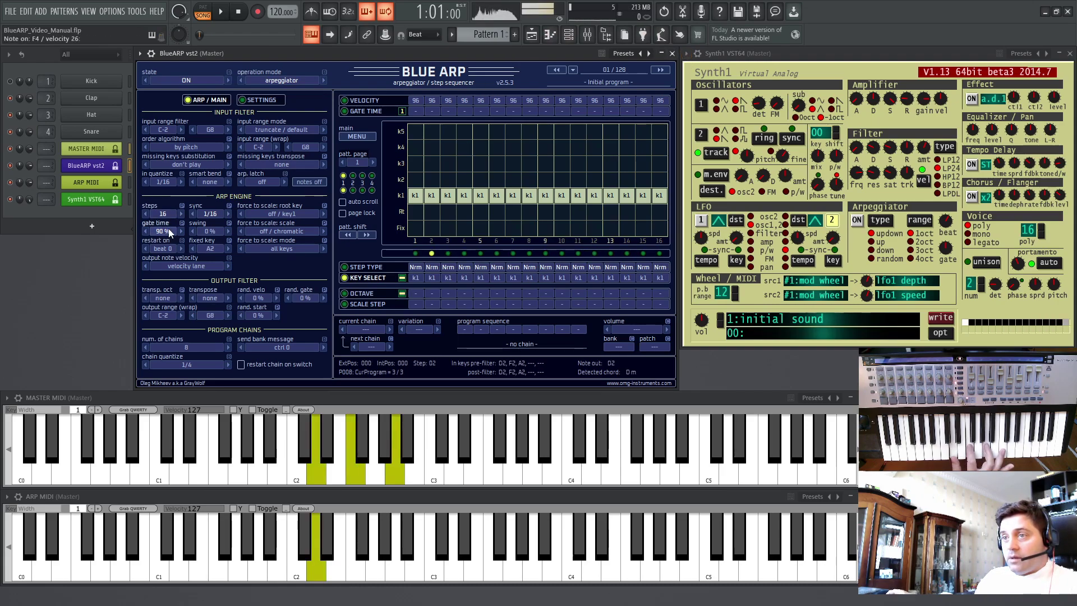
# - Set the gate time to 50 %, and assign k2 to steps 2, 4, 6, 8, 12 and 16 and k3 to steps 3, 9 and 14
pyautogui.moveTo(168, 227); pyautogui.dragTo(188, 381)
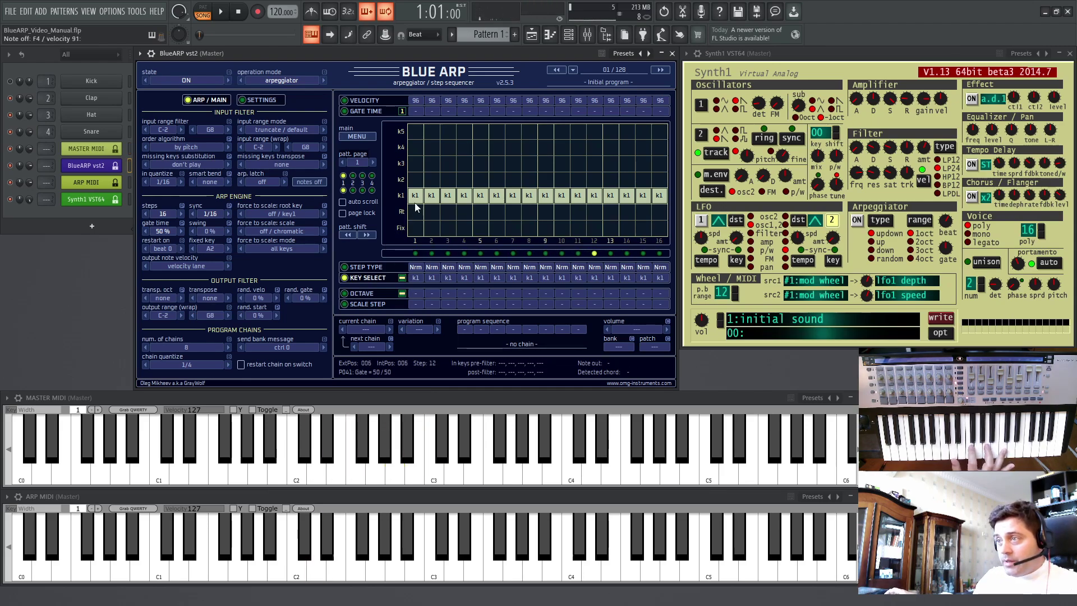
pyautogui.click(431, 179)
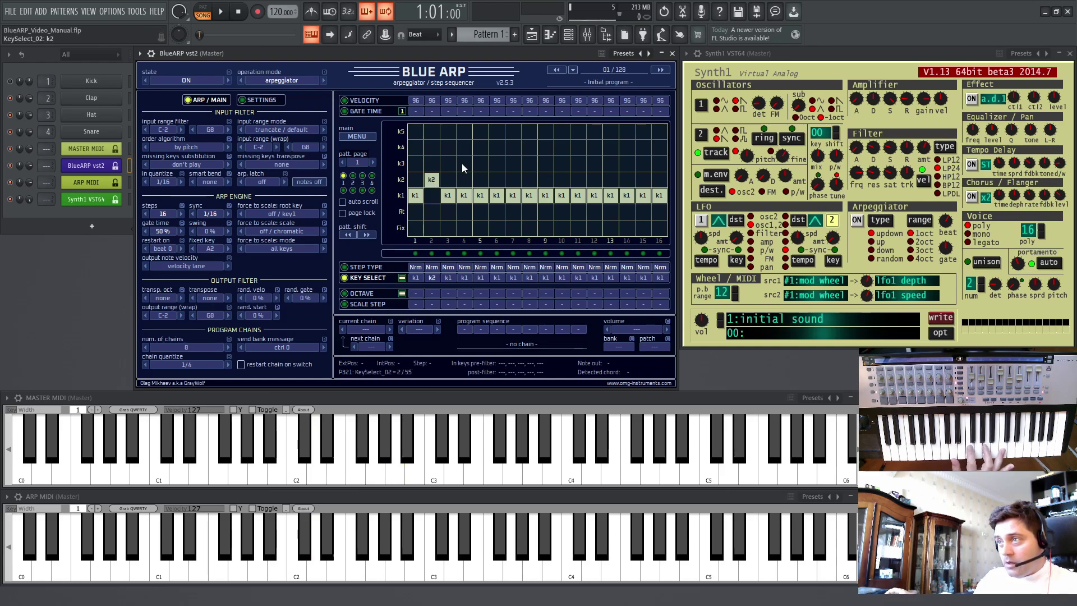
pyautogui.click(448, 164)
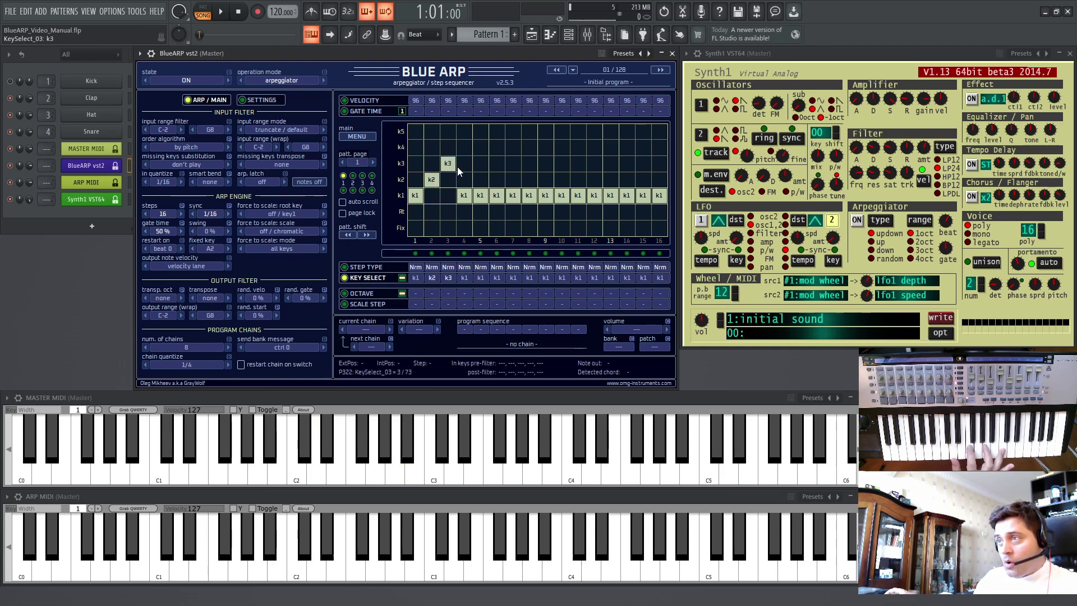
pyautogui.click(496, 179)
pyautogui.click(545, 163)
pyautogui.click(593, 179)
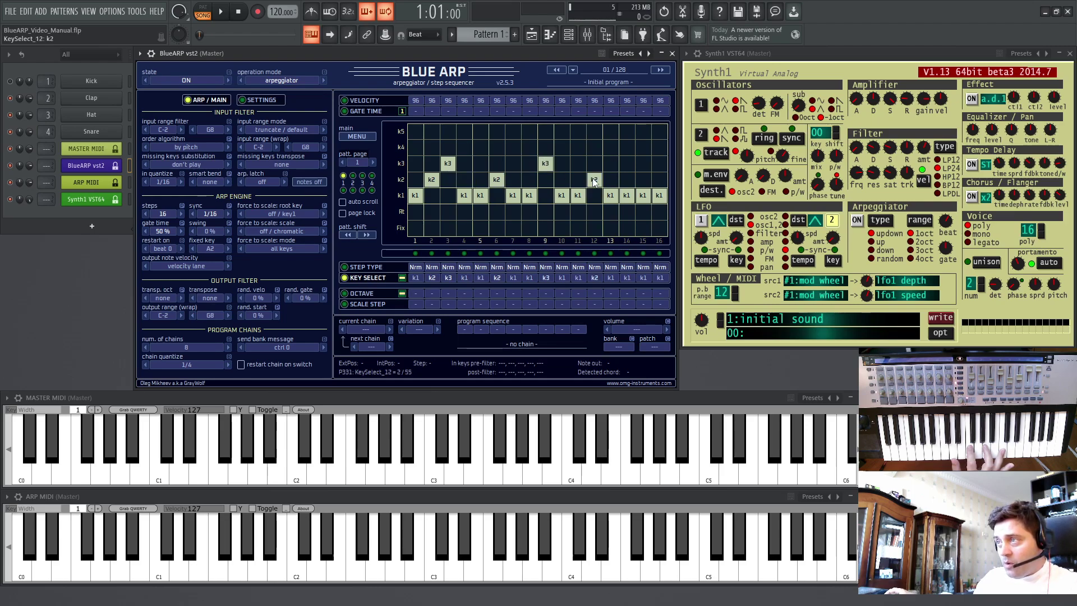
pyautogui.click(628, 163)
pyautogui.click(658, 178)
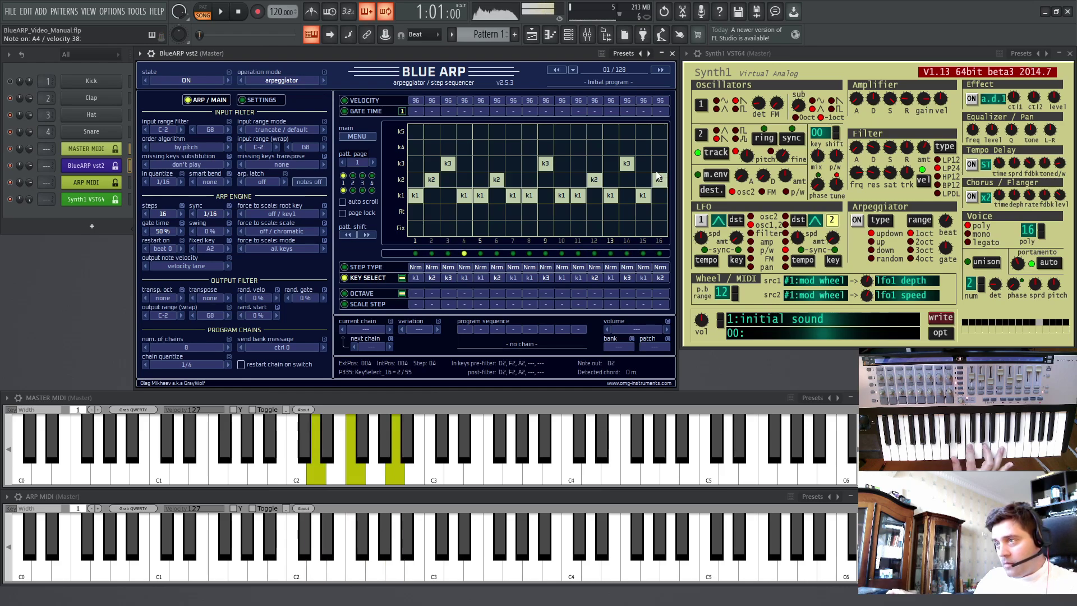
pyautogui.click(529, 178)
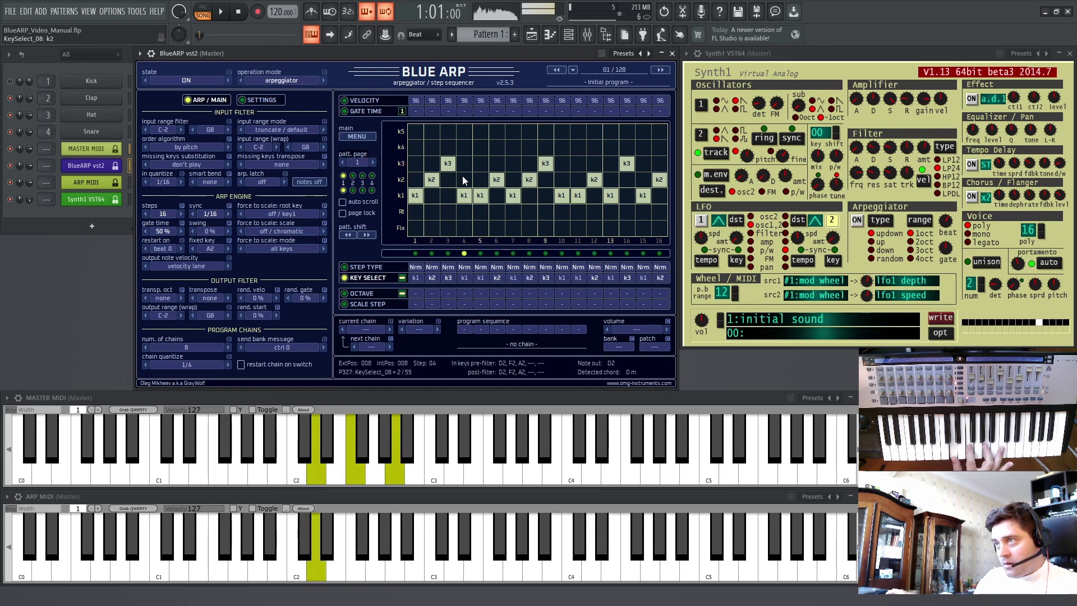
pyautogui.click(463, 178)
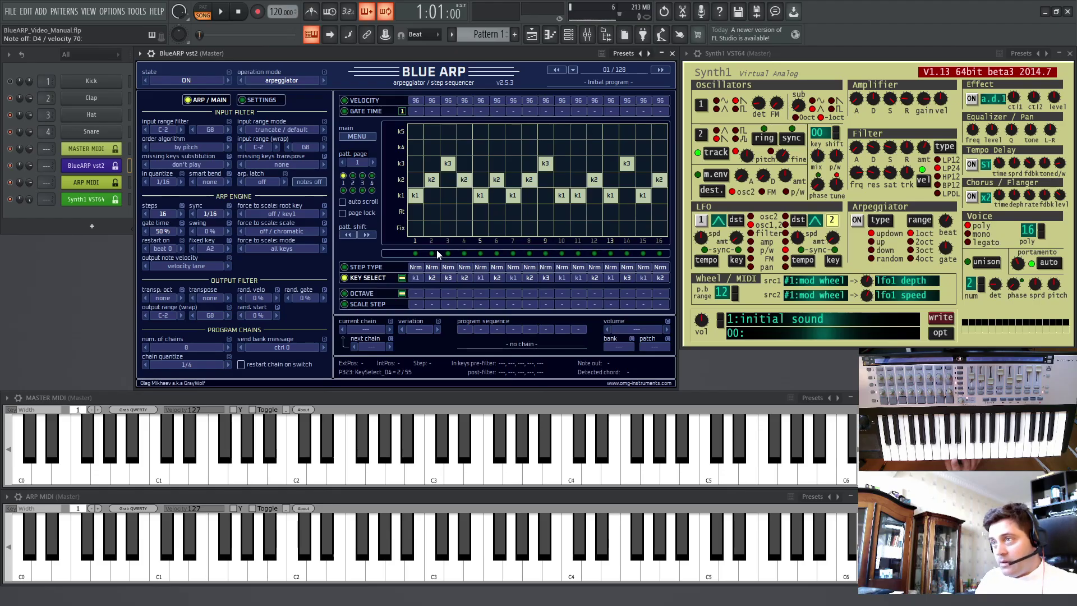
# - Try first key, last key and cyclic for the missing keys substitution
pyautogui.click(168, 165)
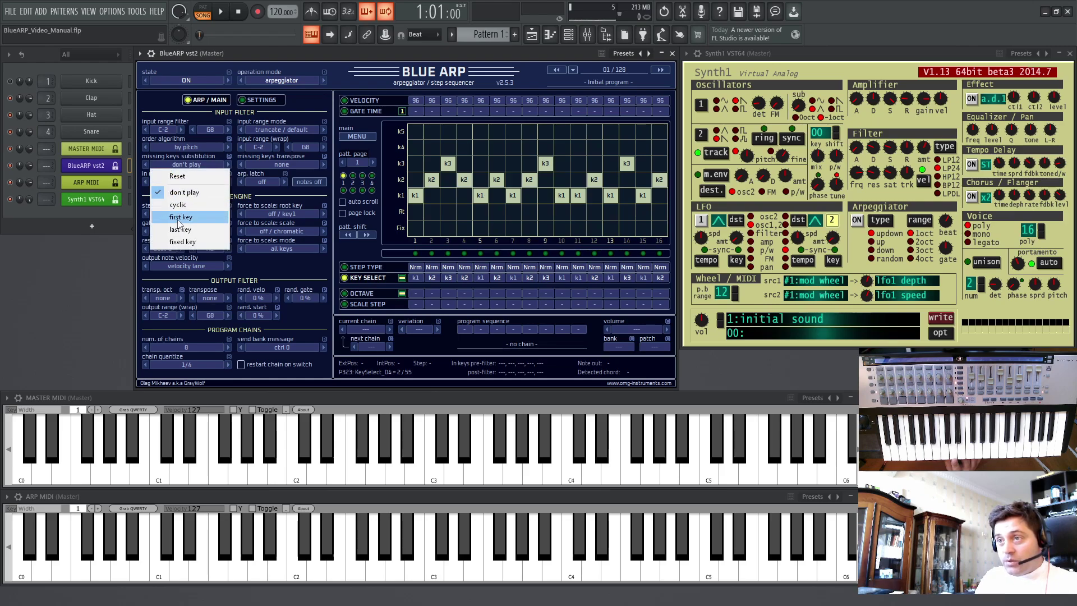
pyautogui.click(179, 220)
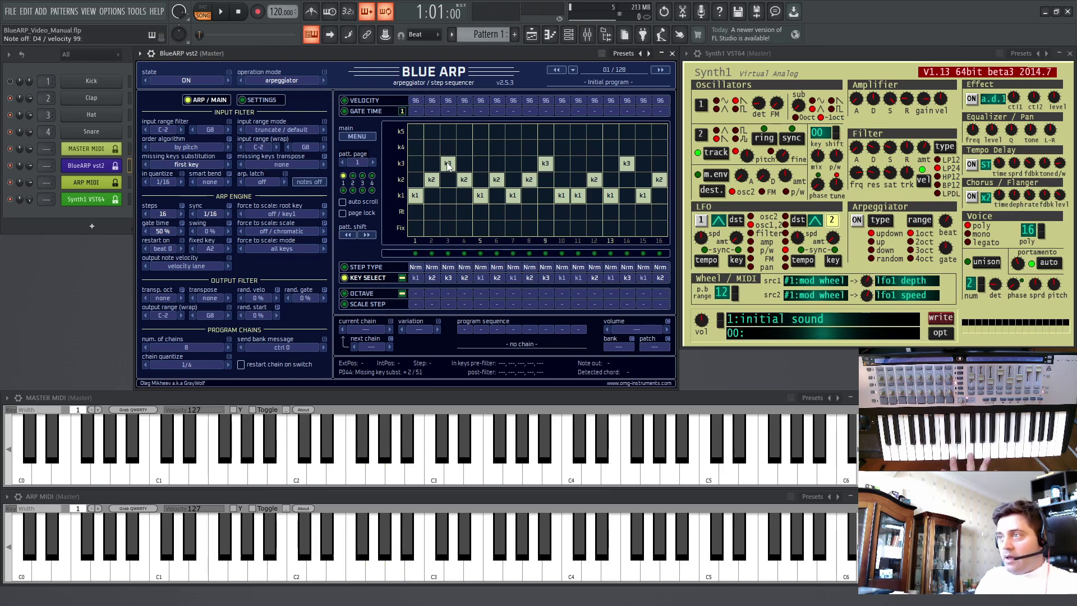
pyautogui.click(172, 165)
pyautogui.click(183, 229)
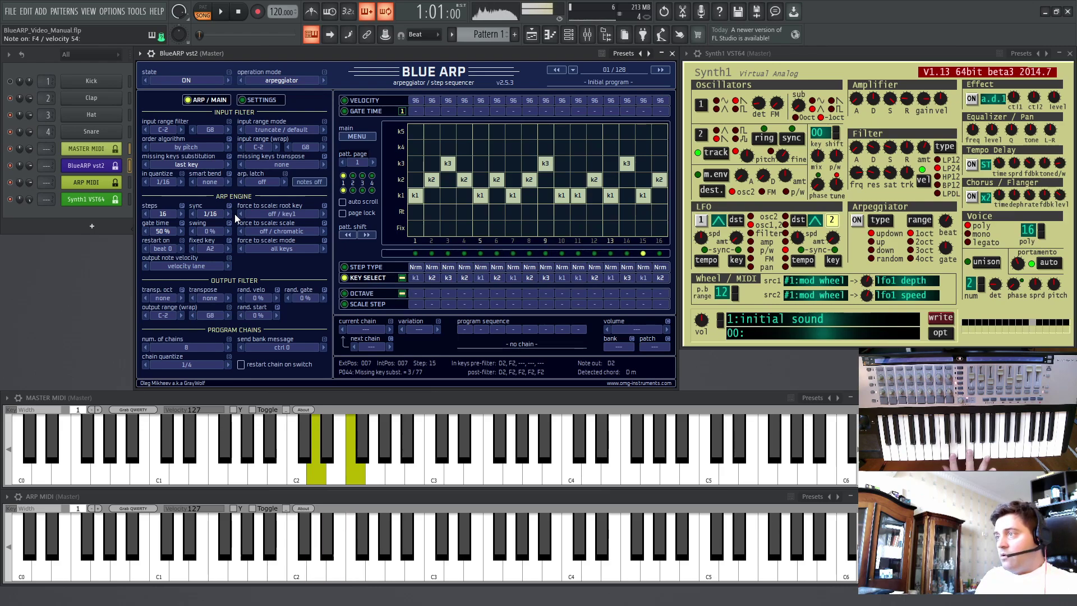
pyautogui.click(197, 162)
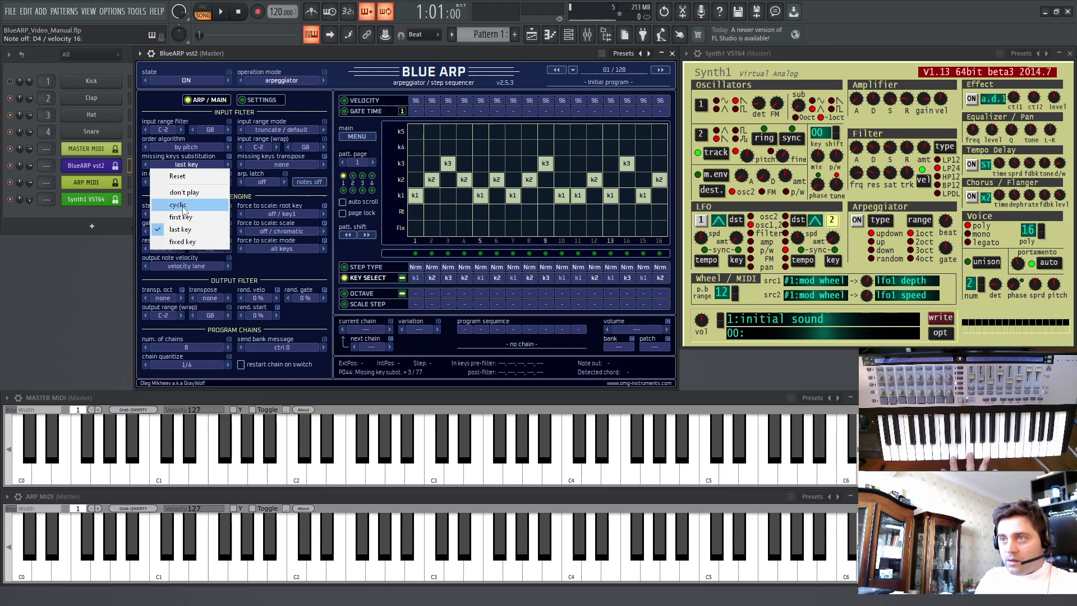
pyautogui.click(183, 206)
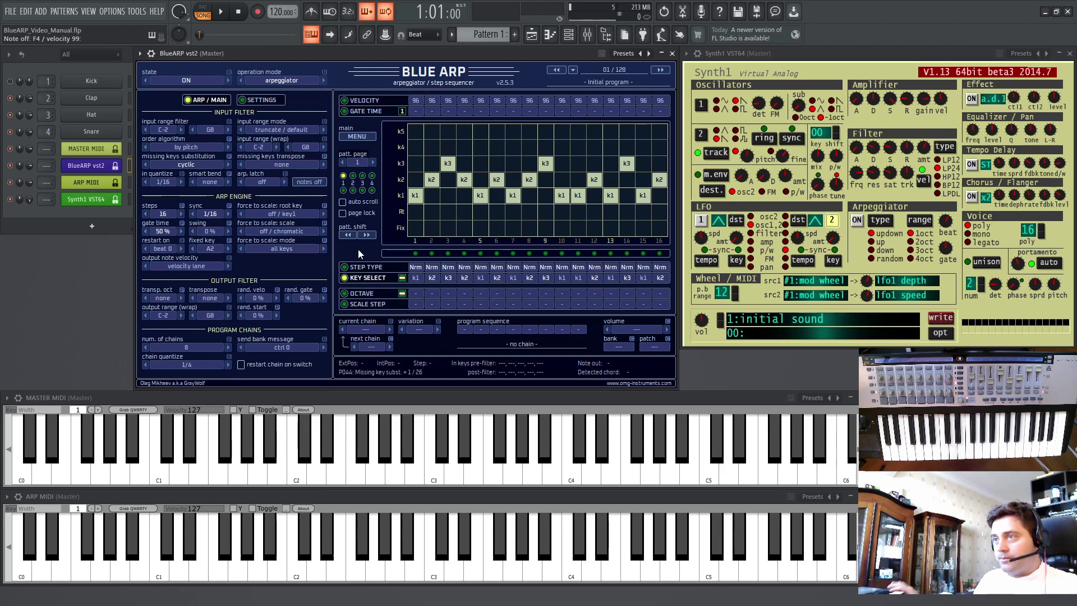
# - Try fixed key for the missing keys substitution, and return it to don't play
pyautogui.click(186, 164)
pyautogui.click(193, 209)
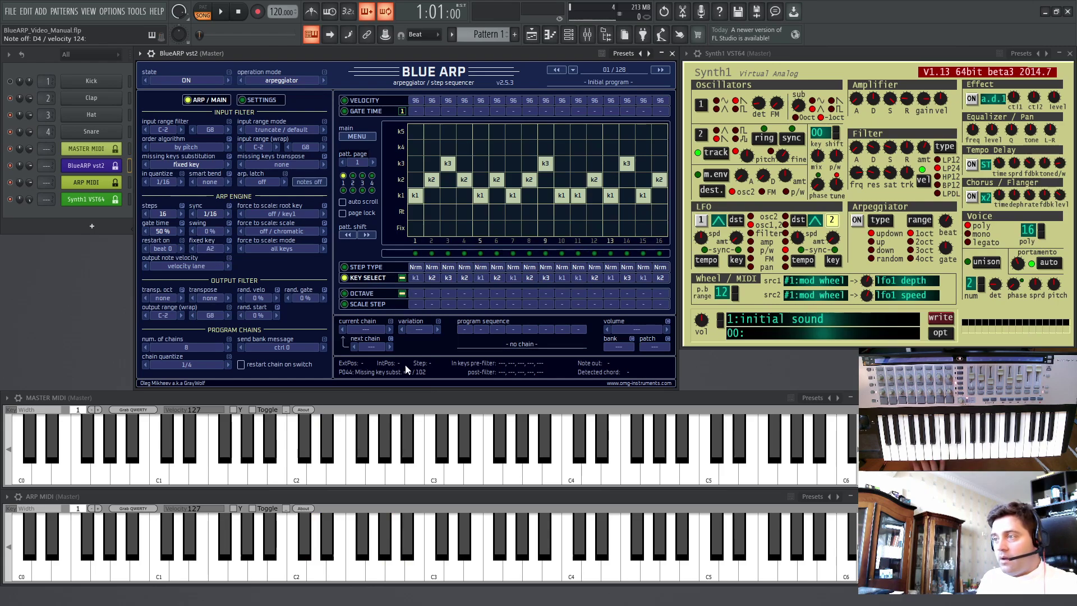
pyautogui.click(181, 166)
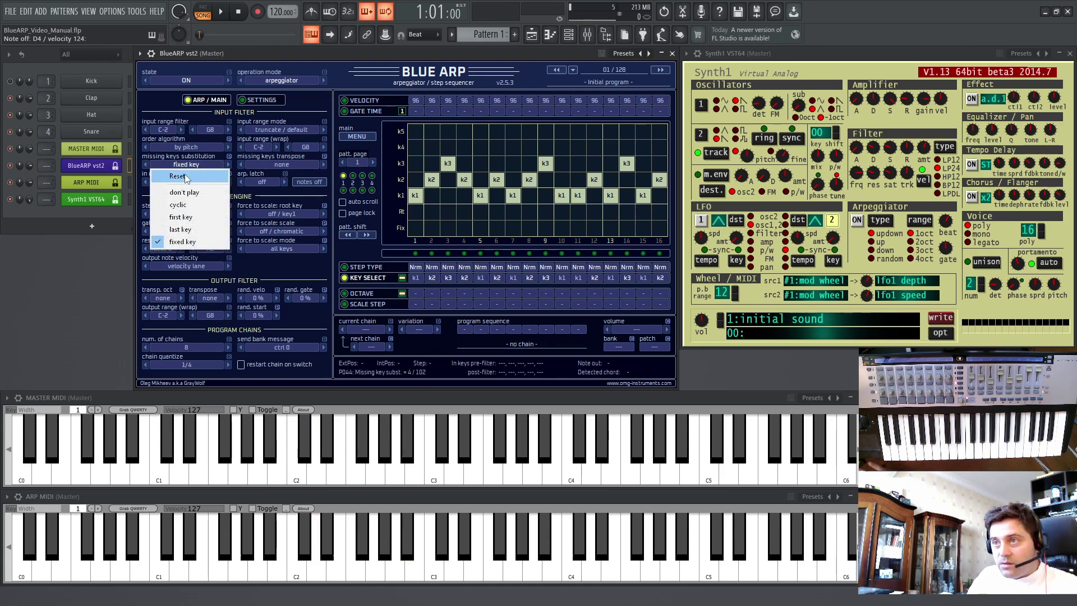
pyautogui.click(184, 193)
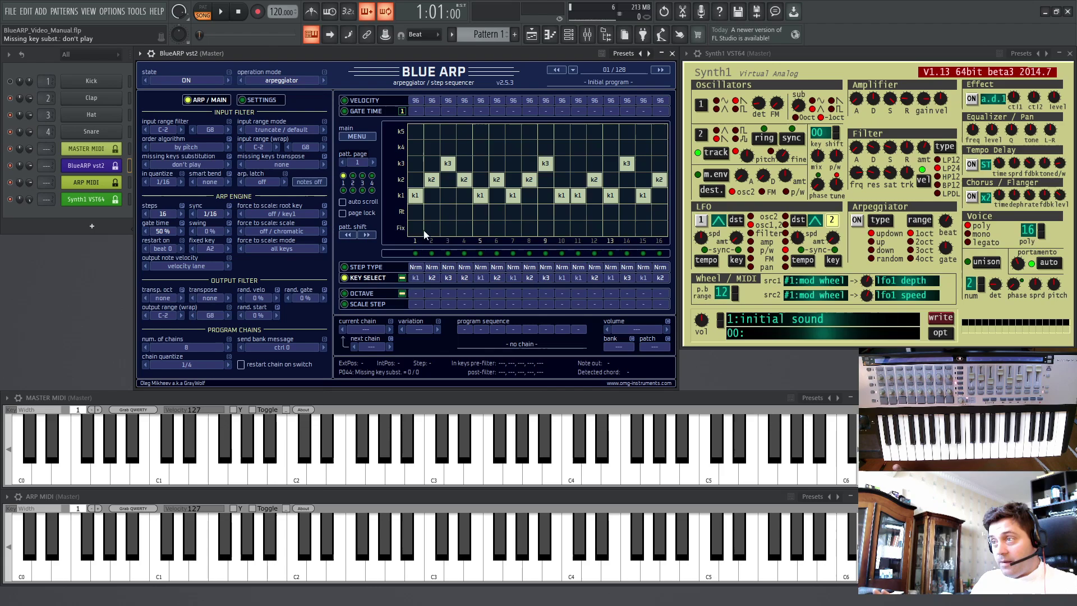
# - Assign Fix to steps 3, 4, 8, 12 and 15 in the key select lane
pyautogui.moveTo(448, 228); pyautogui.dragTo(464, 231)
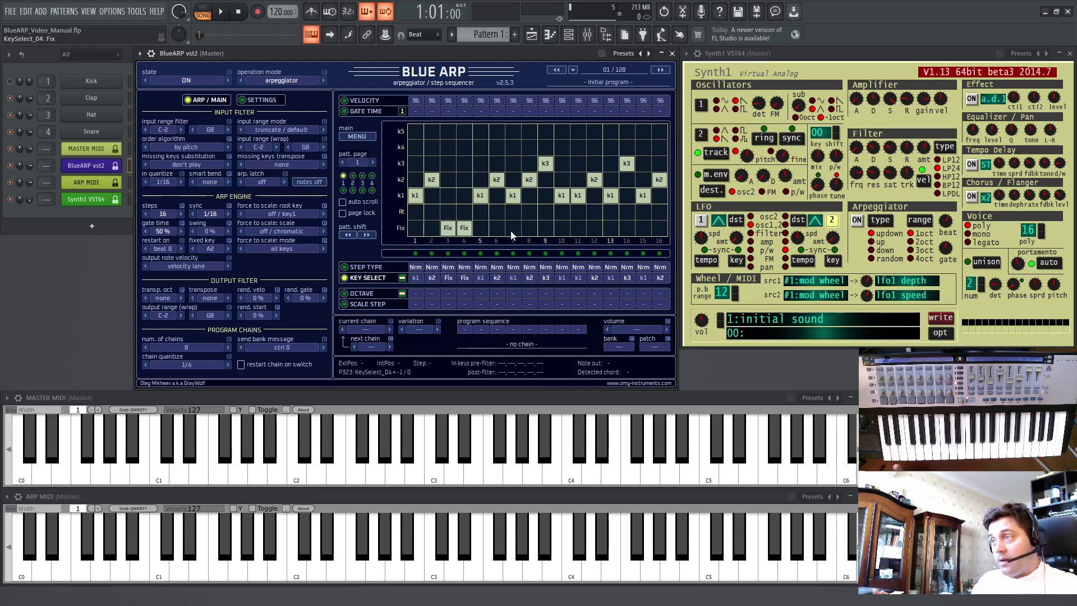
pyautogui.click(527, 229)
pyautogui.click(596, 229)
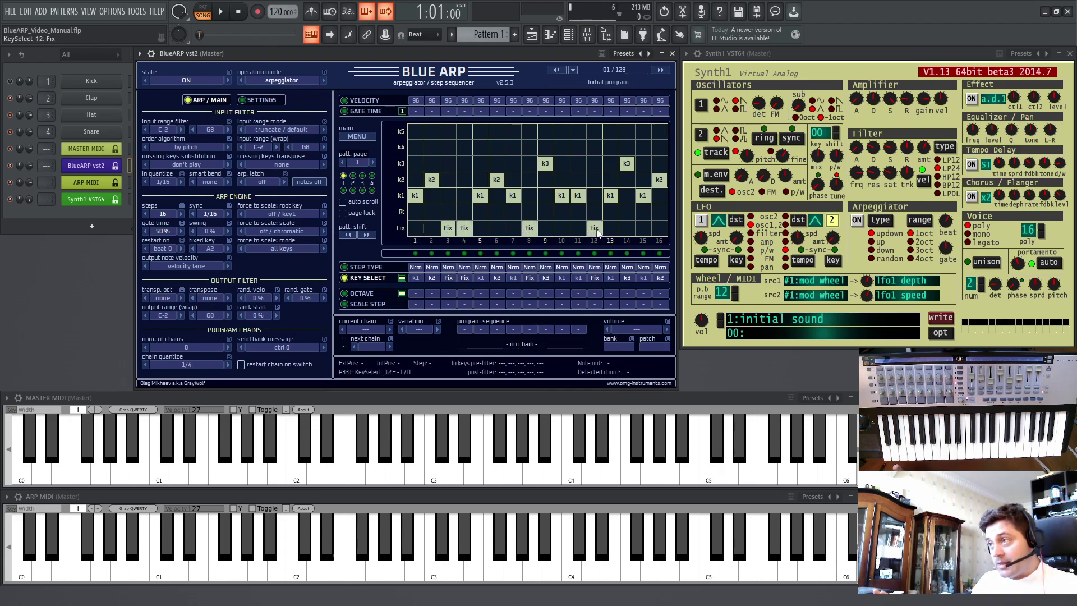
pyautogui.click(645, 230)
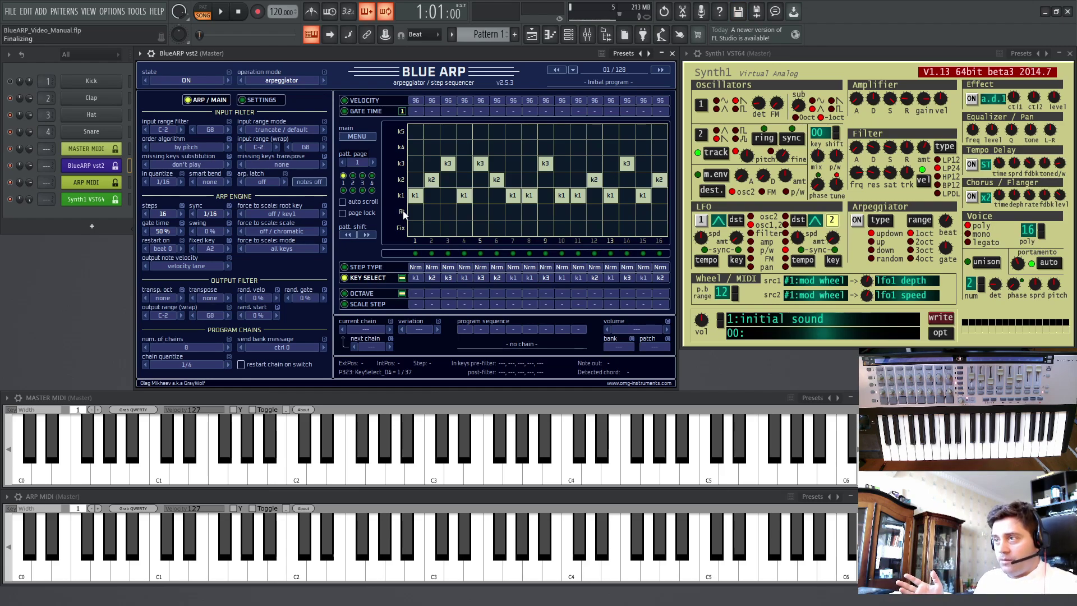
# - Assign Rt to steps 2 and 5 and to all 16 key select steps, and return every step to k1
pyautogui.click(431, 211)
pyautogui.click(480, 211)
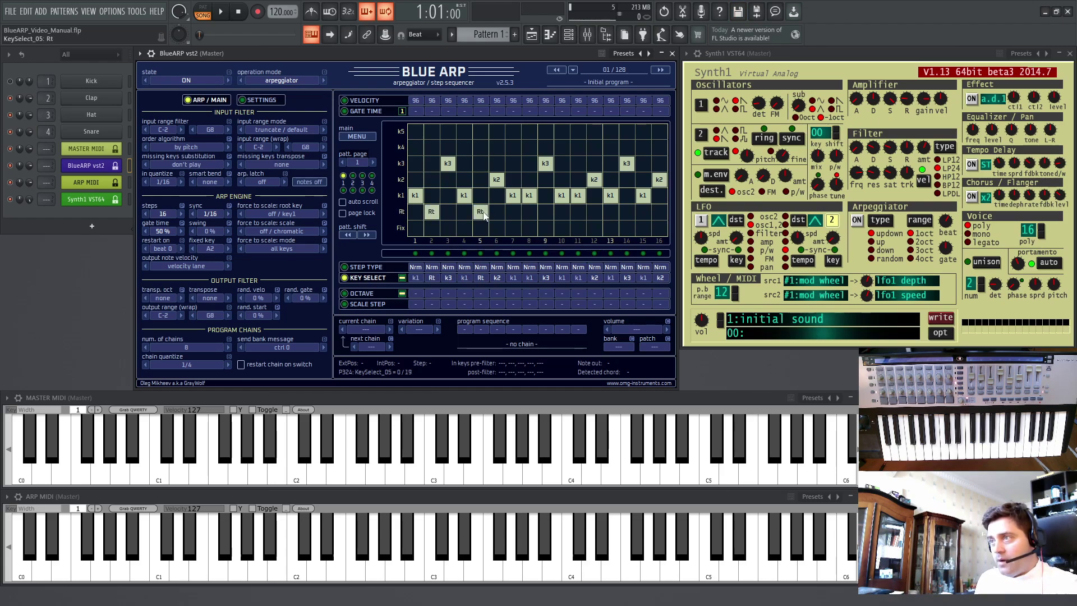
pyautogui.moveTo(414, 210); pyautogui.dragTo(636, 212)
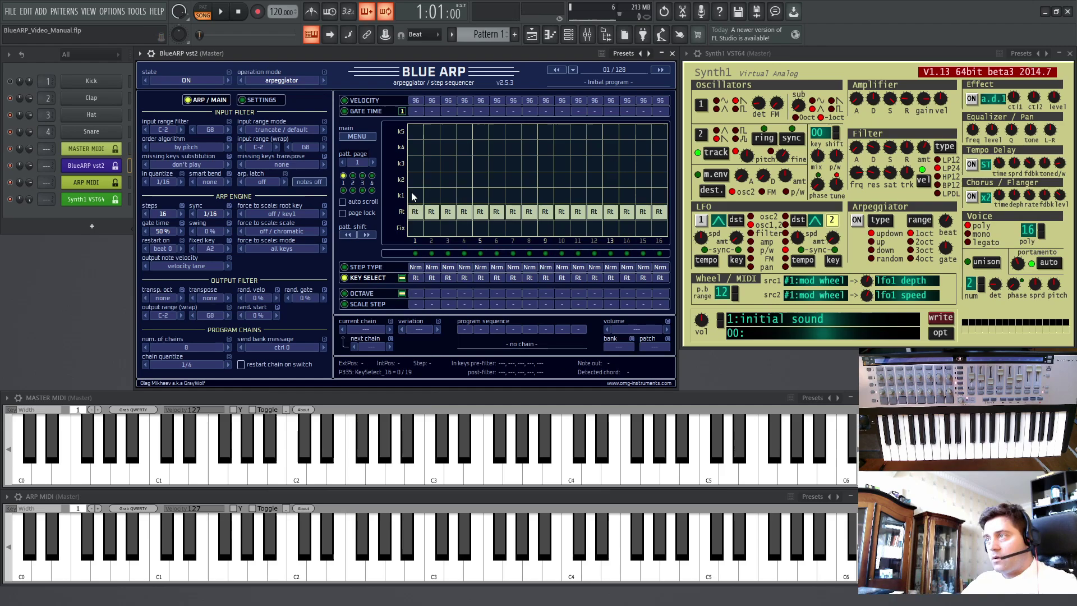
pyautogui.moveTo(412, 192)
pyautogui.mouseDown()
pyautogui.moveTo(649, 189)
pyautogui.moveTo(660, 202)
pyautogui.mouseUp()
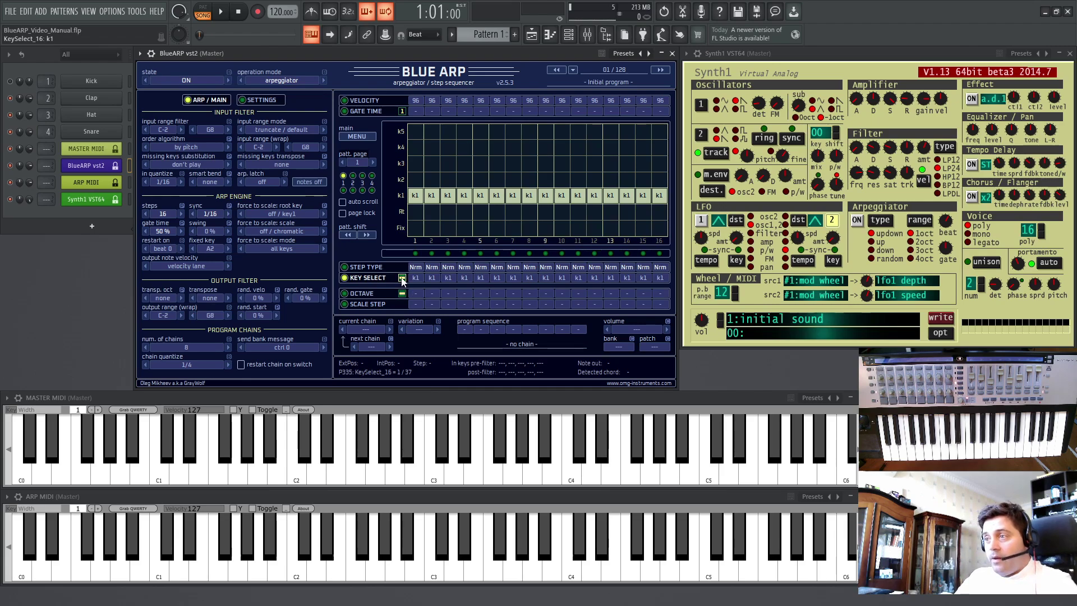
# - Turn on polyphonic key selection, and add k2 to steps 4, 7, 12 and 16 and k3 to step 9
pyautogui.click(402, 279)
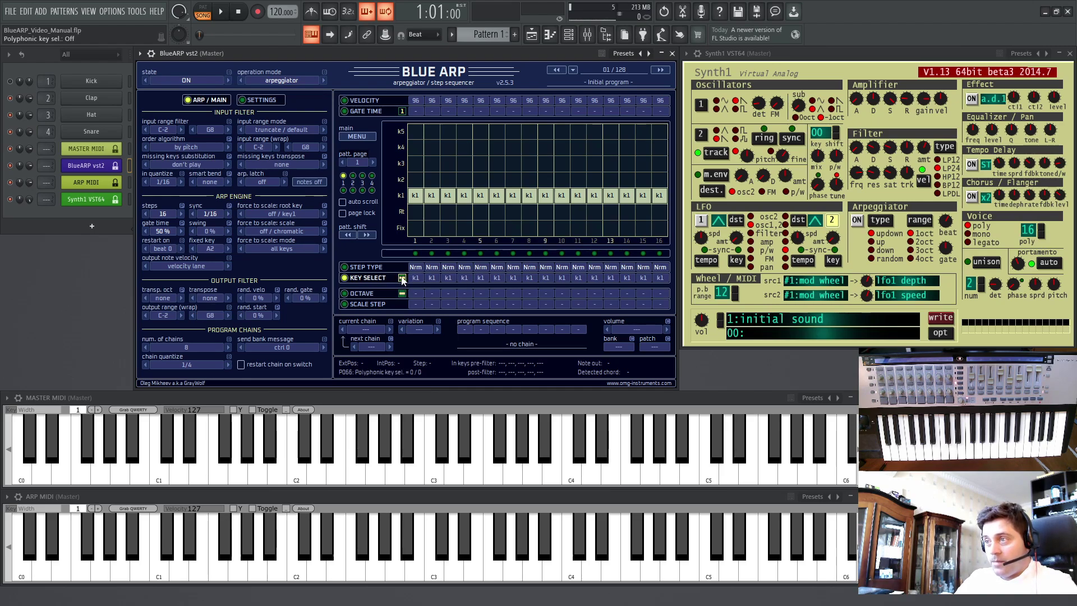
pyautogui.click(403, 279)
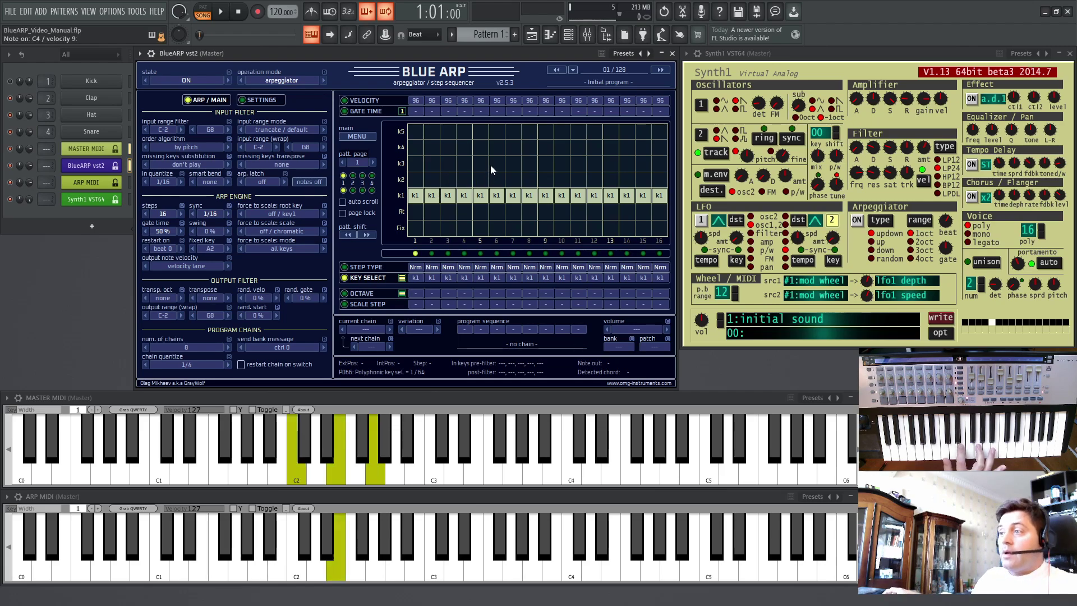
pyautogui.click(462, 181)
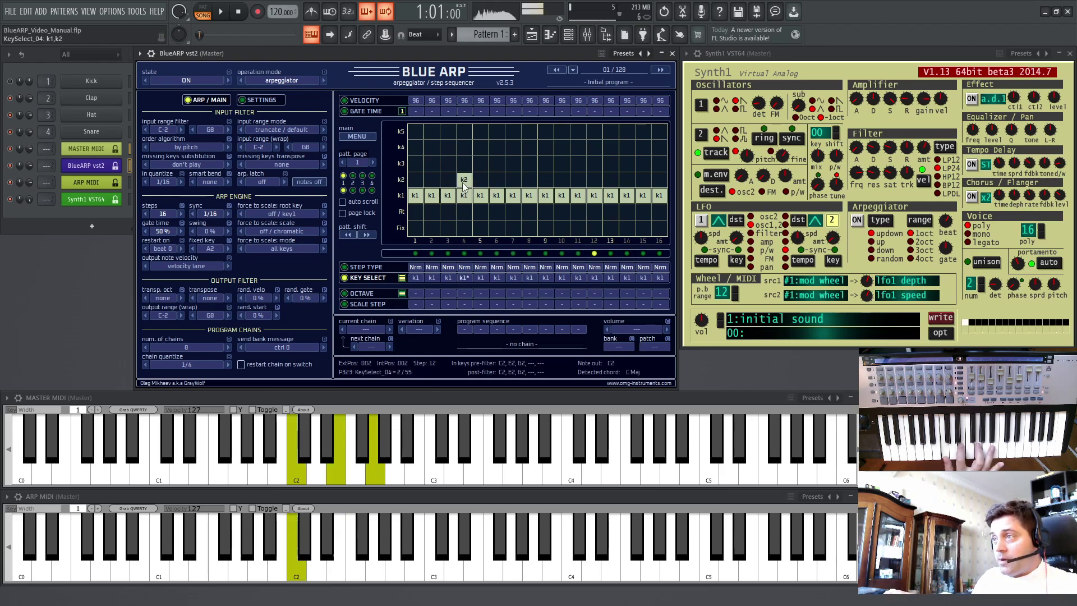
pyautogui.click(542, 163)
pyautogui.click(593, 179)
pyautogui.click(658, 180)
pyautogui.click(508, 182)
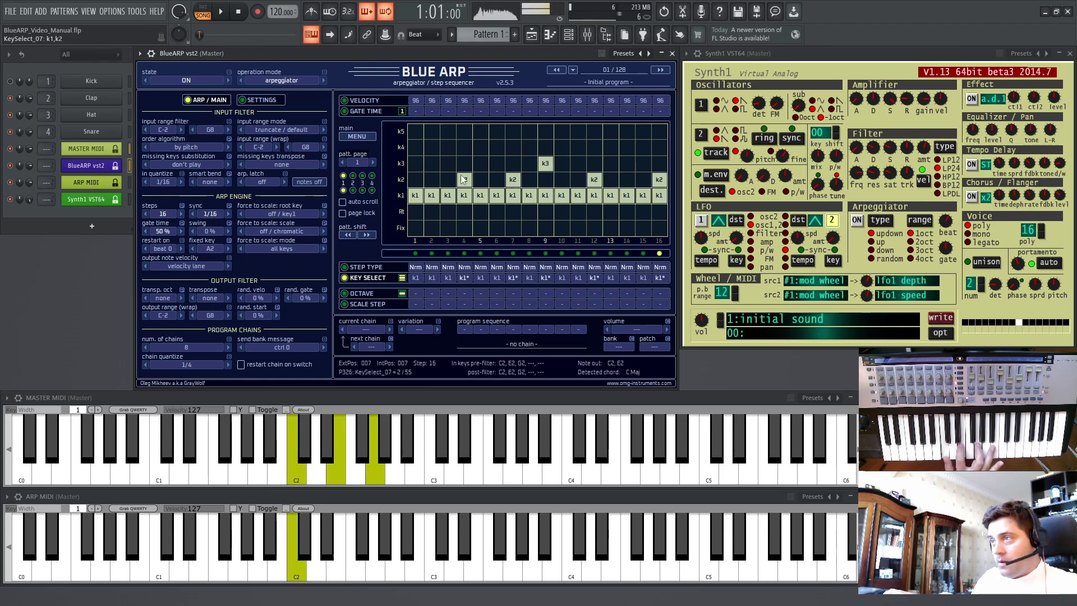
# - Add k3 to steps 1, 2, 6, 11 and 14 and k2 to steps 2 and 6 of the polyphonic pattern
pyautogui.click(415, 164)
pyautogui.click(431, 180)
pyautogui.click(431, 163)
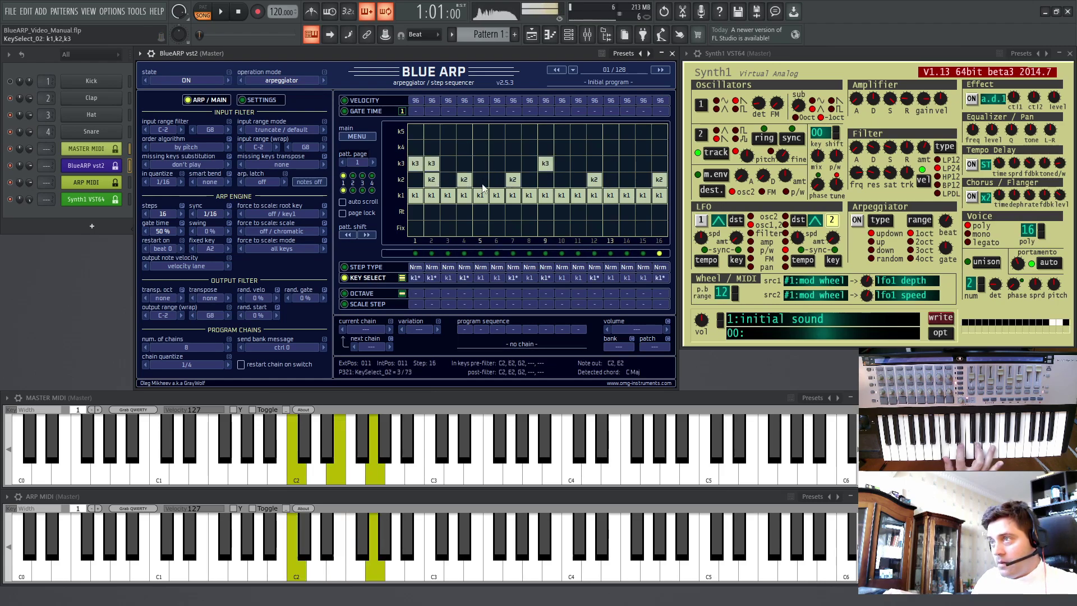
pyautogui.click(497, 163)
pyautogui.click(496, 179)
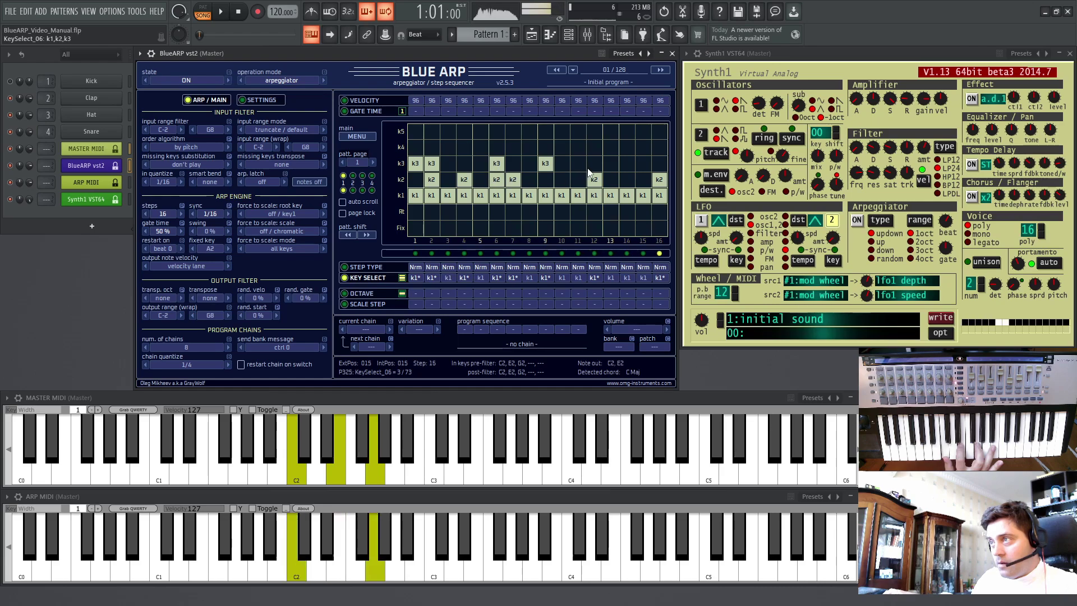
pyautogui.click(578, 163)
pyautogui.click(626, 163)
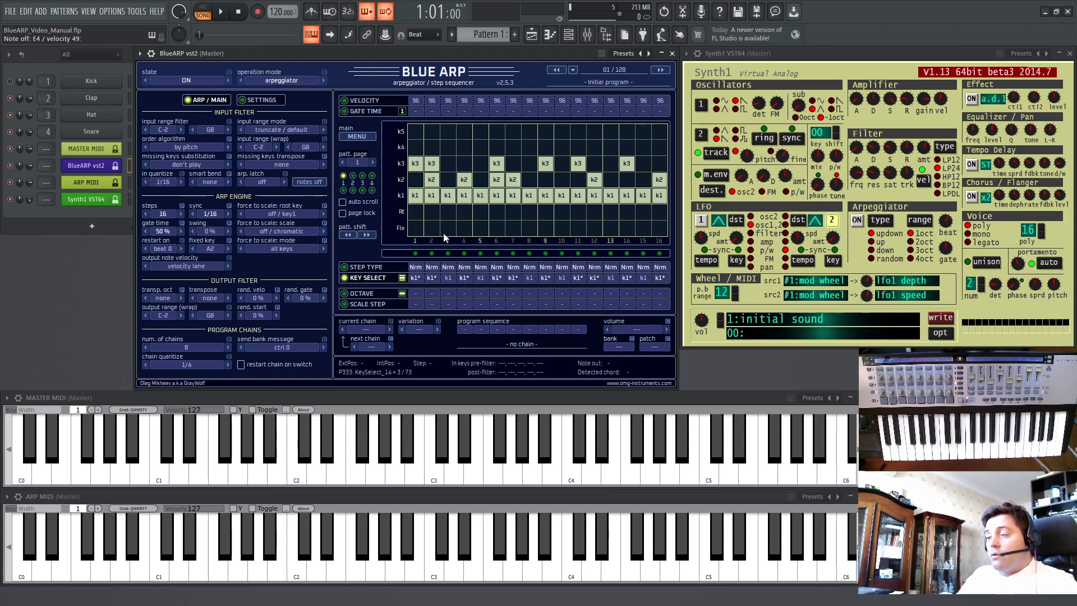
# - Examine the key choices for step 4, and turn off polyphonic key selection
pyautogui.click(463, 278)
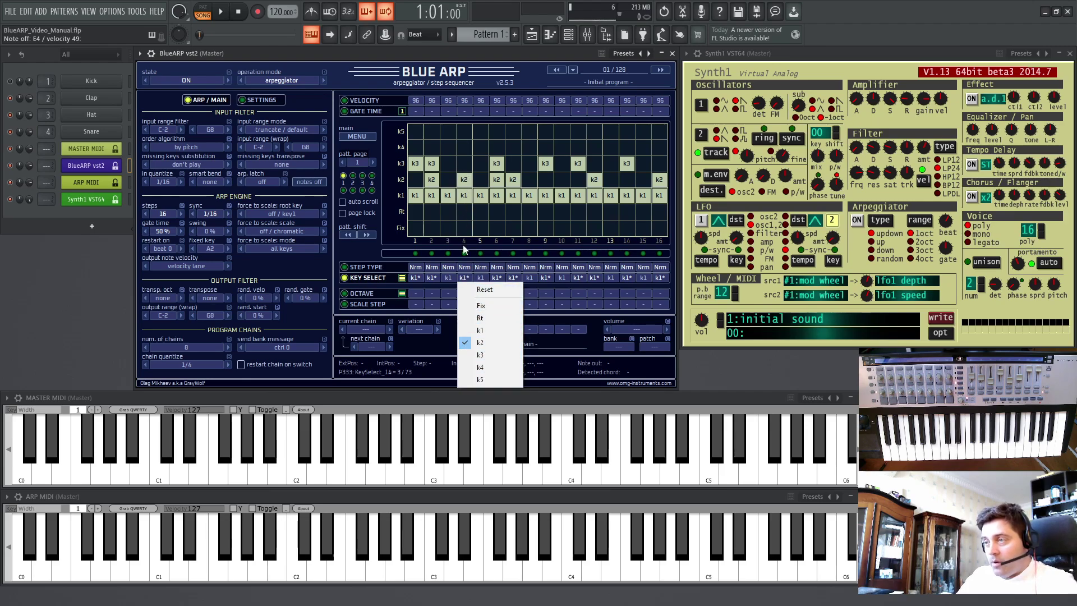
pyautogui.click(379, 278)
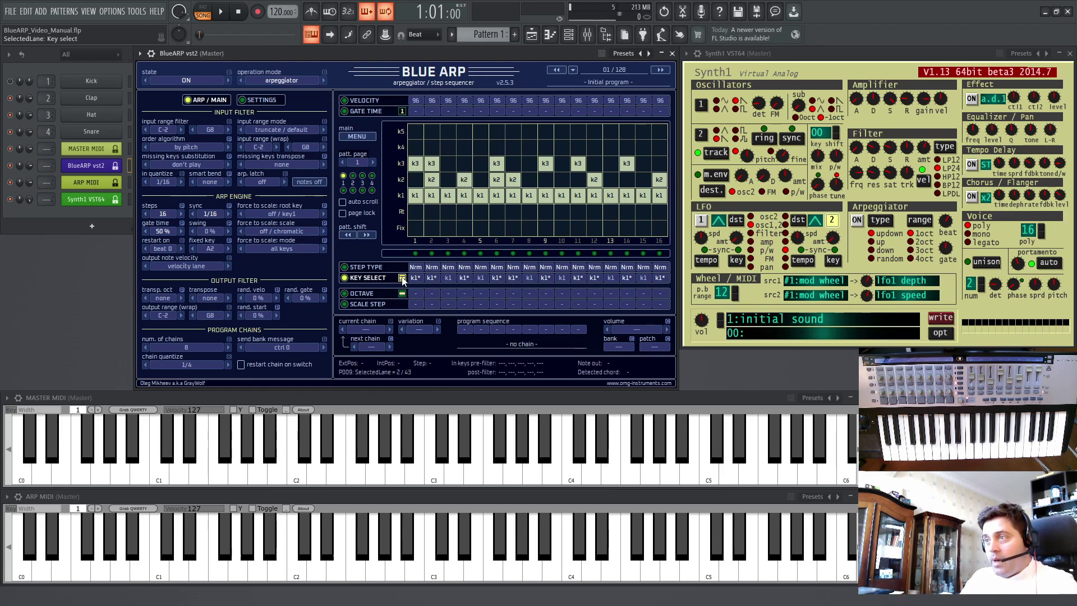
pyautogui.click(402, 278)
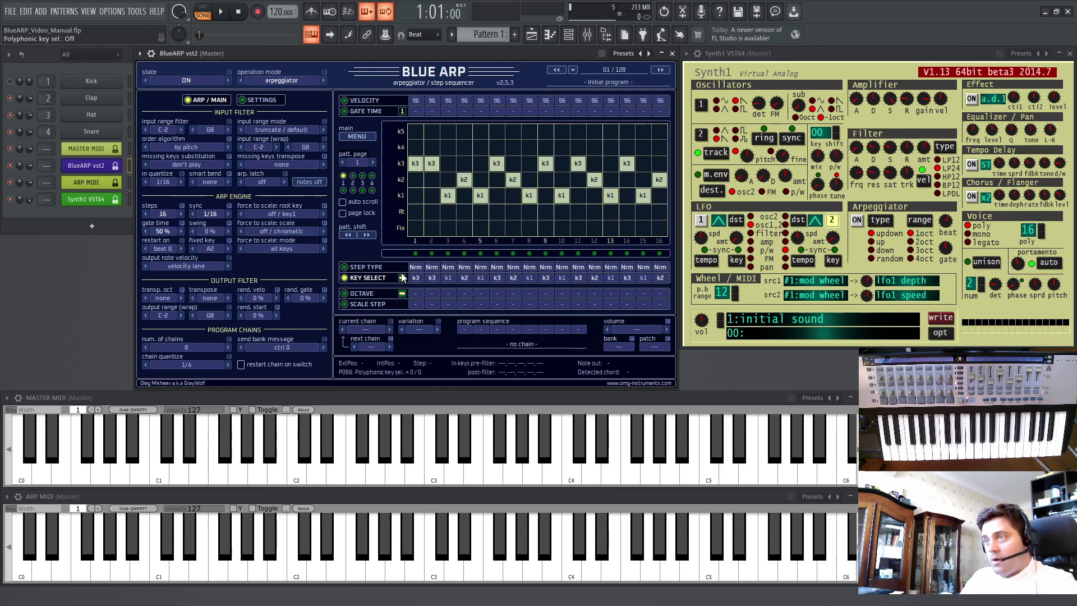
# - Reset all 16 key select steps to k1 after trying k3 on every step, and select the octave lane
pyautogui.click(414, 179)
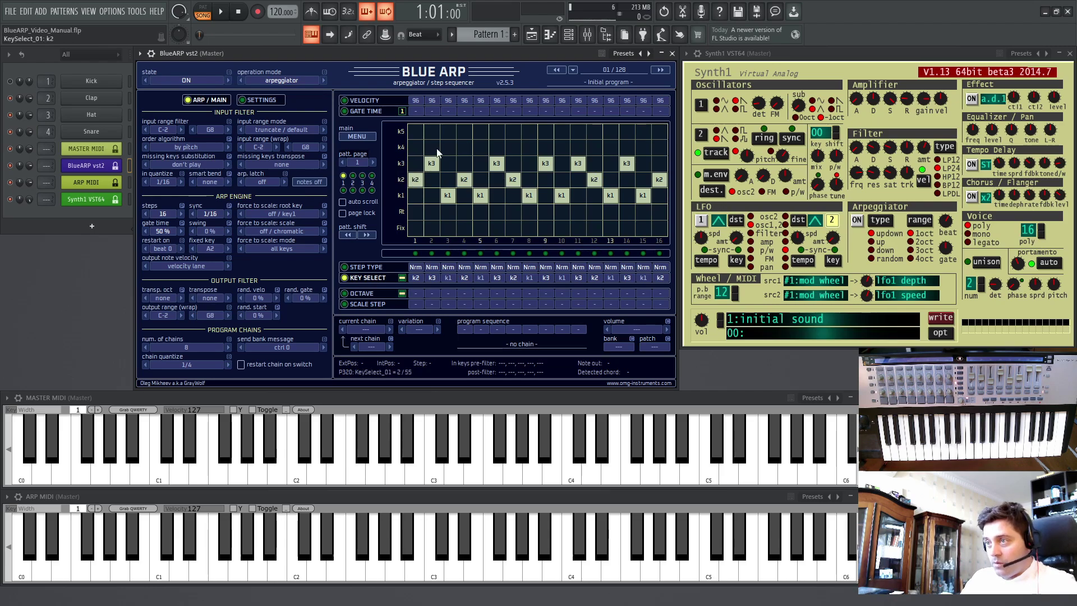
pyautogui.moveTo(415, 195); pyautogui.dragTo(685, 197)
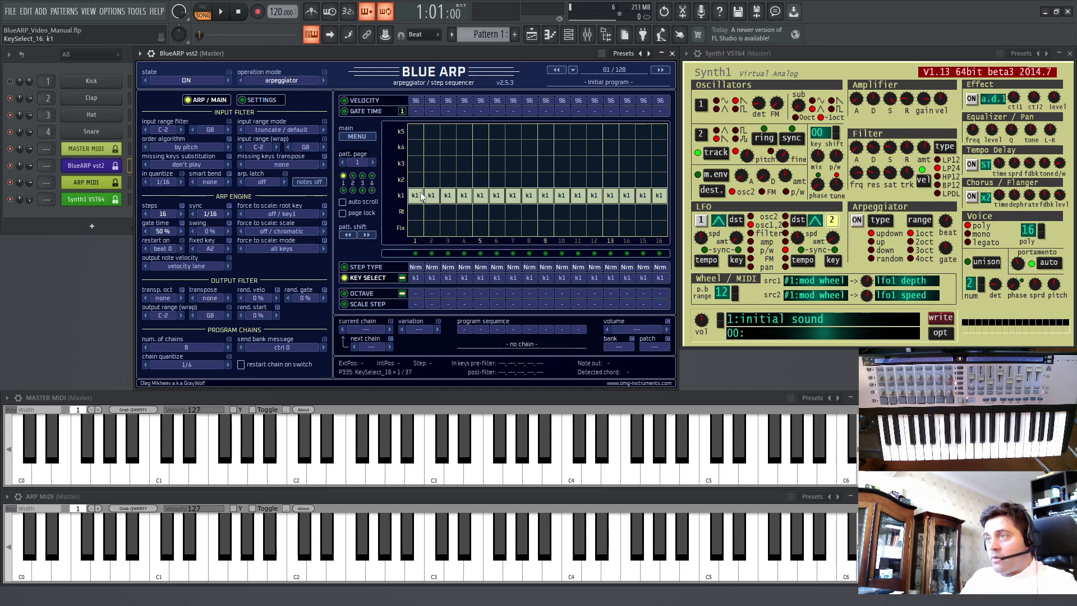
pyautogui.moveTo(414, 168); pyautogui.dragTo(667, 163)
pyautogui.moveTo(426, 199); pyautogui.dragTo(661, 196)
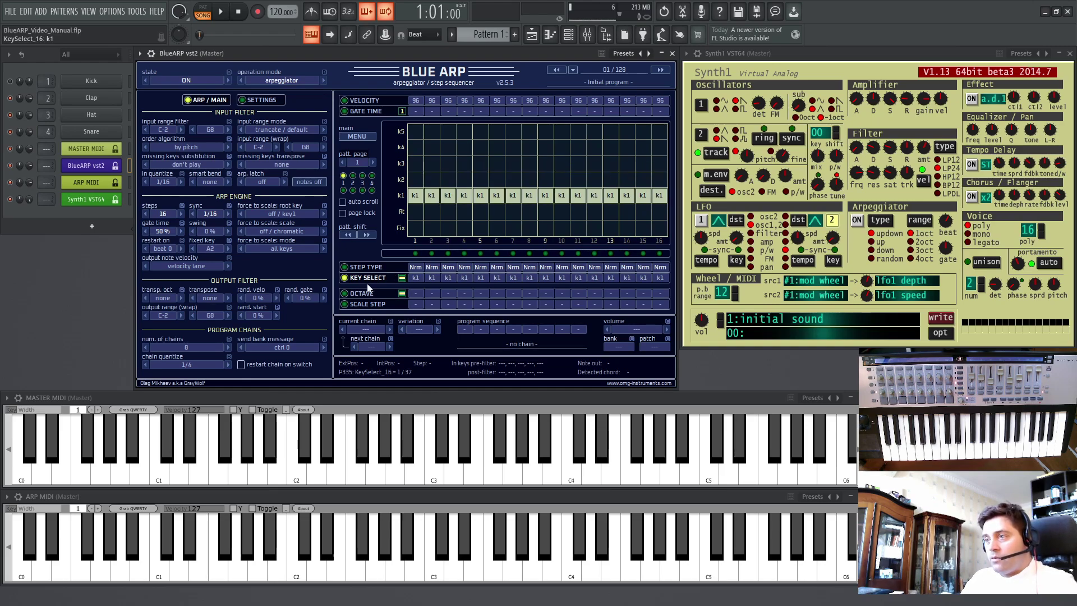
pyautogui.click(358, 295)
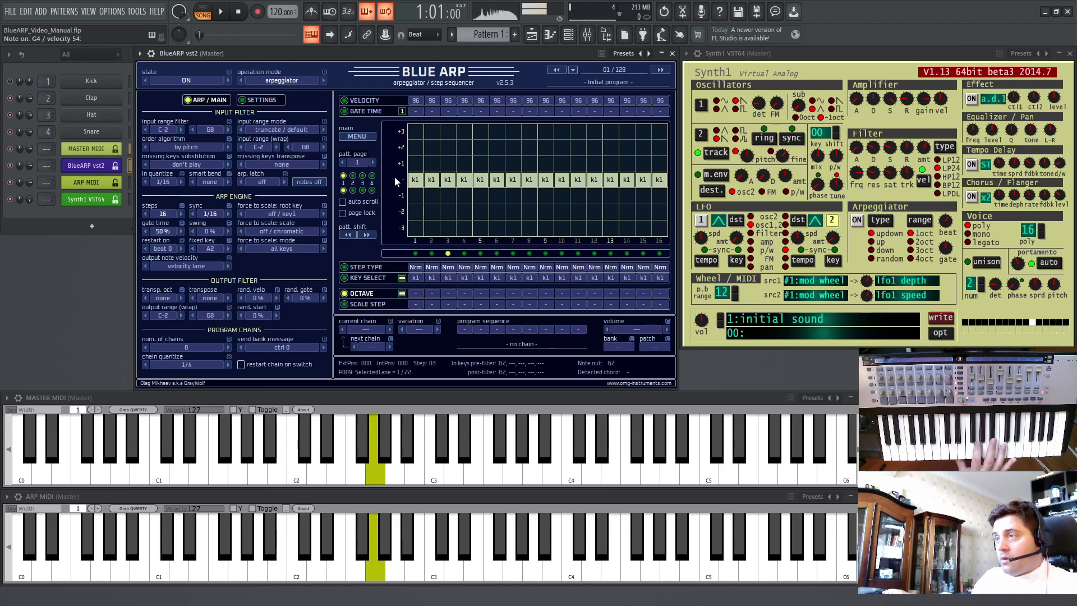
# - Lower octave steps 2, 6, 9, 12 and 15 to -1 and steps 3, 7, 11 and 16 to -2
pyautogui.click(431, 195)
pyautogui.click(496, 195)
pyautogui.click(545, 195)
pyautogui.click(594, 195)
pyautogui.click(642, 196)
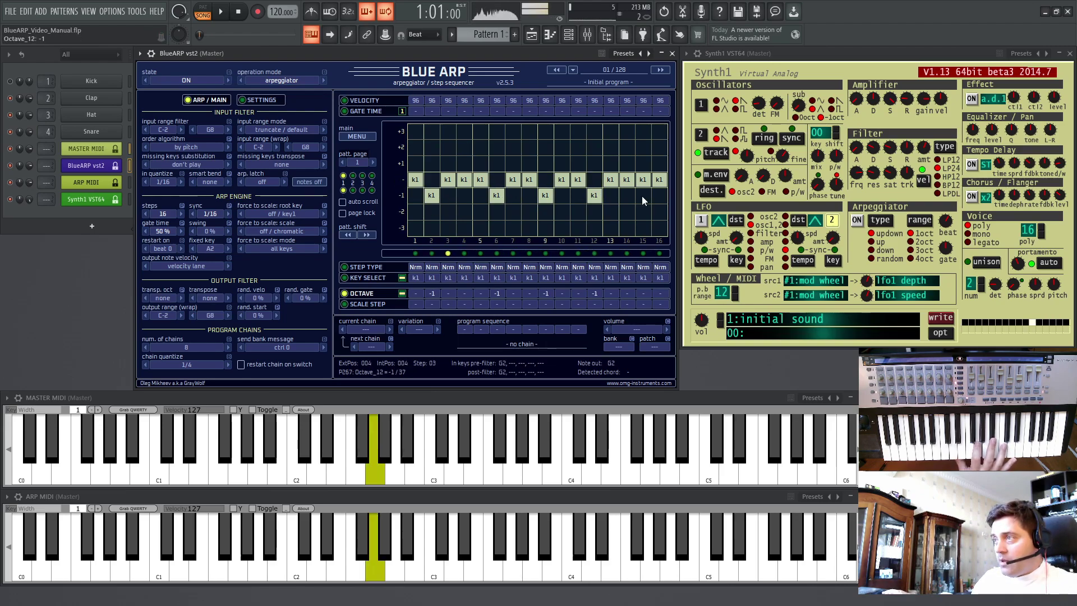
pyautogui.click(451, 212)
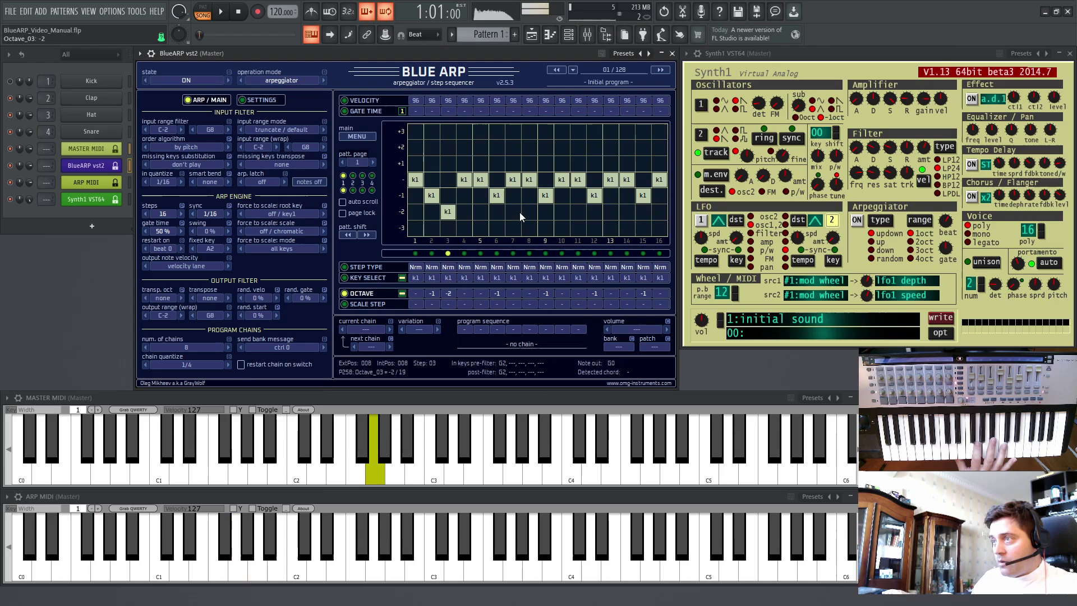
pyautogui.click(512, 211)
pyautogui.click(578, 211)
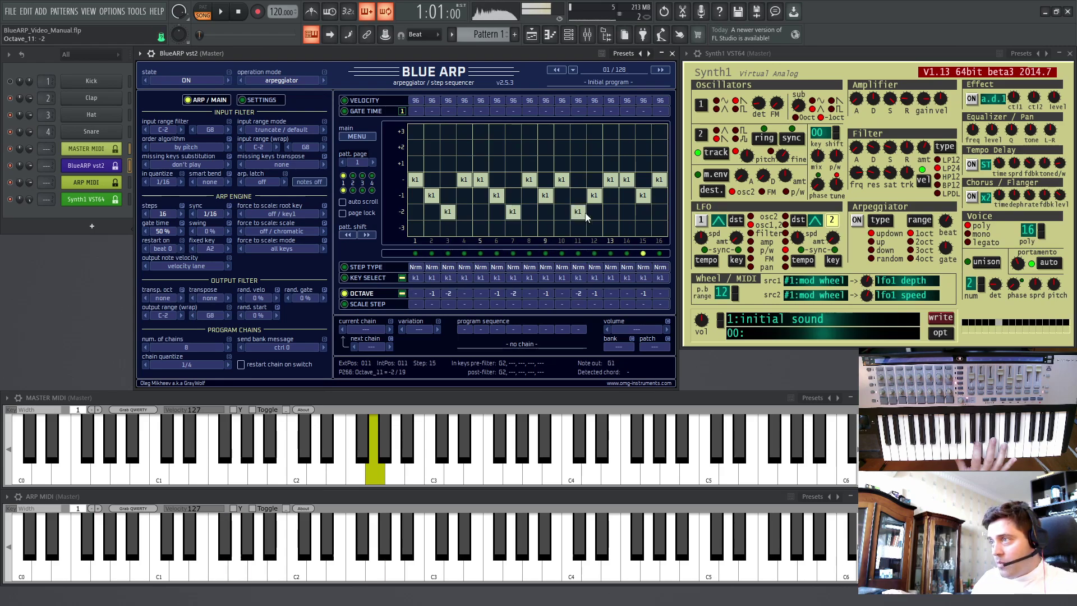
pyautogui.click(659, 211)
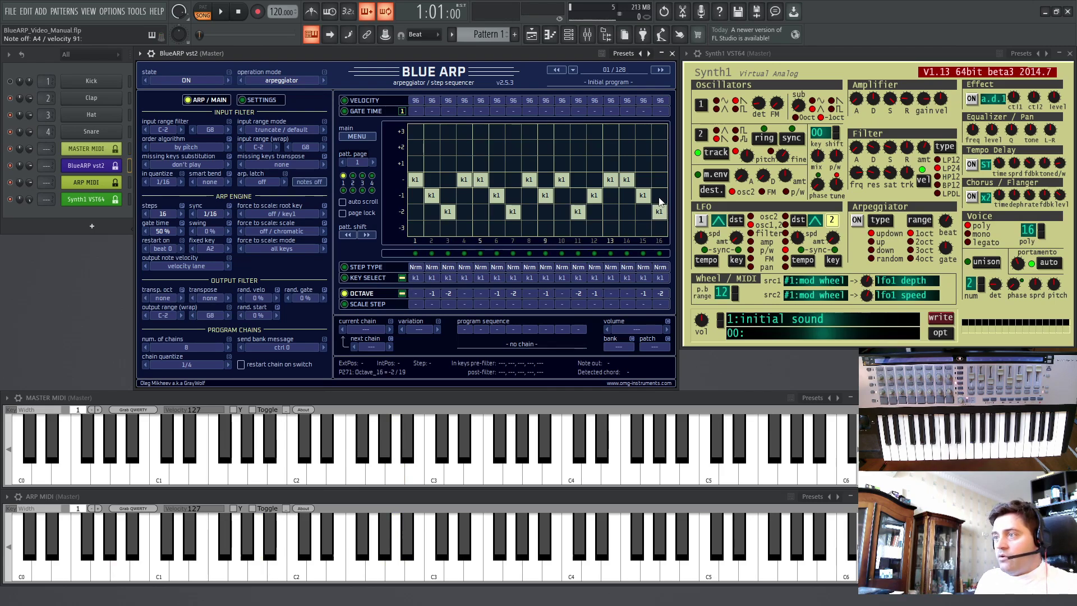
# - Reset the octave lane to zero, and set steps 4, 8 and 13 to +1 and steps 2, 5, 10 and 15 to -1
pyautogui.moveTo(415, 179); pyautogui.dragTo(685, 181)
pyautogui.click(464, 163)
pyautogui.click(529, 164)
pyautogui.click(610, 163)
pyautogui.click(480, 195)
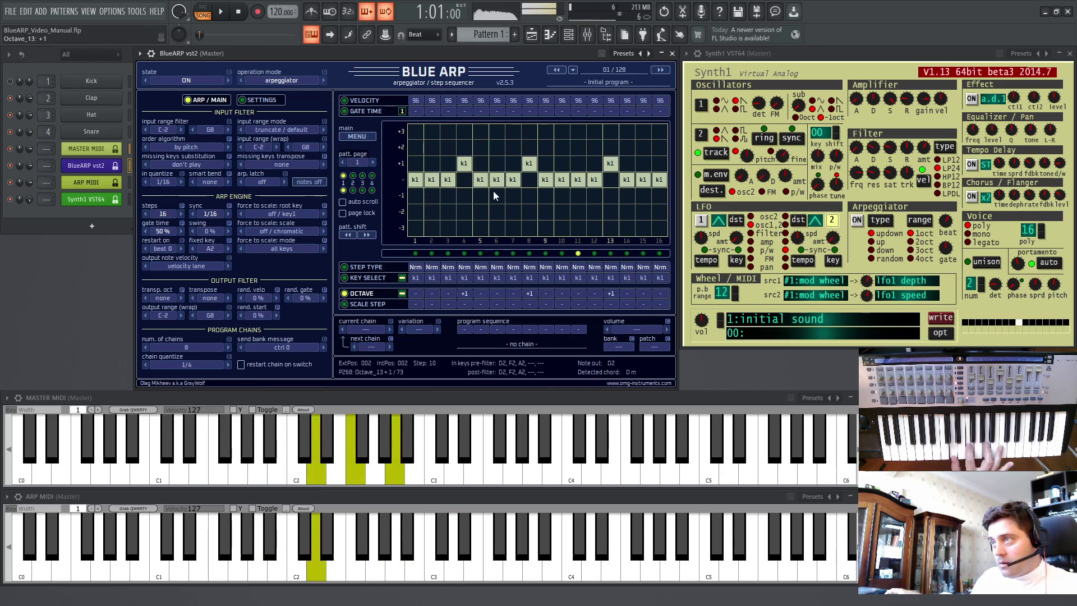
pyautogui.click(561, 195)
pyautogui.click(642, 196)
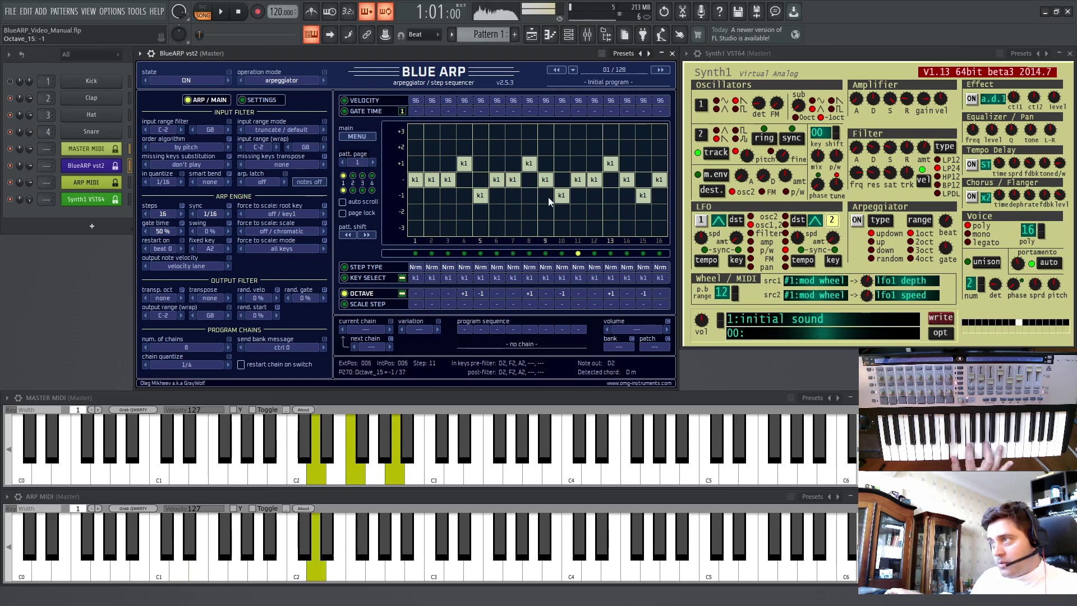
pyautogui.click(431, 195)
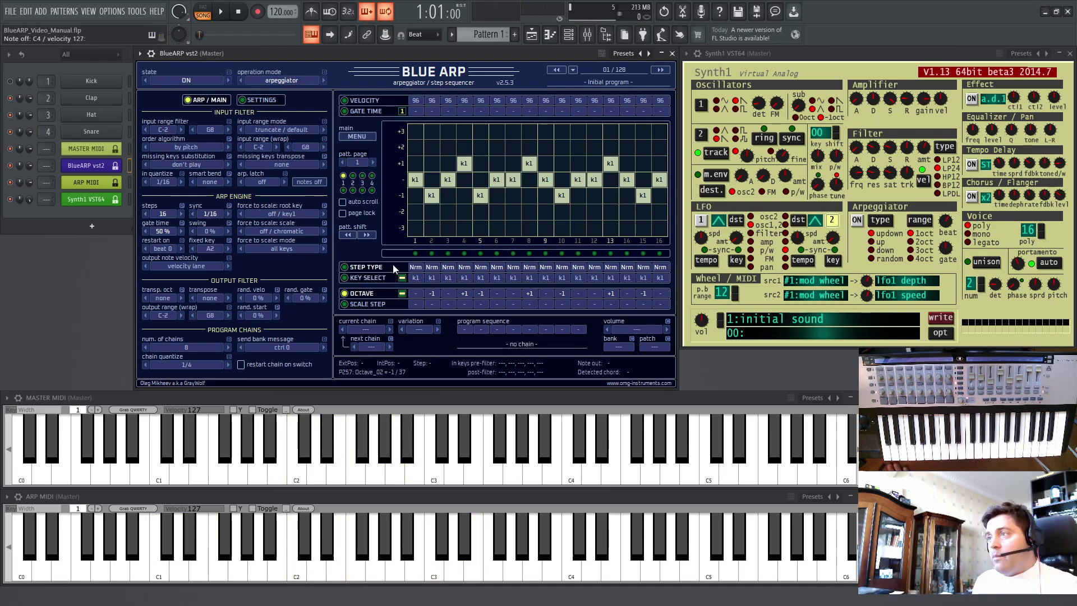
# - Turn on polyphonic octave, and add +1 to steps 2, 6, 11, 15 and 16, -1 to steps 8, 11, 13 and 16, and 0 to step 13
pyautogui.click(402, 294)
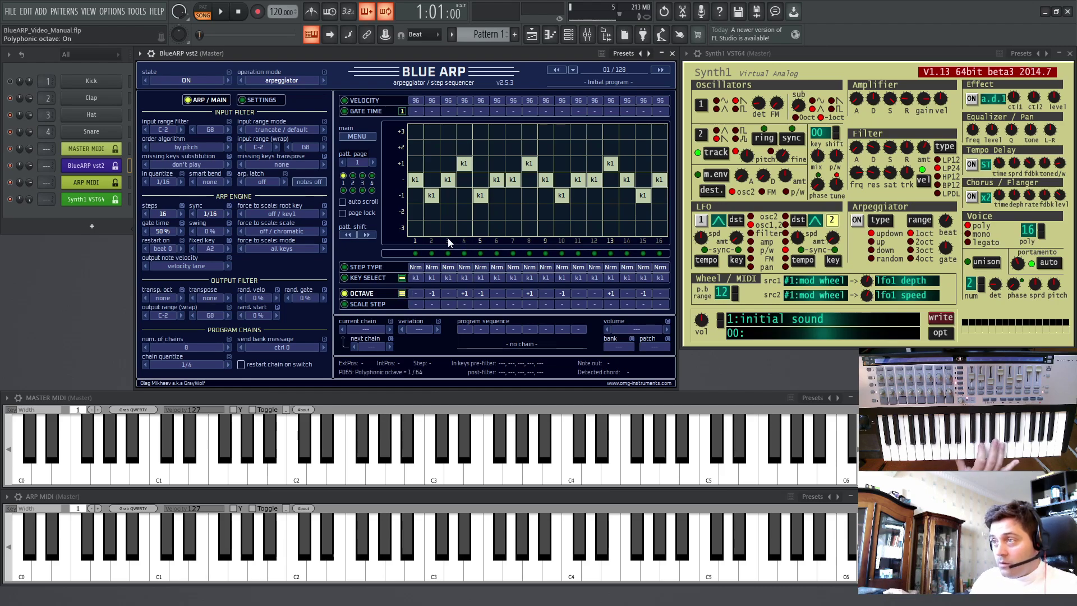
pyautogui.click(496, 163)
pyautogui.click(529, 195)
pyautogui.click(577, 163)
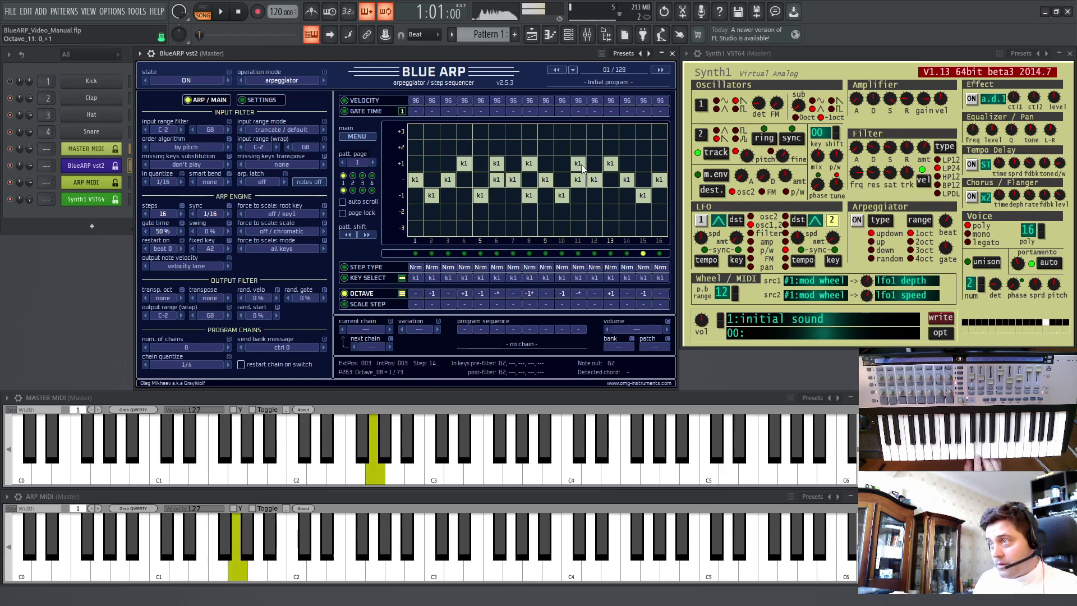
pyautogui.click(577, 195)
pyautogui.click(610, 195)
pyautogui.click(610, 180)
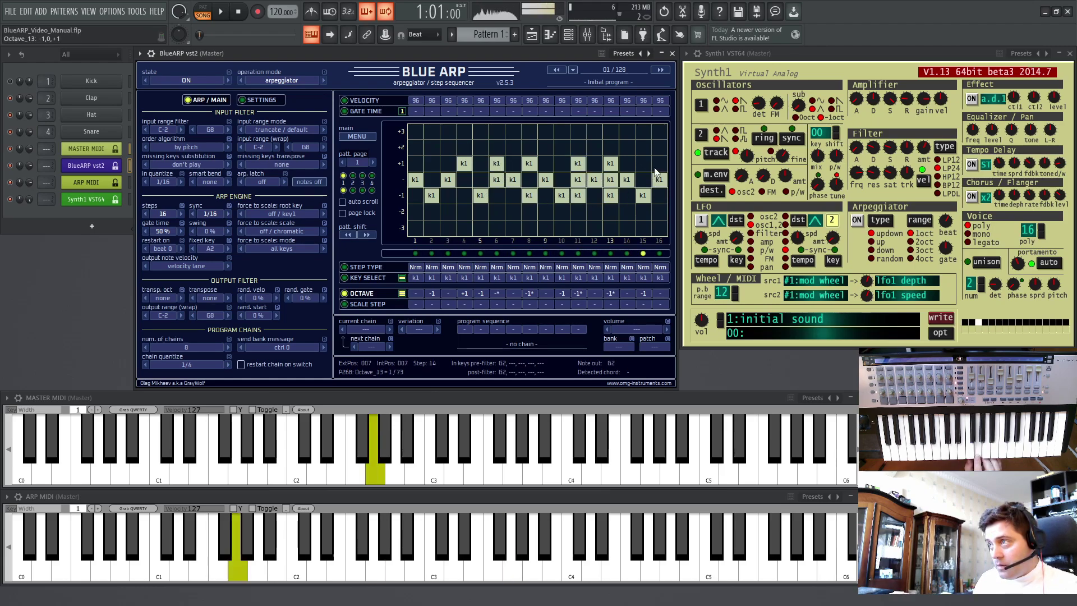
pyautogui.click(659, 195)
pyautogui.click(643, 163)
pyautogui.click(659, 163)
pyautogui.click(432, 163)
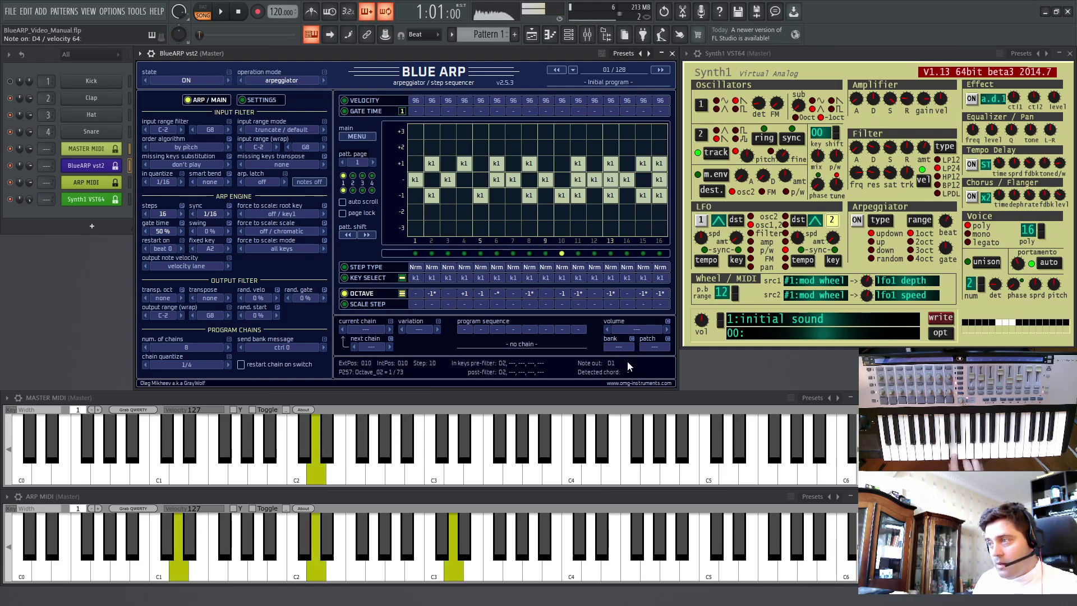
# - Turn off polyphonic octave, and reset all steps of the octave lane to "-"
pyautogui.rightClick(555, 192)
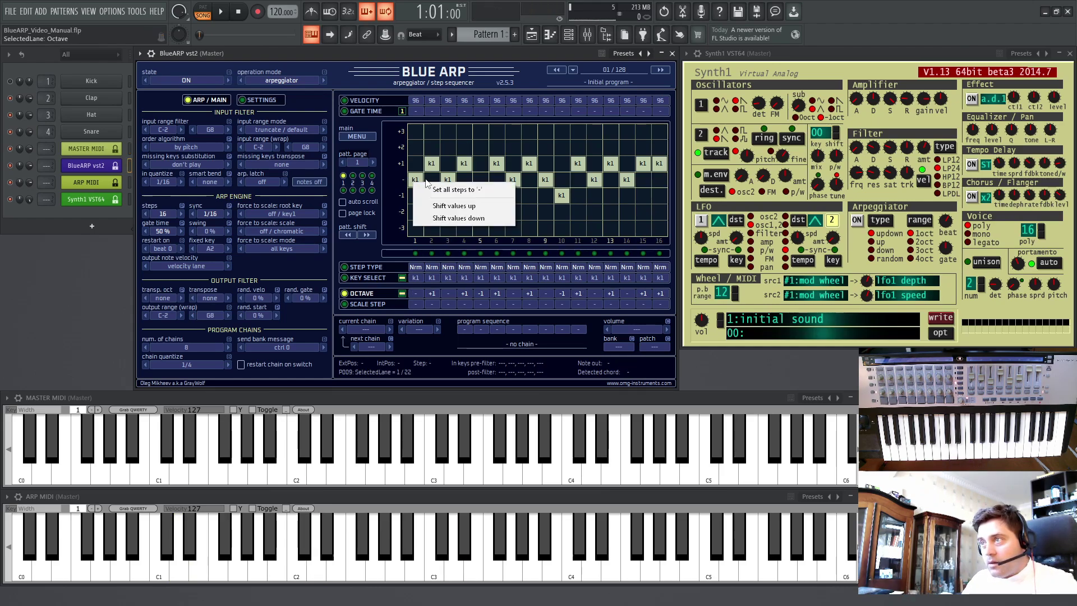
pyautogui.click(452, 189)
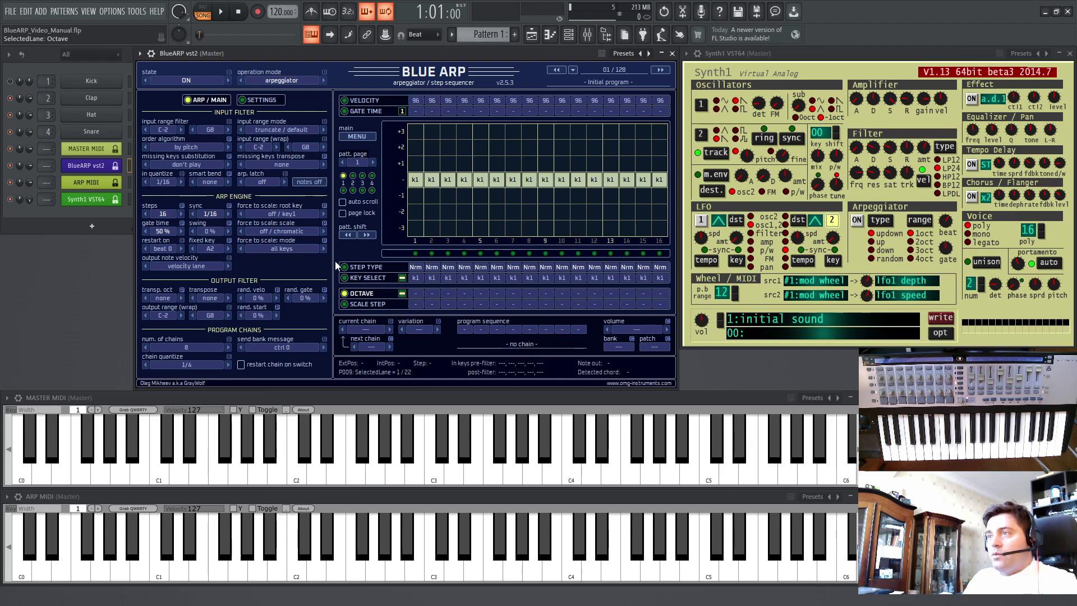
# - In the key select lane, repeat k1, k2, k3 across steps 1 to 15 and set step 16 to k2
pyautogui.click(369, 267)
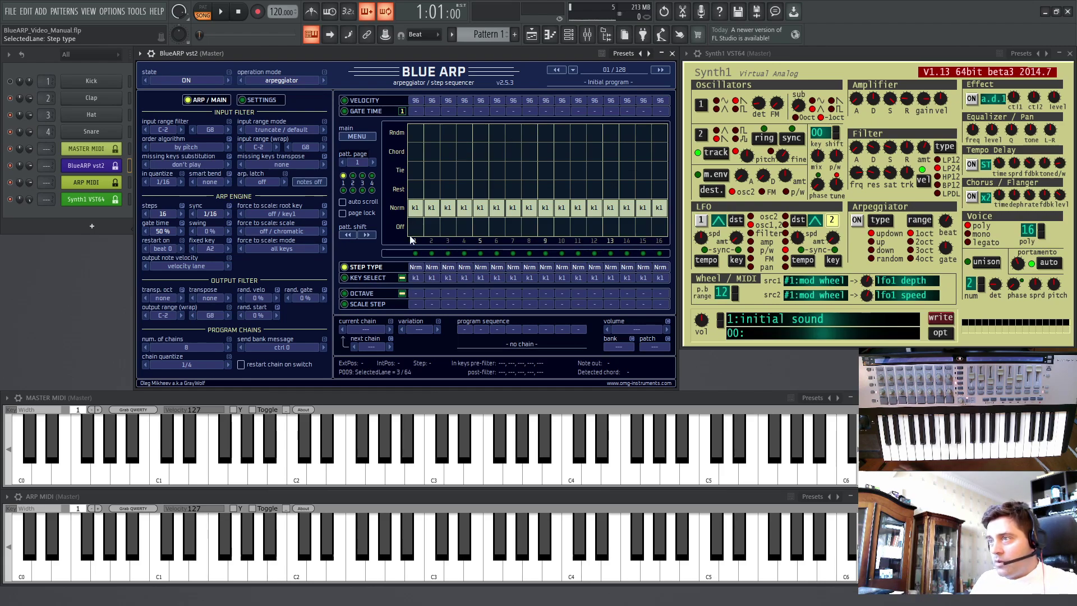
pyautogui.click(368, 278)
pyautogui.click(431, 179)
pyautogui.click(447, 163)
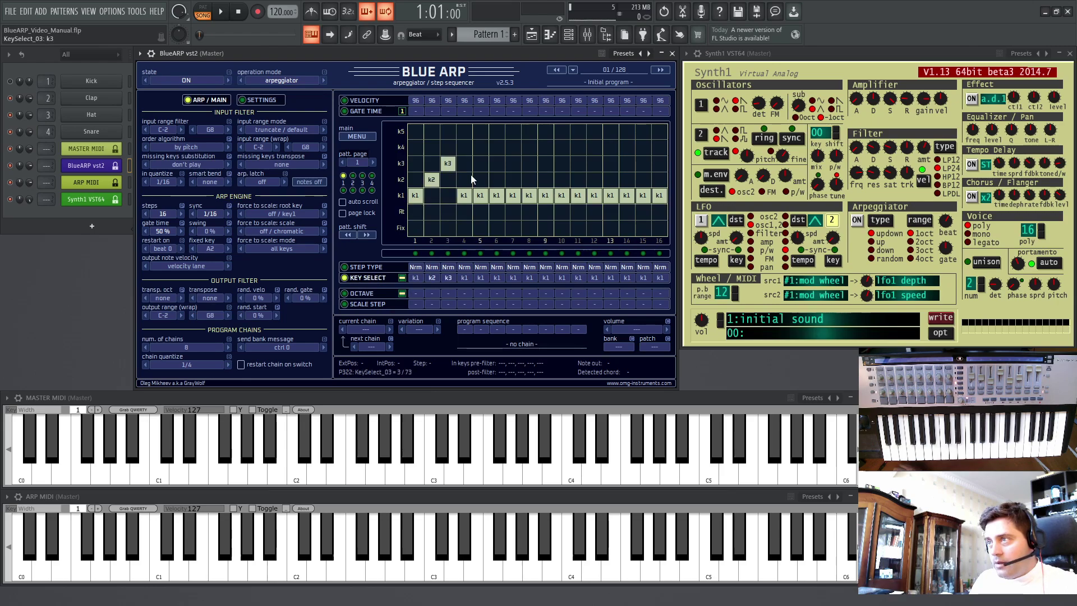
pyautogui.click(577, 180)
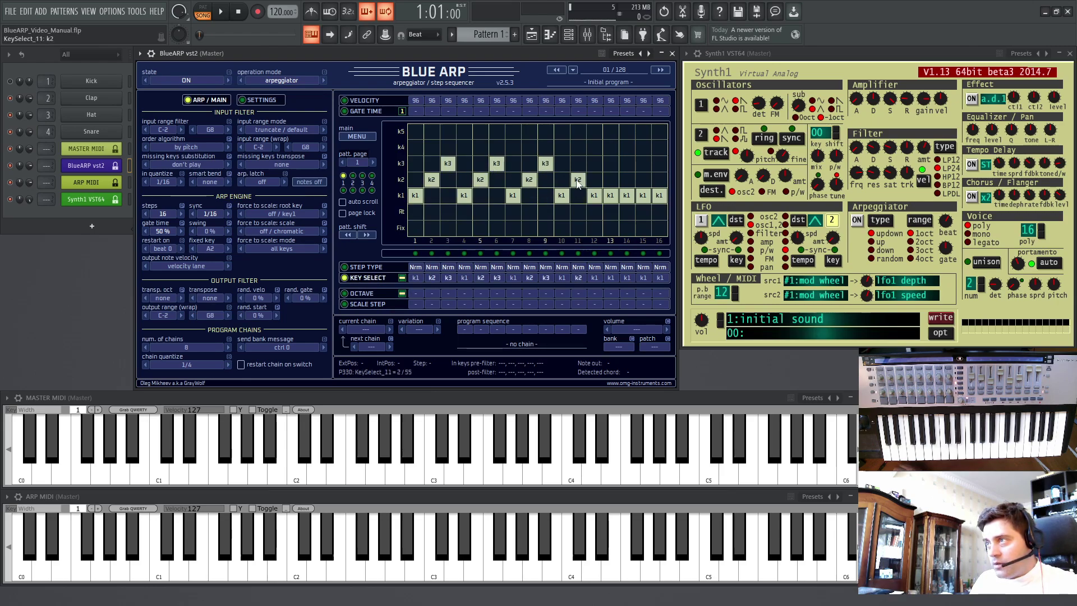
pyautogui.click(620, 181)
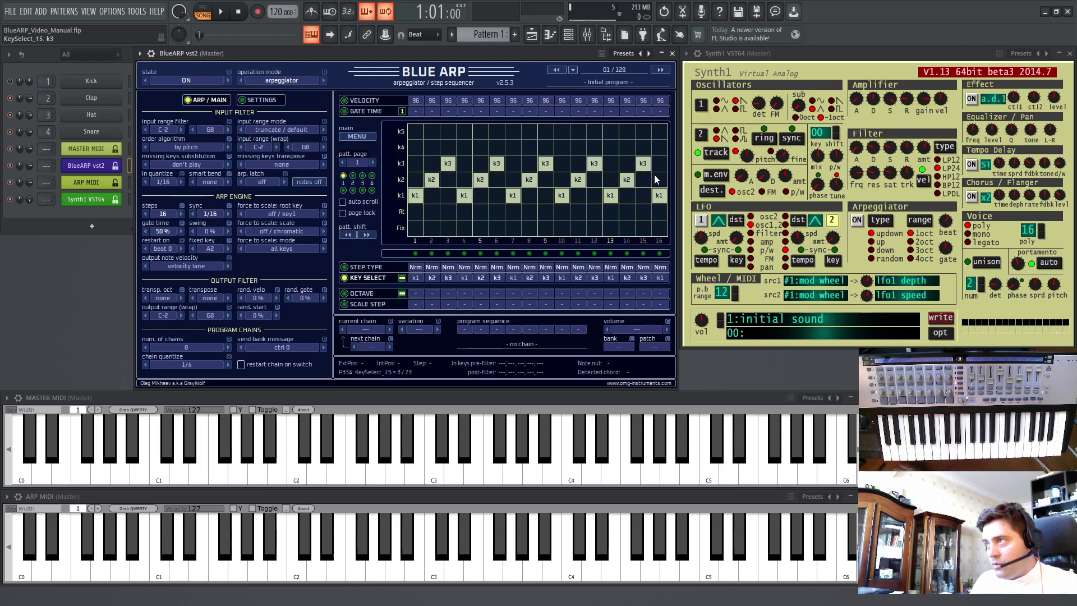
pyautogui.click(659, 180)
# - In the step type lane, set steps 3, 5, 6, 8, 9, 10, 12, 13 and 15 to Off, leaving step 11 on Norm
pyautogui.click(361, 267)
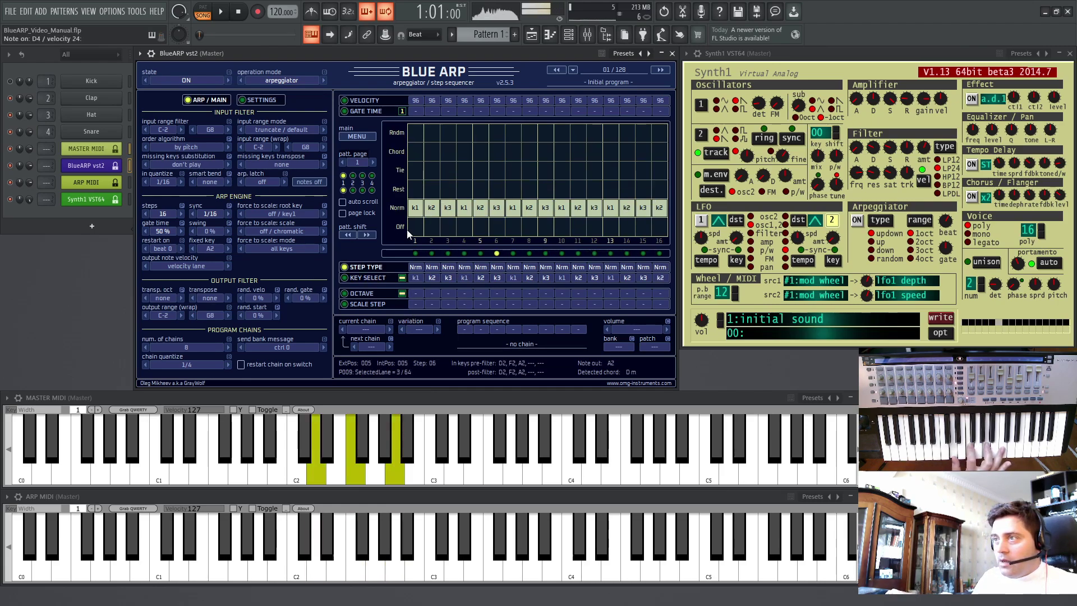
pyautogui.click(450, 226)
pyautogui.click(496, 228)
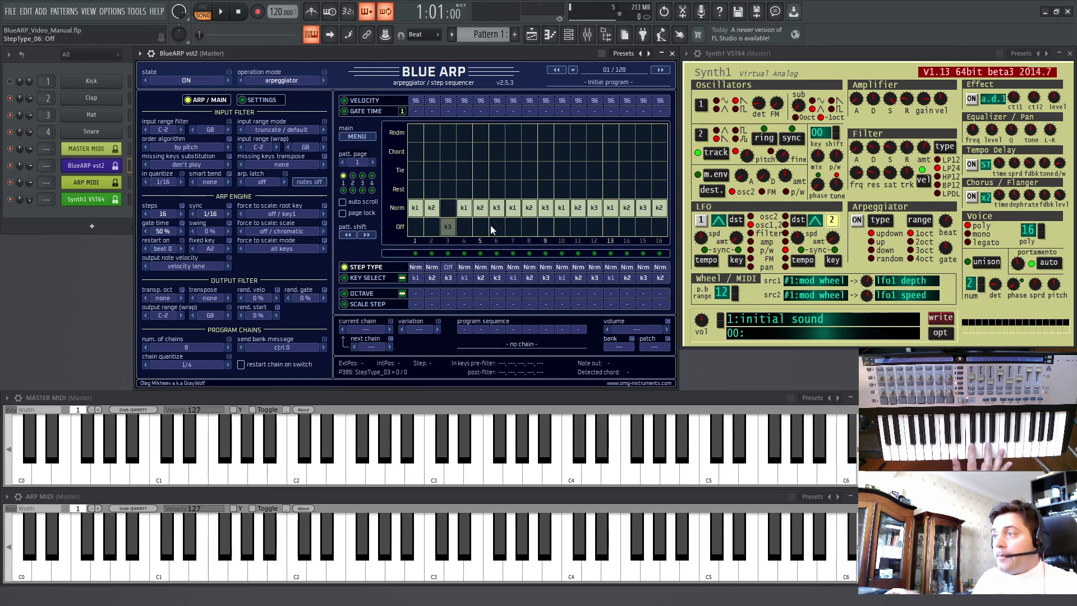
pyautogui.click(543, 226)
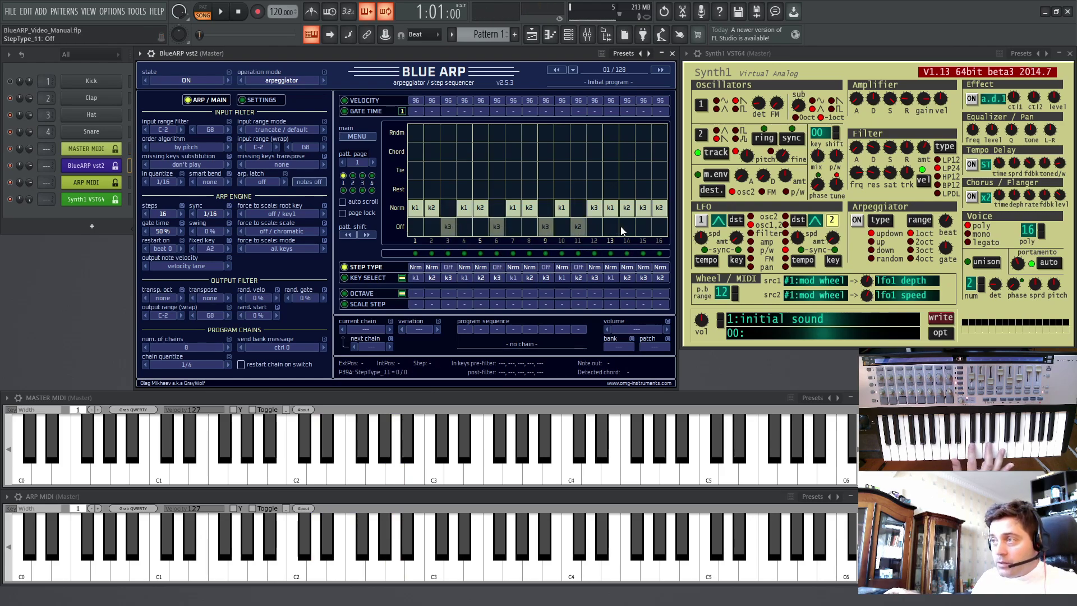
pyautogui.click(640, 226)
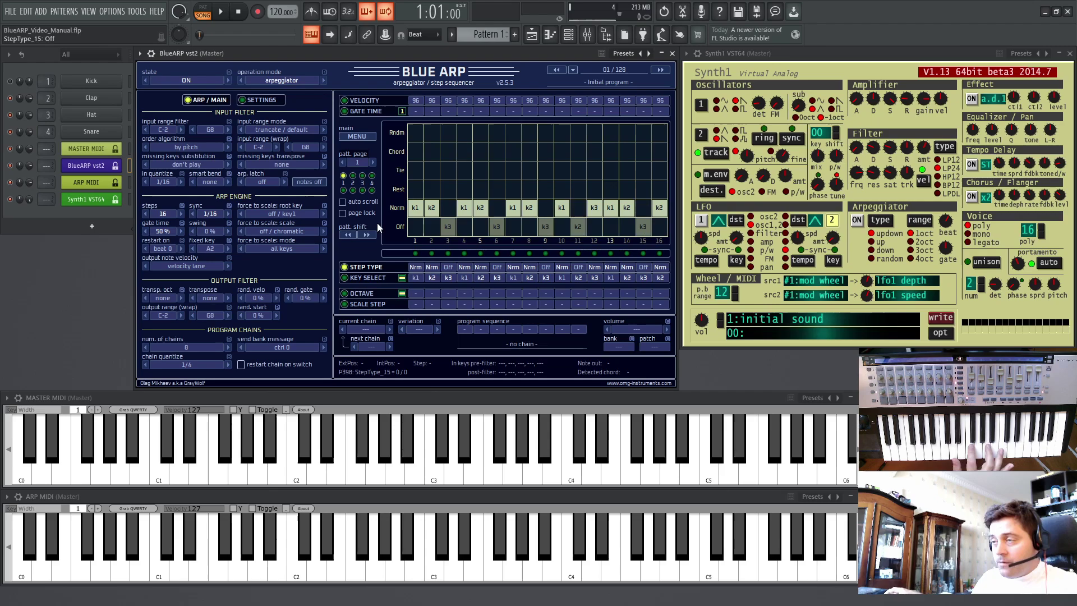
pyautogui.moveTo(480, 227); pyautogui.dragTo(610, 227)
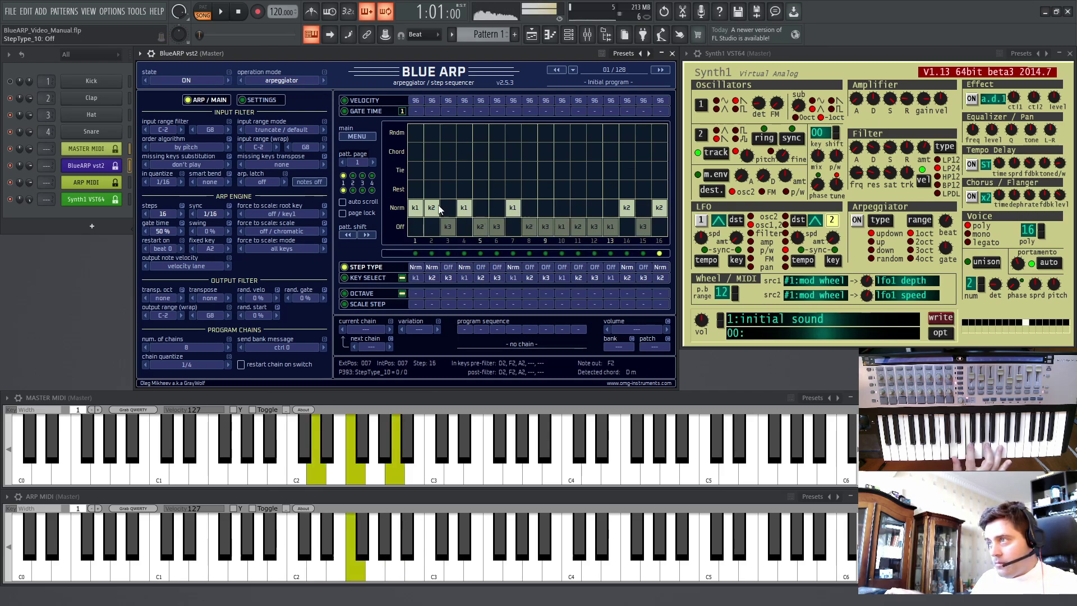
pyautogui.click(578, 208)
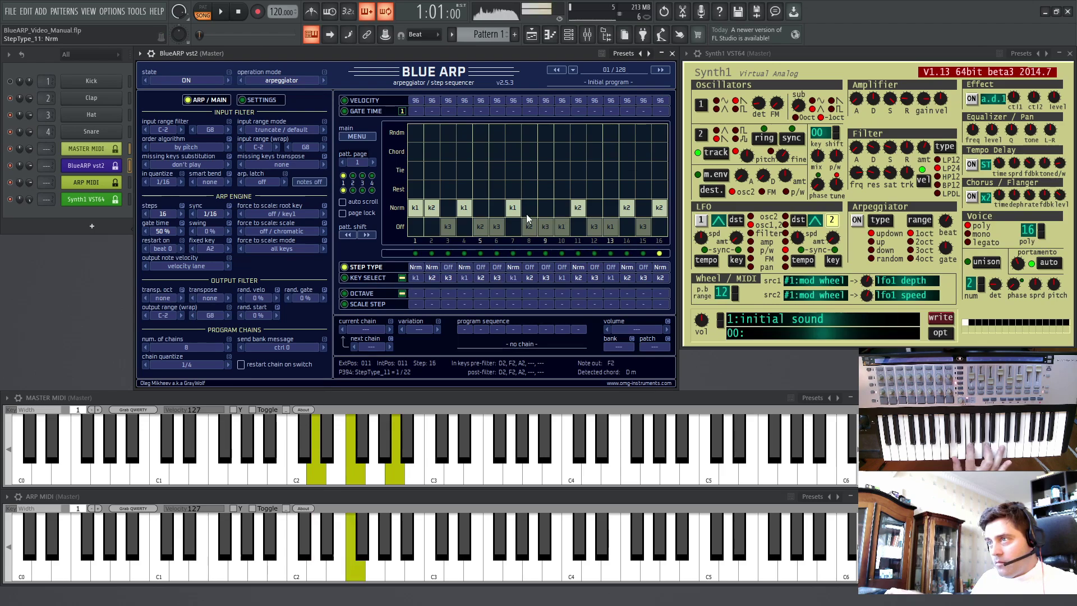
# - Change step types 3, 6 and 9 to Tie and steps 5, 8 and 10 to Rest, after trying Rest on all six
pyautogui.click(449, 190)
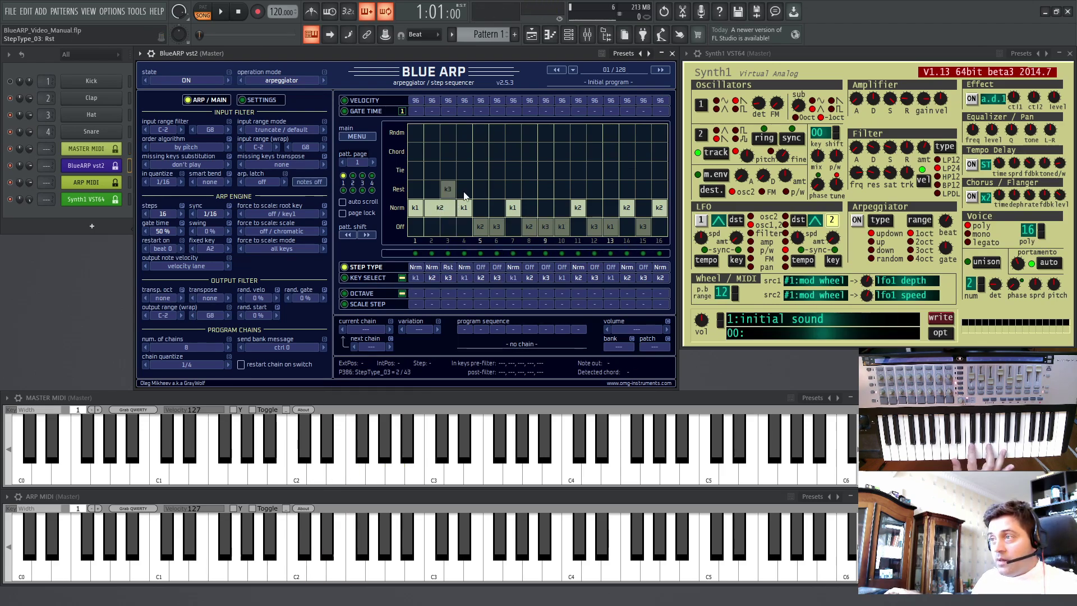
pyautogui.moveTo(480, 191); pyautogui.dragTo(555, 185)
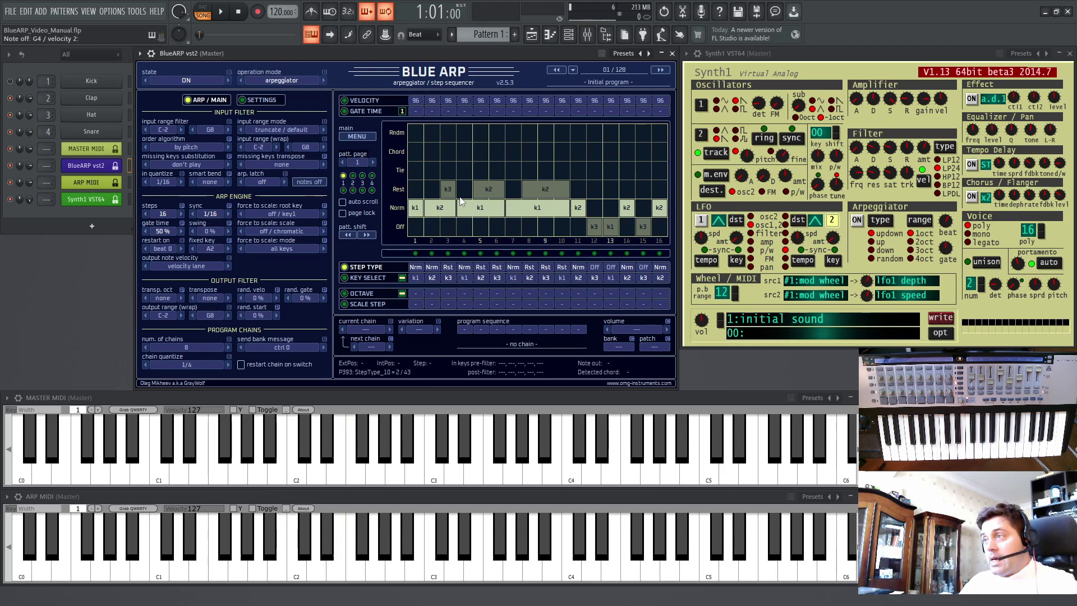
pyautogui.click(449, 171)
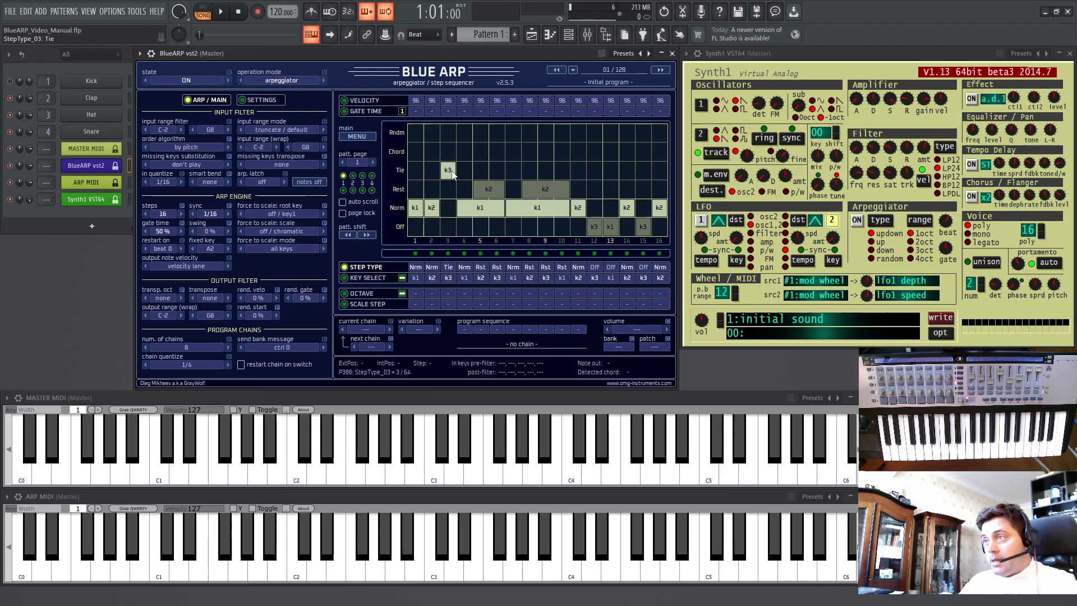
pyautogui.click(493, 169)
pyautogui.click(541, 169)
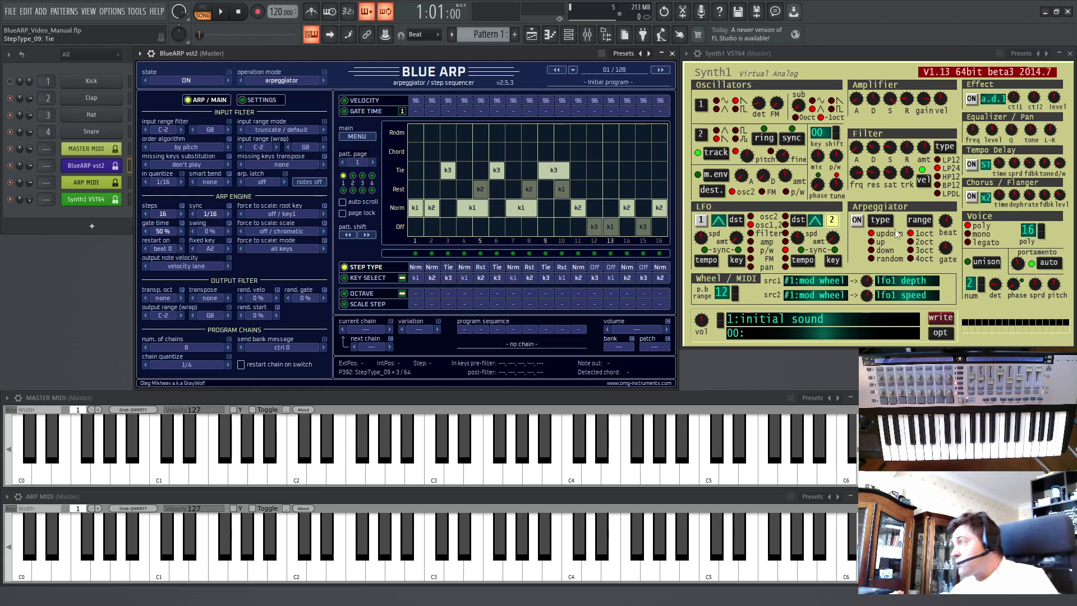
# - Set Synth1's voice to legato with a portamento amount, and change BlueARP step 12 to Tie
pyautogui.click(968, 243)
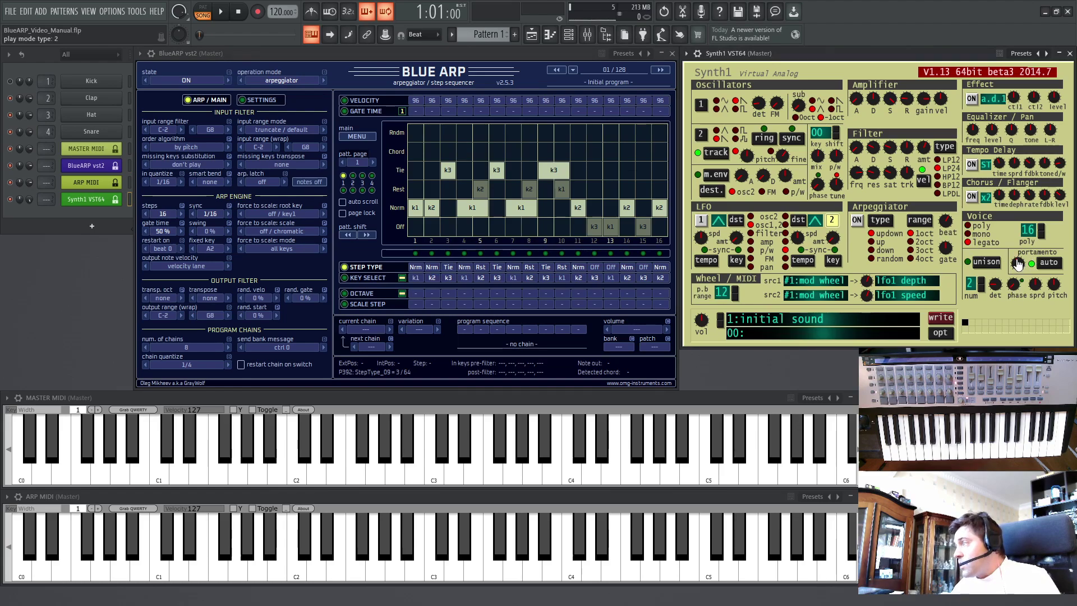
pyautogui.moveTo(1012, 266); pyautogui.dragTo(1034, 278)
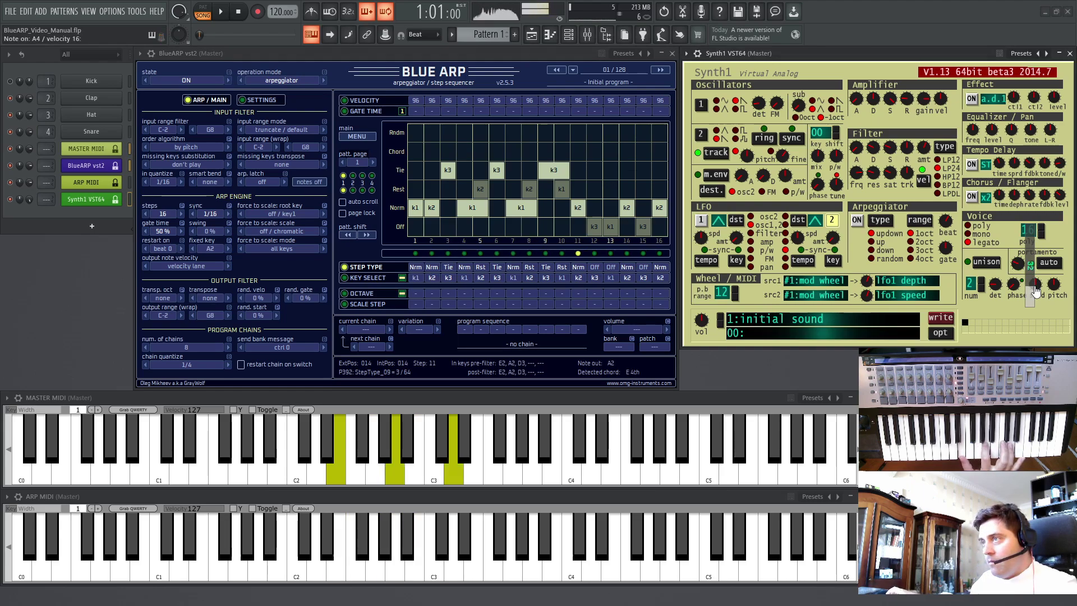
pyautogui.click(592, 170)
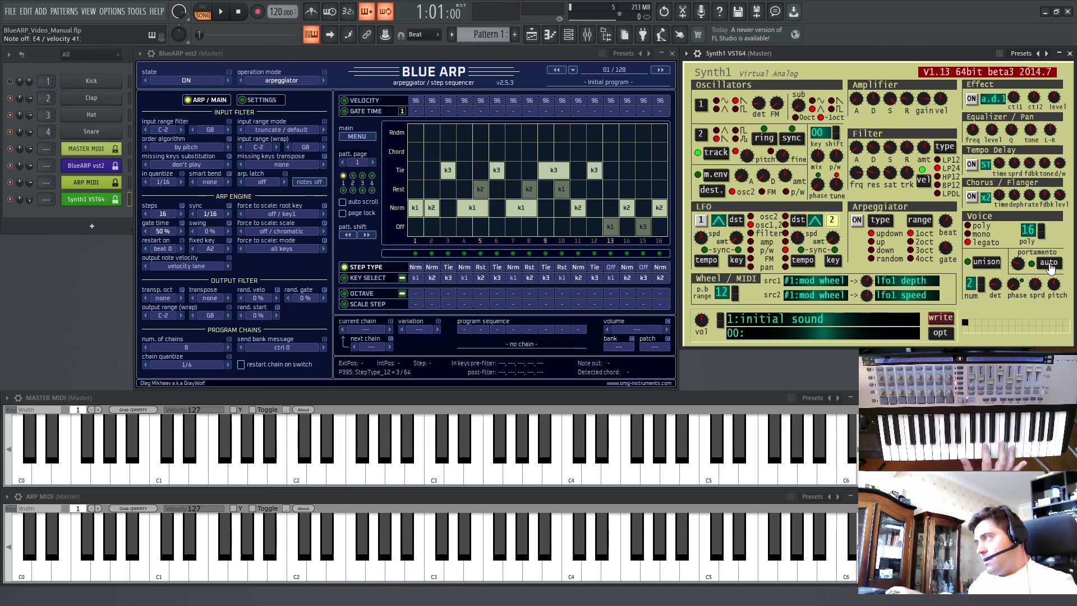
# - Turn on Synth1's portamento auto mode, and switch its voice back to poly
pyautogui.click(1048, 264)
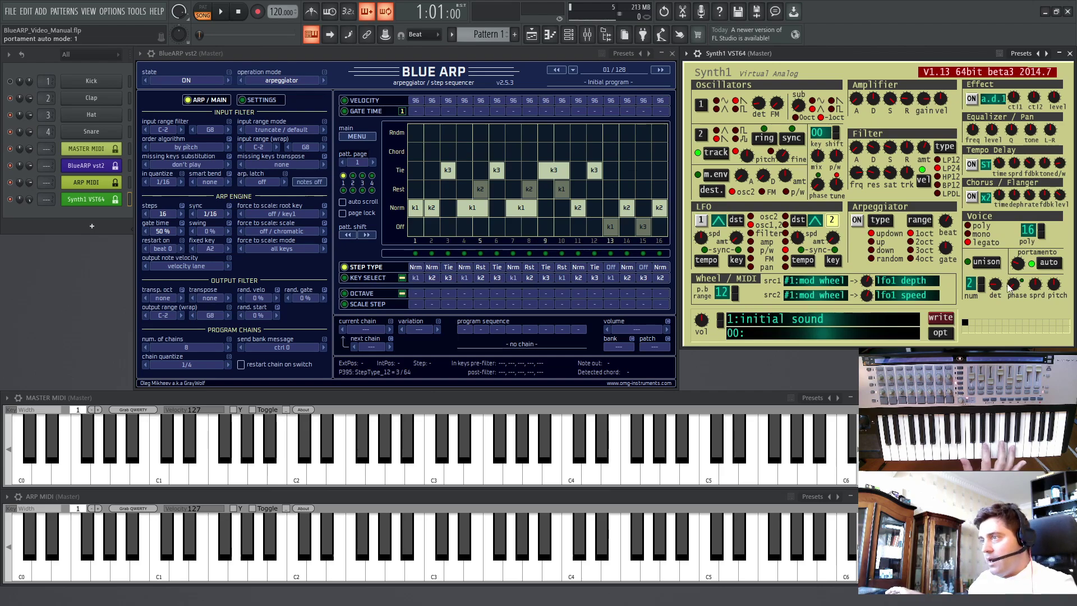
pyautogui.click(978, 226)
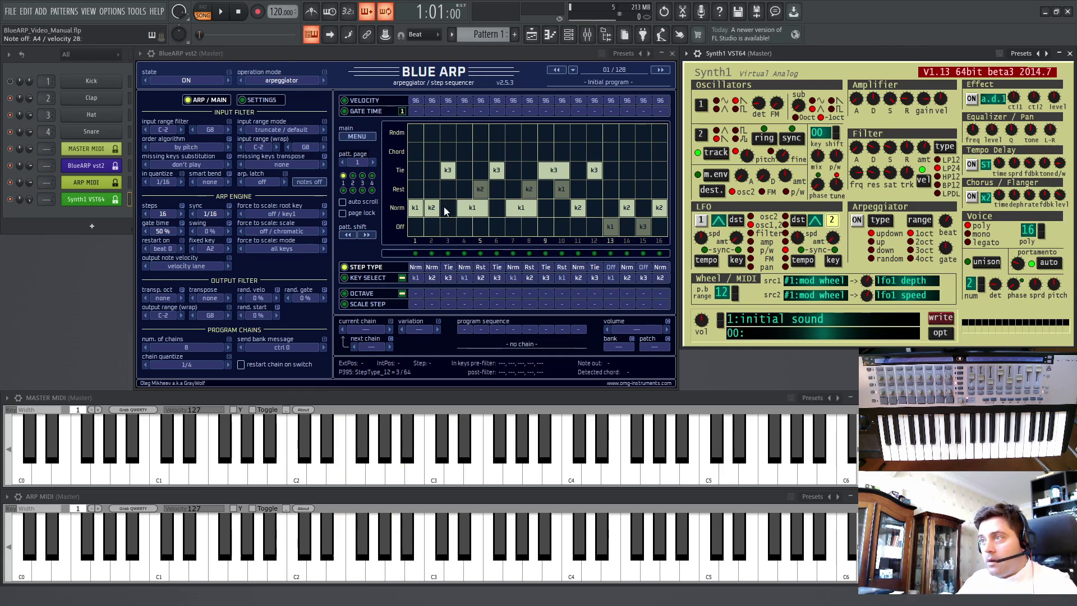
# - Reset all BlueARP step types to Norm, and set steps 3, 6, 10 and 14 to Chord
pyautogui.moveTo(444, 208); pyautogui.dragTo(690, 208)
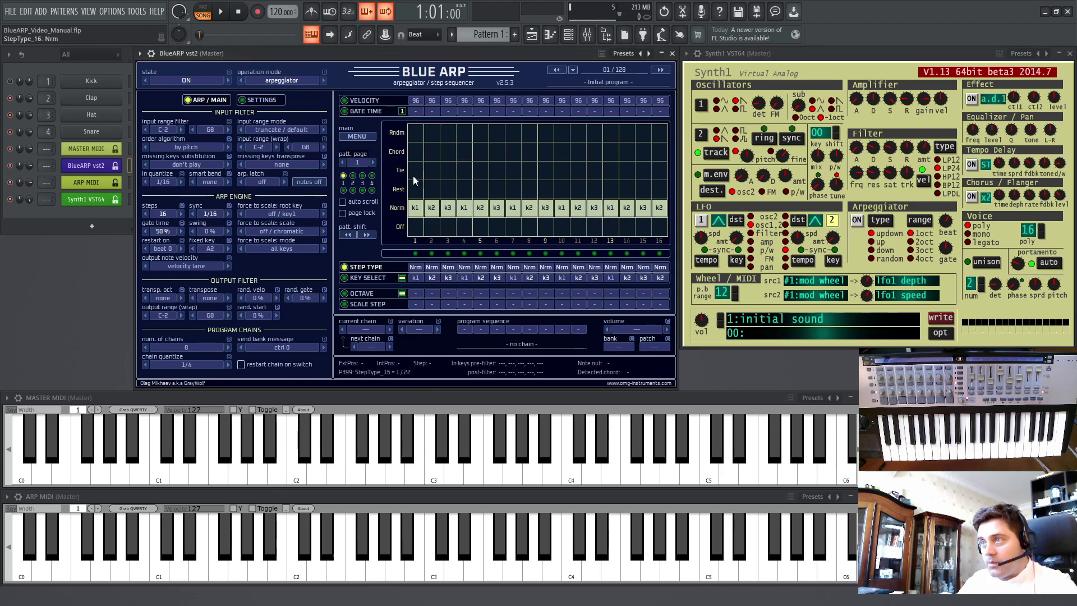
pyautogui.click(443, 150)
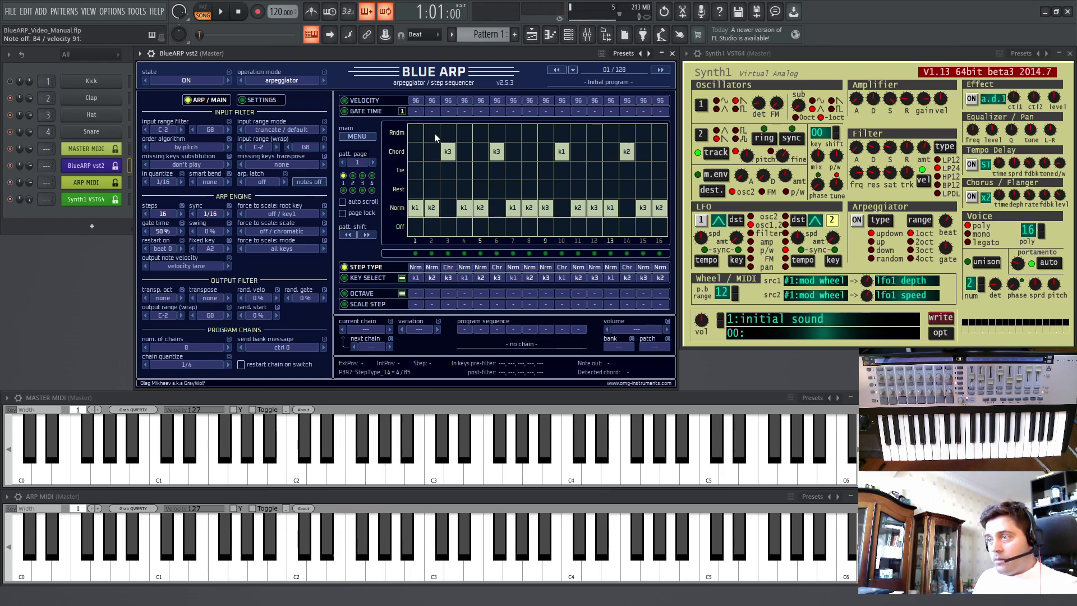
# - Set the step type of all 16 steps to Random
pyautogui.moveTo(418, 137); pyautogui.dragTo(663, 133)
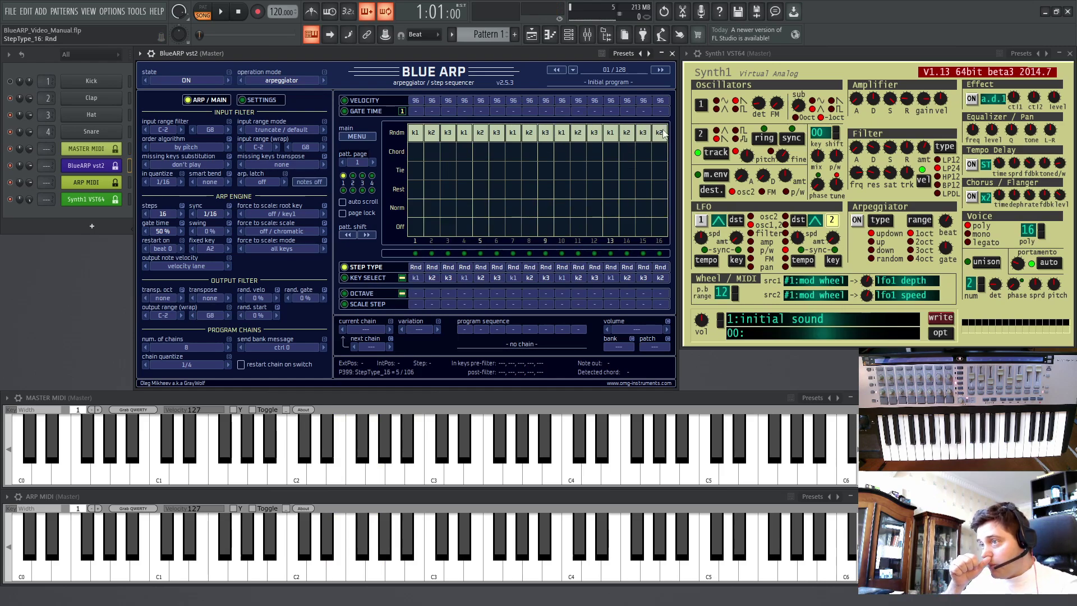
# - Compare the key select and step type lanes, and set the step type of all 16 steps to Norm
pyautogui.click(344, 278)
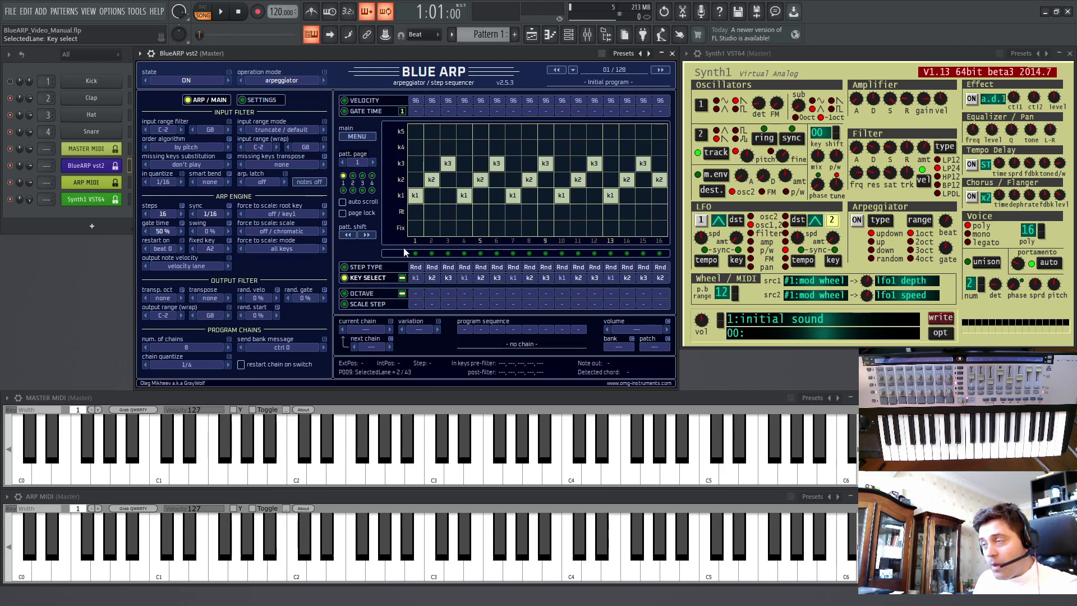
pyautogui.click(370, 269)
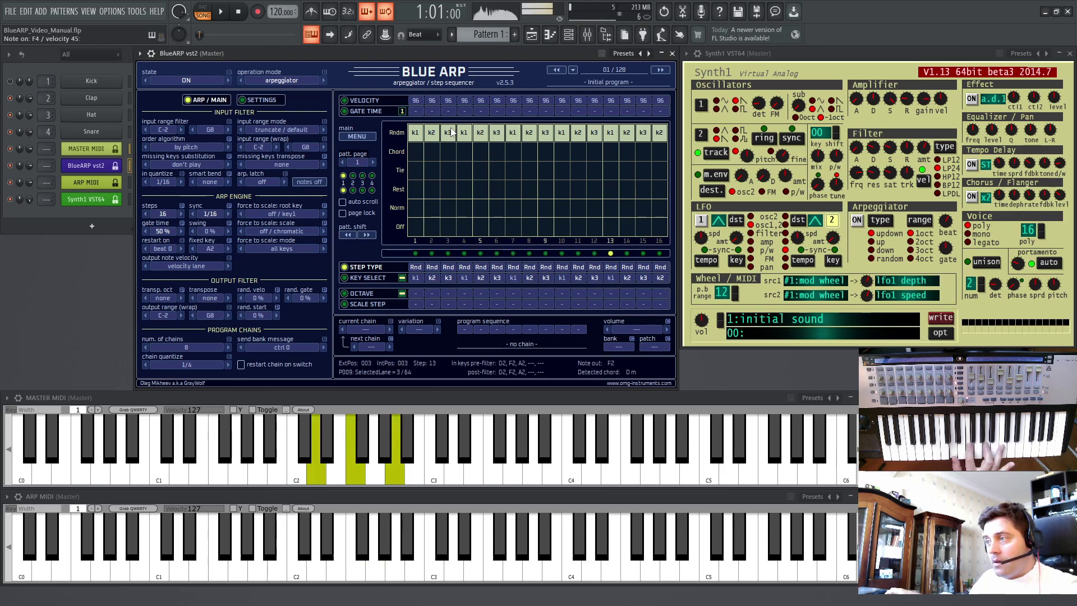
pyautogui.click(370, 279)
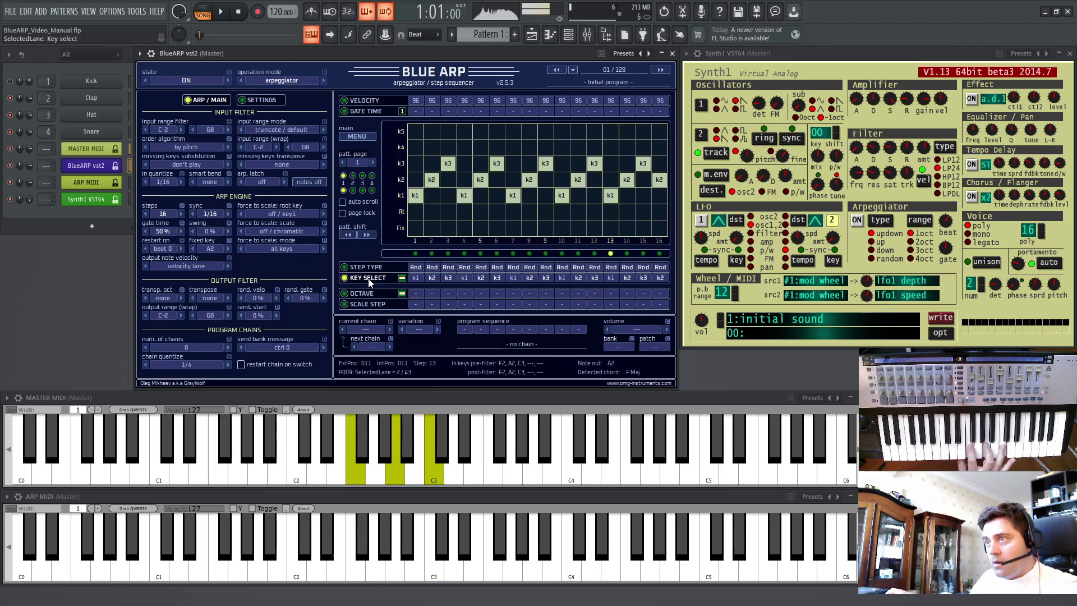
pyautogui.click(368, 268)
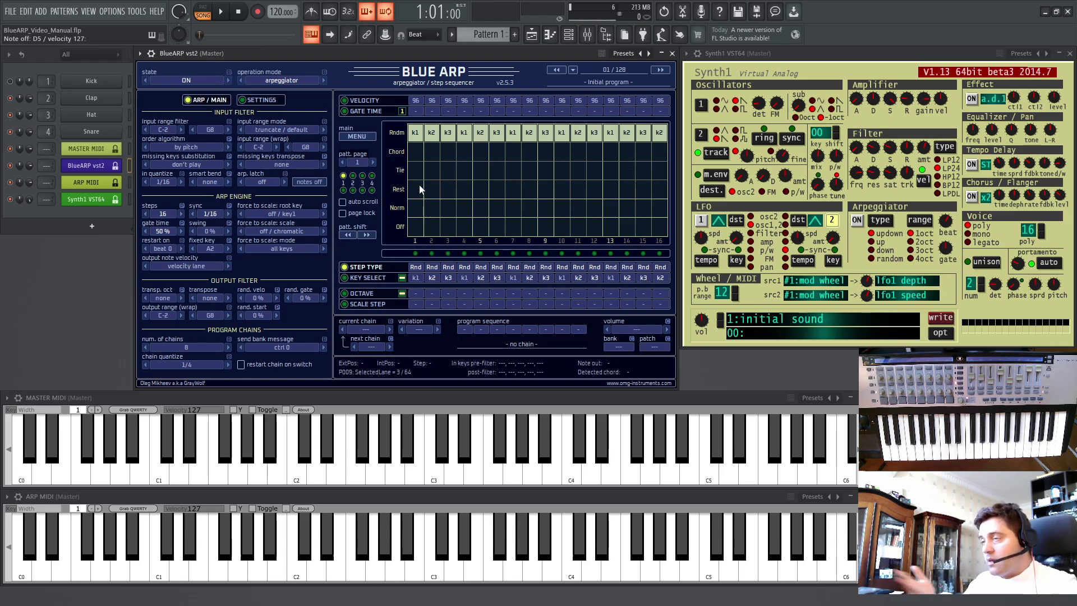
pyautogui.moveTo(412, 211); pyautogui.dragTo(673, 207)
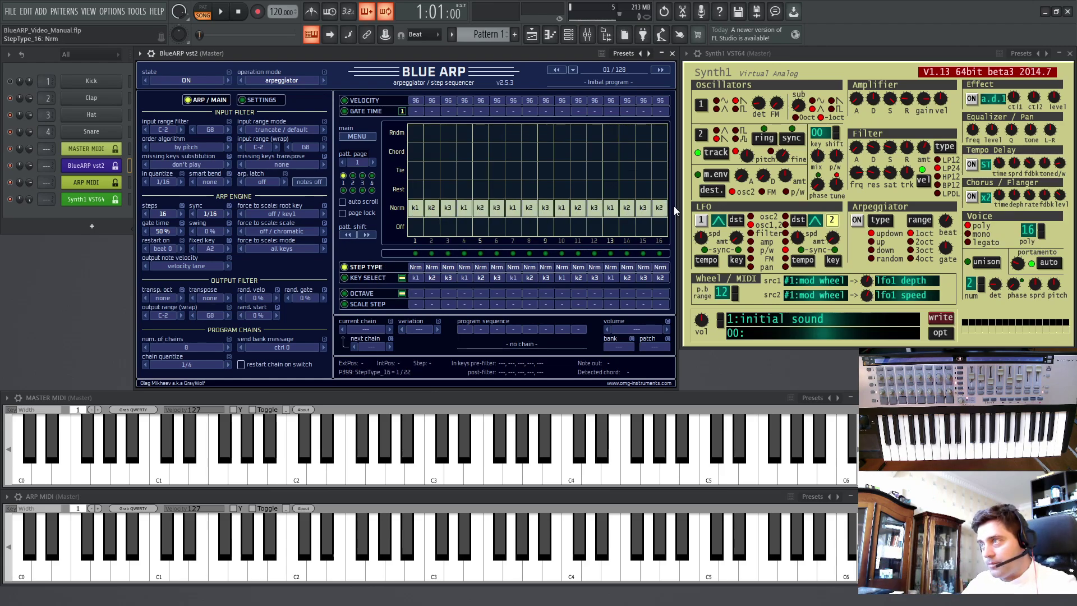
# - Draw a velocity curve across the 16 steps, rising from 45 at step 1 to 109 at step 9 and falling to 32
pyautogui.click(364, 102)
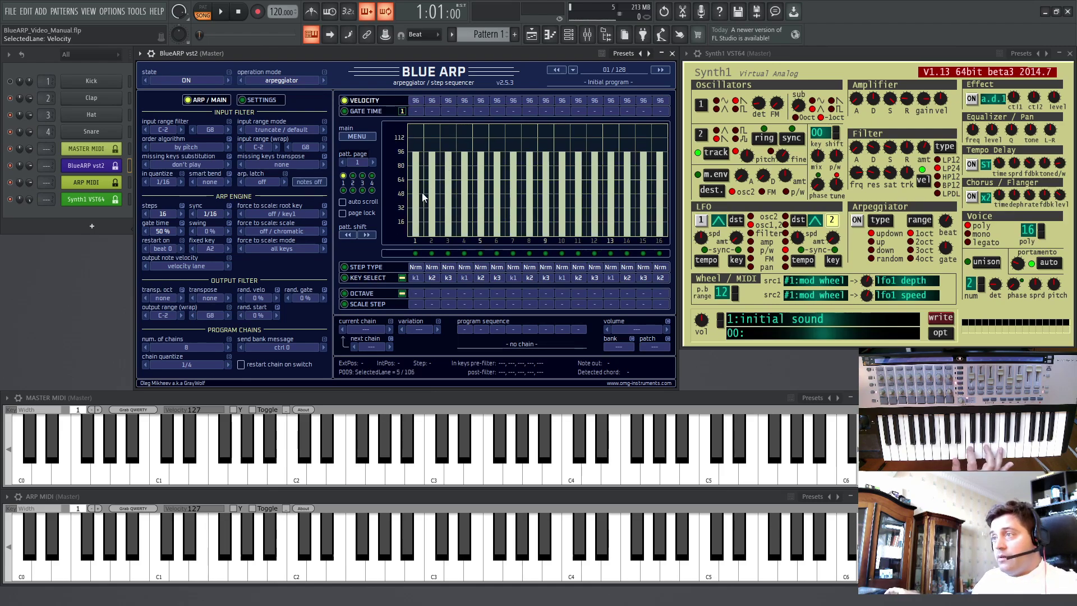
pyautogui.moveTo(417, 196)
pyautogui.mouseDown()
pyautogui.moveTo(464, 176)
pyautogui.moveTo(600, 185)
pyautogui.moveTo(660, 212)
pyautogui.mouseUp()
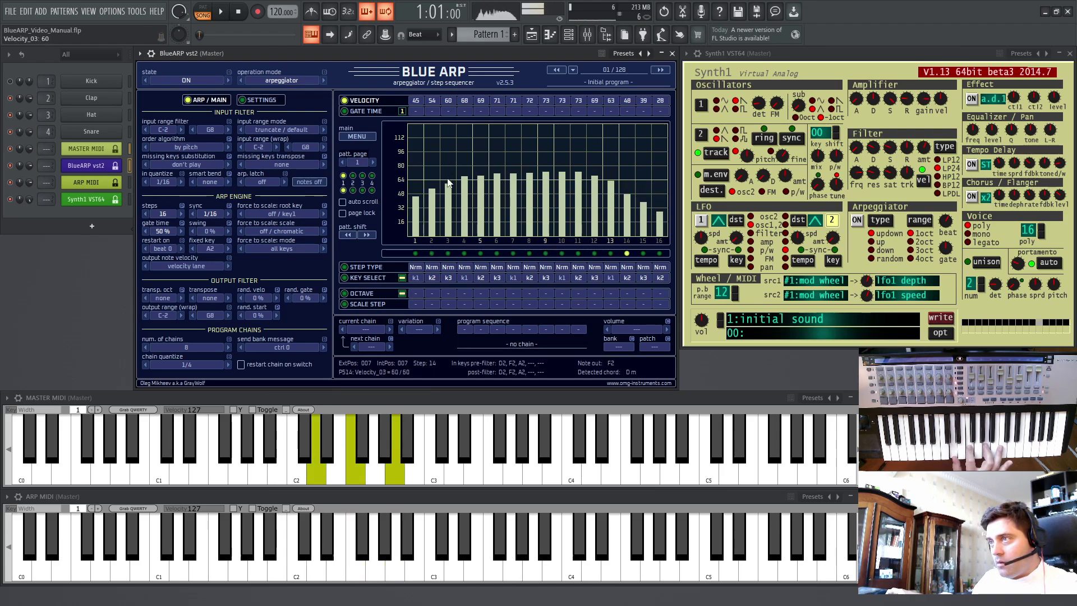
pyautogui.moveTo(448, 183)
pyautogui.mouseDown()
pyautogui.moveTo(509, 145)
pyautogui.moveTo(661, 209)
pyautogui.mouseUp()
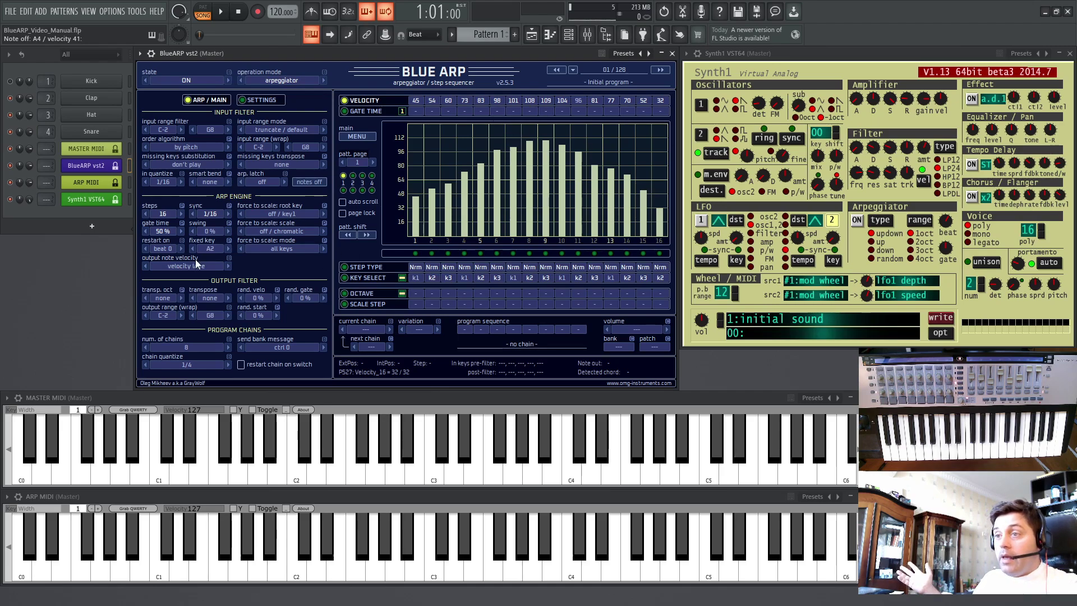
# - Set the output note velocity mode to input key, and change it to lane + input key
pyautogui.click(182, 266)
pyautogui.click(183, 306)
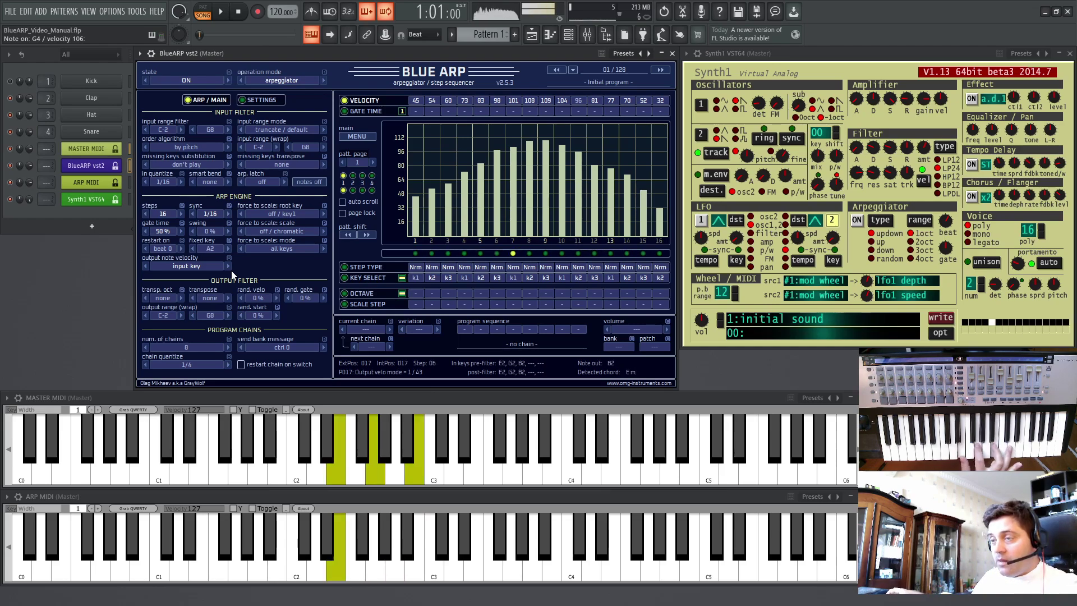
pyautogui.click(176, 266)
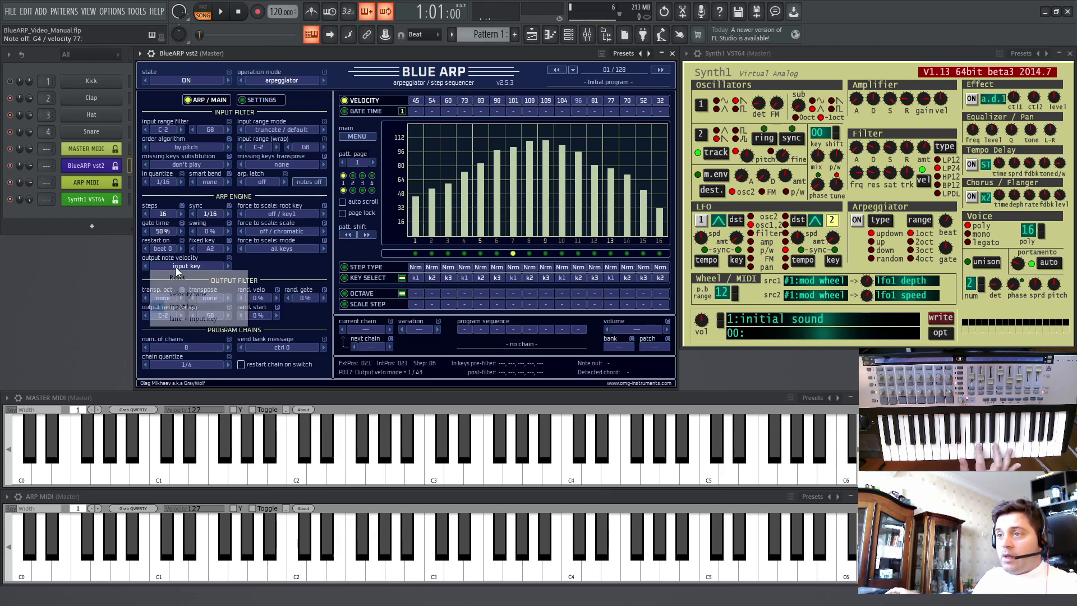
pyautogui.click(190, 321)
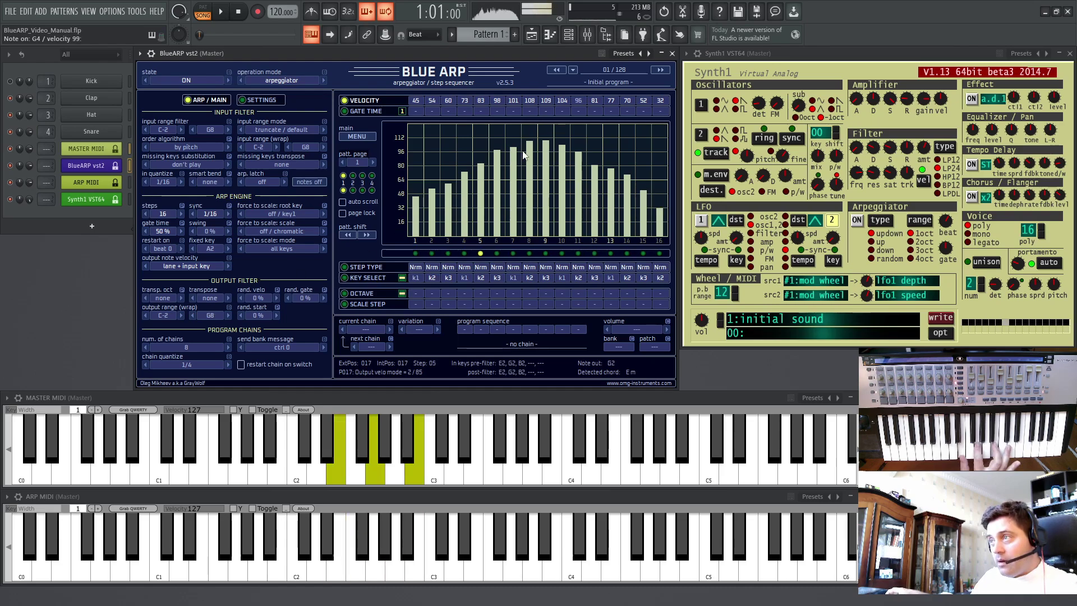
# - Set the output note velocity mode to velocity lane, and reset the velocity of all steps
pyautogui.click(178, 265)
pyautogui.click(192, 294)
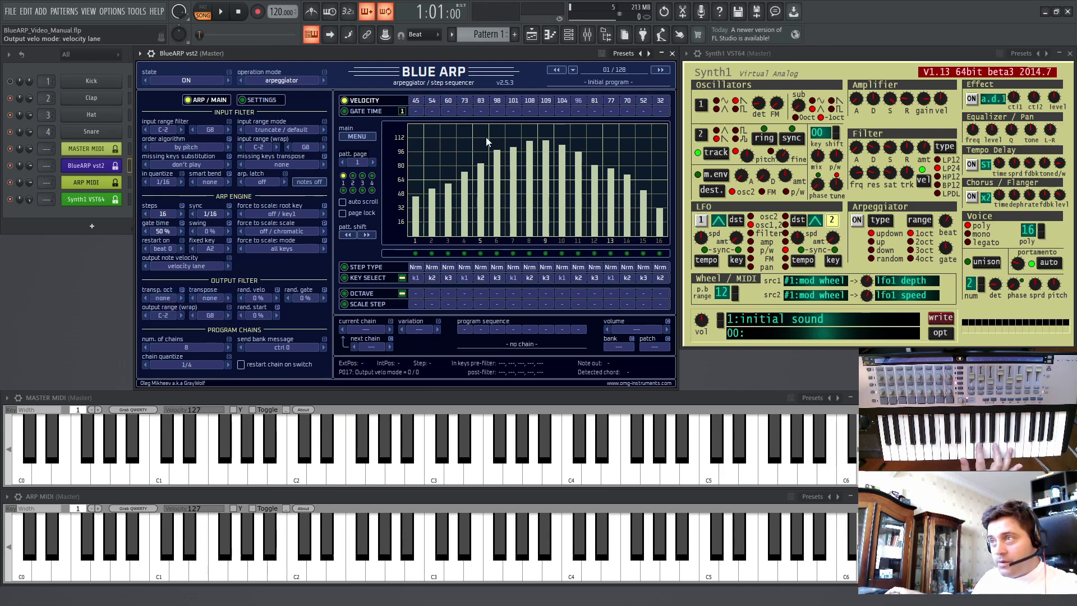
pyautogui.rightClick(418, 148)
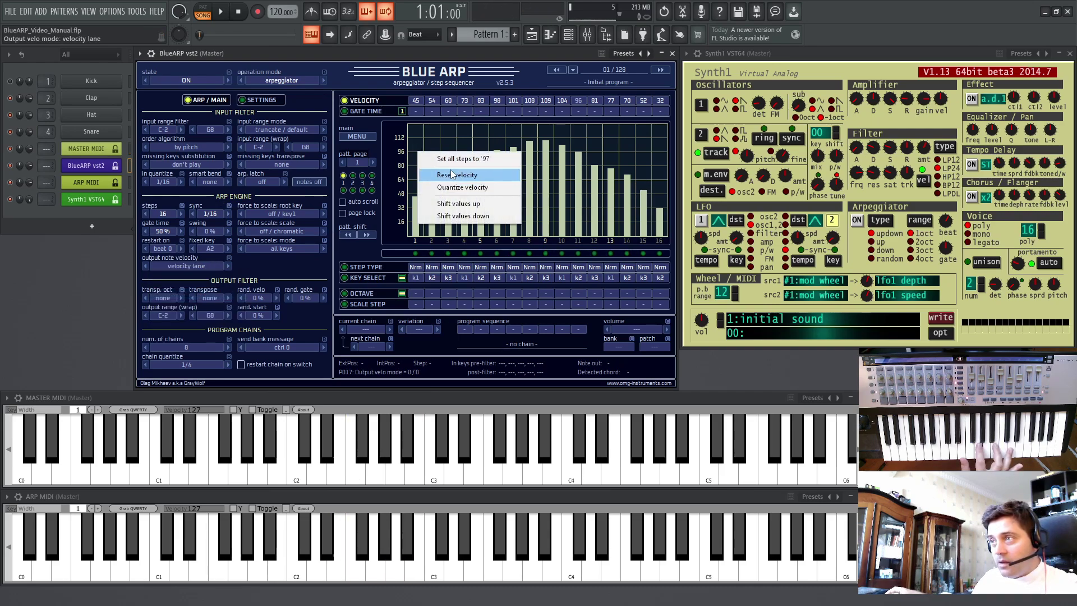
pyautogui.click(452, 174)
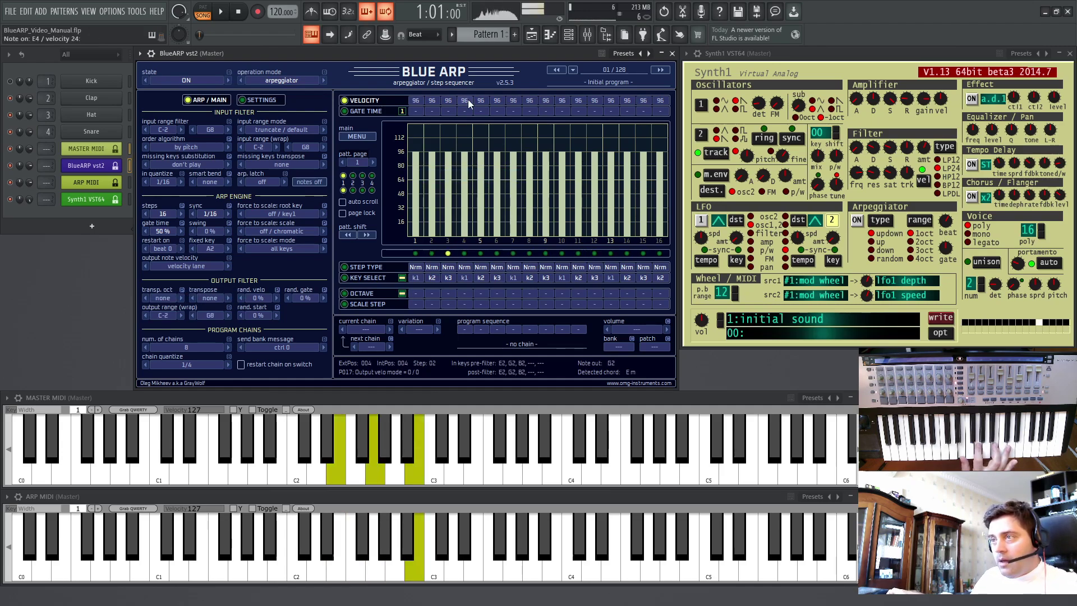
# - In the gate time lane, set steps 4, 8, 12 and 14 to 2x
pyautogui.click(364, 112)
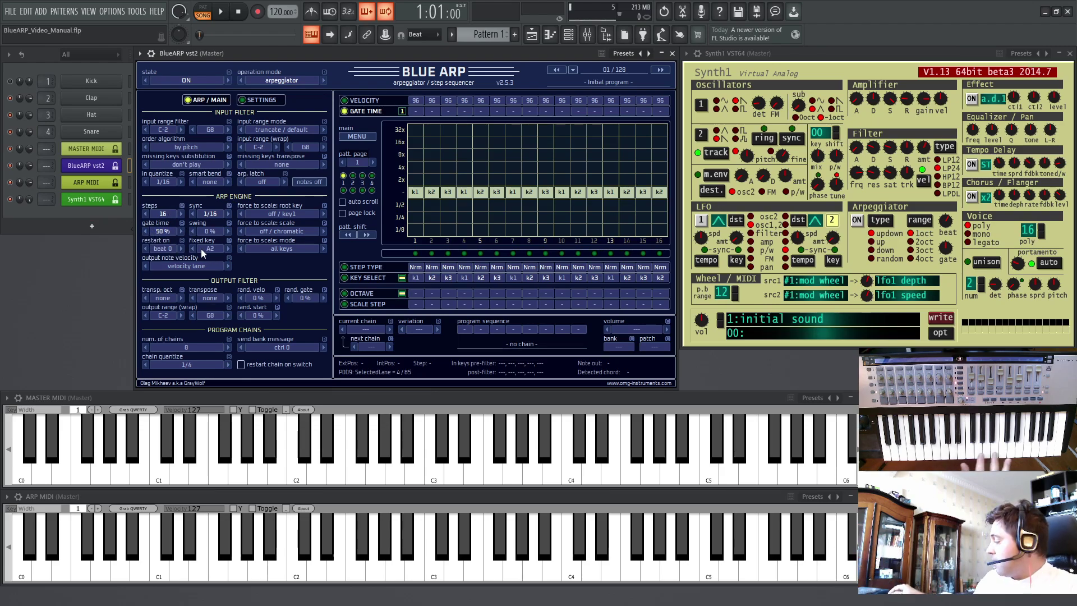
pyautogui.click(463, 179)
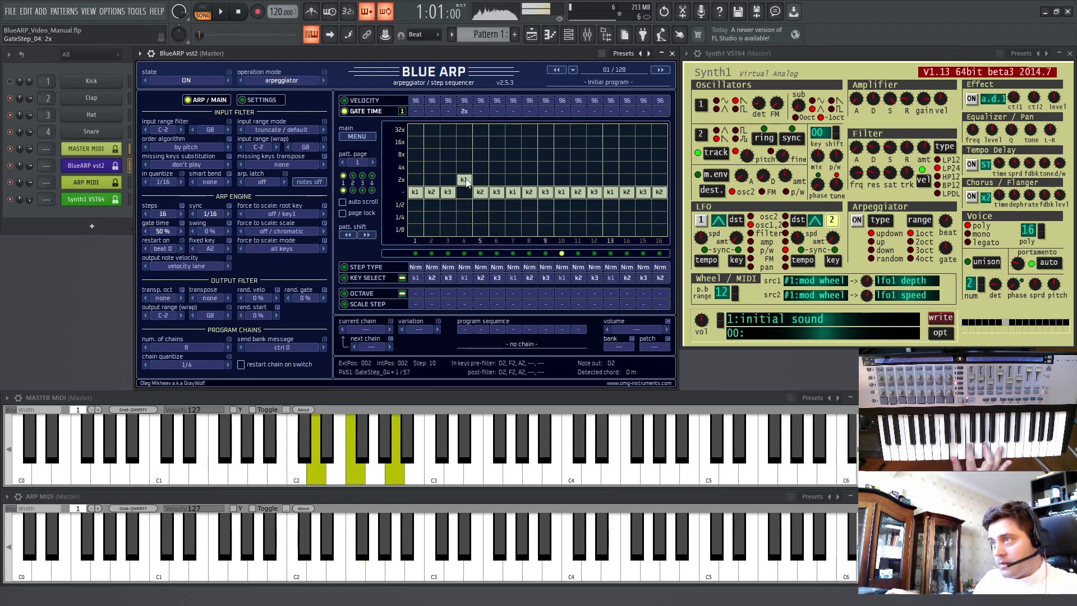
pyautogui.click(528, 179)
pyautogui.click(594, 179)
pyautogui.click(626, 179)
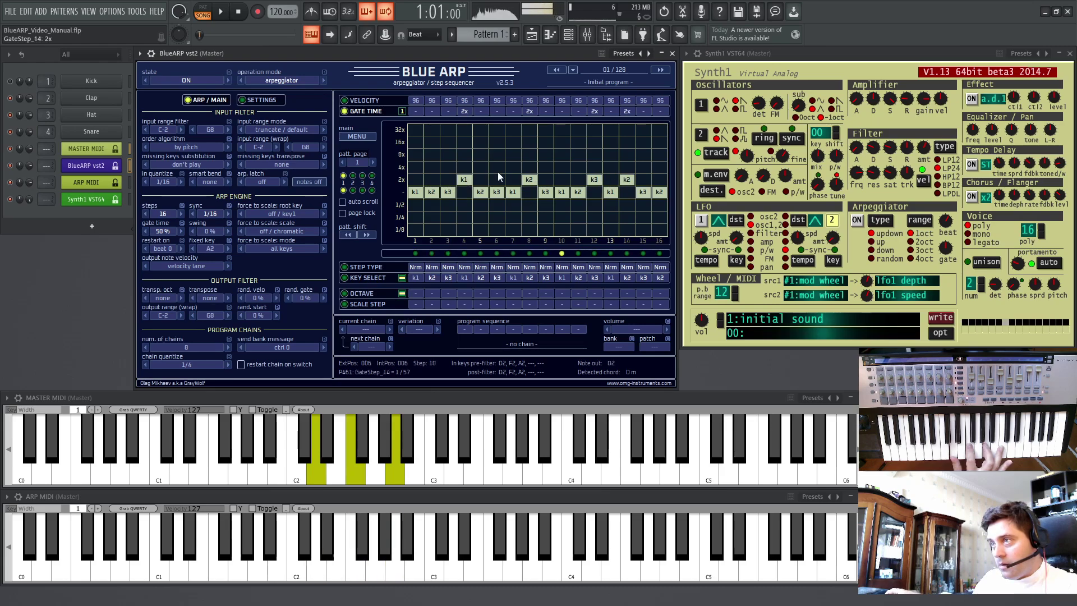
# - Change the gate time of steps 4, 8, 12 and 14 to 4x, and reduce it to 1/2
pyautogui.click(467, 167)
pyautogui.click(529, 167)
pyautogui.click(593, 167)
pyautogui.click(626, 167)
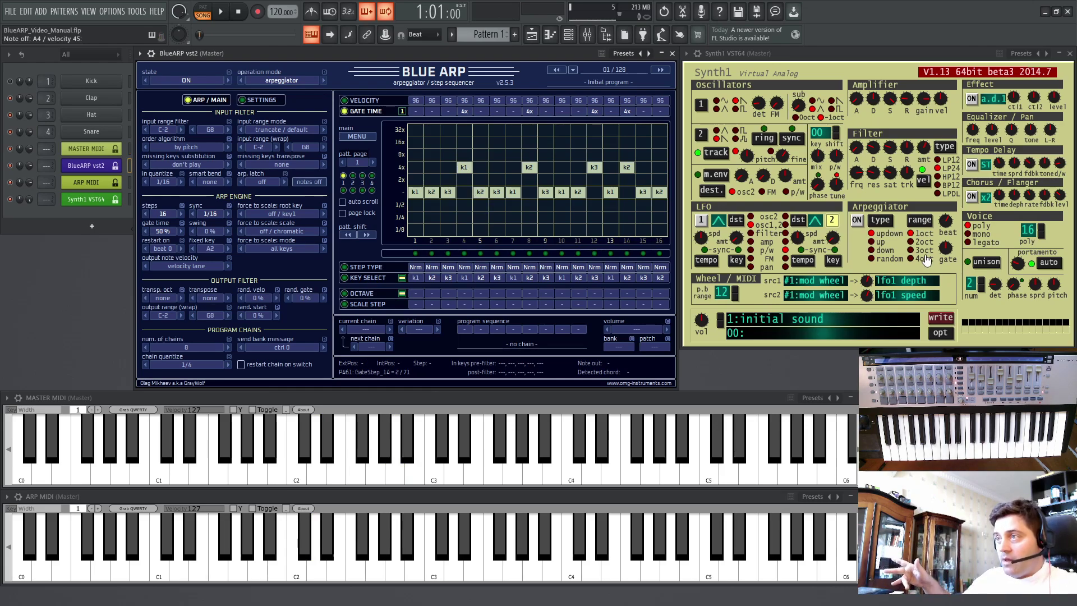
pyautogui.click(469, 205)
pyautogui.click(600, 206)
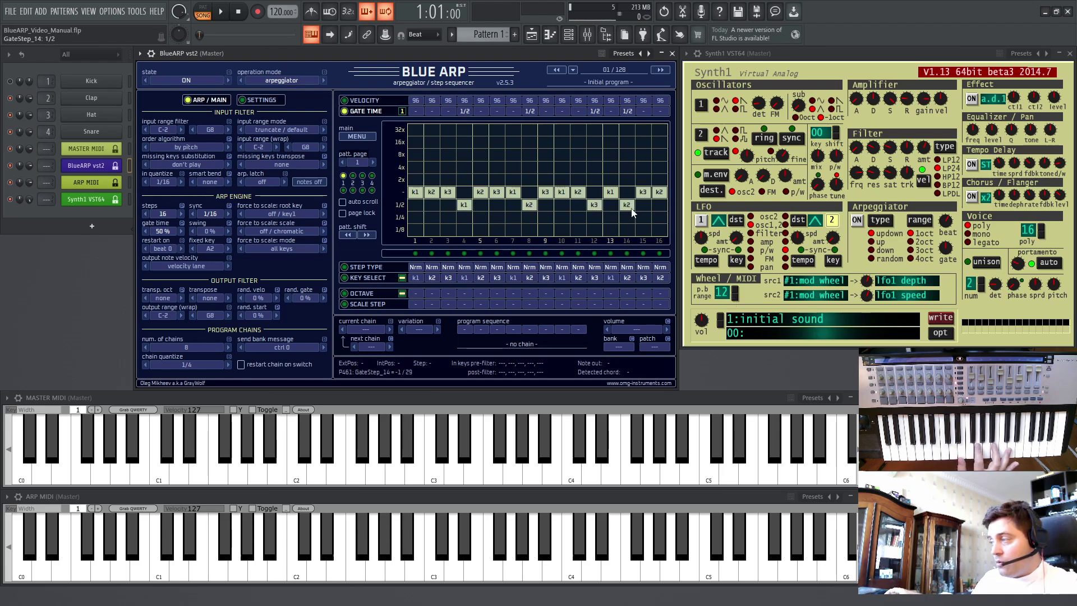
# - Set the gate time of steps 4, 8, 12 and 14 to 1/4, and restore these steps to the default gate time
pyautogui.click(464, 217)
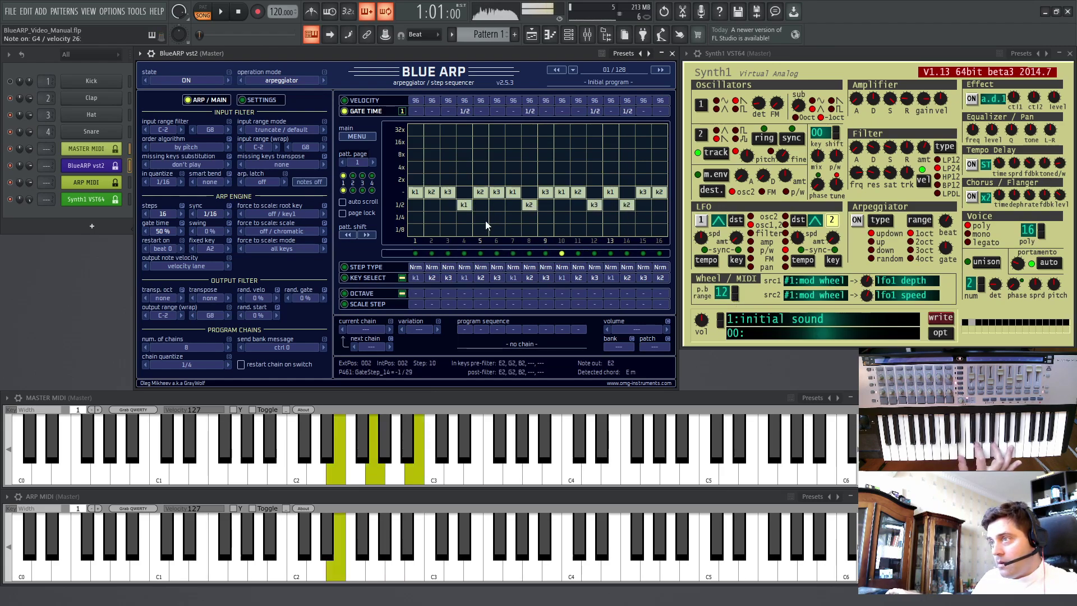
pyautogui.click(523, 216)
pyautogui.click(627, 218)
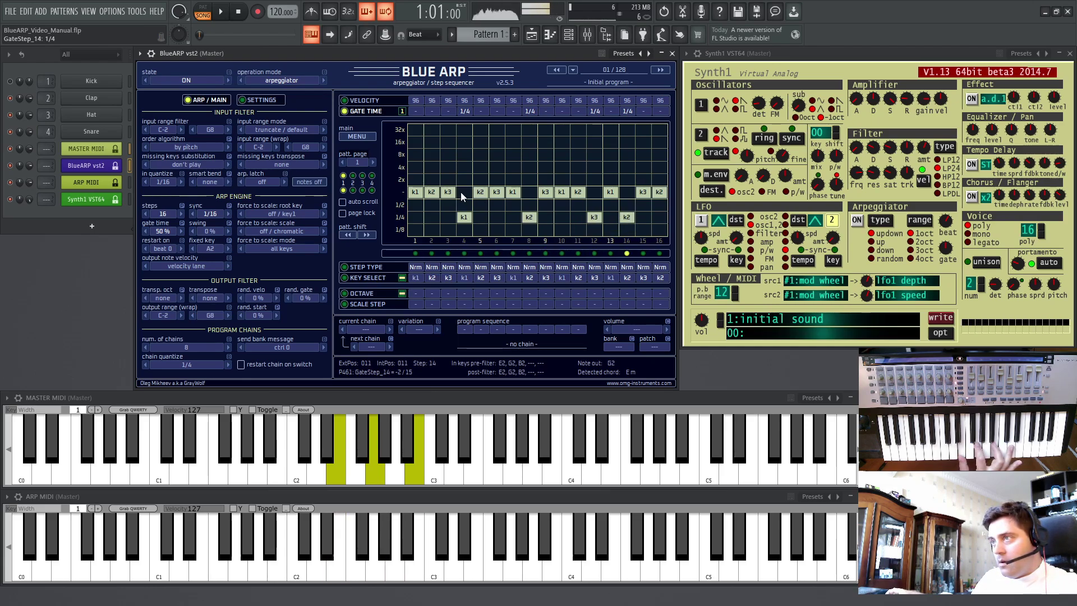
pyautogui.moveTo(462, 191); pyautogui.dragTo(627, 192)
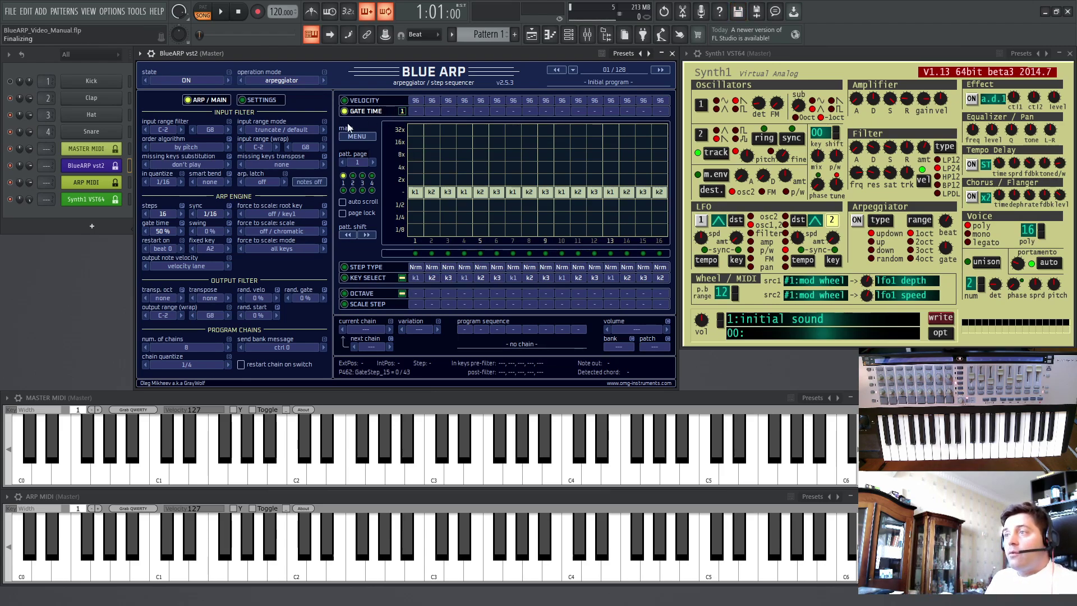
# - Switch the gate time lane to CHANNEL / STEP, and assign channels 2, 6, 3, 5, 2 and 5 to steps 5, 6, 9, 11, 12 and 15
pyautogui.click(402, 113)
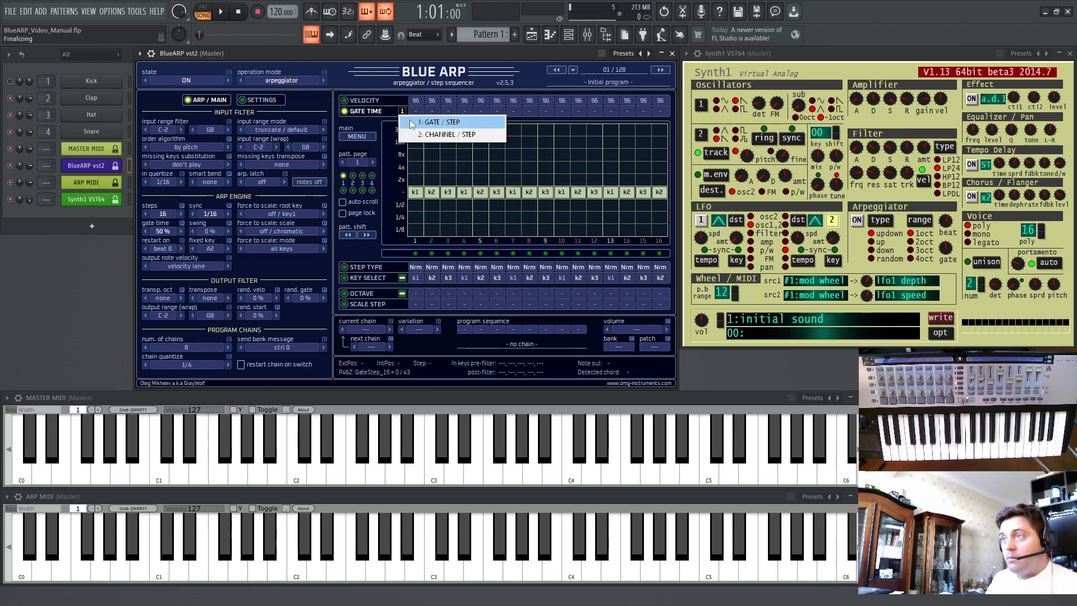
pyautogui.click(448, 133)
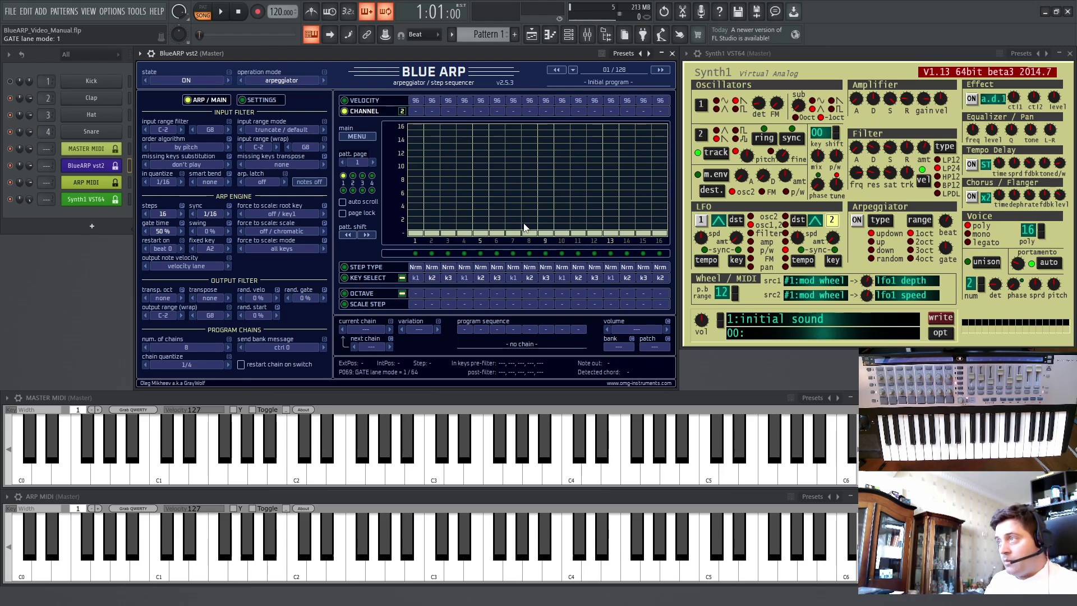
pyautogui.click(832, 54)
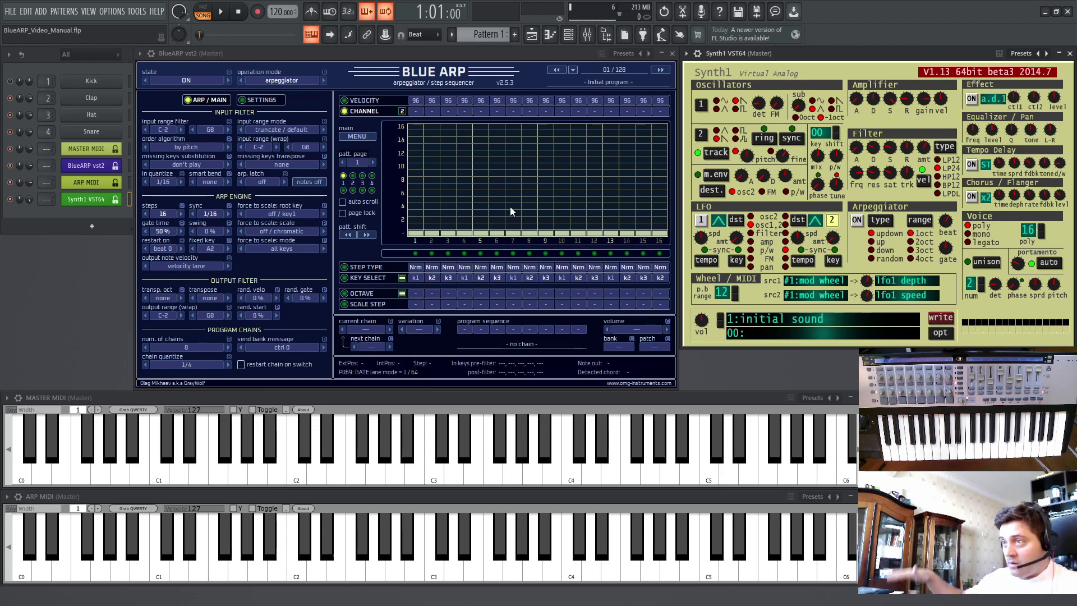
pyautogui.click(480, 219)
pyautogui.click(497, 193)
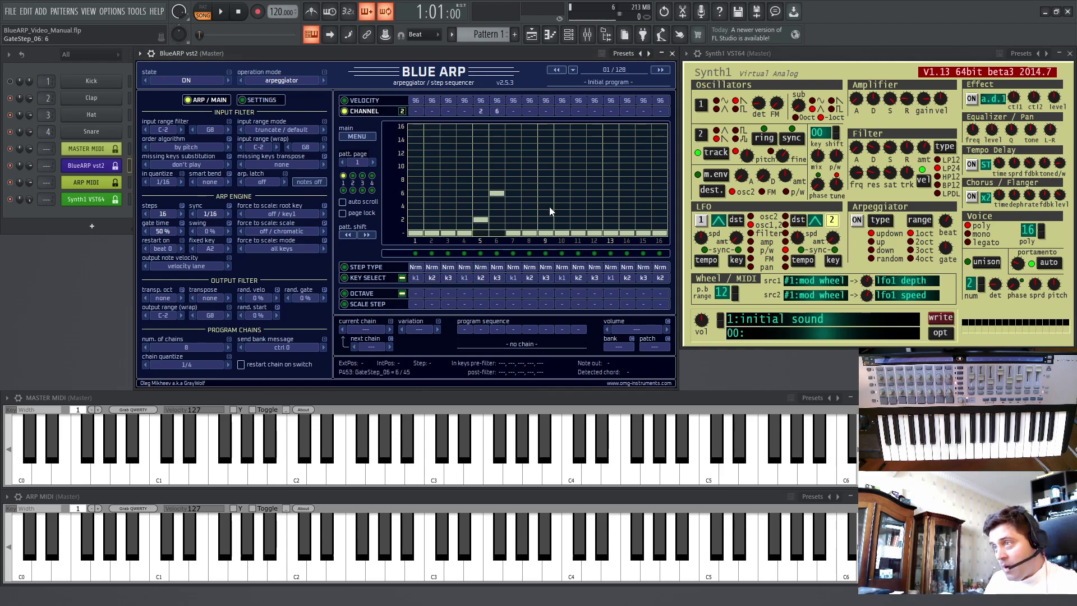
pyautogui.click(545, 212)
pyautogui.click(595, 219)
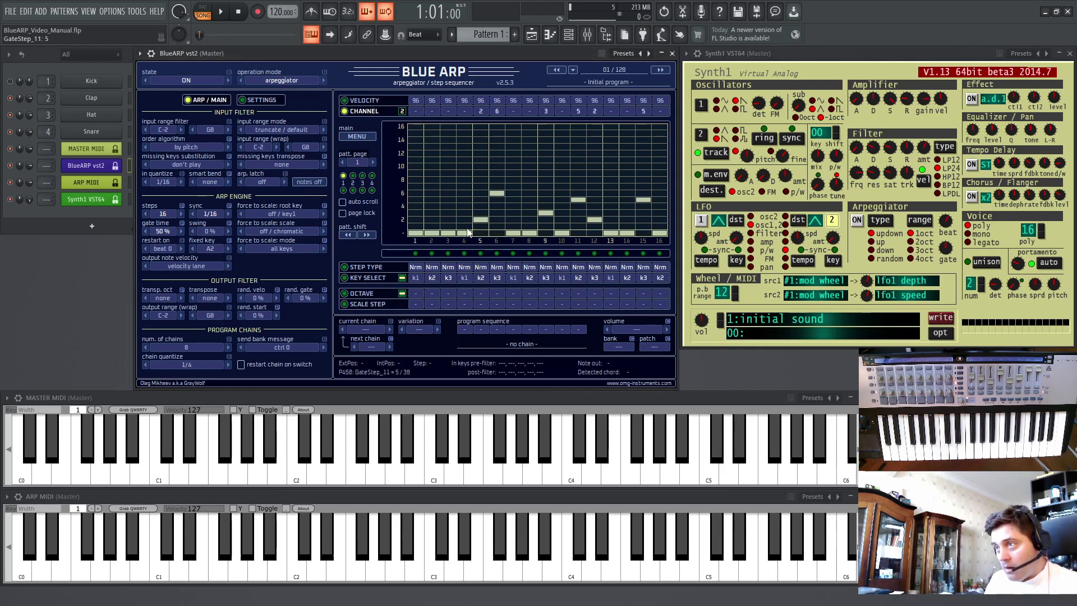
# - Clear the channel assignments of all steps, and switch the lane mode back to GATE / STEP
pyautogui.moveTo(468, 232); pyautogui.dragTo(636, 235)
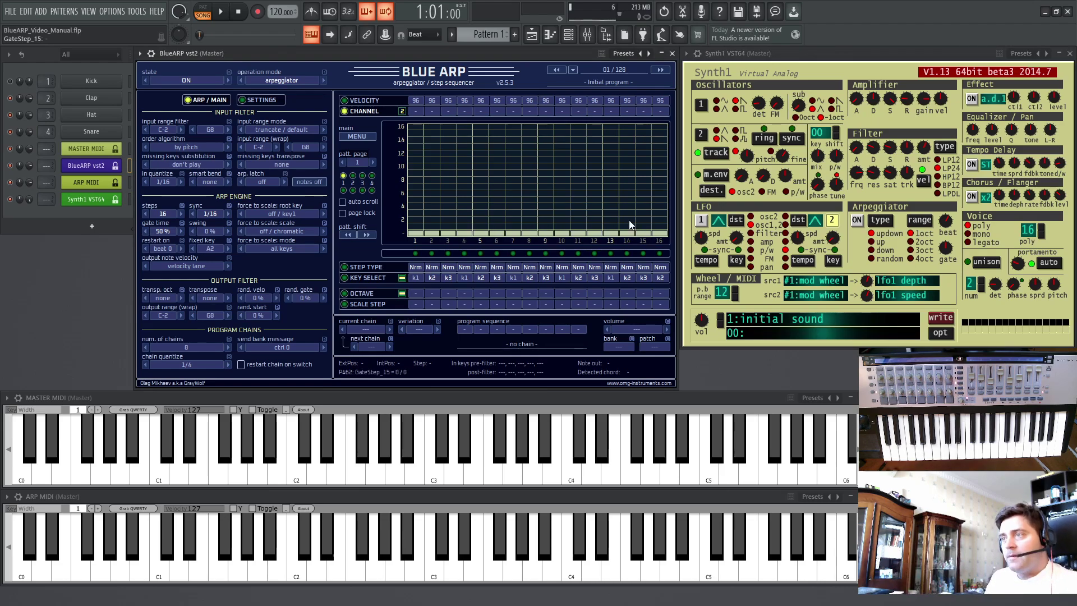
pyautogui.click(365, 111)
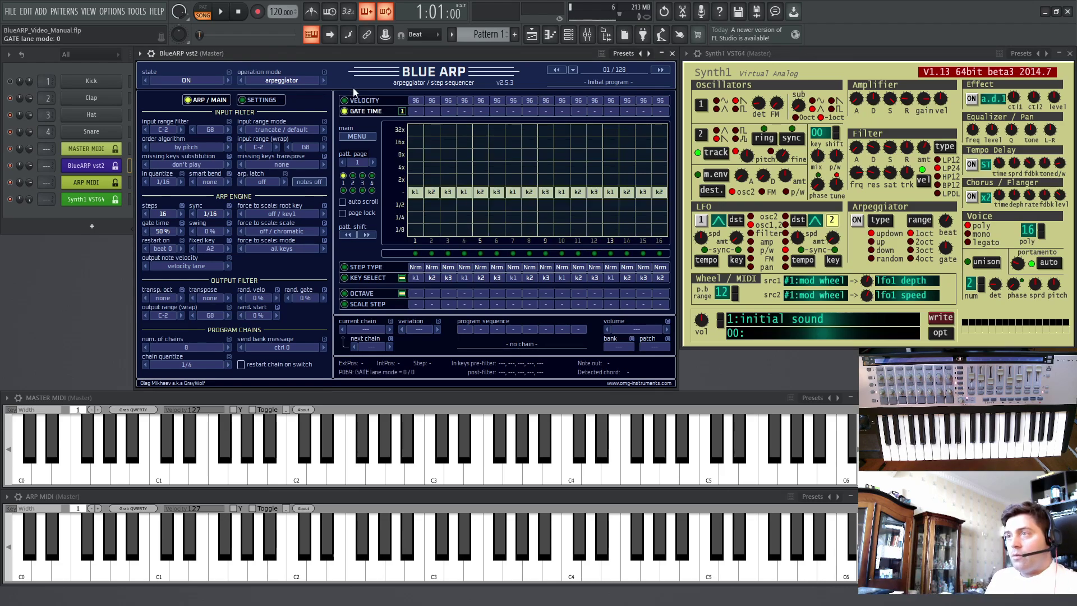
# - Set the key select value of all 16 steps to k1
pyautogui.click(376, 305)
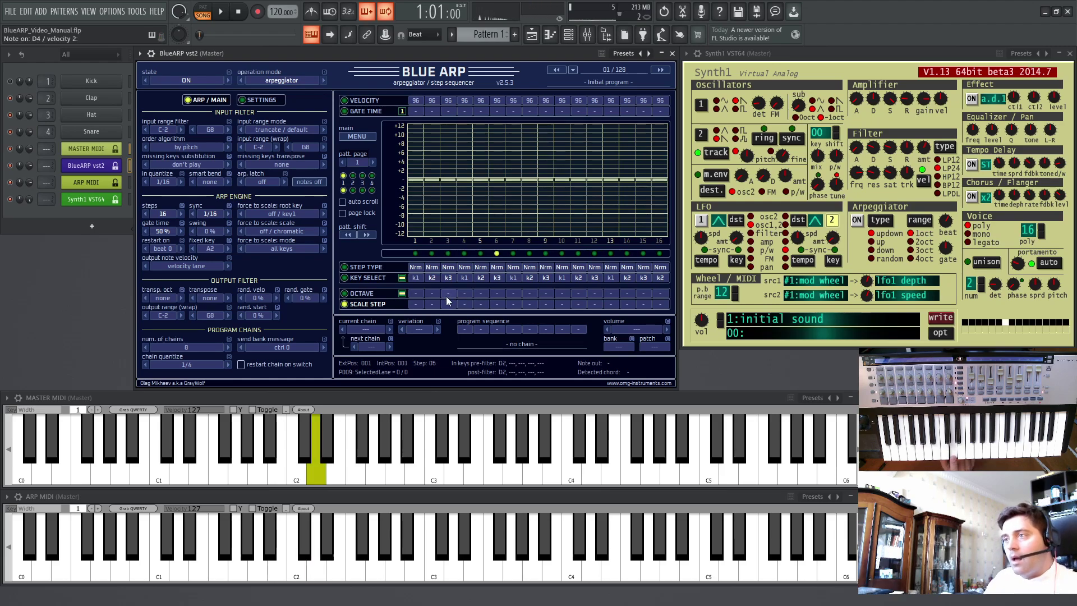
pyautogui.click(362, 281)
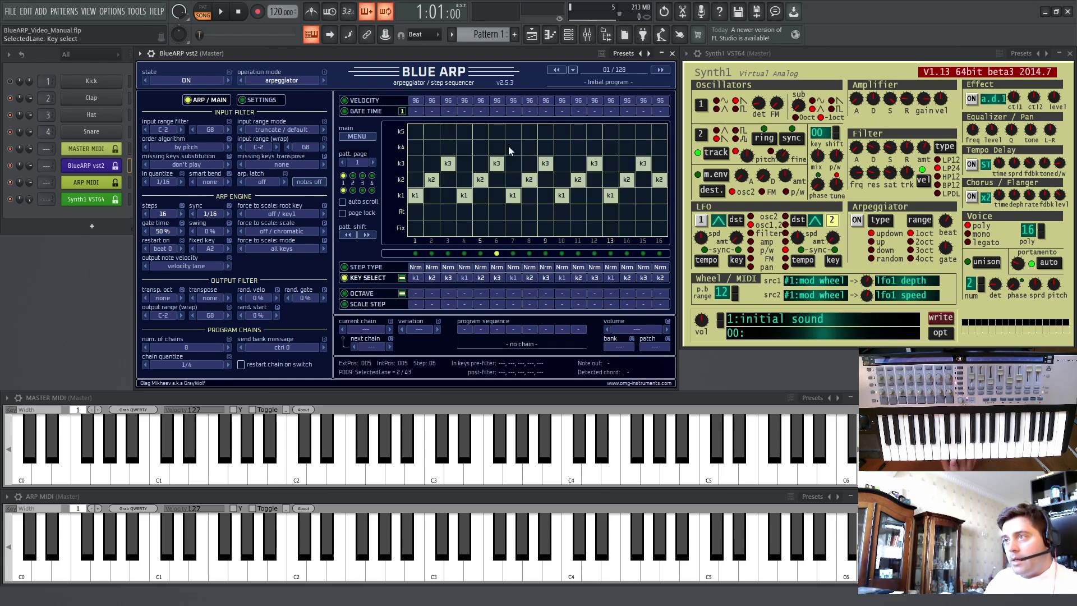
pyautogui.moveTo(433, 196); pyautogui.dragTo(672, 203)
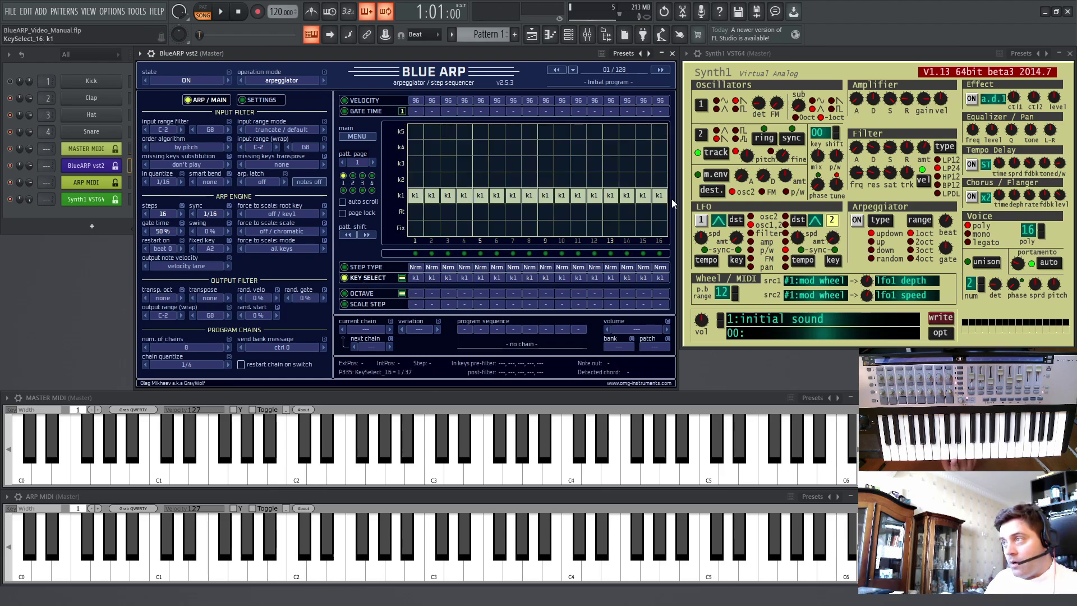
# - In the scale step lane, set step 4 to +2, steps 8 and 11 to +1, step 14 to +3 and step 16 to +4
pyautogui.click(359, 306)
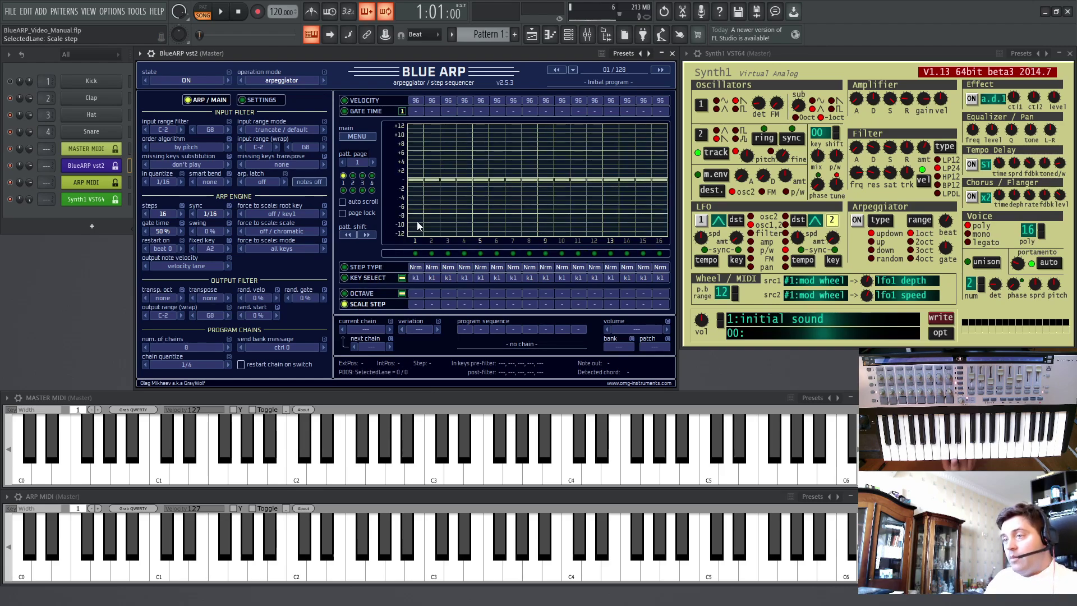
pyautogui.click(465, 171)
pyautogui.click(529, 175)
pyautogui.click(578, 175)
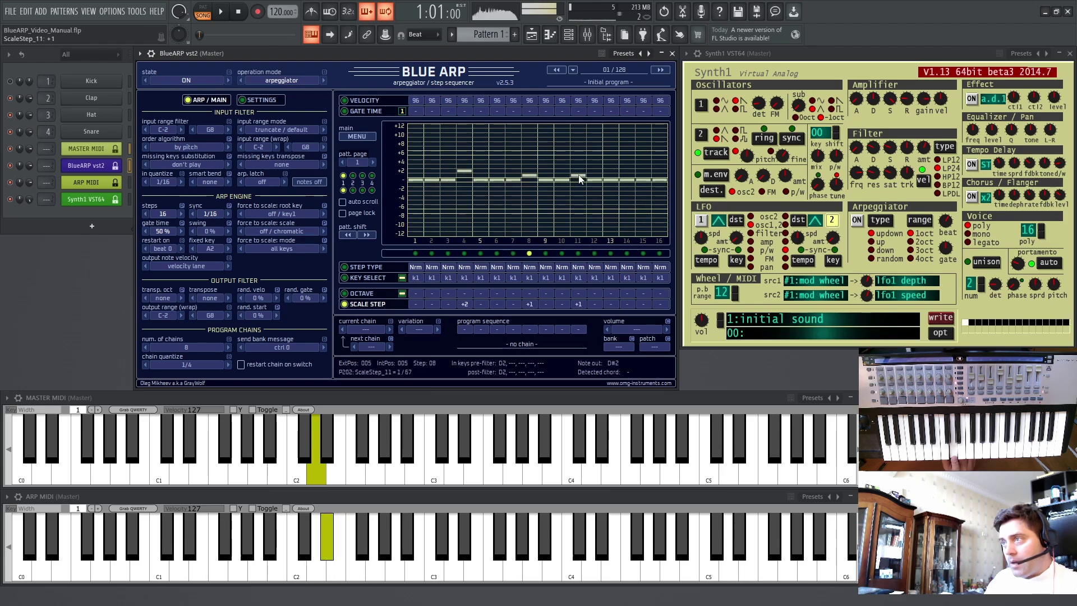
pyautogui.click(627, 166)
pyautogui.click(659, 163)
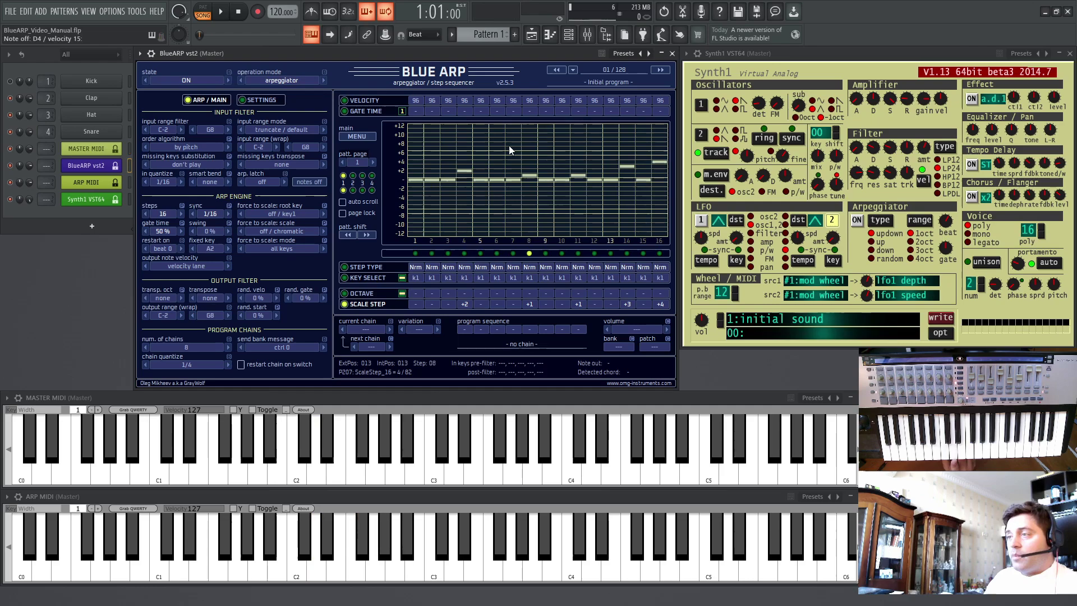
# - In the scale step lane, set step 2 to +6, steps 6 and 12 to -3, step 7 to -4 and step 10 to +7
pyautogui.click(432, 153)
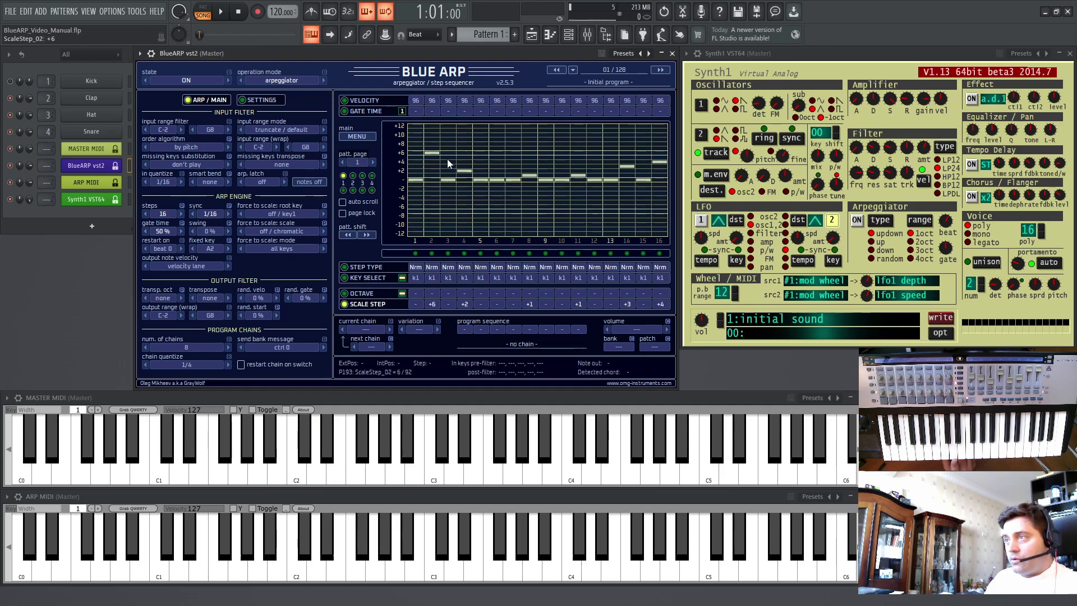
pyautogui.click(496, 193)
pyautogui.click(561, 150)
pyautogui.click(594, 194)
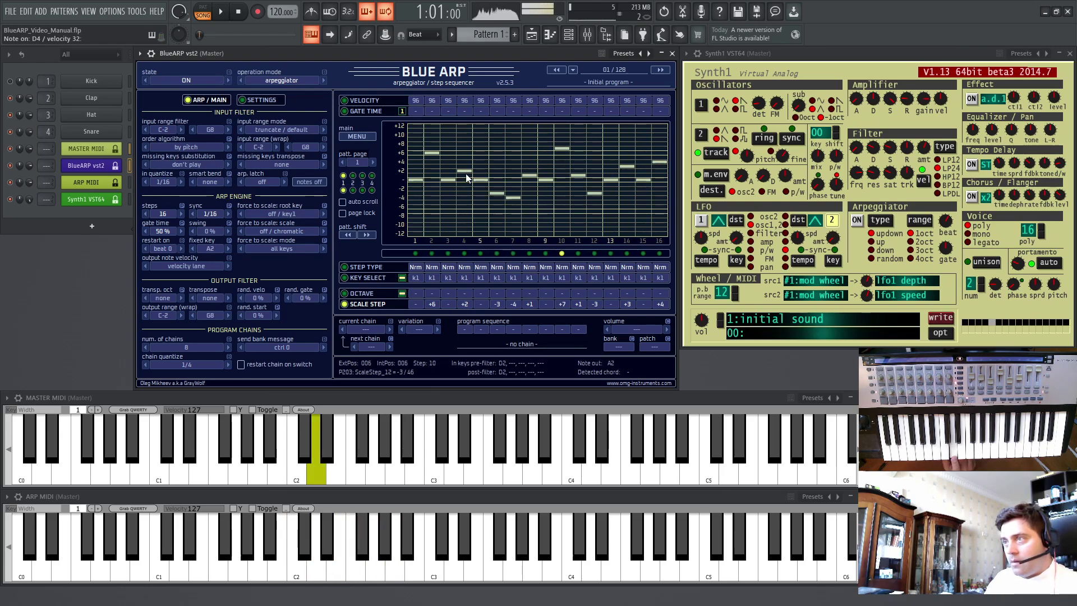
# - Clear all scale step values, and set force to scale to root key fixed, A with the minor scale
pyautogui.moveTo(435, 180); pyautogui.dragTo(592, 185)
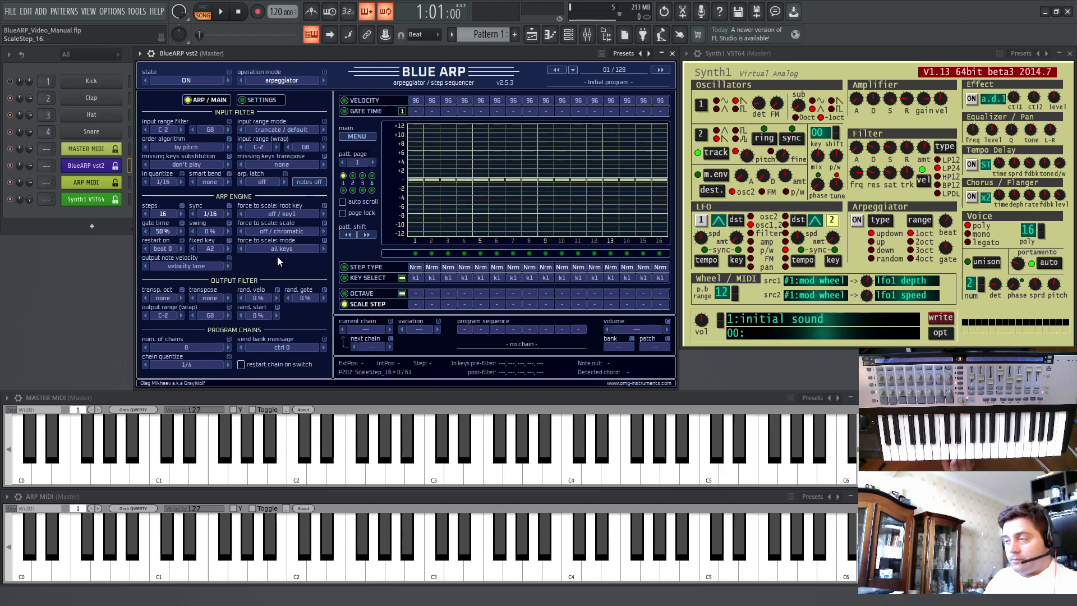
pyautogui.click(275, 214)
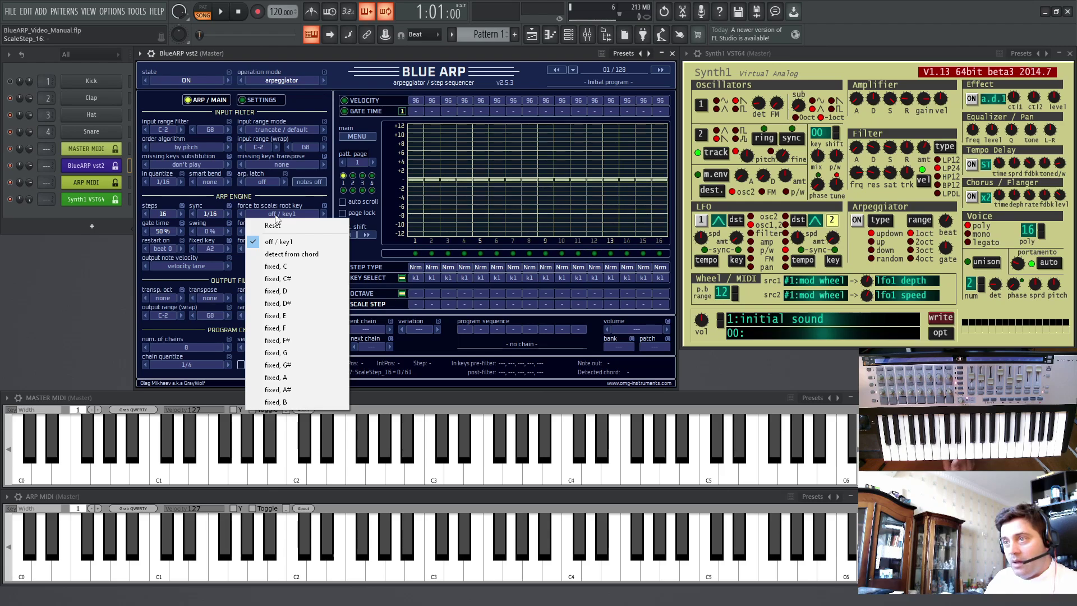
pyautogui.click(277, 377)
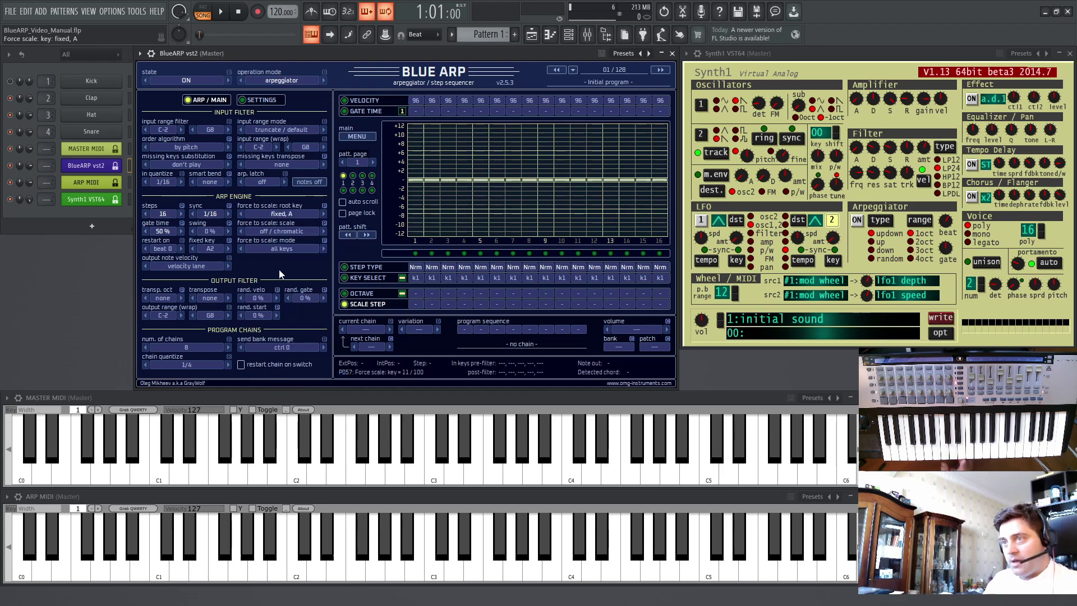
pyautogui.click(271, 232)
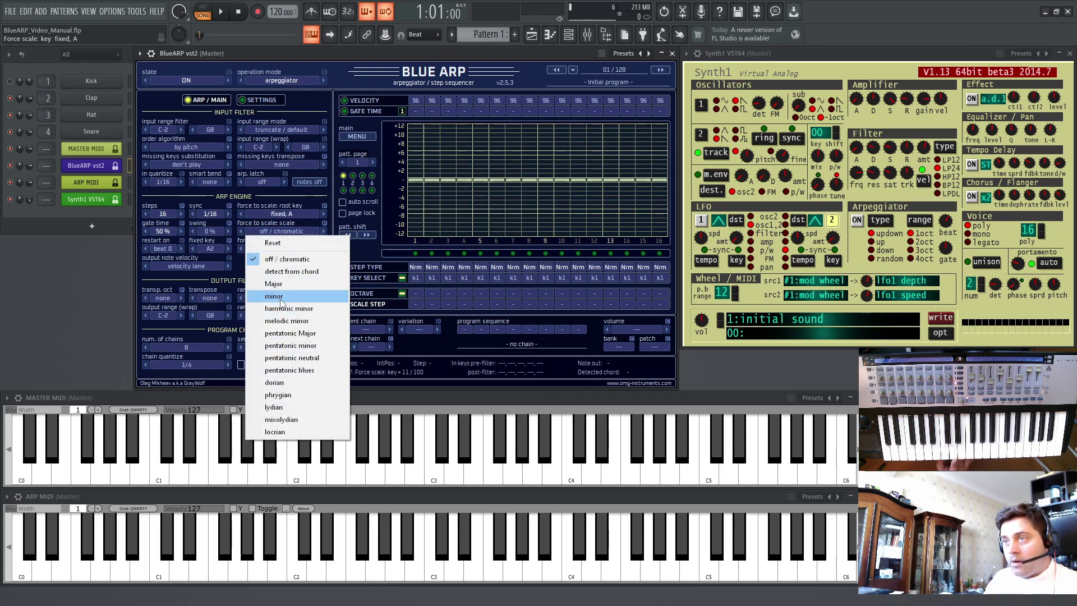
pyautogui.click(277, 296)
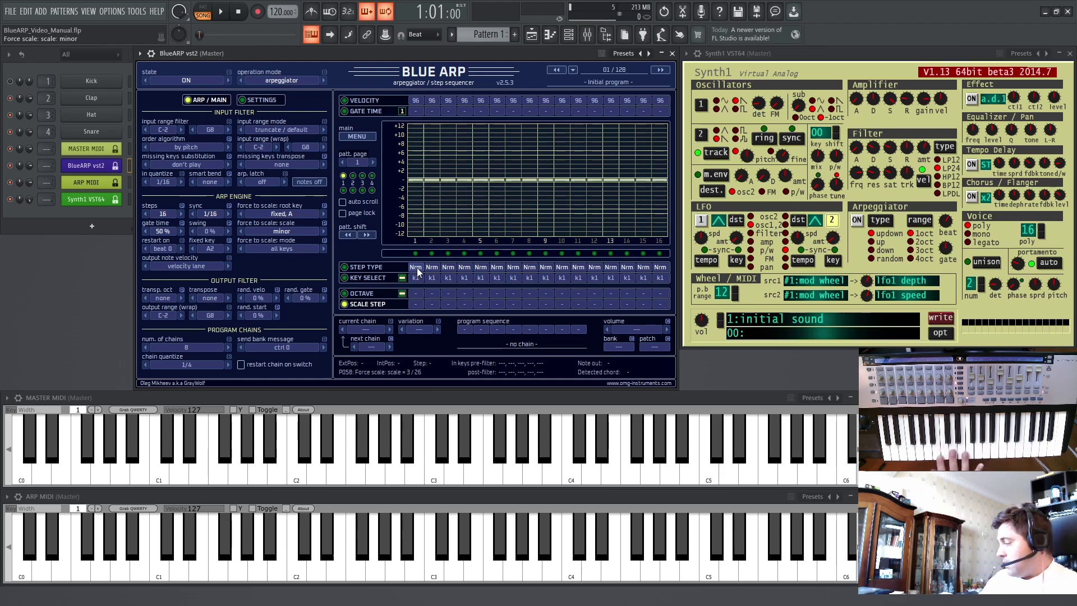
# - Build an ascending run in the scale step lane, from +1 on step 2 up to +7 on step 8
pyautogui.click(430, 176)
pyautogui.click(448, 170)
pyautogui.click(462, 166)
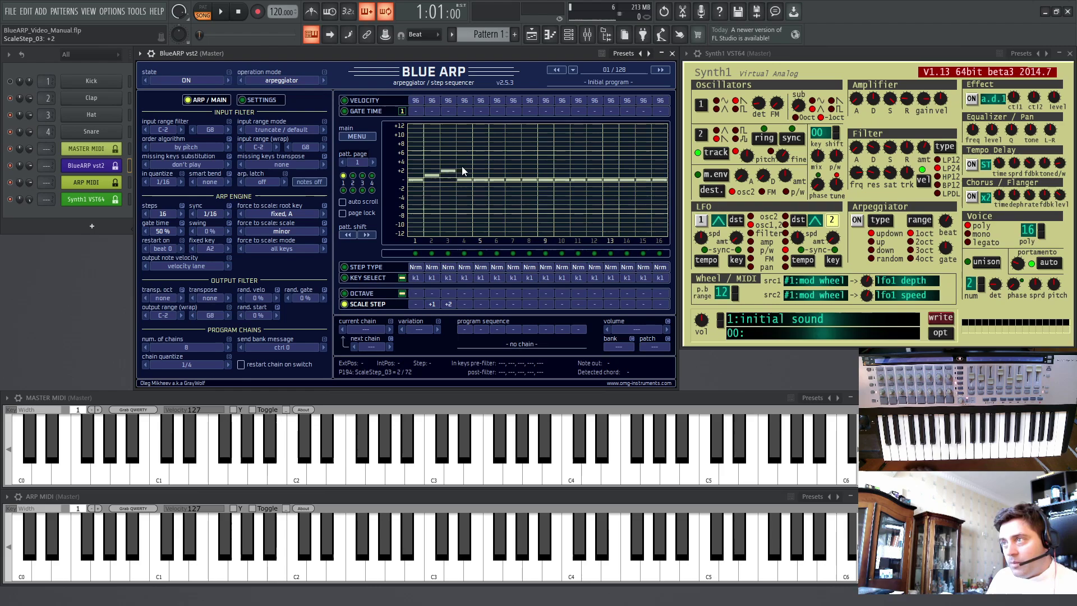
pyautogui.click(479, 161)
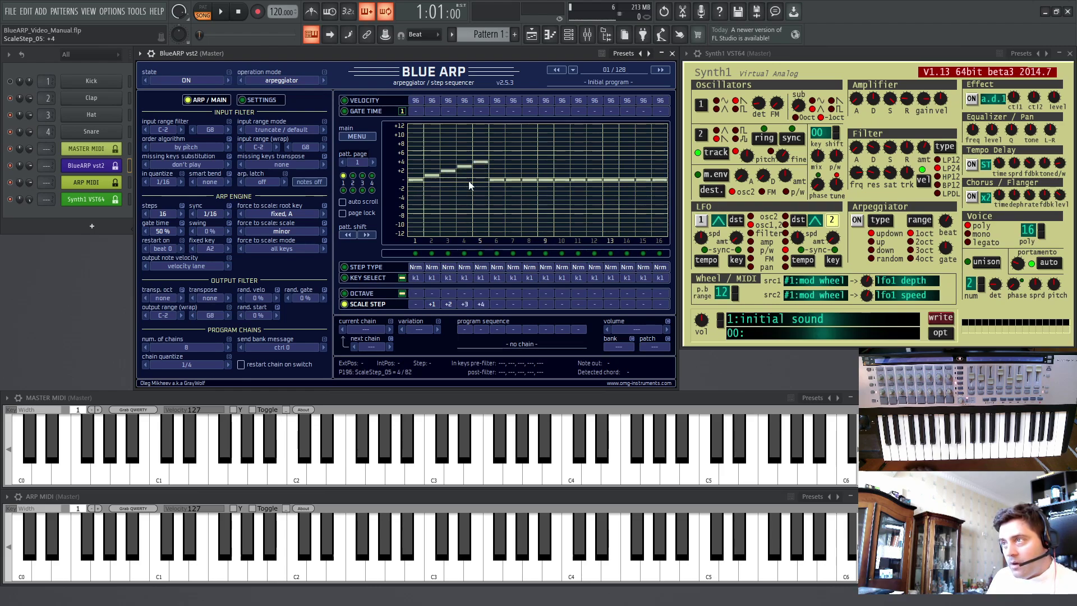
pyautogui.click(510, 153)
pyautogui.click(528, 149)
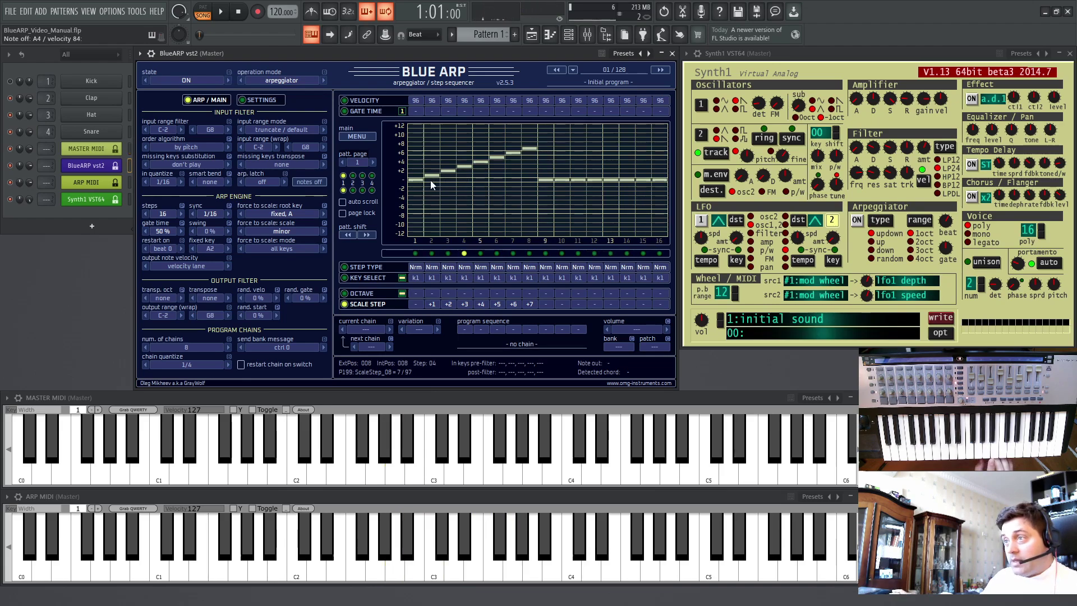
# - Clear the ascending scale steps, and set the matrix editor's scale step range to 0 ... +12 before returning to the main arpeggiator parameters
pyautogui.moveTo(432, 185); pyautogui.dragTo(537, 185)
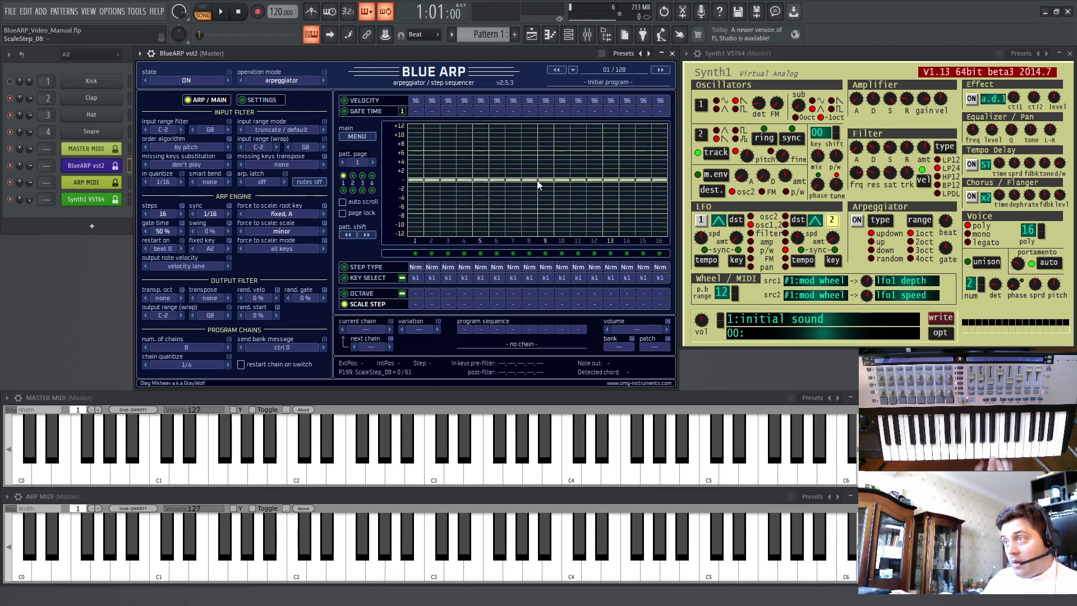
pyautogui.click(262, 103)
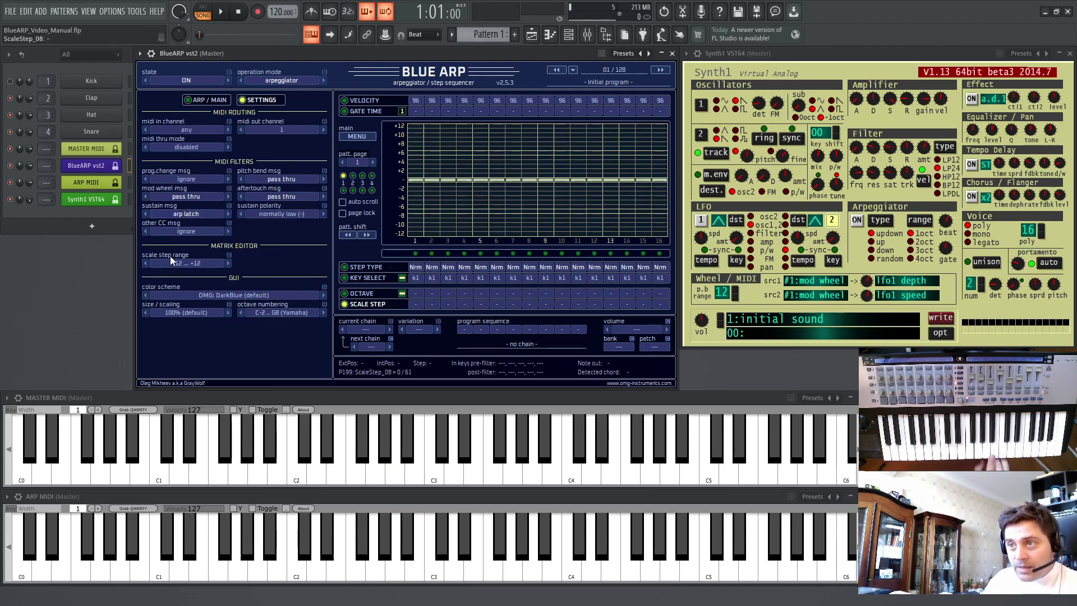
pyautogui.click(184, 263)
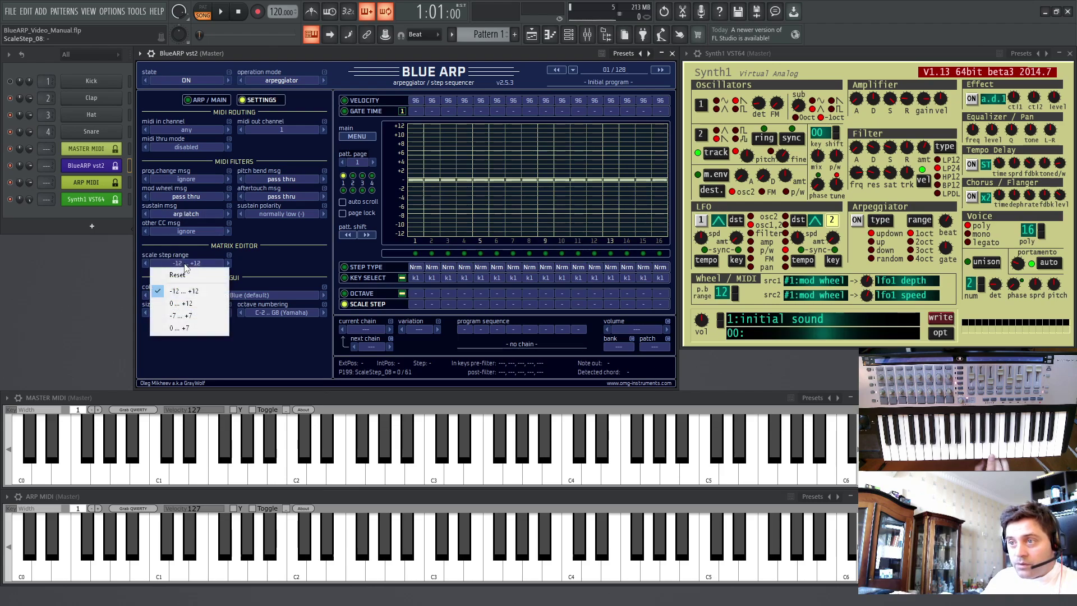
pyautogui.click(181, 303)
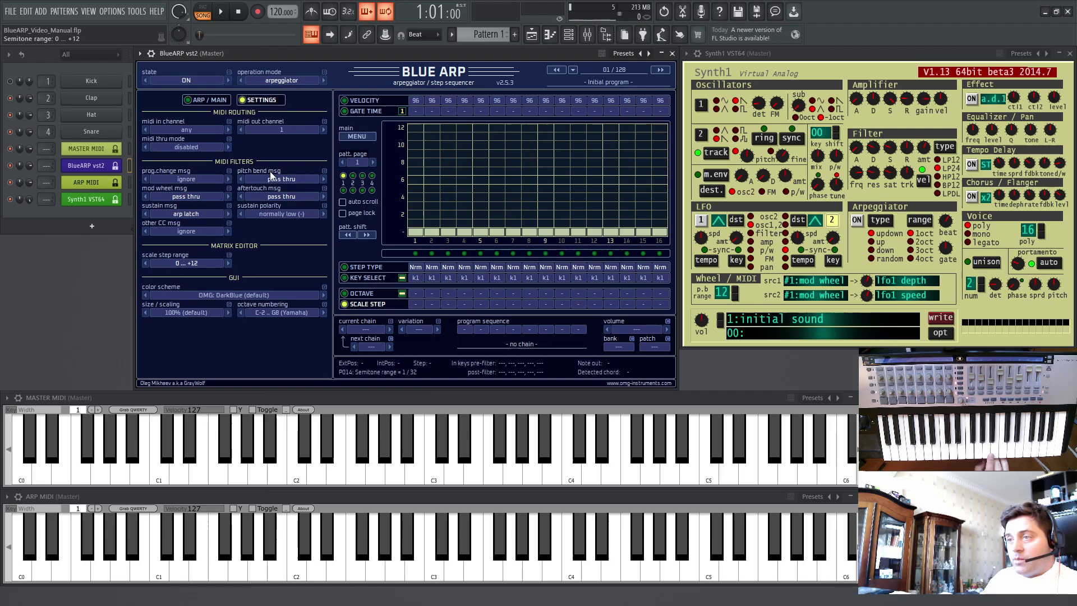
pyautogui.click(205, 101)
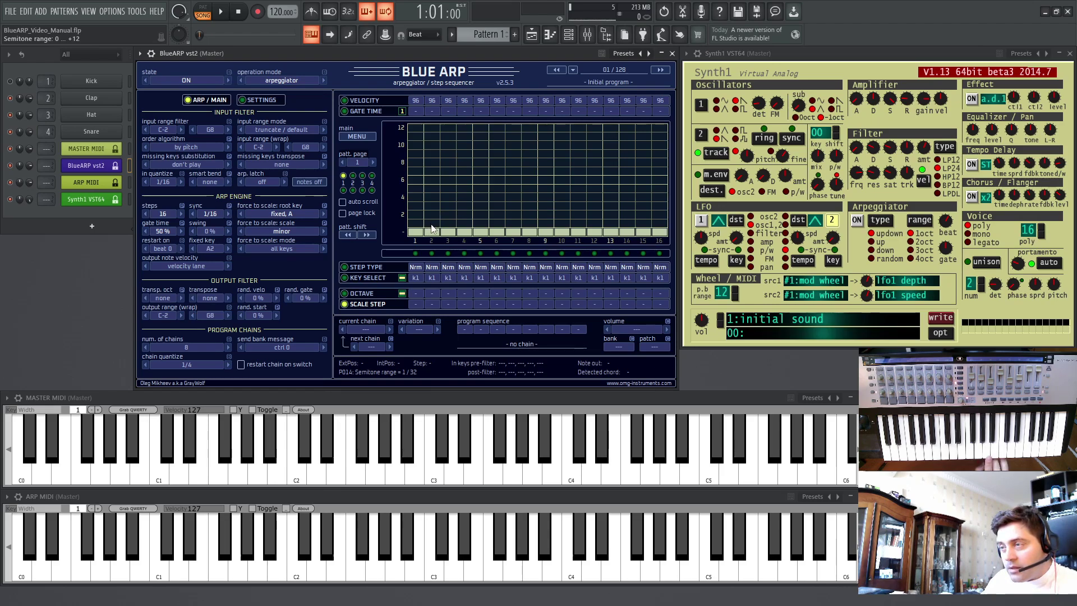
# - In the scale step lane, give steps 3, 5, 7, 9, 11, 13 and 15 the ascending values 1 to 7
pyautogui.click(447, 220)
pyautogui.click(481, 213)
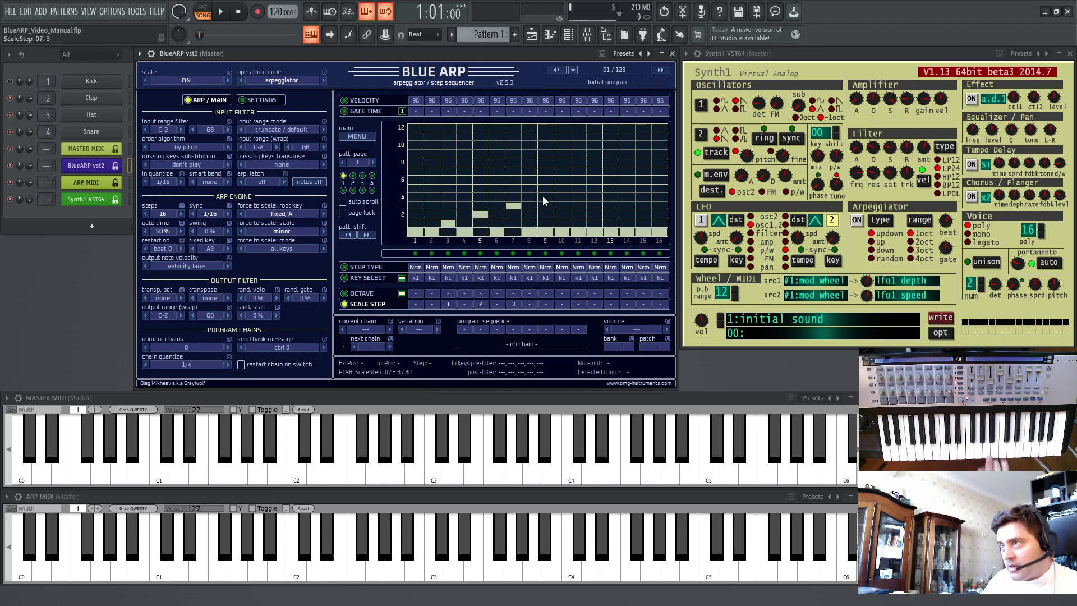
pyautogui.click(578, 188)
pyautogui.click(611, 179)
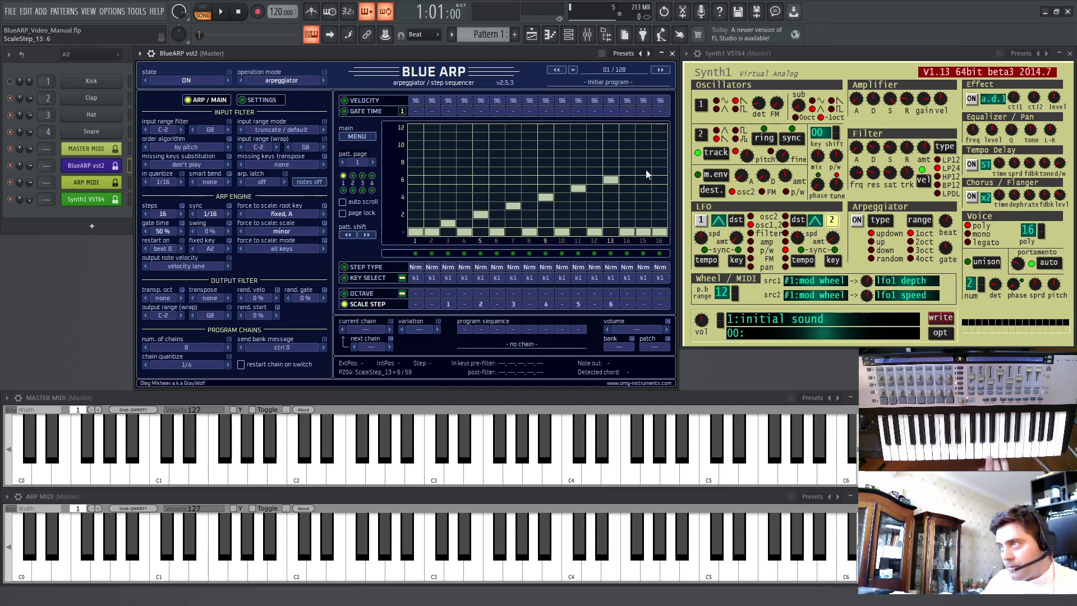
pyautogui.click(643, 171)
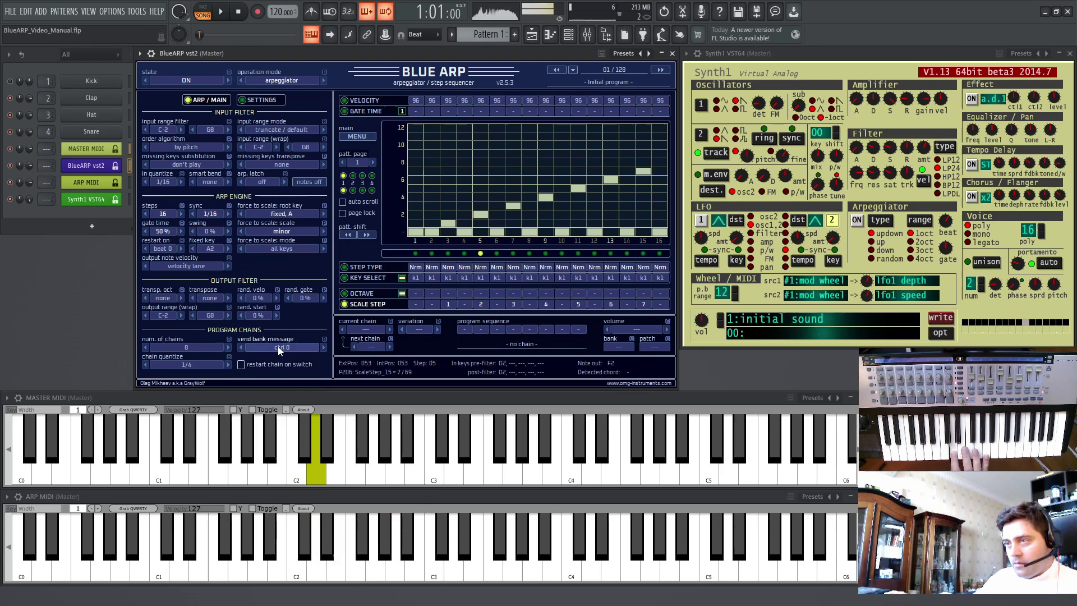
# - View the force to scale mode options, and reset all scale step values to zero
pyautogui.click(270, 248)
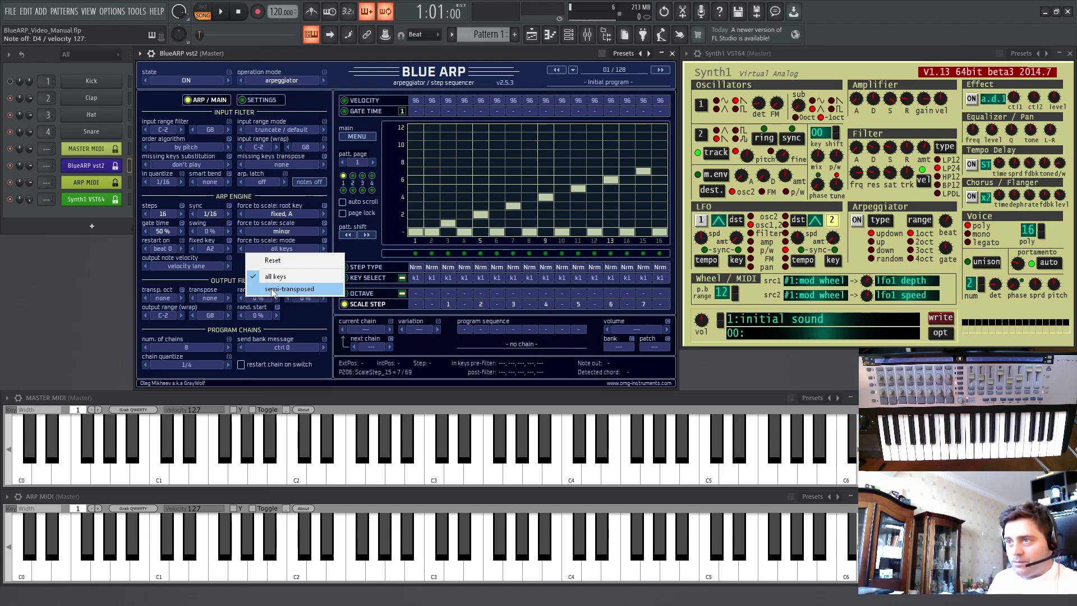
pyautogui.click(349, 251)
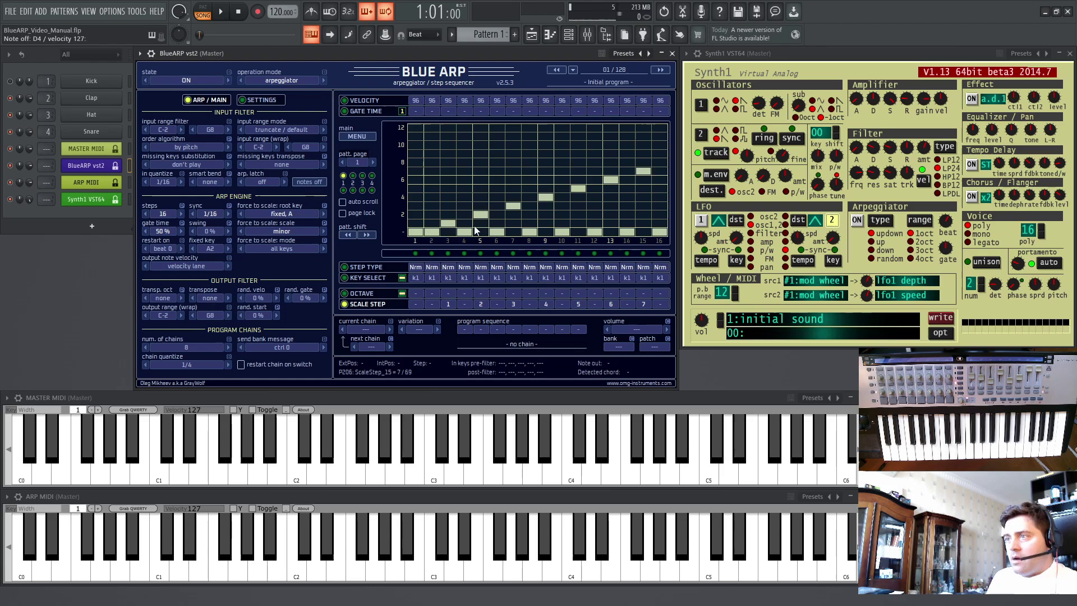
pyautogui.moveTo(448, 231); pyautogui.dragTo(653, 237)
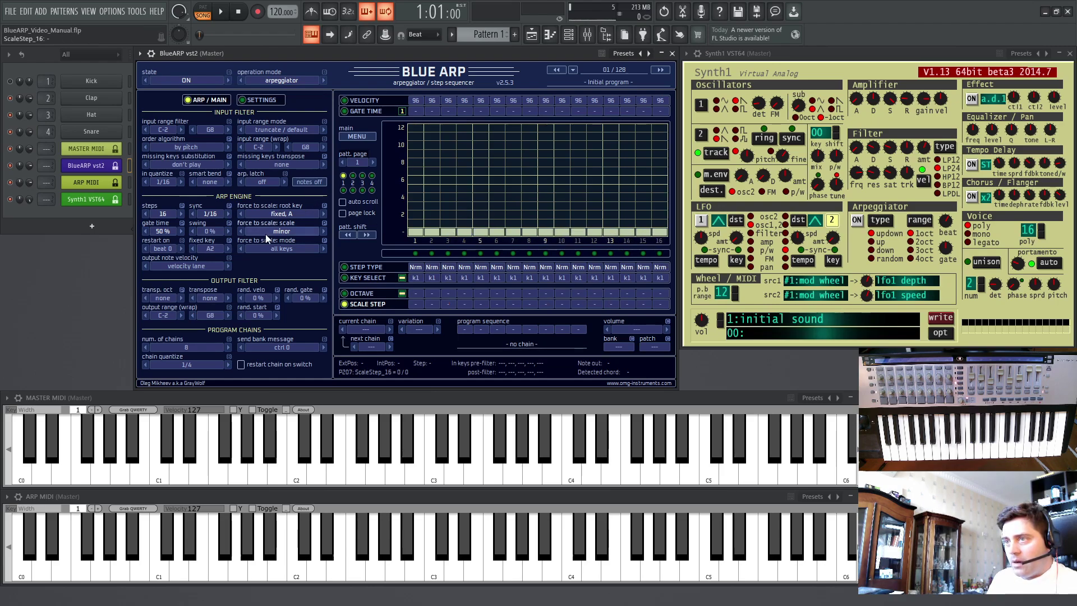
# - Set both the force to scale root key and the force to scale scale to detect from chord
pyautogui.click(267, 213)
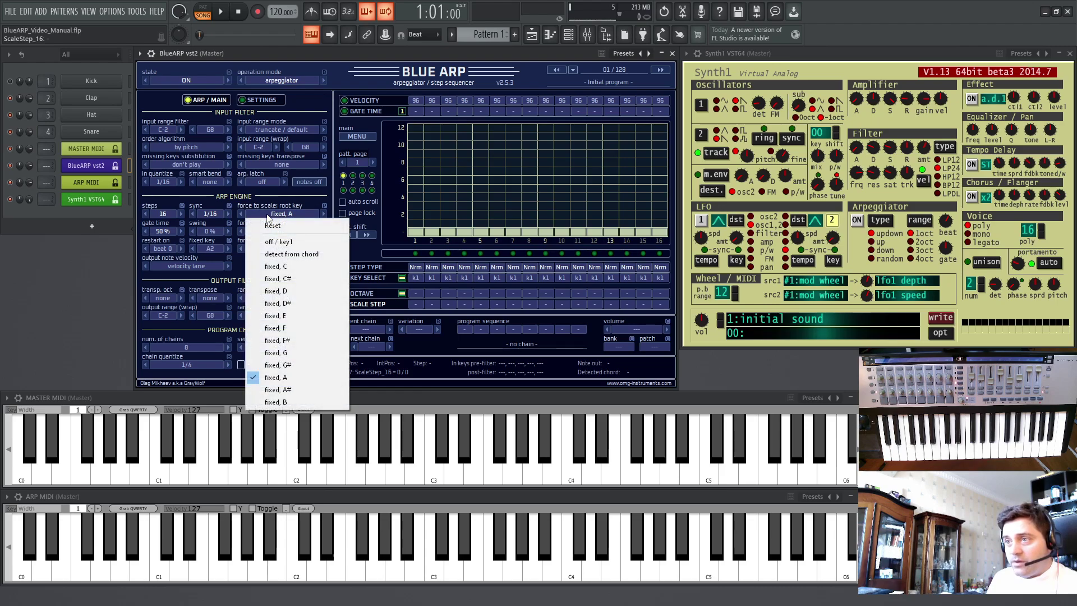
pyautogui.click(275, 253)
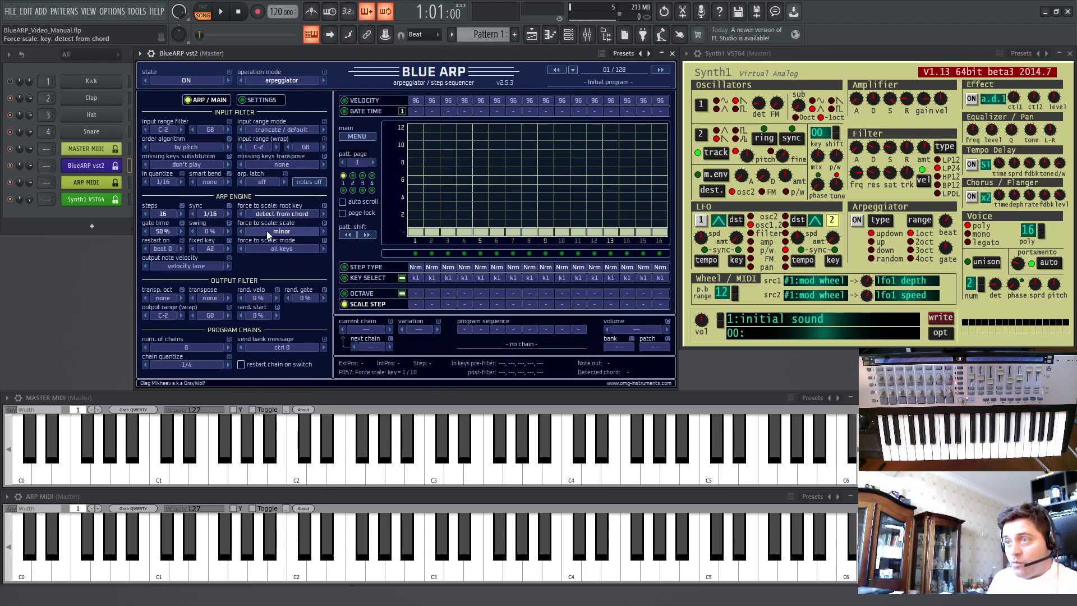
pyautogui.click(267, 230)
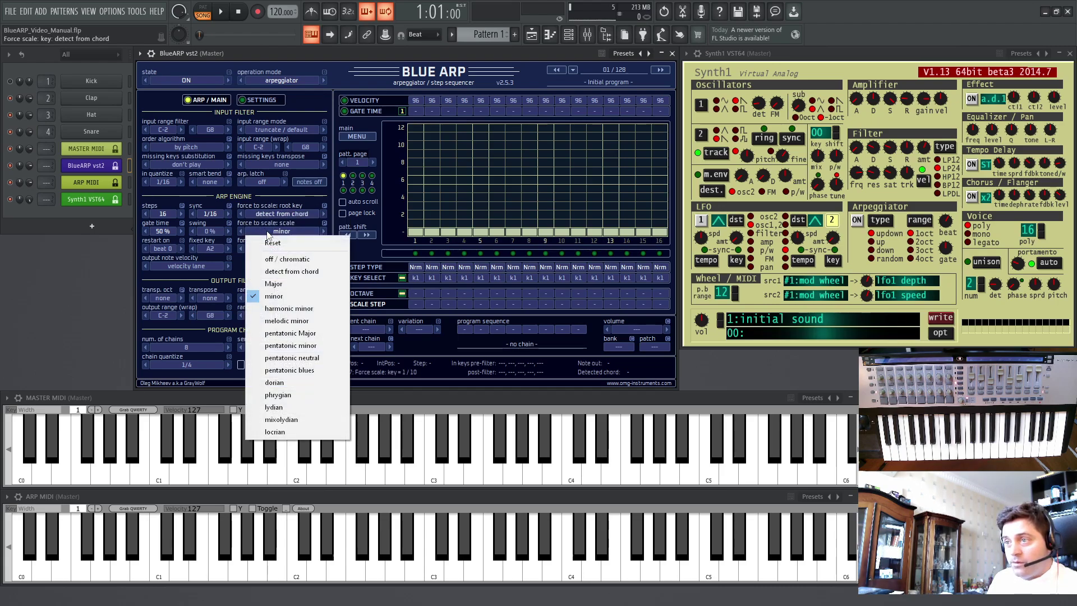
pyautogui.click(278, 270)
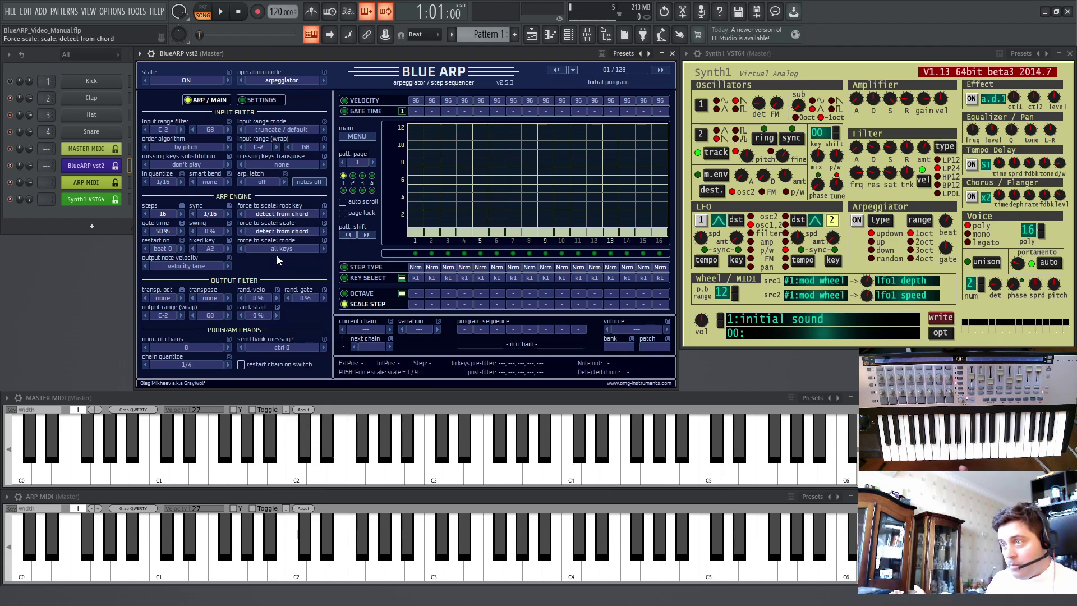
# - Rebuild the scale step run with values 1 to 7 on steps 3, 5, 7, 9, 11, 13 and 15
pyautogui.click(448, 223)
pyautogui.click(481, 214)
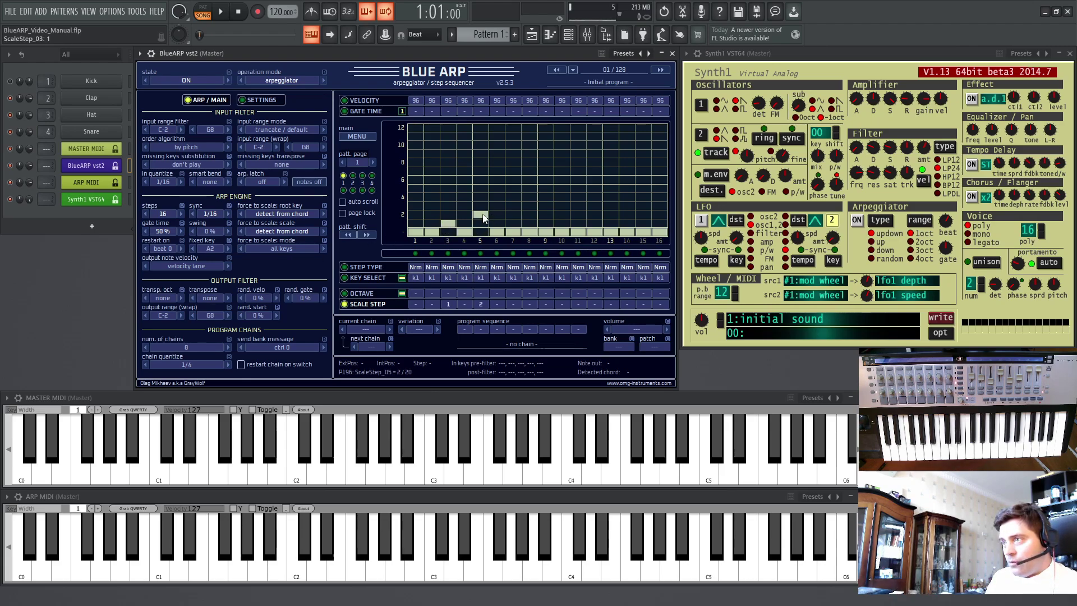
pyautogui.click(512, 205)
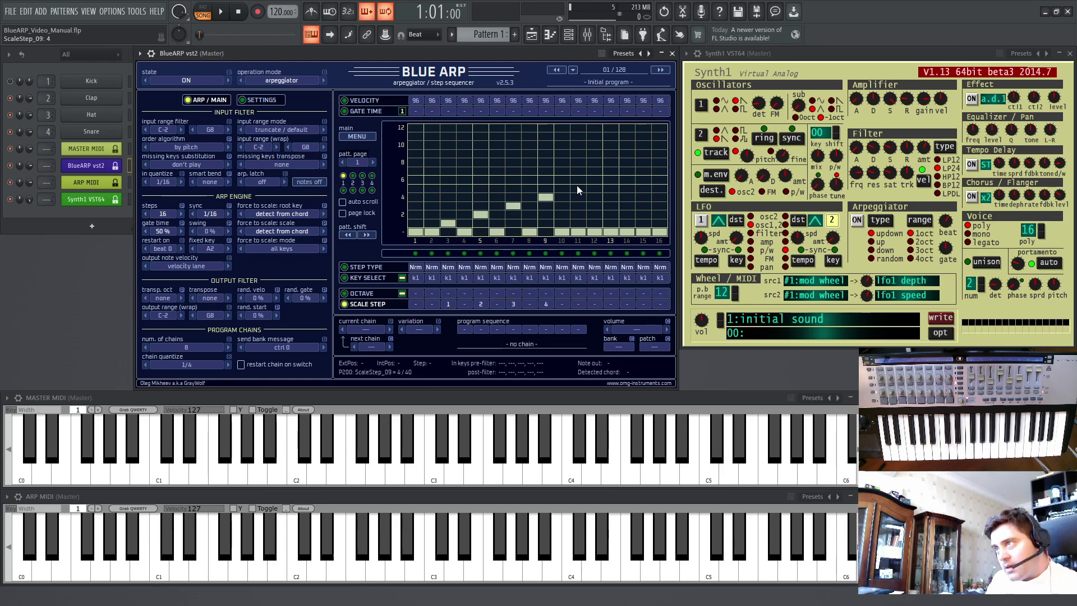
pyautogui.click(577, 189)
pyautogui.click(611, 180)
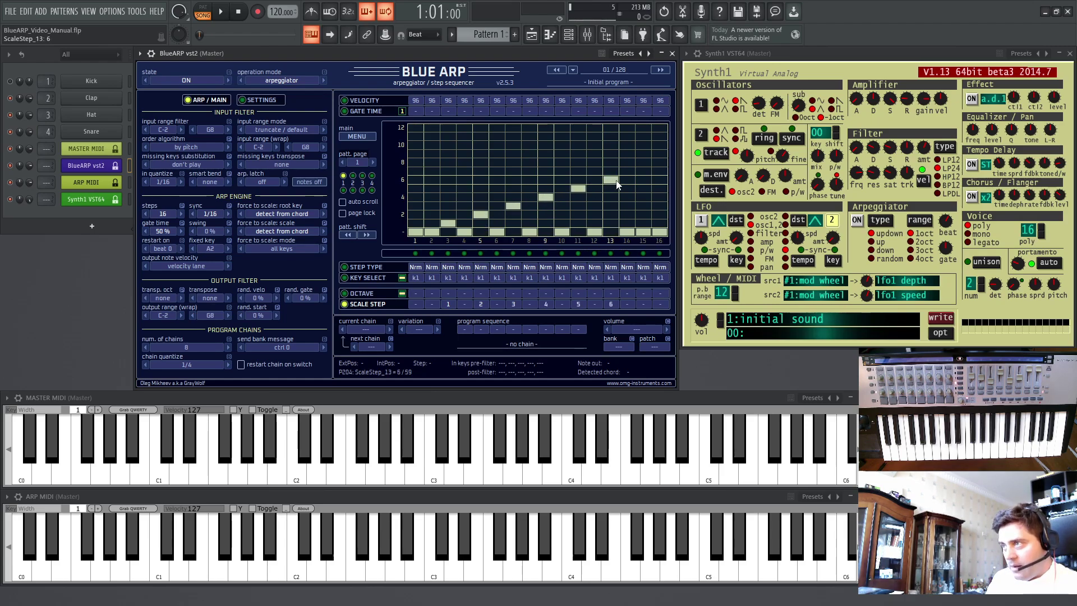
pyautogui.click(643, 171)
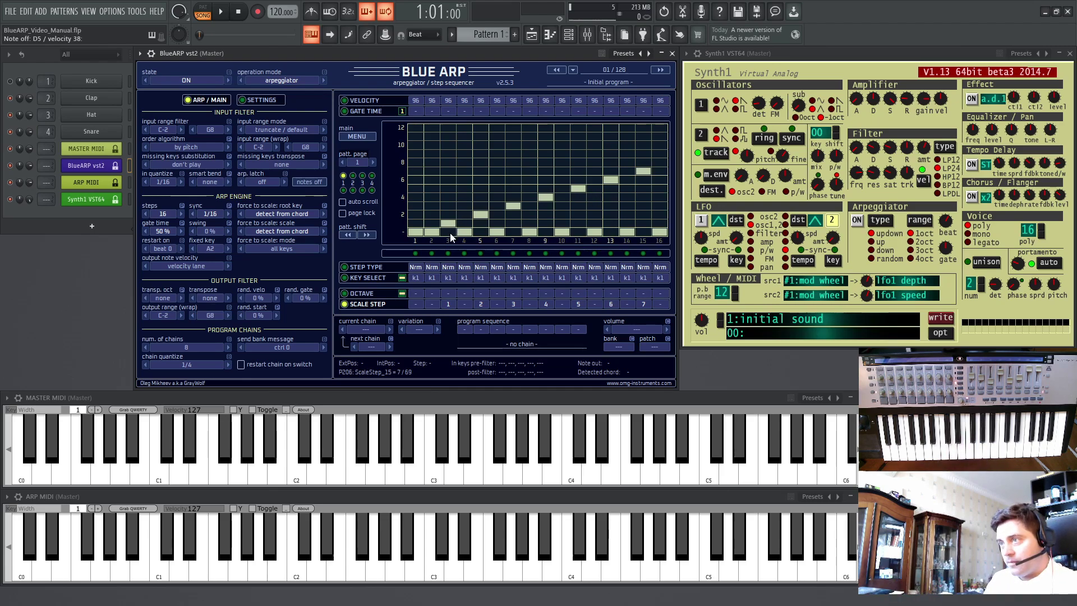
# - Clear all scale step values, and set the number of arpeggiator steps to 64
pyautogui.moveTo(448, 233); pyautogui.dragTo(669, 236)
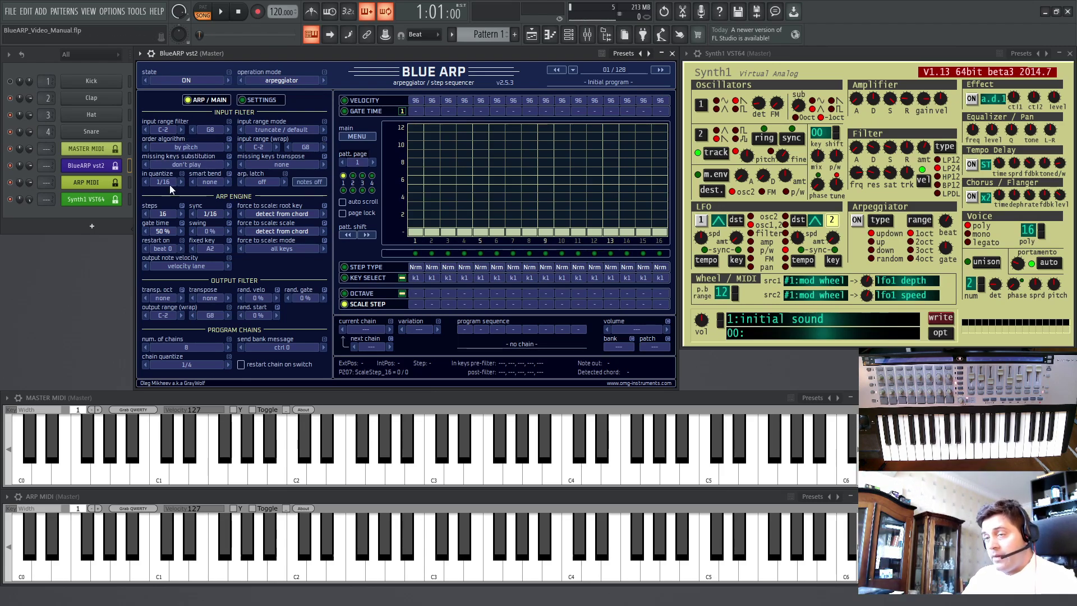
pyautogui.scroll(10, 162, 215)
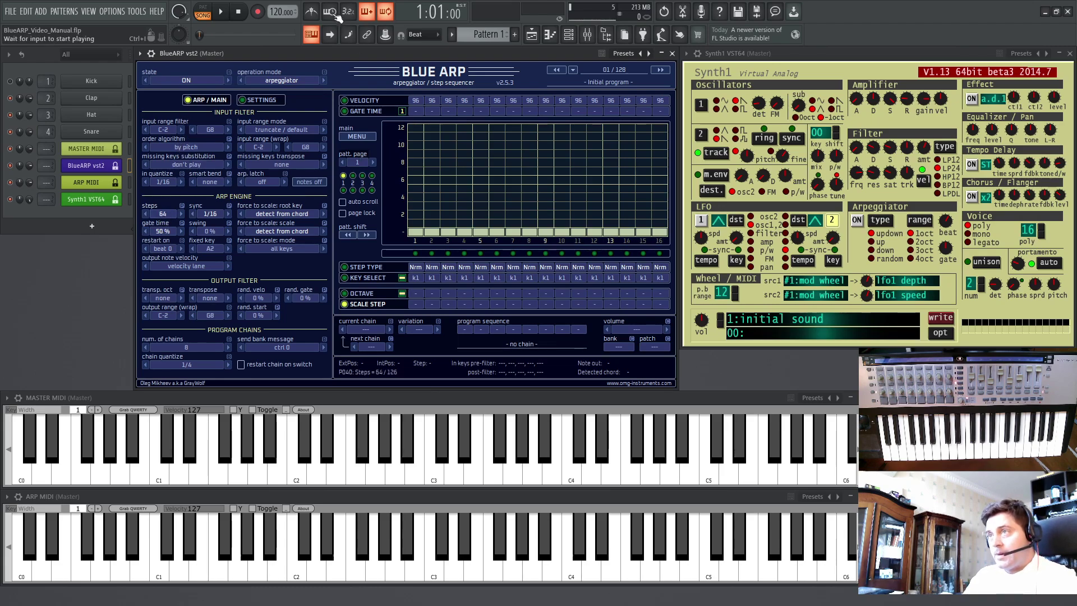
# - Start playback, and look through pattern pages 2 to 4 before returning to page 1
pyautogui.press('space')
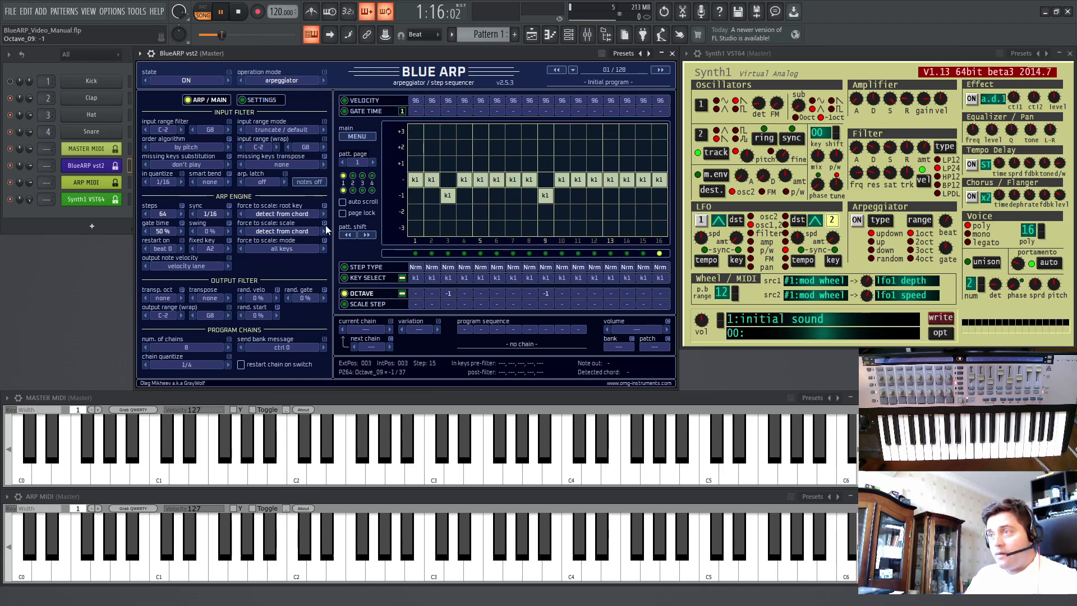
pyautogui.click(373, 162)
pyautogui.click(373, 162)
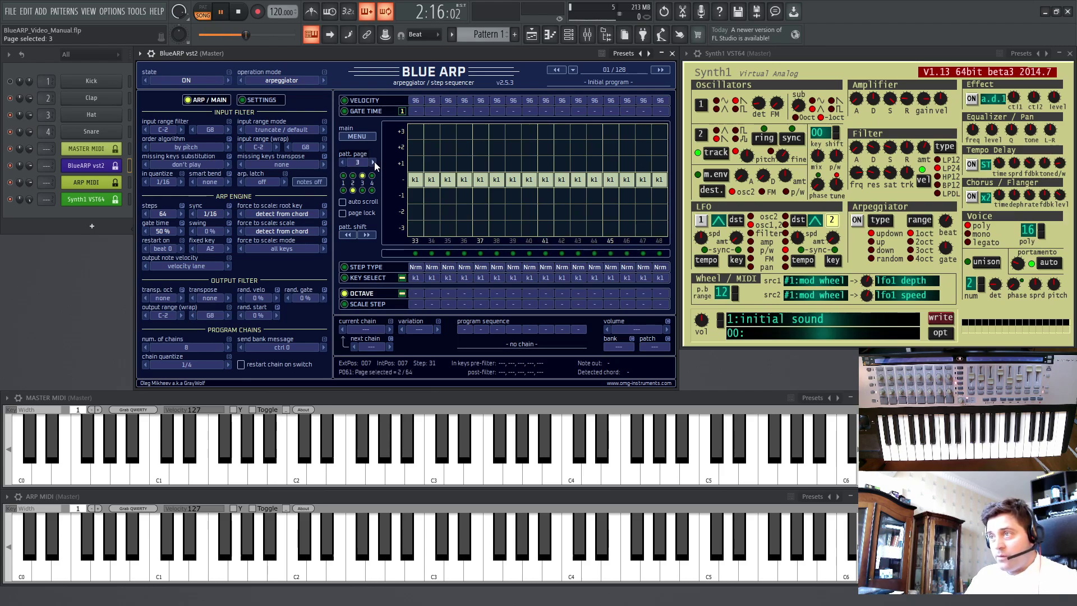
pyautogui.click(373, 162)
pyautogui.click(342, 162)
pyautogui.click(342, 162)
pyautogui.click(342, 162)
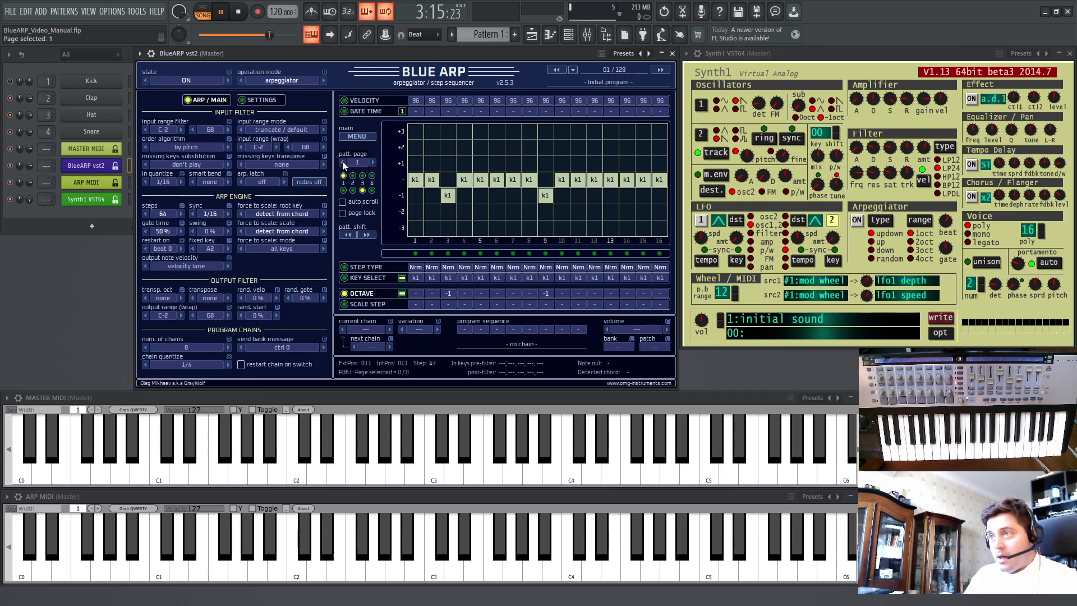
# - On pattern page 2, set the octave of steps 27 and 31 to -1
pyautogui.click(373, 163)
pyautogui.click(643, 195)
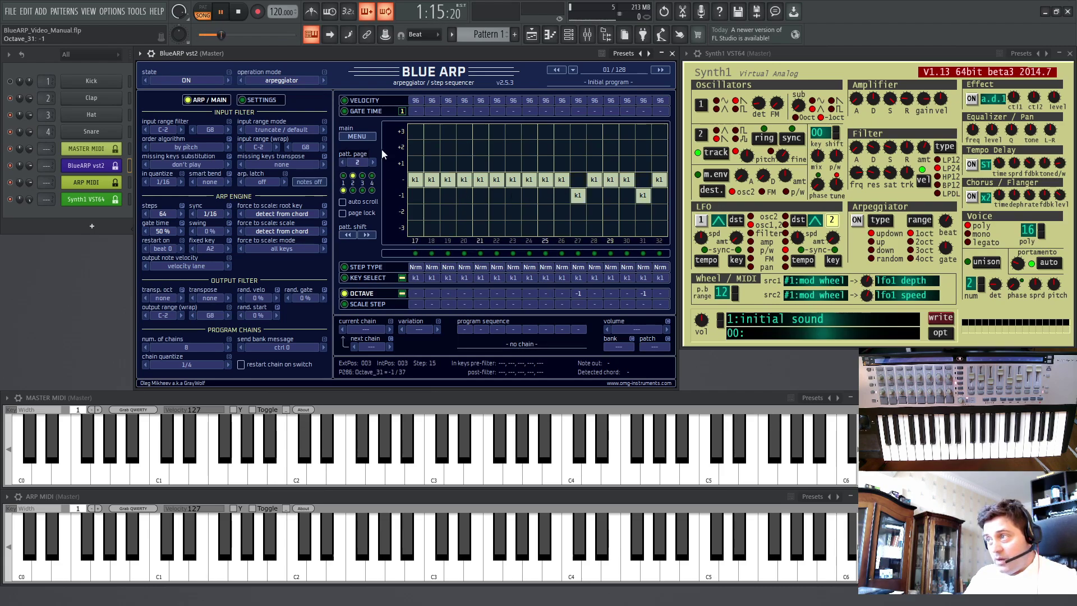
# - Set the octave to -1 on steps 45 and 47 of pattern page 3 and on steps 51 and 56 of page 4
pyautogui.click(373, 161)
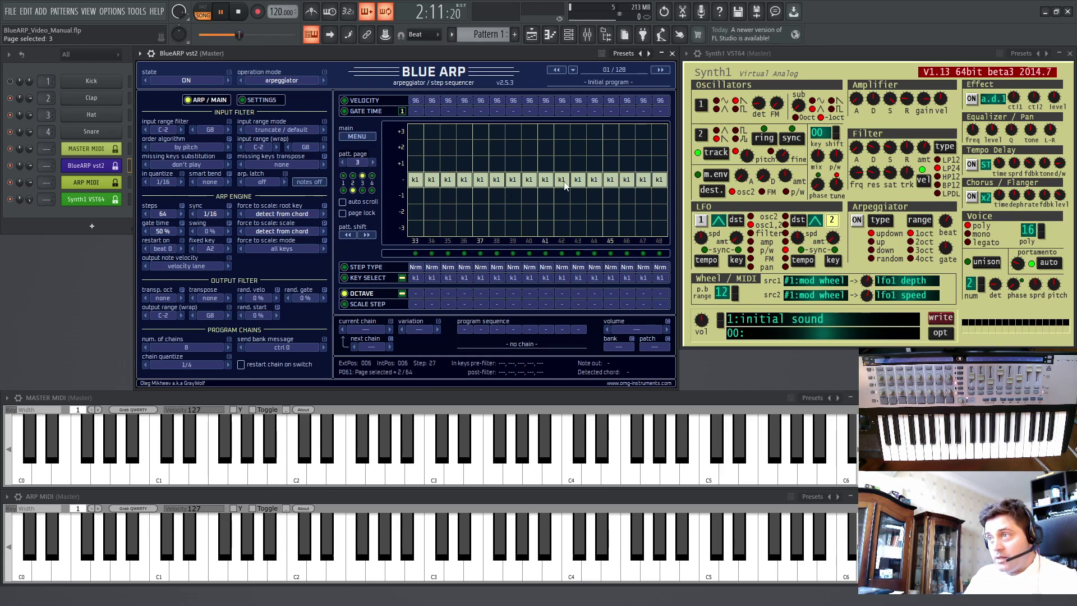
pyautogui.click(606, 194)
pyautogui.click(643, 195)
pyautogui.click(373, 162)
pyautogui.click(447, 195)
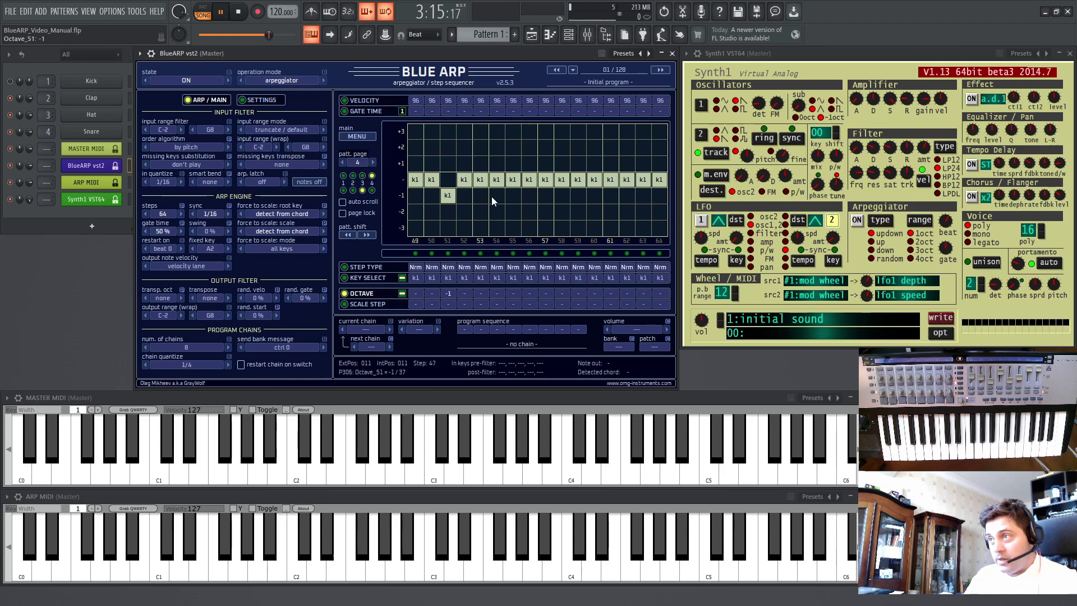
pyautogui.click(529, 195)
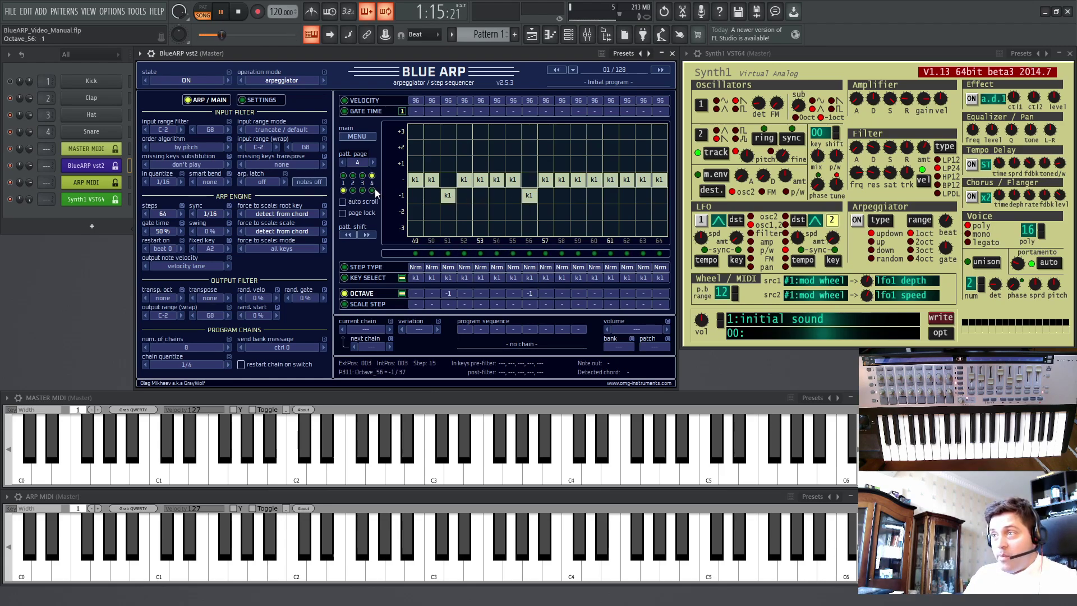
# - Look through pattern pages 3 and 4, and return to page 1
pyautogui.click(343, 162)
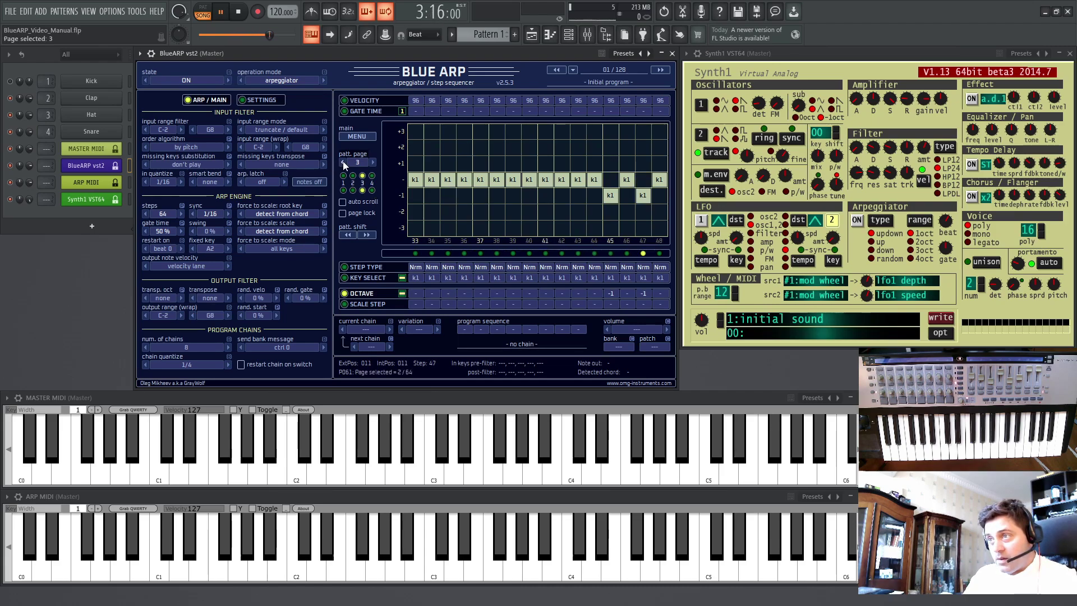
pyautogui.click(373, 162)
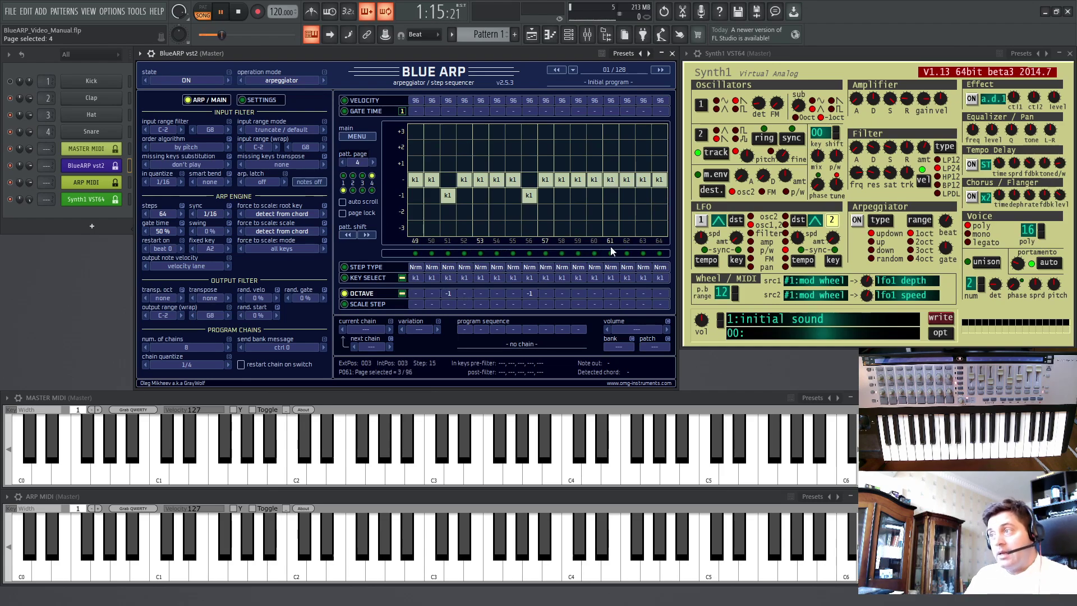
pyautogui.click(343, 176)
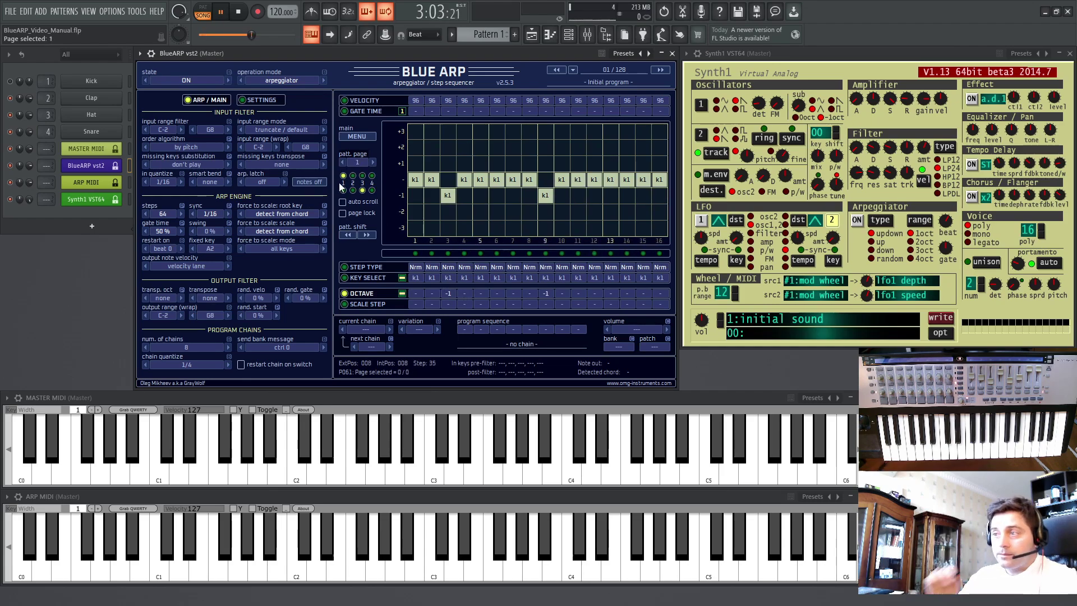
# - Enable auto scroll and page lock, and set the octave of steps 36 and 39 to -1 and of steps 34, 40 and 43 to +1
pyautogui.click(369, 207)
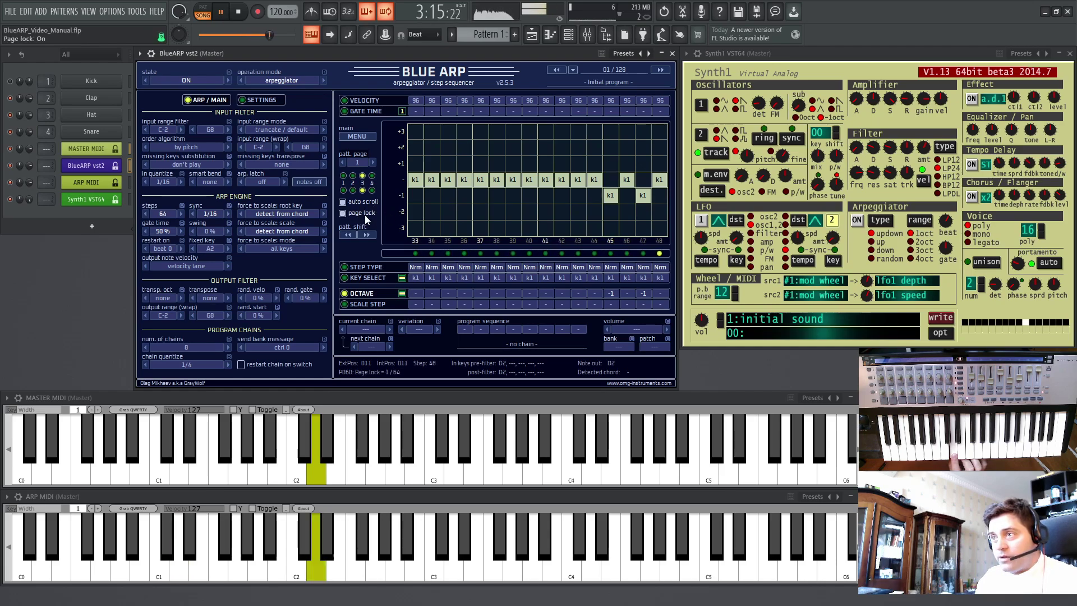
pyautogui.click(358, 214)
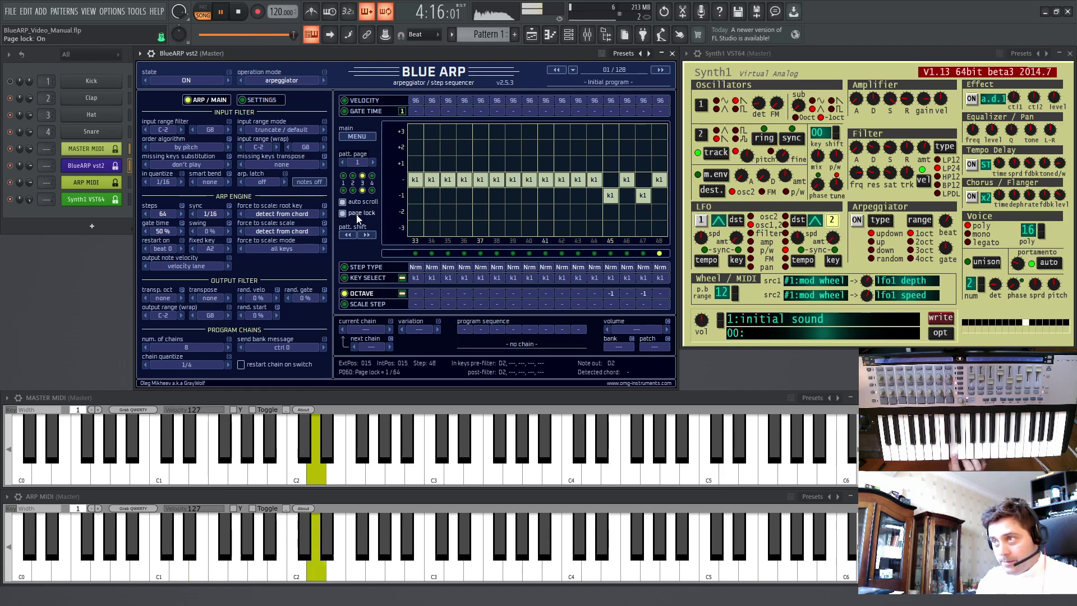
pyautogui.click(464, 196)
pyautogui.click(512, 195)
pyautogui.click(529, 163)
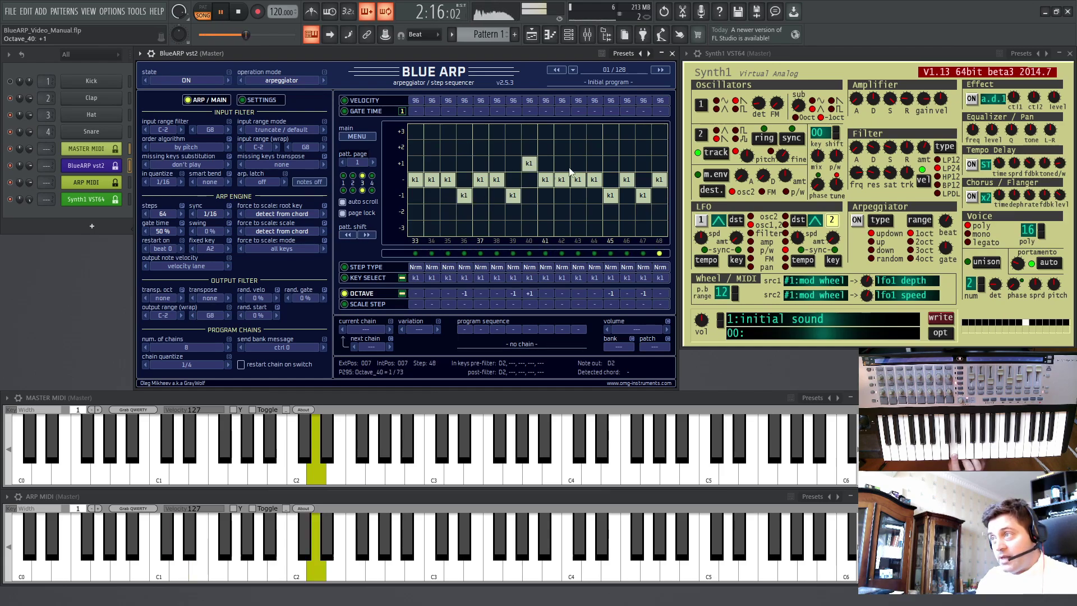
pyautogui.click(578, 163)
pyautogui.click(431, 163)
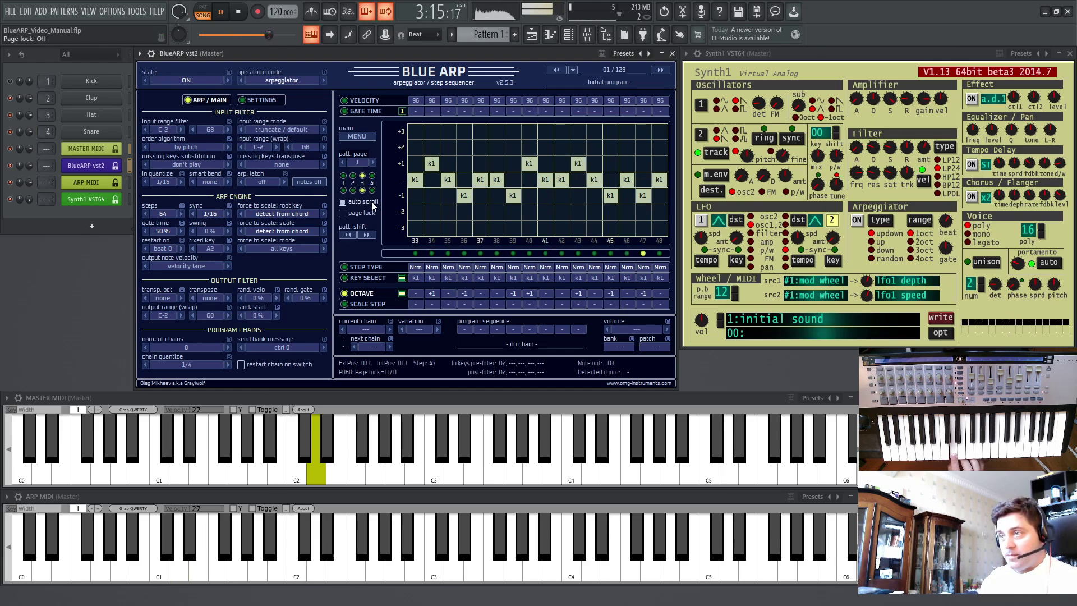
# - Examine the available commands for banks, programs, chains and pattern pages, and stop playback
pyautogui.click(343, 163)
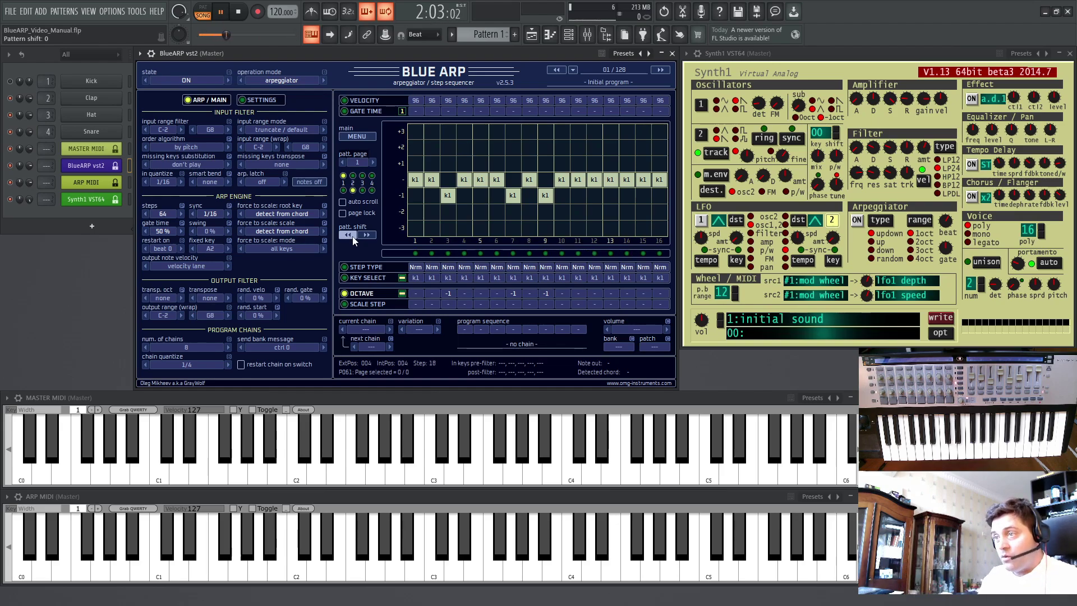
pyautogui.click(358, 137)
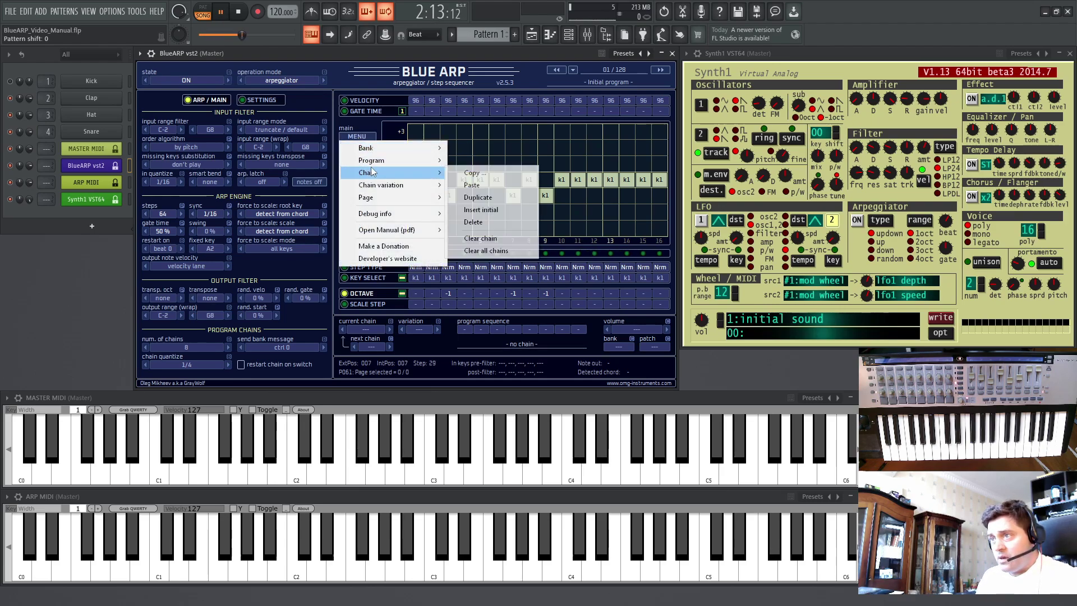
pyautogui.moveTo(378, 198)
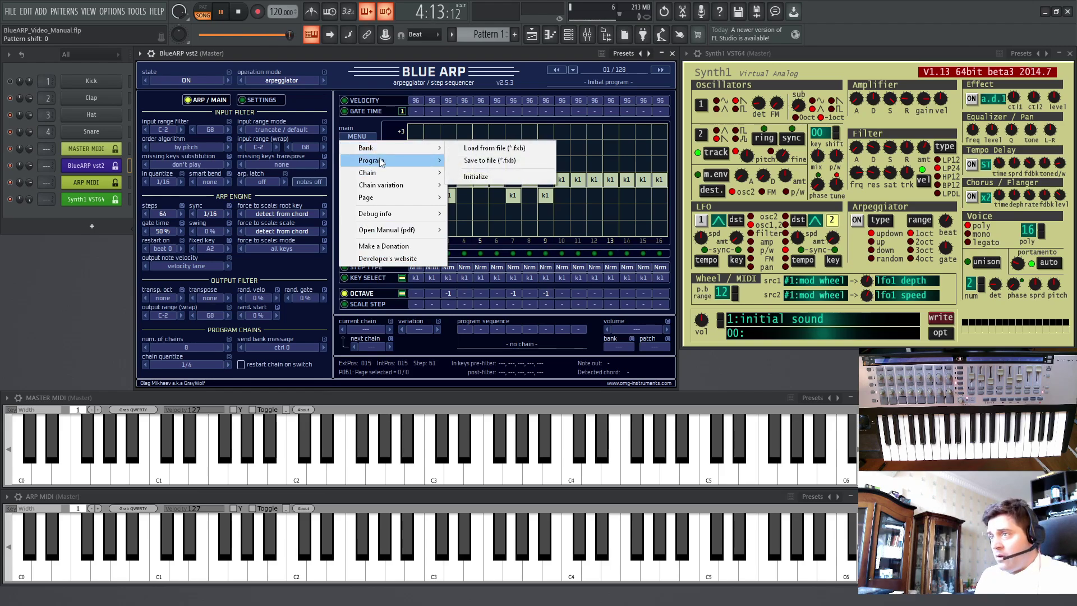
pyautogui.moveTo(380, 161)
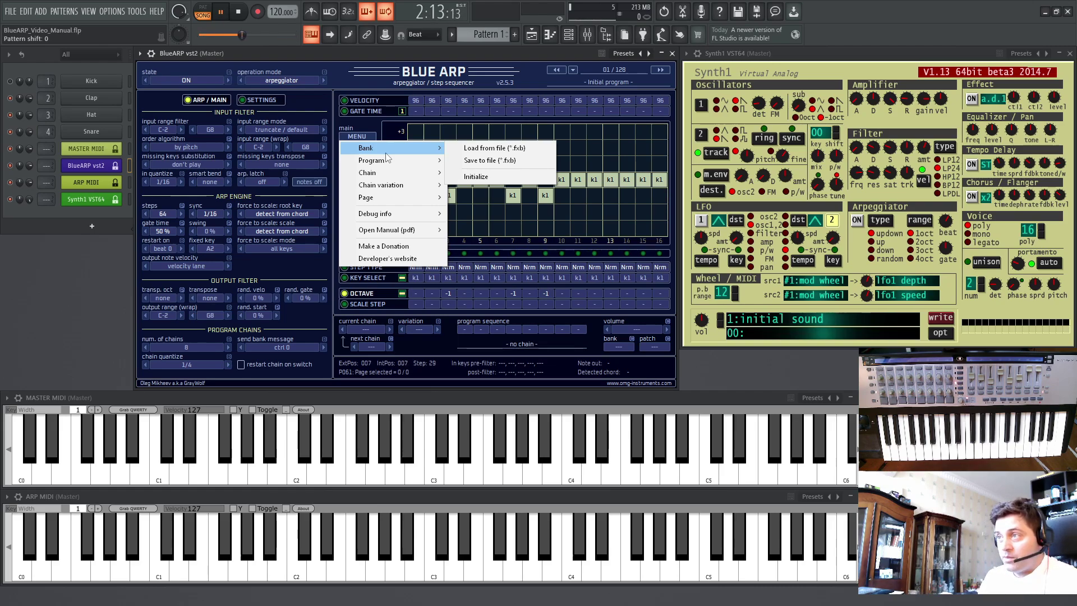
pyautogui.click(241, 12)
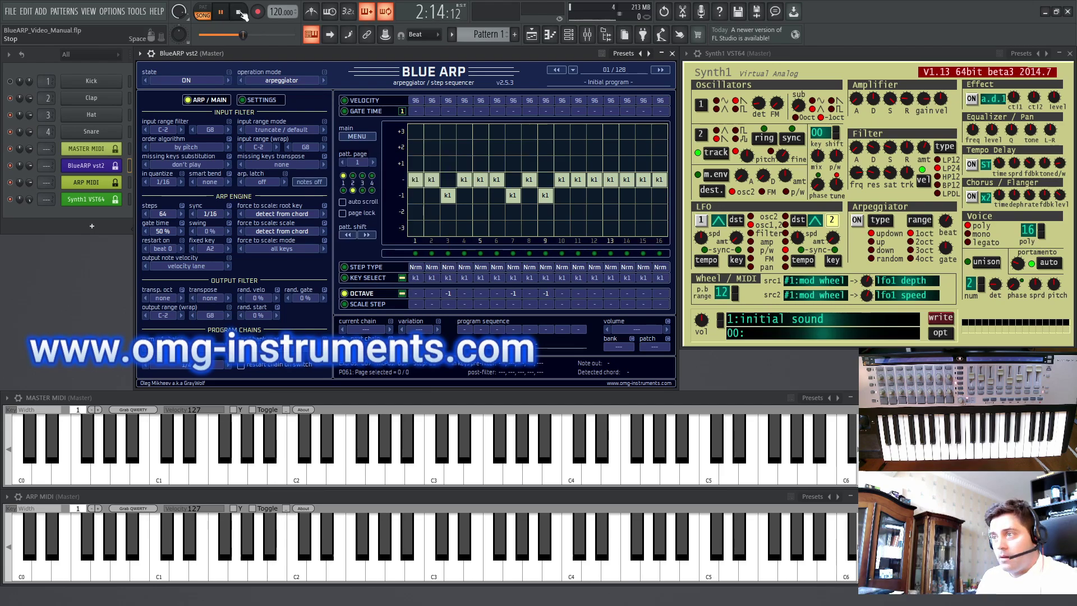
pyautogui.click(241, 12)
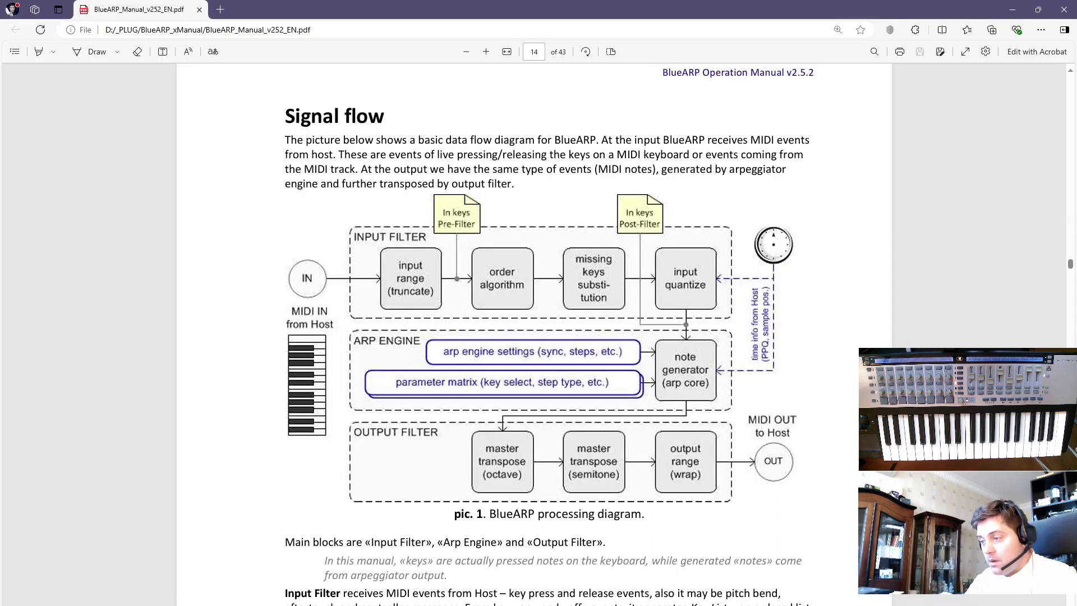
# - Examine the signal flow diagram and its explanation on page 14 of the BlueARP manual PDF
pyautogui.scroll(-6, 480, 485)
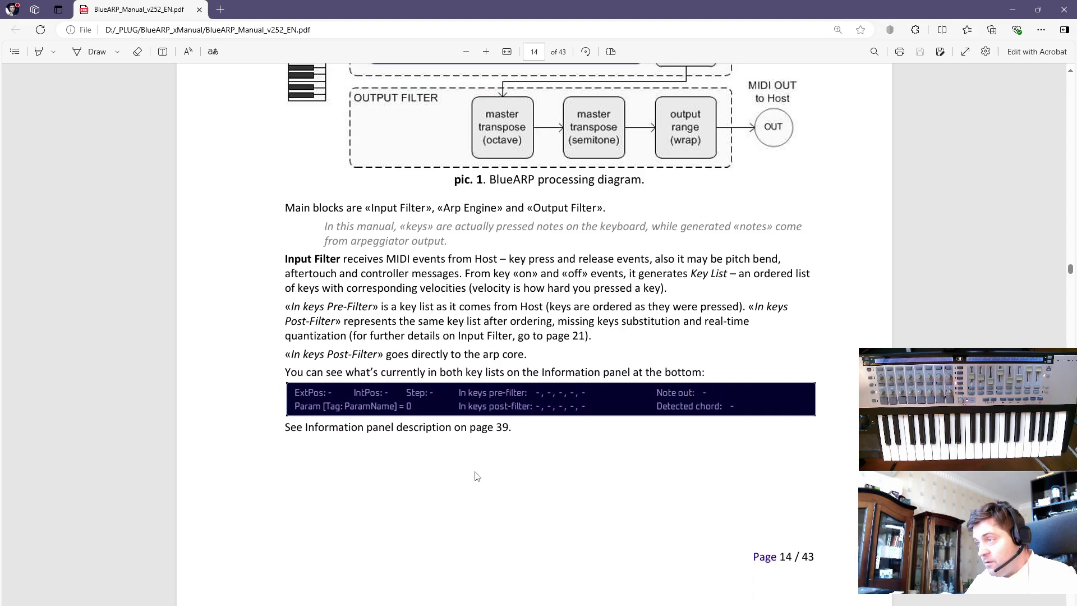
pyautogui.scroll(5, 477, 476)
pyautogui.scroll(1, 476, 475)
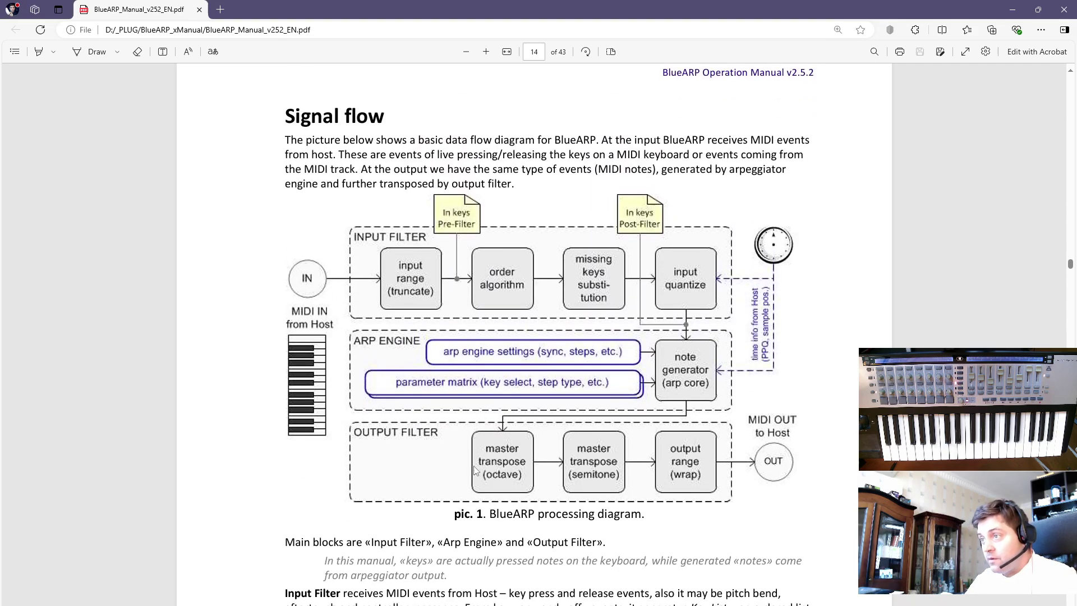
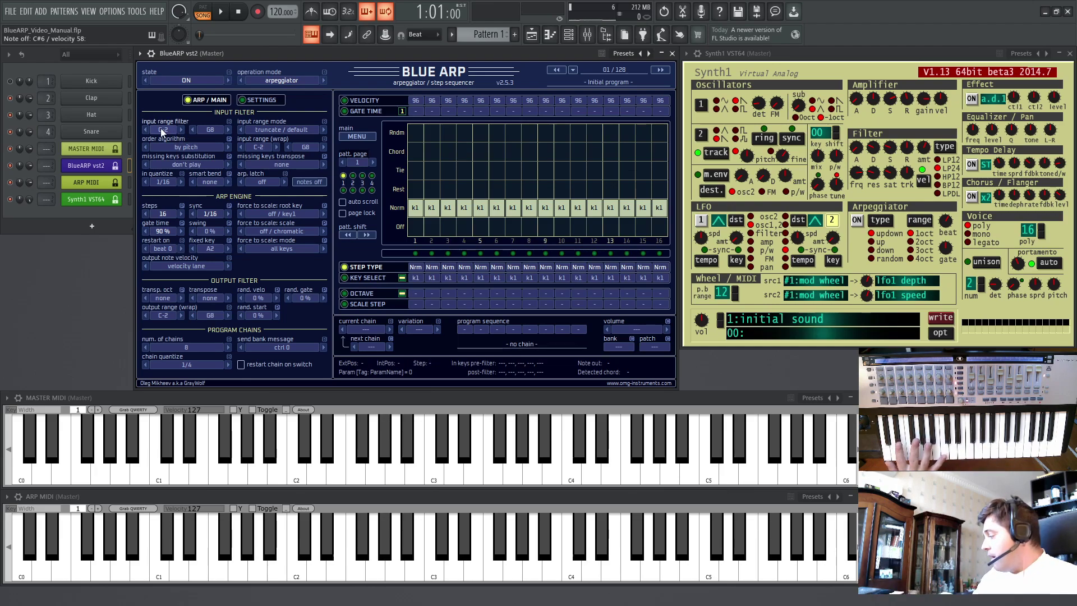
# - Set the input range filter to C2–C3 by learning both limits from MIDI keys, and the input range mode to pass thru / no arping
pyautogui.click(163, 129)
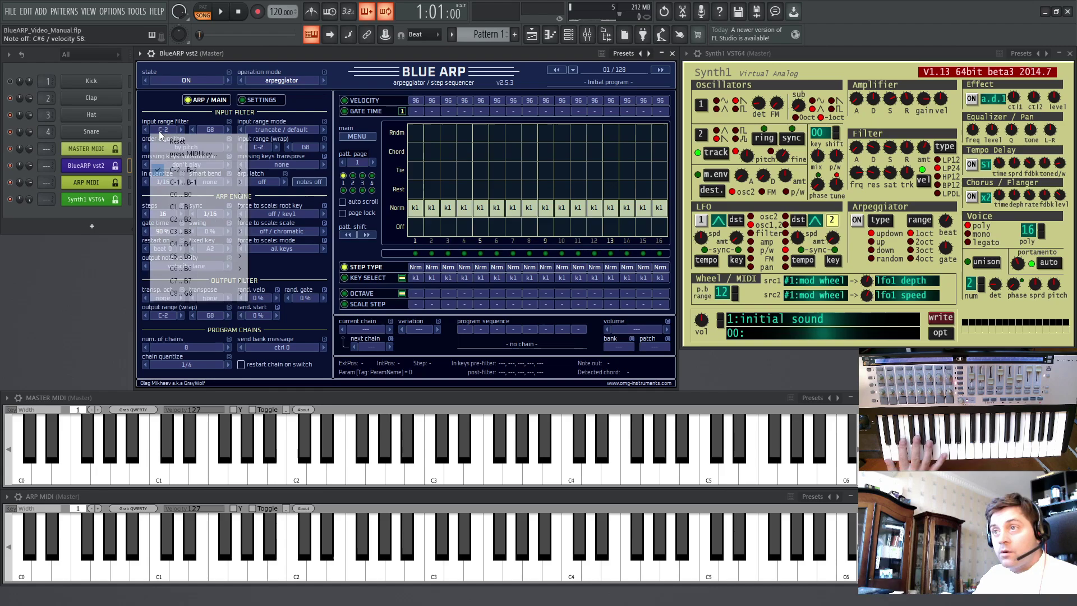
pyautogui.click(184, 153)
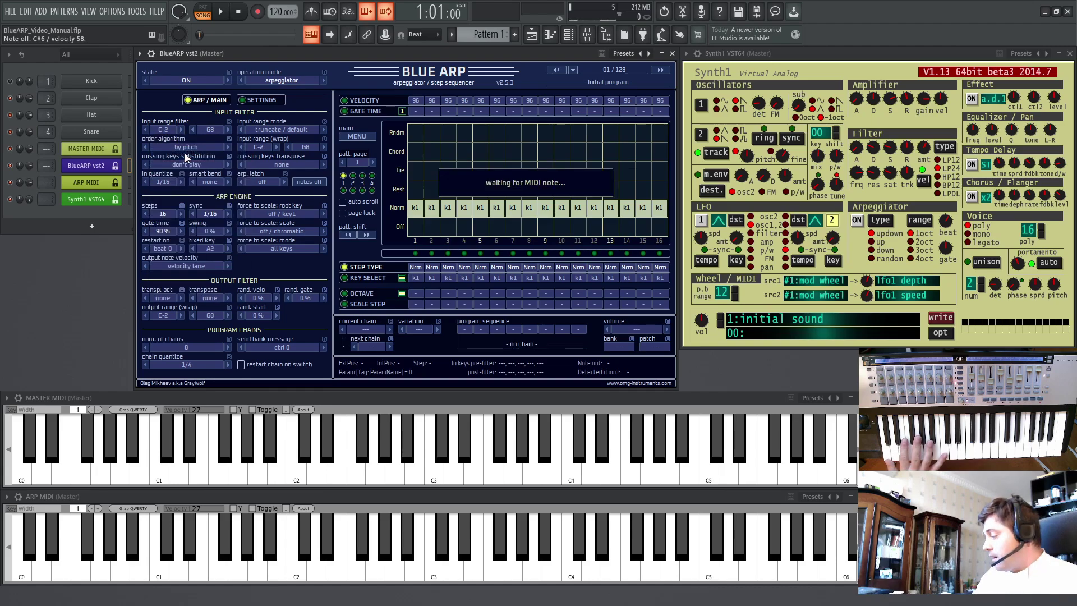
pyautogui.click(211, 129)
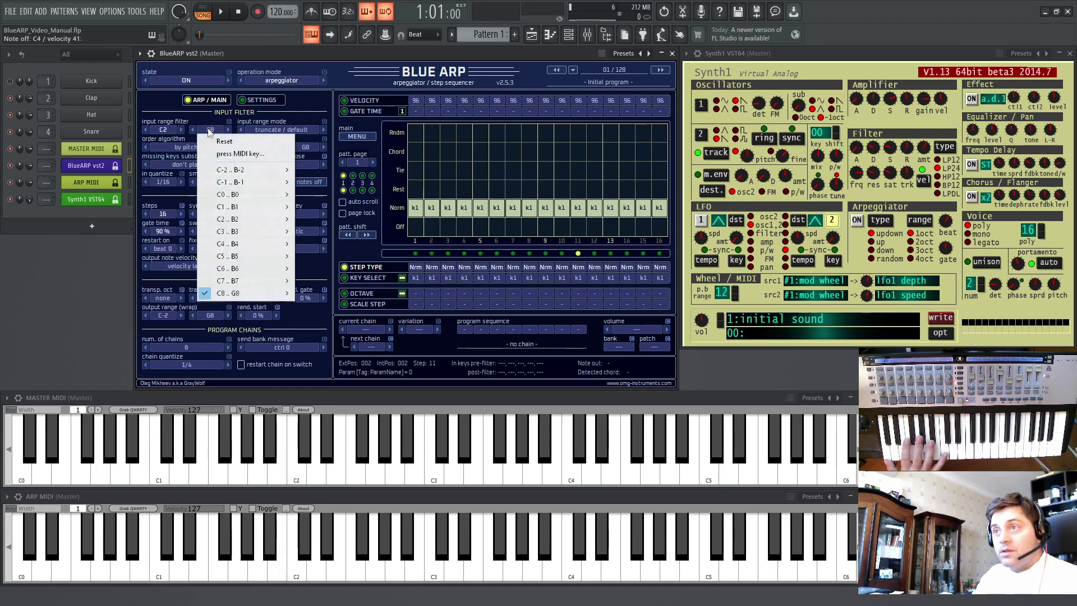
pyautogui.click(220, 154)
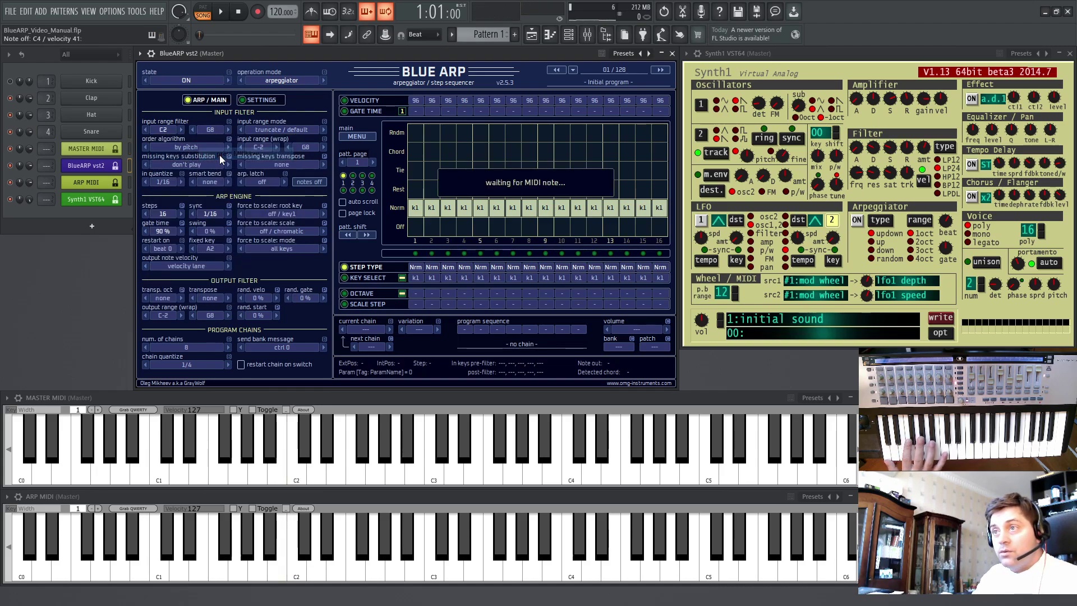
pyautogui.click(204, 130)
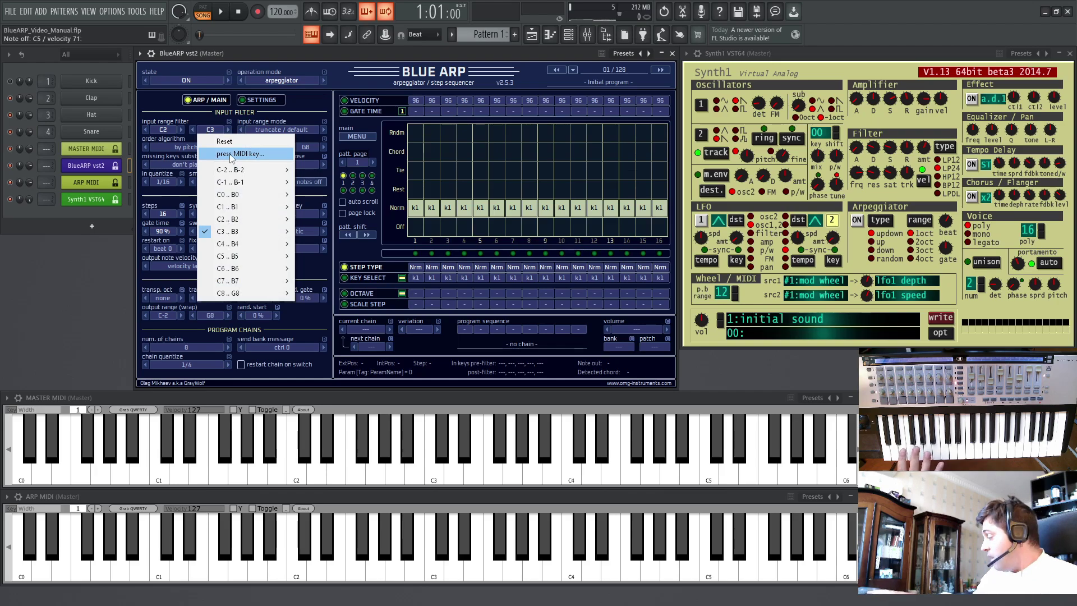
pyautogui.click(229, 154)
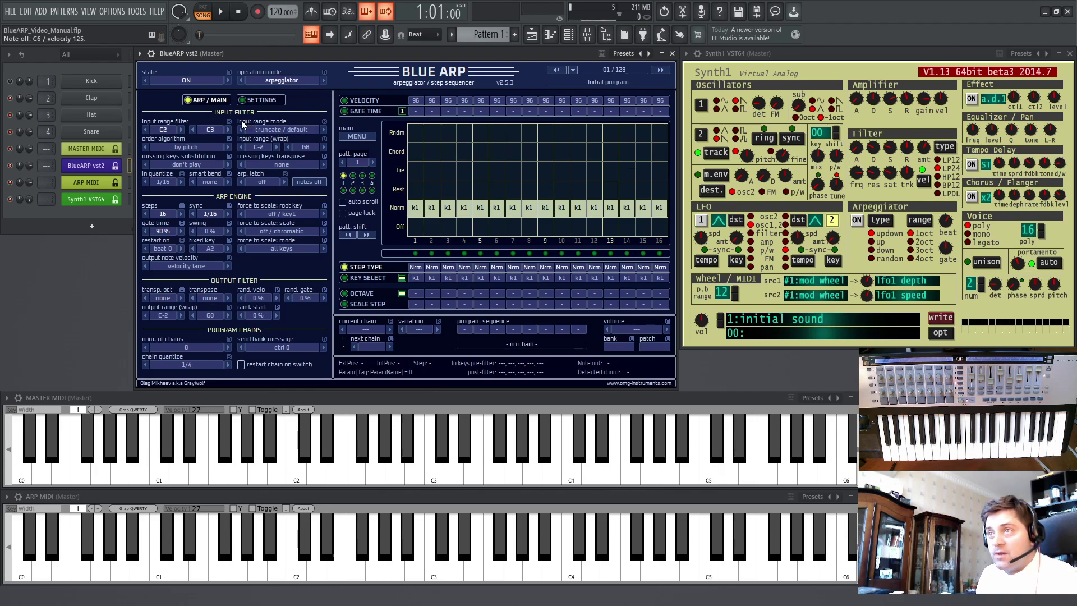
pyautogui.click(268, 133)
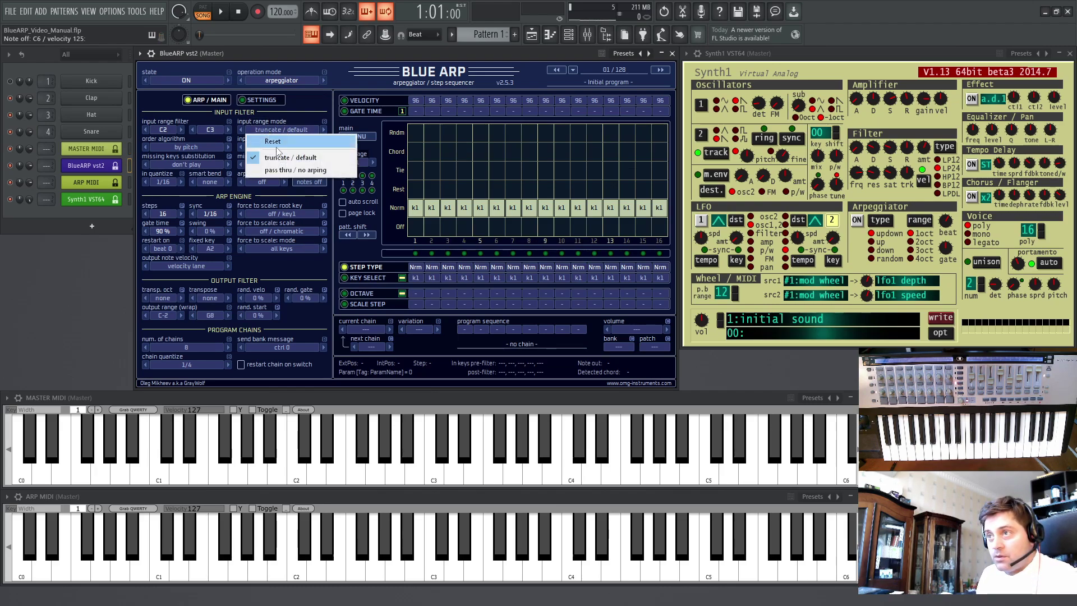
pyautogui.click(284, 172)
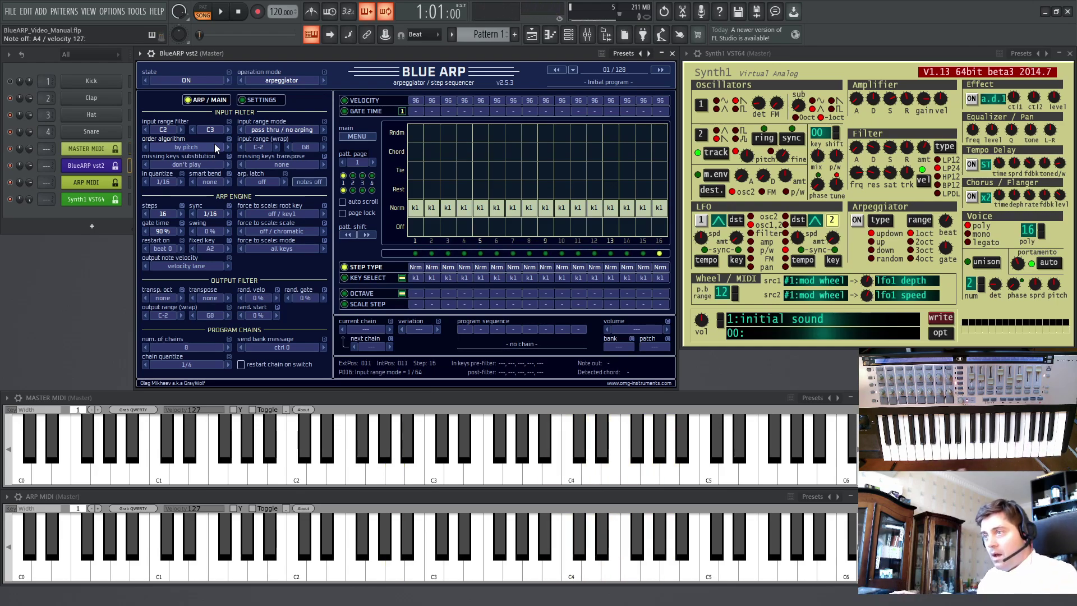
# - Set the octave of steps 2, 4, 8, 10, 14 and 16 to -1
pyautogui.click(360, 294)
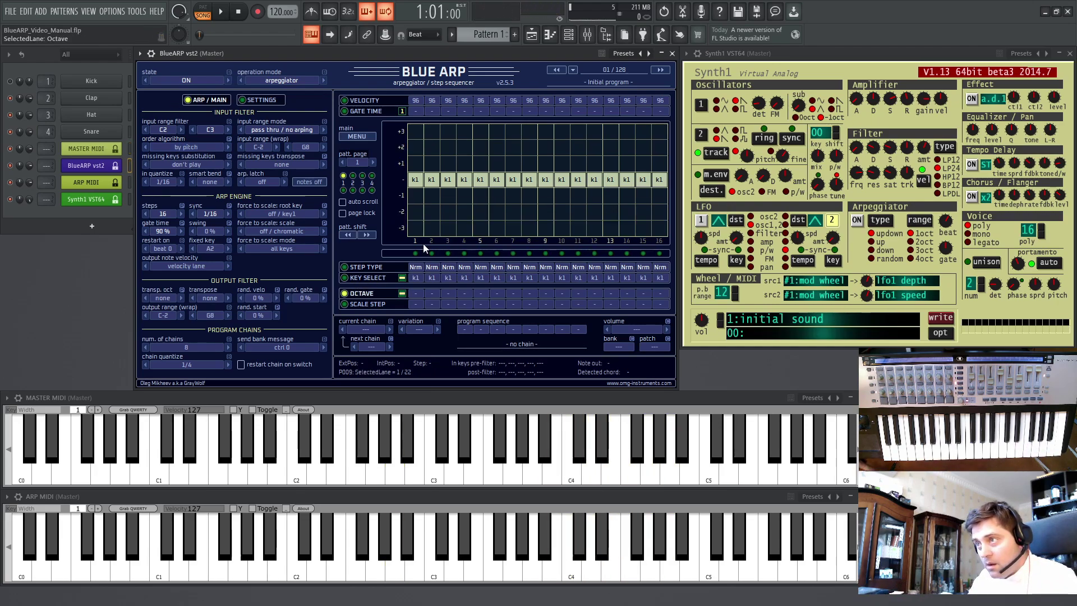
pyautogui.click(431, 195)
pyautogui.click(464, 195)
pyautogui.click(529, 195)
pyautogui.click(627, 195)
pyautogui.click(659, 195)
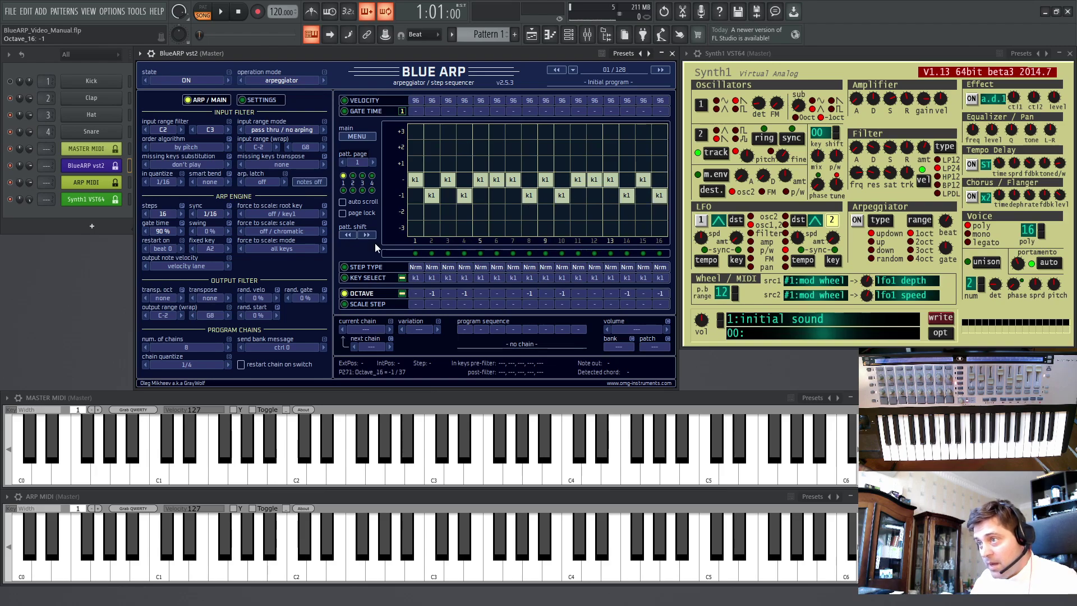
# - Set the step type of steps 3, 7, 12 and 15 to Off
pyautogui.click(363, 268)
pyautogui.click(447, 226)
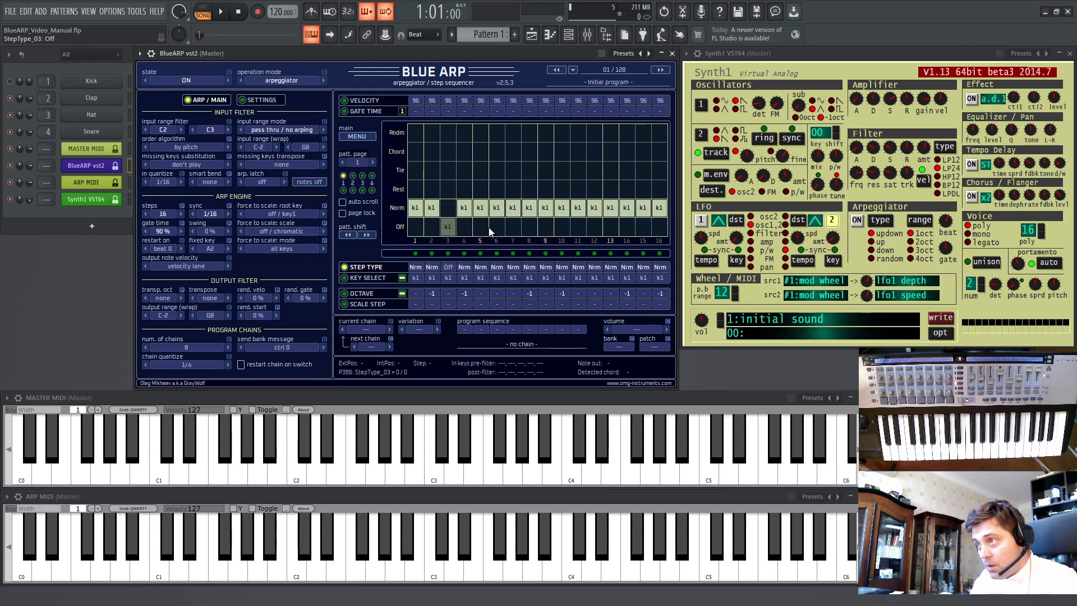
pyautogui.click(590, 226)
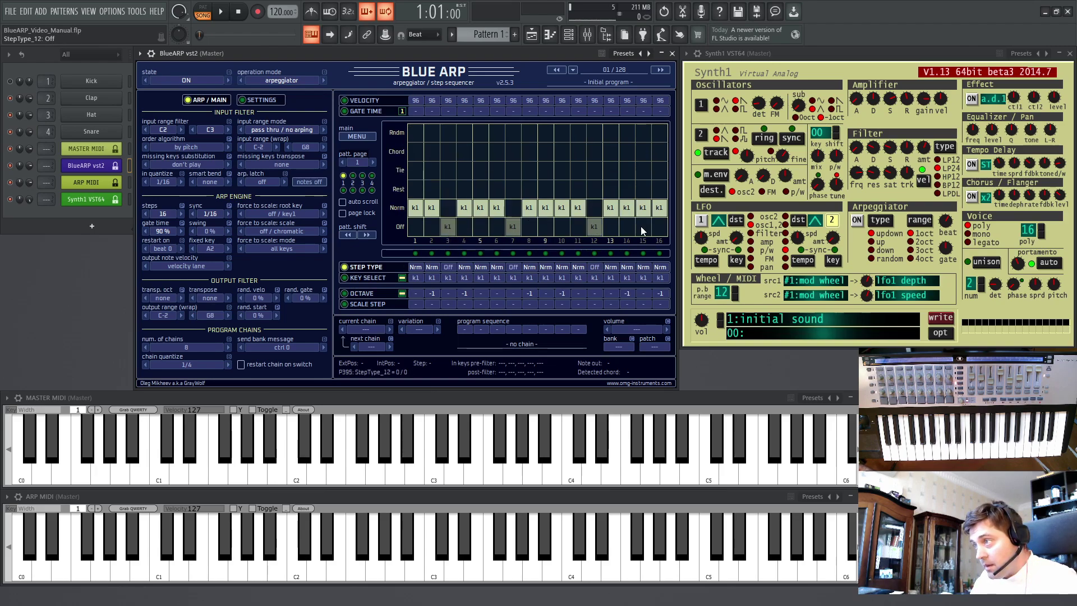
pyautogui.click(642, 226)
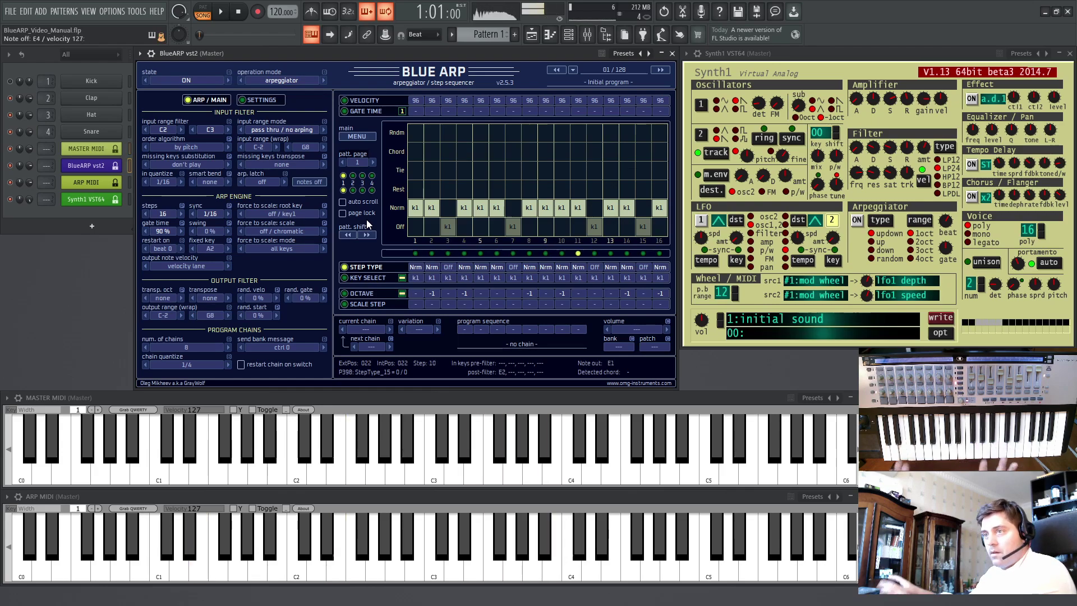
# - Restore the input range mode to truncate / default, and reset the input range filter limits to C-2 and G8
pyautogui.click(269, 132)
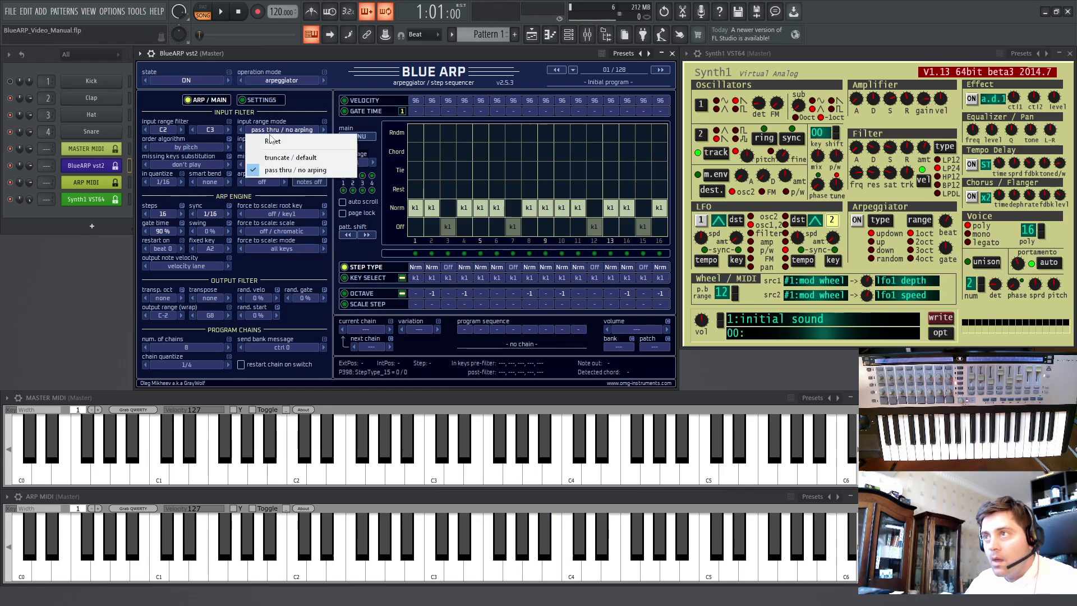
pyautogui.click(274, 152)
pyautogui.click(210, 129)
pyautogui.click(211, 138)
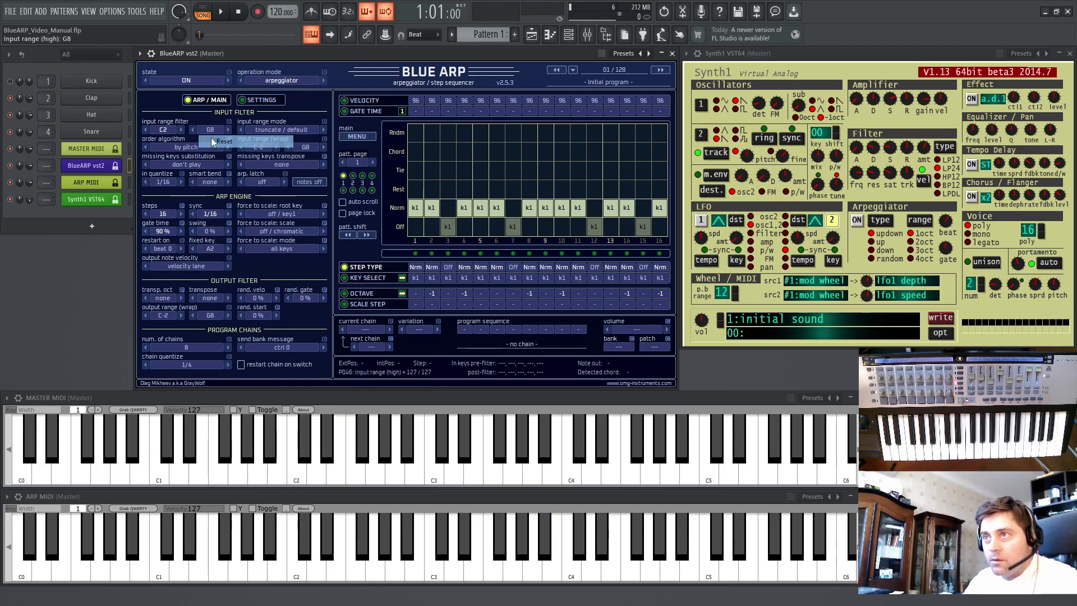
pyautogui.click(163, 129)
pyautogui.click(177, 141)
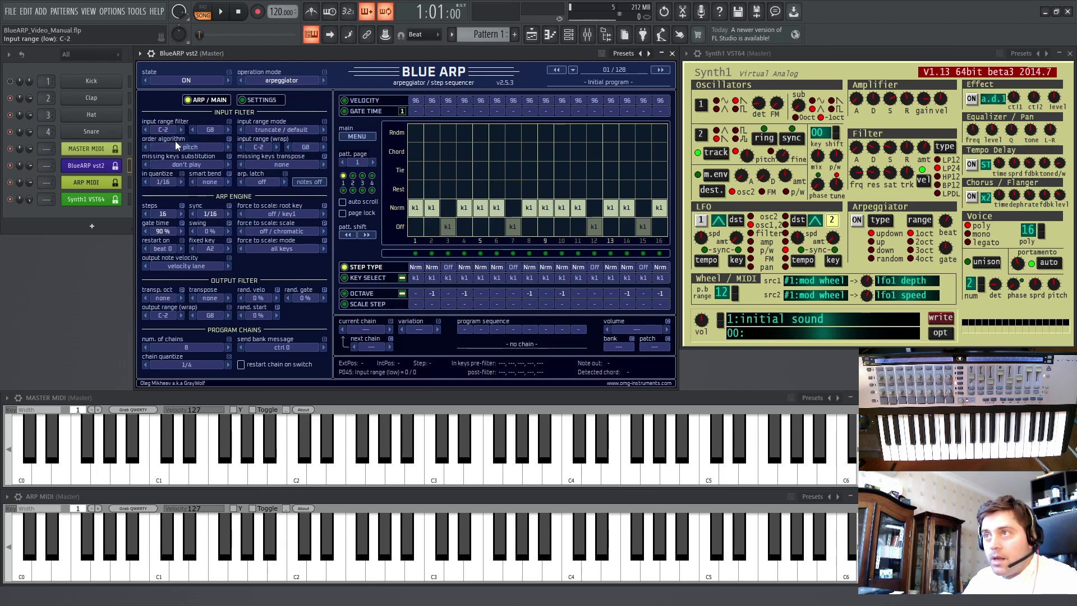
# - Set the input range (wrap) limits to C3 and C4 by learning both from MIDI keys
pyautogui.click(261, 148)
pyautogui.click(274, 170)
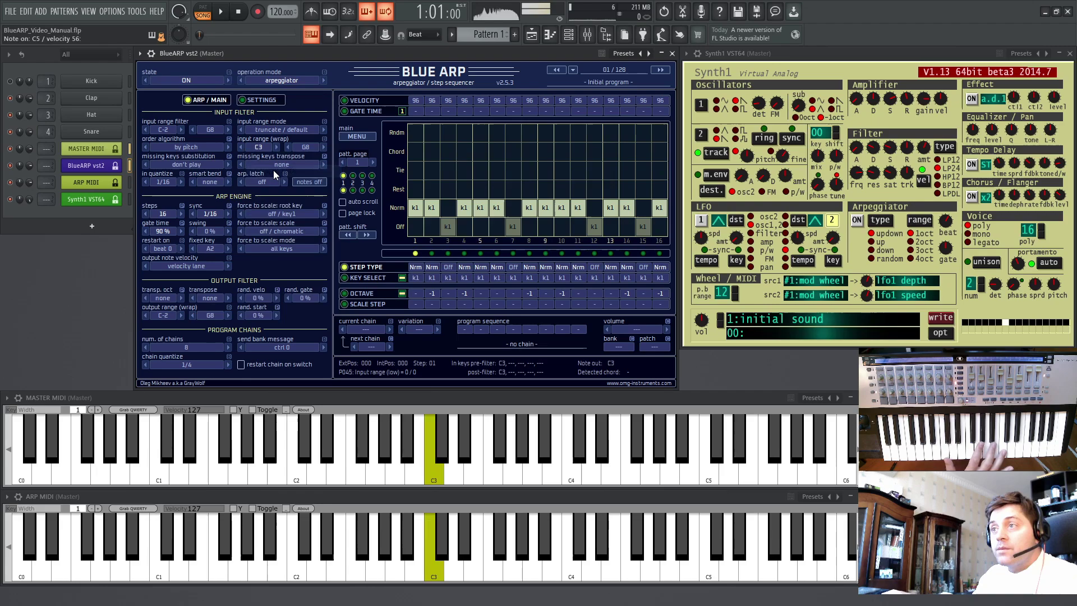
pyautogui.click(305, 144)
pyautogui.click(330, 171)
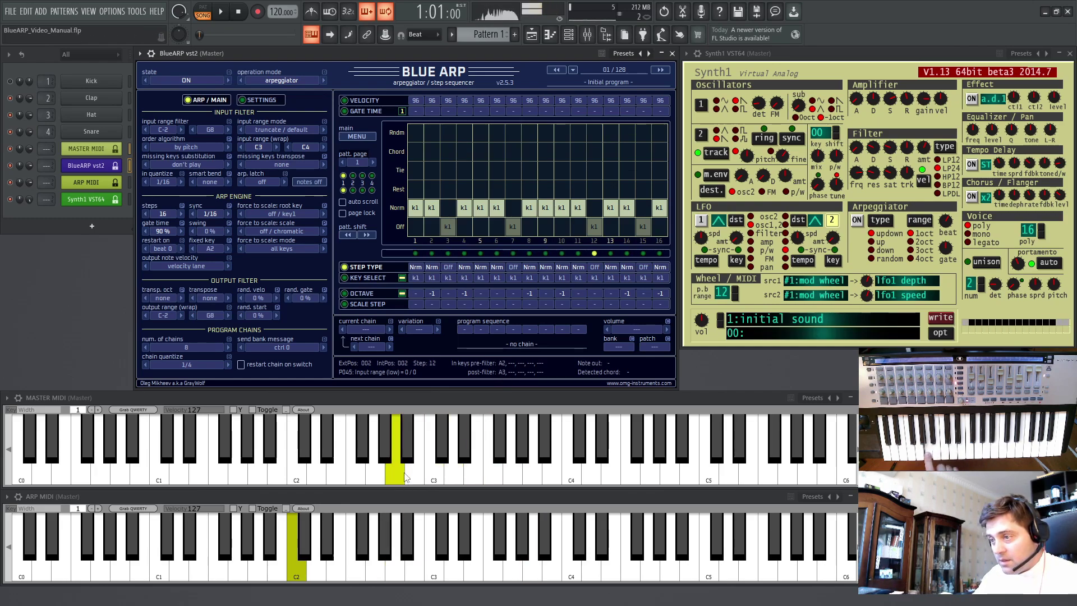
# - Set the step type of all 16 steps to Norm and clear the octave shift of every step
pyautogui.moveTo(446, 208); pyautogui.dragTo(664, 209)
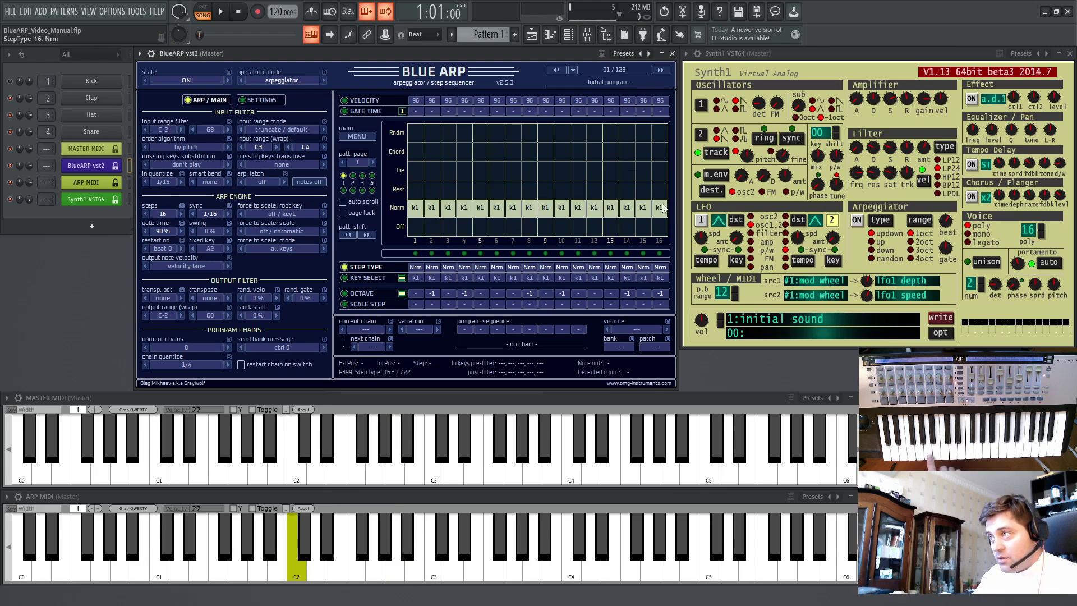
pyautogui.click(362, 293)
pyautogui.moveTo(426, 193)
pyautogui.mouseDown()
pyautogui.moveTo(443, 180)
pyautogui.moveTo(649, 180)
pyautogui.mouseUp()
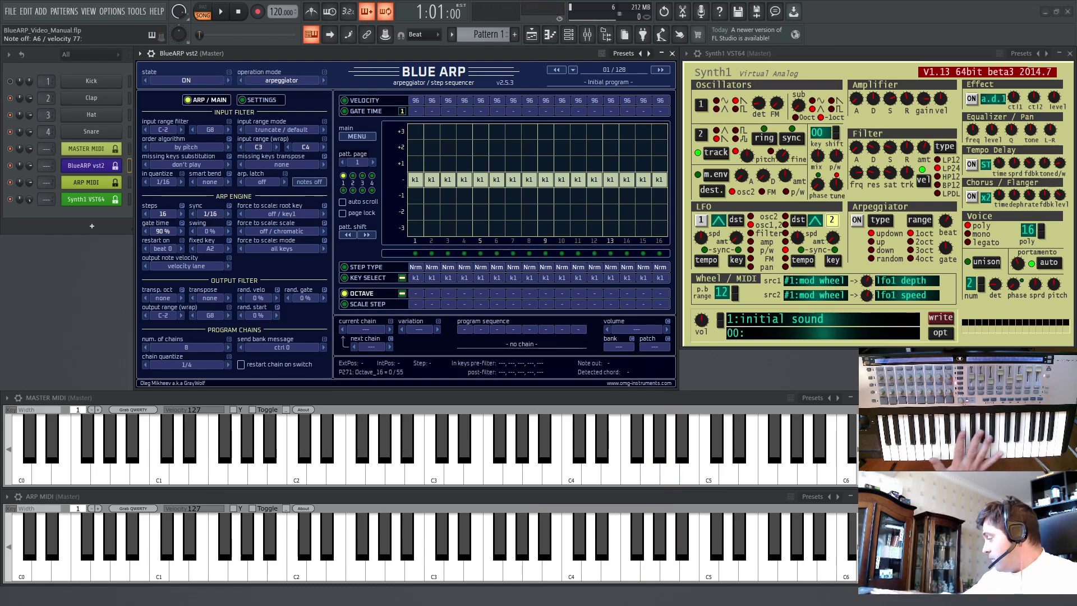
# - Reset the input range (wrap) limits to C-2 and G8
pyautogui.rightClick(257, 146)
pyautogui.click(274, 161)
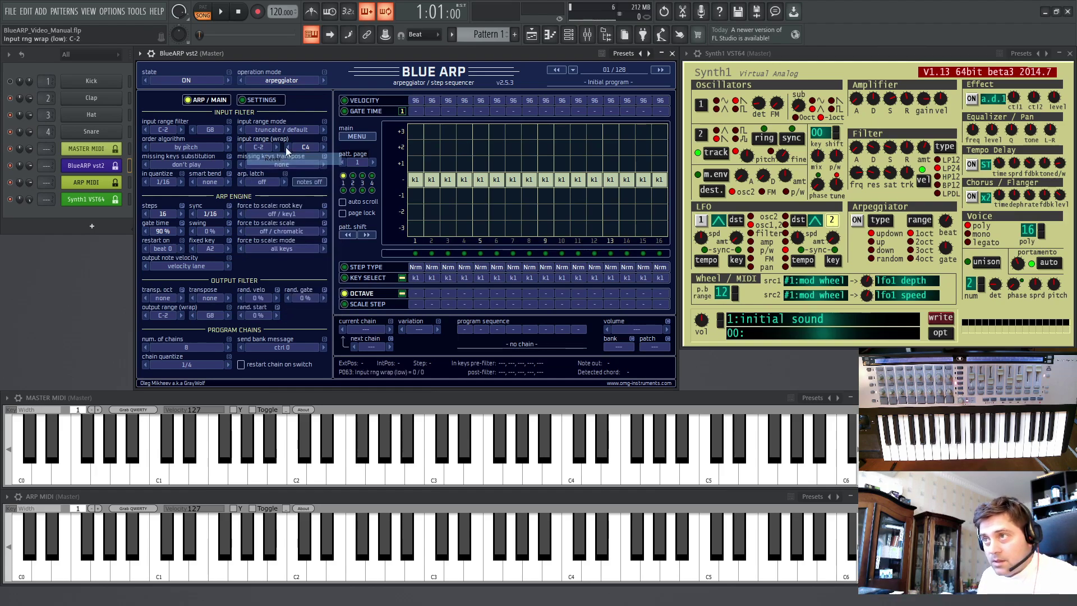
pyautogui.rightClick(305, 147)
pyautogui.click(308, 158)
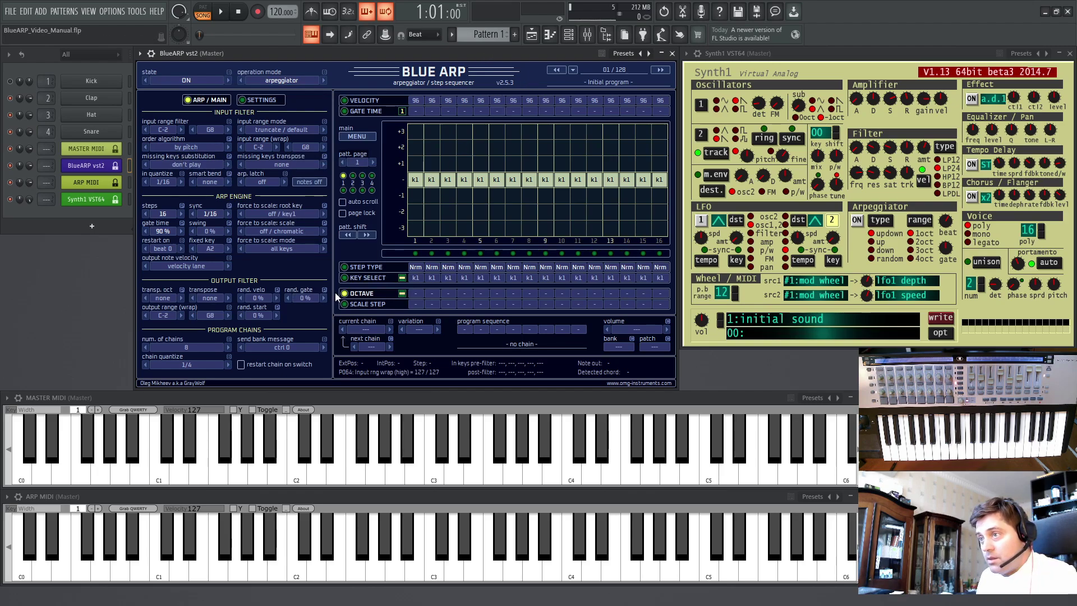
# - Draw a repeating k1, k2, k3, k4 key select pattern across all 16 steps
pyautogui.click(370, 278)
pyautogui.click(437, 180)
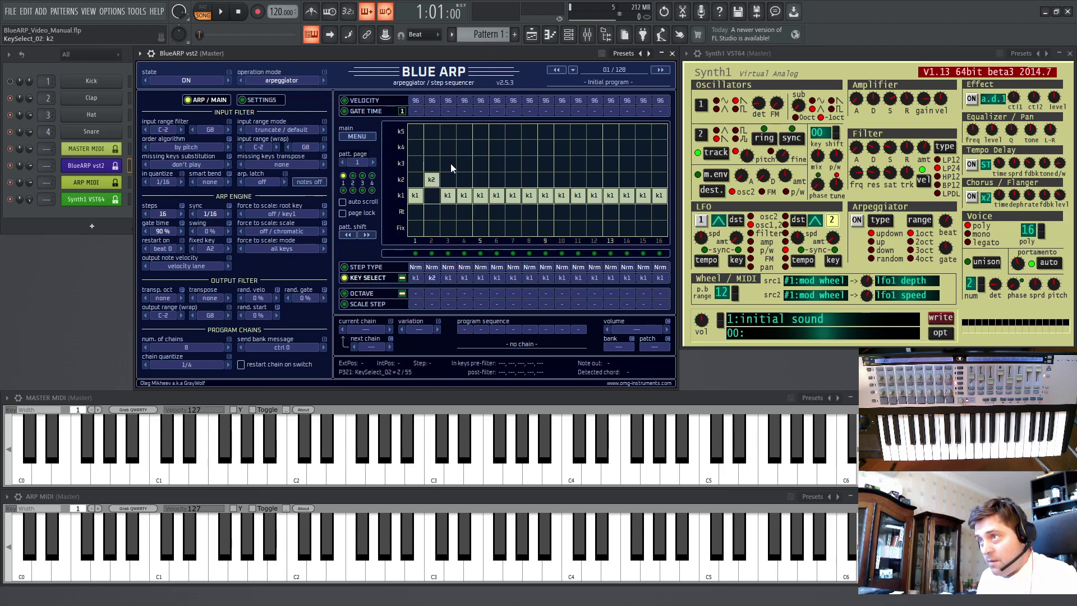
pyautogui.click(450, 163)
pyautogui.click(464, 147)
pyautogui.click(498, 180)
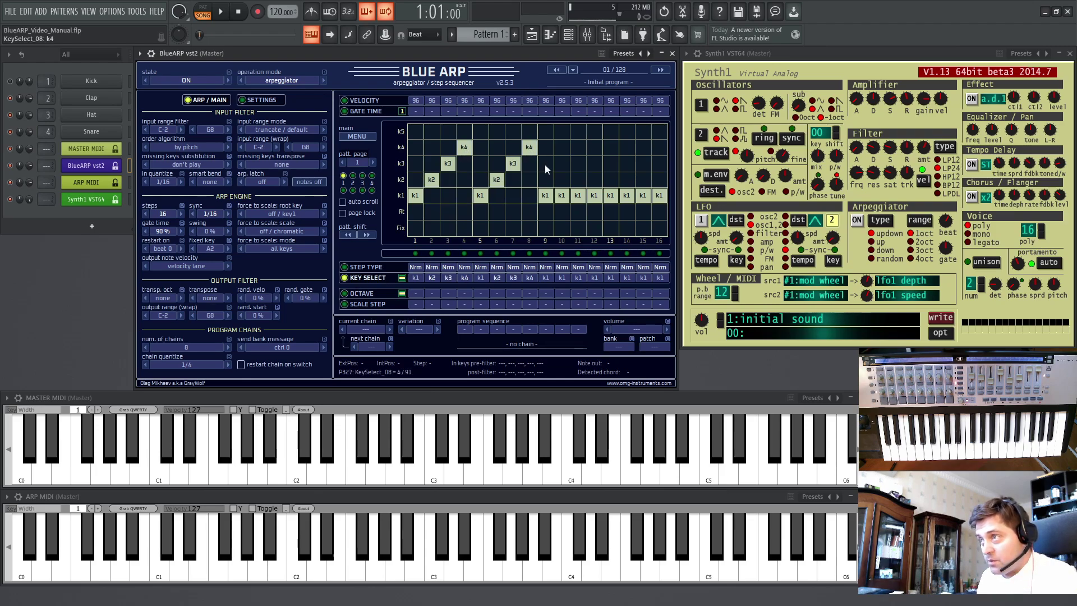
pyautogui.click(561, 180)
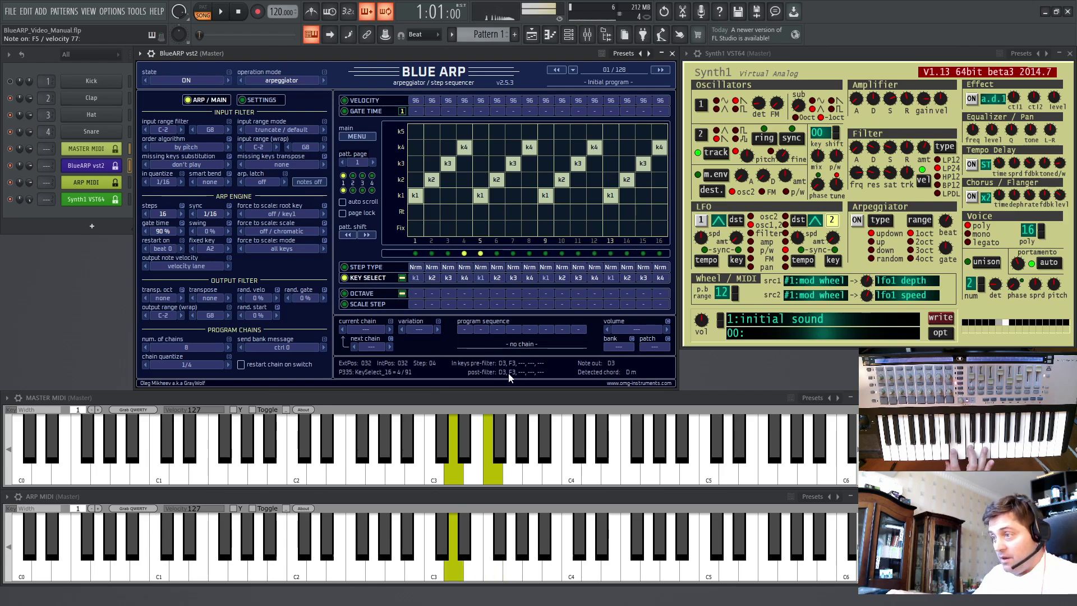
# - Try the first key, last key and cyclic modes of missing keys substitution in turn
pyautogui.click(180, 164)
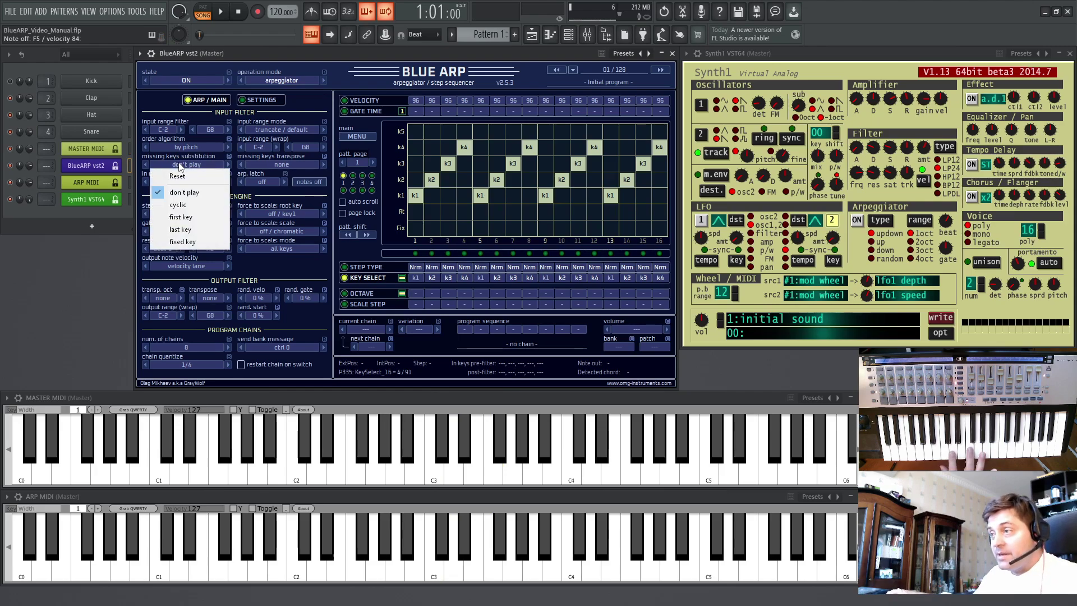
pyautogui.click(187, 218)
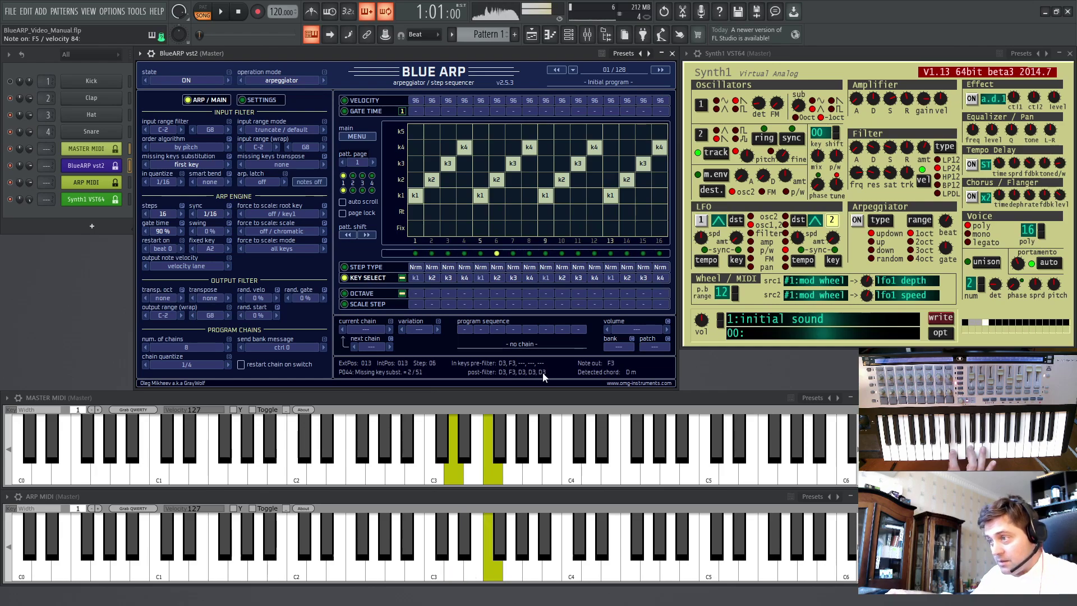
pyautogui.click(187, 165)
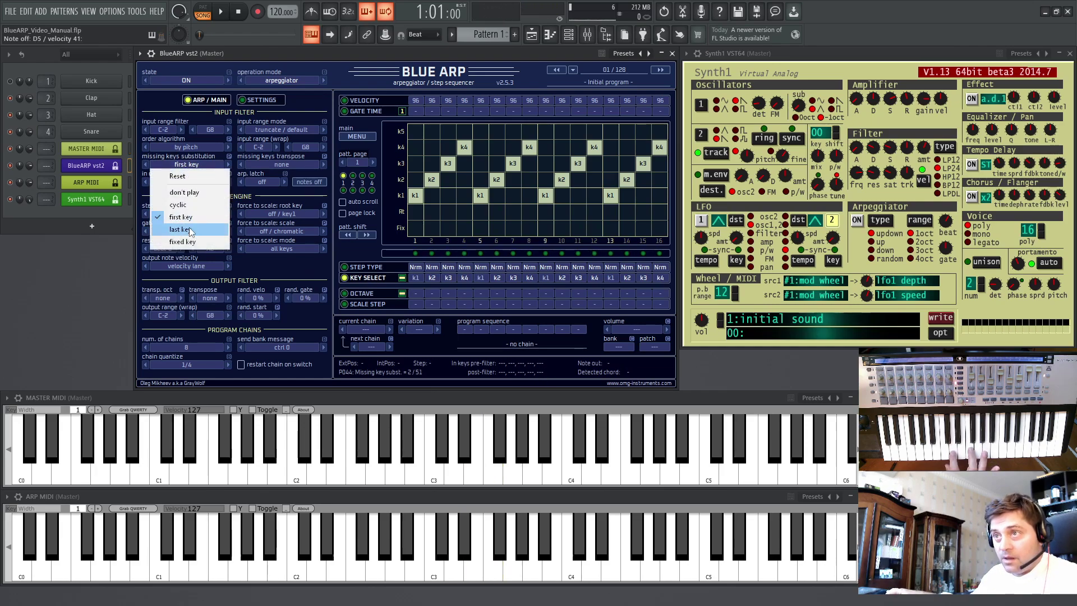
pyautogui.click(189, 230)
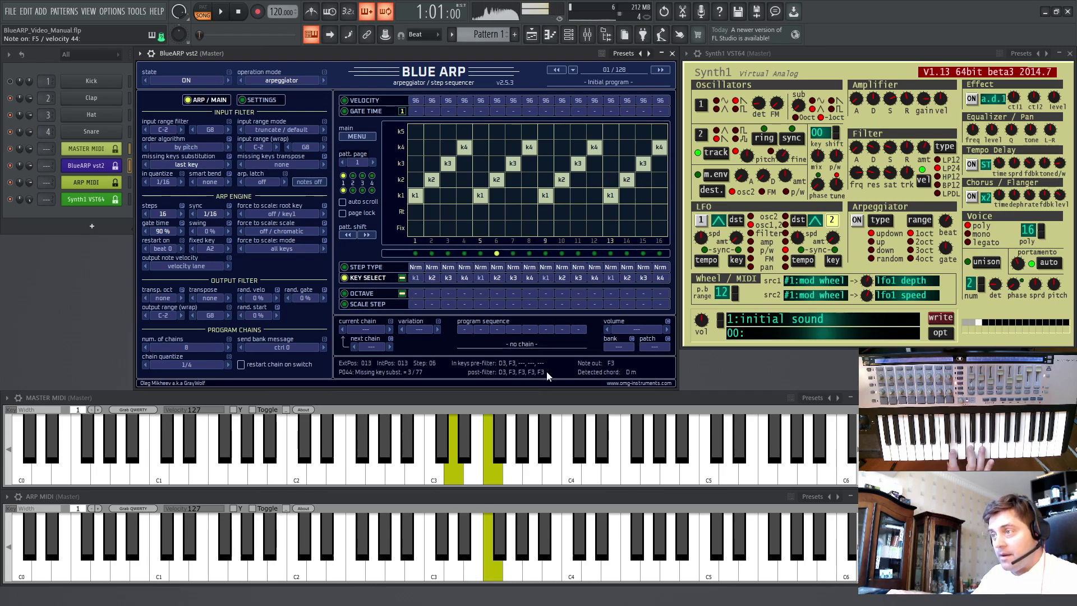
pyautogui.click(185, 165)
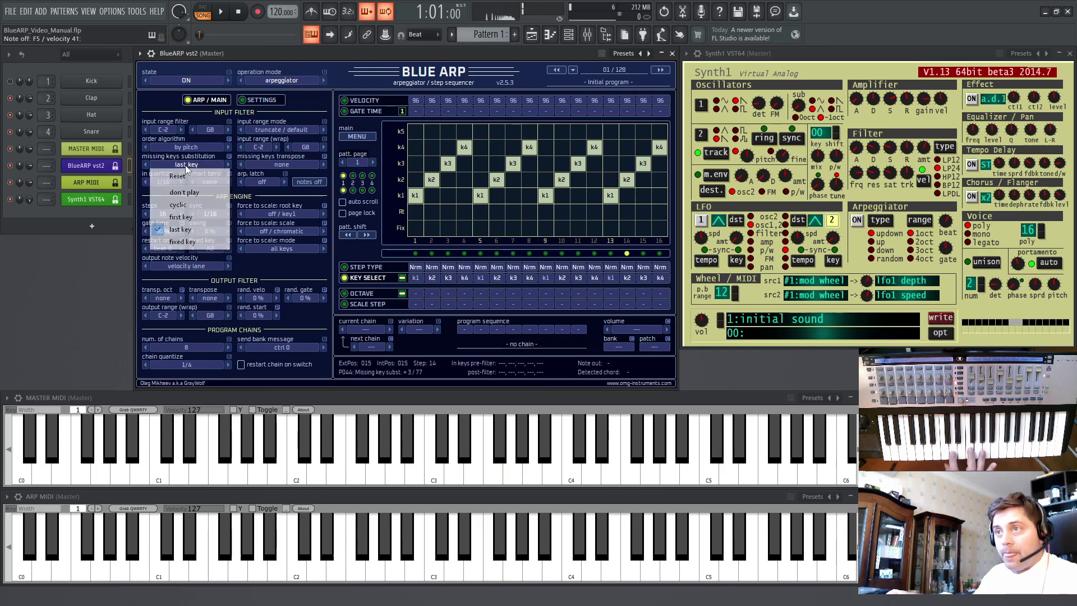
pyautogui.click(186, 211)
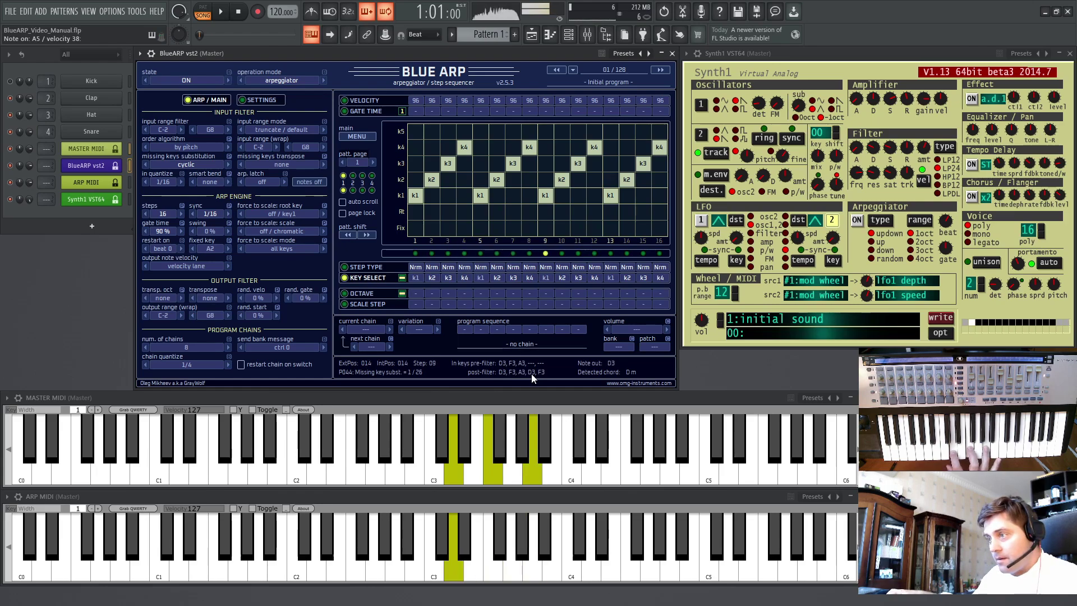
# - Try the fixed key mode of missing keys substitution, and return the parameter to don't play
pyautogui.click(177, 164)
pyautogui.click(183, 241)
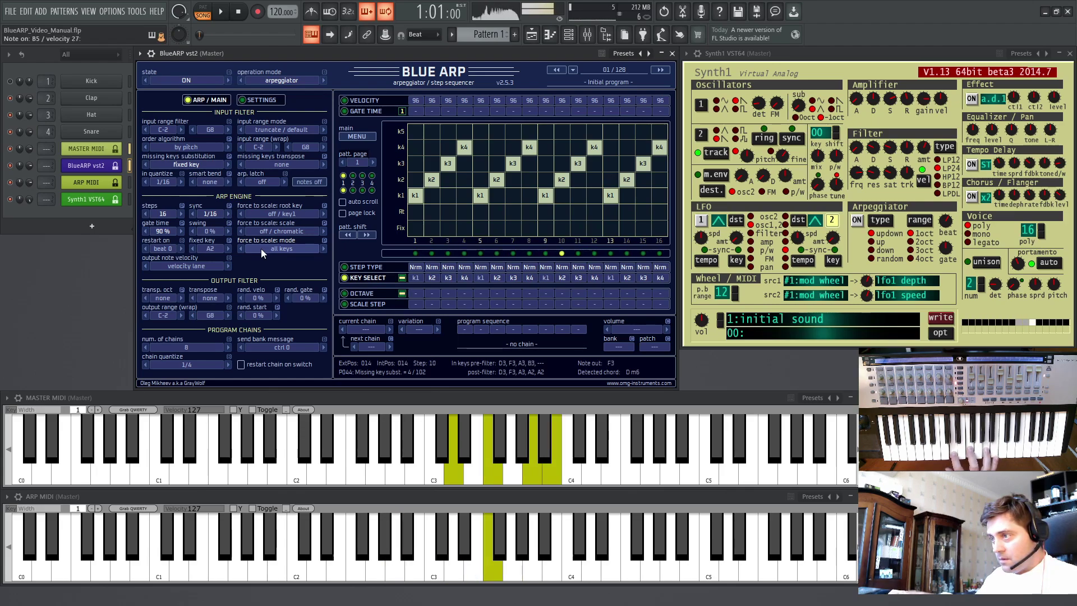
pyautogui.click(180, 164)
pyautogui.click(190, 194)
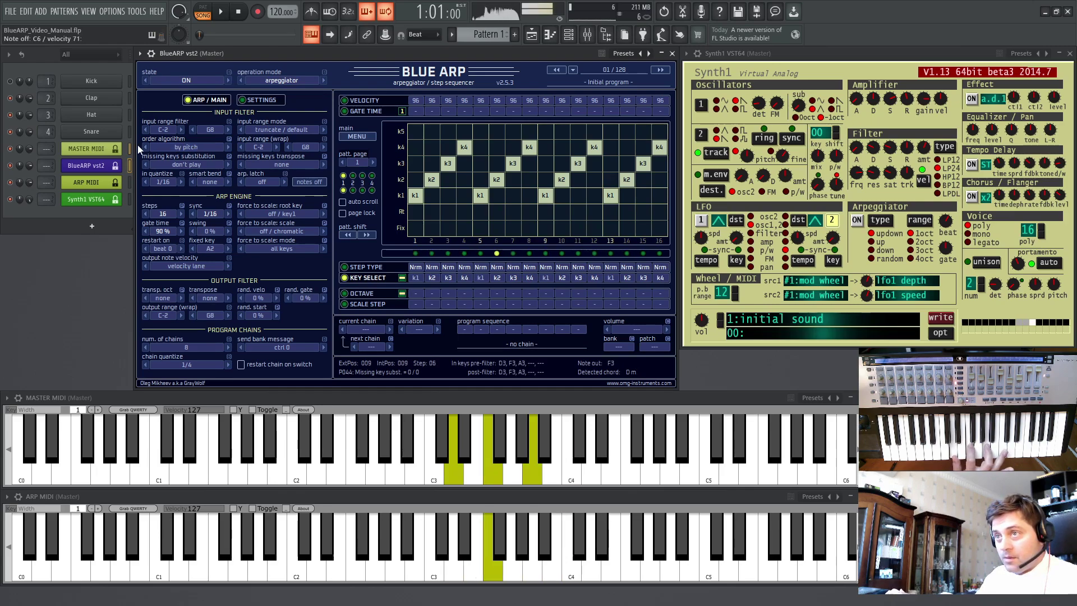
# - Switch the order algorithm to by pitch desc., and from there to as played
pyautogui.click(177, 149)
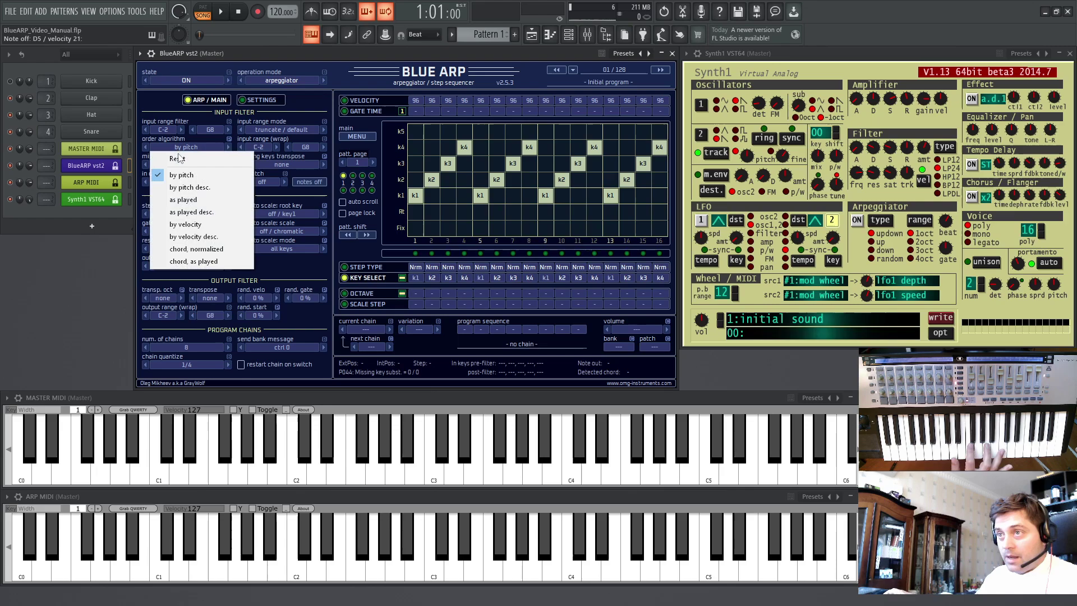
pyautogui.click(189, 187)
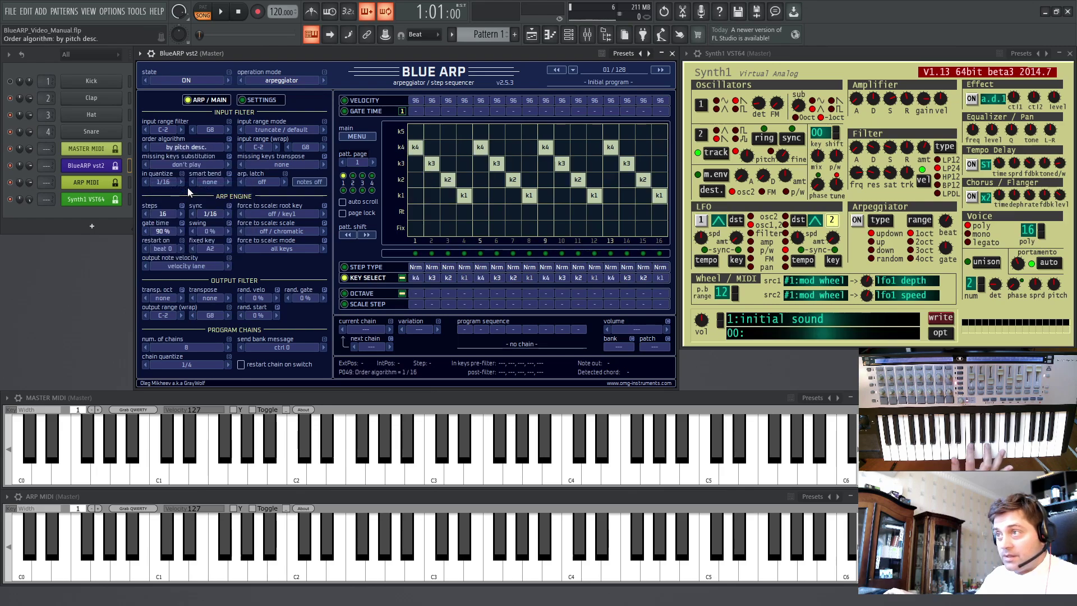
pyautogui.click(187, 149)
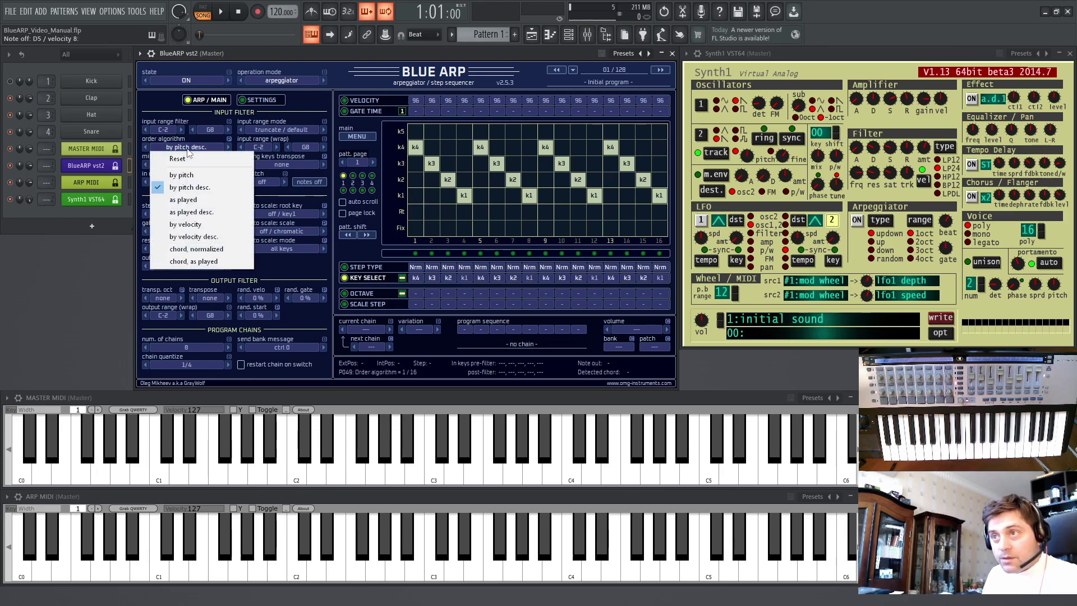
pyautogui.click(194, 200)
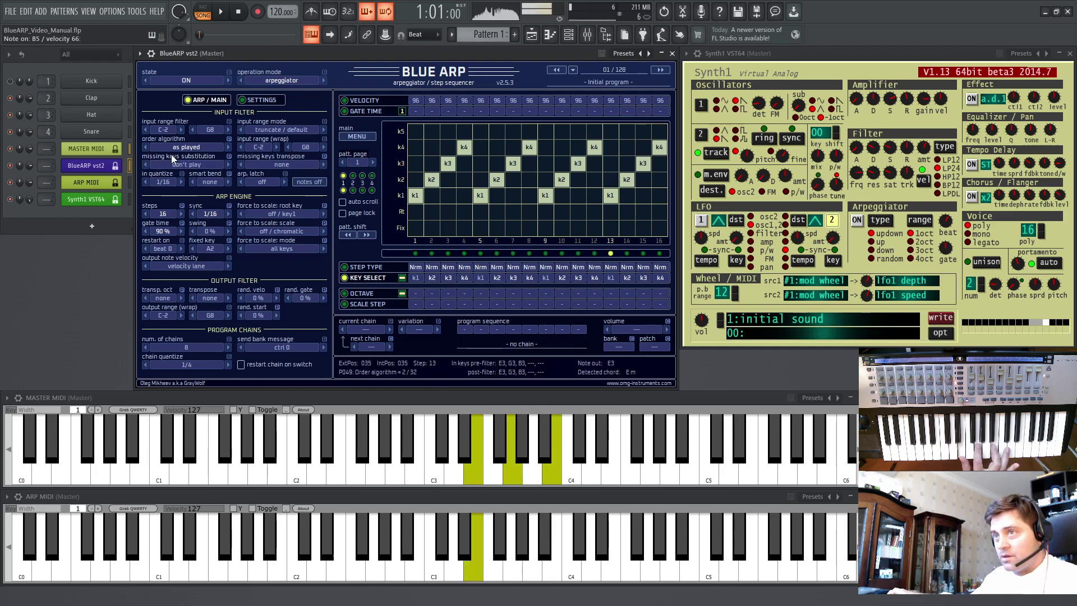
# - Switch the order algorithm to by velocity, and from there to as played desc
pyautogui.click(185, 147)
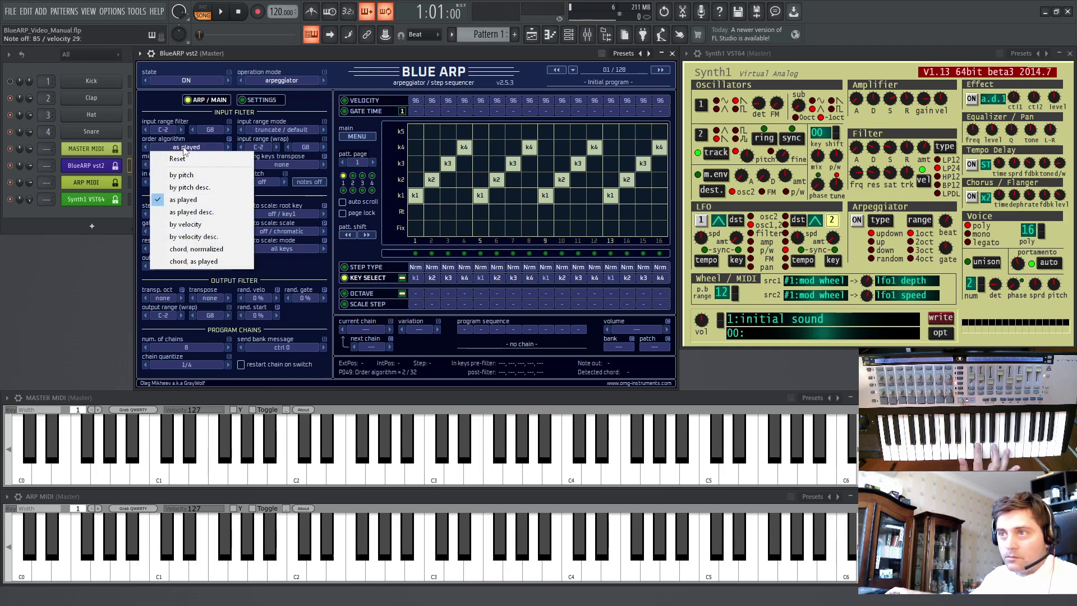
pyautogui.click(197, 225)
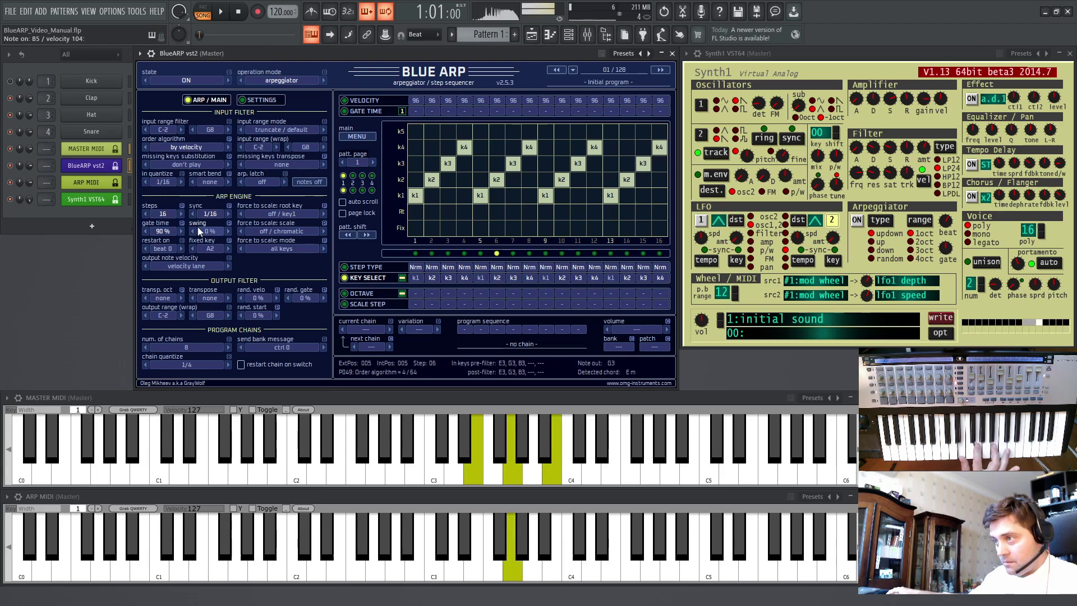
pyautogui.click(180, 148)
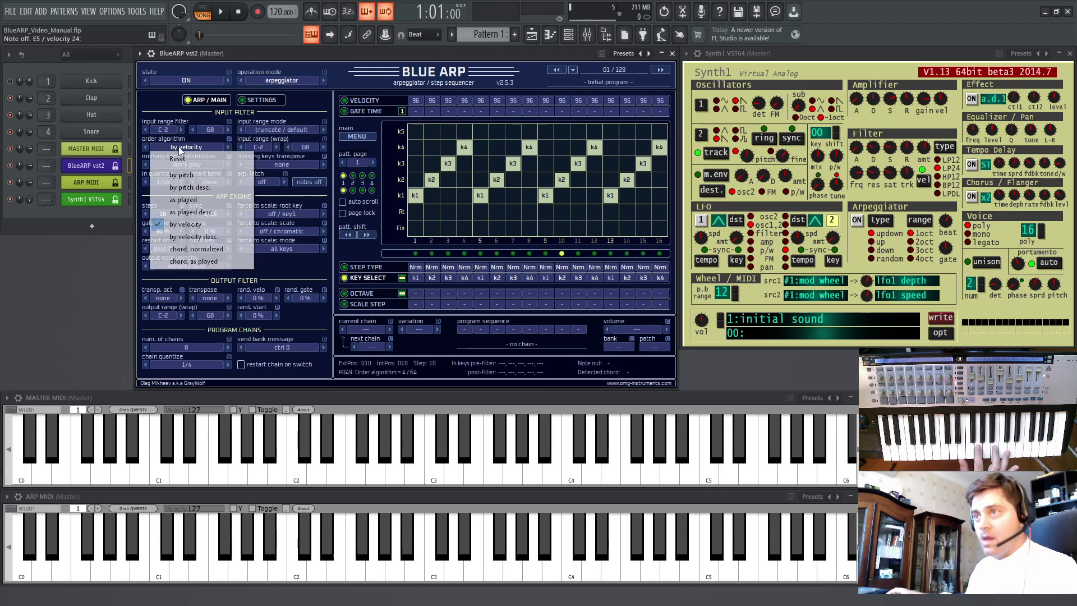
pyautogui.click(189, 212)
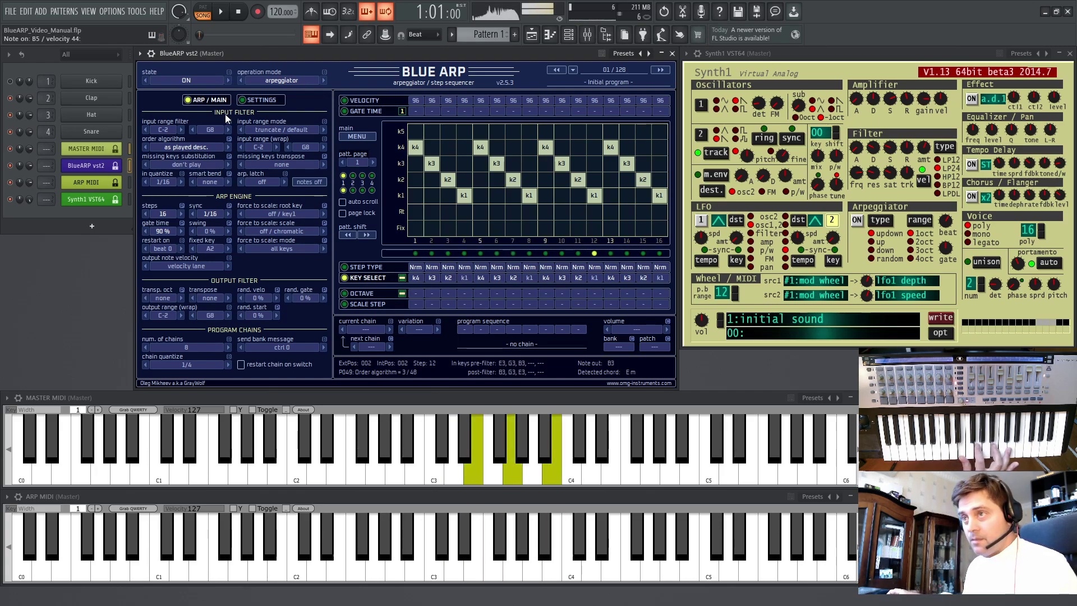
# - Switch the order algorithm to by velocity, and from there to by velocity desc
pyautogui.click(185, 147)
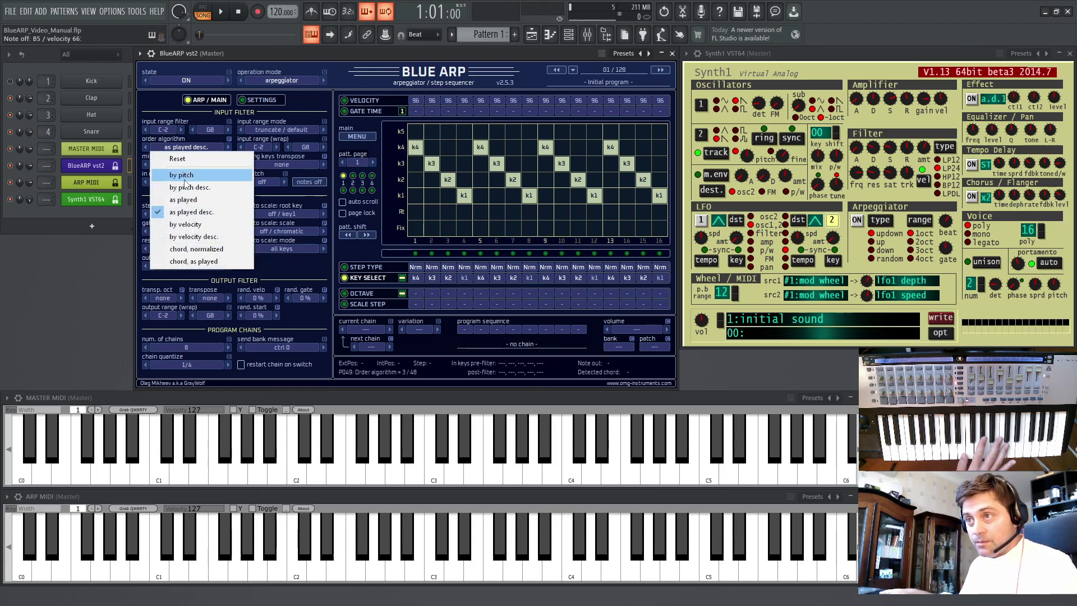
pyautogui.click(202, 224)
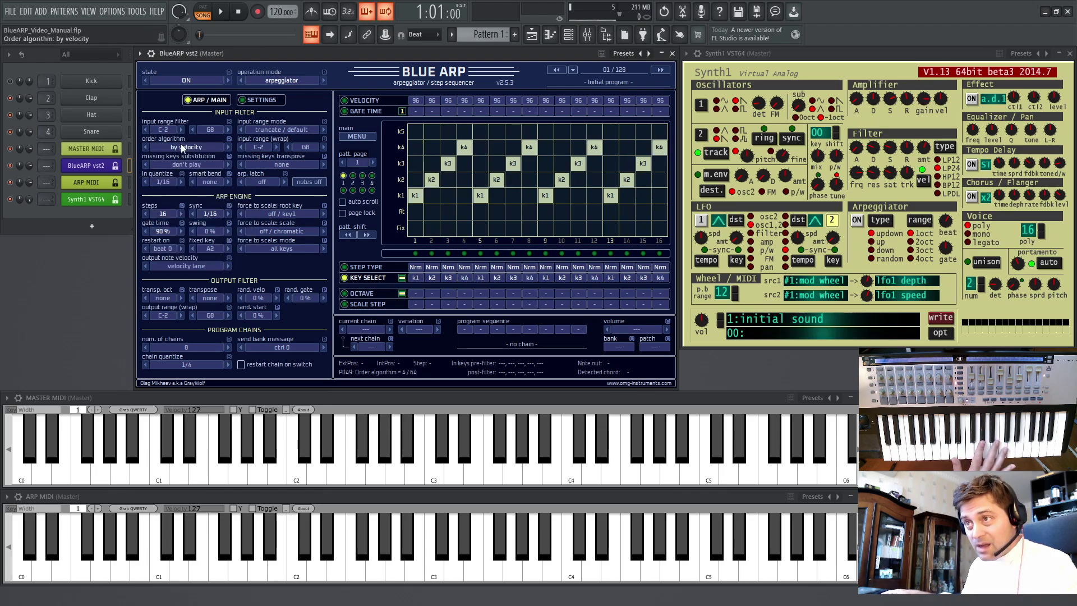
pyautogui.click(176, 146)
pyautogui.click(177, 237)
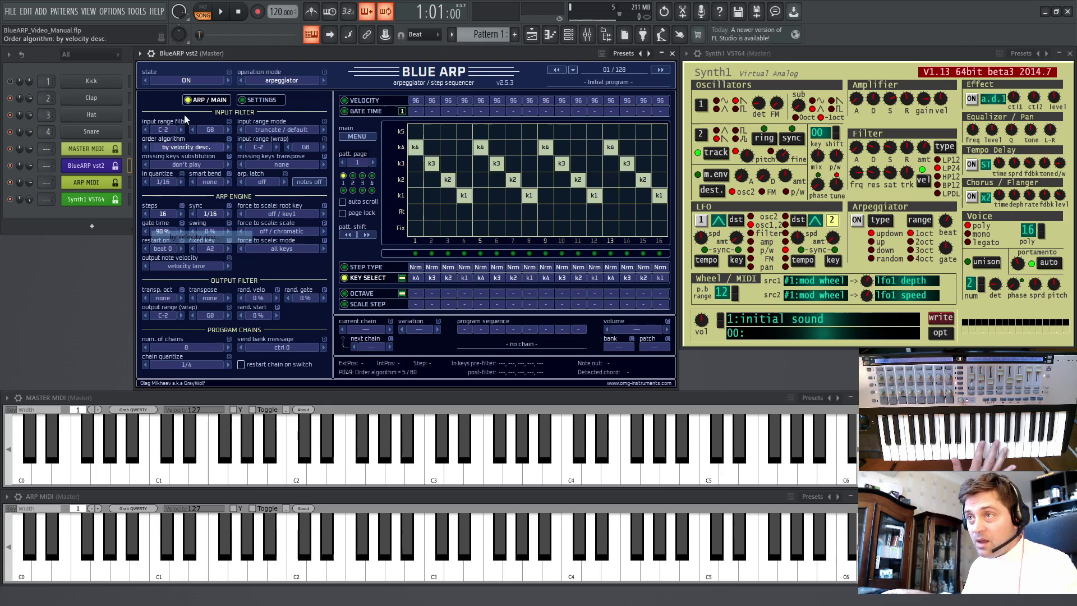
# - Set the order algorithm to chord, normalized and redraw the key select lane as a repeating k1, k2, k3 pattern across all 16 steps
pyautogui.click(193, 147)
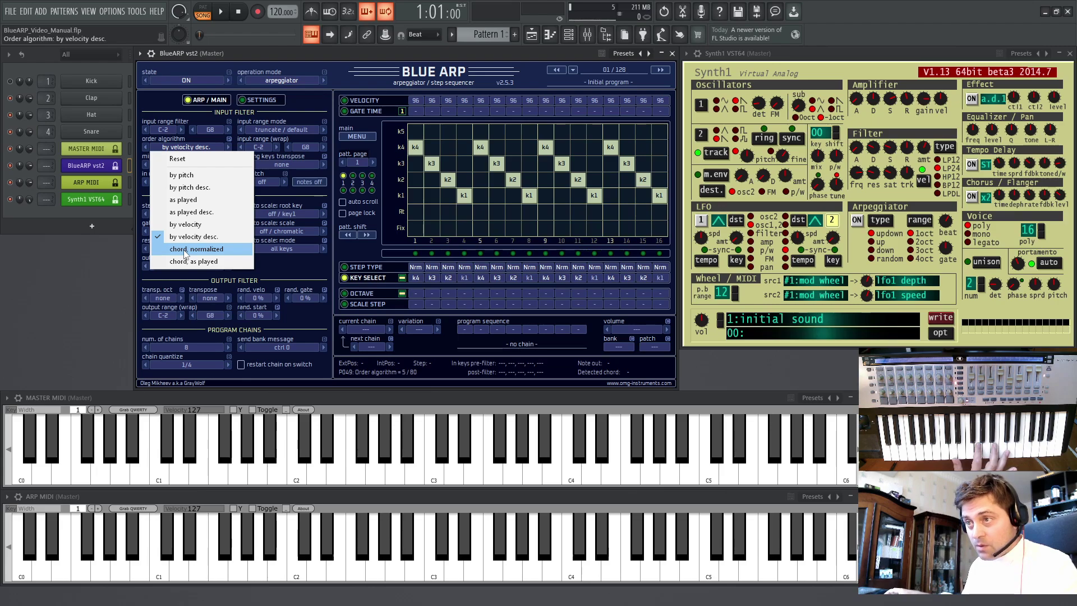
pyautogui.click(185, 250)
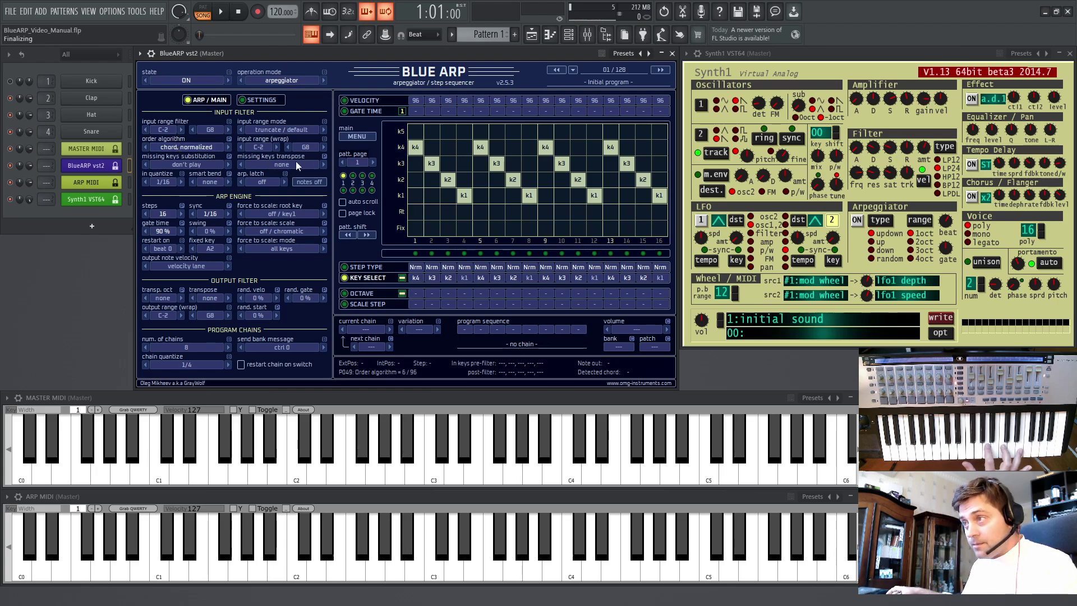
pyautogui.moveTo(420, 201); pyautogui.dragTo(431, 183)
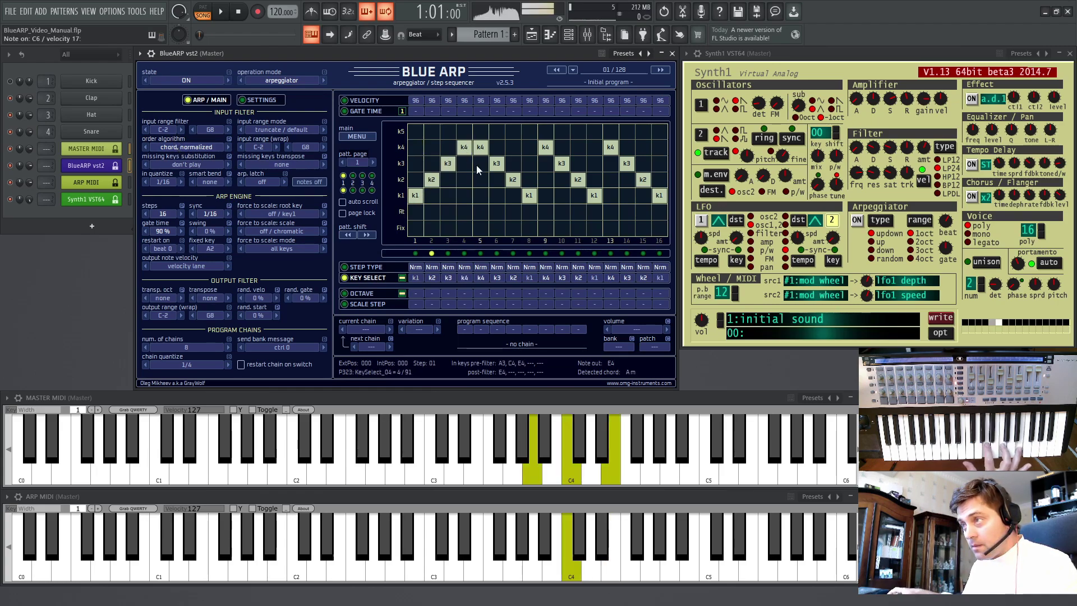
pyautogui.moveTo(477, 180)
pyautogui.mouseDown()
pyautogui.moveTo(506, 200)
pyautogui.moveTo(545, 163)
pyautogui.moveTo(585, 166)
pyautogui.moveTo(608, 193)
pyautogui.moveTo(641, 164)
pyautogui.mouseUp()
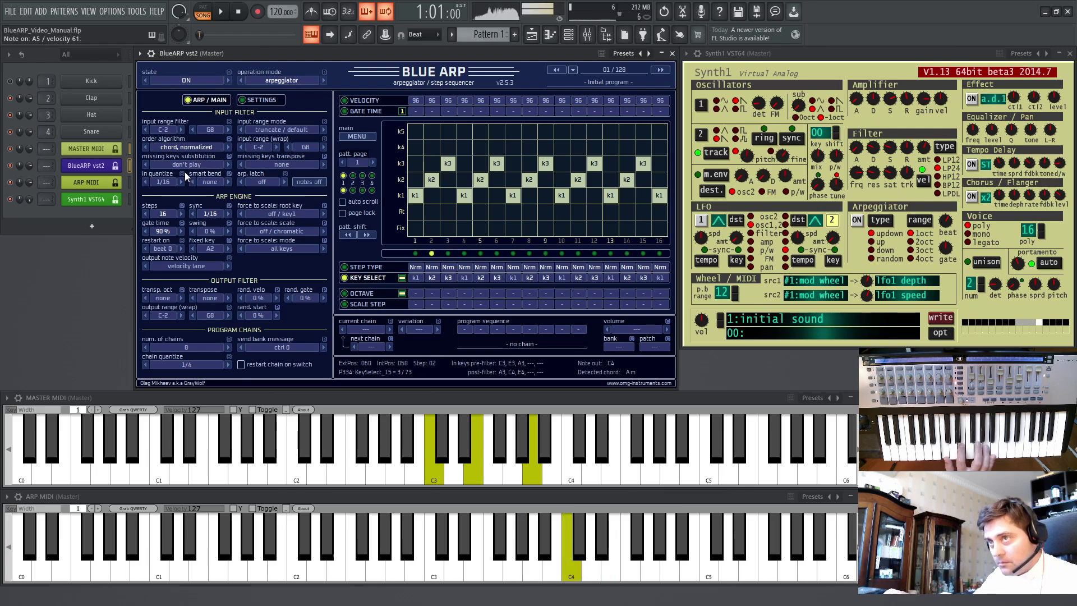
# - Set the order algorithm to chord, as played, and switch the missing keys substitution to cyclic and back to don't play
pyautogui.click(181, 148)
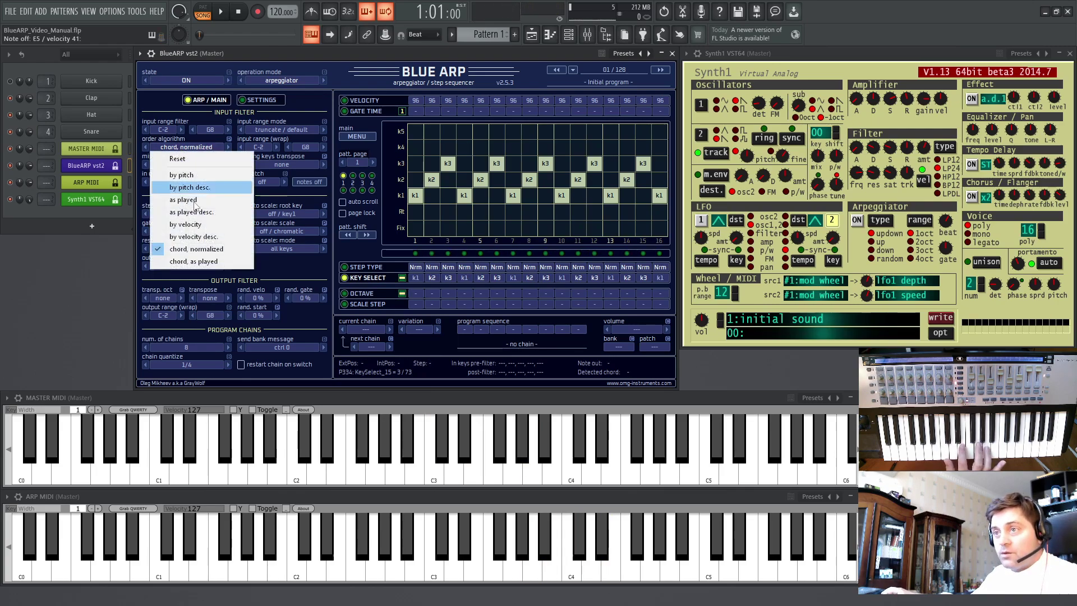
pyautogui.click(194, 261)
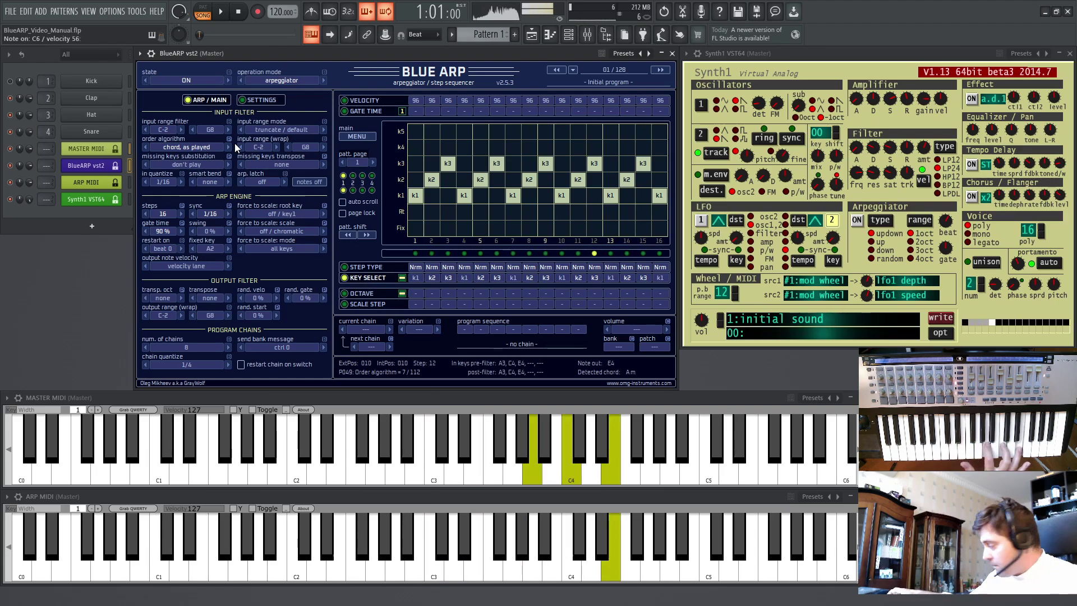
pyautogui.click(185, 164)
pyautogui.rightClick(185, 164)
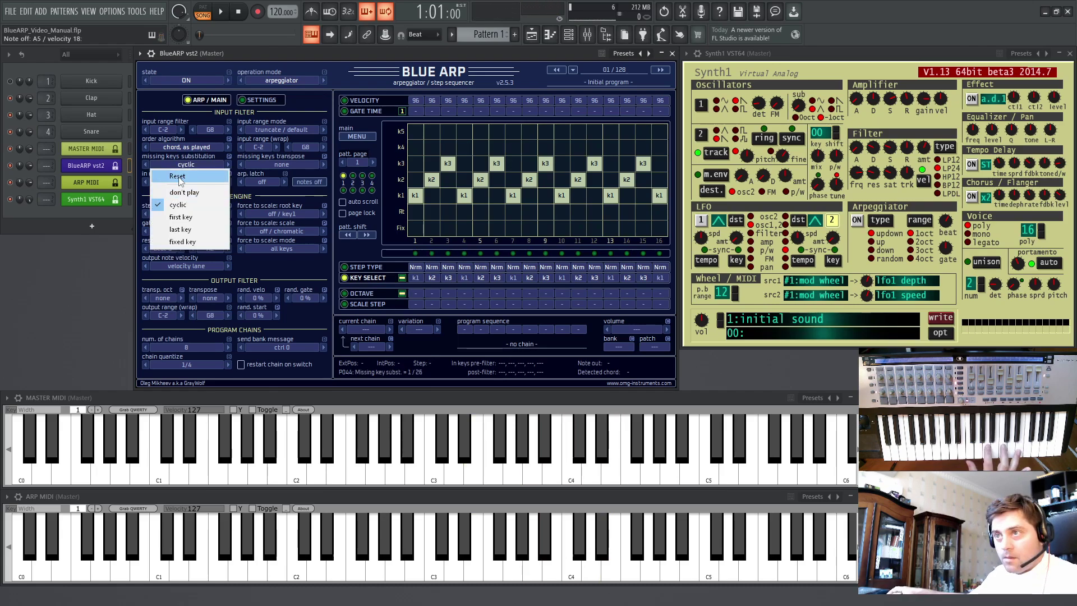
pyautogui.click(217, 178)
# - Set the order algorithm to by pitch and the missing keys substitution to first key
pyautogui.click(185, 147)
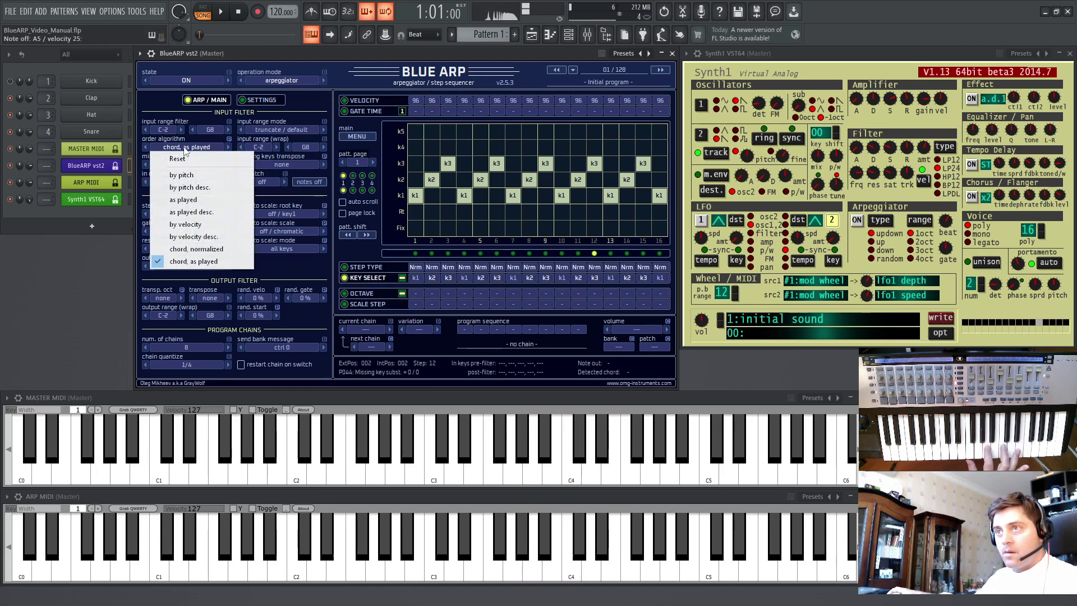
pyautogui.click(181, 177)
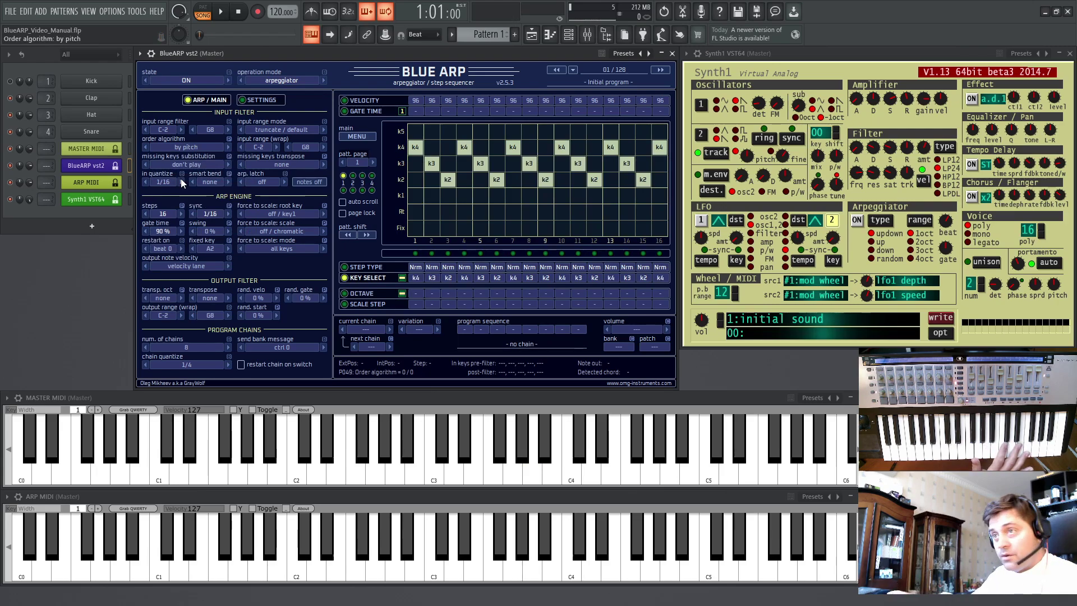
pyautogui.click(180, 148)
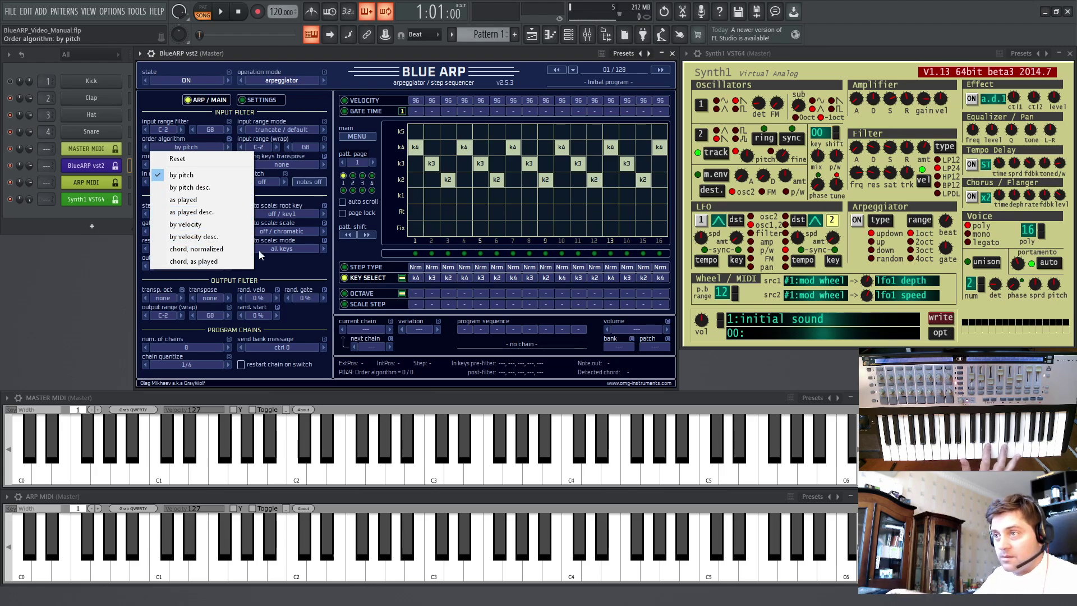
pyautogui.click(186, 175)
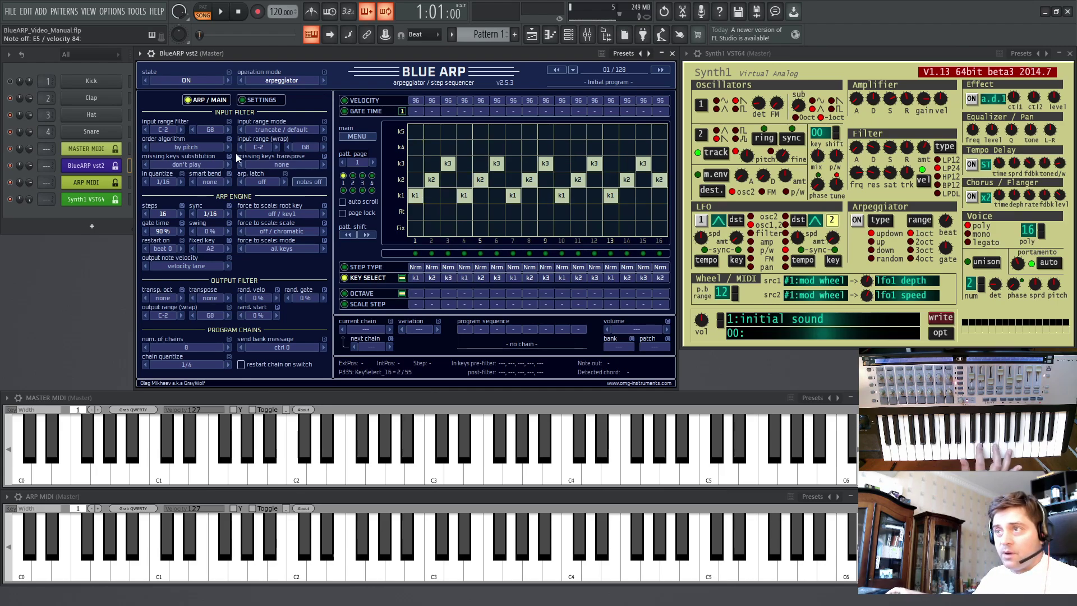
pyautogui.click(177, 163)
pyautogui.click(181, 216)
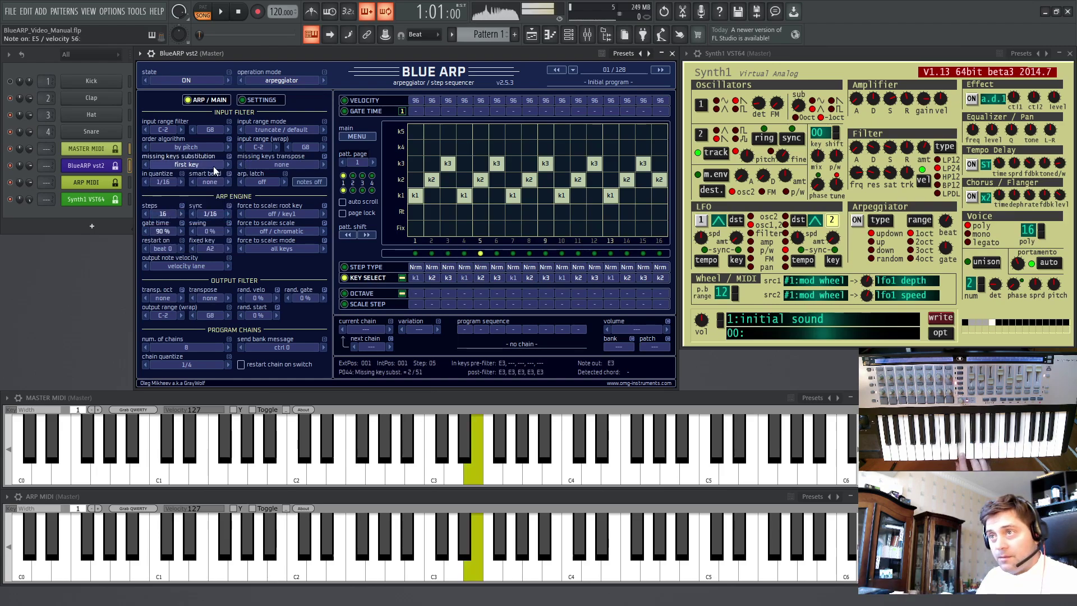
# - Switch the missing keys transpose to +1 octave, to -1 octave, and back to none
pyautogui.click(273, 166)
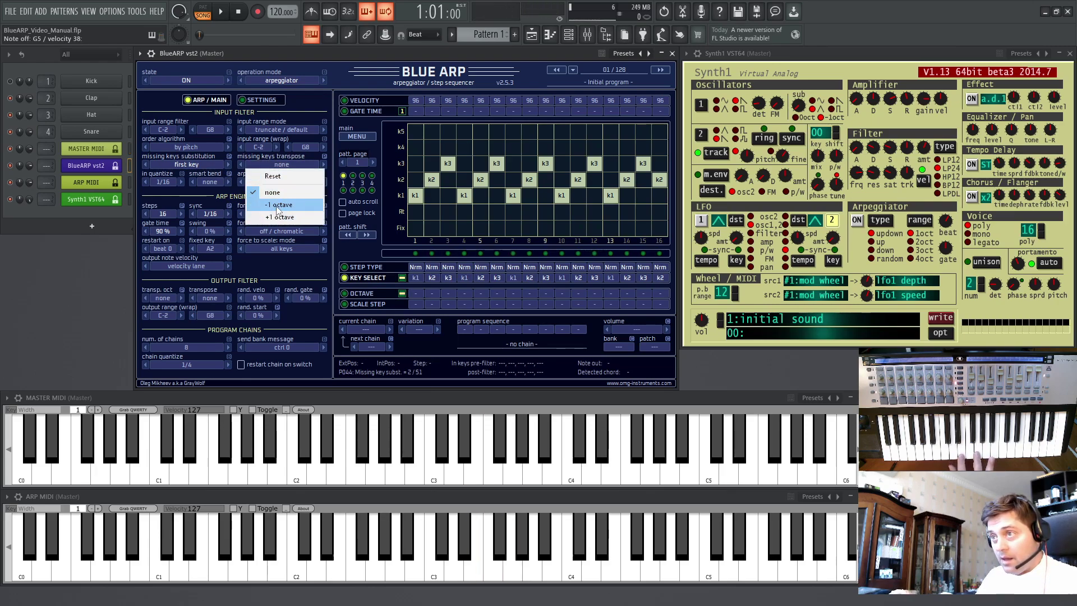
pyautogui.click(274, 218)
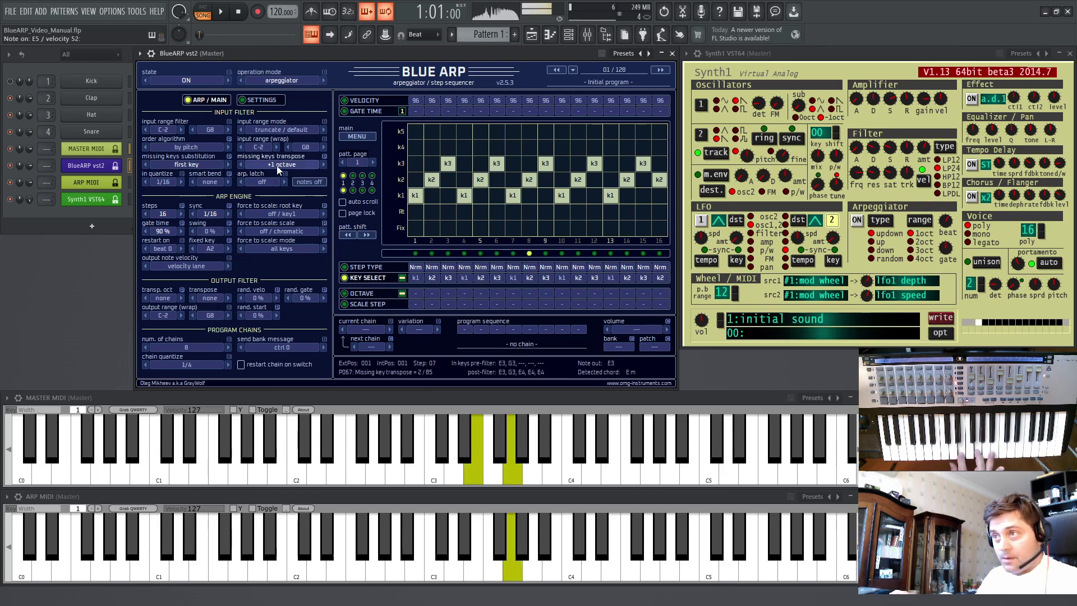
pyautogui.click(278, 168)
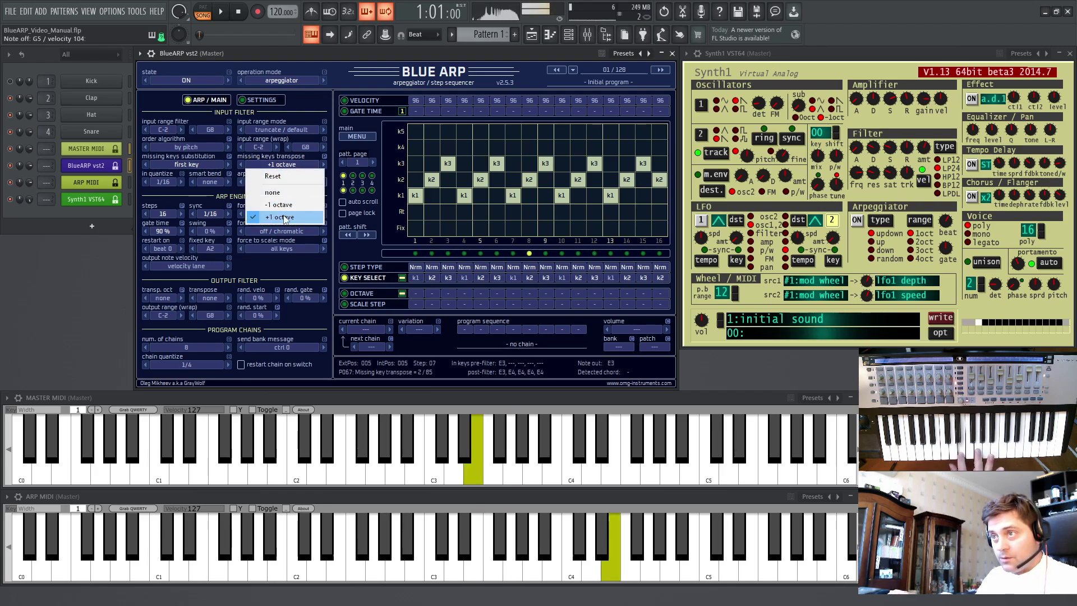
pyautogui.click(280, 204)
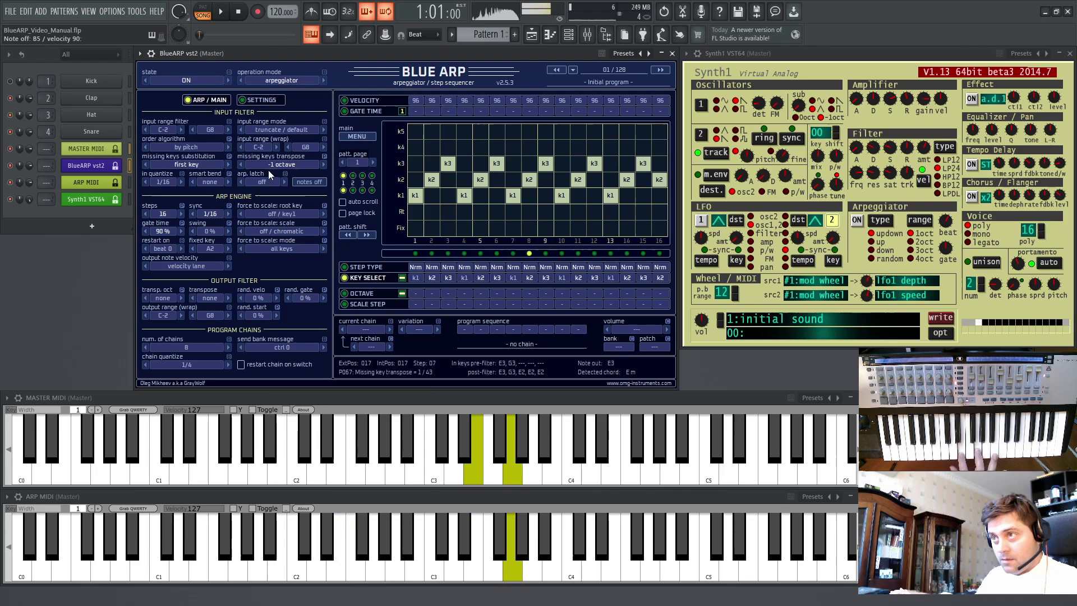
pyautogui.click(269, 167)
pyautogui.click(284, 192)
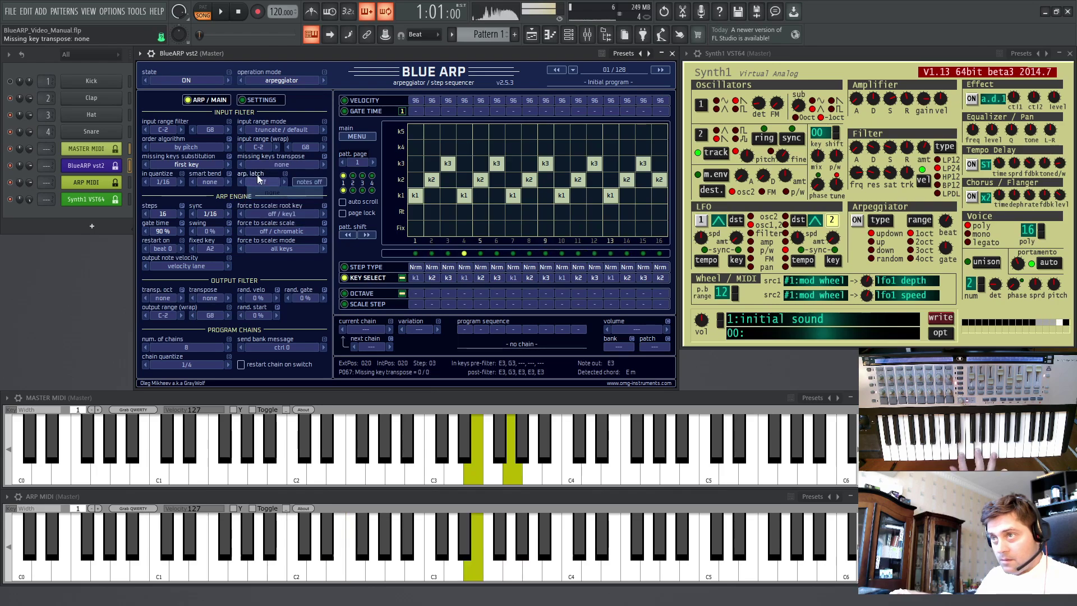
pyautogui.click(195, 166)
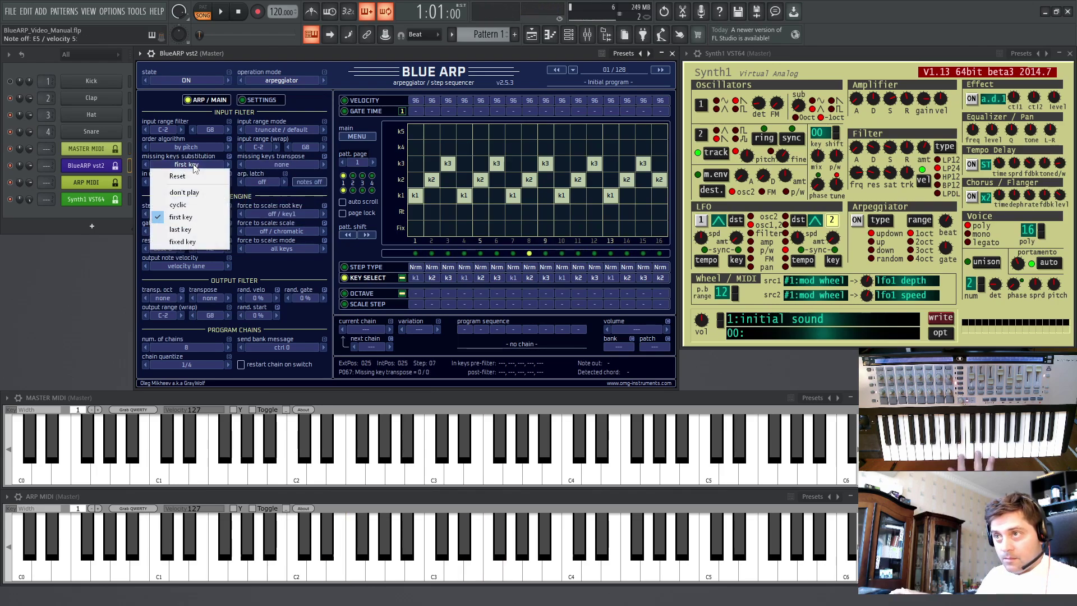
pyautogui.click(194, 165)
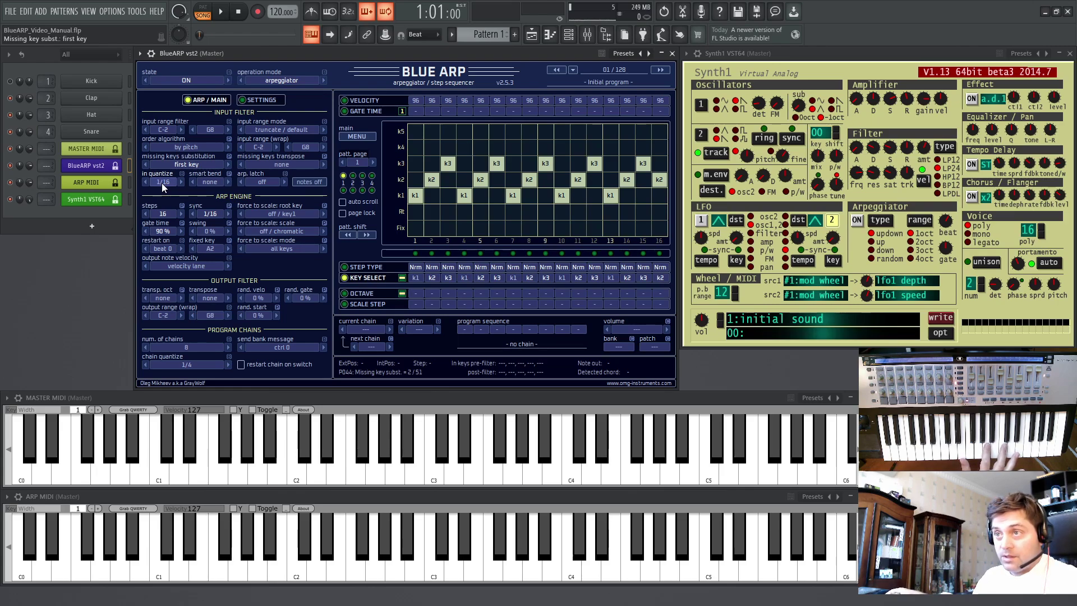
# - Set the input quantize to 1/4, try 1 bar, and return it to 1/4
pyautogui.click(161, 183)
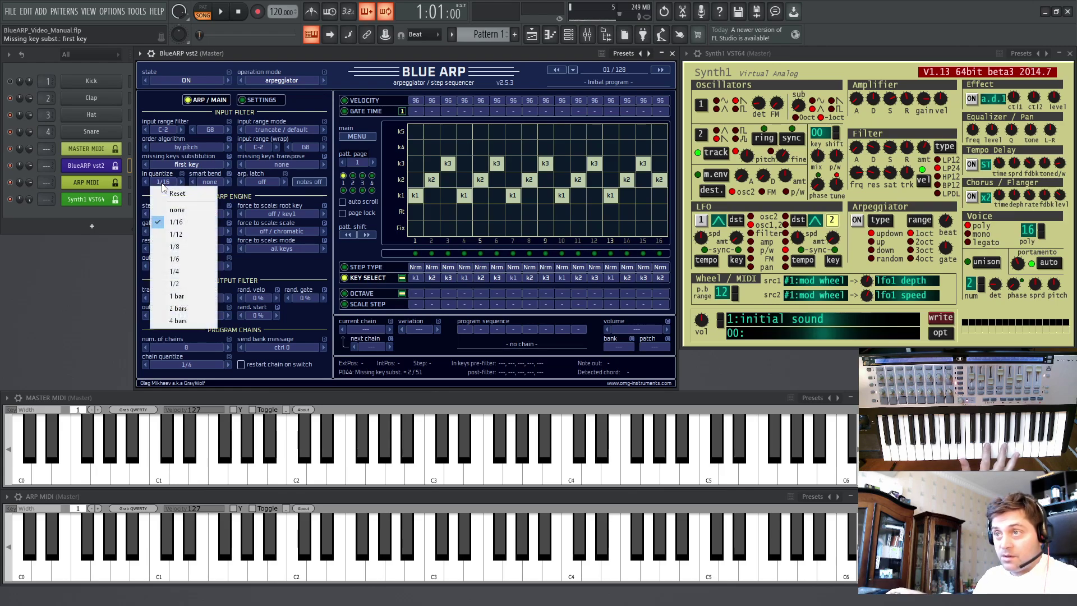
pyautogui.click(162, 271)
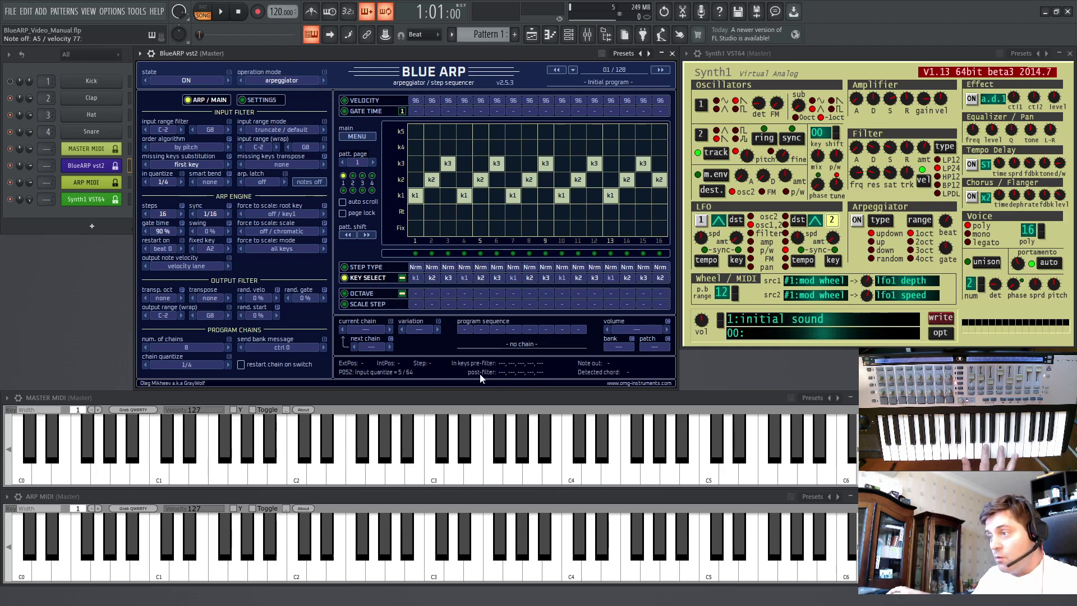
pyautogui.click(162, 189)
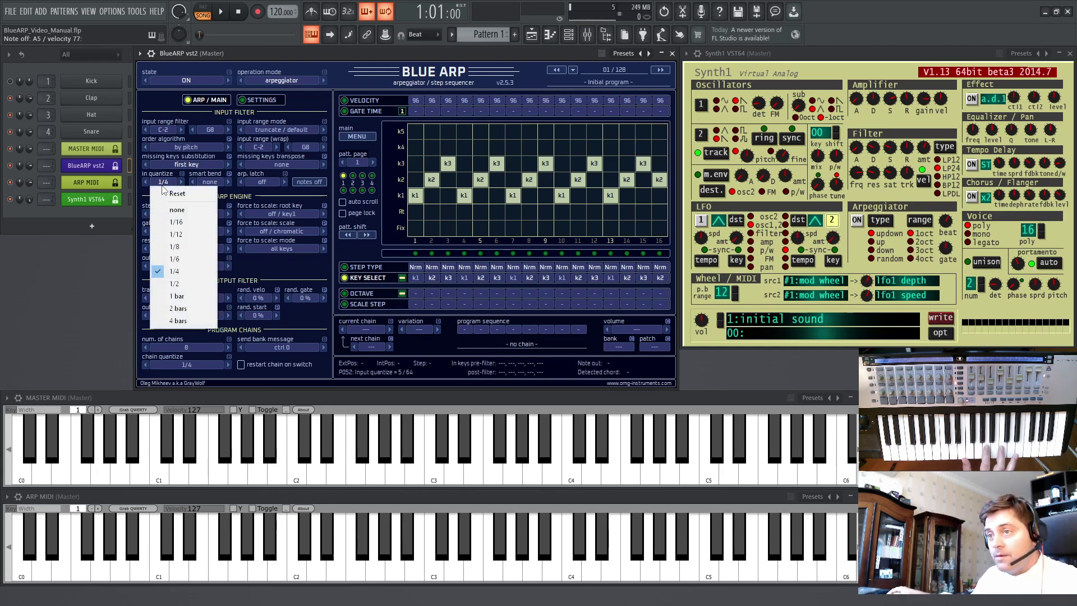
pyautogui.click(177, 296)
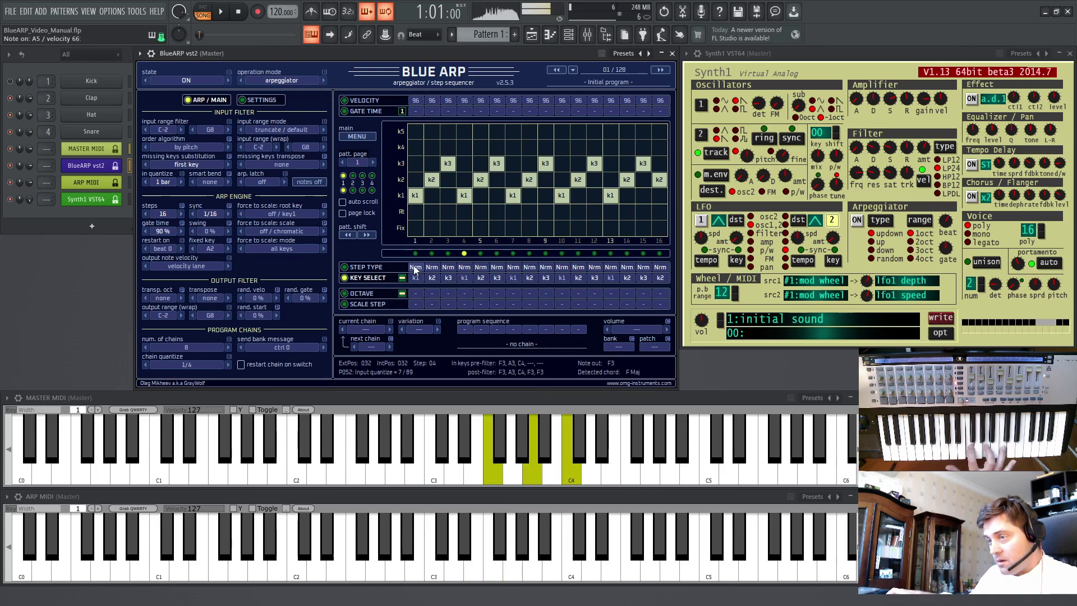
pyautogui.click(164, 183)
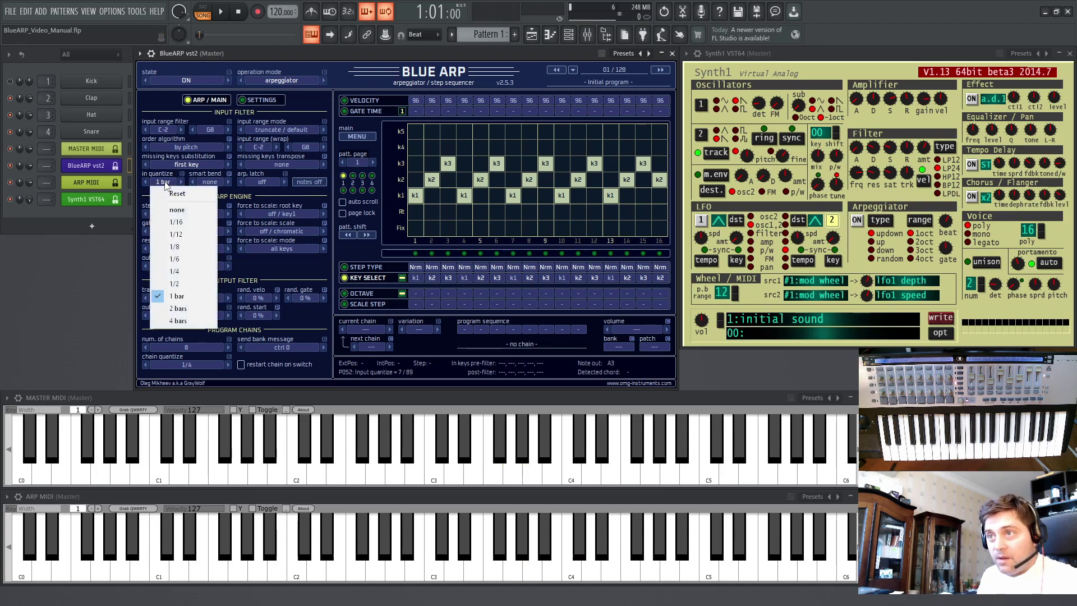
pyautogui.click(175, 272)
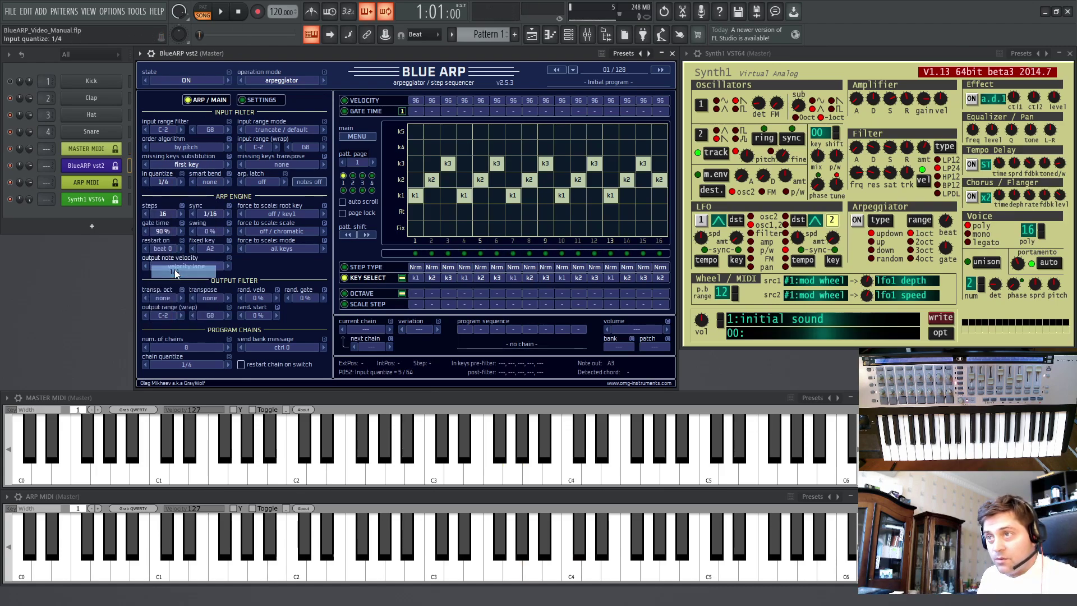
pyautogui.click(207, 183)
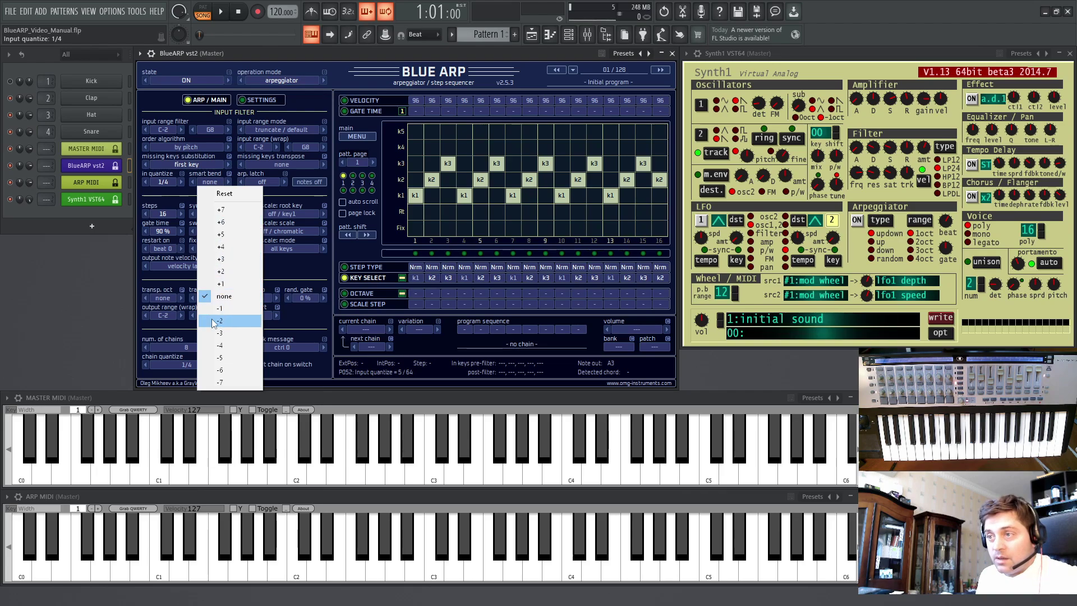
pyautogui.click(267, 264)
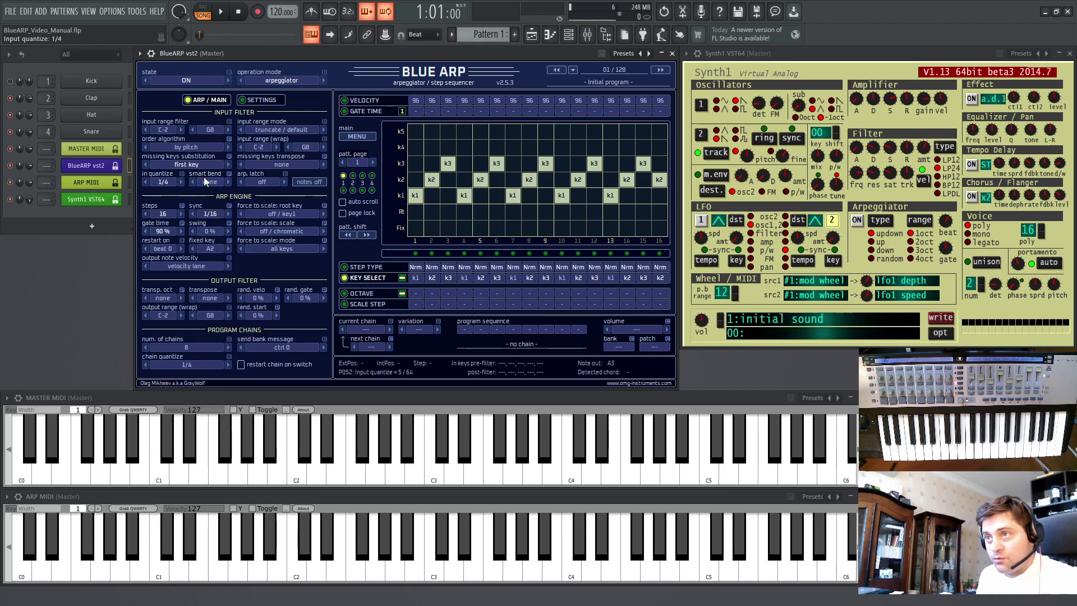
# - Set the arpeggiator latch to latch and stop the latched notes with notes off
pyautogui.click(263, 180)
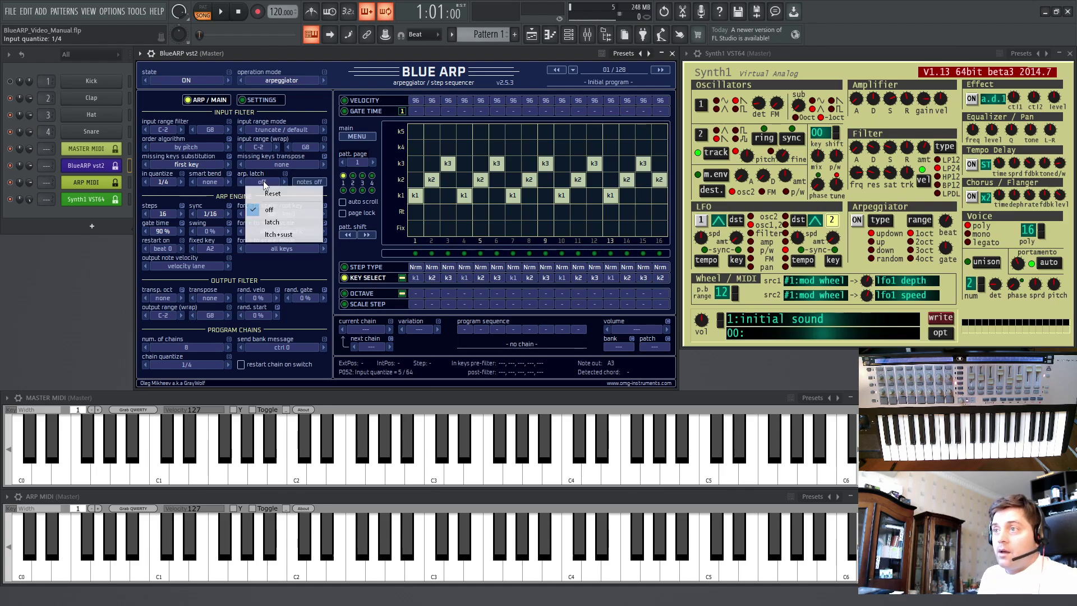
pyautogui.click(271, 222)
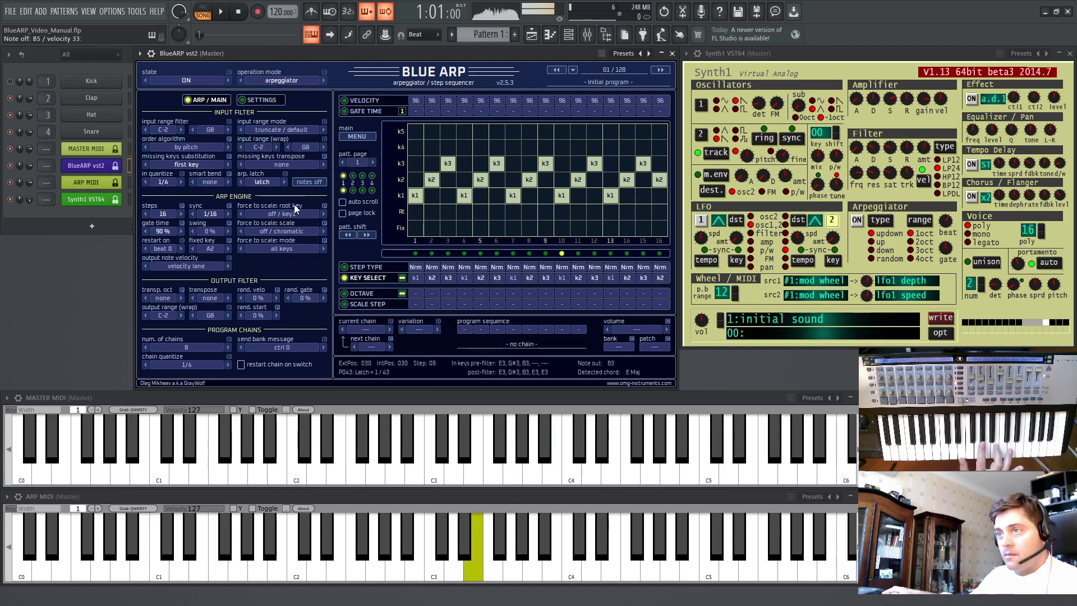
pyautogui.click(309, 181)
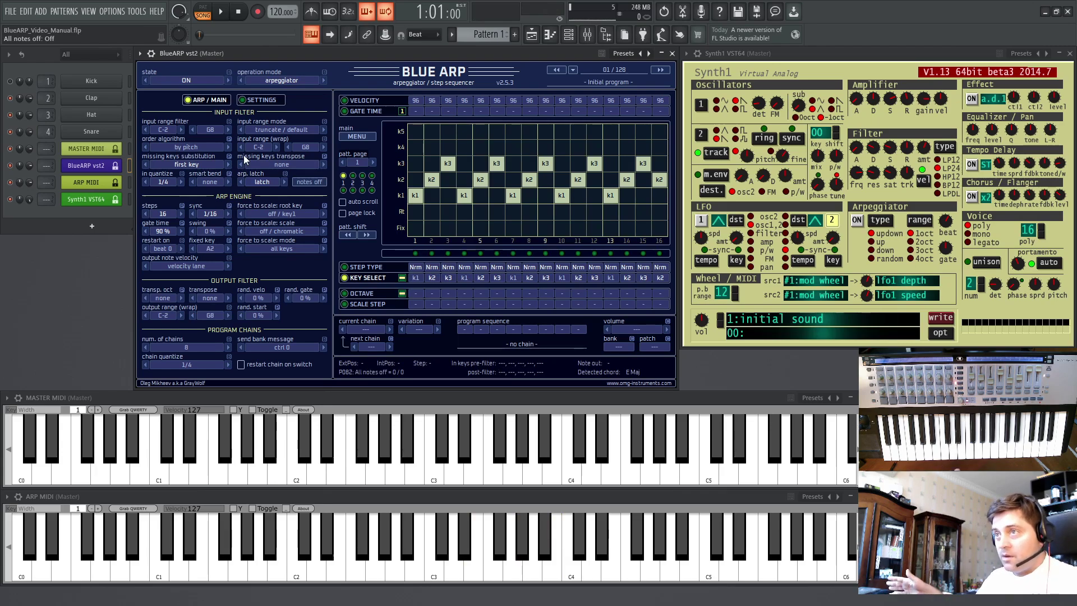
# - Choose arp latch for the sustain message filter in the settings and return to the main arpeggiator parameters
pyautogui.click(259, 100)
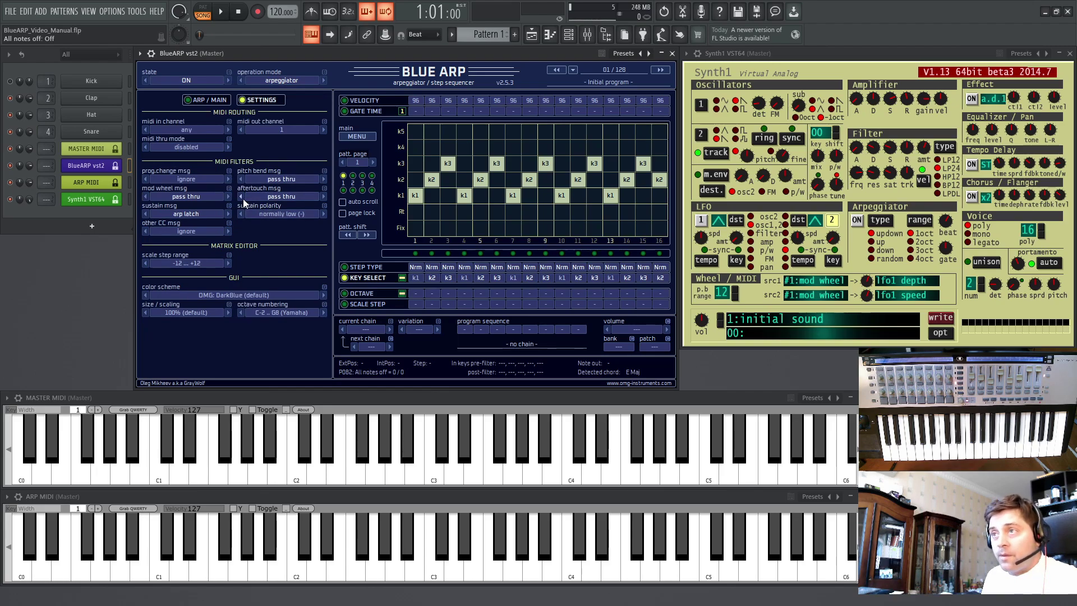
pyautogui.click(215, 101)
pyautogui.click(268, 101)
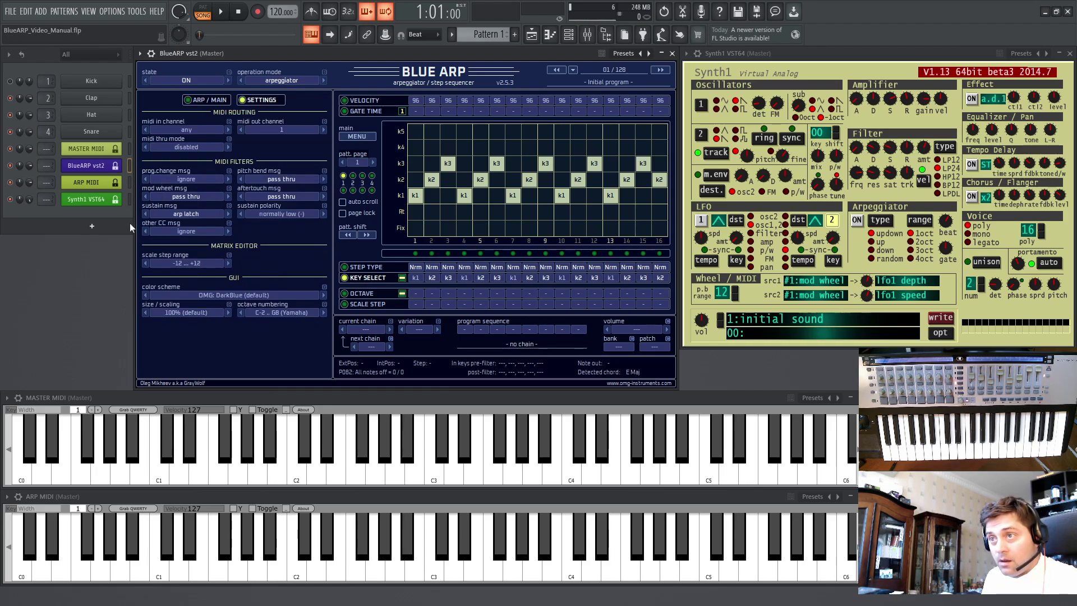
pyautogui.click(173, 213)
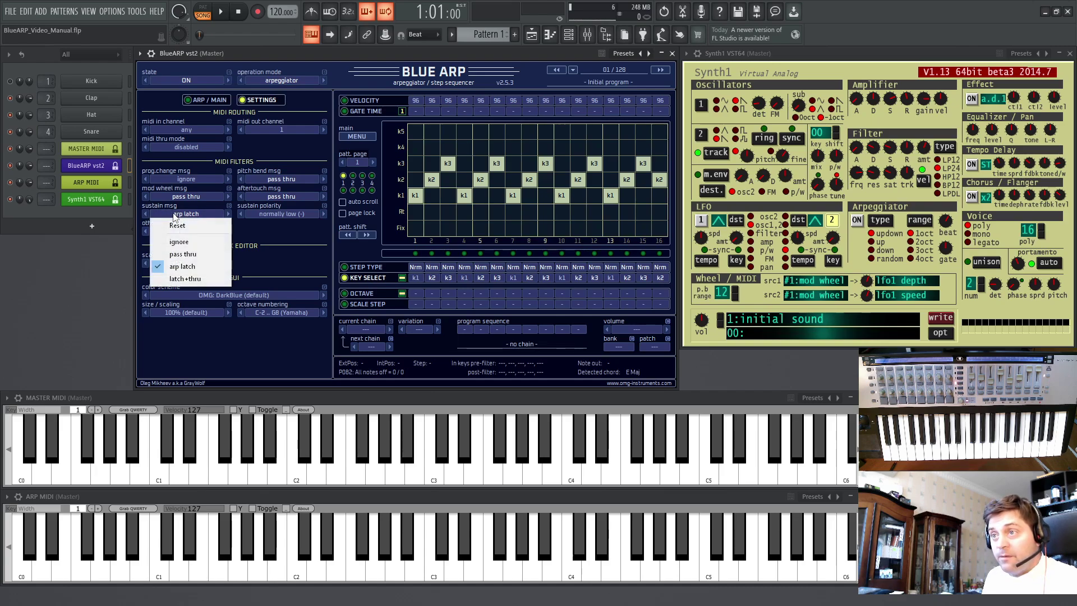
pyautogui.click(178, 267)
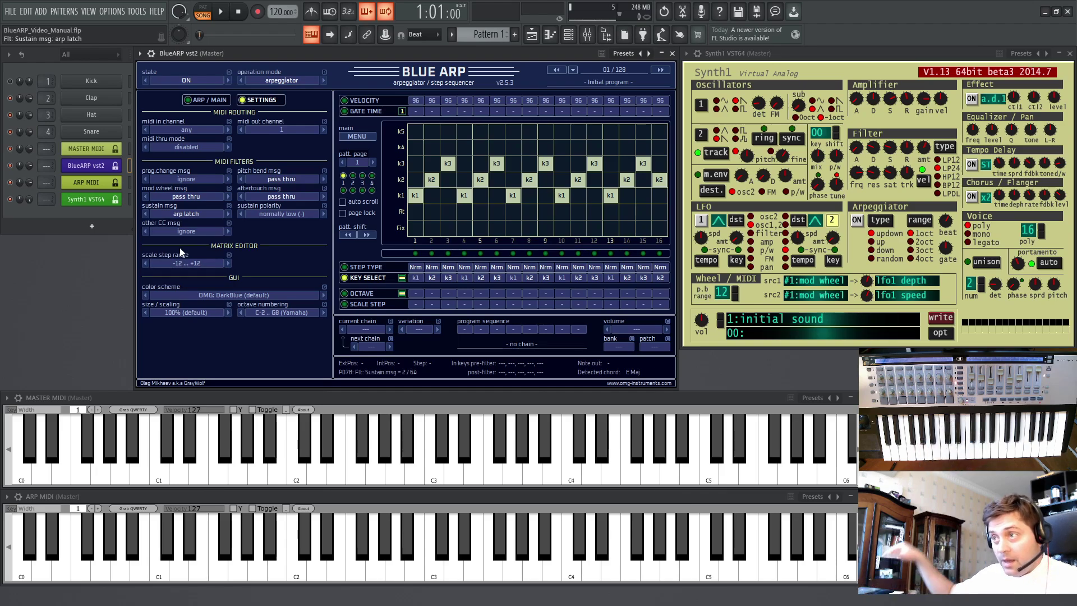
pyautogui.click(207, 101)
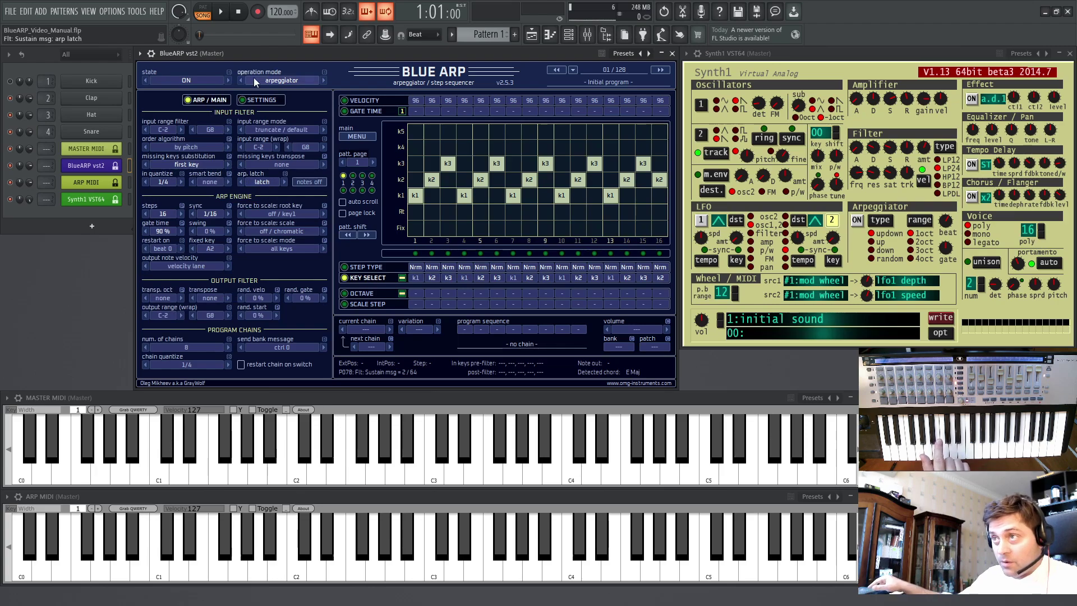
# - Switch the sustain message filter to ignore and back to arp latch, and return to the main arpeggiator parameters
pyautogui.click(255, 100)
pyautogui.click(184, 216)
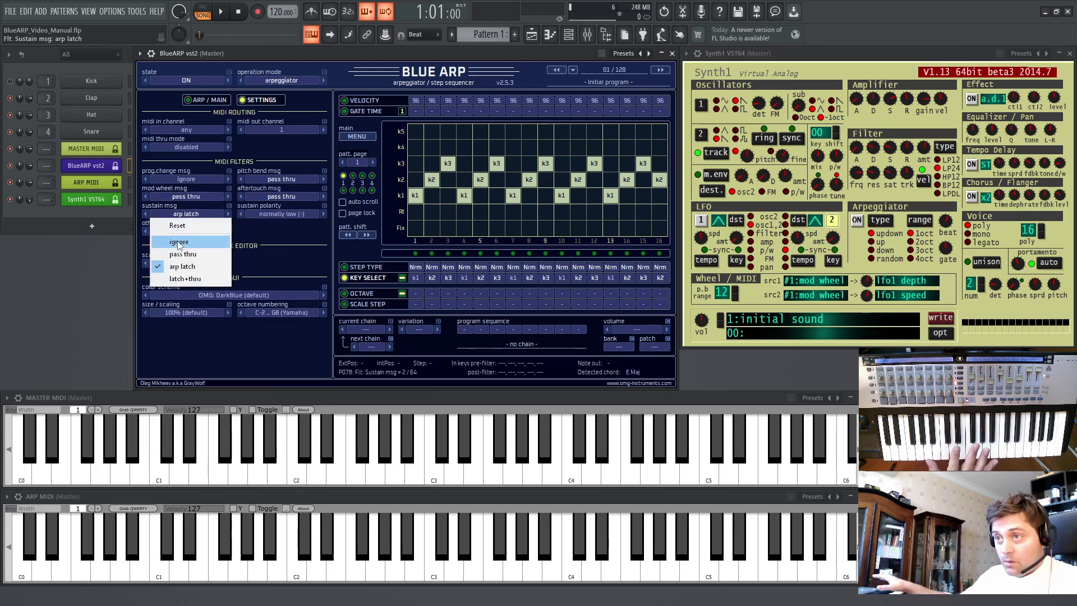
pyautogui.click(178, 242)
pyautogui.click(172, 213)
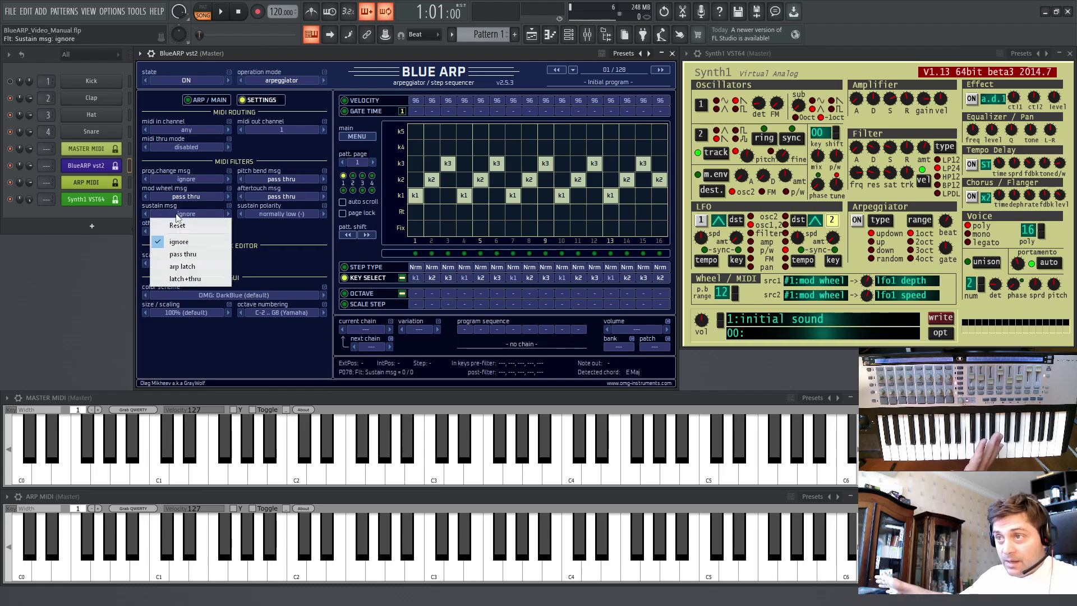
pyautogui.click(182, 264)
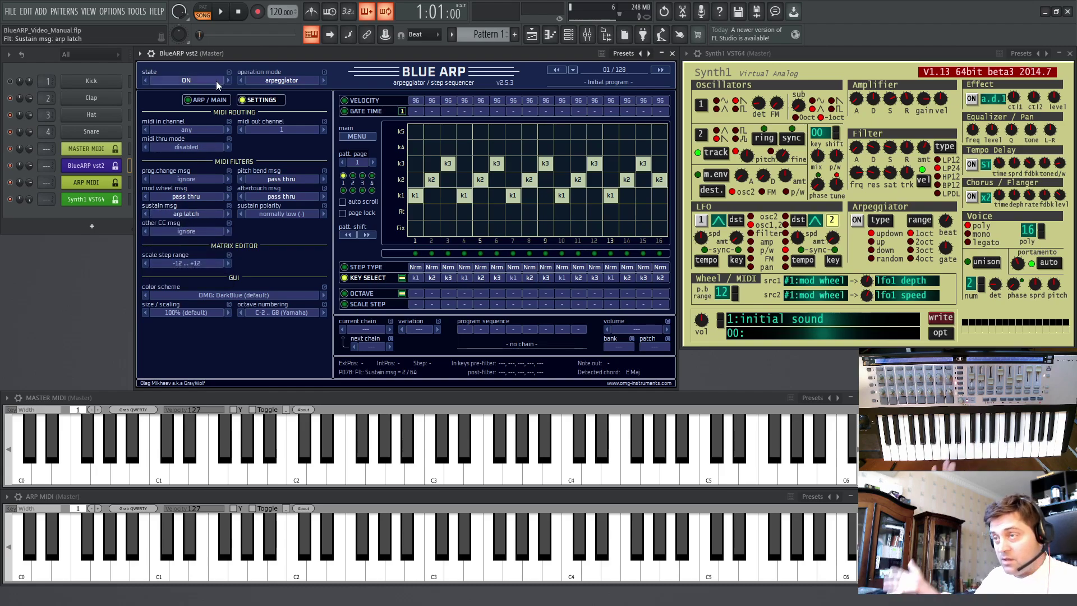
pyautogui.click(210, 100)
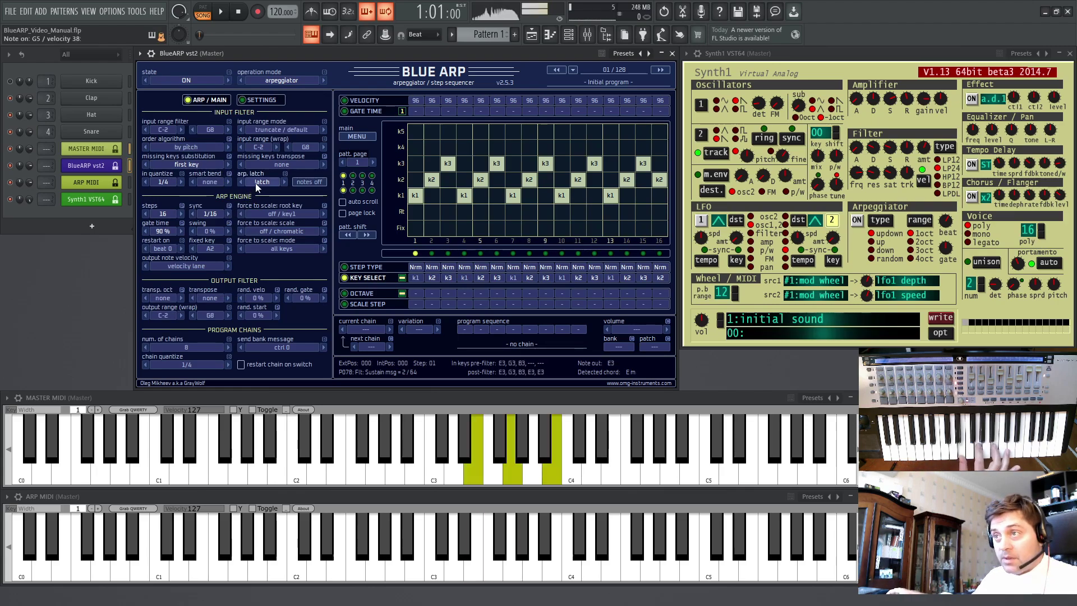
# - Stop the latched notes, set the arp latch to ltch+sust, and adjust the amplifier release in Synth1
pyautogui.click(315, 185)
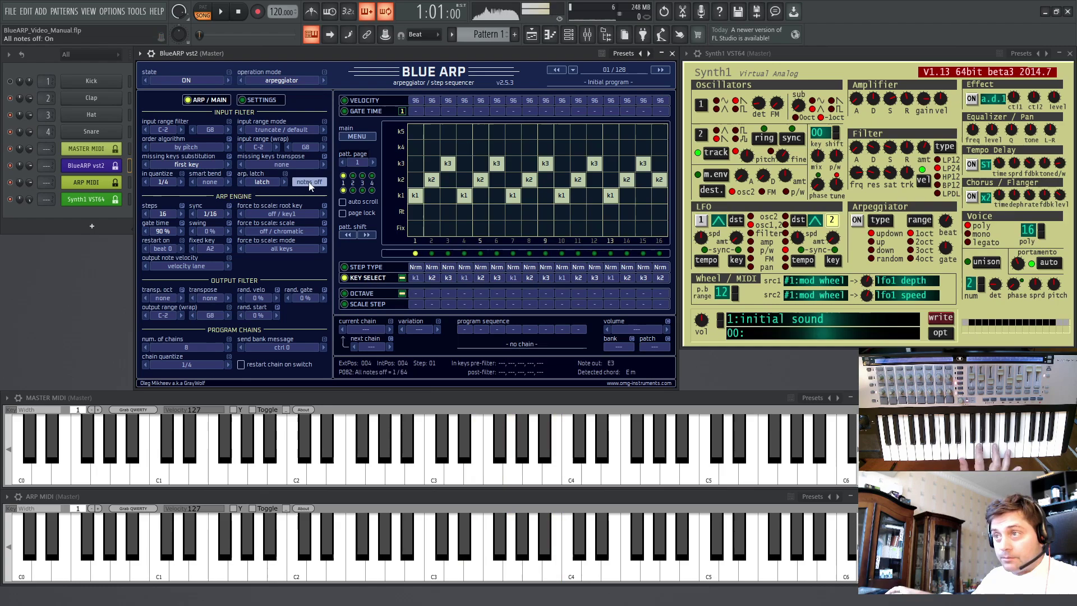
pyautogui.click(263, 183)
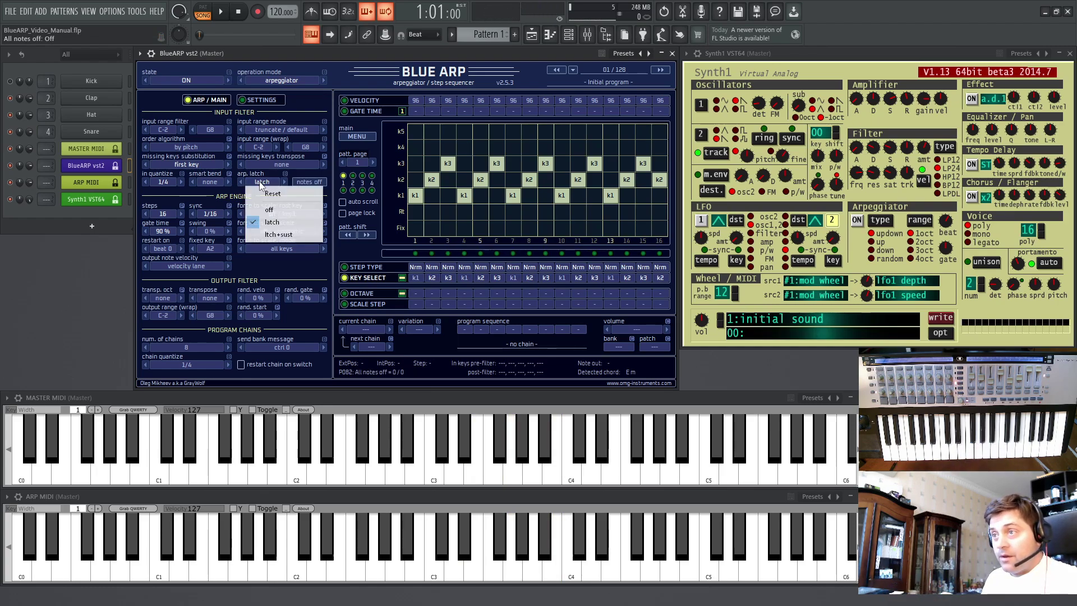
pyautogui.click(275, 235)
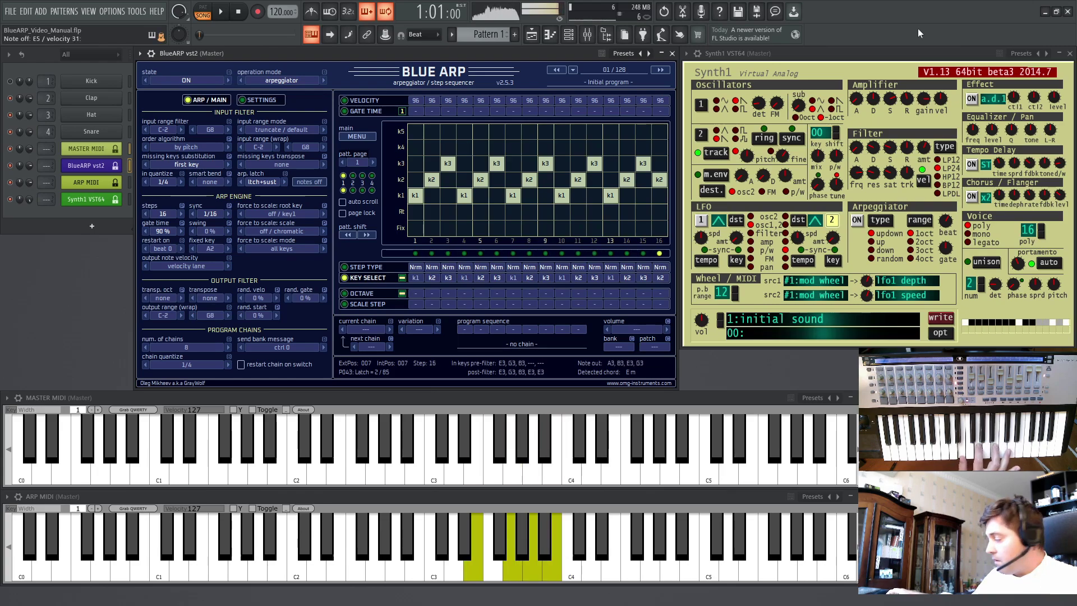
pyautogui.moveTo(905, 101); pyautogui.dragTo(905, 109)
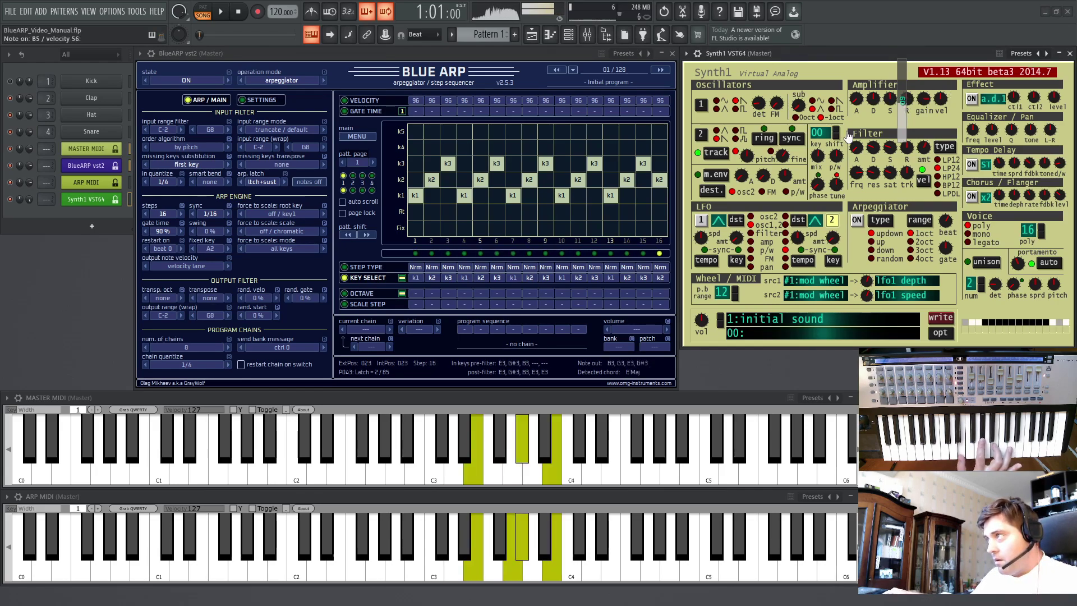
# - Stop the latched notes with notes off and turn the arp latch off
pyautogui.click(308, 183)
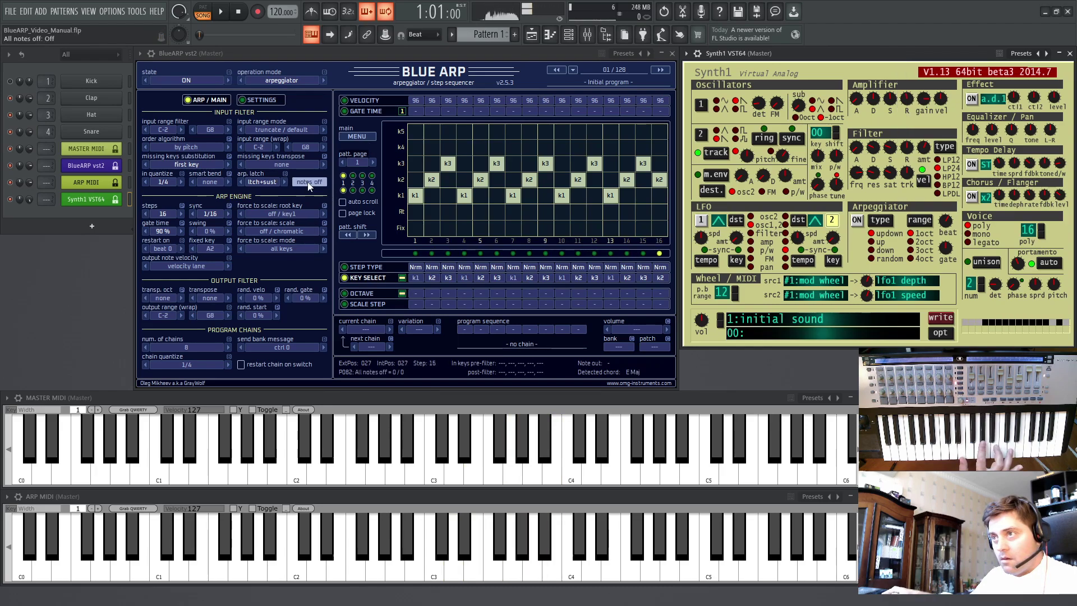
pyautogui.click(269, 183)
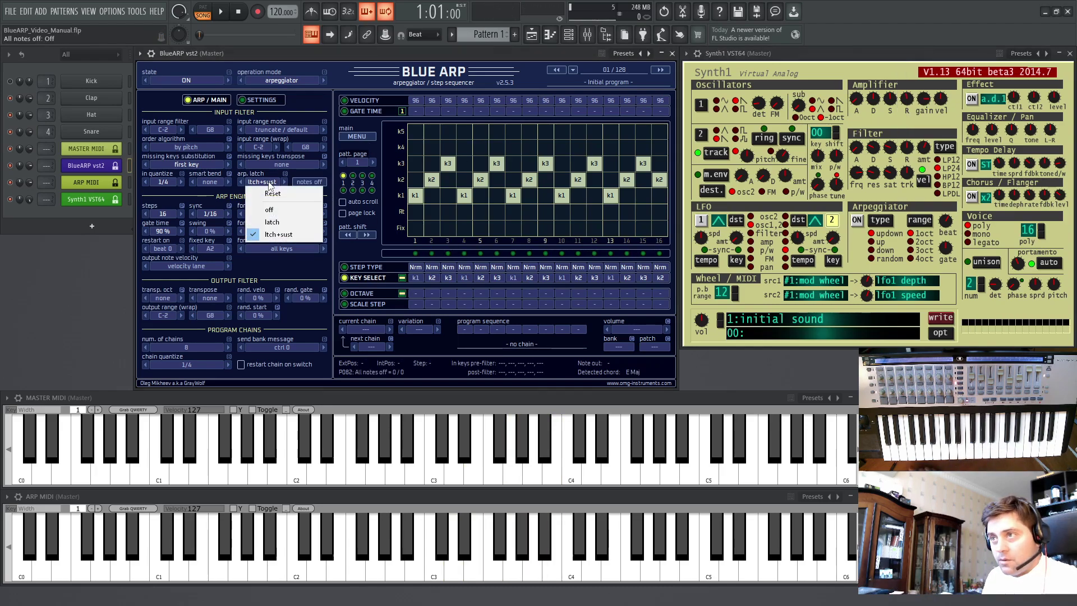
pyautogui.click(269, 210)
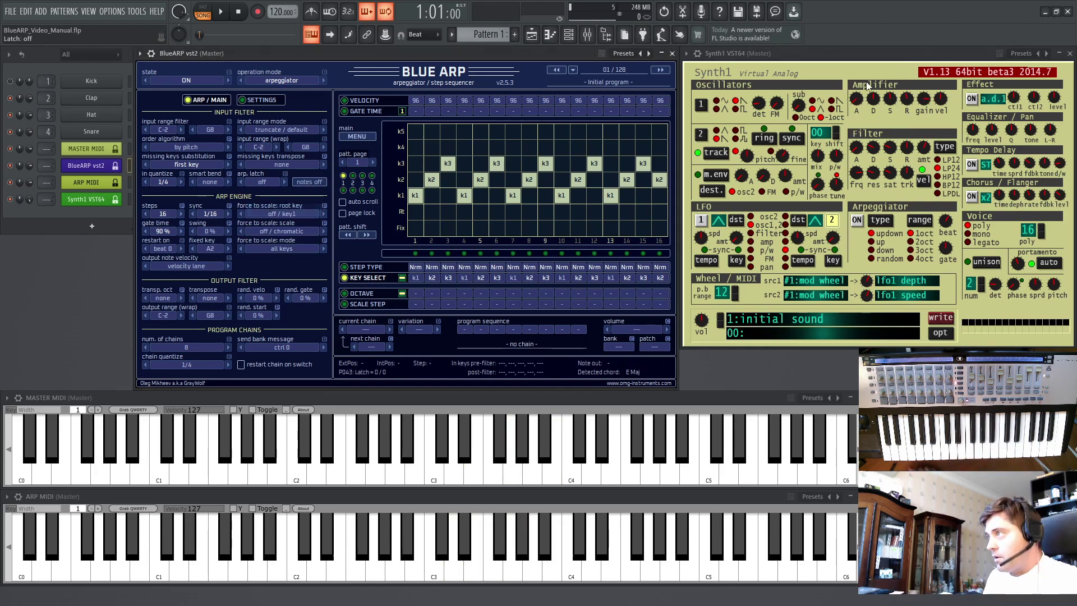
pyautogui.click(313, 177)
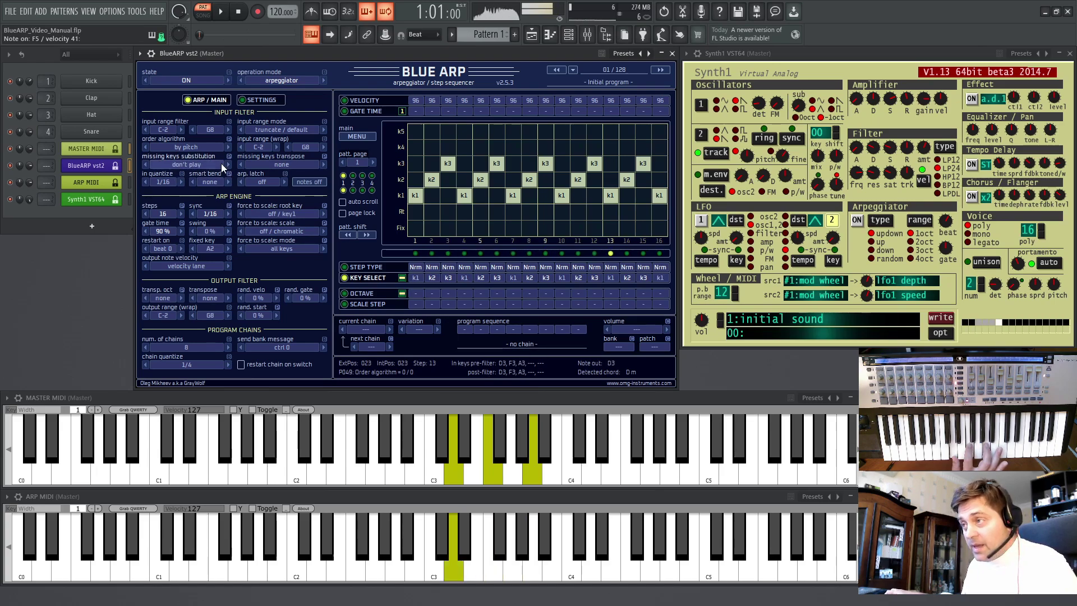
# - Alternate the order algorithm between by pitch desc. and by pitch three times, leaving it on by pitch
pyautogui.click(182, 148)
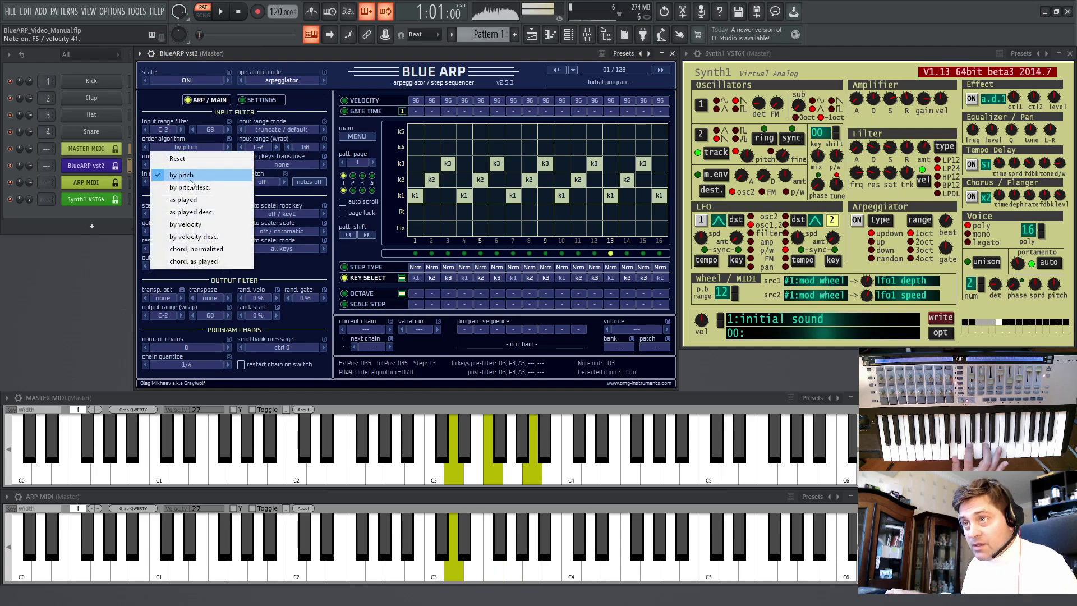
pyautogui.click(190, 188)
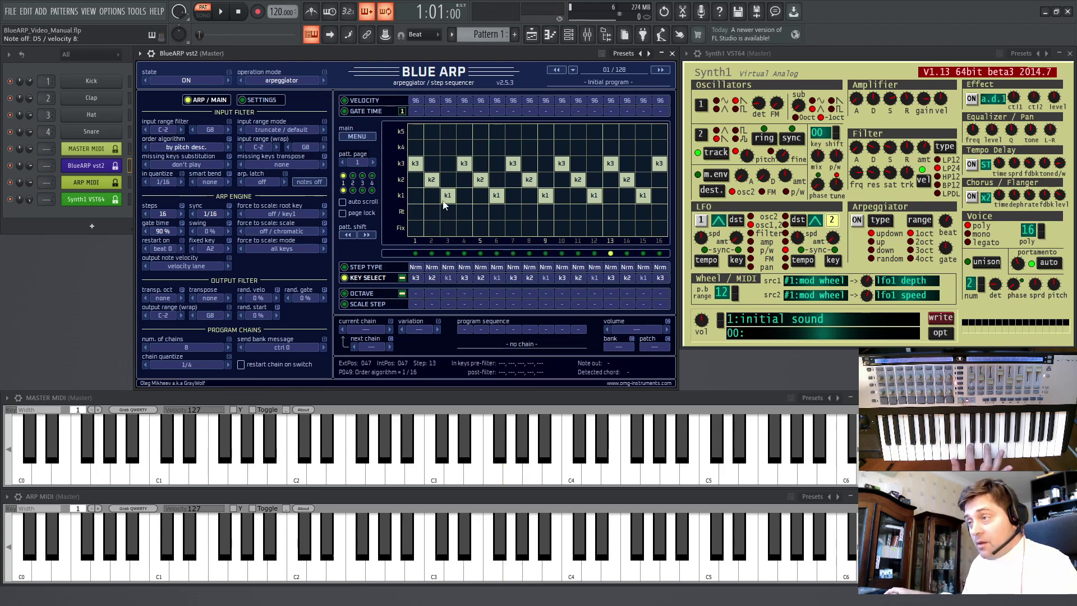
pyautogui.click(187, 149)
pyautogui.click(203, 176)
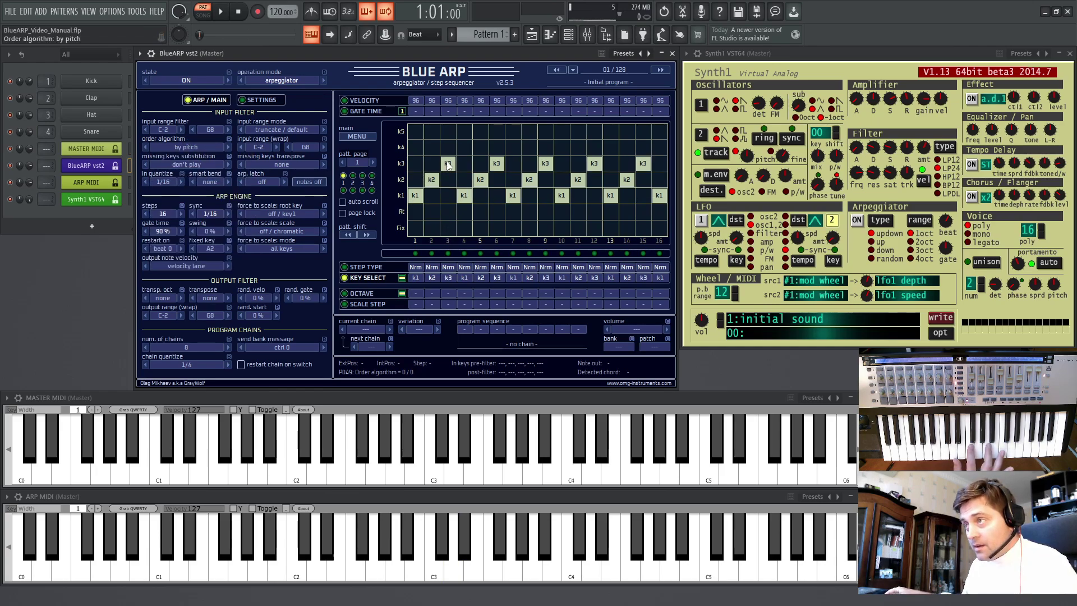
pyautogui.click(199, 149)
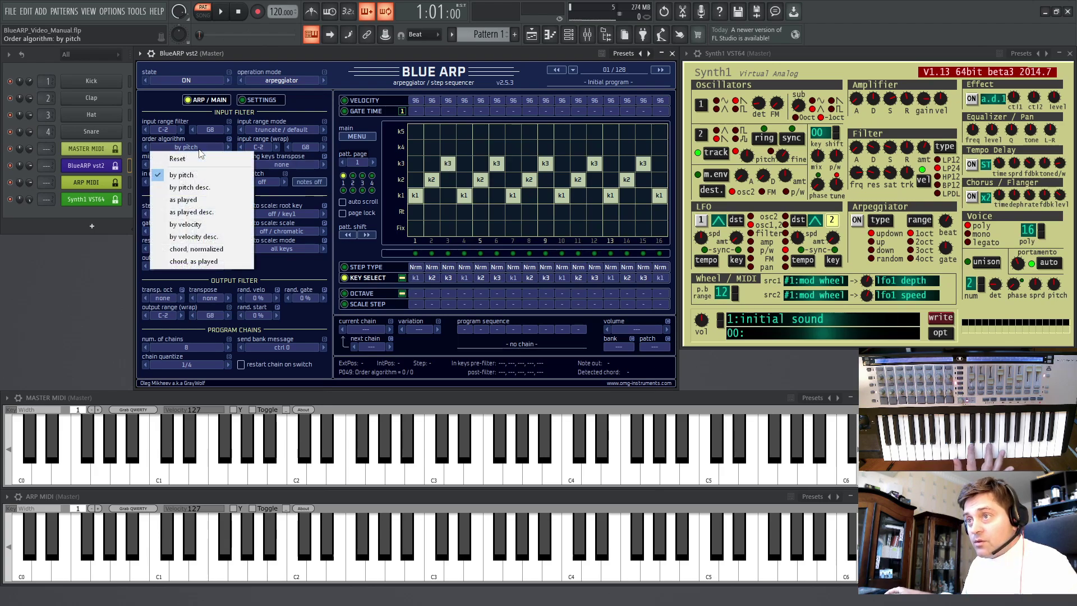
pyautogui.click(200, 188)
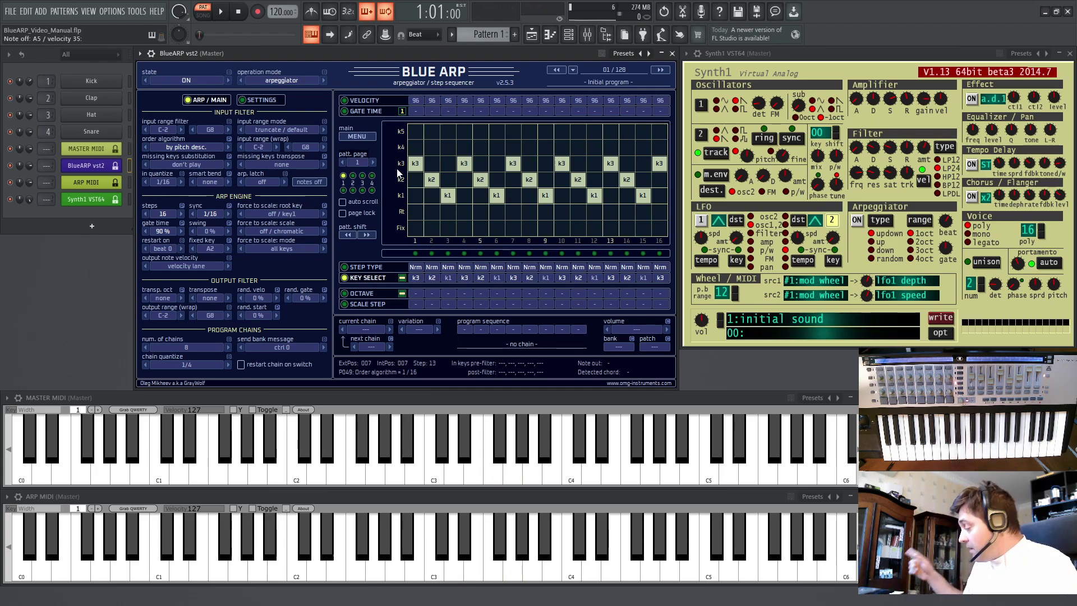
pyautogui.click(204, 145)
pyautogui.click(211, 173)
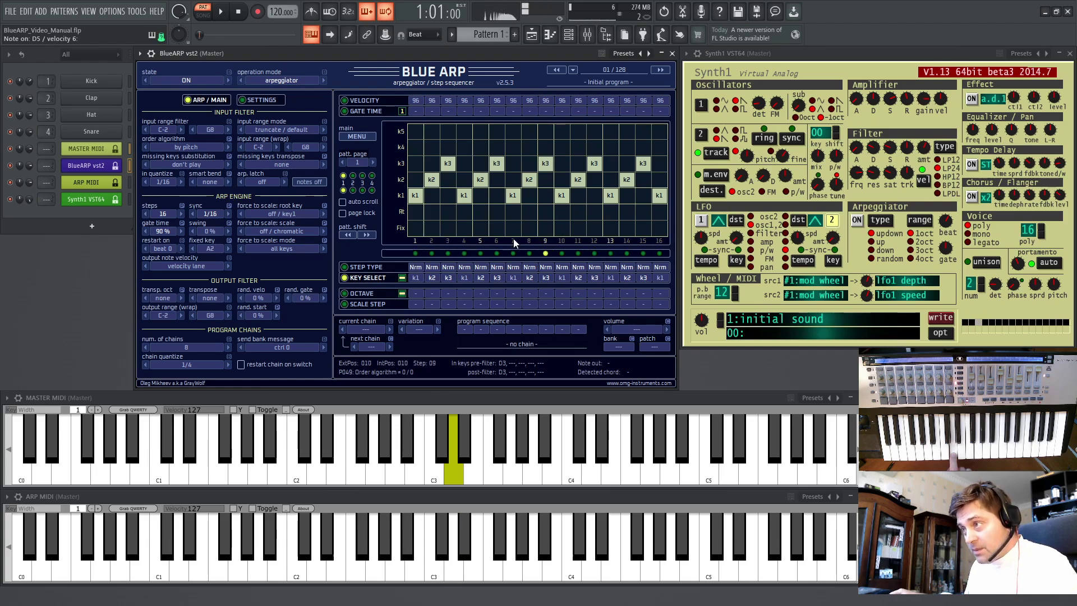
pyautogui.click(185, 147)
pyautogui.click(189, 184)
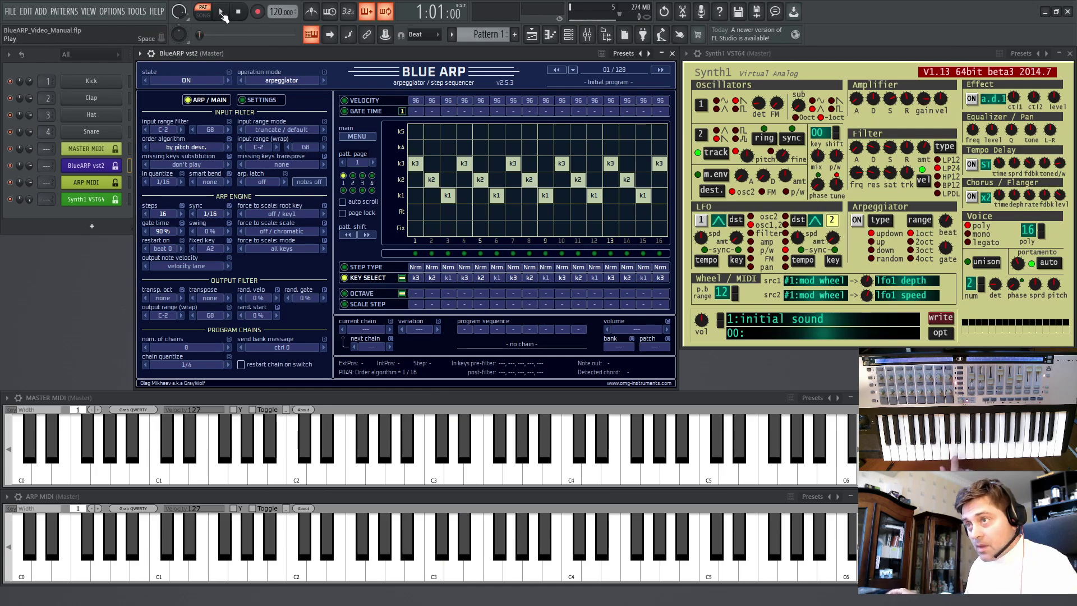
pyautogui.click(186, 146)
pyautogui.click(185, 176)
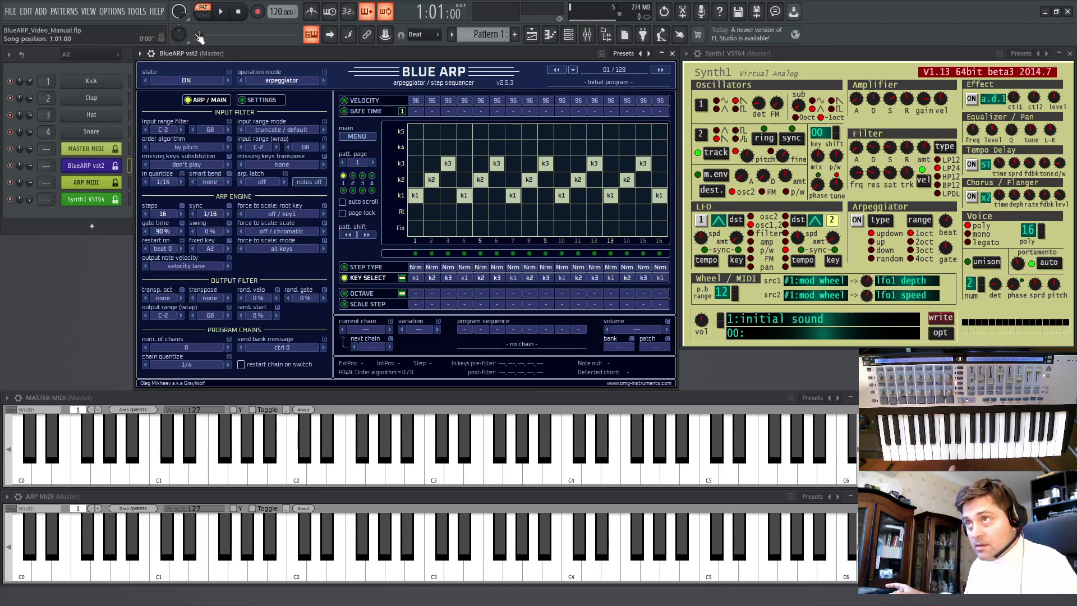
# - Start playback, alternate the order algorithm between by pitch desc. and by pitch while holding a single key, and stop playback on by pitch desc
pyautogui.click(221, 12)
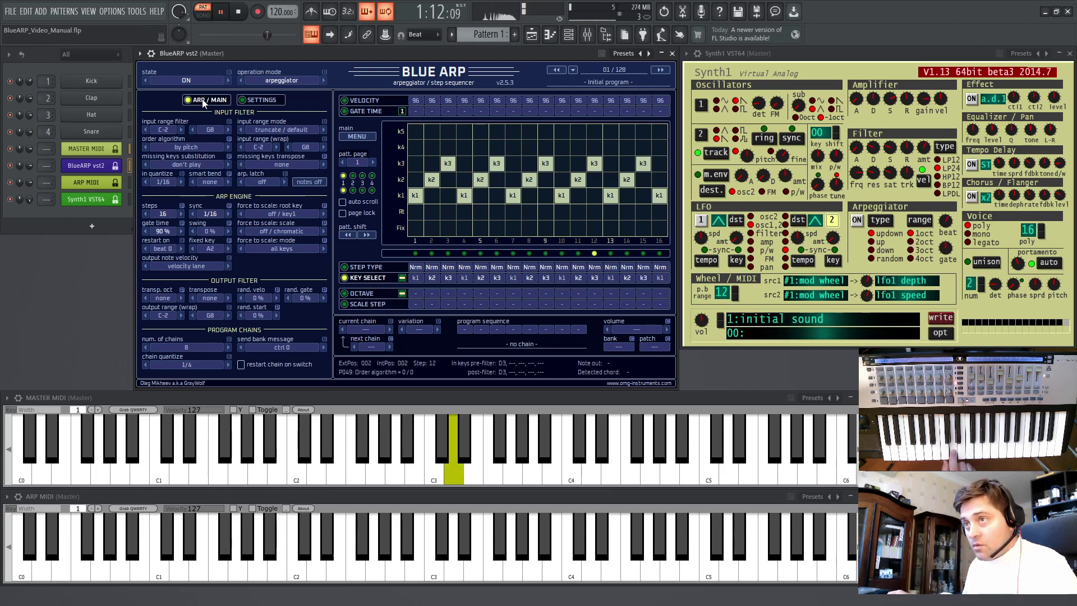
pyautogui.click(191, 148)
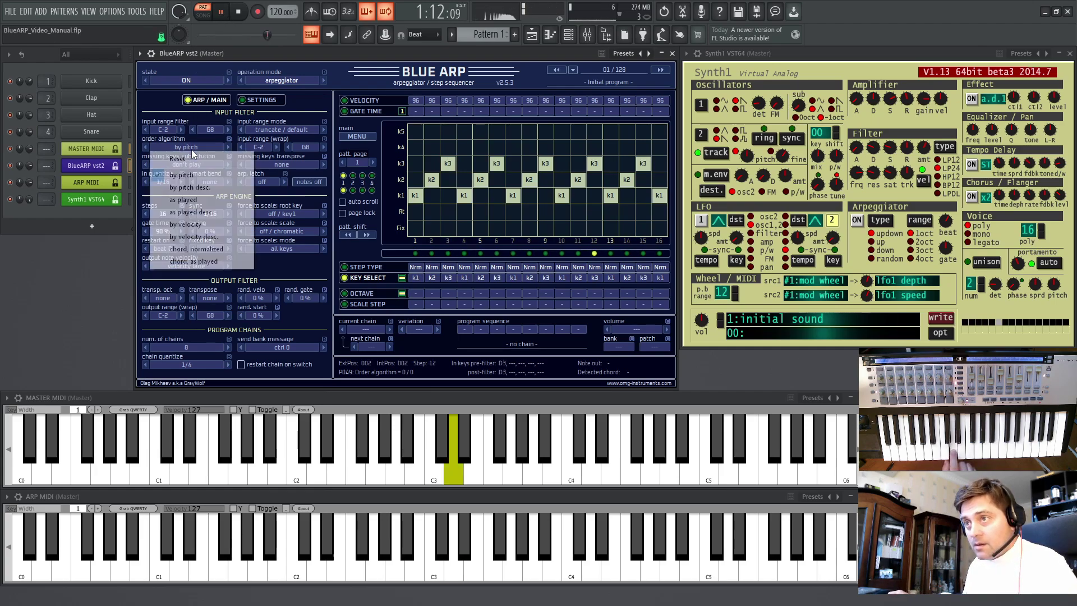
pyautogui.click(198, 189)
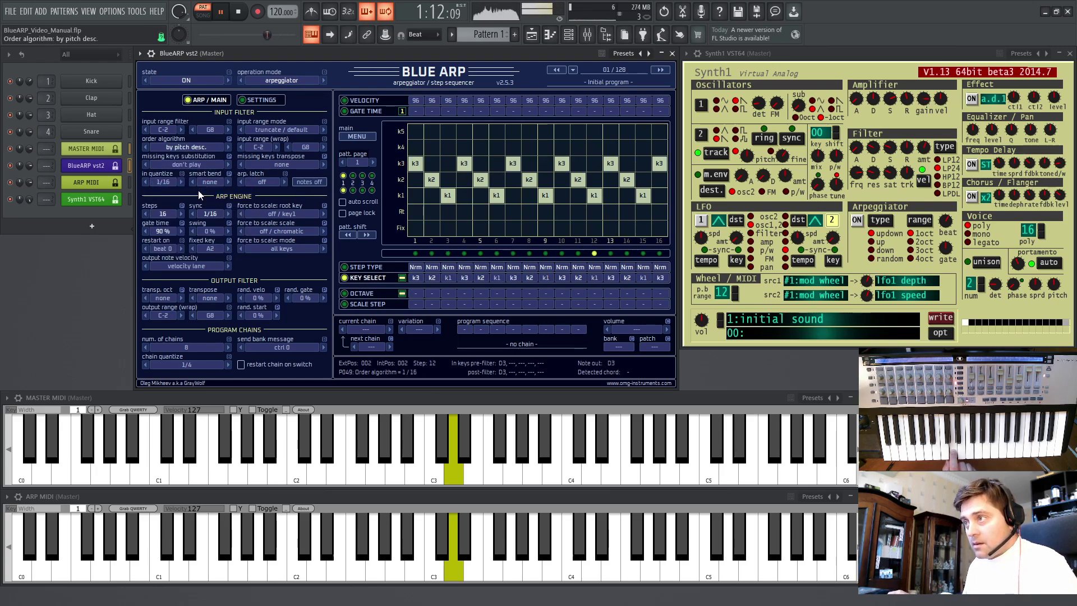
pyautogui.click(194, 149)
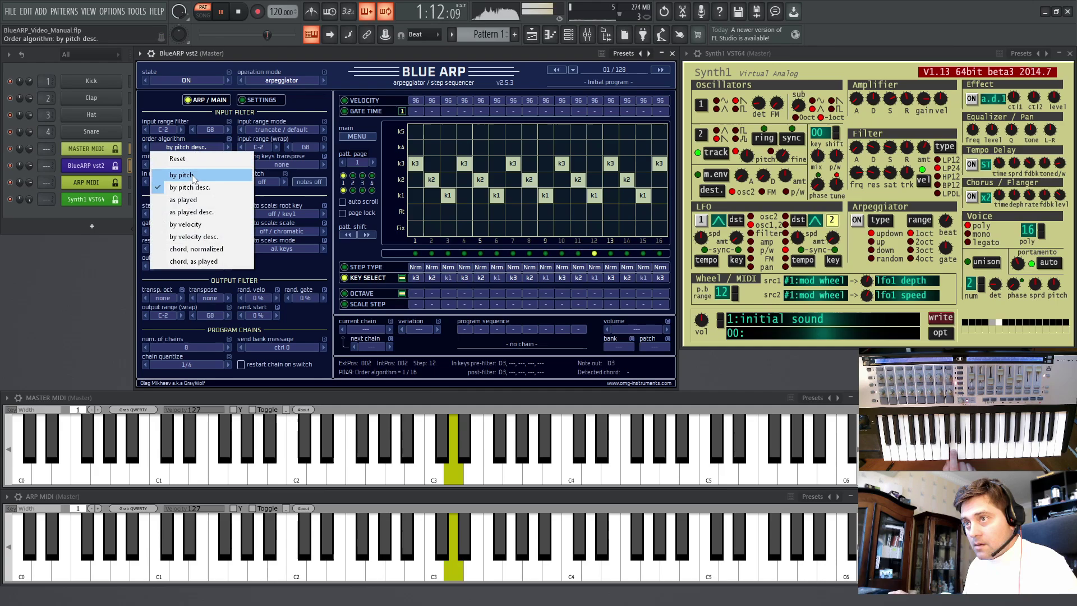
pyautogui.click(192, 175)
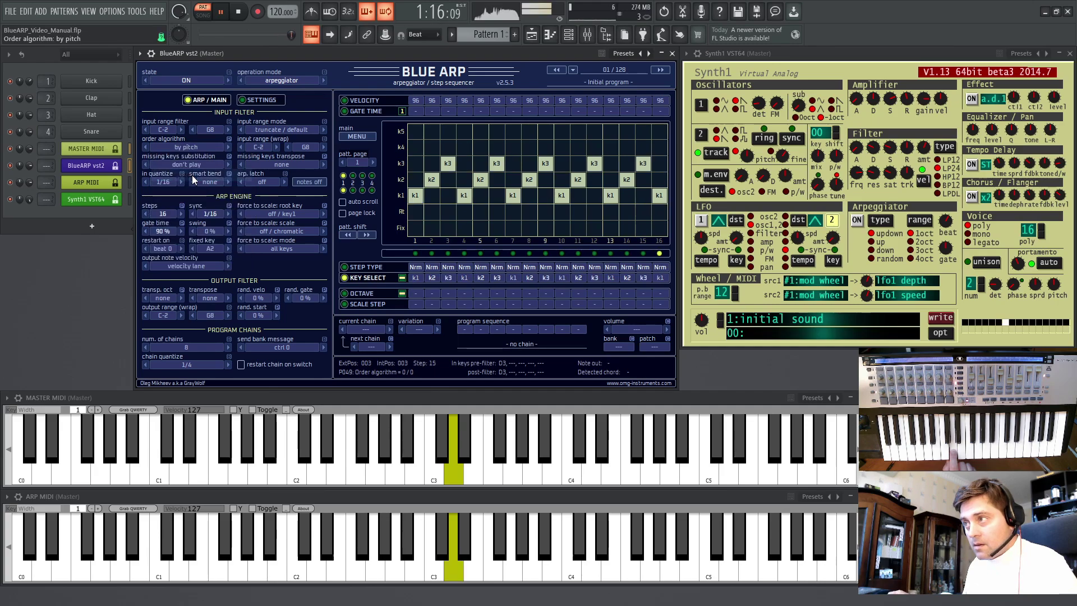
pyautogui.click(178, 147)
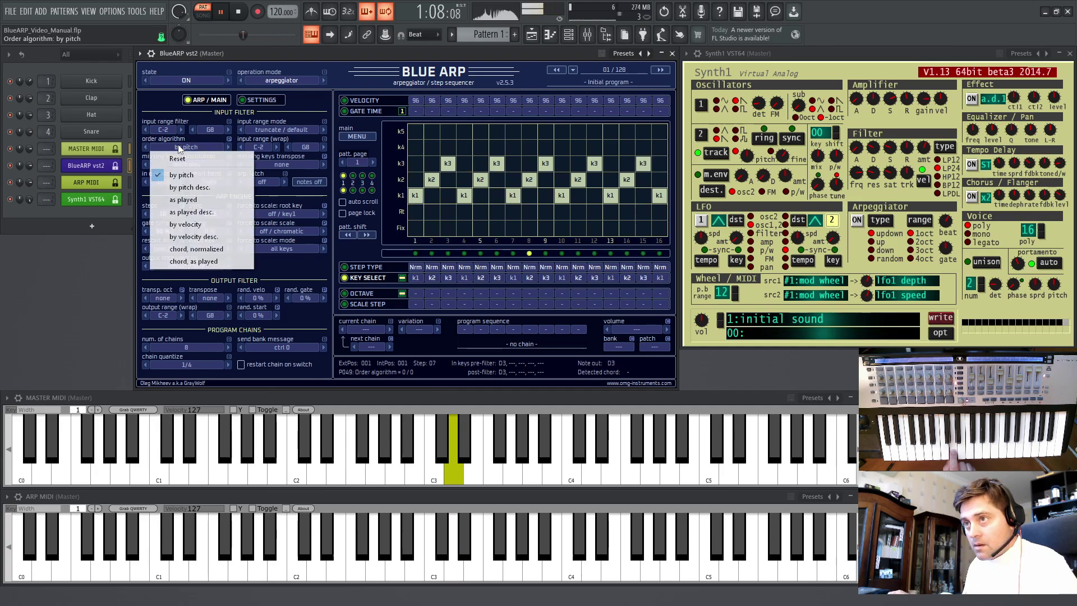
pyautogui.click(182, 186)
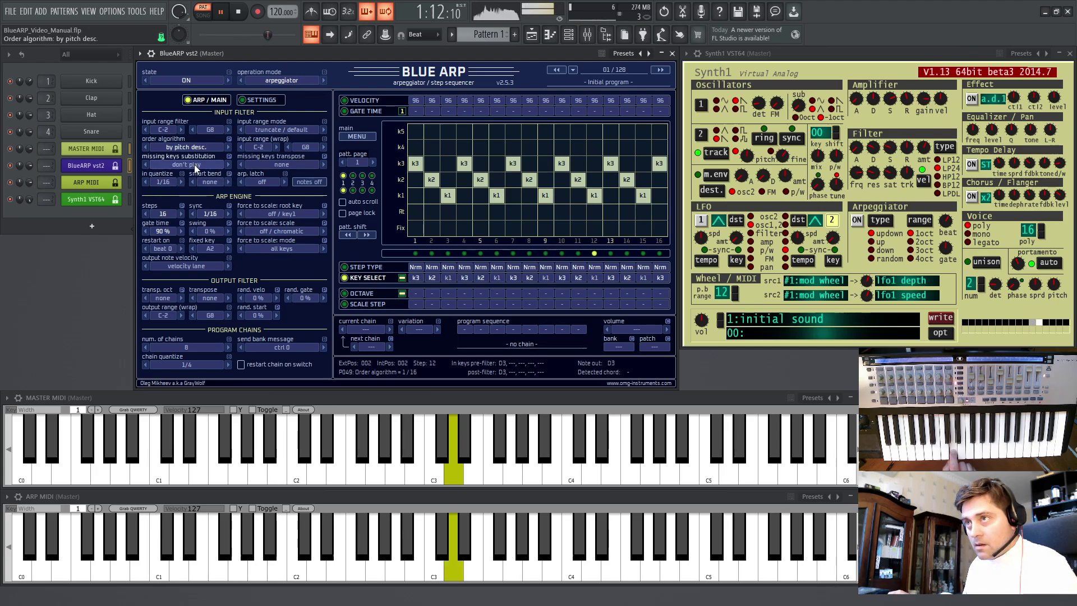
pyautogui.click(240, 12)
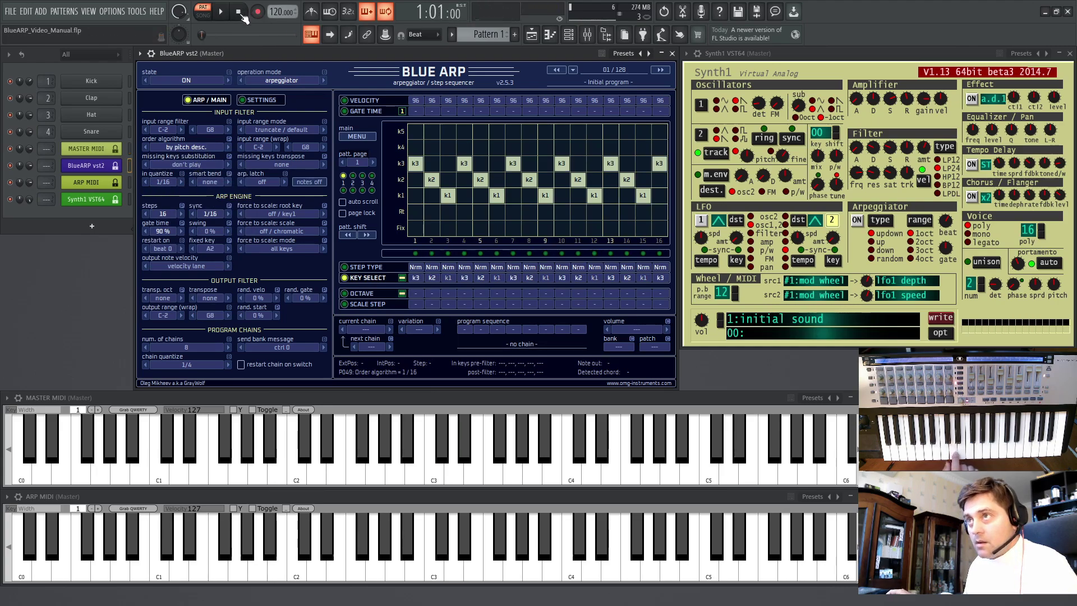
# - Set the missing keys substitution to cyclic and the order algorithm to by pitch
pyautogui.click(187, 164)
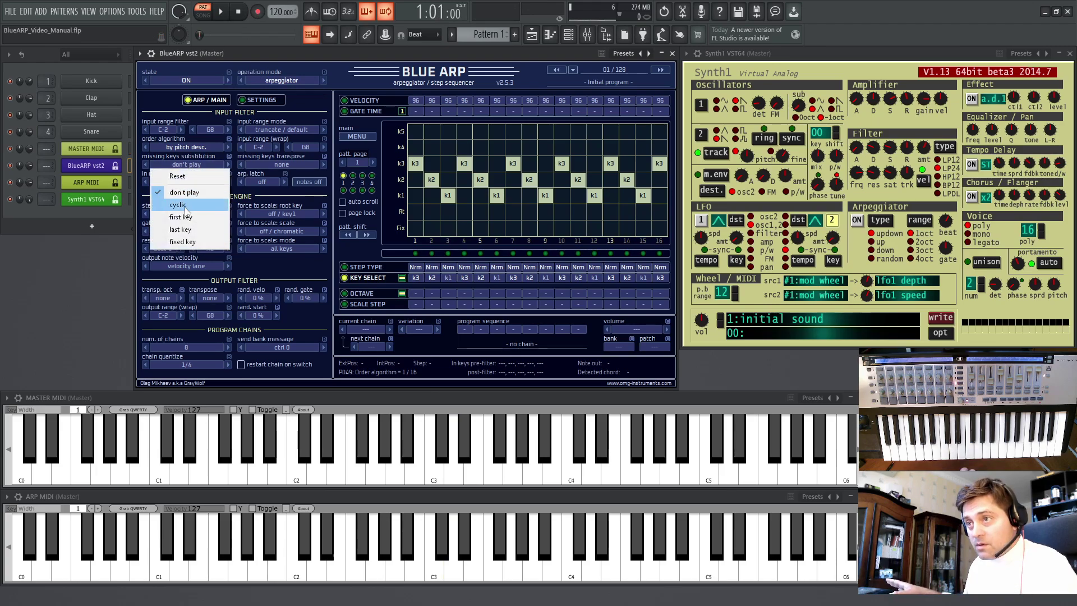
pyautogui.click(184, 205)
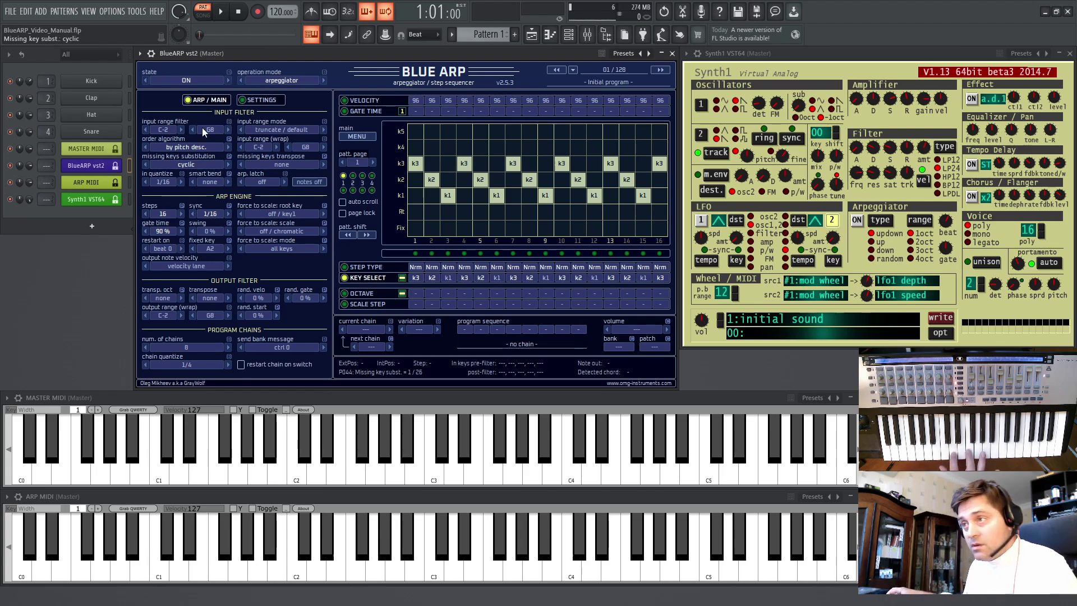
pyautogui.click(188, 146)
pyautogui.click(193, 173)
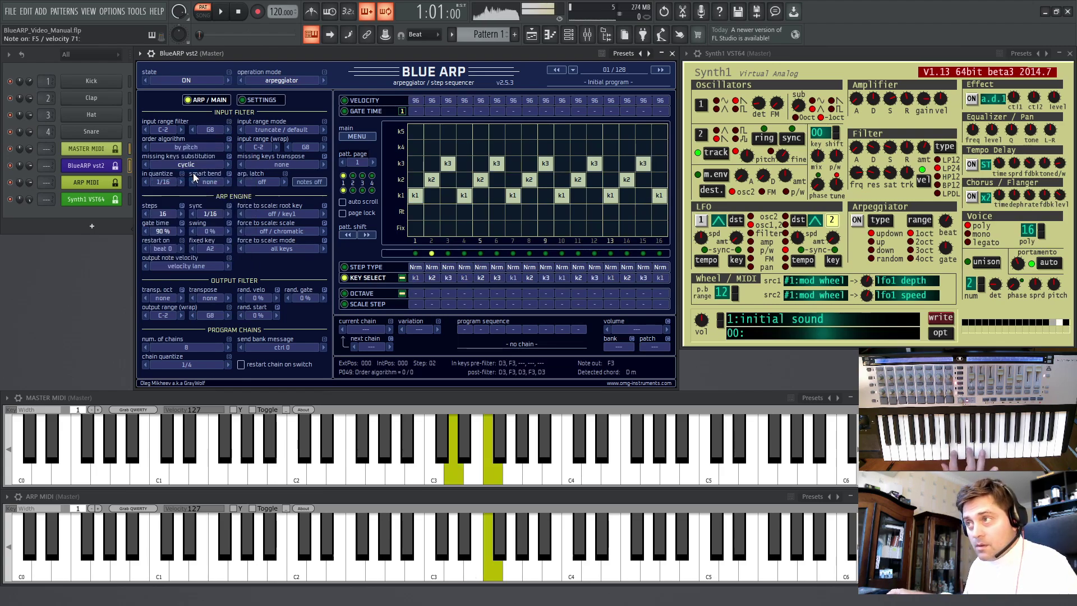
# - Start playback, switch the order algorithm to by pitch desc., and return it to by pitch
pyautogui.click(221, 13)
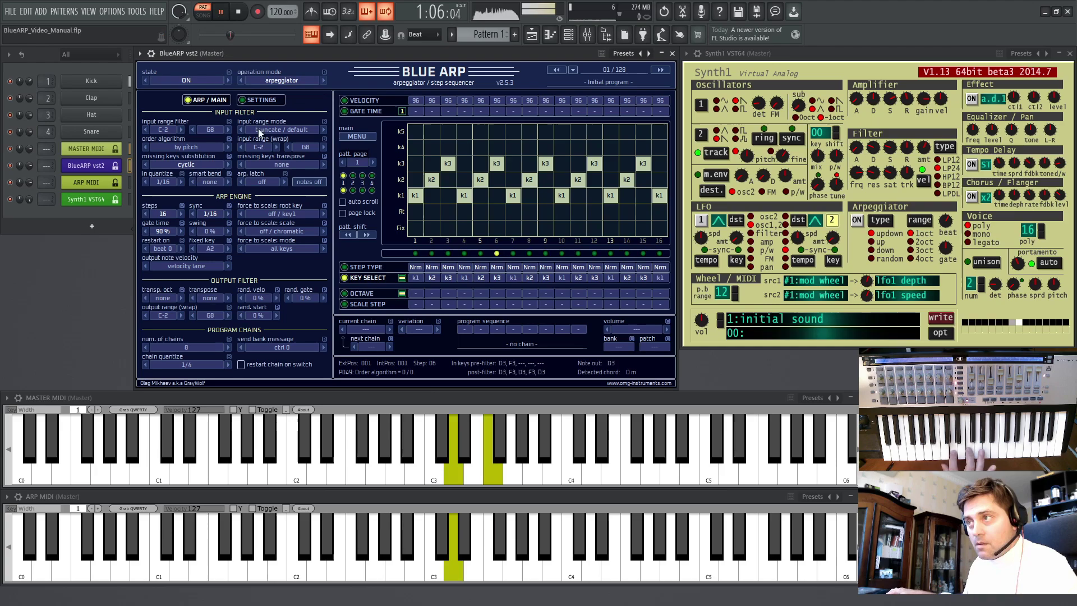
pyautogui.click(188, 147)
pyautogui.click(189, 183)
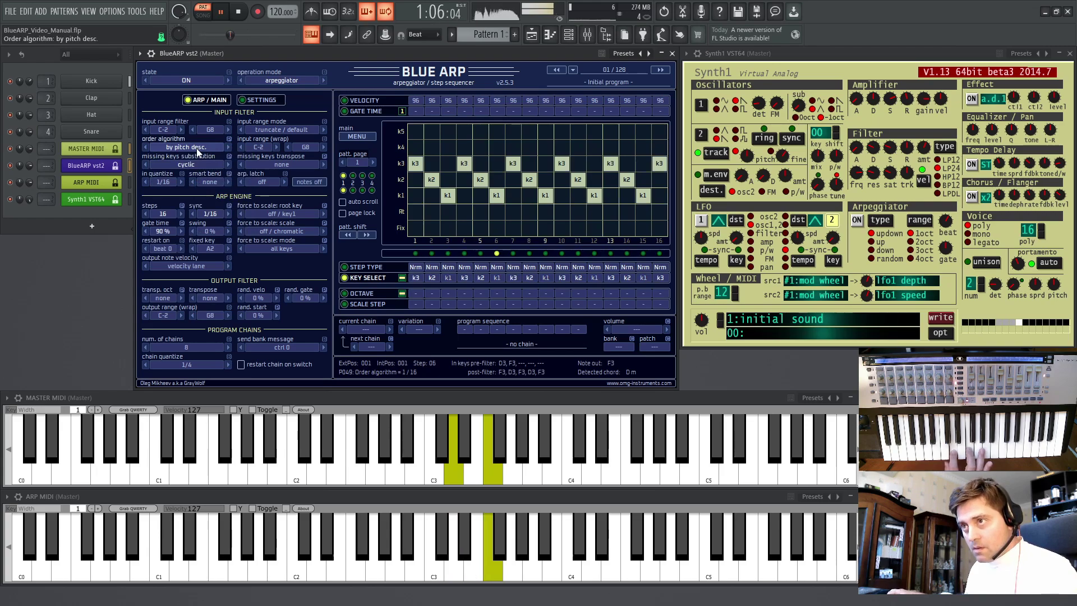
pyautogui.click(197, 147)
pyautogui.click(199, 176)
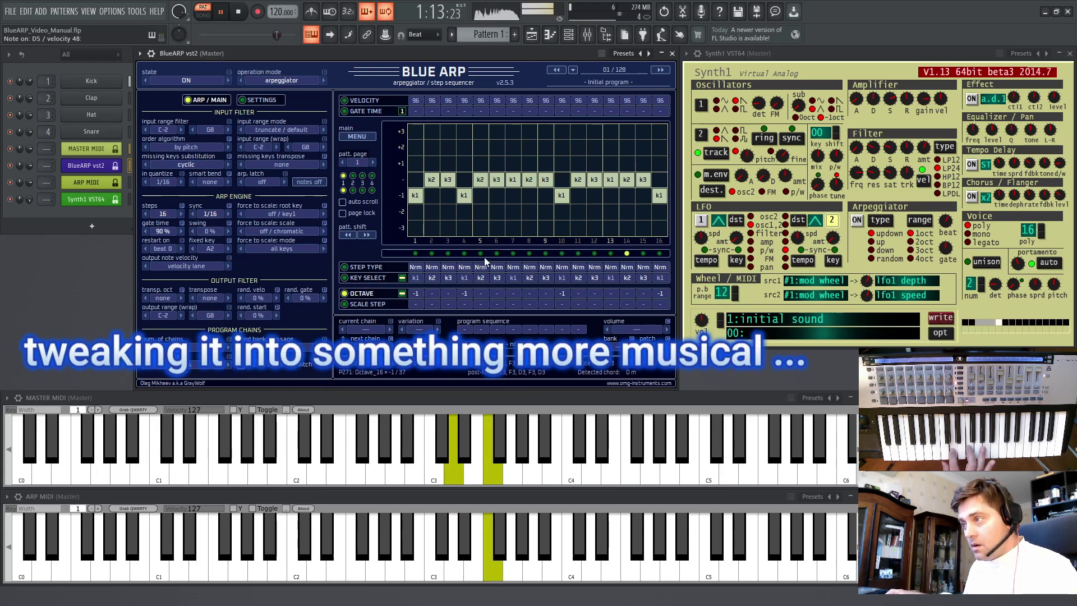
# - Set the octave of steps 7 and 13 to -1 in the octave lane
pyautogui.click(513, 196)
pyautogui.click(606, 195)
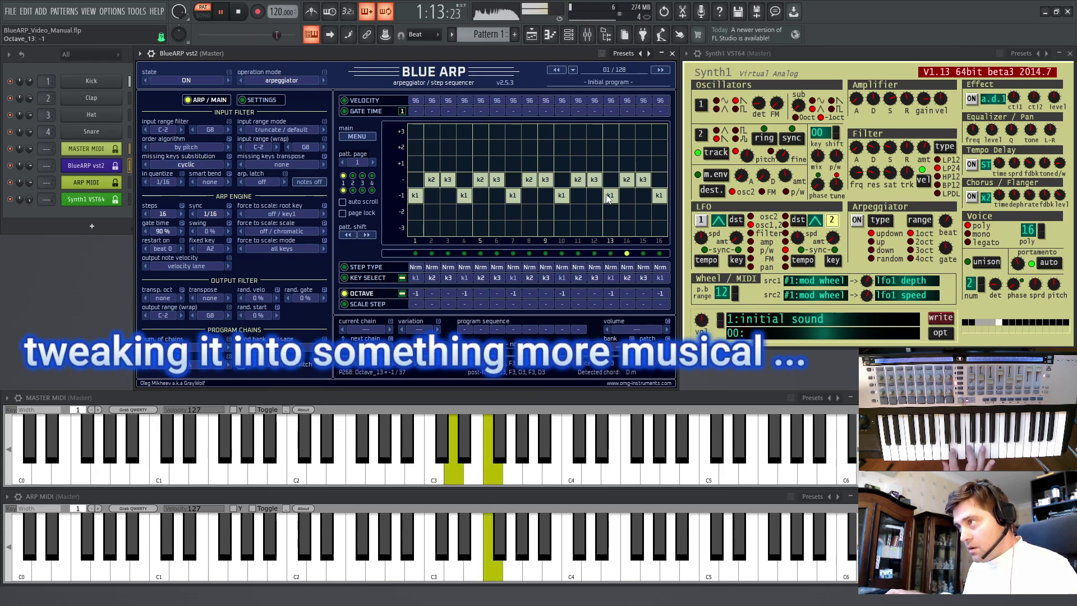
# - Try the order algorithm by pitch desc. on the octave-shifted pattern, return it to by pitch, and stop playback
pyautogui.click(187, 148)
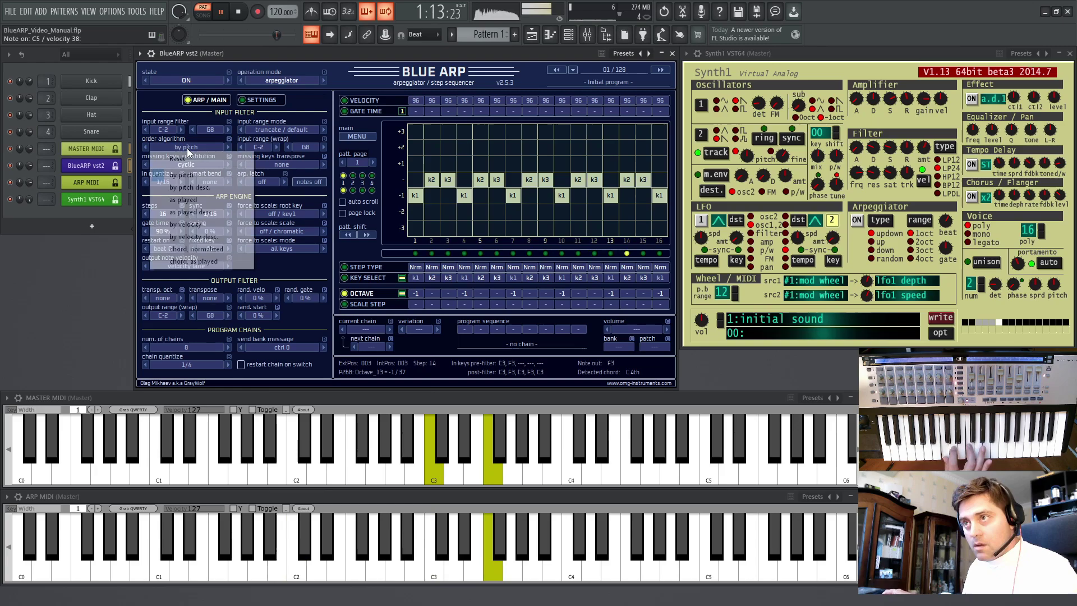
pyautogui.click(195, 189)
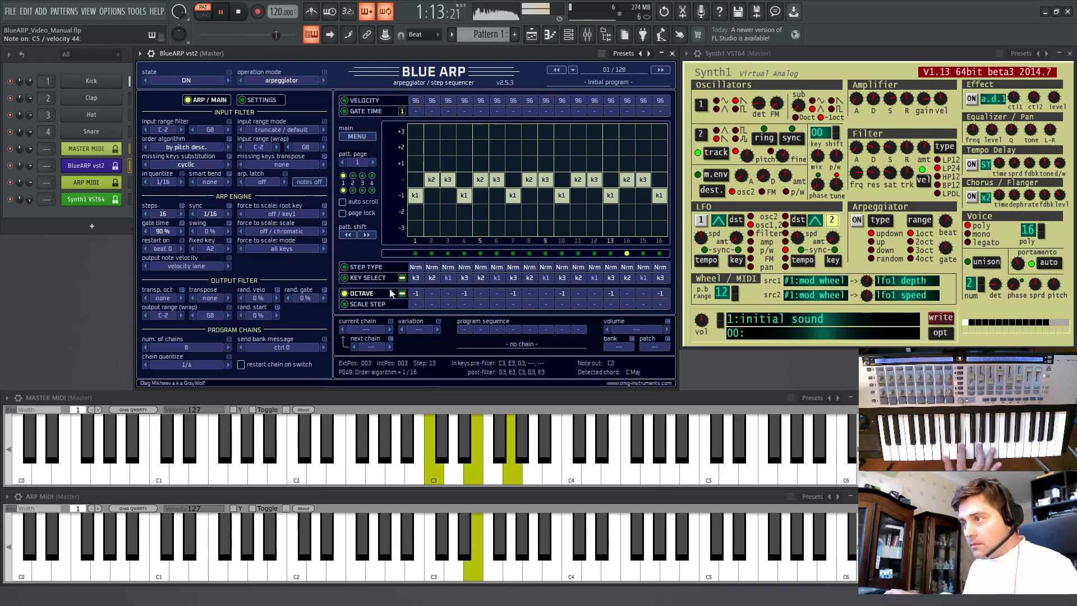
pyautogui.click(190, 149)
pyautogui.click(193, 171)
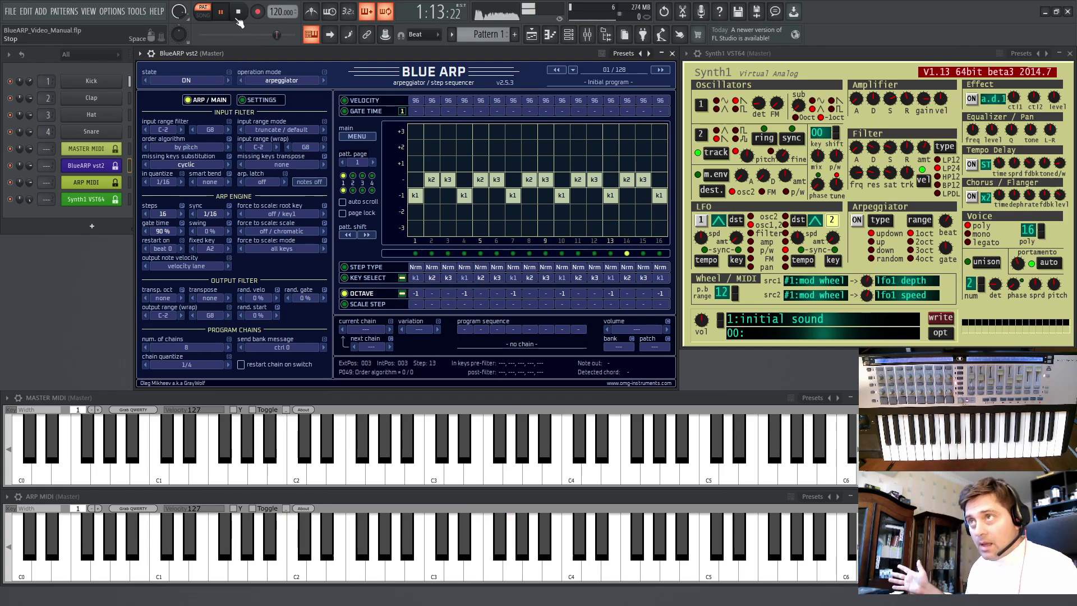
pyautogui.press('space')
# - Review the available order algorithm options and keep by pitch selected
pyautogui.click(187, 147)
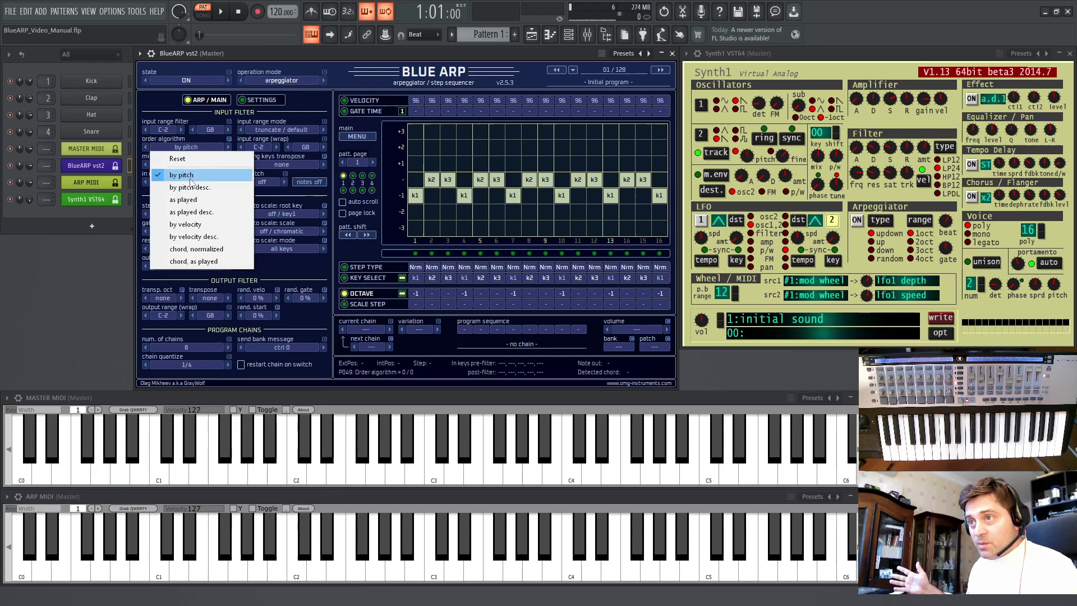
pyautogui.click(188, 174)
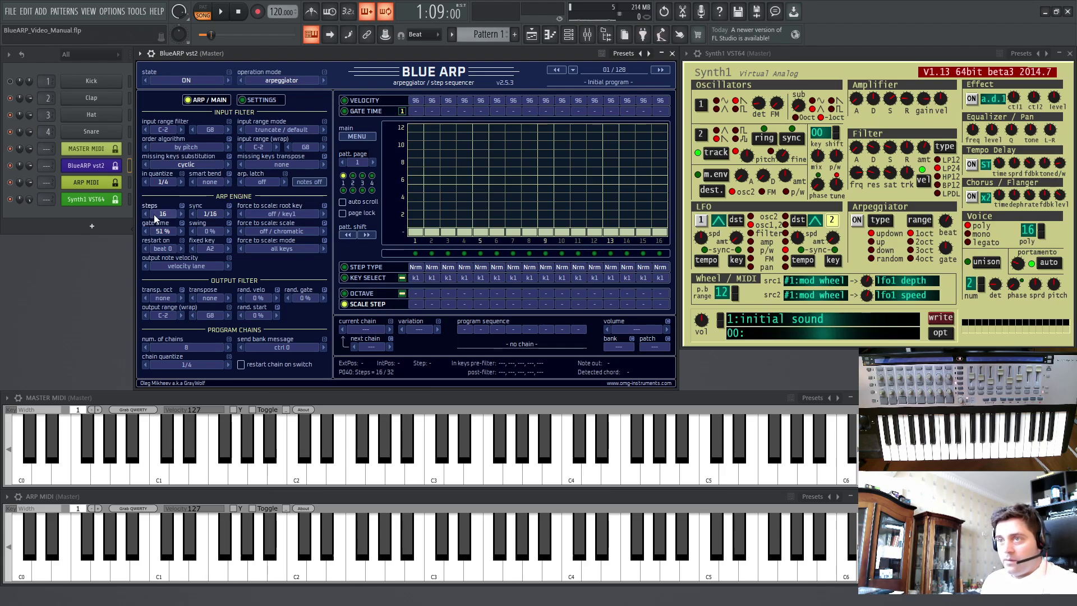
# - Try a pattern length of 8 steps and extend it to 64 steps
pyautogui.moveTo(160, 213); pyautogui.dragTo(153, 260)
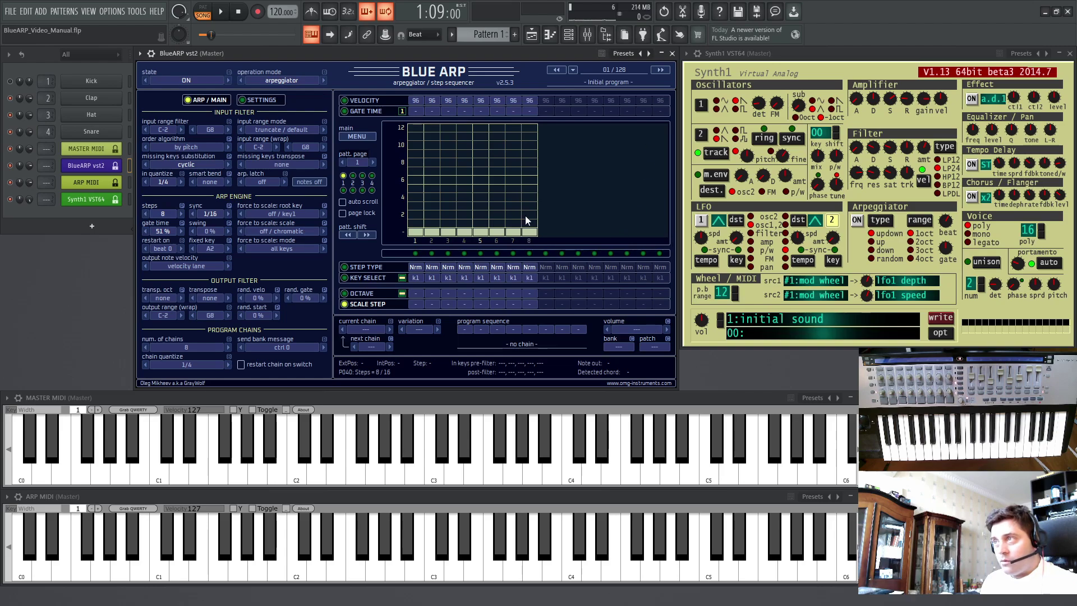
pyautogui.moveTo(169, 214); pyautogui.dragTo(176, 98)
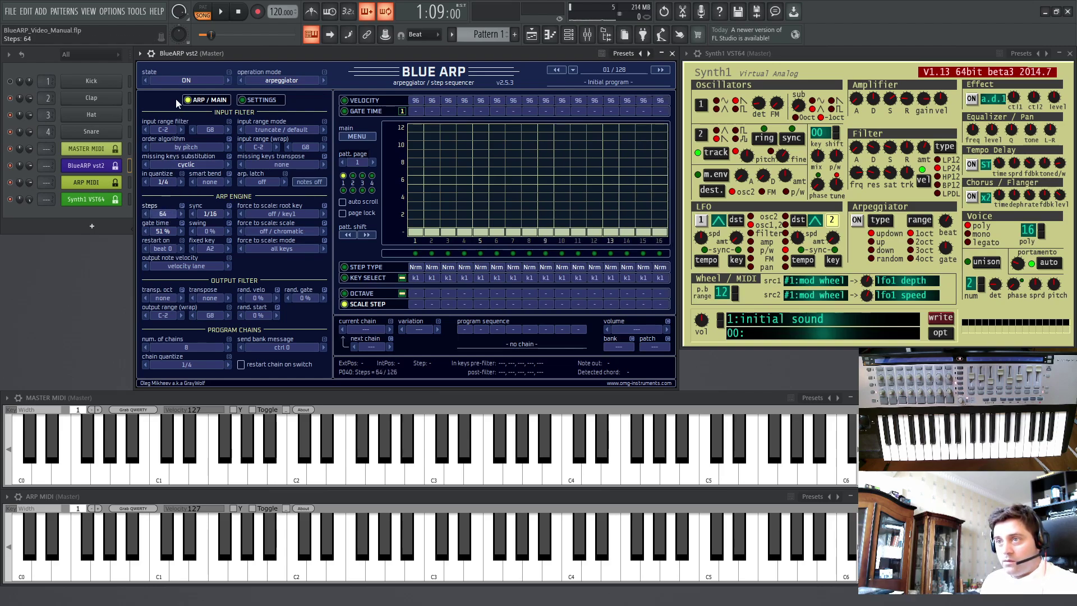
# - Browse pattern pages 1 to 4 of the 64-step pattern and return to page 1
pyautogui.click(374, 161)
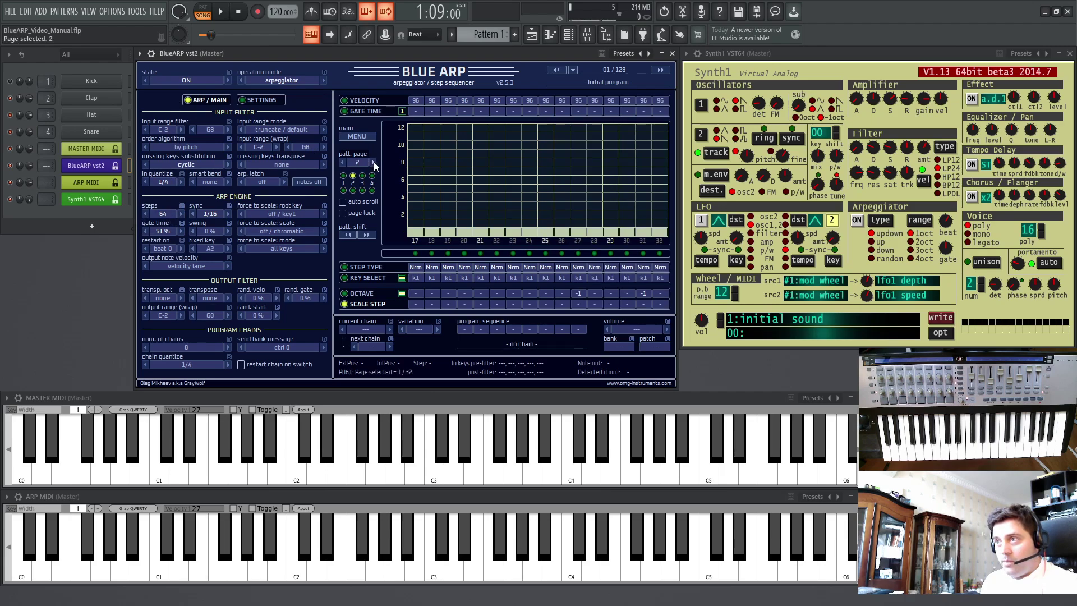
pyautogui.click(373, 161)
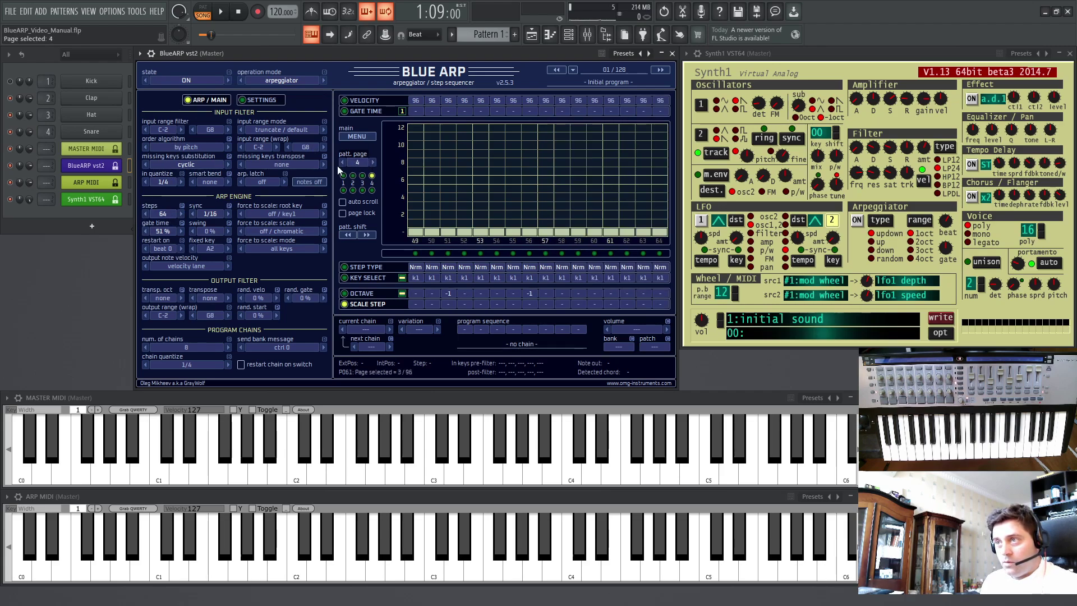
pyautogui.click(372, 162)
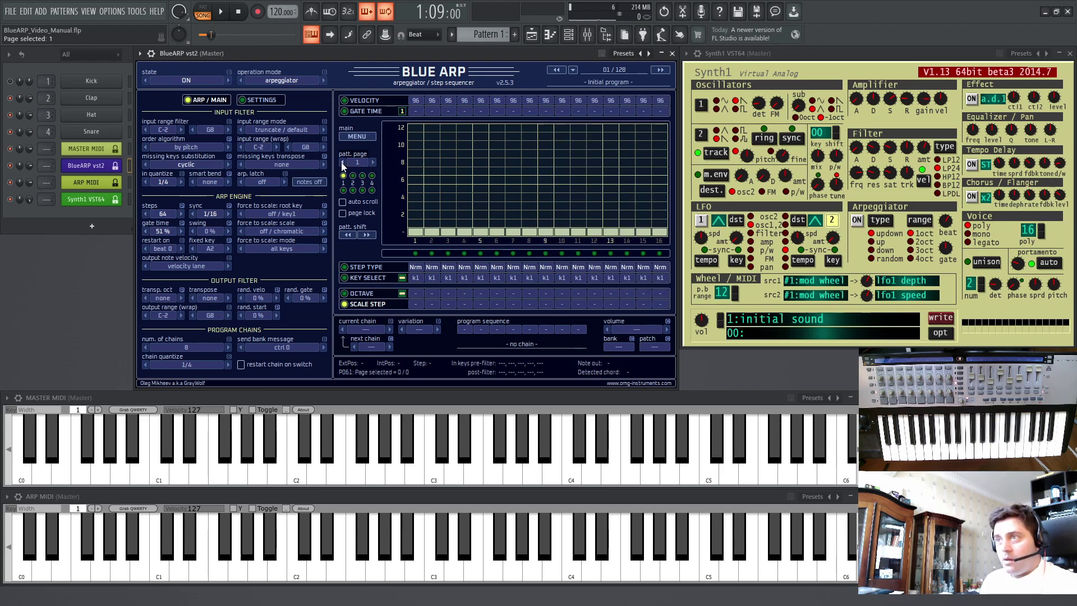
pyautogui.click(372, 162)
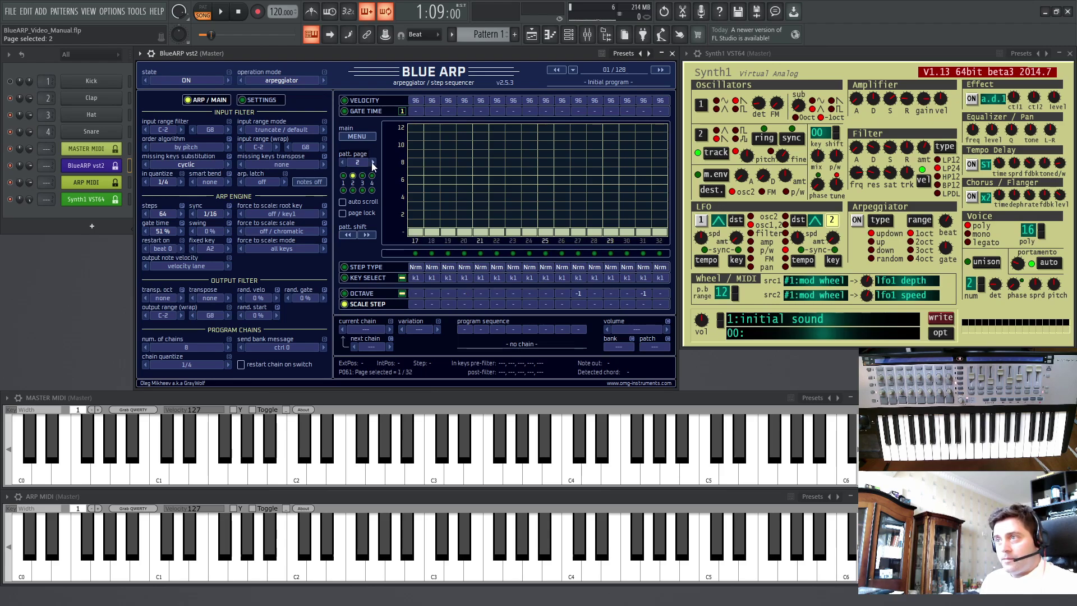
pyautogui.click(341, 162)
pyautogui.click(341, 162)
pyautogui.click(341, 162)
# - Reduce the arpeggiator's number of steps to 50
pyautogui.moveTo(159, 216); pyautogui.dragTo(163, 308)
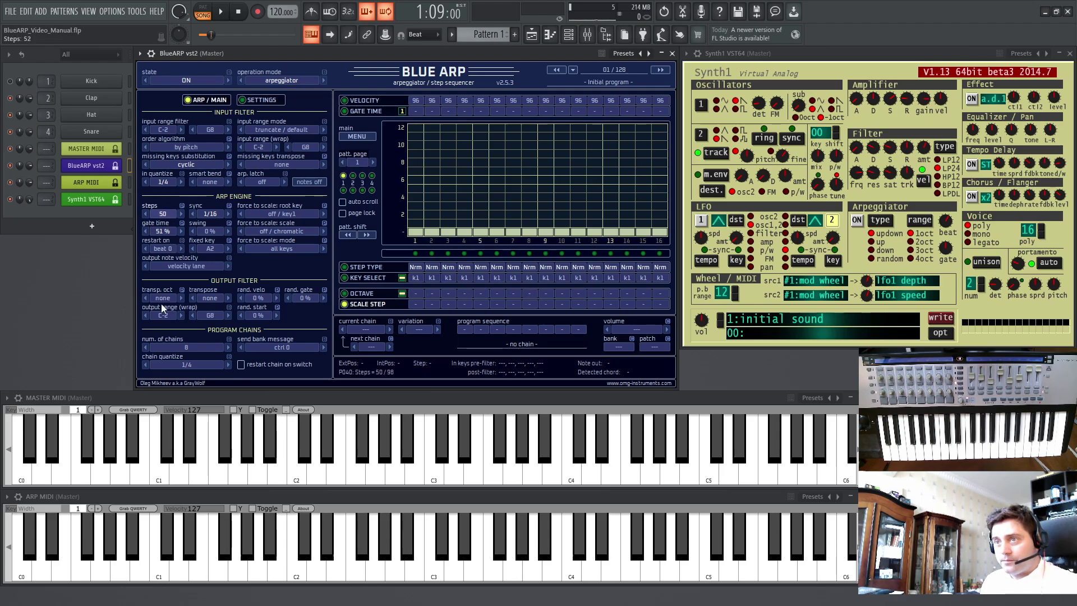
# - Set the number of steps in the arp engine to 16
pyautogui.moveTo(172, 432); pyautogui.dragTo(180, 483)
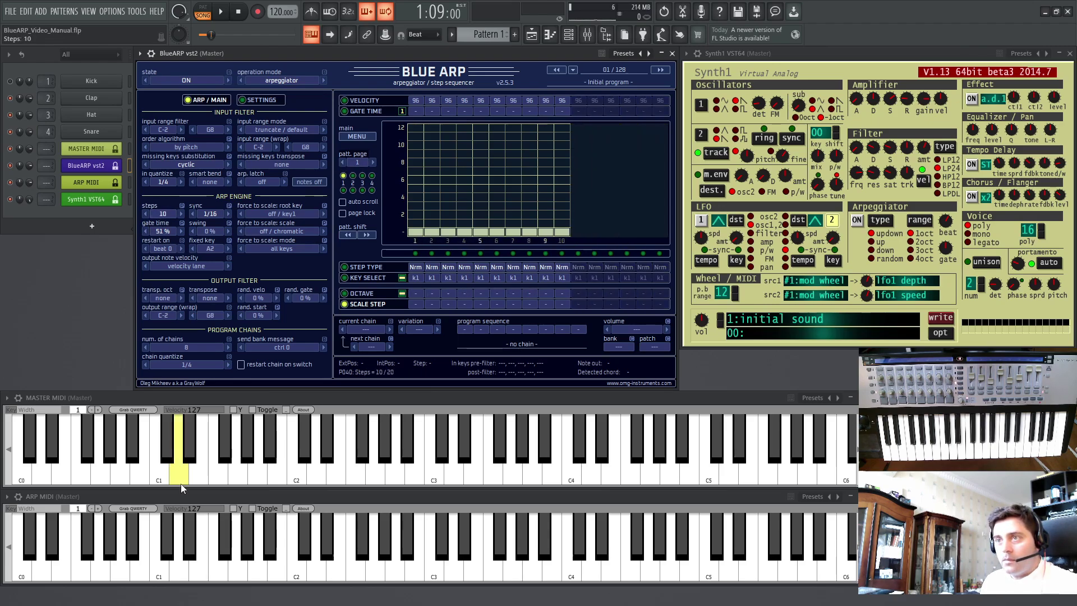
pyautogui.rightClick(163, 214)
pyautogui.click(174, 266)
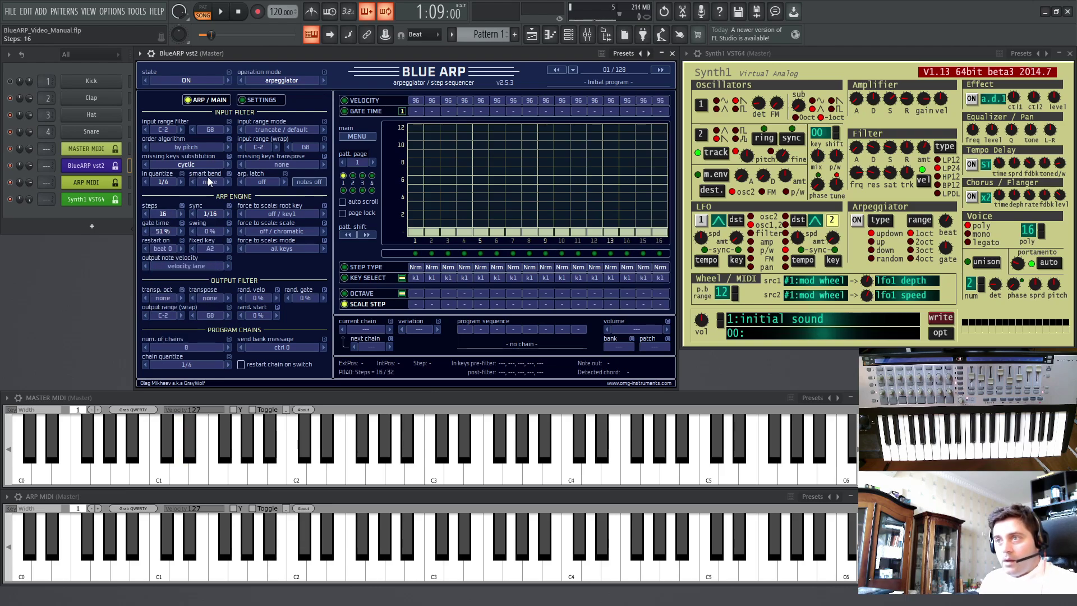
# - Change the arp engine's sync to 1/8 and, while holding a note, to 1/4
pyautogui.click(208, 213)
pyautogui.click(233, 316)
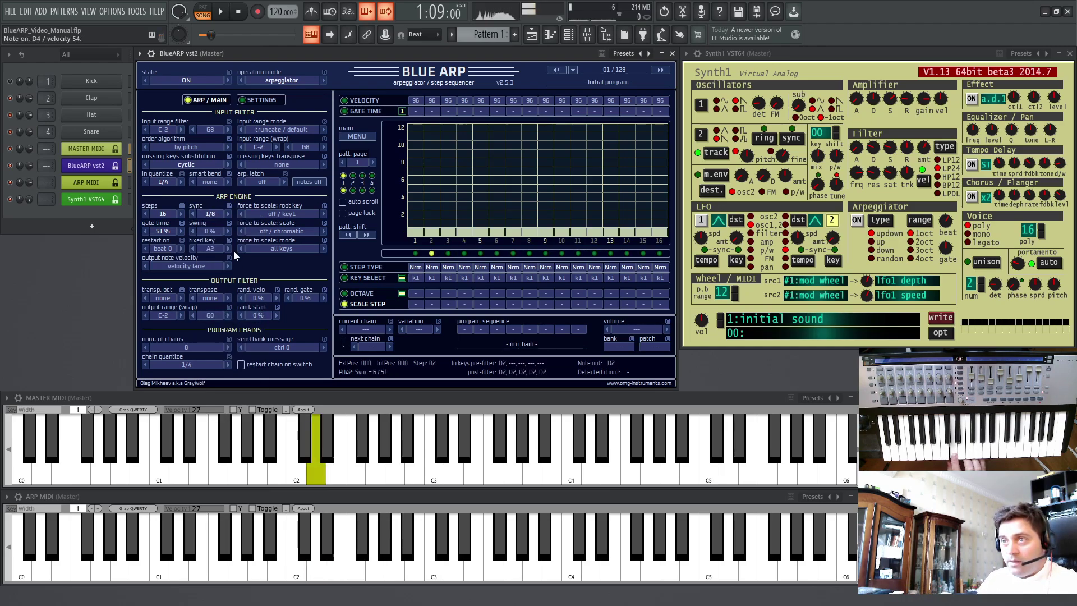
pyautogui.click(207, 213)
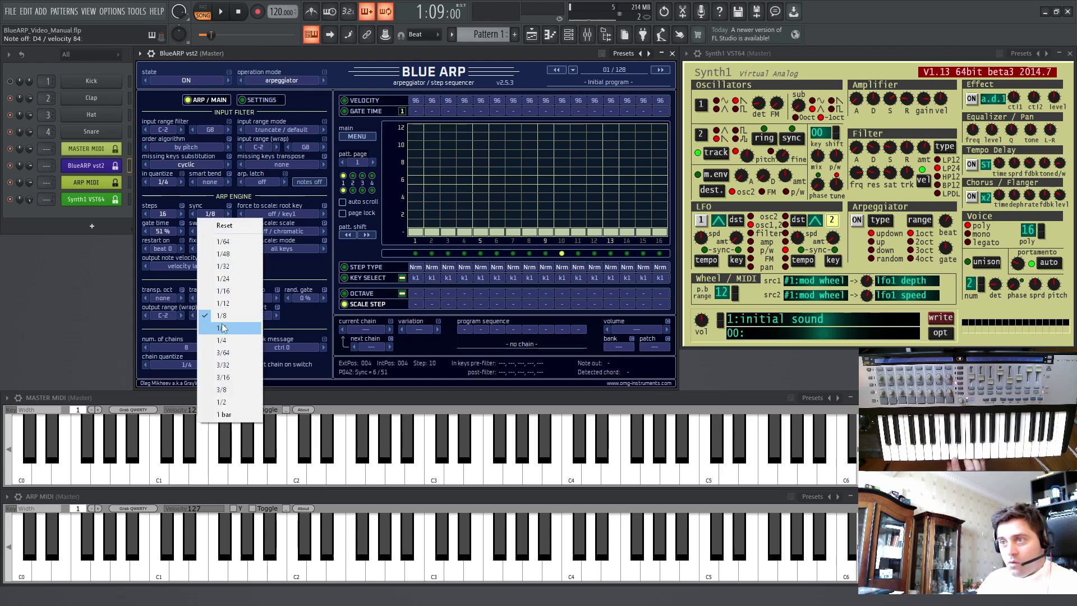
pyautogui.click(223, 342)
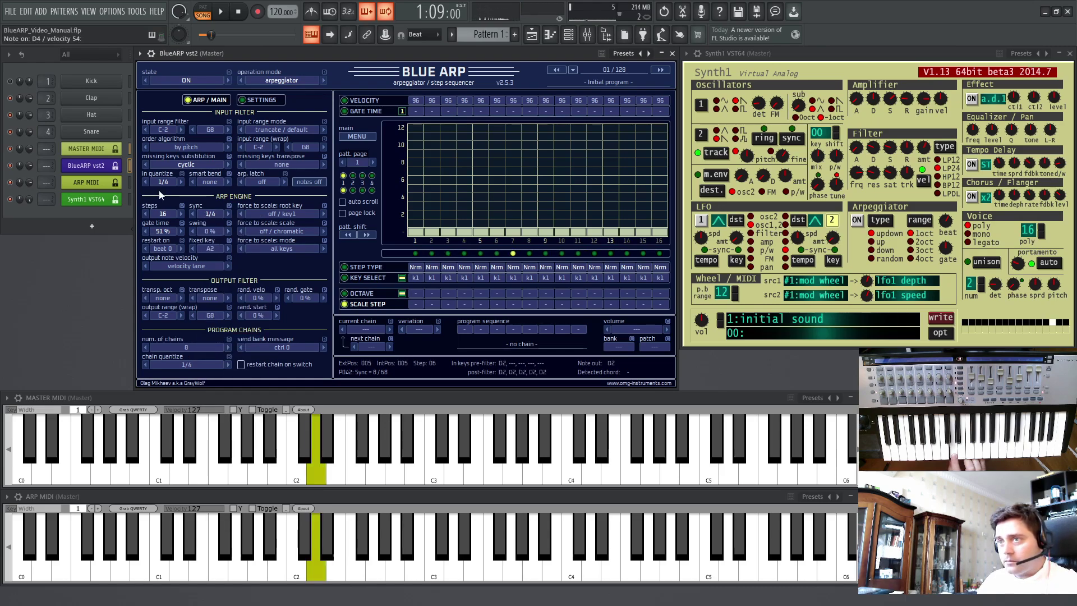
# - Raise the arp engine's gate time to 80% and set the sync to 1/8
pyautogui.moveTo(162, 232); pyautogui.dragTo(206, 134)
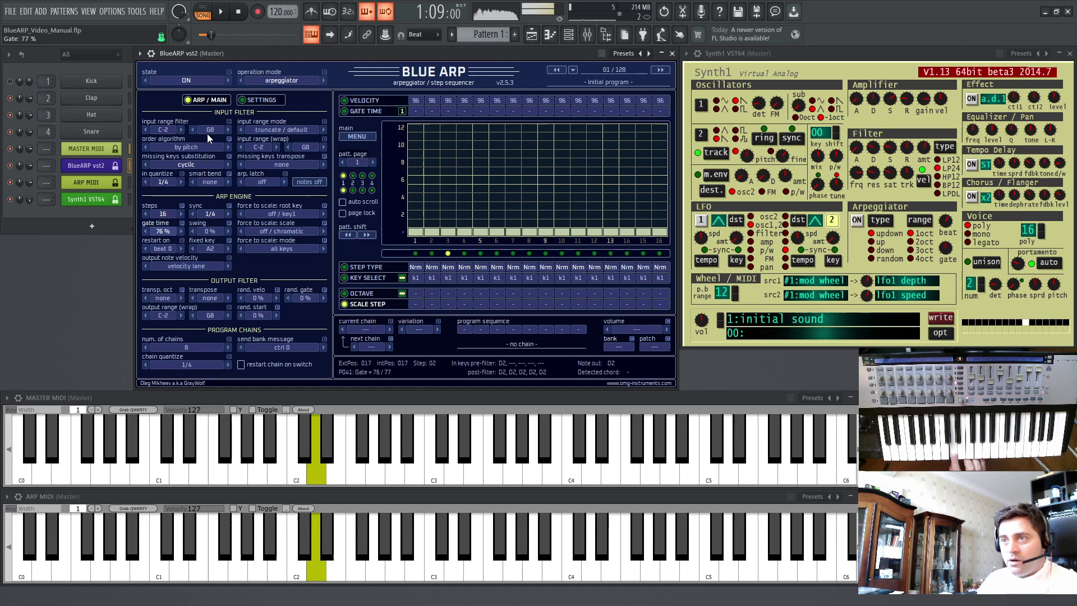
pyautogui.click(214, 214)
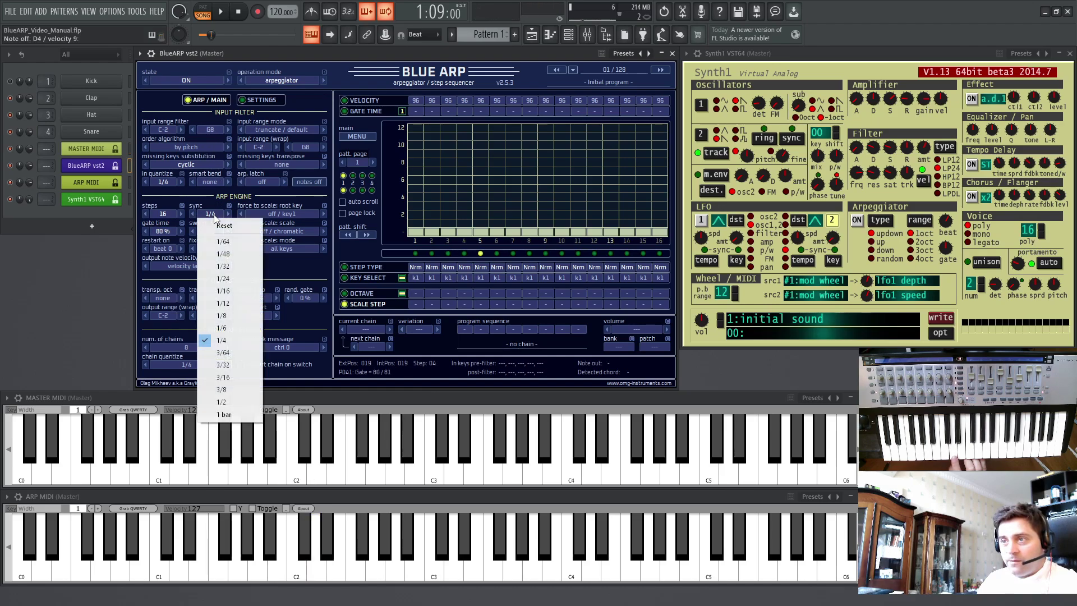
pyautogui.click(230, 315)
# - Raise the gate time through 98% to 113%, and bring it down to 68%
pyautogui.moveTo(167, 231); pyautogui.dragTo(168, 214)
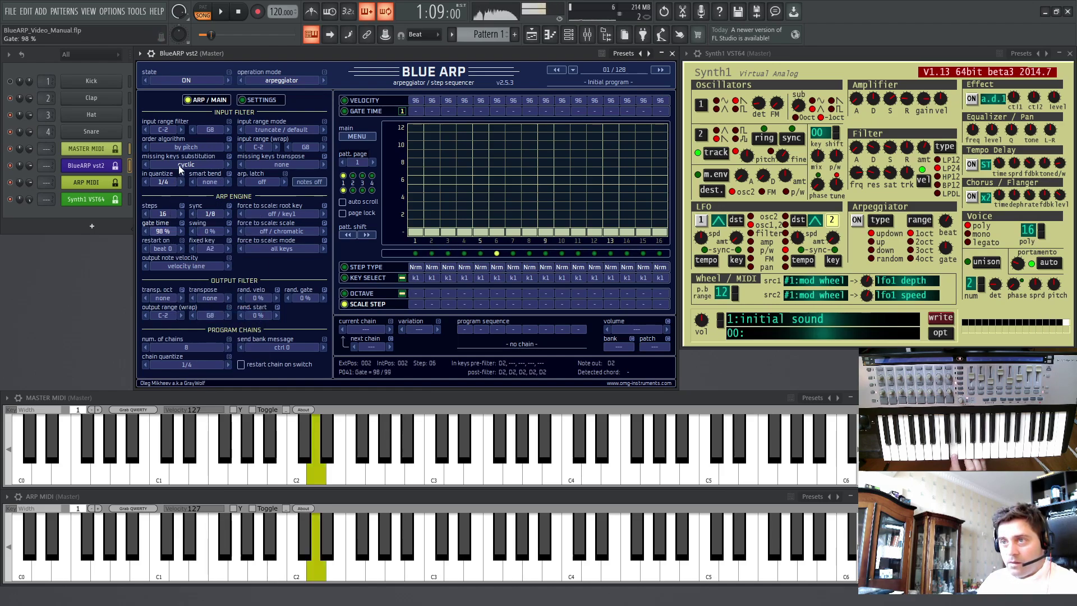
pyautogui.moveTo(178, 165); pyautogui.dragTo(183, 116)
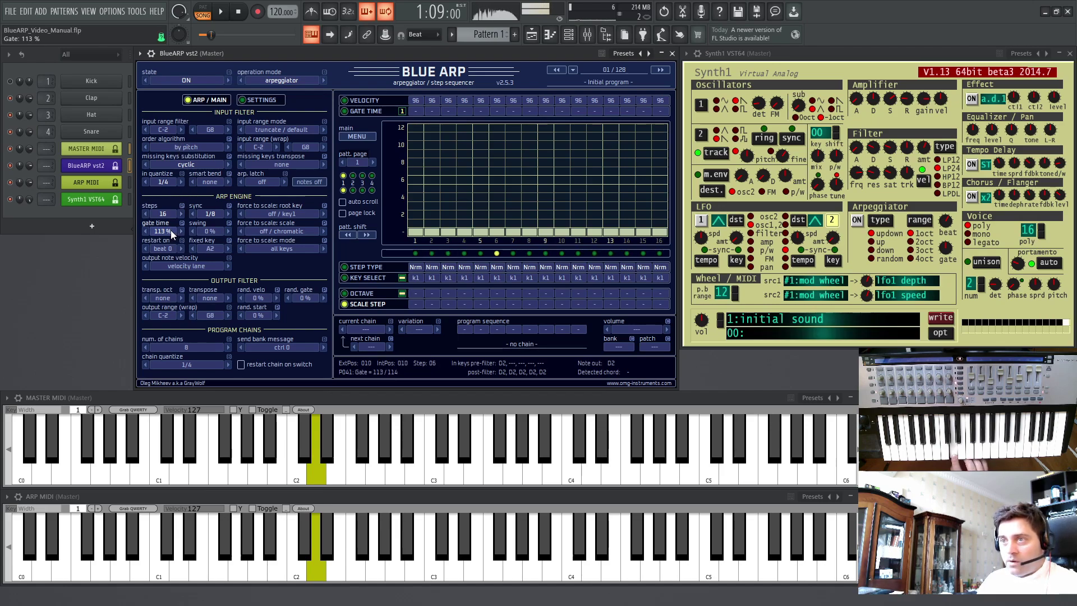
pyautogui.moveTo(170, 230); pyautogui.dragTo(172, 399)
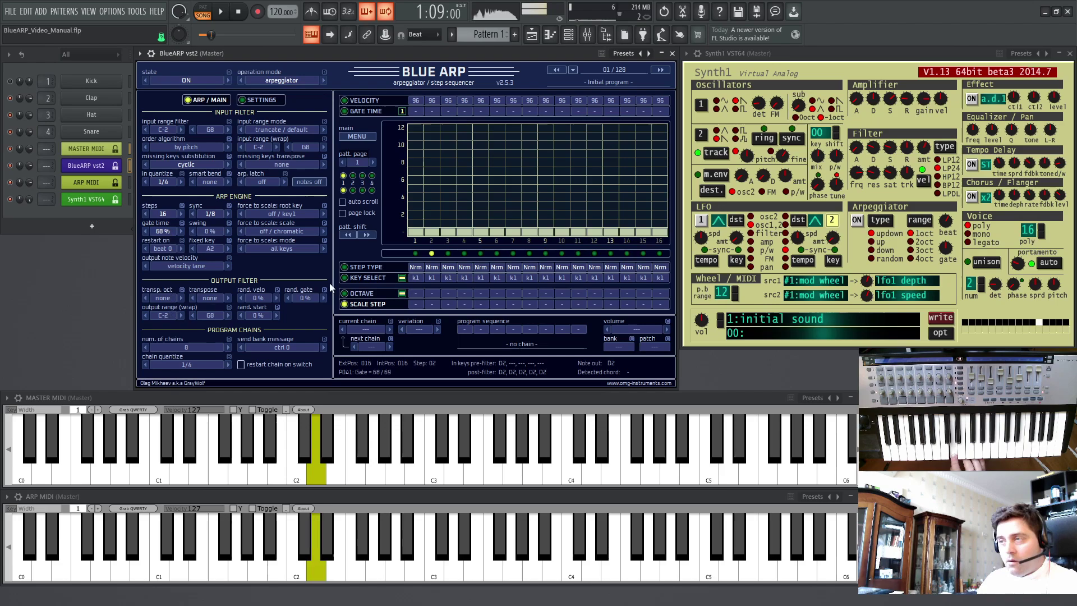
# - In the gate time lane, set steps 3, 7, 10 and 13 to 2x and step 5 to 1/2, and return all steps to the default
pyautogui.click(367, 112)
pyautogui.click(447, 179)
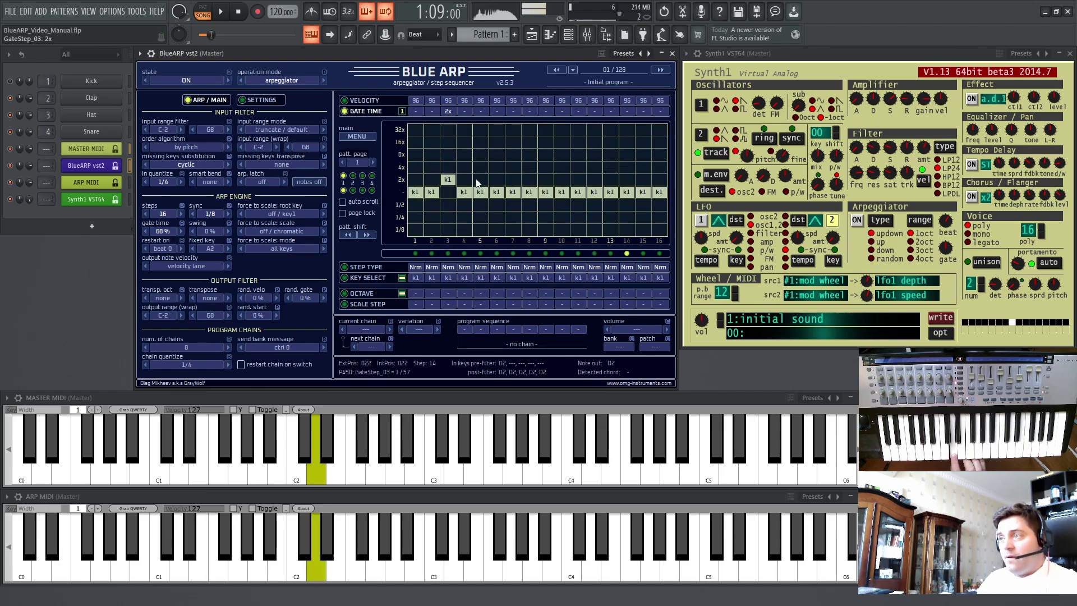
pyautogui.click(512, 179)
pyautogui.click(561, 179)
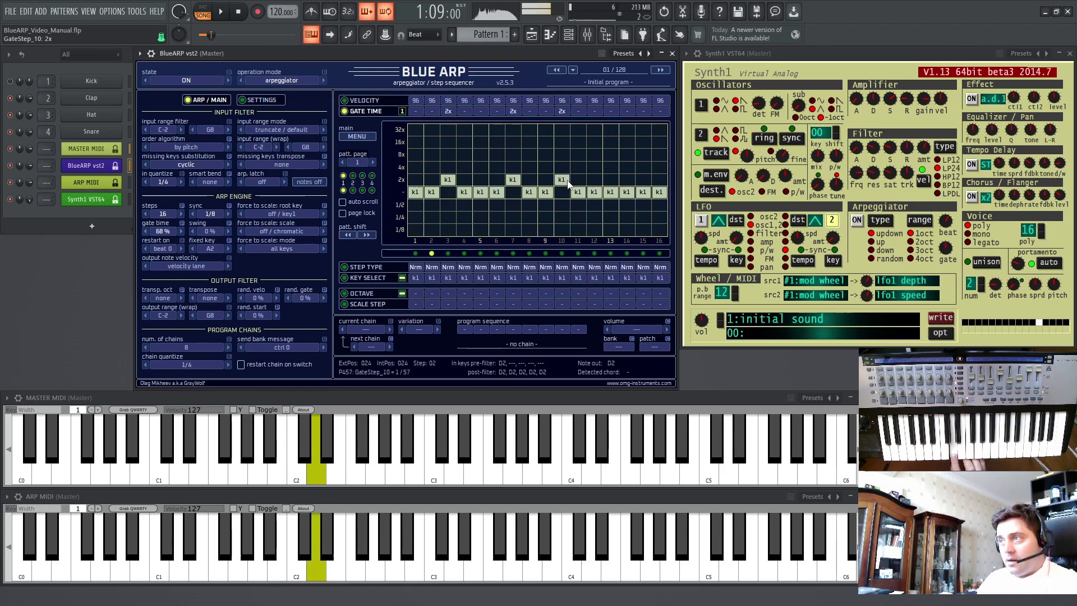
pyautogui.click(480, 205)
pyautogui.click(610, 180)
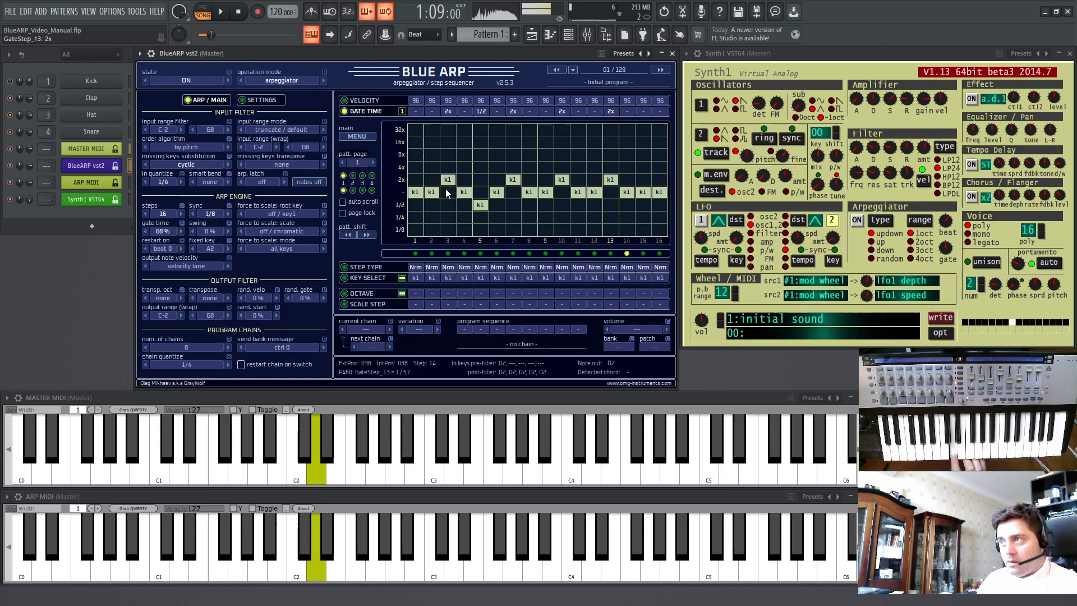
pyautogui.moveTo(447, 193); pyautogui.dragTo(604, 193)
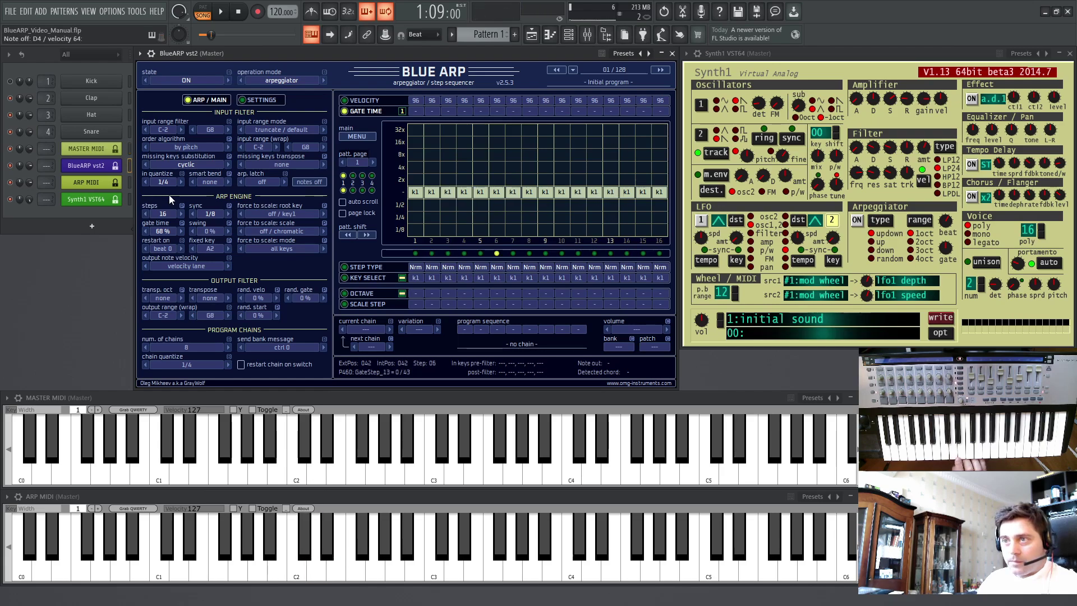
# - Set the sync to 1/16 and try out the swing amount, returning it to 0%
pyautogui.click(203, 218)
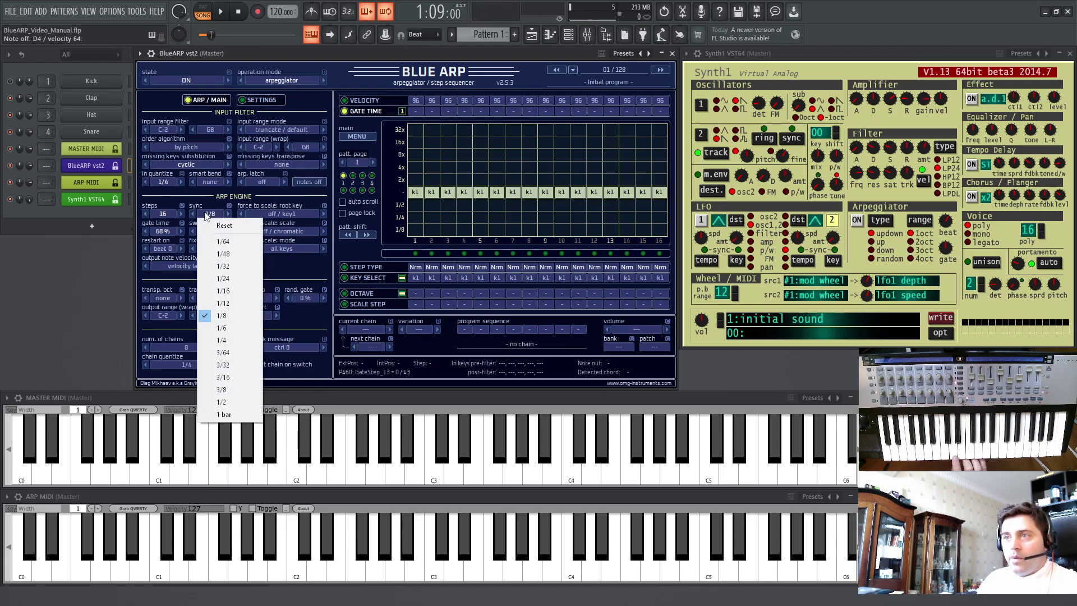
pyautogui.click(213, 290)
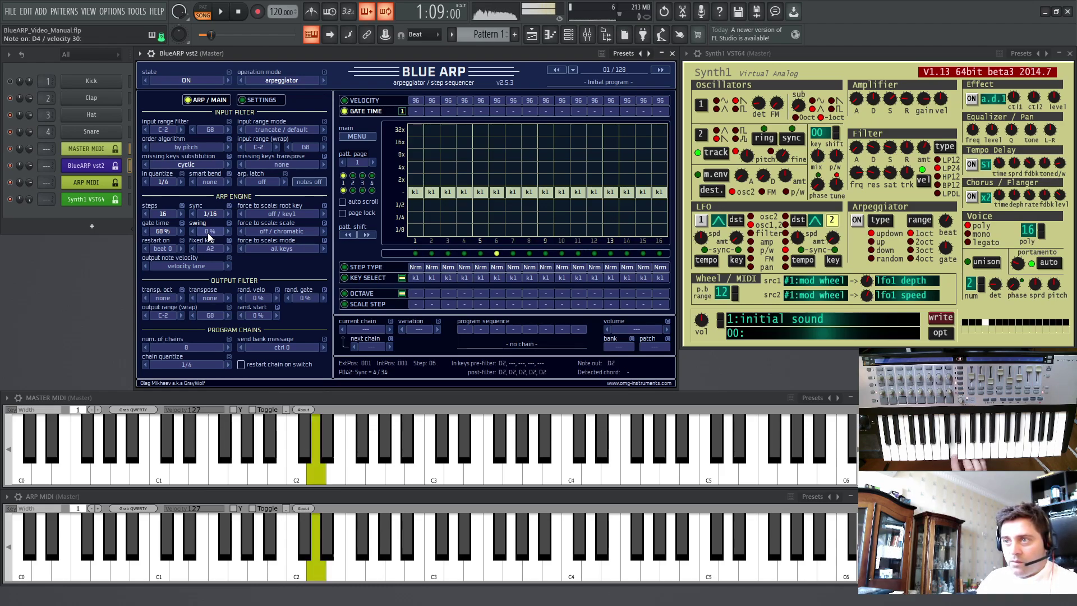
pyautogui.moveTo(207, 233)
pyautogui.mouseDown()
pyautogui.moveTo(228, 455)
pyautogui.moveTo(254, 75)
pyautogui.moveTo(251, 152)
pyautogui.moveTo(227, 233)
pyautogui.mouseUp()
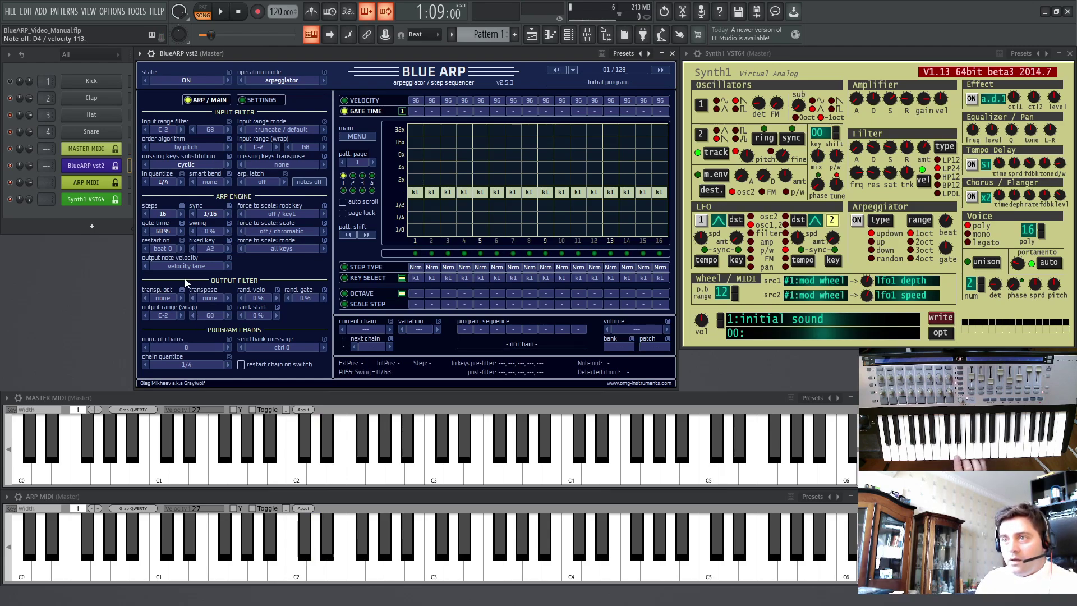
# - In the key select lane, set steps 4, 8, 9, 11, 12 and 15 to Fix, keeping step 10 on k1
pyautogui.click(373, 278)
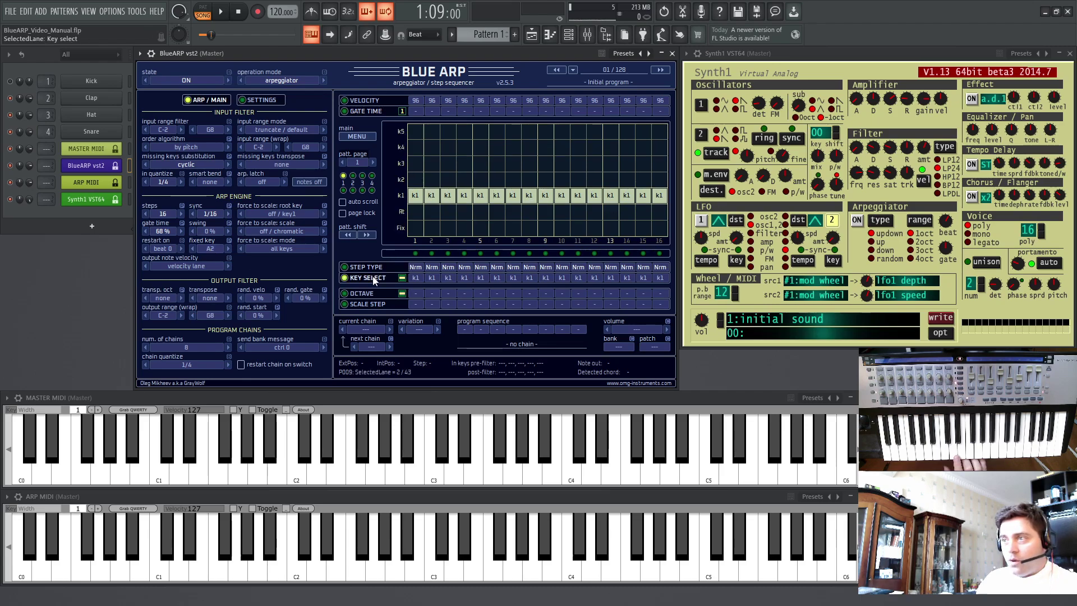
pyautogui.click(463, 228)
pyautogui.moveTo(529, 227); pyautogui.dragTo(593, 228)
pyautogui.click(643, 228)
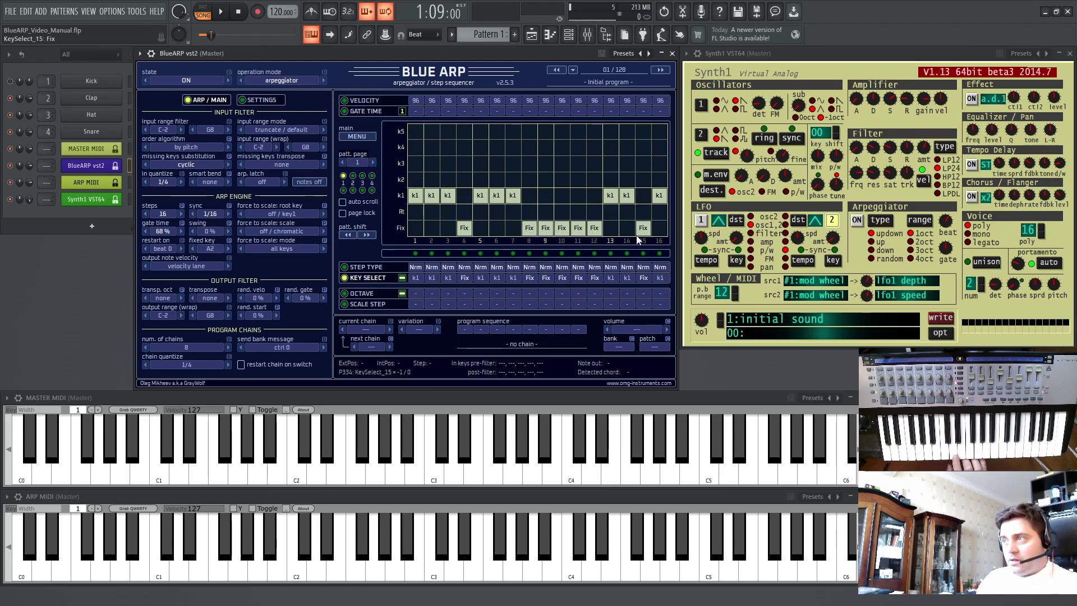
pyautogui.click(569, 199)
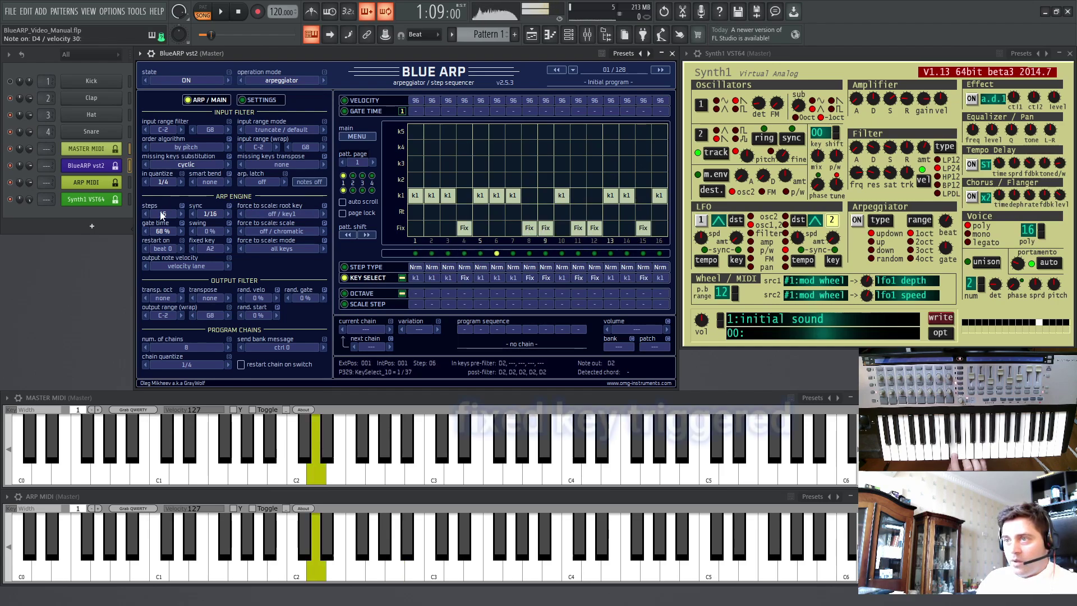
# - Try F#3 and F2 as the fixed key, and restore it to A2
pyautogui.moveTo(203, 247); pyautogui.dragTo(213, 216)
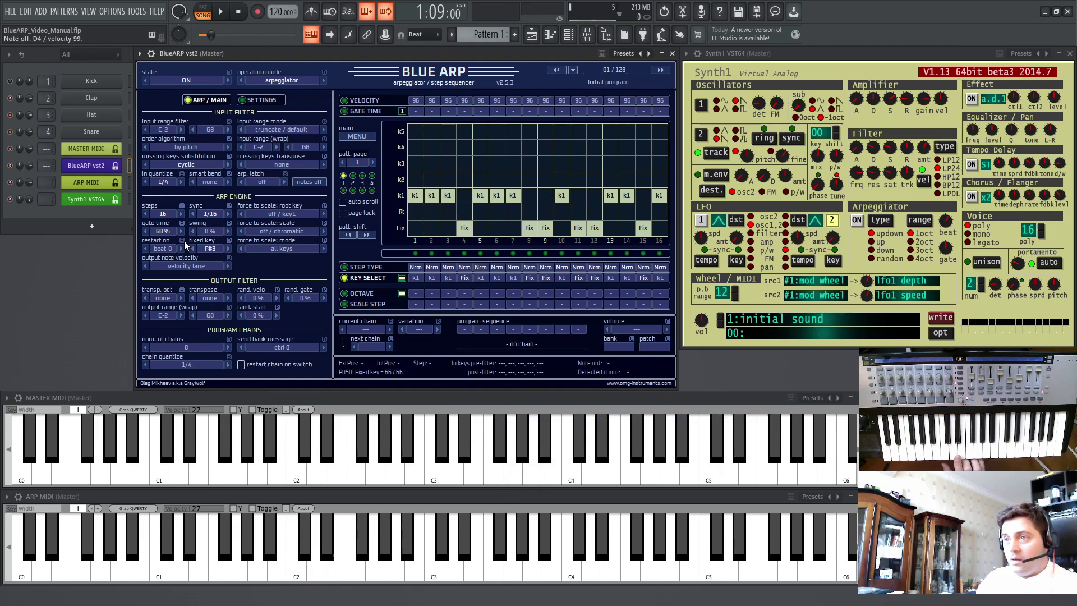
pyautogui.moveTo(211, 250); pyautogui.dragTo(217, 313)
pyautogui.click(210, 250)
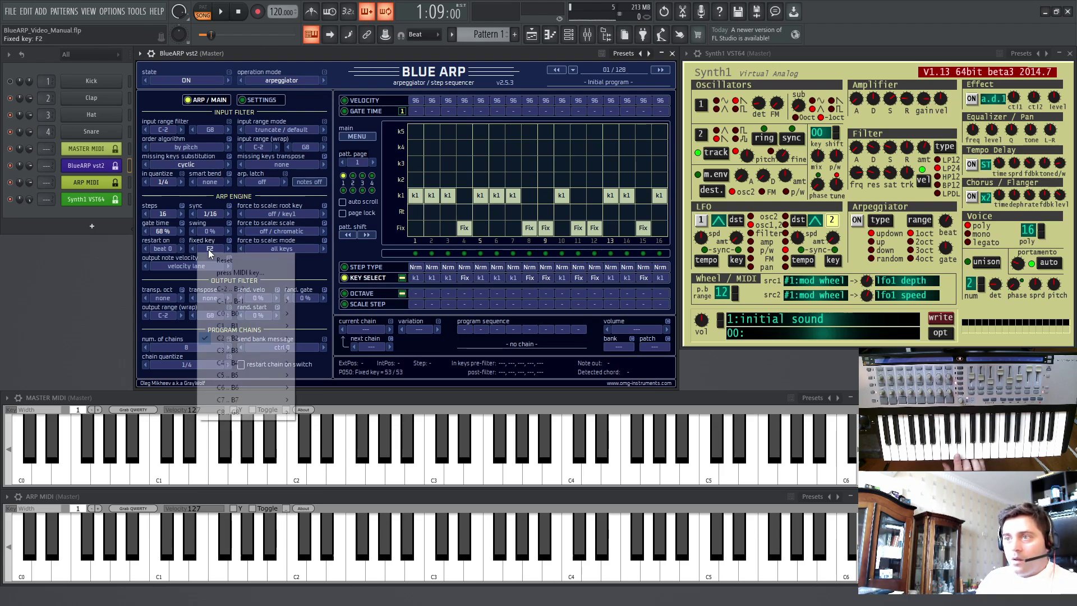
pyautogui.click(219, 292)
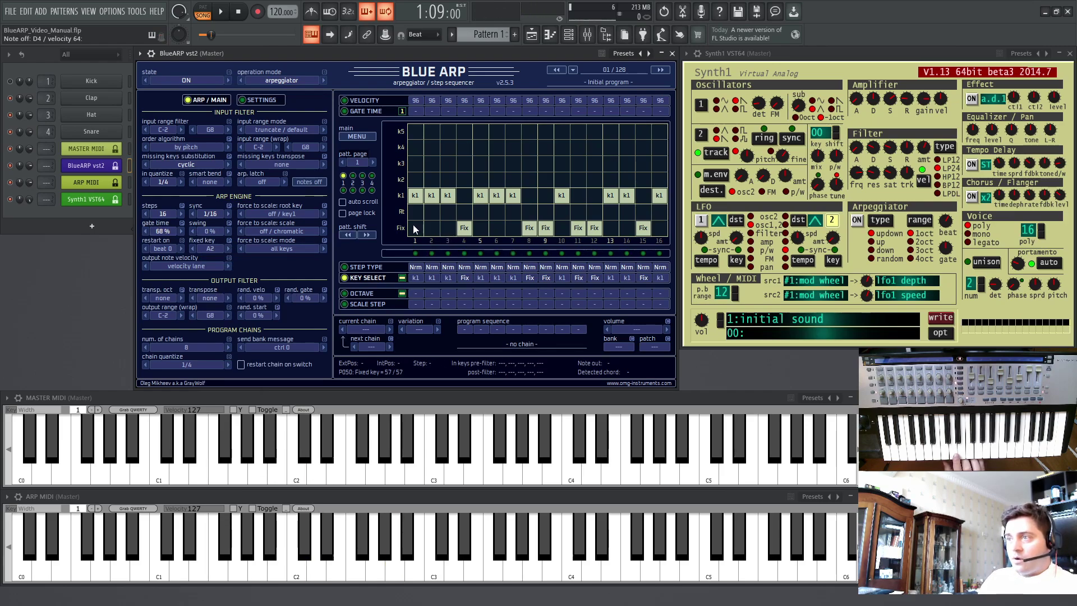
# - Set key select to Fix on all 16 steps, with octave -1 on steps 3 and 9 and +1 on steps 6, 11 and 14
pyautogui.moveTo(413, 224); pyautogui.dragTo(661, 229)
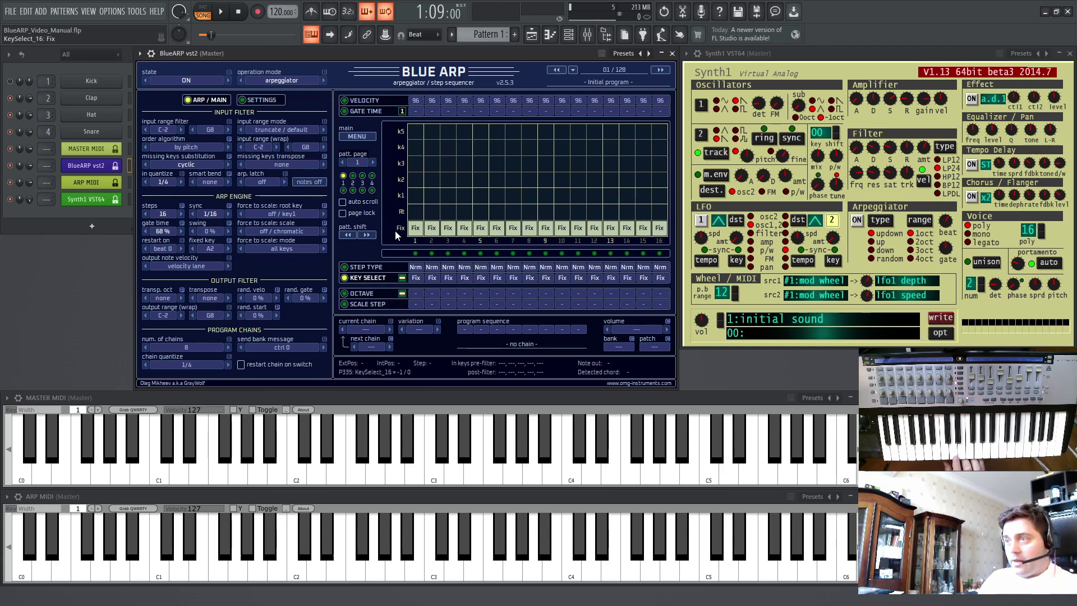
pyautogui.click(362, 296)
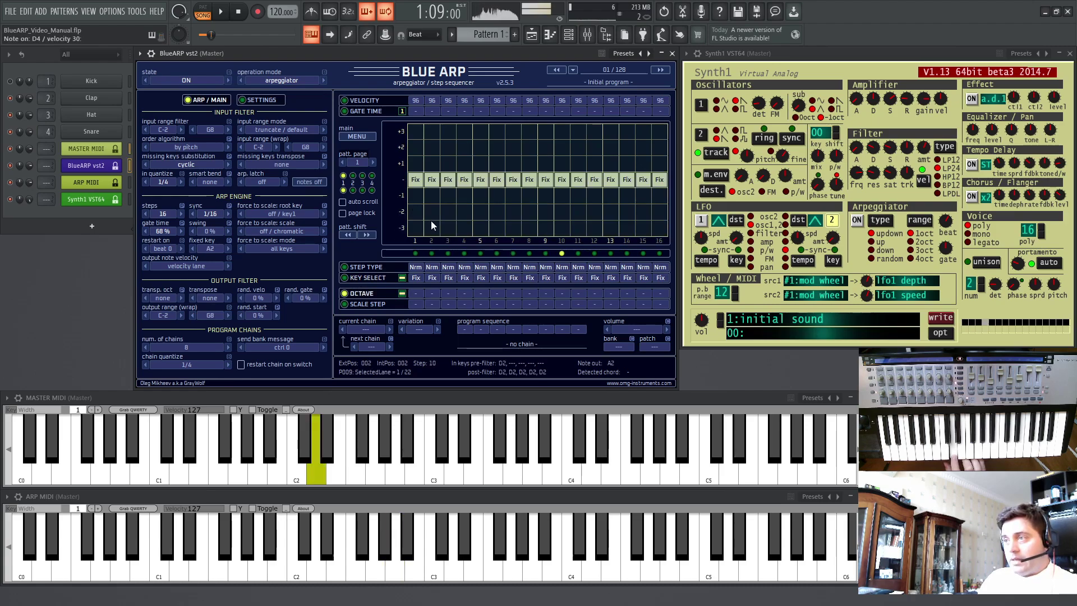
pyautogui.click(448, 195)
pyautogui.click(545, 195)
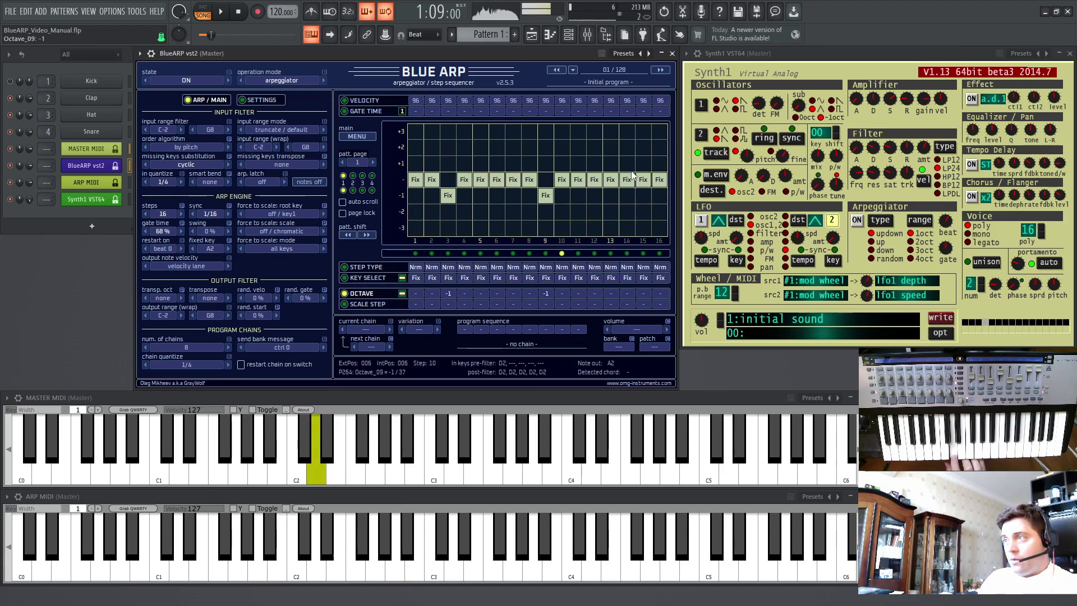
pyautogui.click(626, 163)
pyautogui.click(497, 163)
pyautogui.click(577, 163)
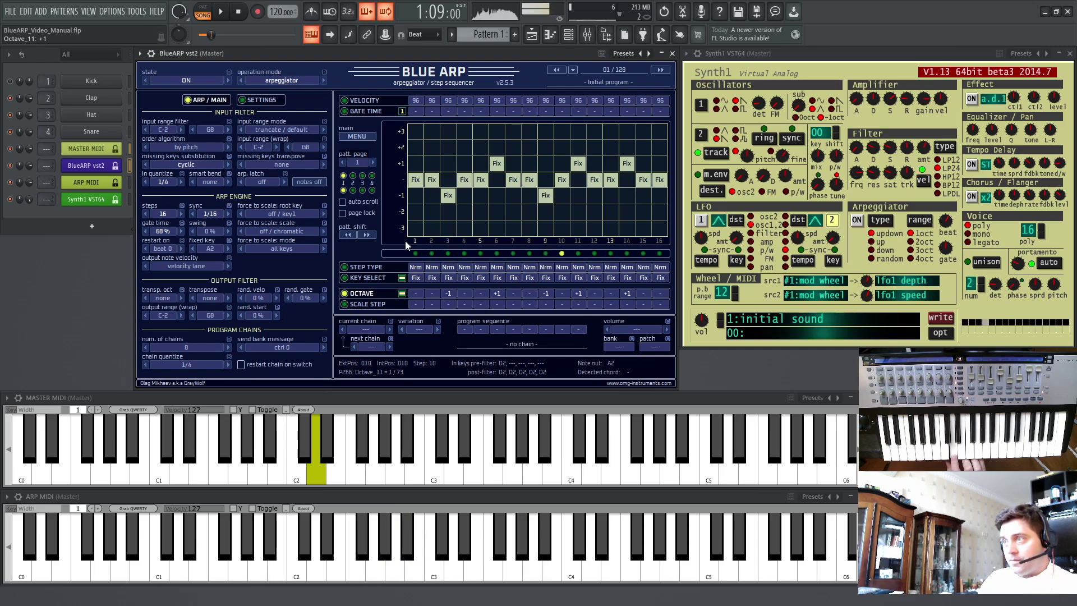
# - In the scale step lane, set step 4 to 3 and step 10 to 6
pyautogui.click(368, 304)
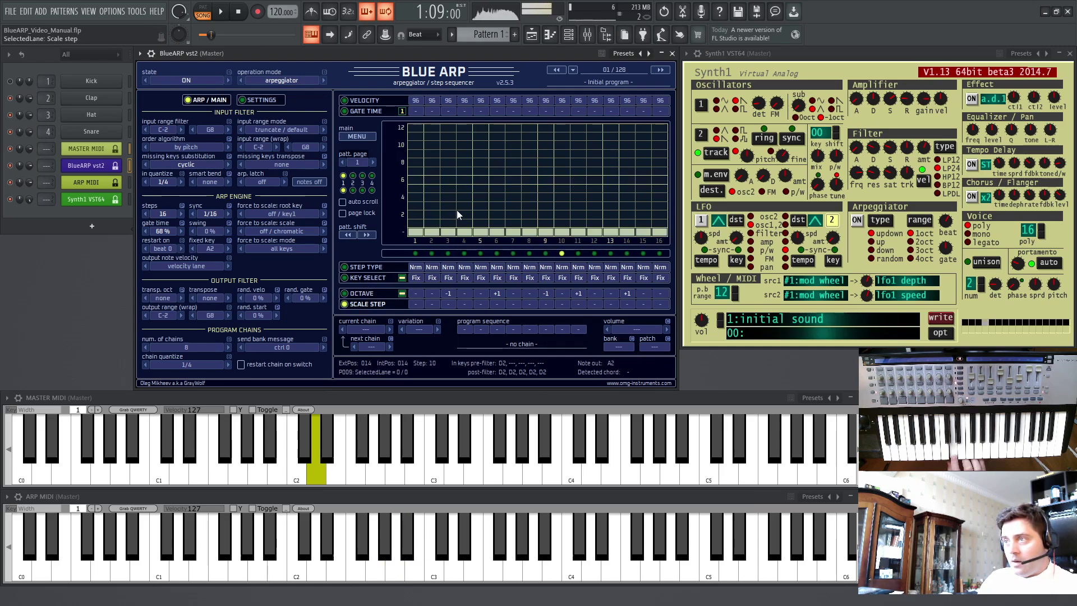
pyautogui.click(461, 205)
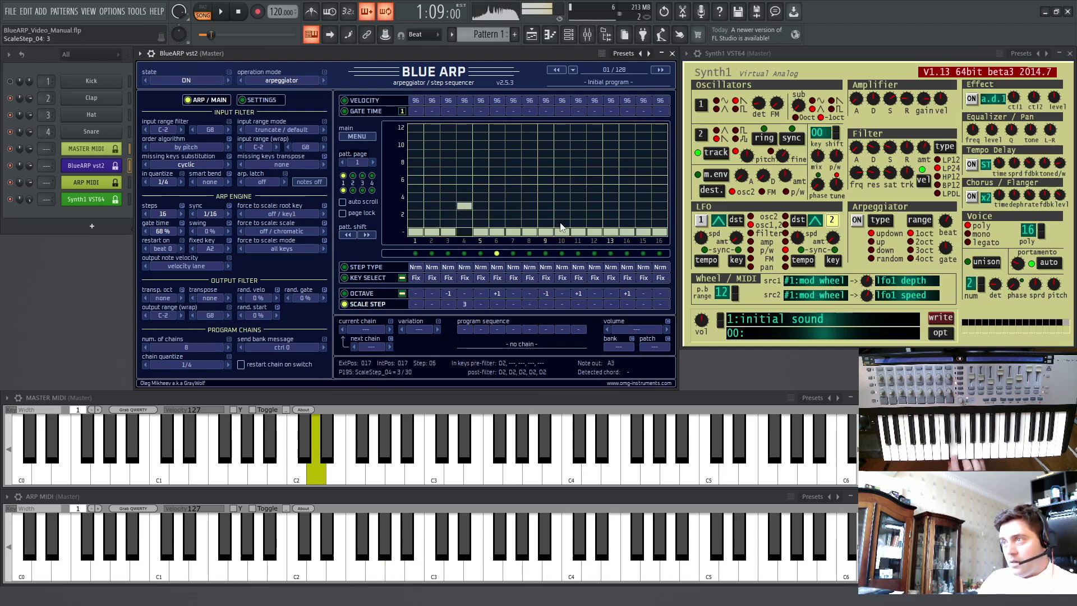
pyautogui.click(563, 180)
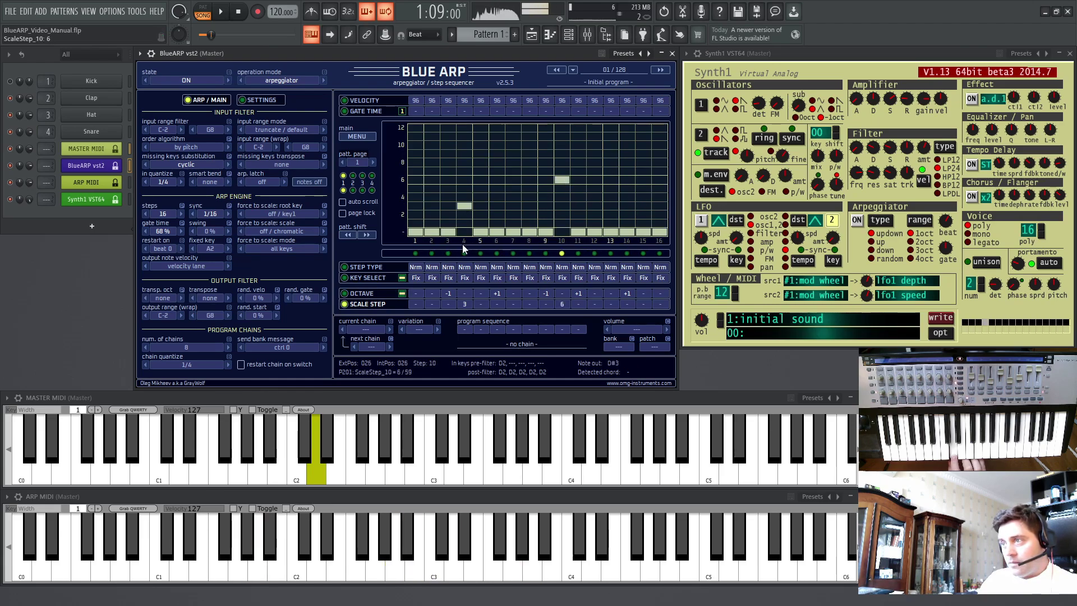
# - Set the step type to Off for steps 2, 7, 13 and 16
pyautogui.click(370, 267)
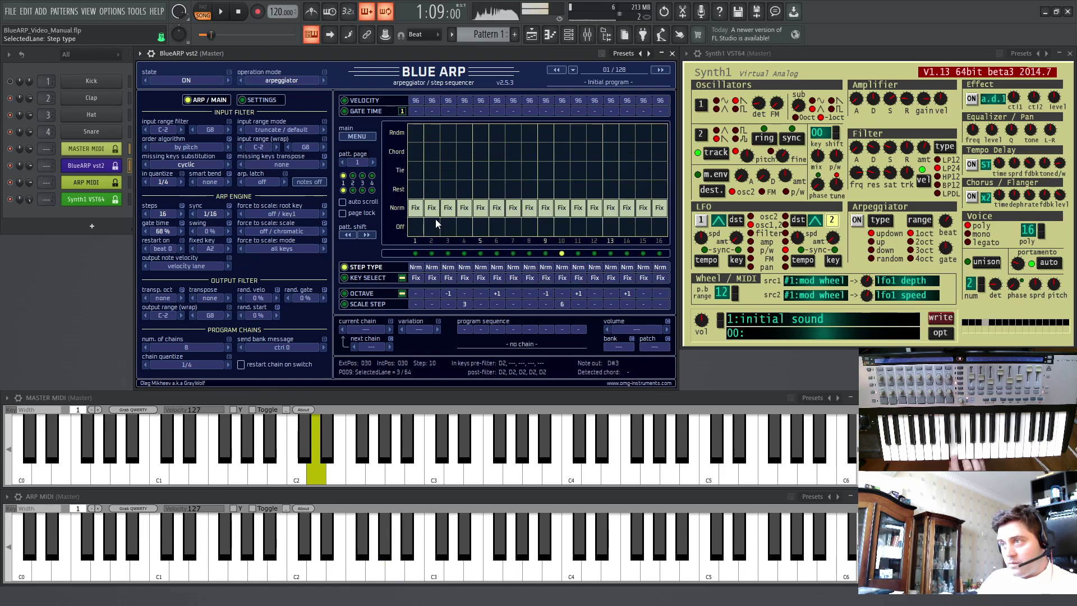
pyautogui.click(432, 226)
pyautogui.click(512, 226)
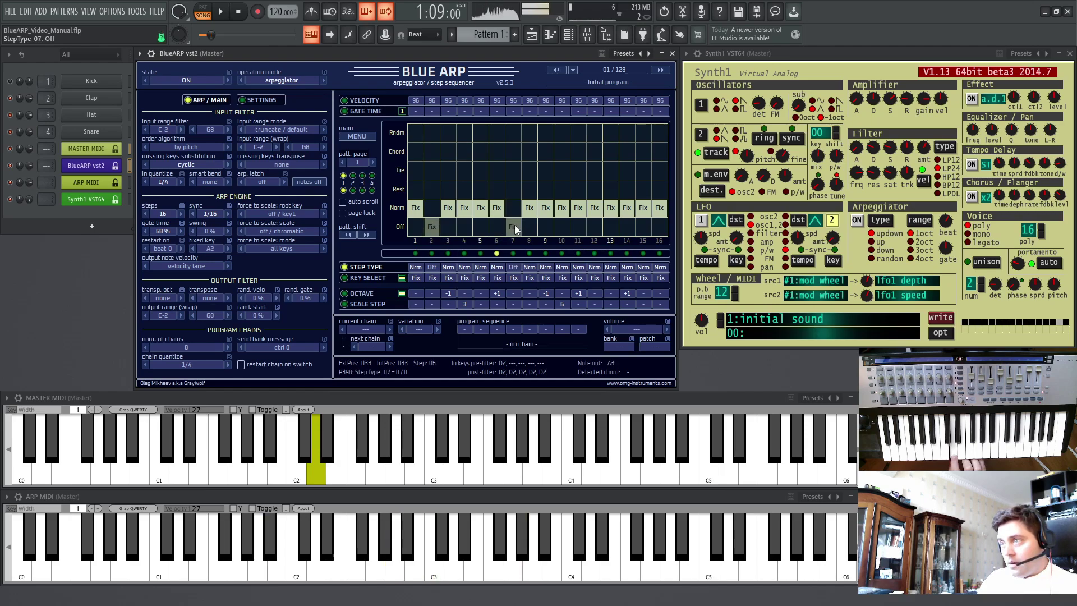
pyautogui.click(609, 230)
pyautogui.click(660, 231)
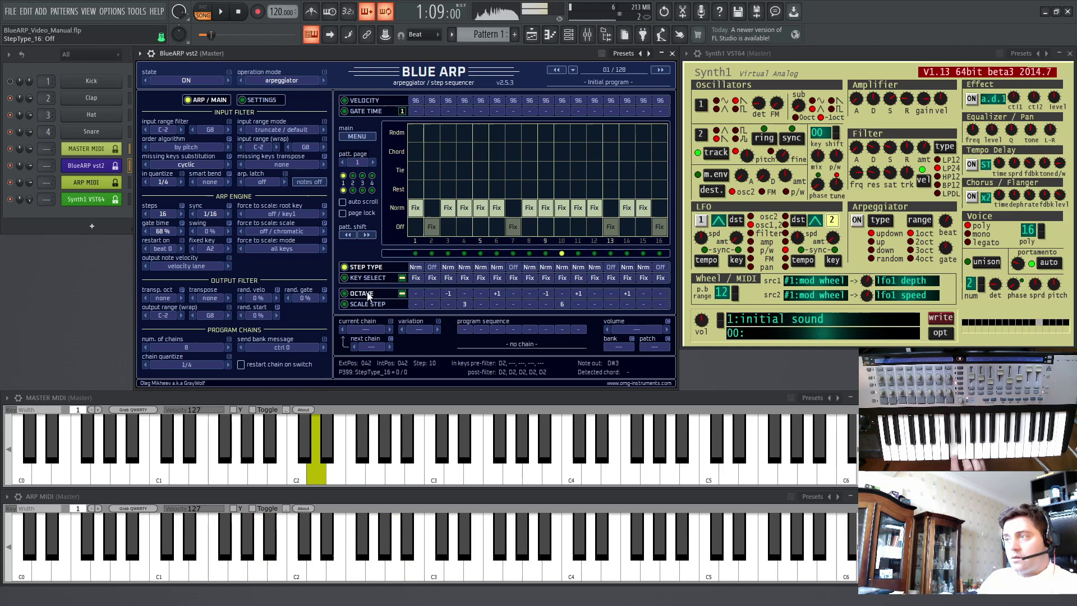
# - Set the scale step of step 10 to 5 and start playback to hear the fixed-key pattern
pyautogui.click(367, 305)
pyautogui.click(561, 189)
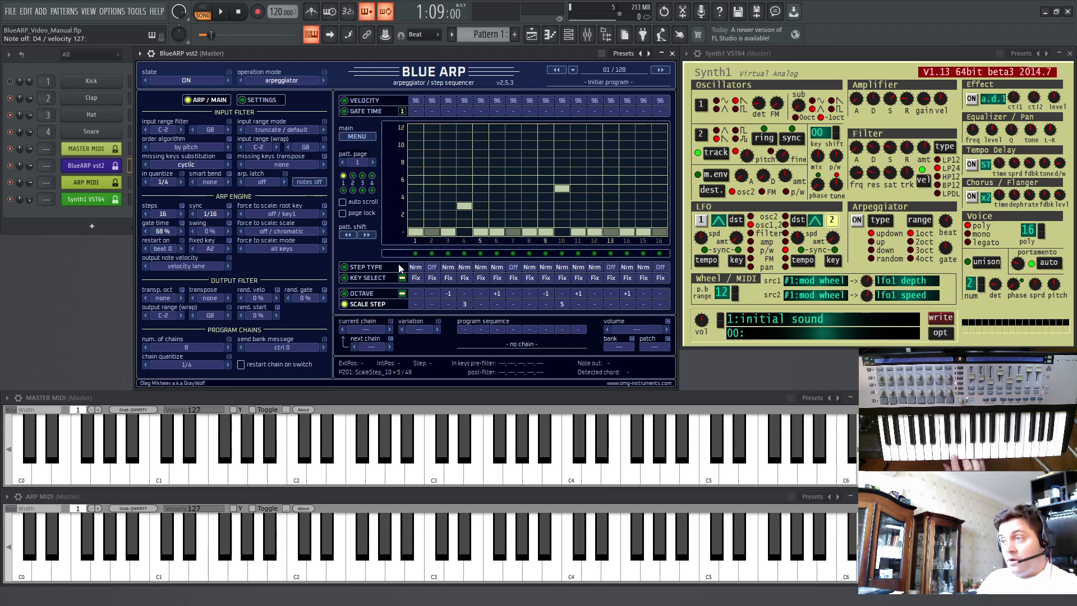
pyautogui.press('space')
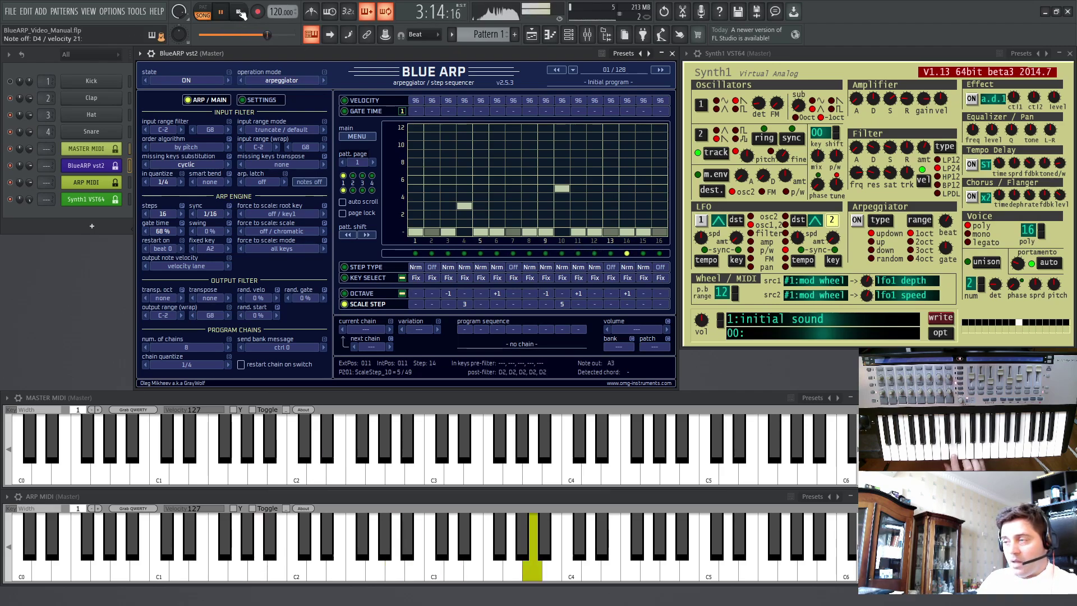
# - Stop playback and set key select to k1 on all 16 steps
pyautogui.click(241, 14)
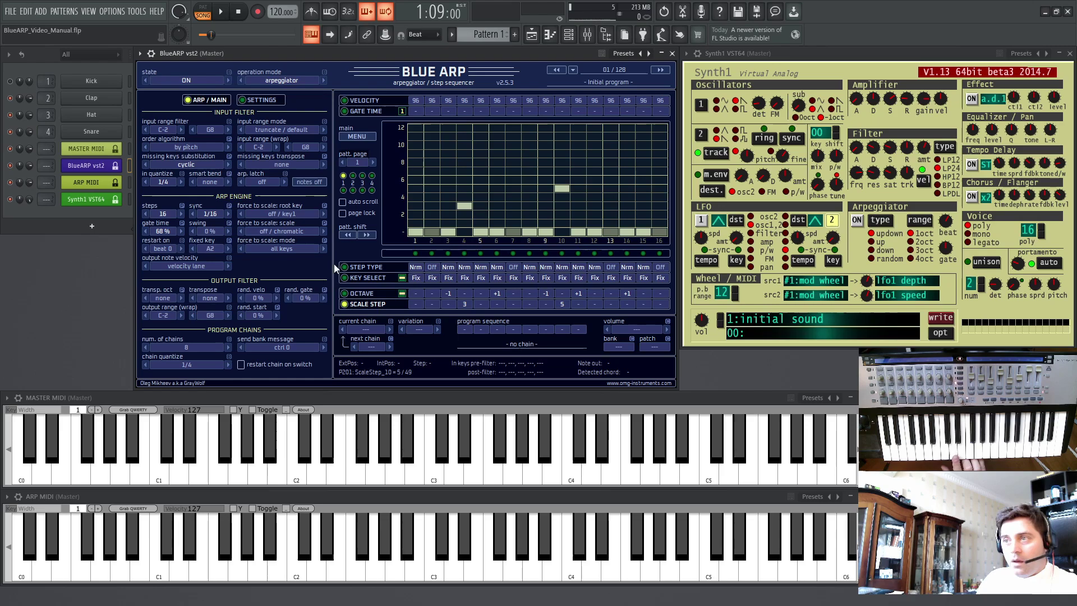
pyautogui.click(365, 278)
pyautogui.moveTo(411, 193); pyautogui.dragTo(660, 195)
# - Clear the octave and scale step offsets on every step of the pattern
pyautogui.click(363, 293)
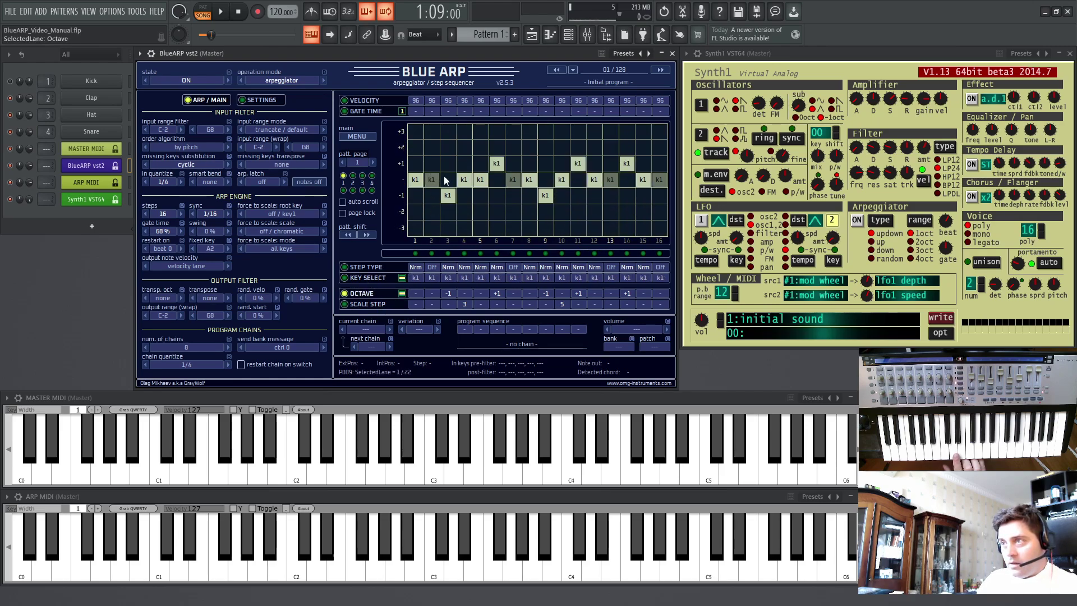
pyautogui.moveTo(443, 176); pyautogui.dragTo(627, 179)
pyautogui.click(359, 304)
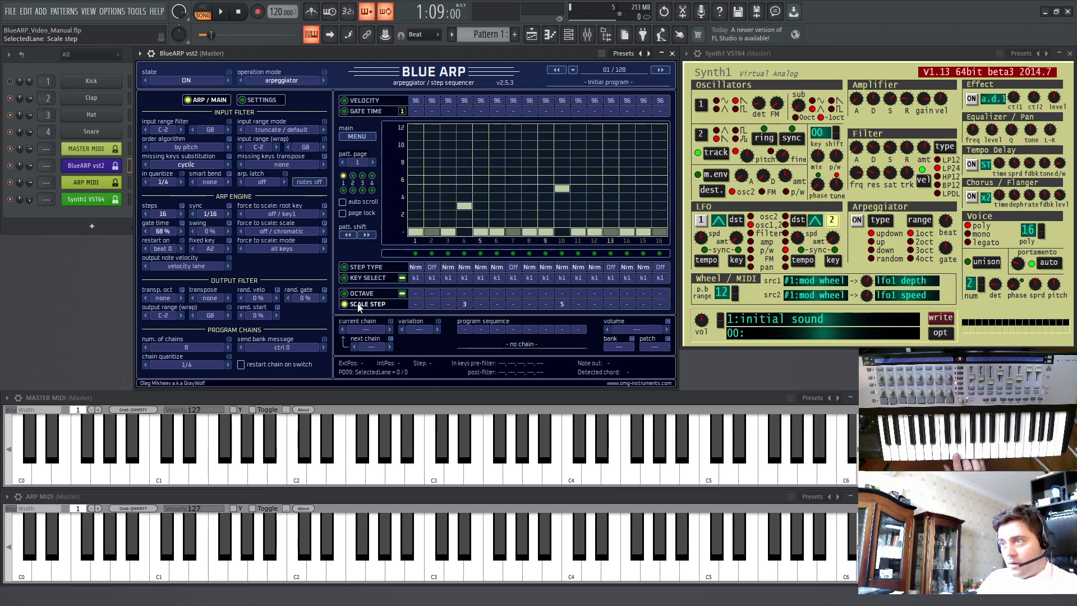
pyautogui.moveTo(463, 233)
pyautogui.mouseDown()
pyautogui.moveTo(558, 229)
pyautogui.moveTo(563, 242)
pyautogui.mouseUp()
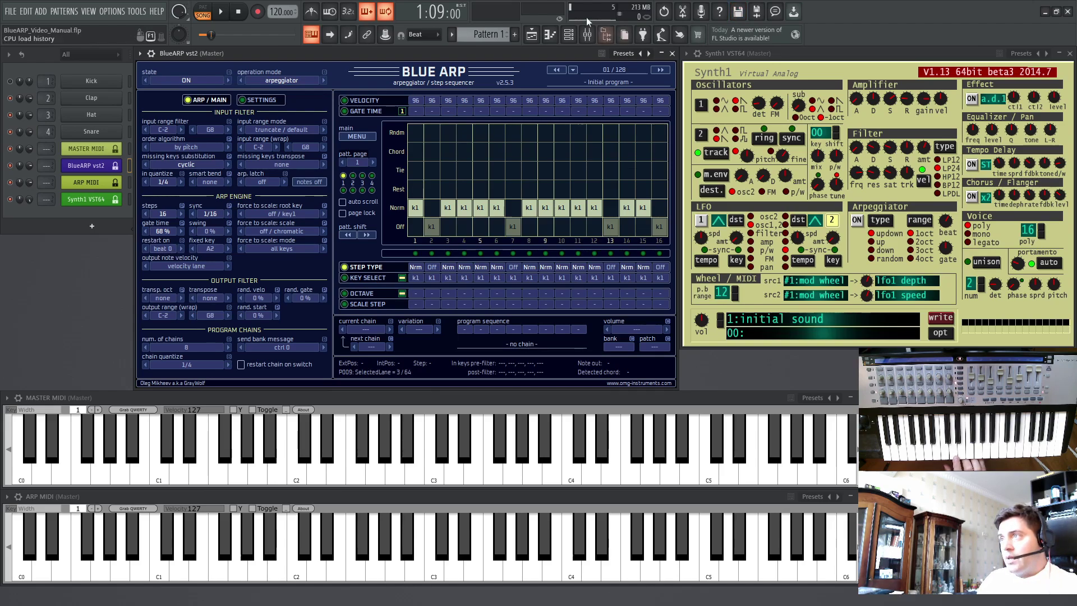
# - Open the playlist, play the song and jump the playhead around within bar 1 to check how the arp position follows it
pyautogui.click(530, 36)
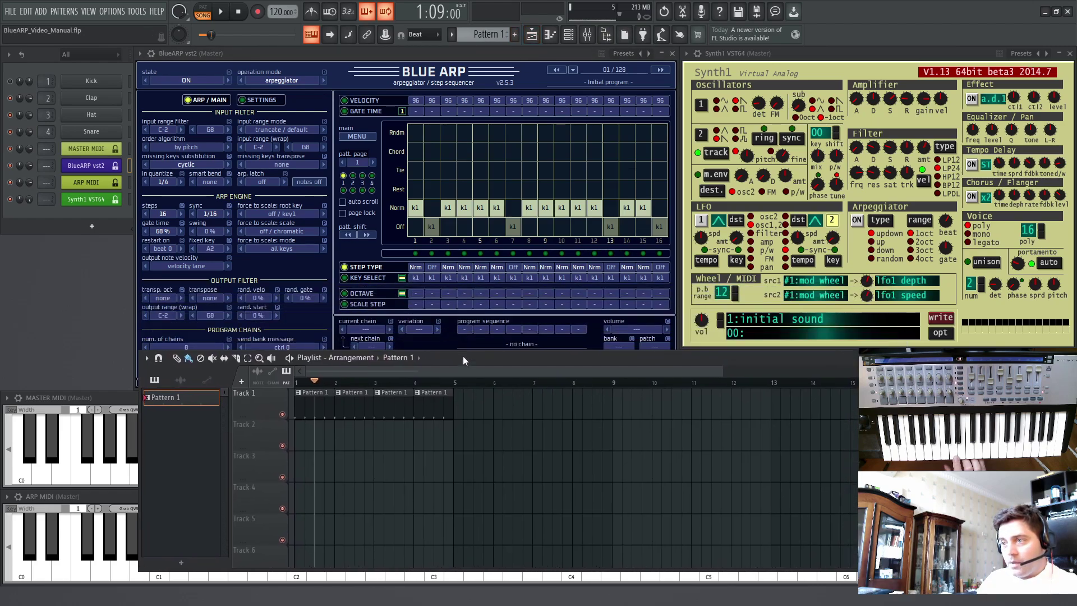
pyautogui.click(220, 12)
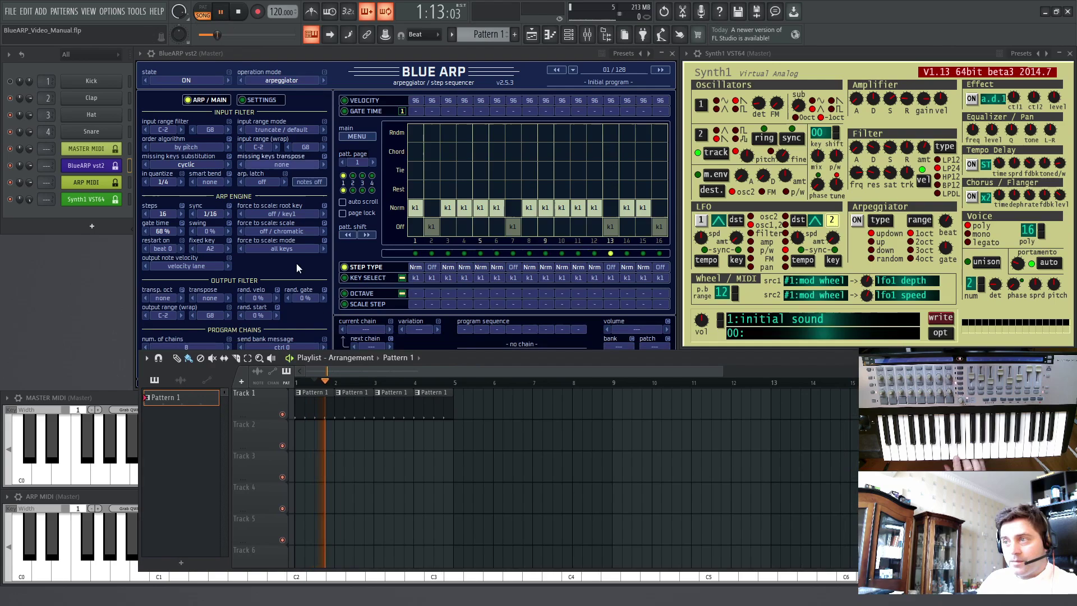
pyautogui.click(313, 382)
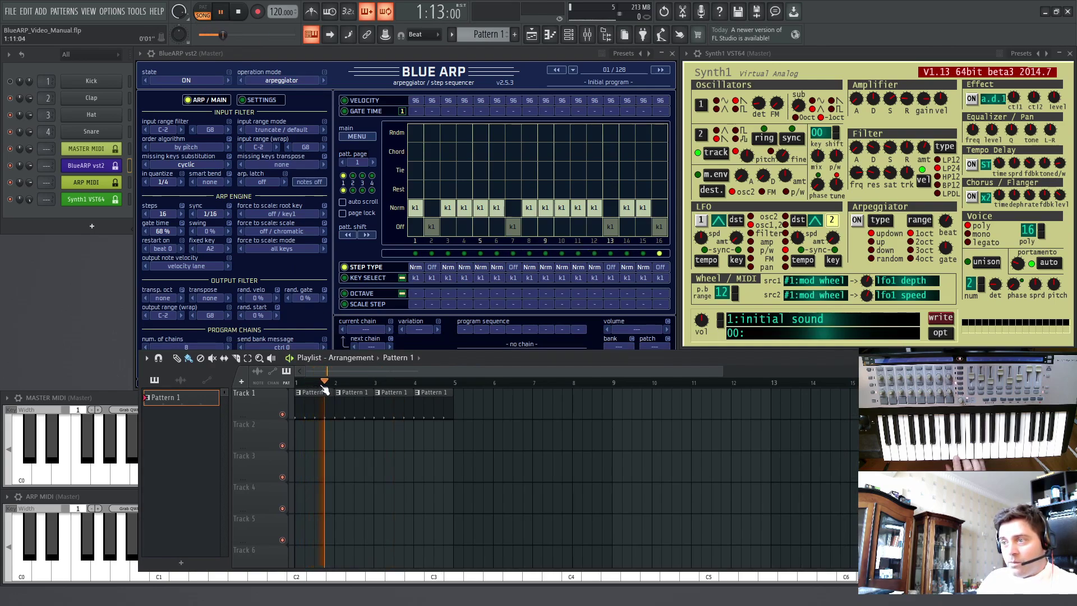
pyautogui.click(313, 384)
pyautogui.click(316, 385)
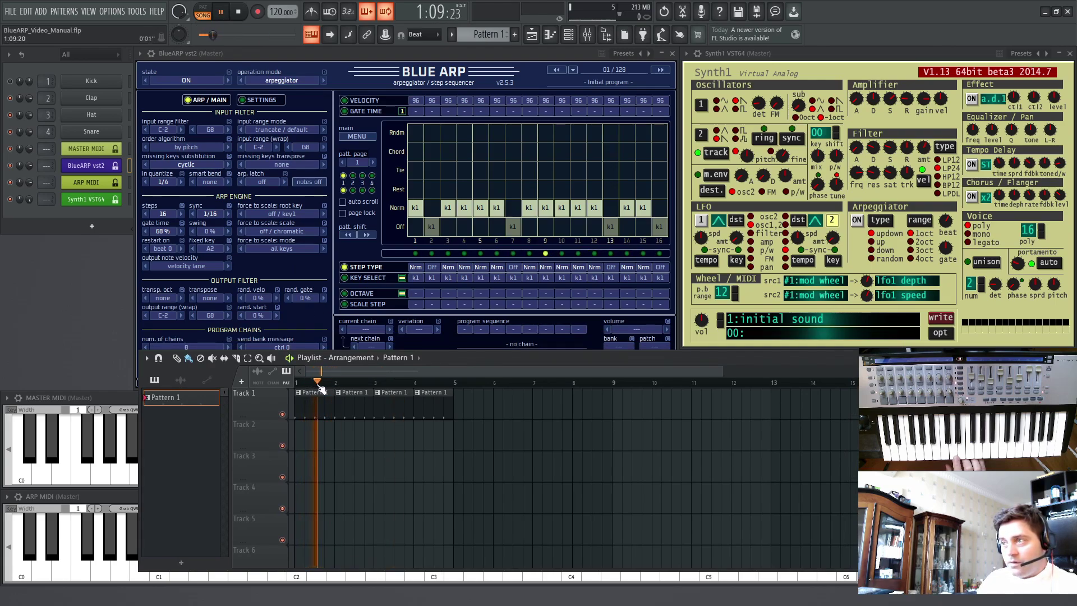
pyautogui.click(317, 385)
pyautogui.click(321, 386)
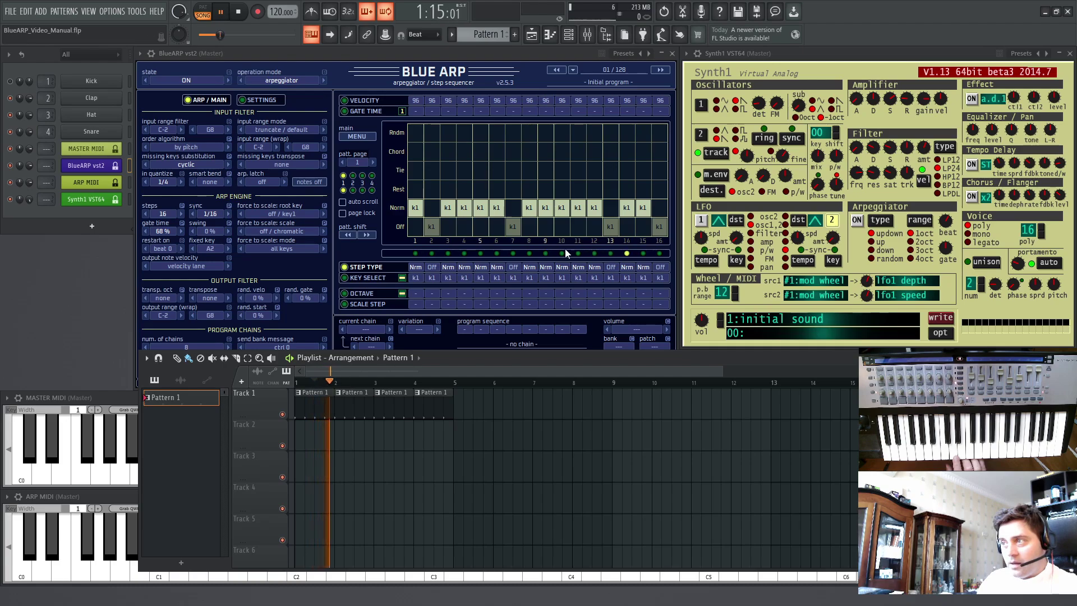
pyautogui.click(308, 385)
pyautogui.click(306, 385)
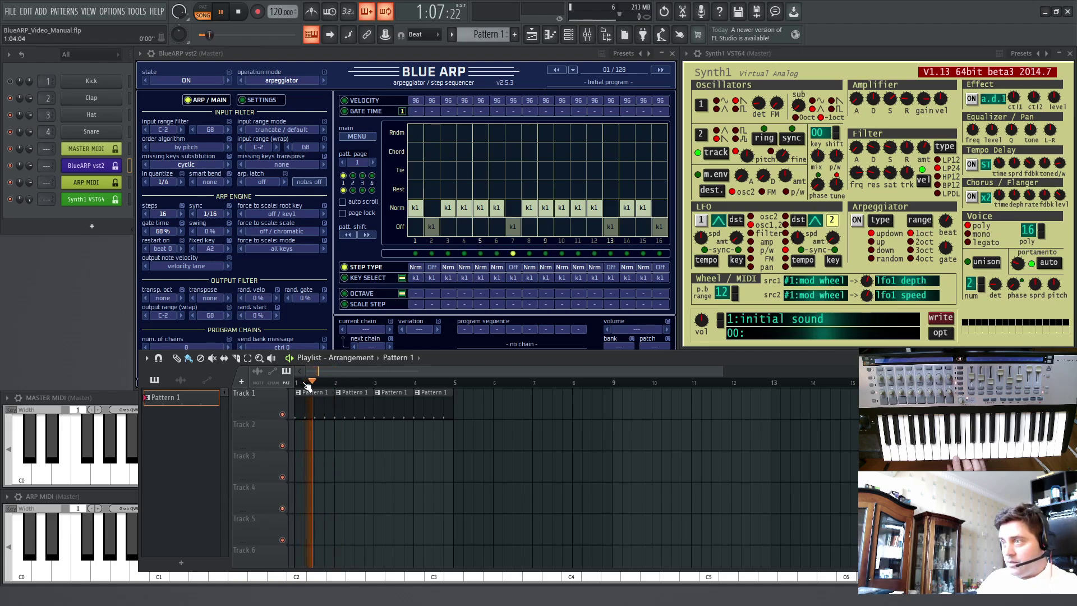
pyautogui.click(307, 386)
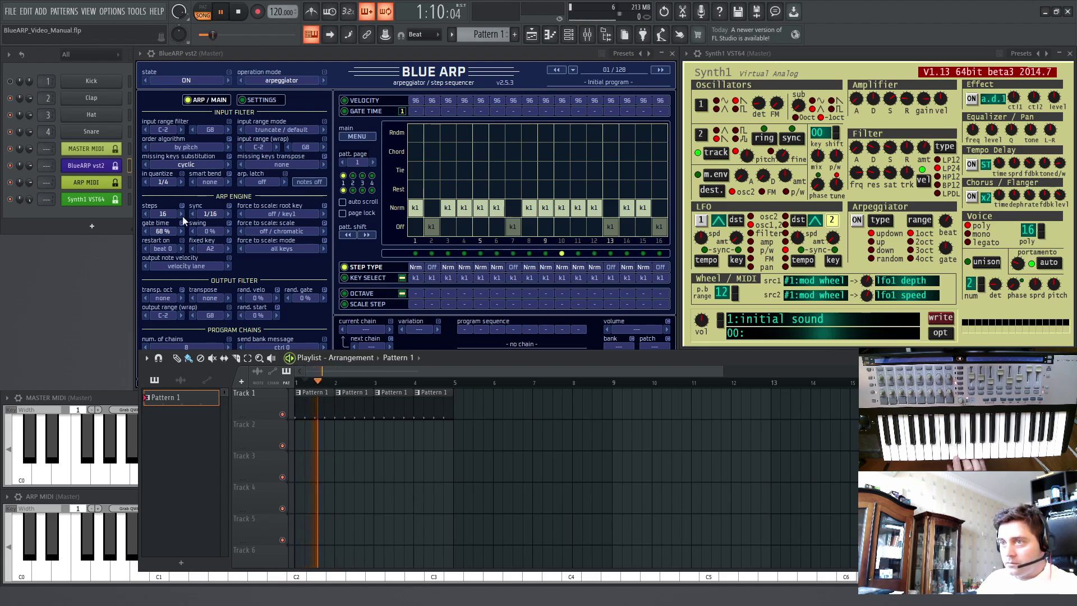
# - Try the restart on modes key and 1st key during playback, and stop the song
pyautogui.click(155, 249)
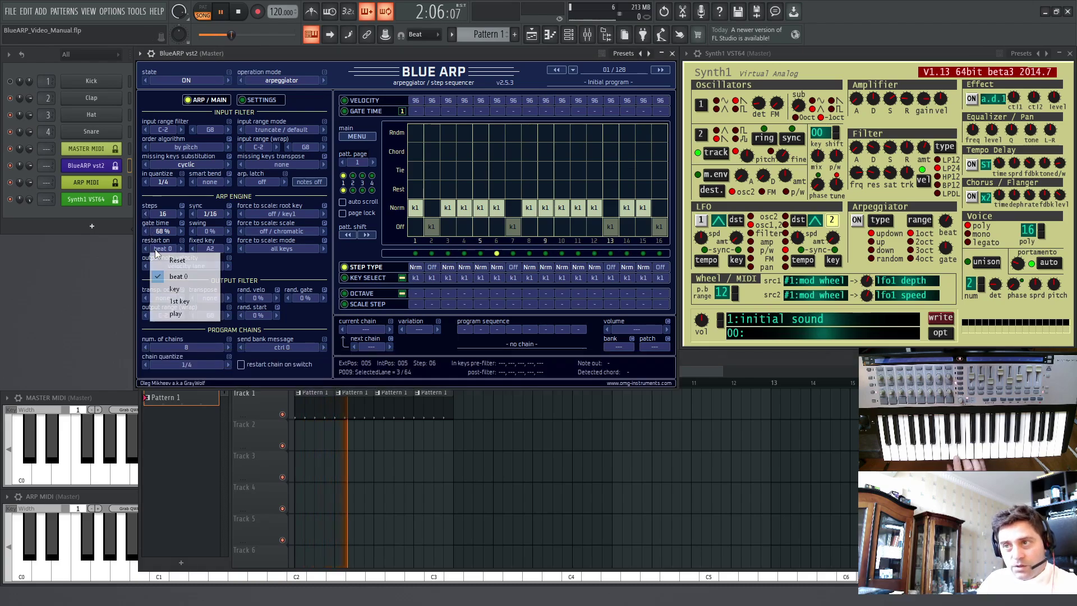
pyautogui.click(171, 279)
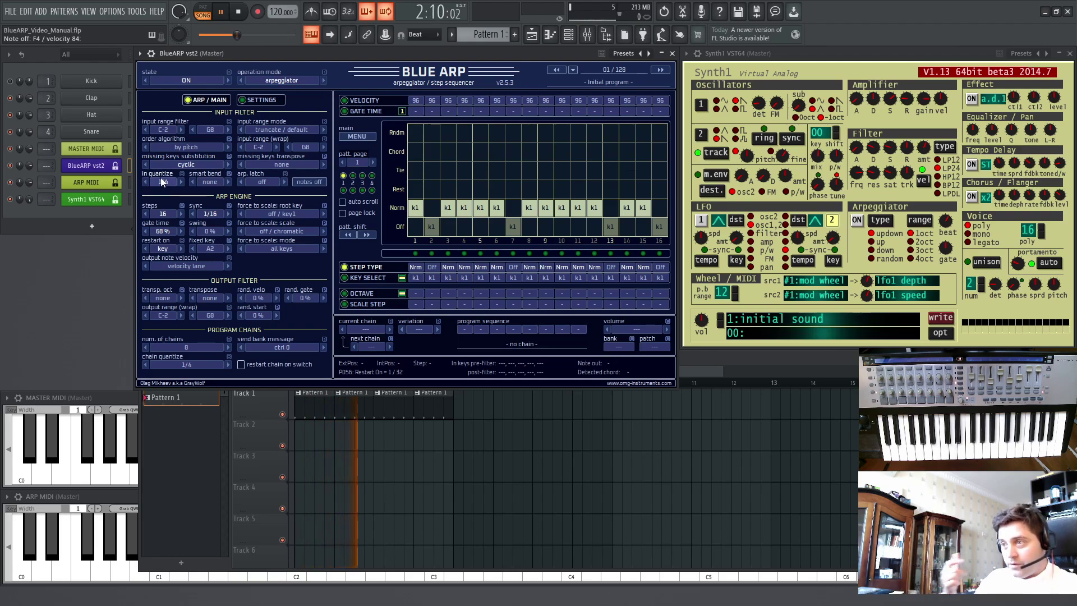
pyautogui.click(163, 248)
pyautogui.click(179, 301)
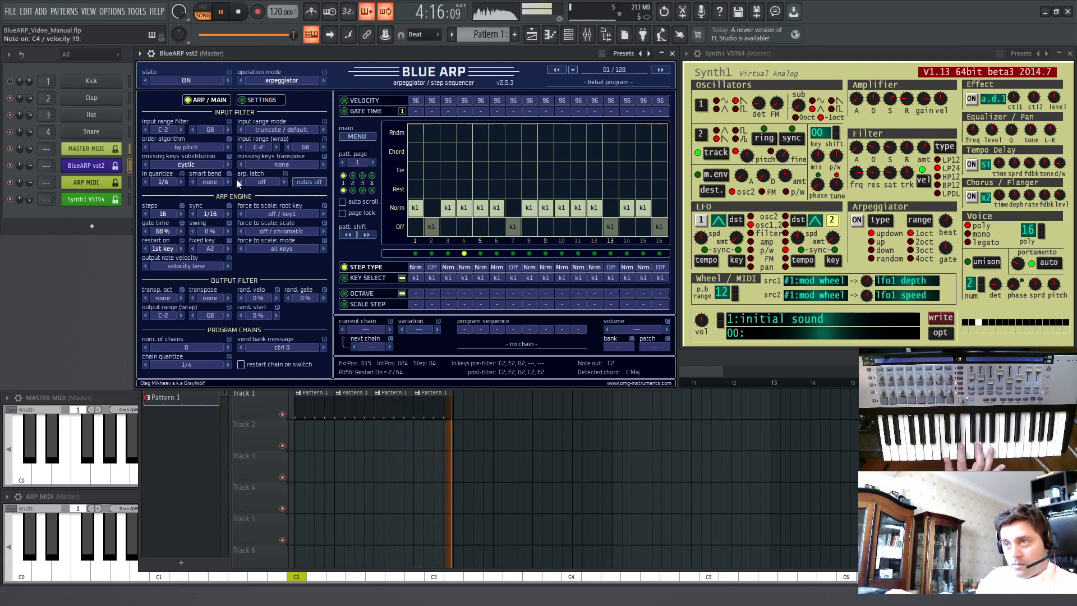
pyautogui.click(241, 14)
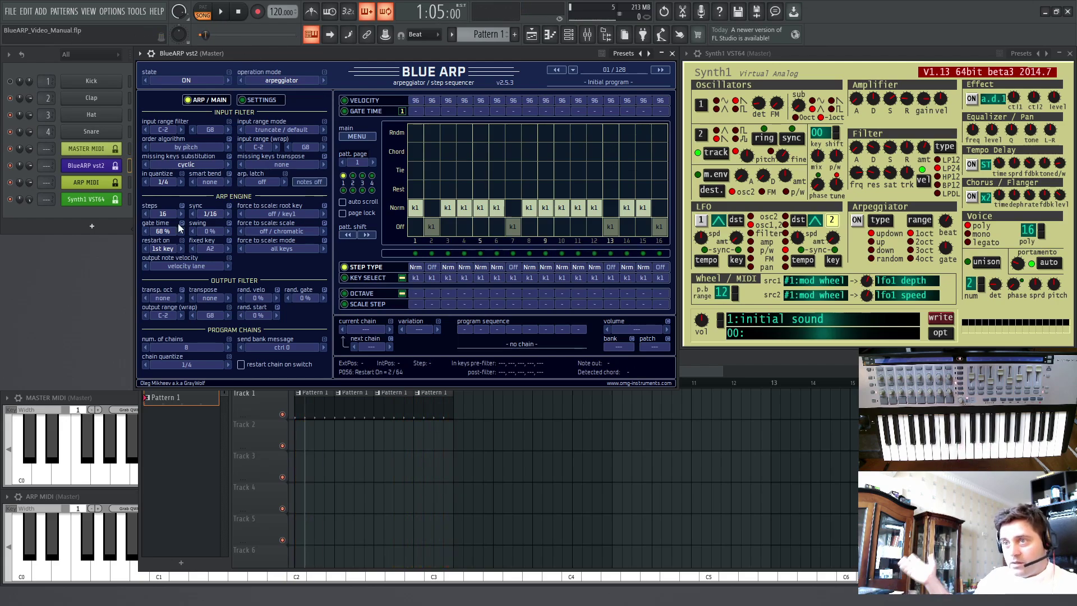
# - Set restart on to play and test it by playing the song from position 1:09:00
pyautogui.click(165, 249)
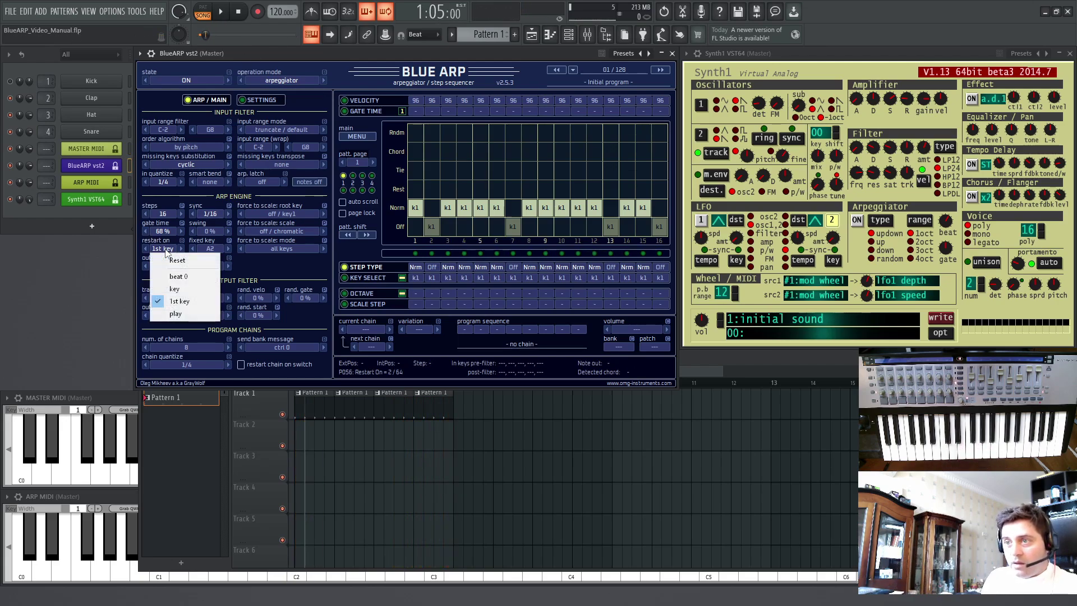
pyautogui.click(175, 314)
pyautogui.moveTo(312, 407)
pyautogui.mouseDown()
pyautogui.moveTo(303, 401)
pyautogui.moveTo(316, 403)
pyautogui.moveTo(318, 389)
pyautogui.mouseUp()
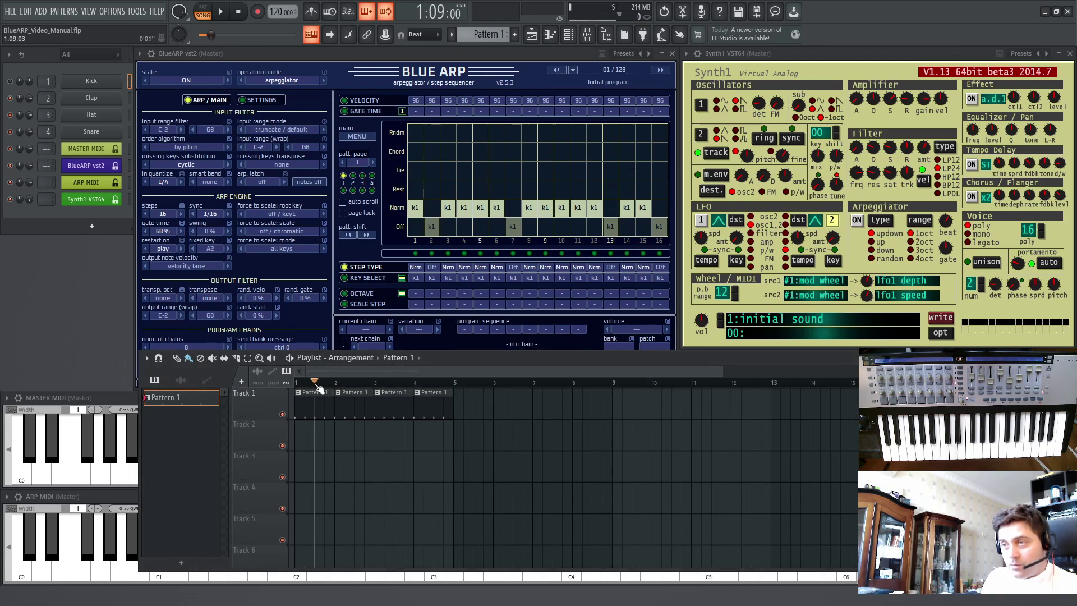
pyautogui.click(223, 13)
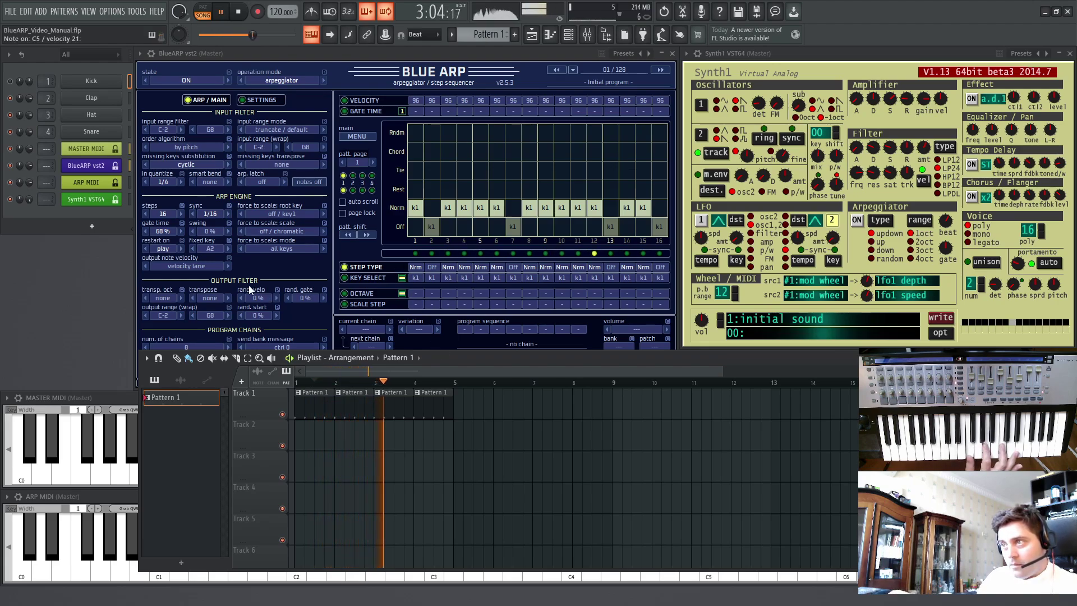
pyautogui.click(241, 13)
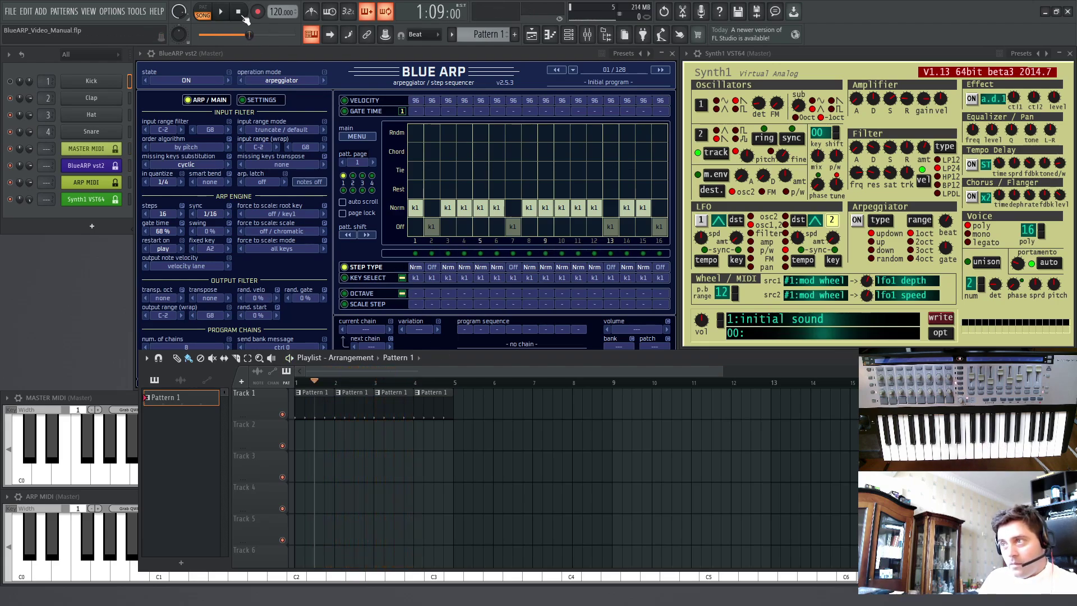
# - Set restart on to beat 0 and close the playlist
pyautogui.click(165, 250)
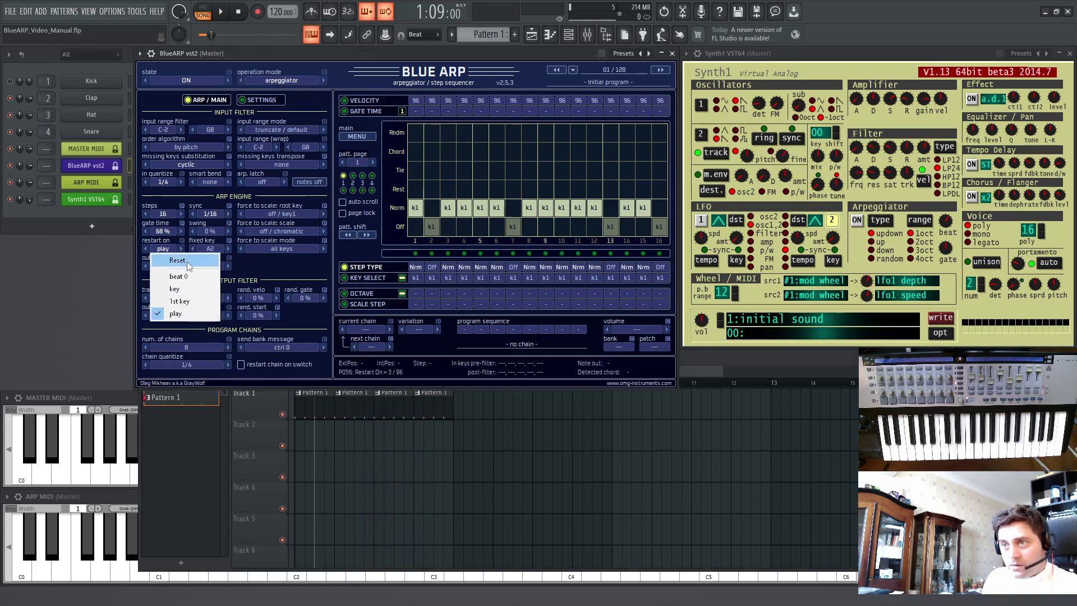
pyautogui.click(183, 274)
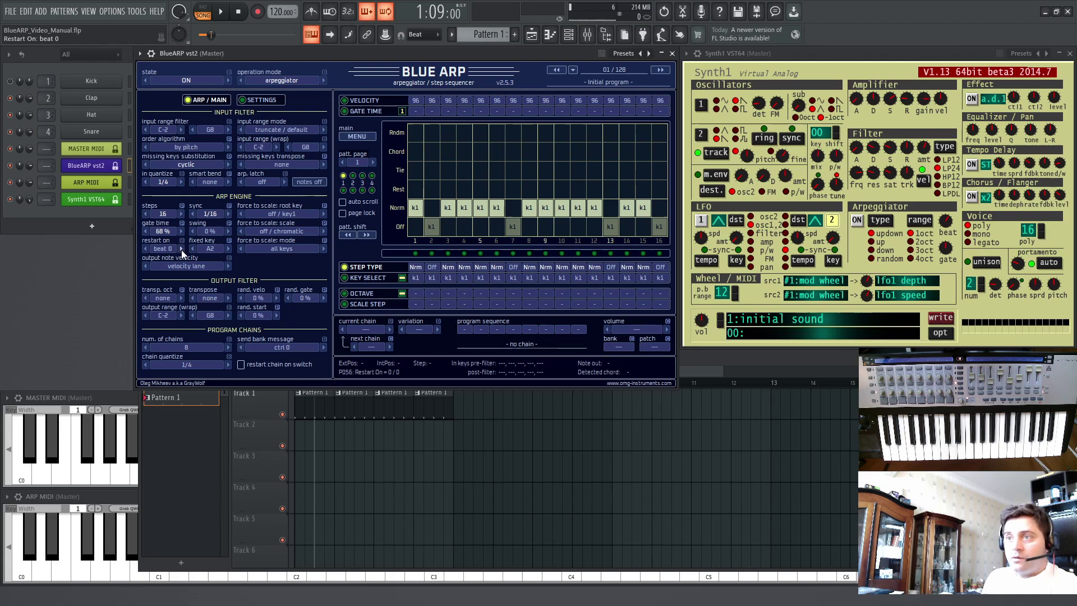
pyautogui.press('F5')
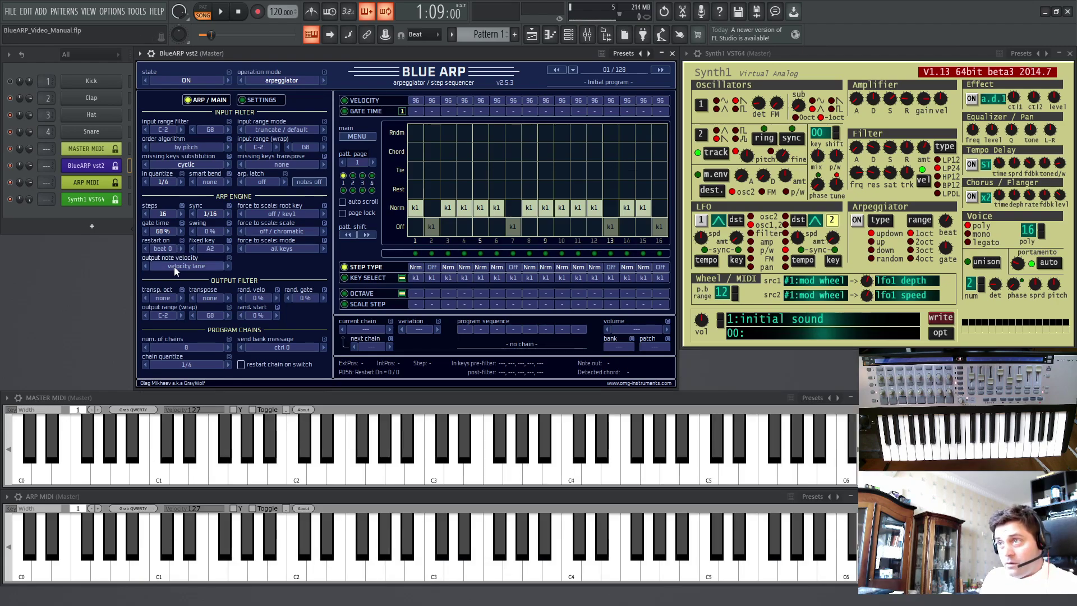
# - Shape the velocity lane as an arch from 37 up to 124 and down to 32, and set output note velocity to input key
pyautogui.click(174, 267)
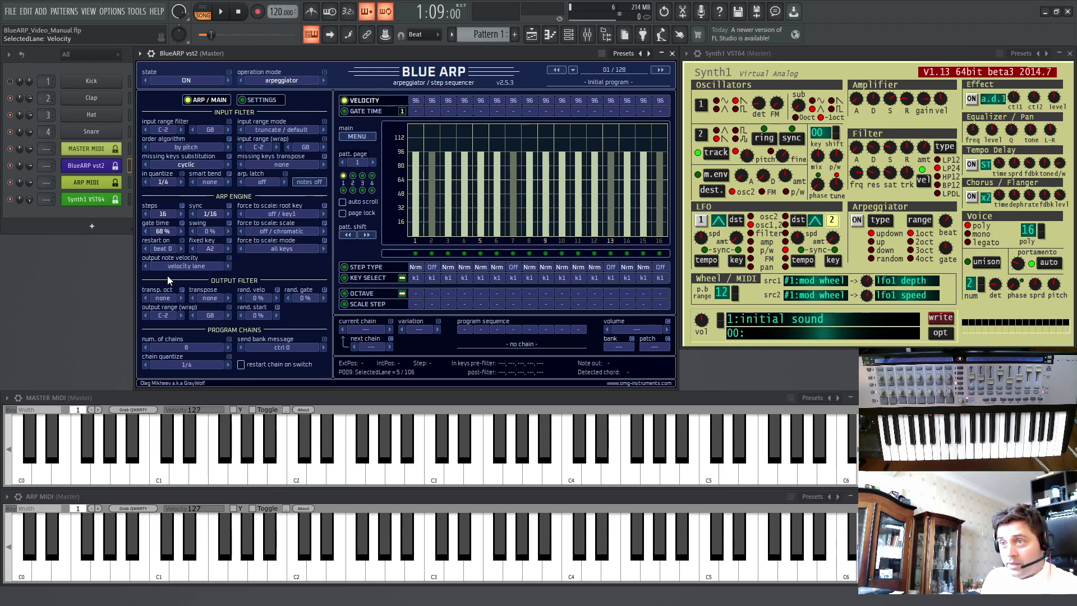
pyautogui.moveTo(415, 203); pyautogui.dragTo(659, 207)
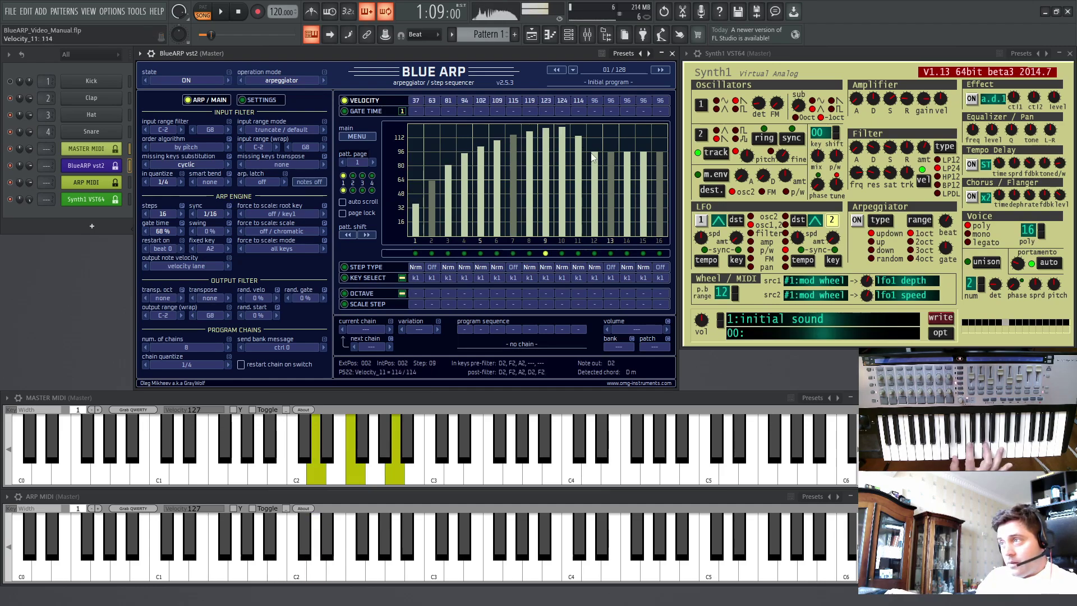
pyautogui.click(166, 267)
pyautogui.click(168, 304)
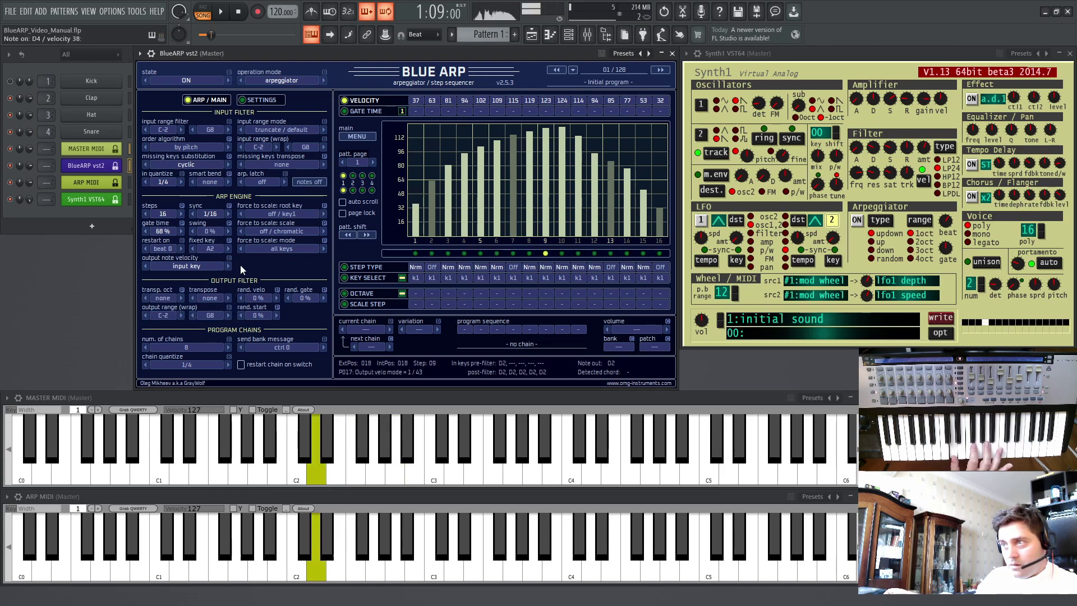
# - Set output note velocity to velocity lane and reset the velocity of all steps
pyautogui.click(202, 267)
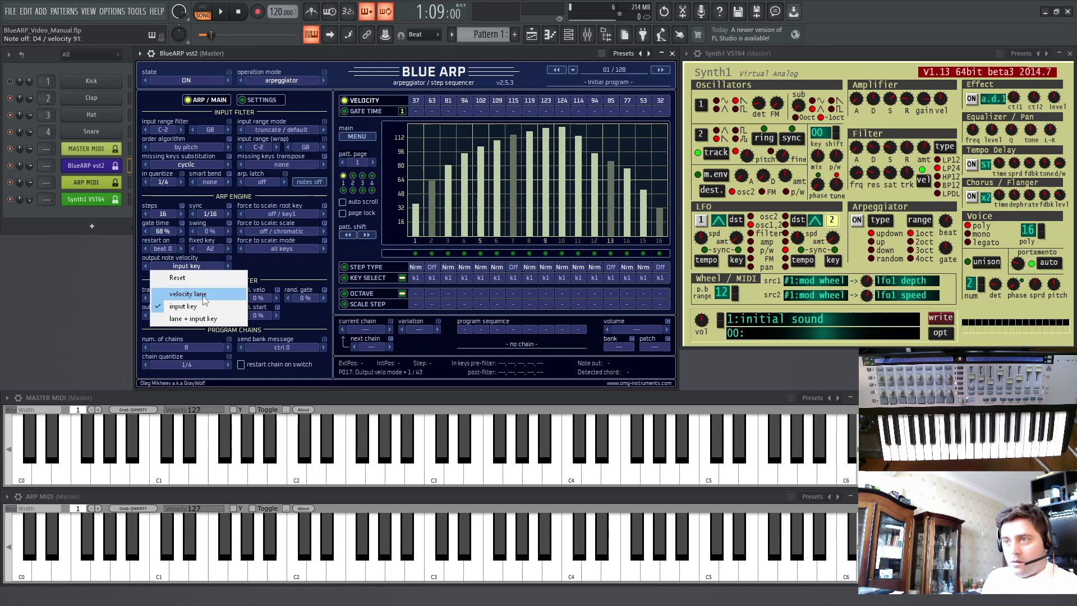
pyautogui.click(188, 293)
pyautogui.rightClick(417, 155)
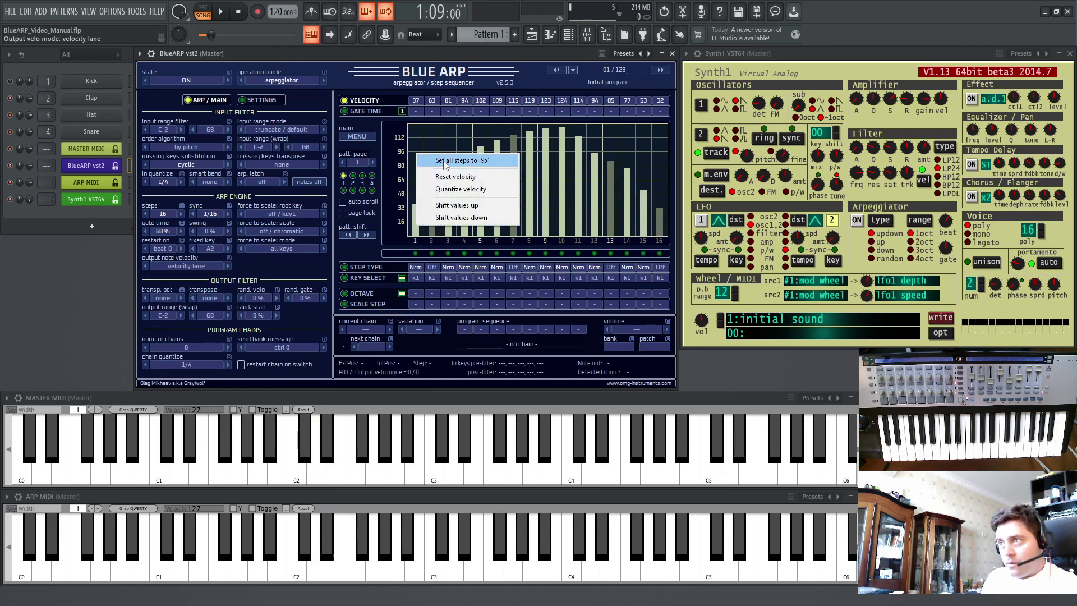
pyautogui.click(446, 177)
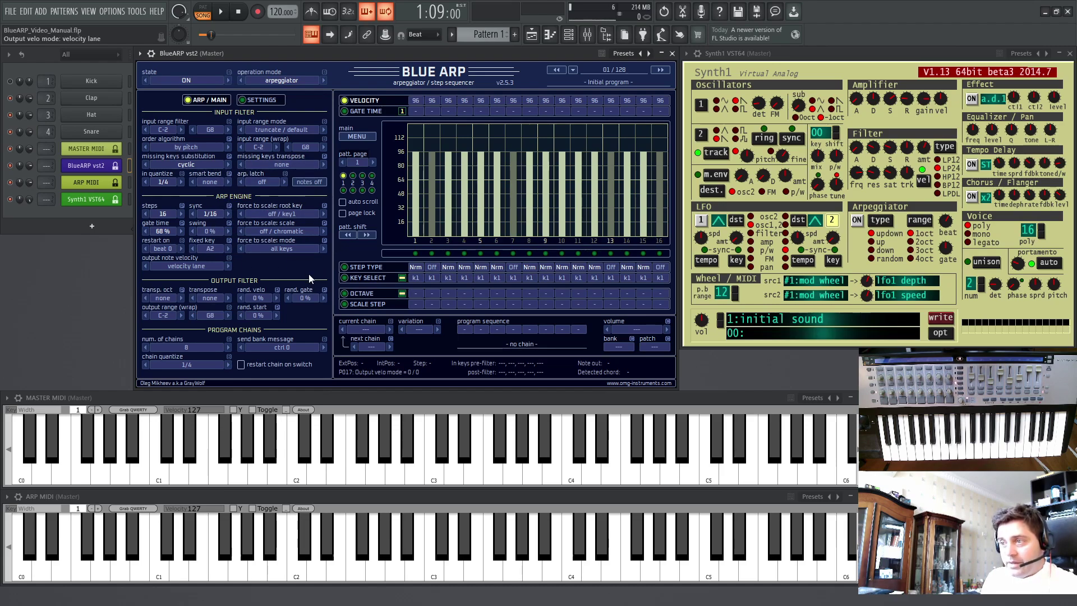
# - In the scale step lane, set steps 3, 5, 7, 9, 11, 13 and 15 to rising values from 1 to 7
pyautogui.click(367, 303)
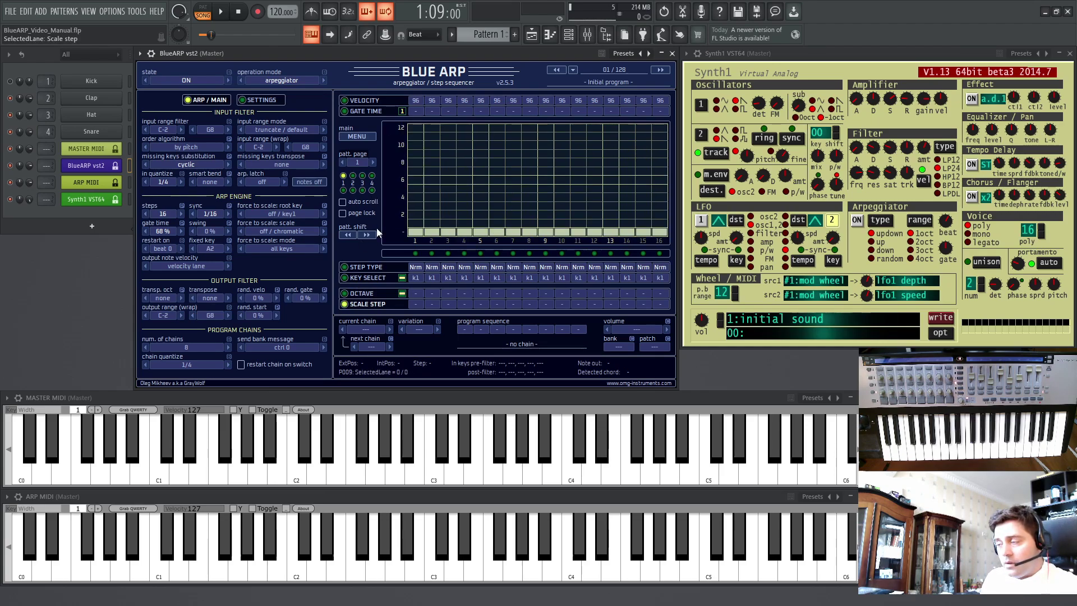
pyautogui.click(451, 225)
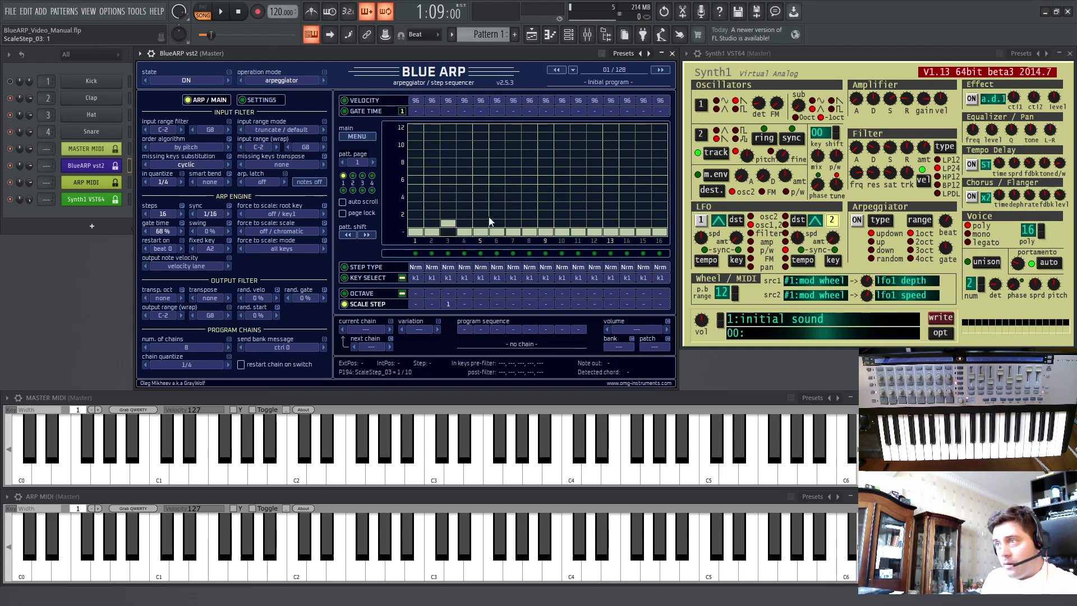
pyautogui.click(513, 203)
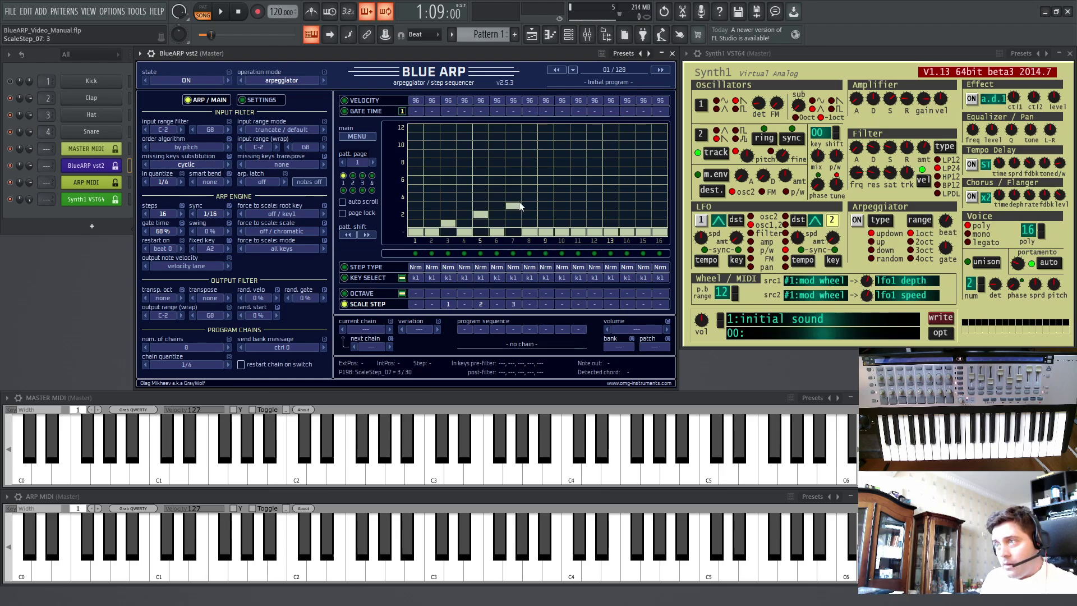
pyautogui.click(581, 189)
pyautogui.click(649, 171)
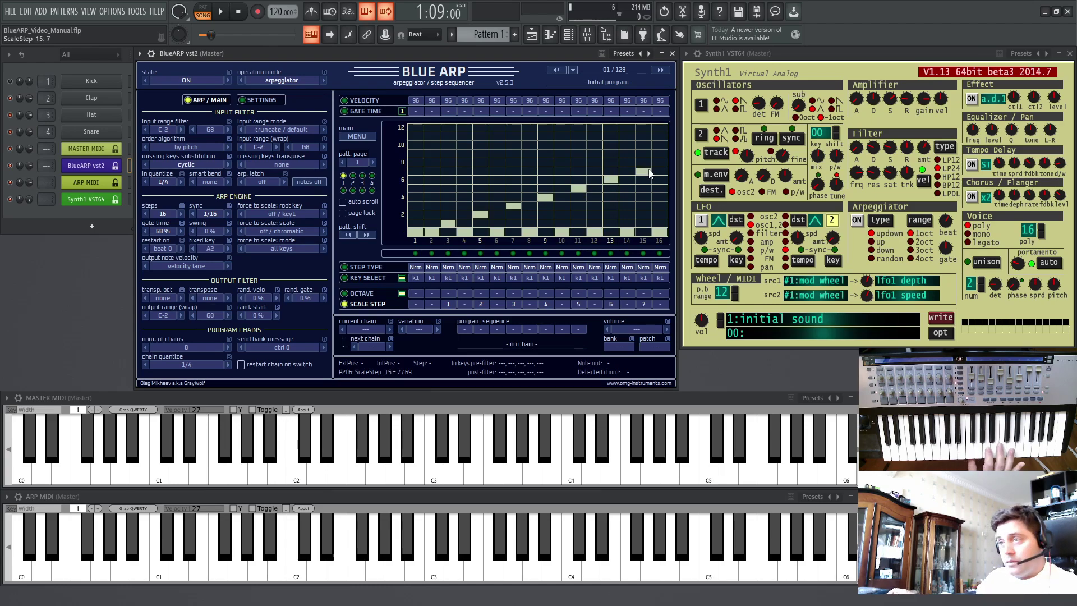
# - Force the arp to the A minor scale, with root key set to fixed, A and scale set to minor
pyautogui.click(277, 218)
pyautogui.click(275, 367)
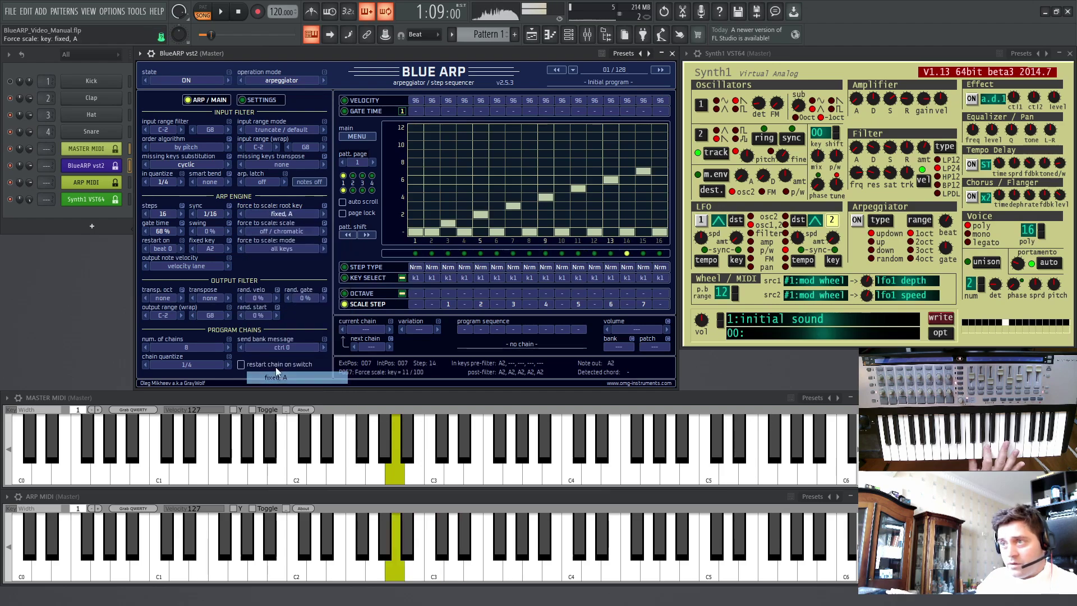
pyautogui.click(283, 229)
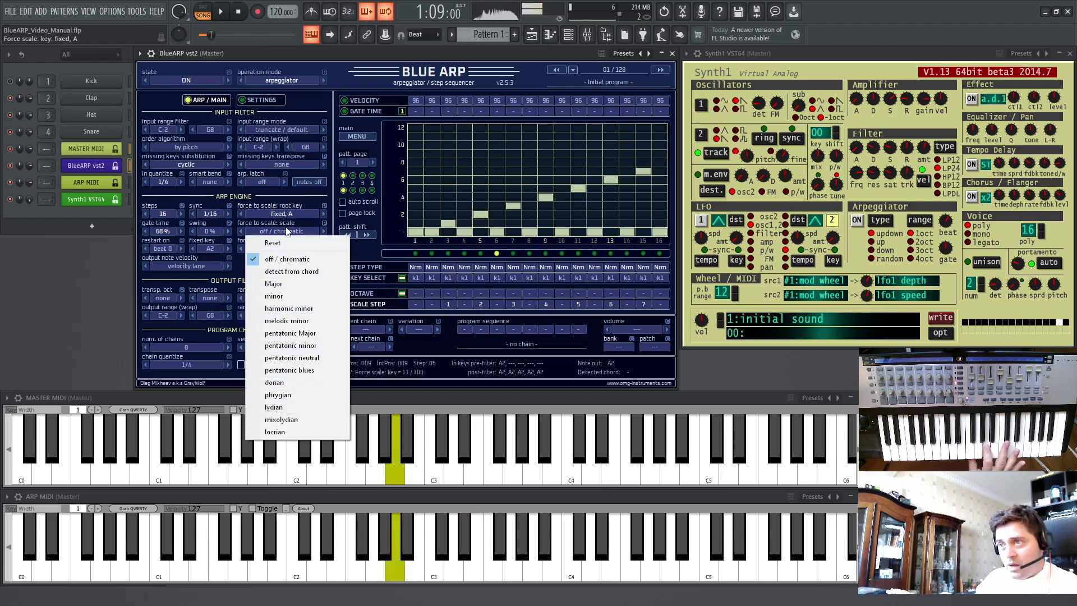
pyautogui.click(292, 292)
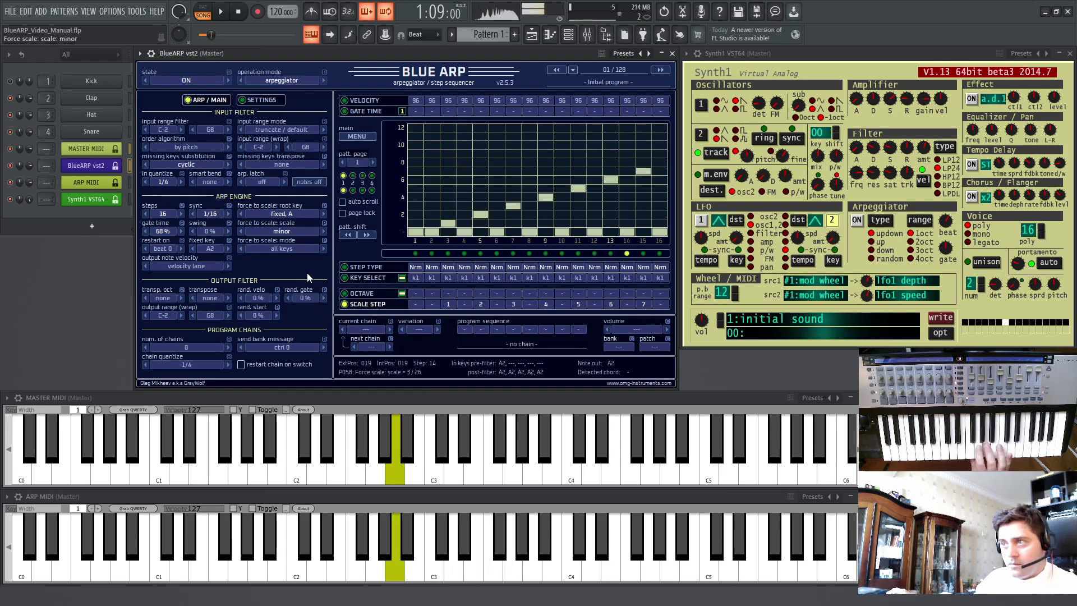
# - Set force to scale to off / chromatic with root key off / key1, and clear all steps in the scale step lane
pyautogui.click(270, 231)
pyautogui.click(284, 236)
pyautogui.click(280, 216)
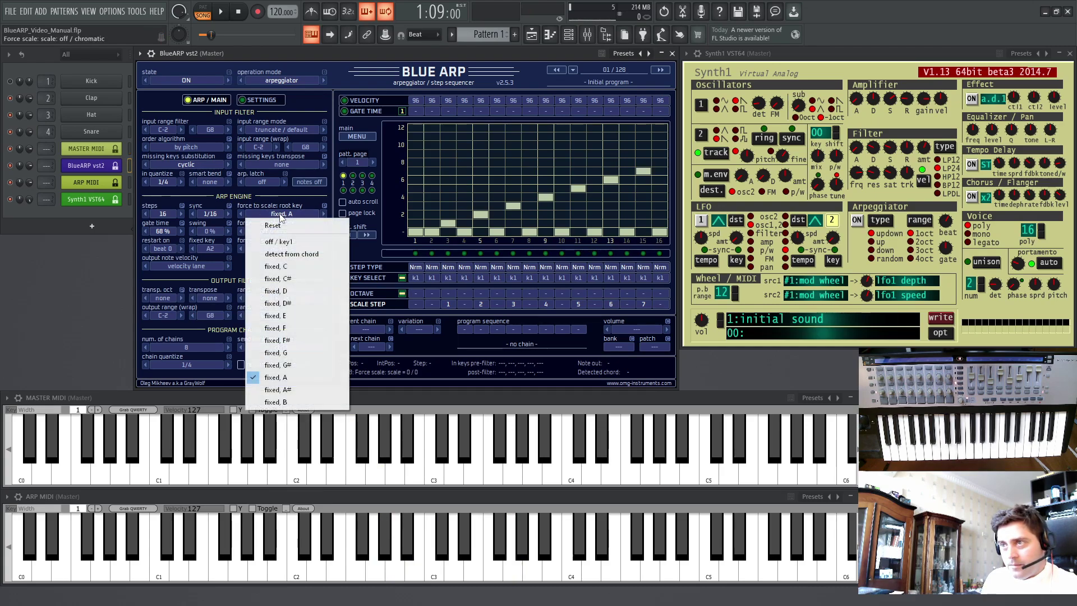
pyautogui.click(278, 241)
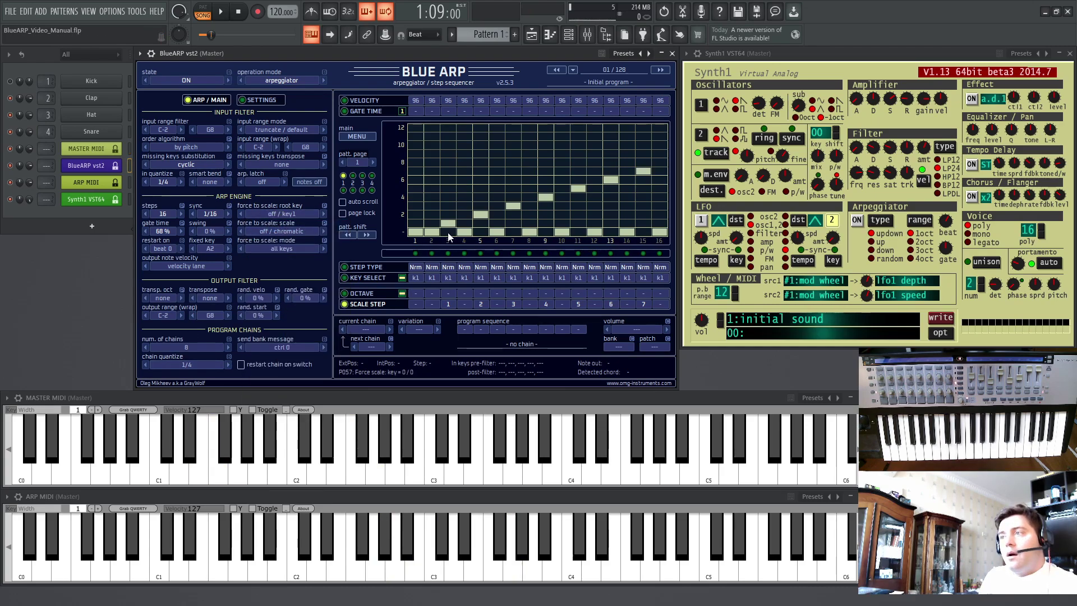
pyautogui.moveTo(448, 236); pyautogui.dragTo(545, 233)
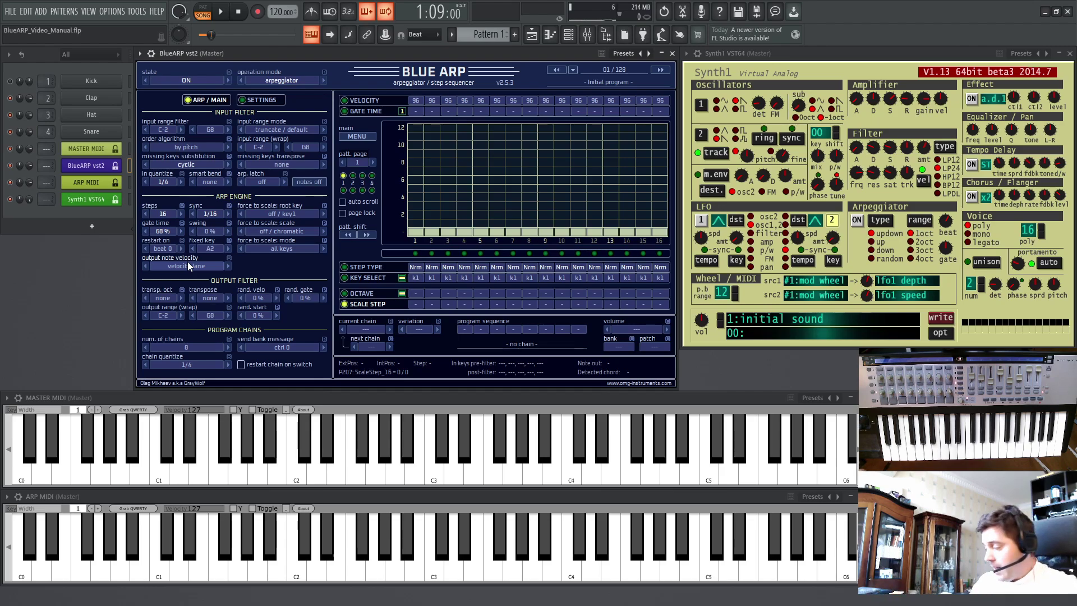
# - Repeat k1, k2, k3 along the key select lane with k2 on step 16, and set octave -1 on steps 1, 4, 7, 10 and 13
pyautogui.click(365, 278)
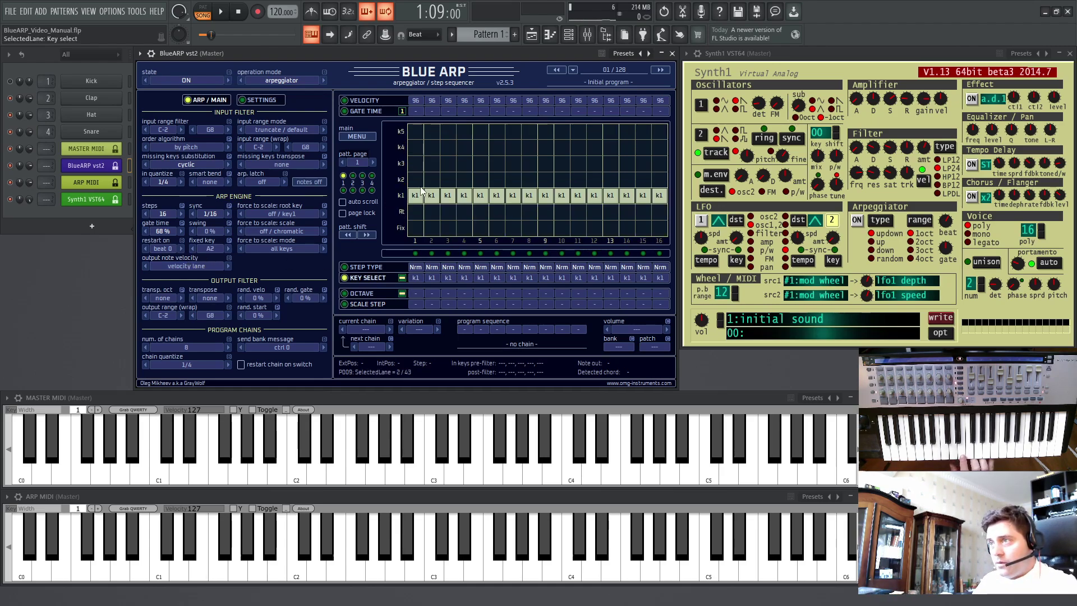
pyautogui.click(431, 179)
pyautogui.click(453, 164)
pyautogui.click(480, 180)
pyautogui.click(496, 163)
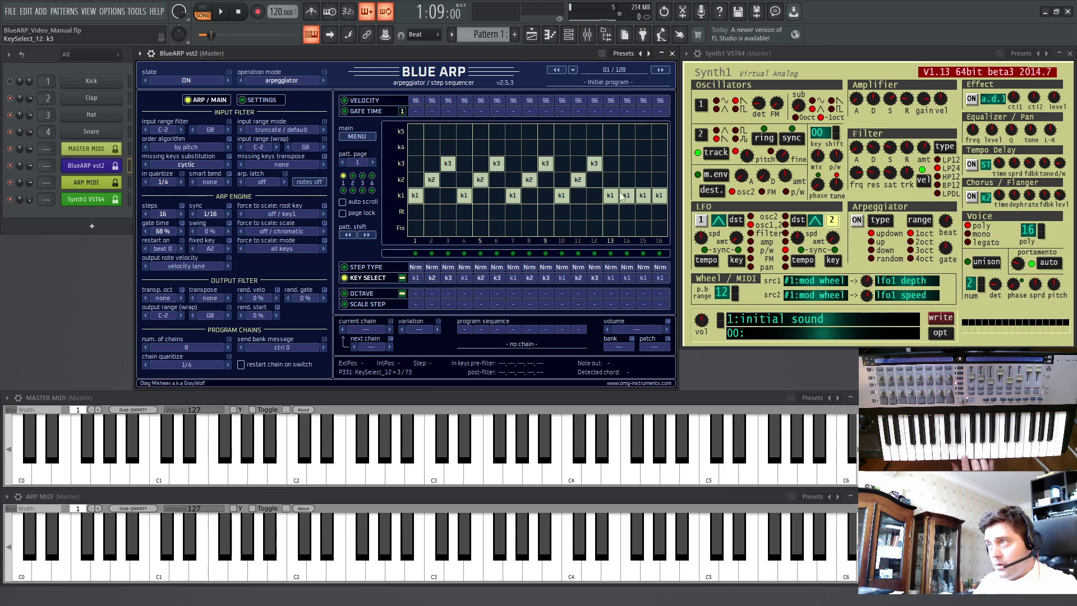
pyautogui.click(365, 296)
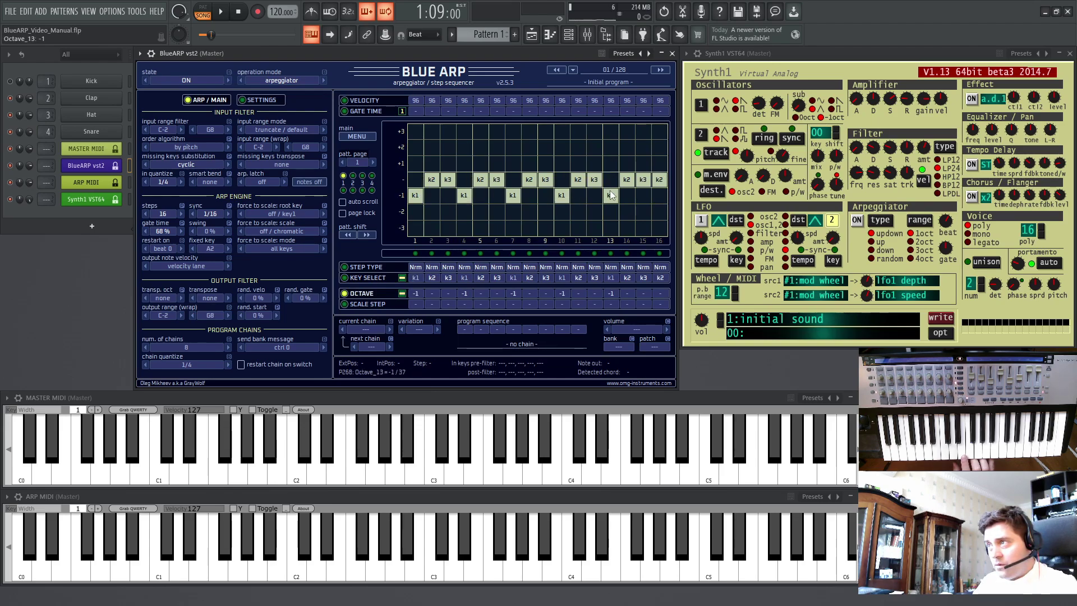
pyautogui.click(611, 195)
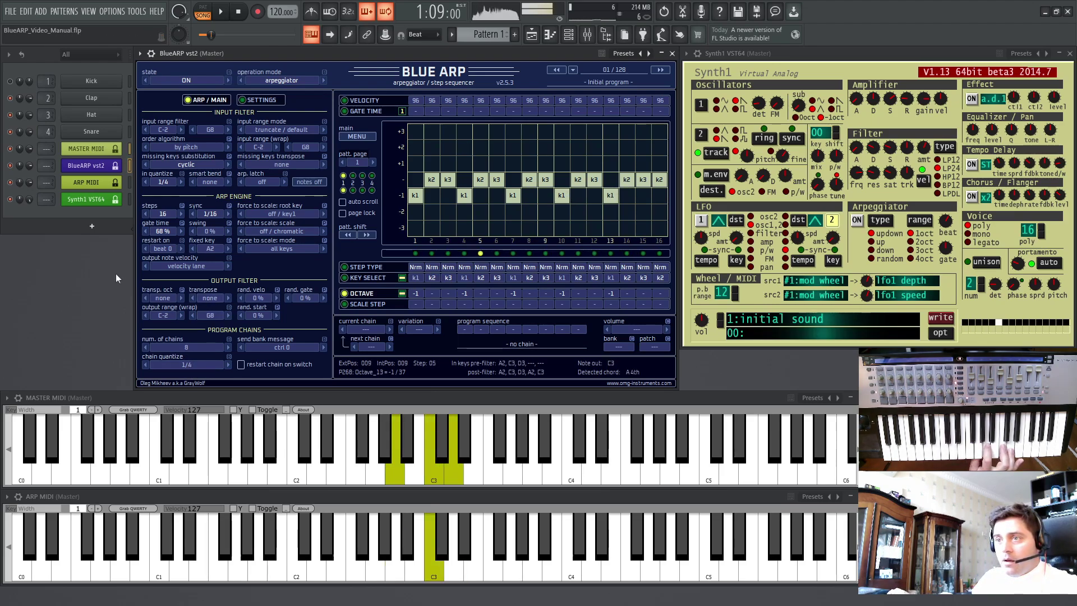
# - Try the output octave transpose at -1 and +1 and the semitone transpose at +3, setting each back to none
pyautogui.click(145, 299)
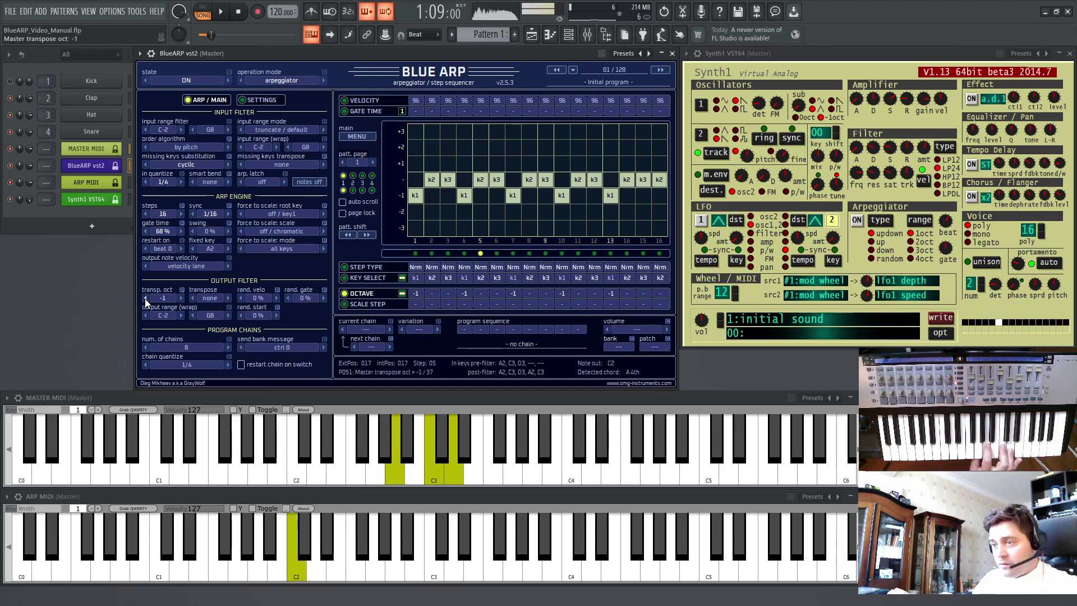
pyautogui.click(29, 541)
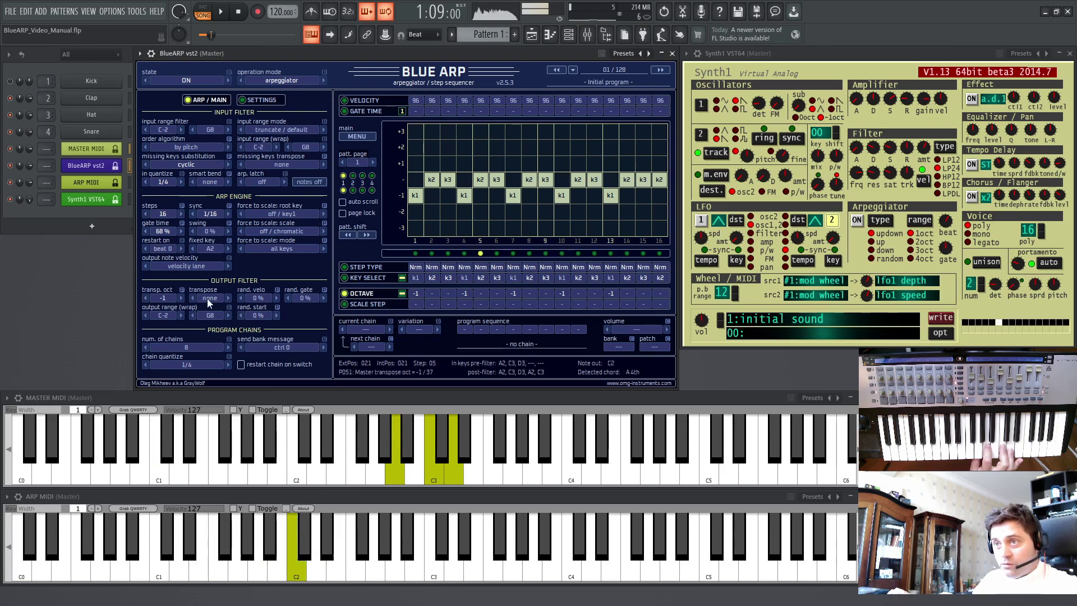
pyautogui.click(181, 298)
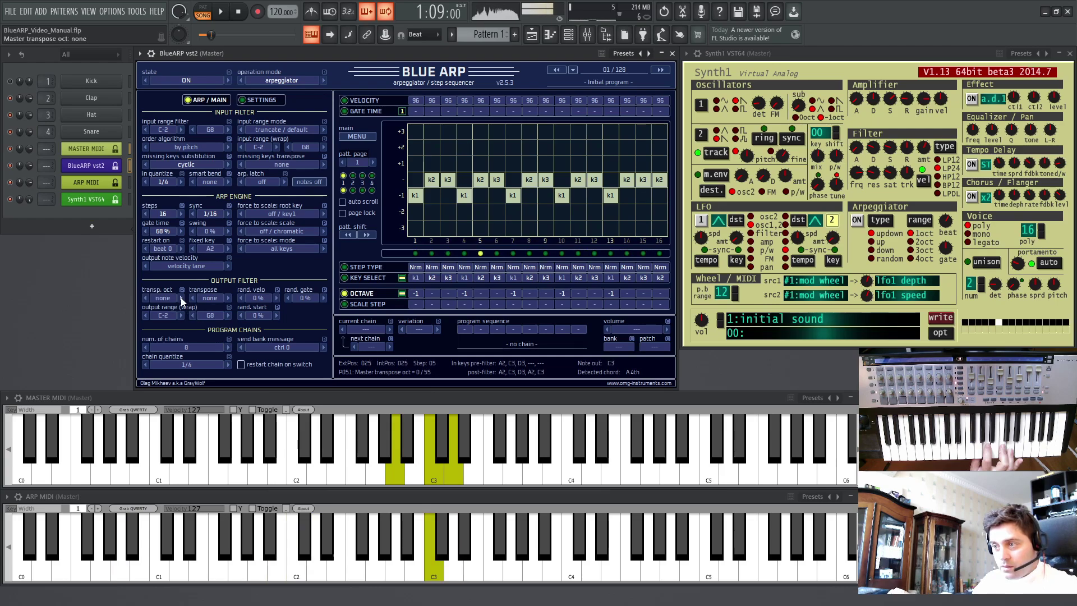
pyautogui.click(180, 298)
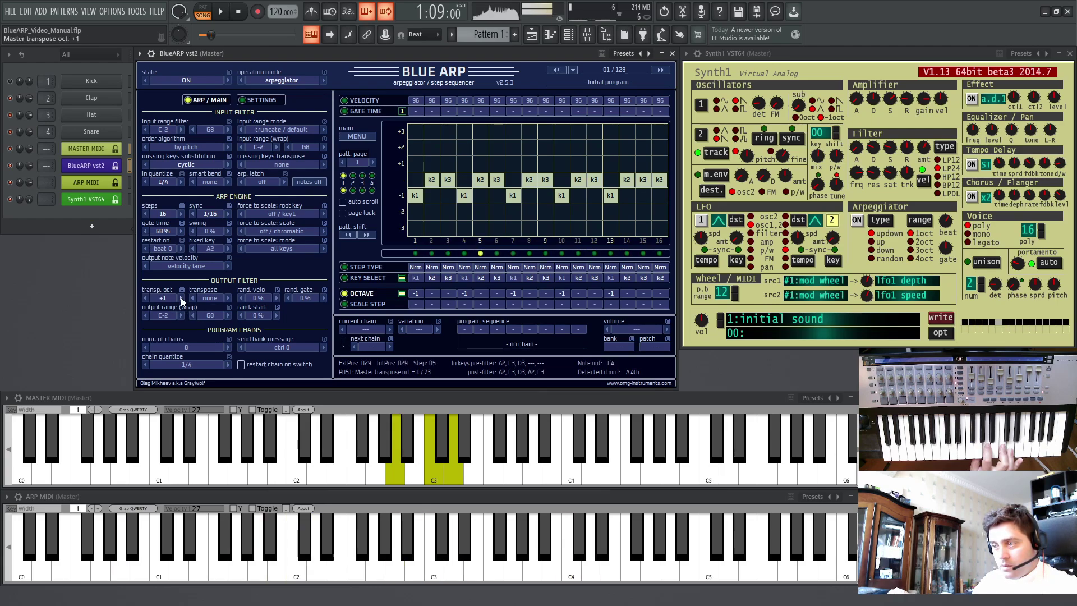
pyautogui.click(146, 299)
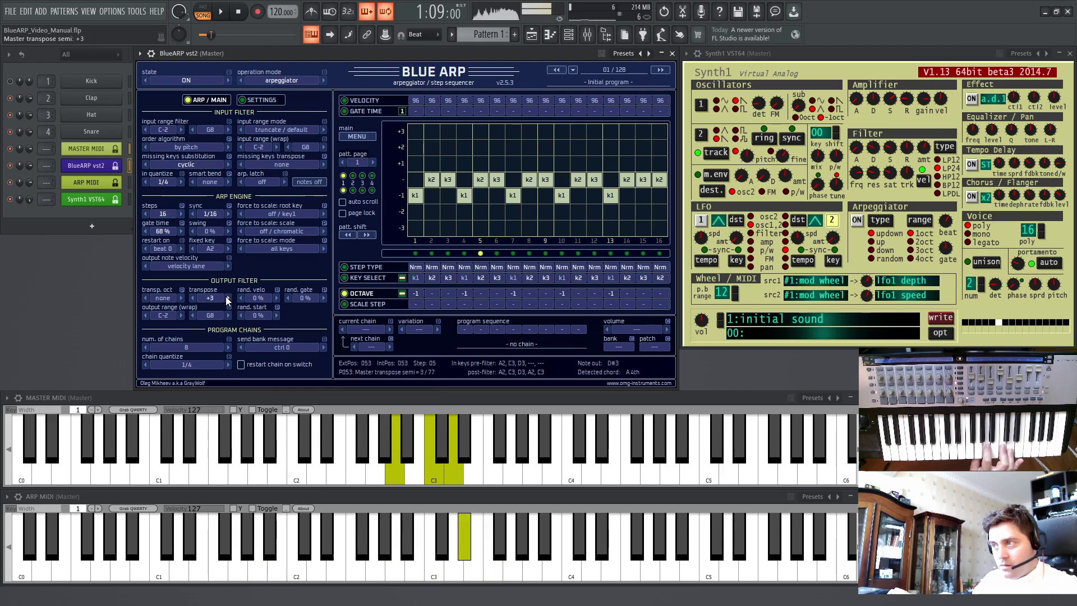
pyautogui.click(193, 298)
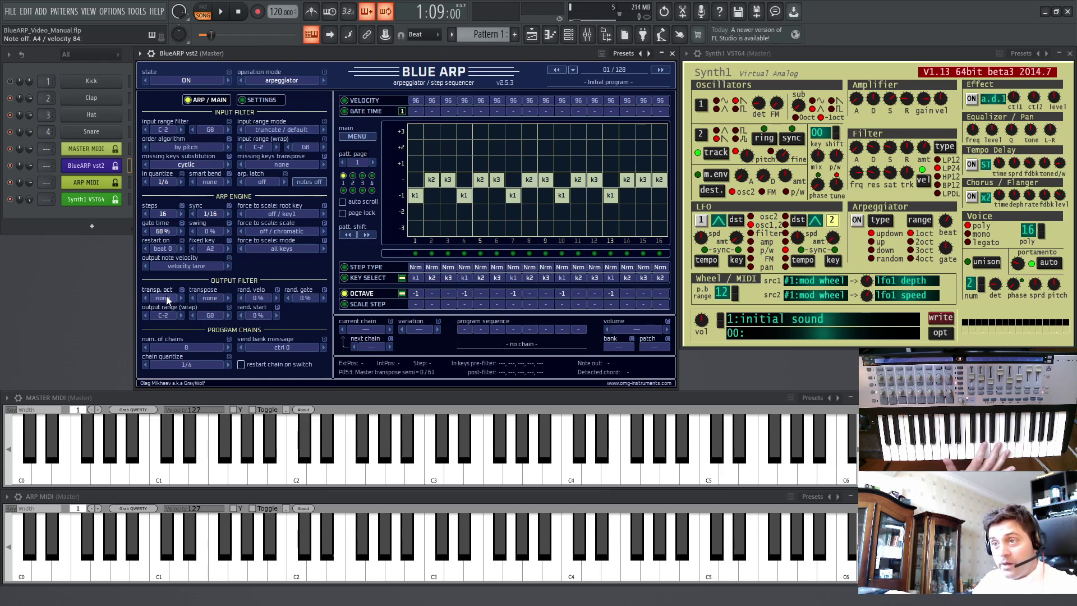
# - Limit the output range (wrap) to C2 through C3 by capturing MIDI keys, and check those limits on the ARP MIDI keyboard
pyautogui.click(153, 315)
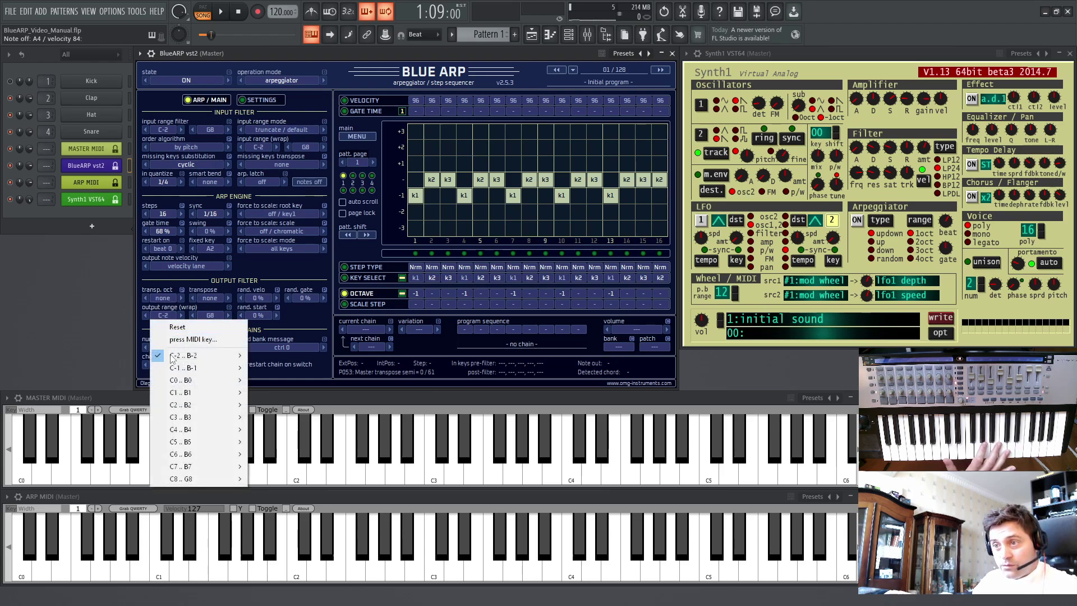
pyautogui.click(178, 339)
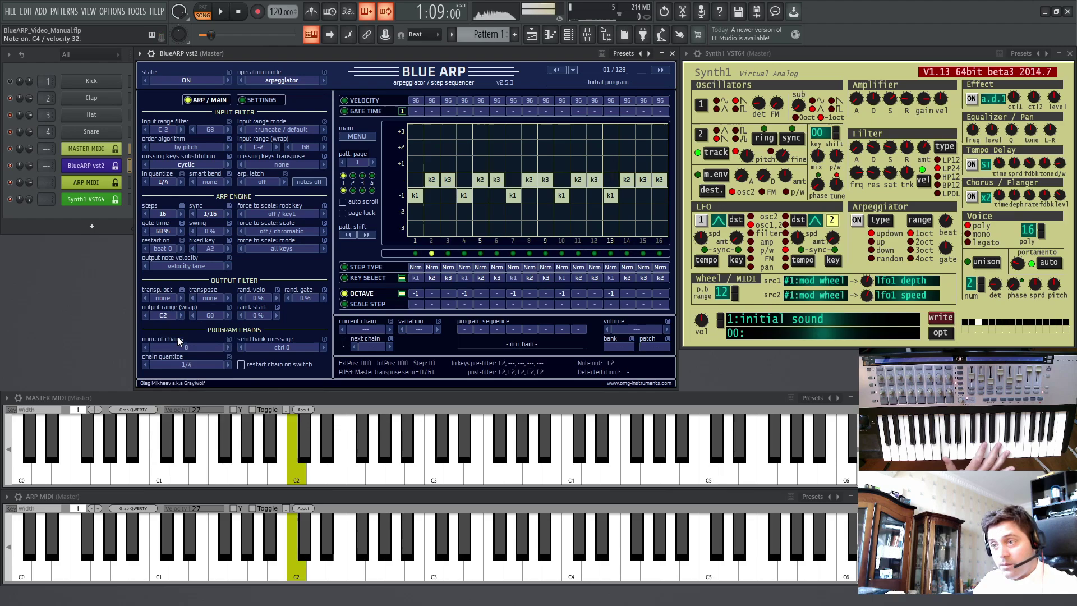
pyautogui.click(212, 315)
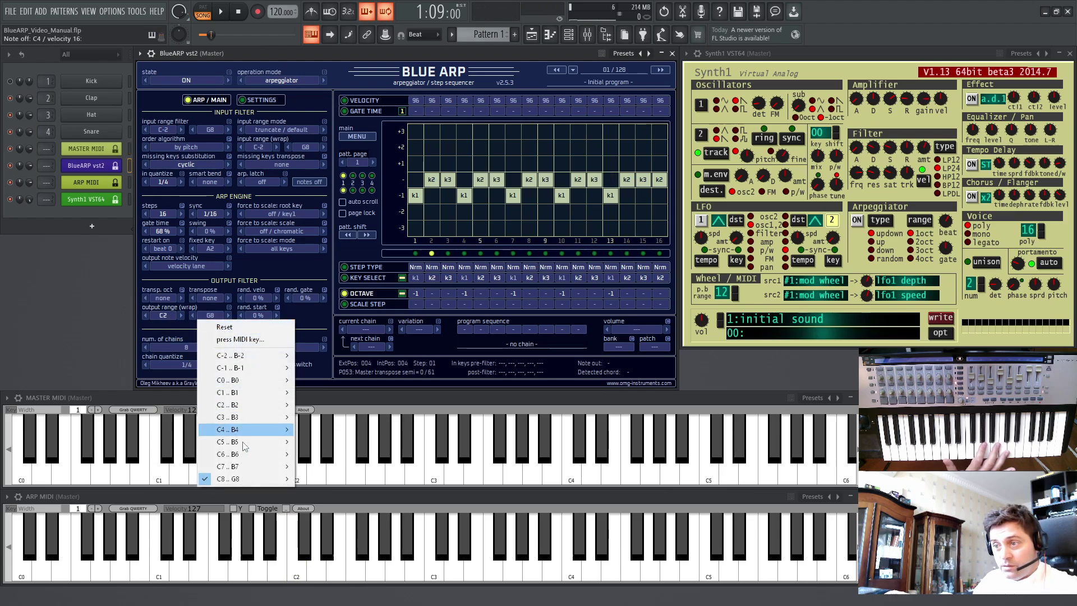
pyautogui.click(235, 340)
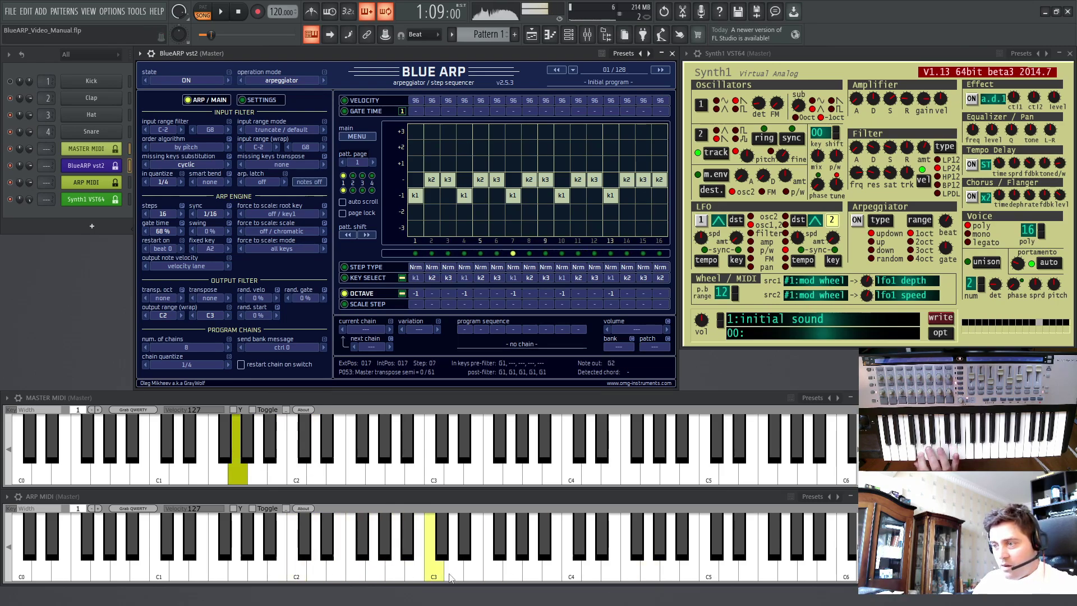
pyautogui.click(537, 568)
pyautogui.click(303, 545)
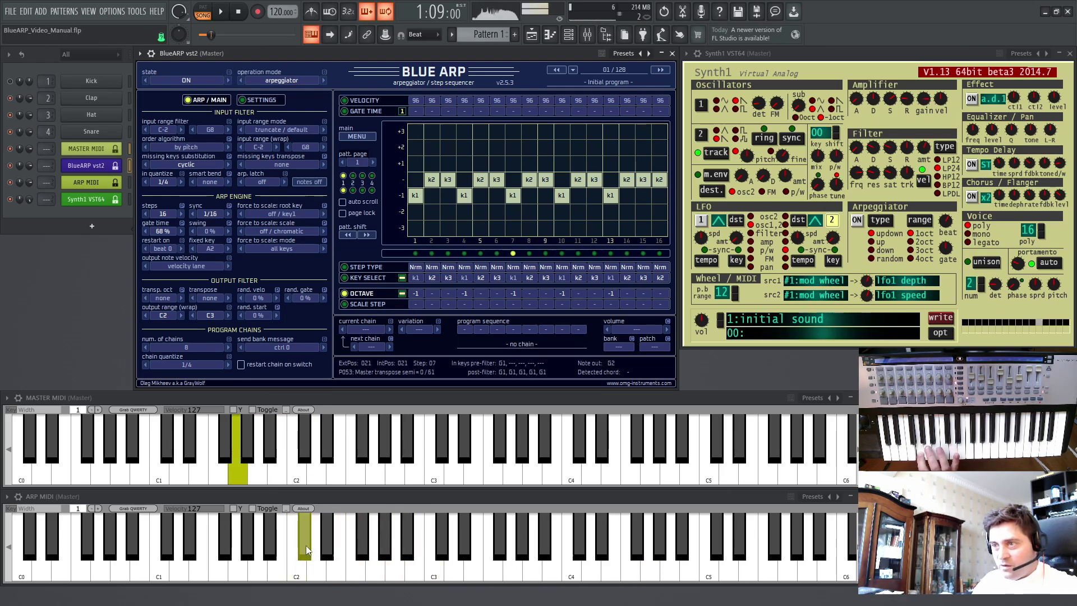
# - Capture G1 as the lower limit of the output range (wrap), and reset both limits to C-2 and G8
pyautogui.click(162, 316)
pyautogui.click(202, 339)
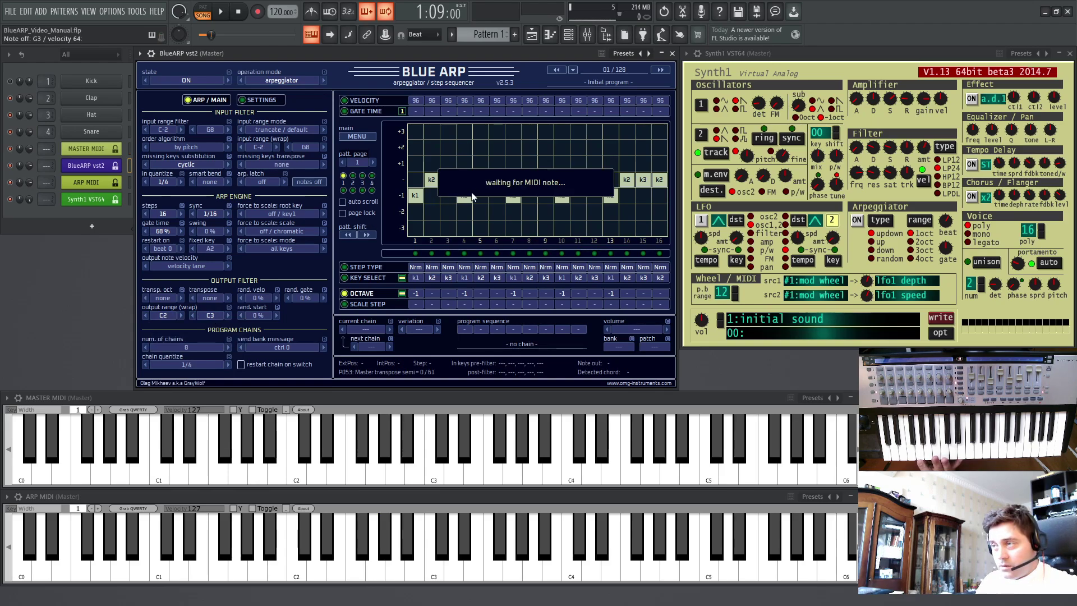
pyautogui.click(161, 316)
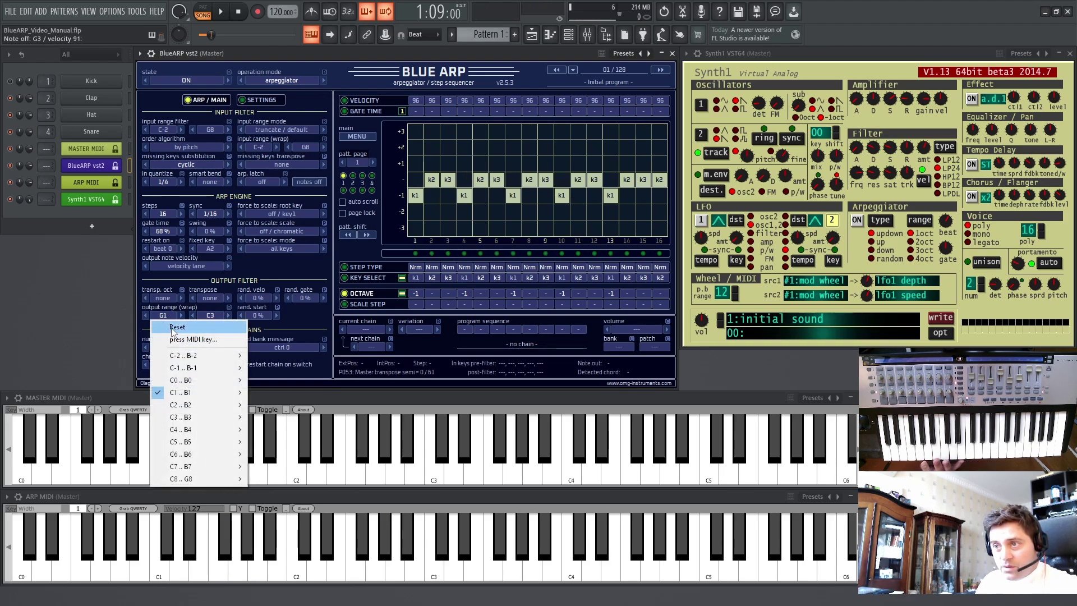
pyautogui.click(174, 327)
pyautogui.click(210, 316)
pyautogui.click(237, 330)
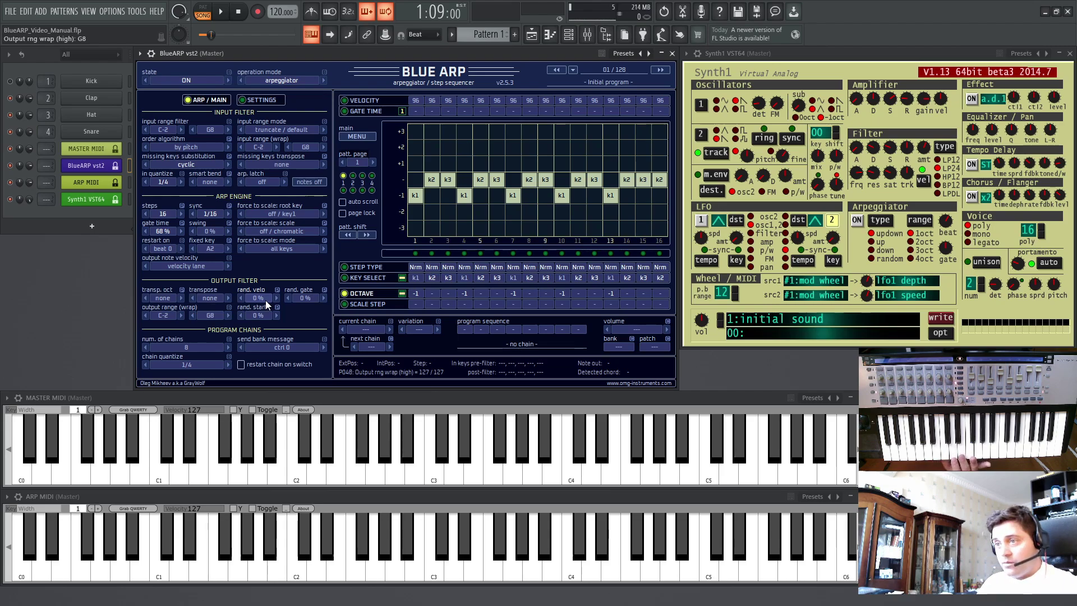
# - Try output velocity randomization at 41 %, 60 %, 11 % and 20 %, and set it back to 0 %
pyautogui.scroll(1, 260, 299)
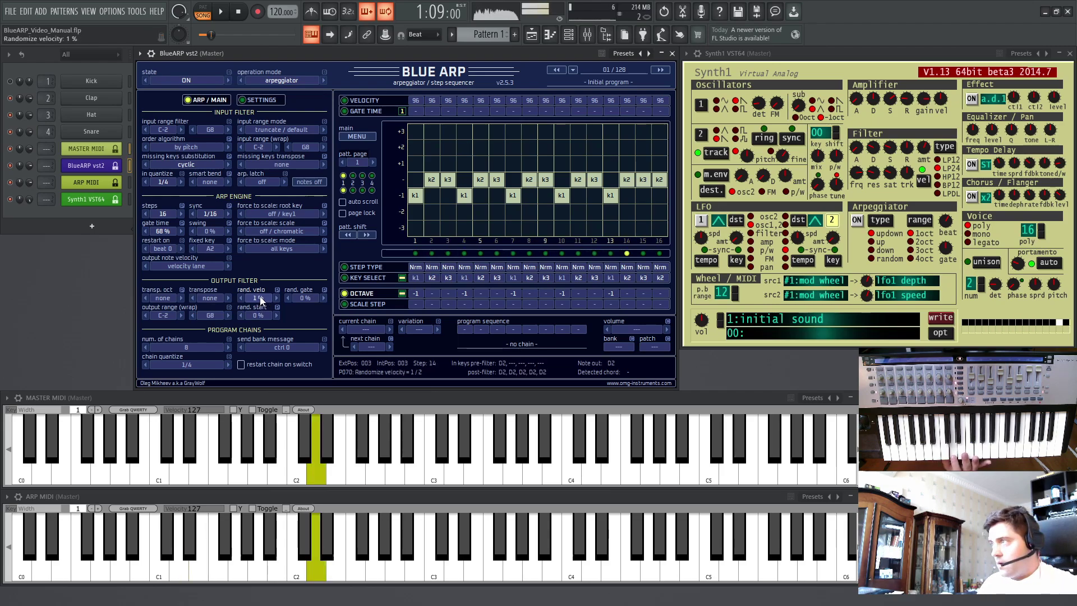
pyautogui.moveTo(261, 300); pyautogui.dragTo(261, 137)
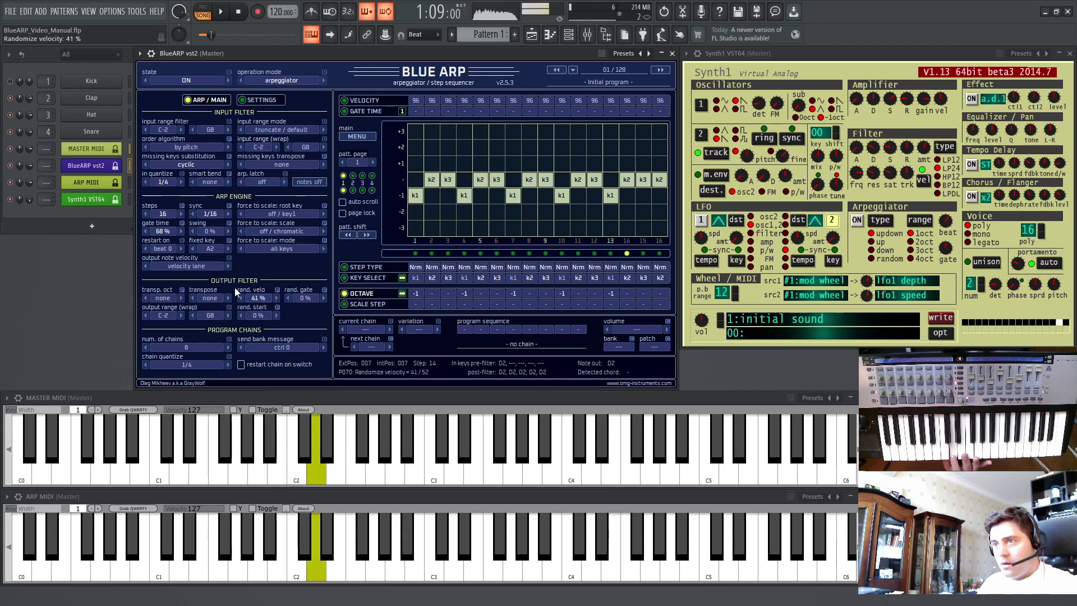
pyautogui.moveTo(234, 287); pyautogui.dragTo(275, 234)
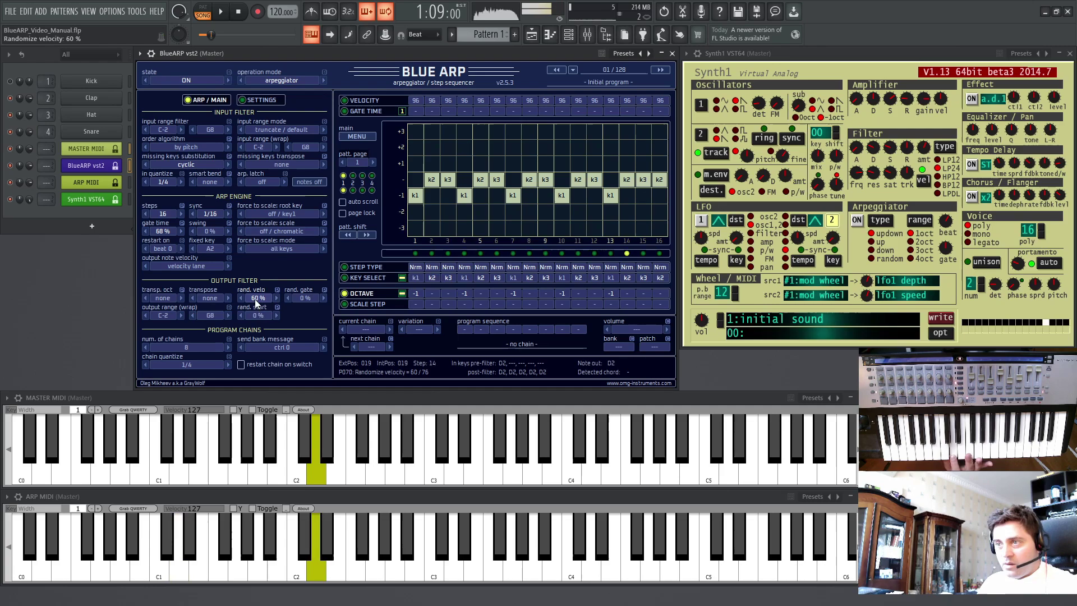
pyautogui.moveTo(256, 302); pyautogui.dragTo(264, 440)
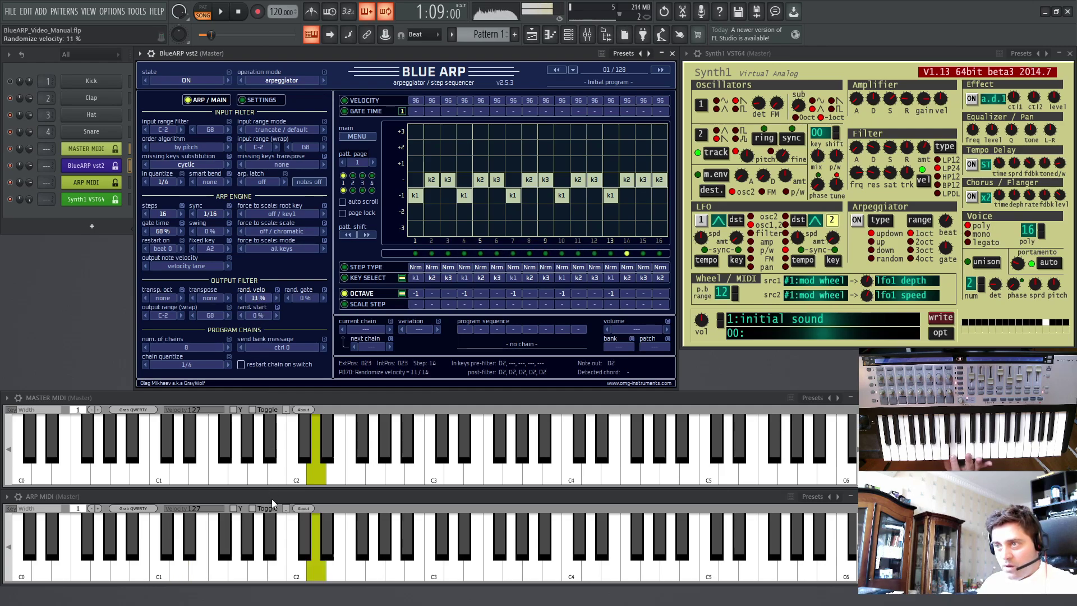
pyautogui.moveTo(272, 499); pyautogui.dragTo(270, 464)
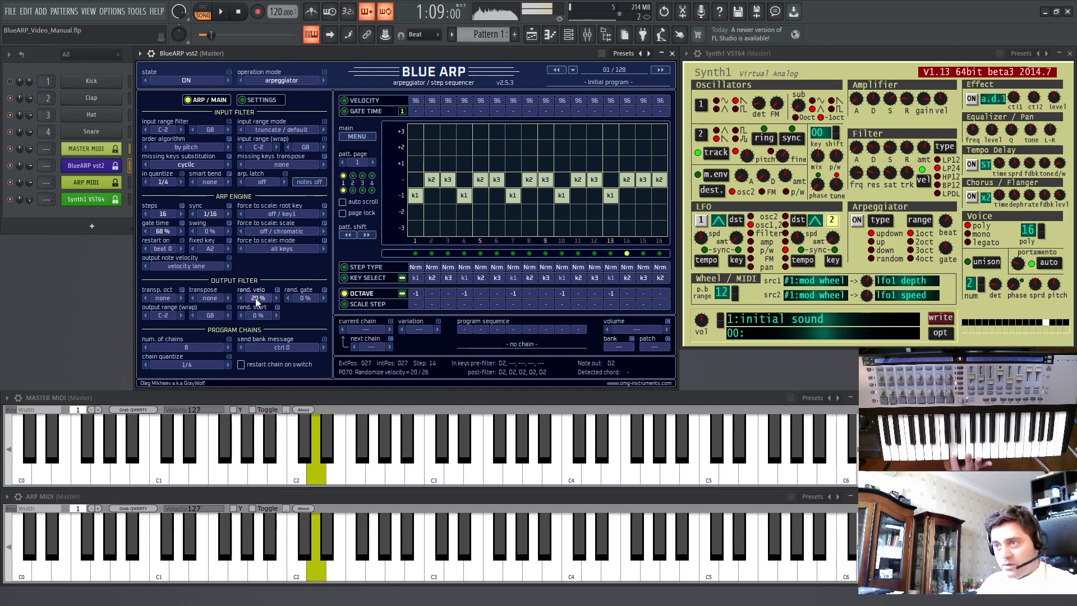
pyautogui.moveTo(256, 301); pyautogui.dragTo(262, 386)
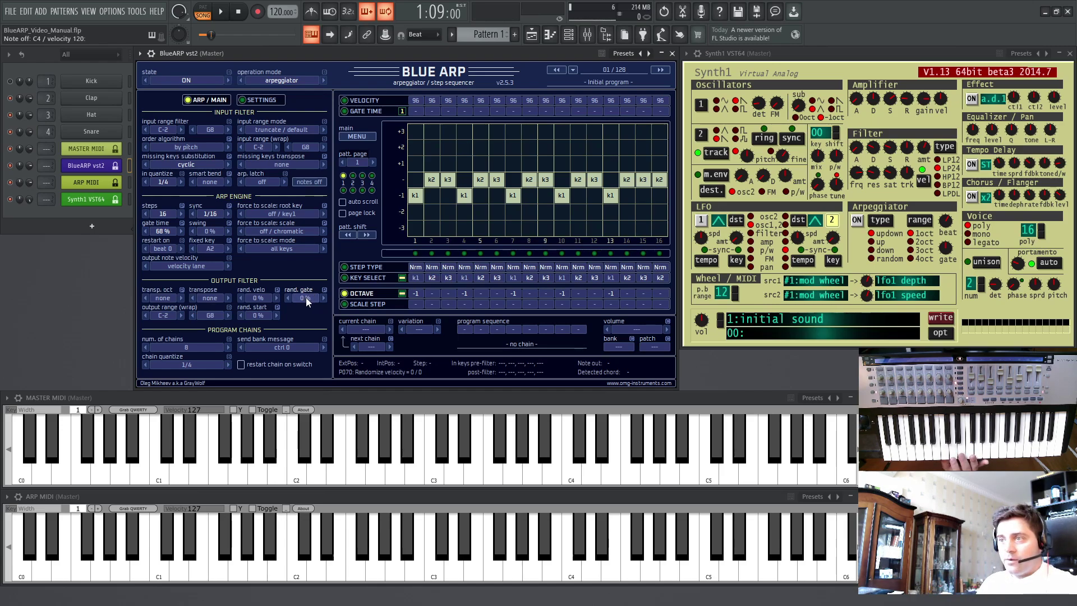
# - Try gate time randomization at 55 %, 16 % and 11 %, and set it back to 0 %
pyautogui.moveTo(305, 297); pyautogui.dragTo(310, 234)
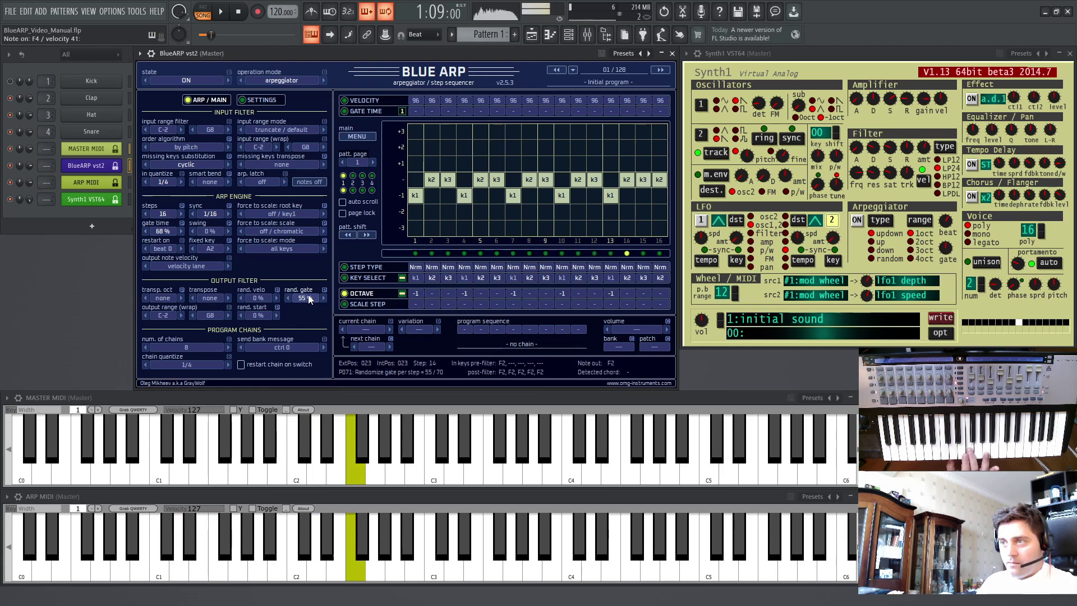
pyautogui.moveTo(308, 294); pyautogui.dragTo(302, 342)
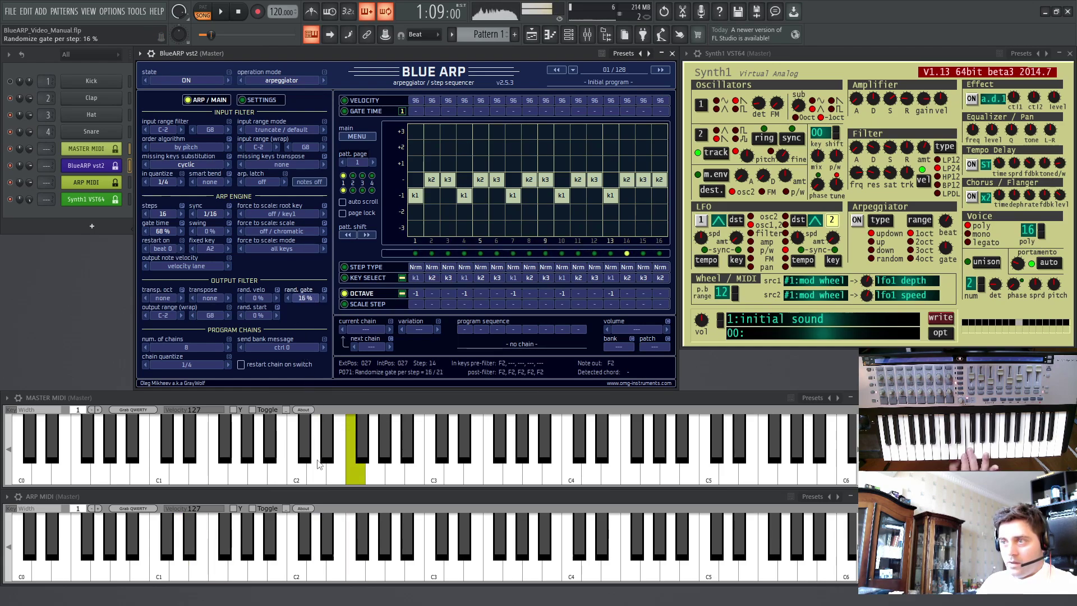
pyautogui.scroll(-5, 305, 298)
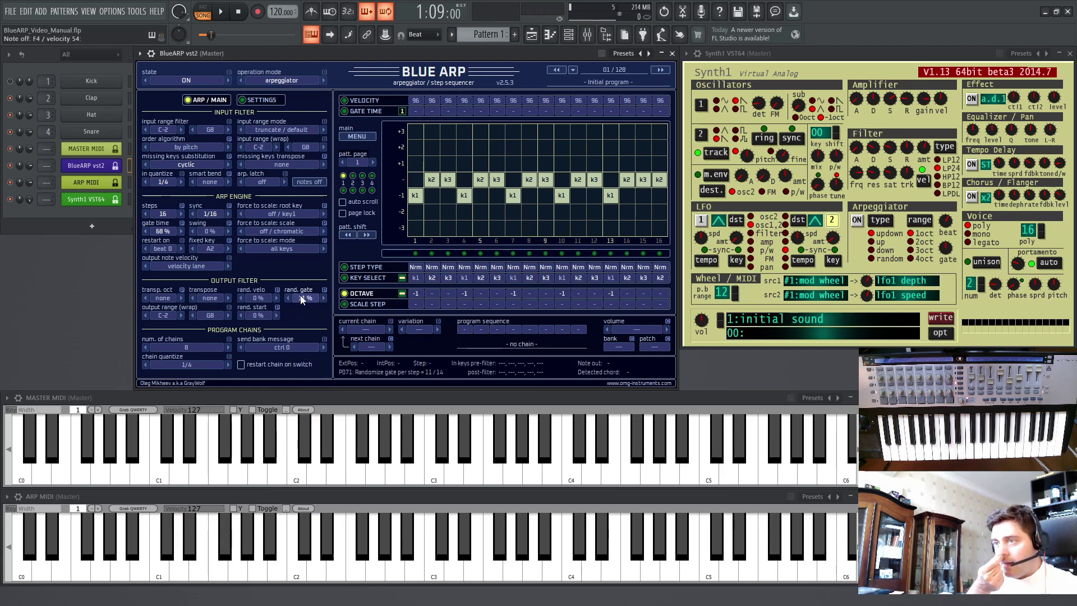
pyautogui.moveTo(302, 299); pyautogui.dragTo(306, 385)
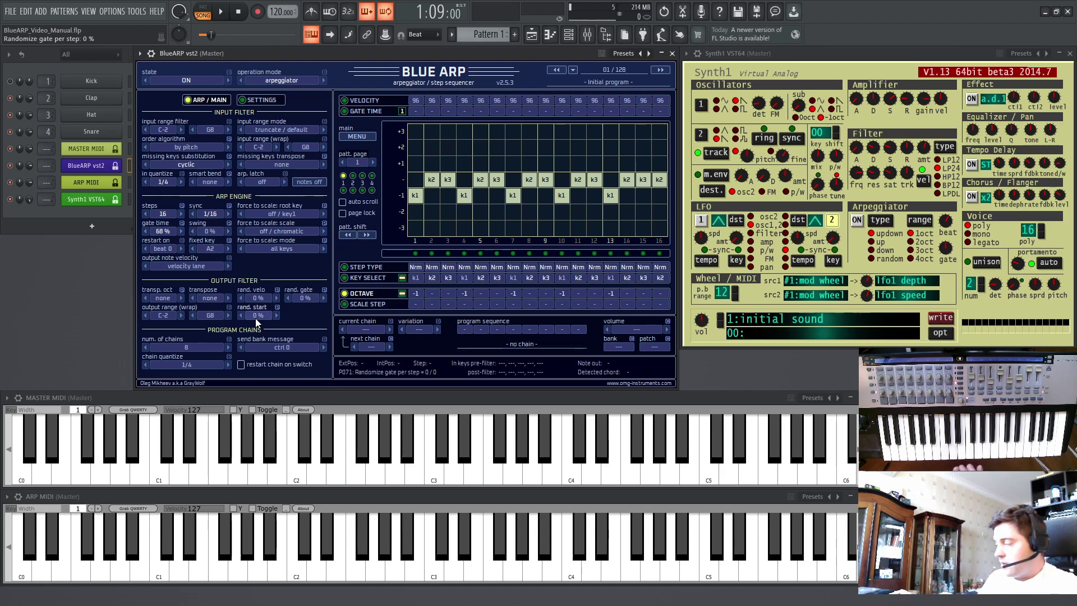
# - Try note start time randomization at 37 % and 56 %, and reset it to 0 %
pyautogui.moveTo(261, 316); pyautogui.dragTo(284, 169)
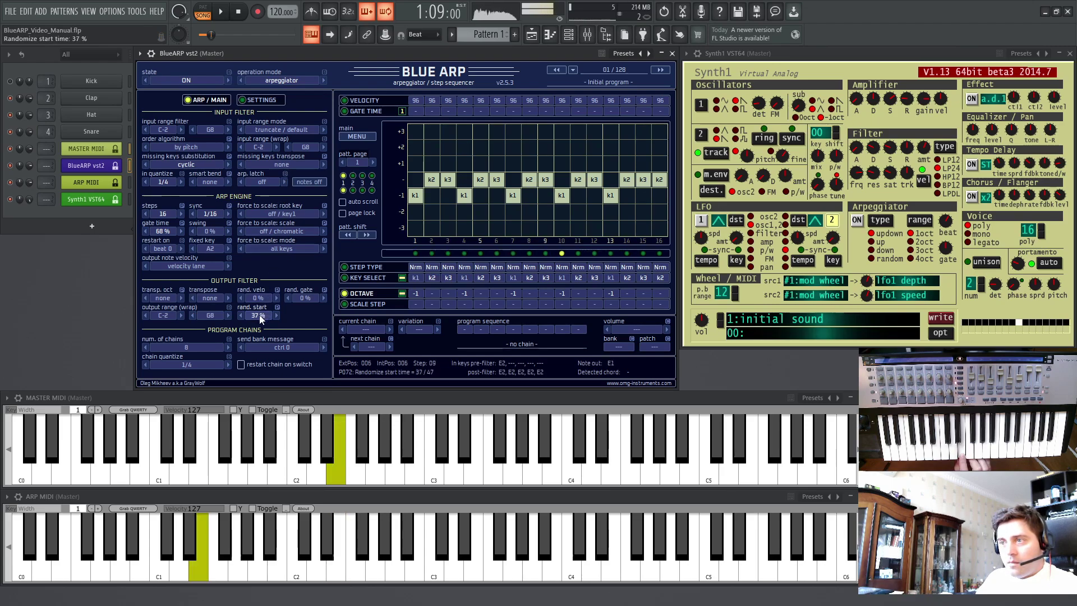
pyautogui.moveTo(259, 315); pyautogui.dragTo(263, 238)
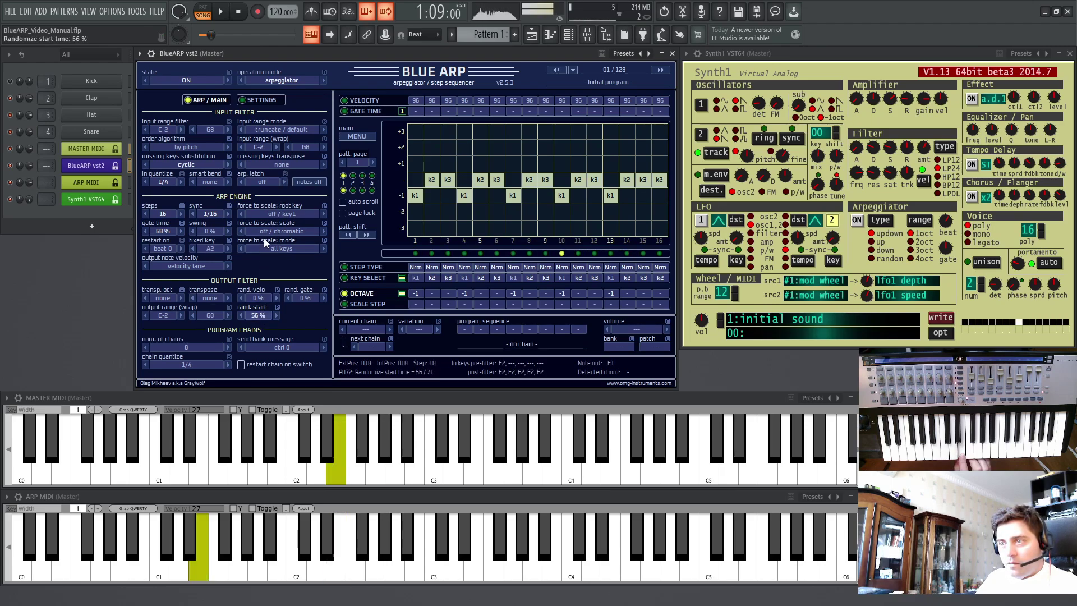
pyautogui.doubleClick(258, 315)
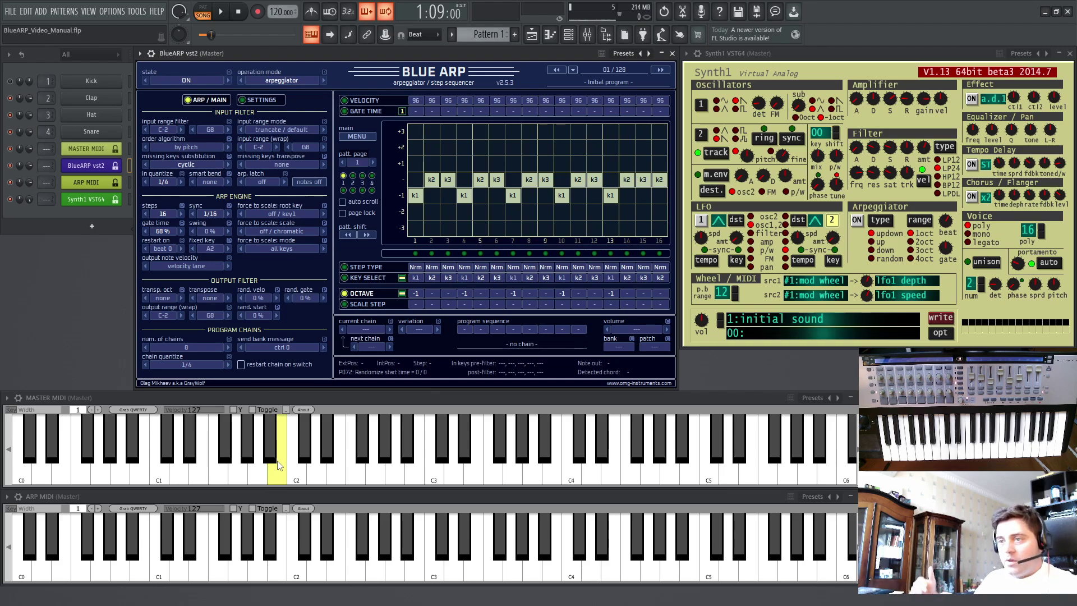
pyautogui.moveTo(278, 465); pyautogui.dragTo(278, 465)
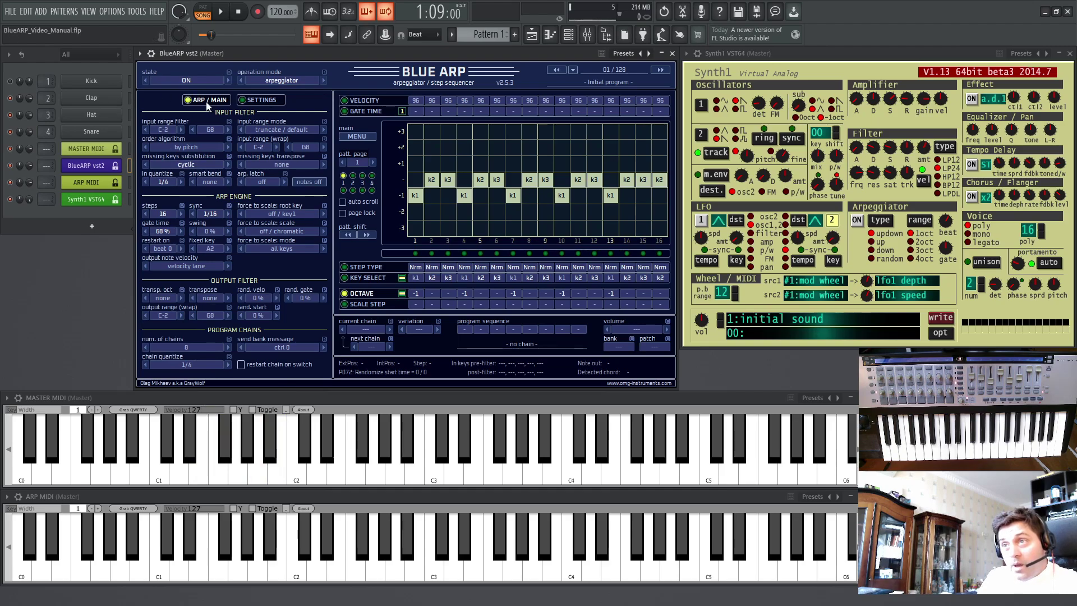
# - Show the arpeggiator's settings page, try MIDI in channel 5, and set the channel back to any
pyautogui.click(259, 100)
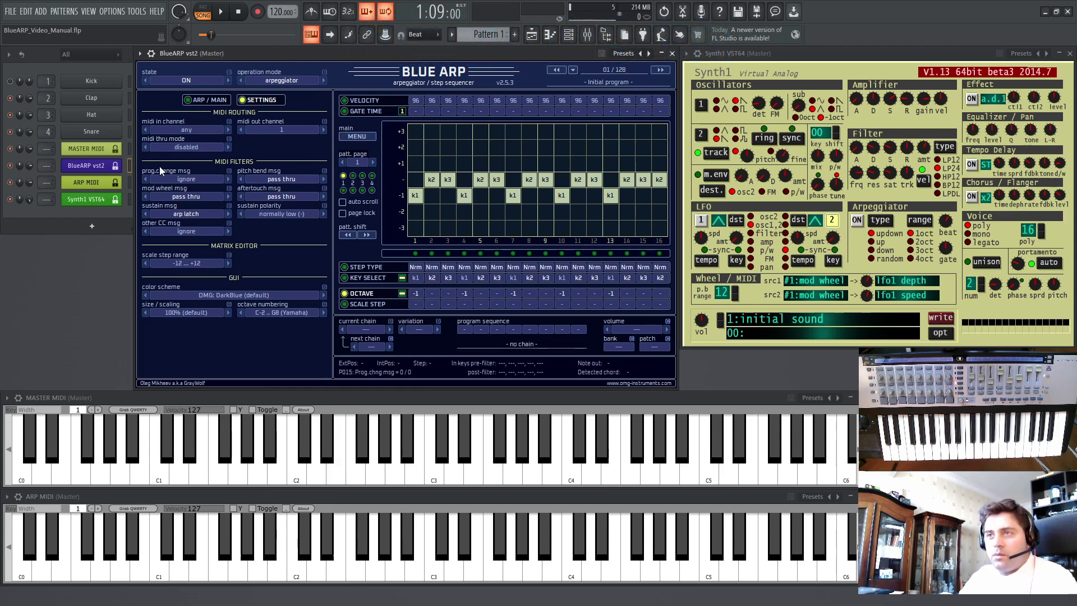
pyautogui.click(180, 130)
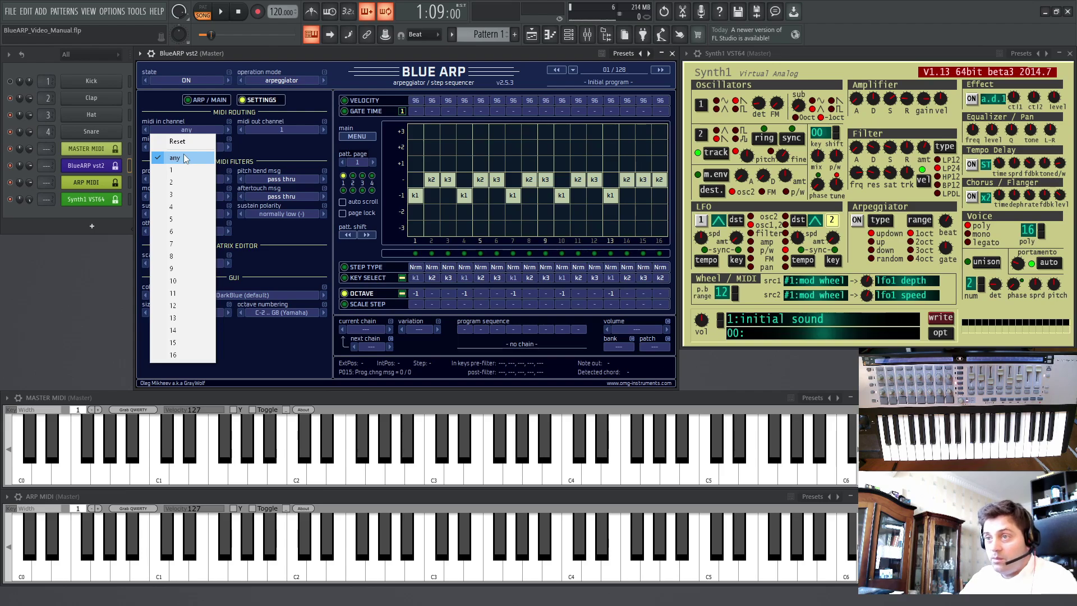
pyautogui.click(179, 220)
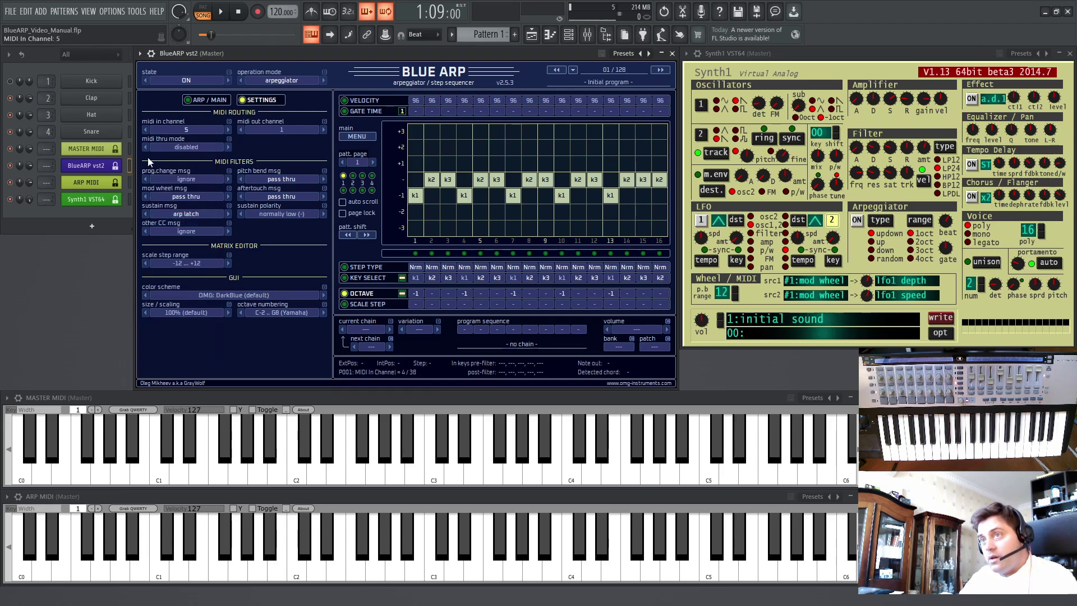
pyautogui.click(179, 129)
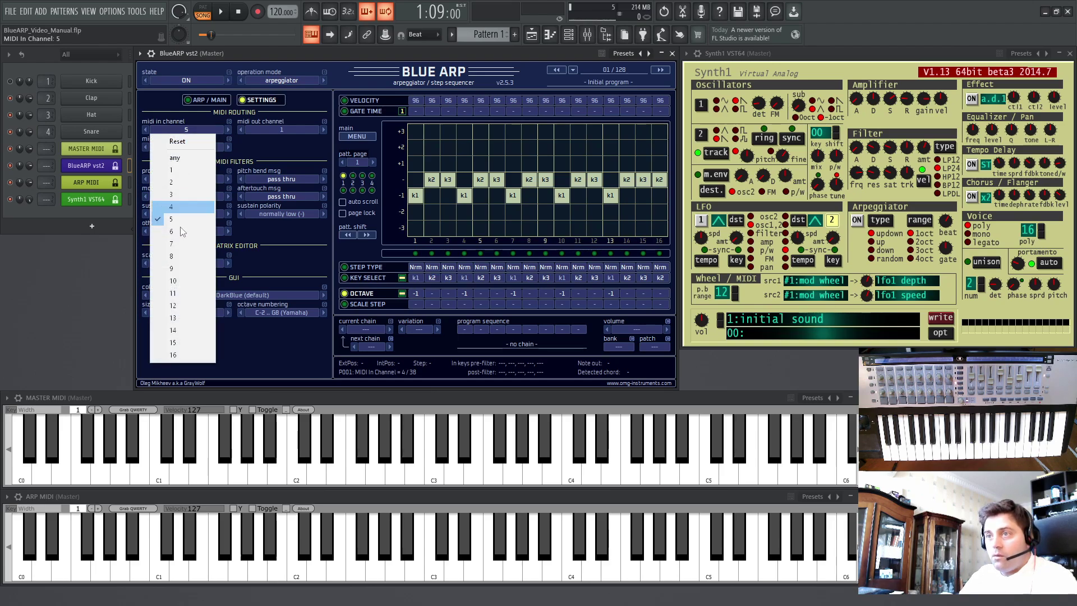
pyautogui.click(175, 159)
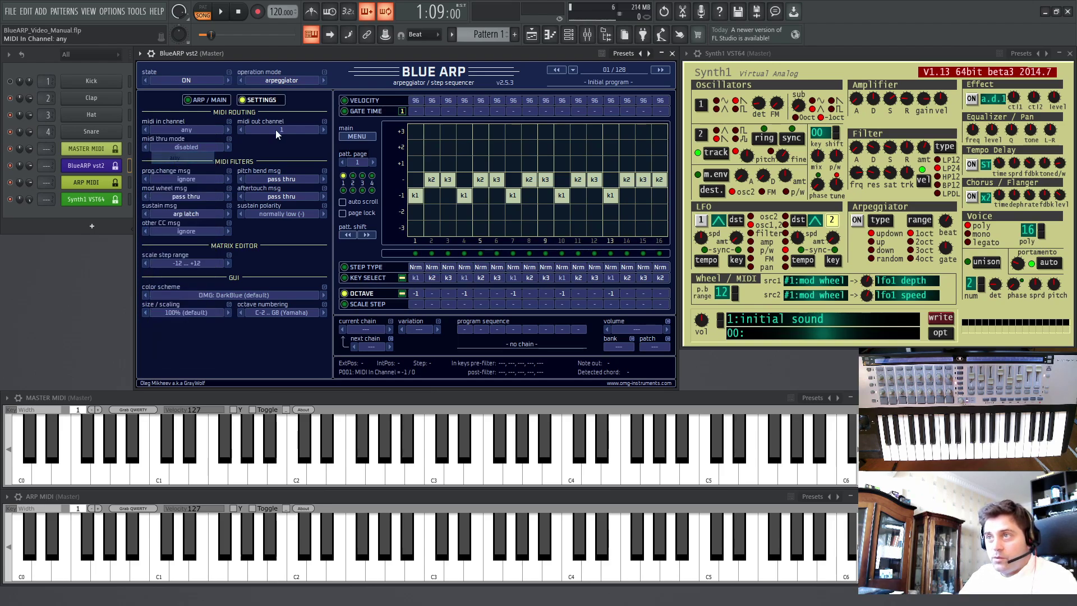
# - Review the available options for MIDI out channel and MIDI thru mode without changing them
pyautogui.click(268, 131)
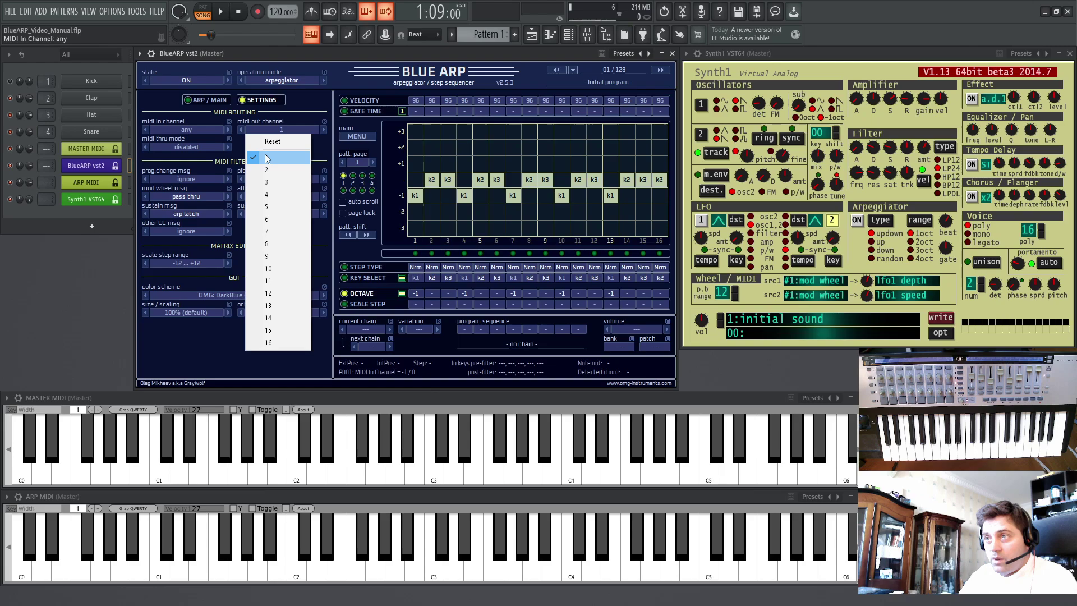
pyautogui.click(243, 122)
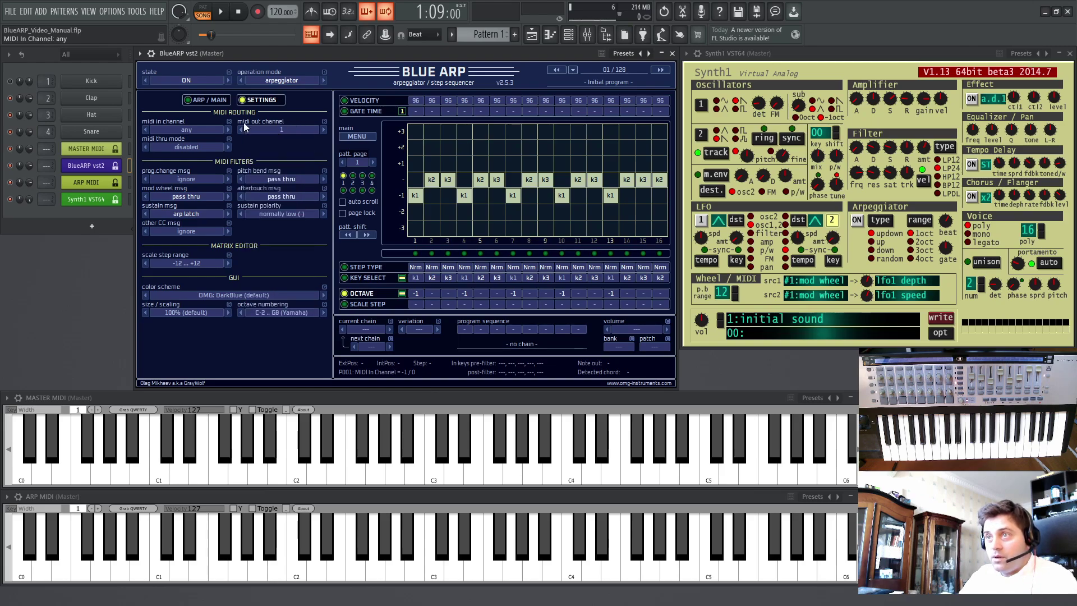
pyautogui.click(185, 148)
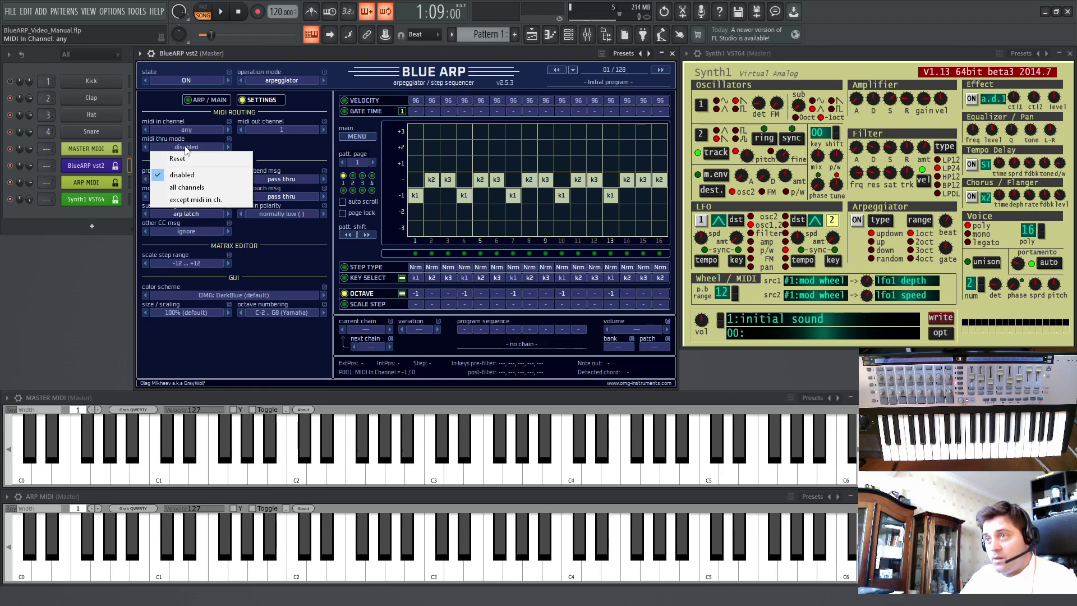
pyautogui.click(279, 146)
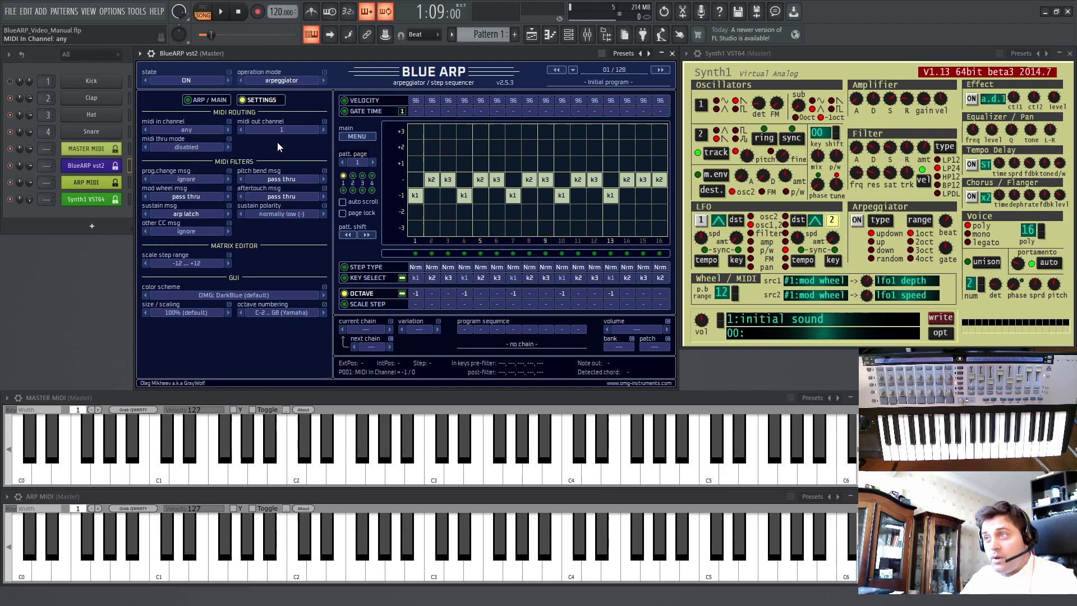
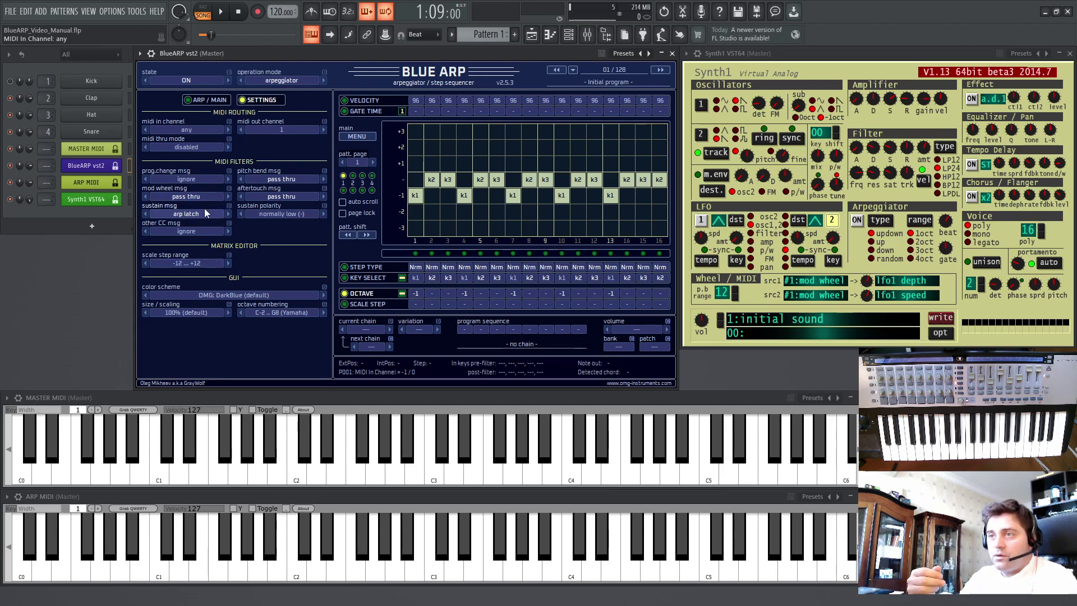
# - Review the MIDI filter options for program change and mod wheel messages without changing them
pyautogui.click(197, 178)
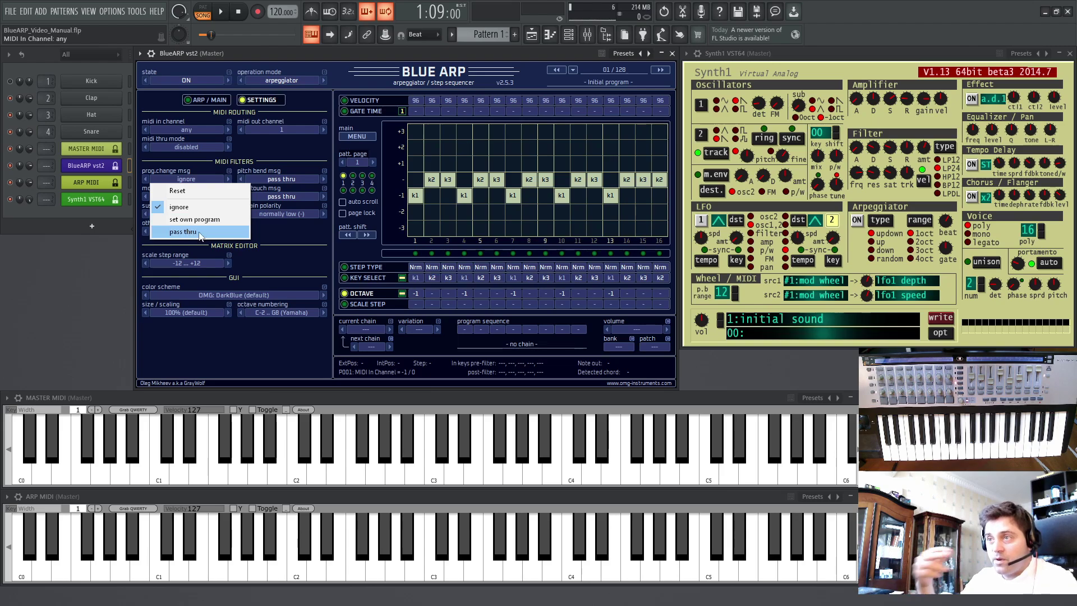
pyautogui.click(285, 231)
pyautogui.click(185, 196)
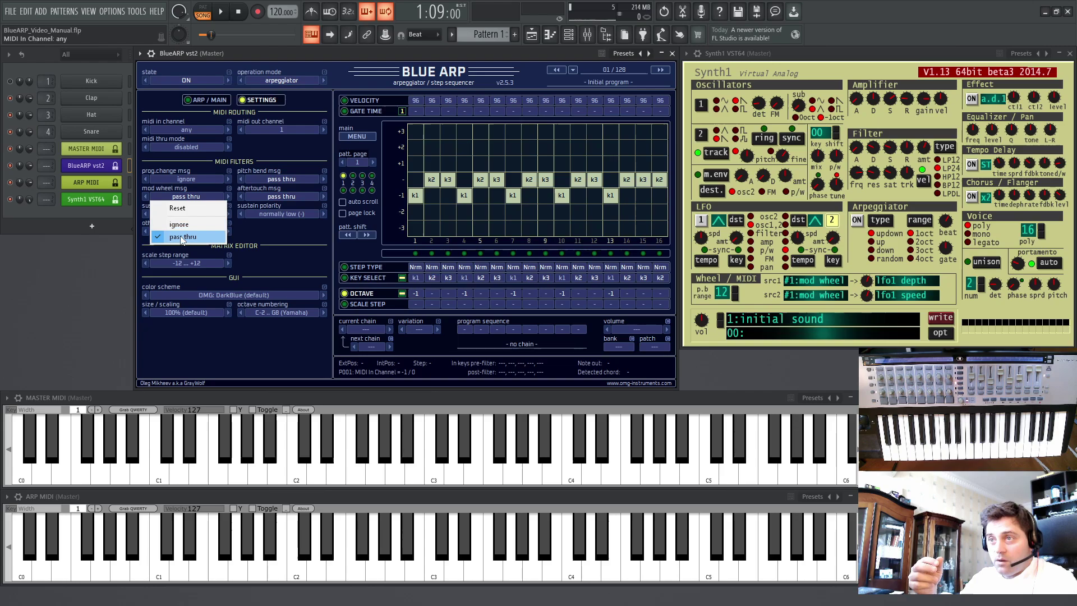
pyautogui.click(259, 230)
# - Review the sustain message filter options, keeping arp latch, and compare them with the arp latch modes among the main arp parameters
pyautogui.click(171, 214)
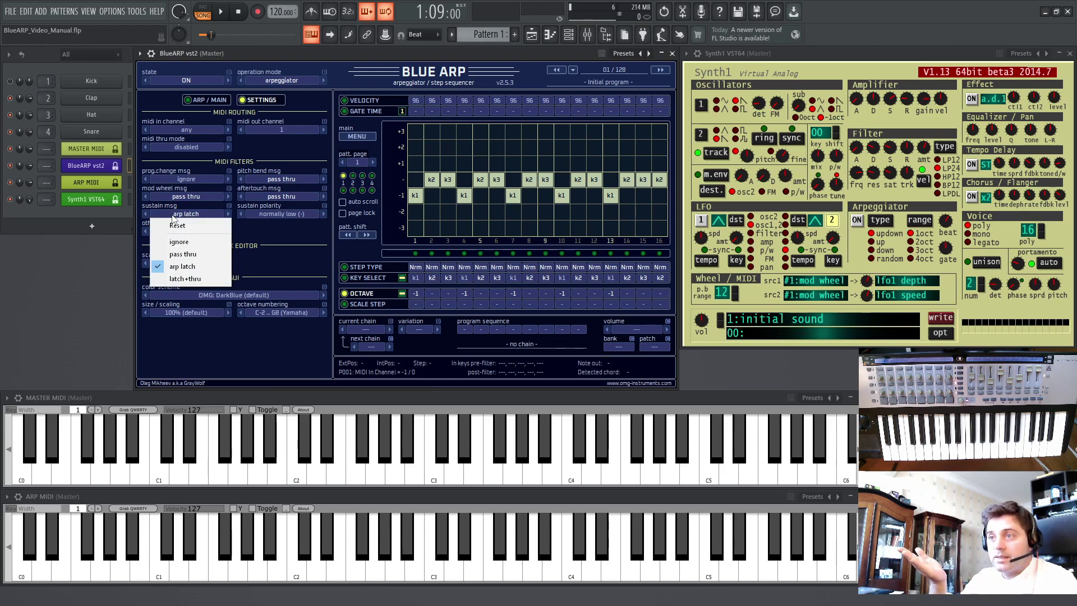
pyautogui.click(180, 267)
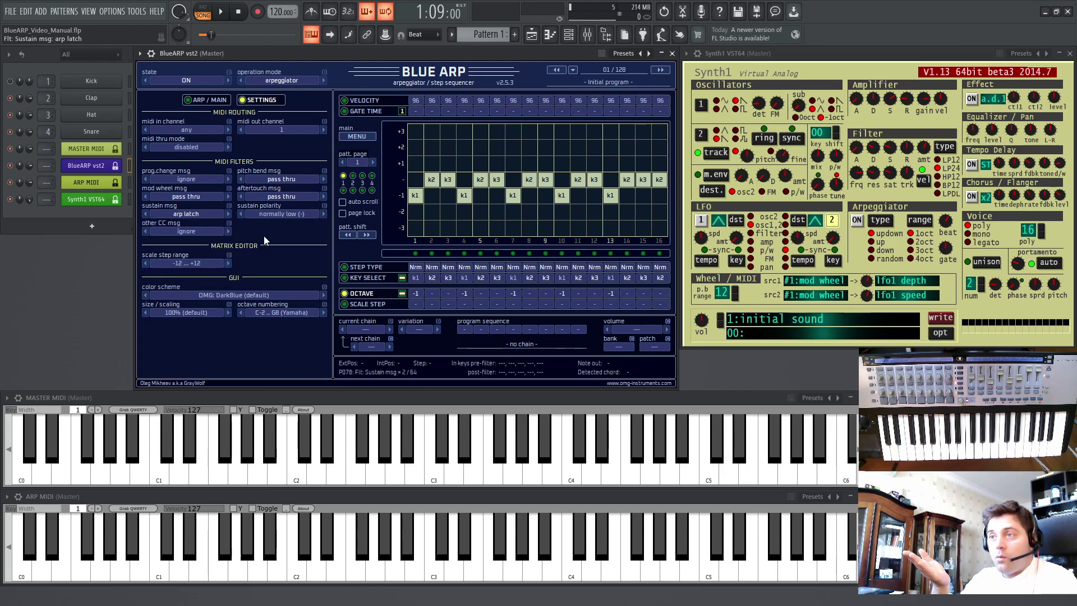
pyautogui.click(209, 100)
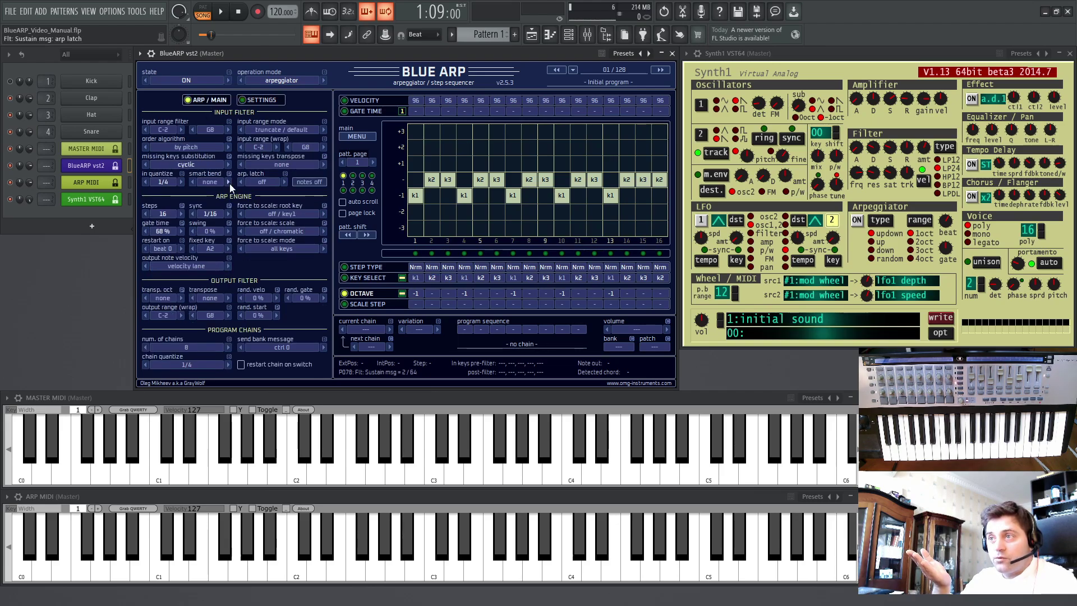
pyautogui.click(262, 181)
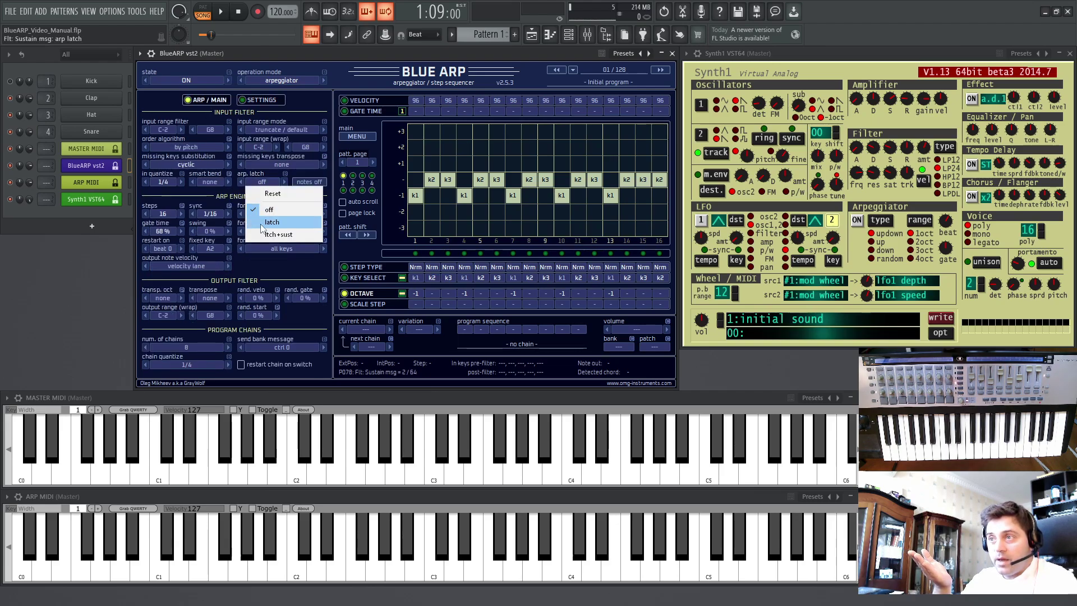
pyautogui.click(298, 173)
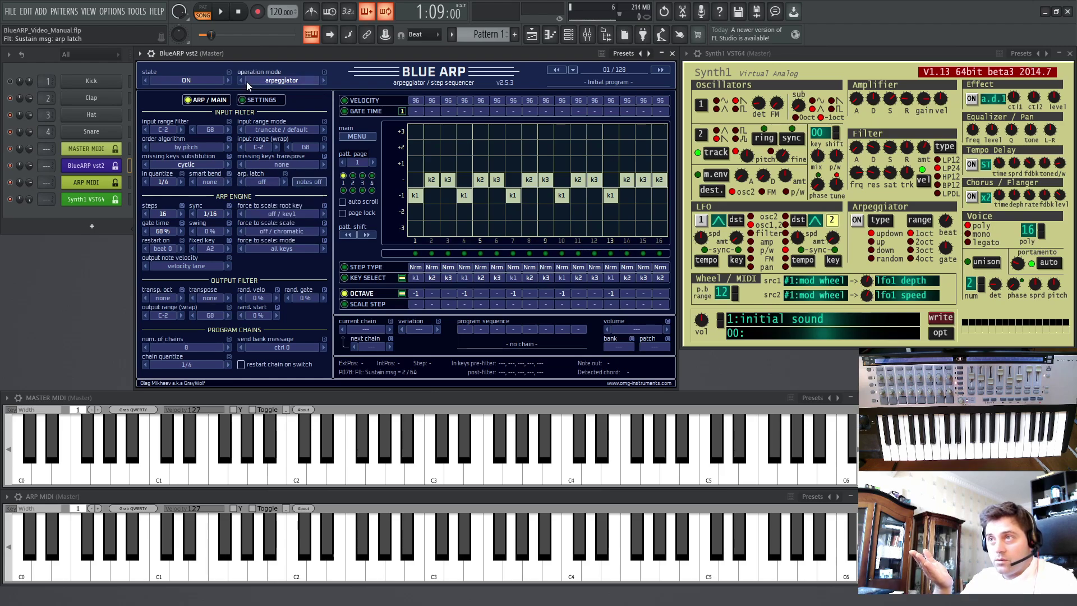
pyautogui.click(257, 99)
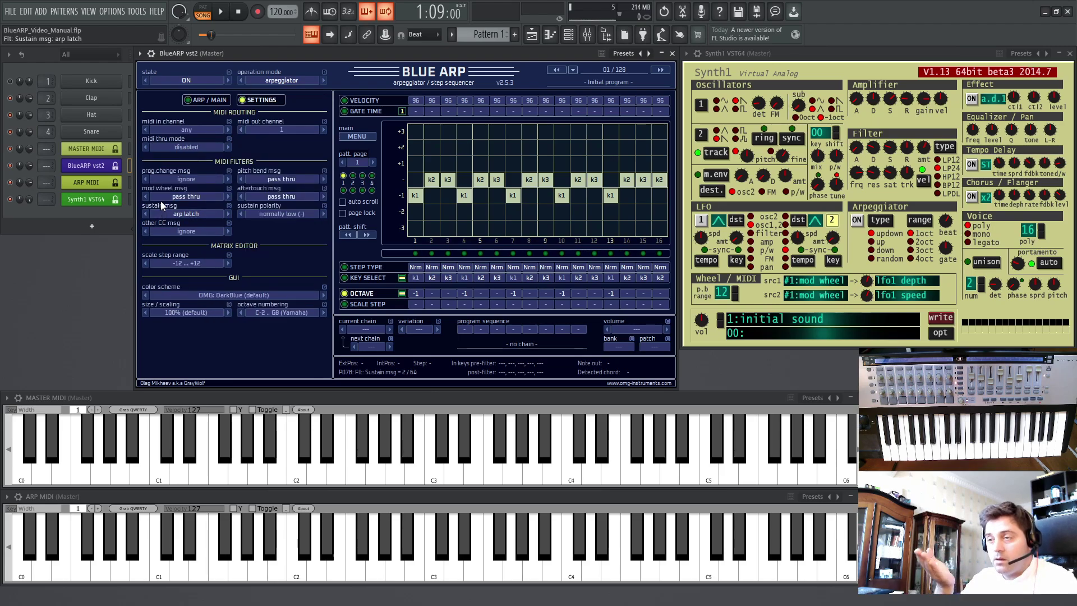
pyautogui.click(171, 213)
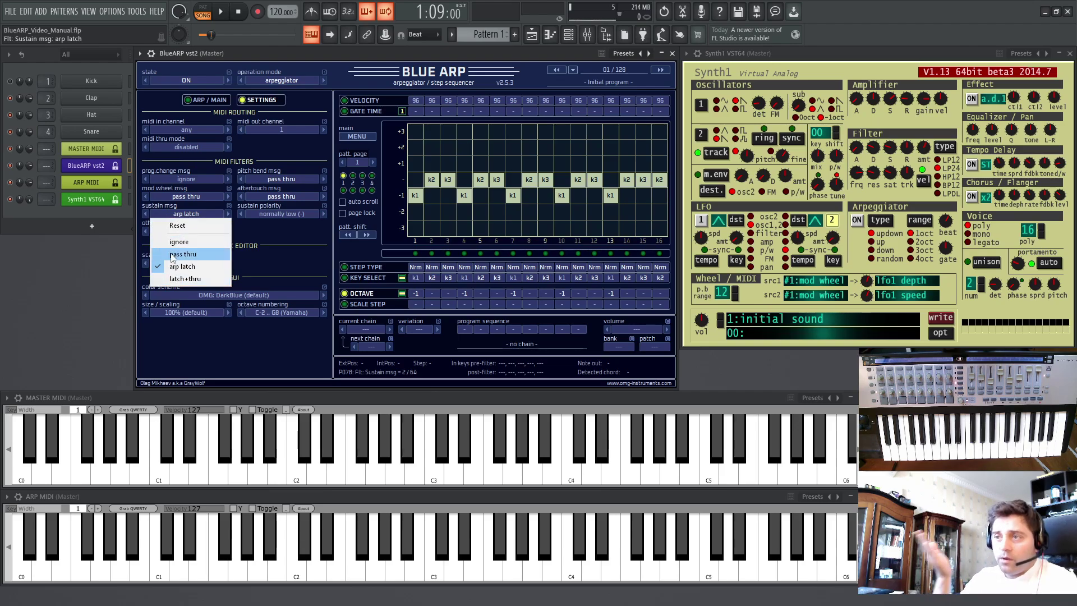
pyautogui.click(296, 227)
# - Review the MIDI filter options for other CC, pitch bend and aftertouch messages without changing them
pyautogui.click(176, 231)
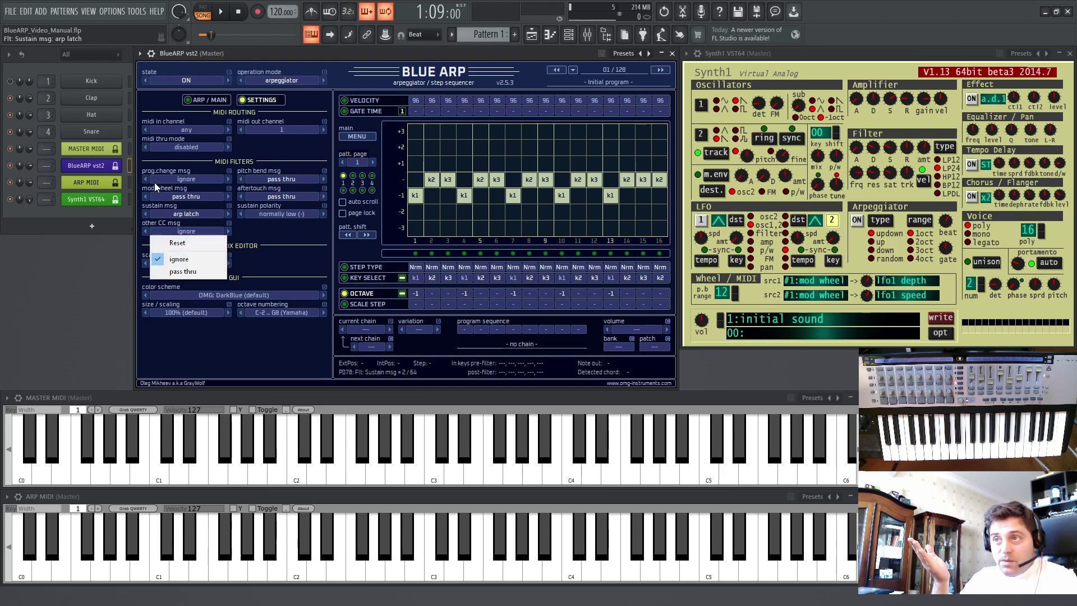
pyautogui.click(271, 224)
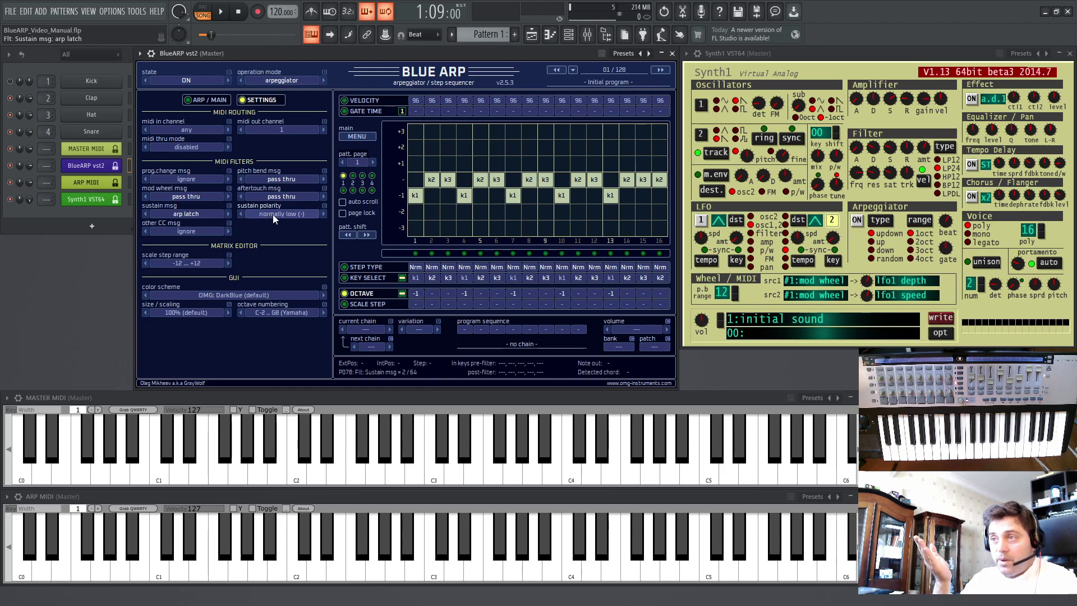
pyautogui.click(259, 178)
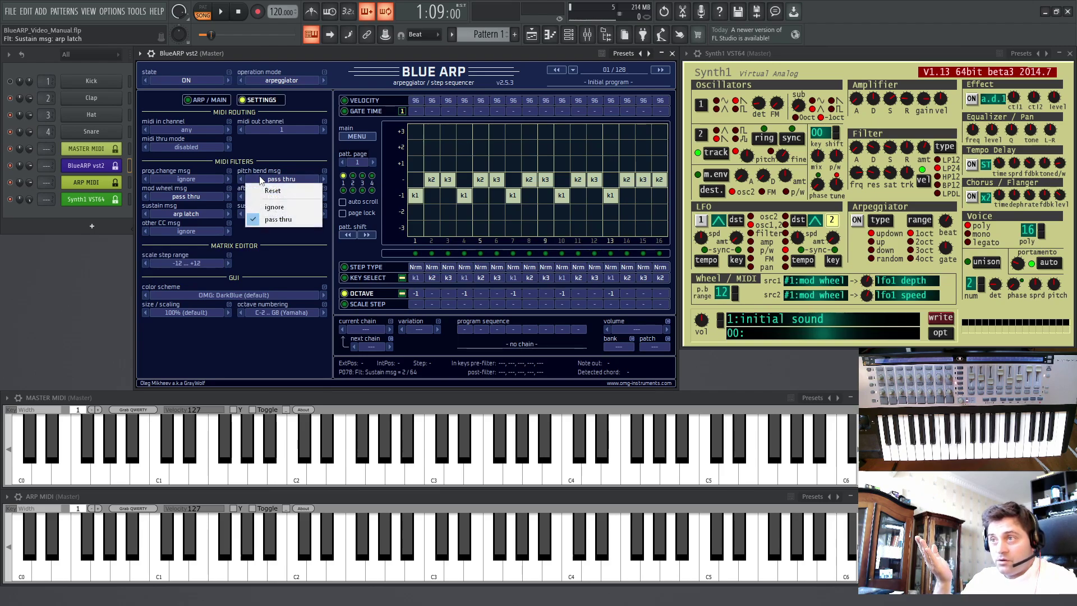
pyautogui.click(274, 236)
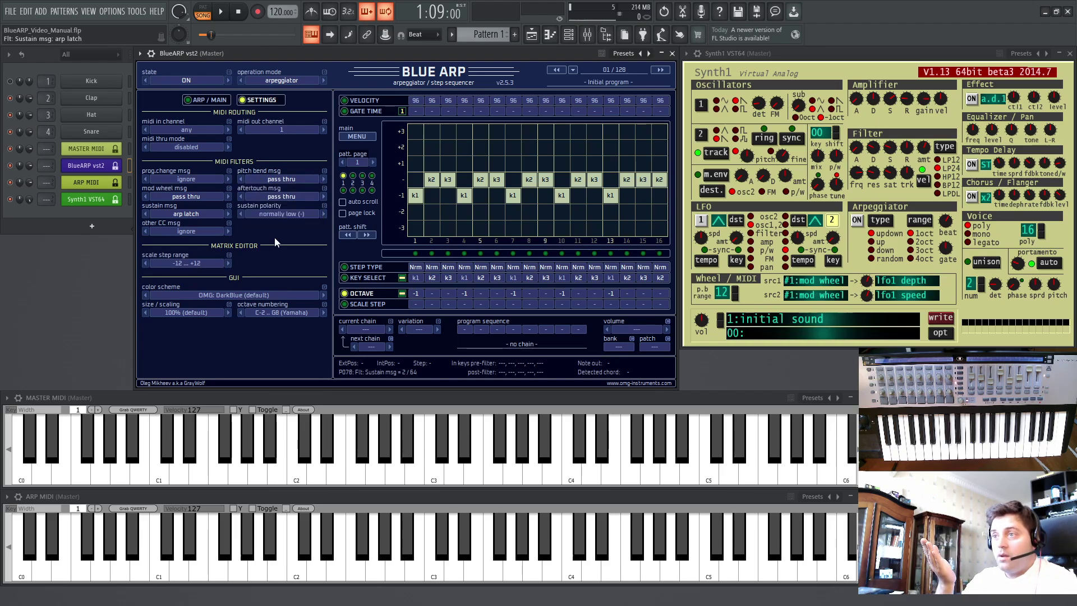
pyautogui.click(278, 197)
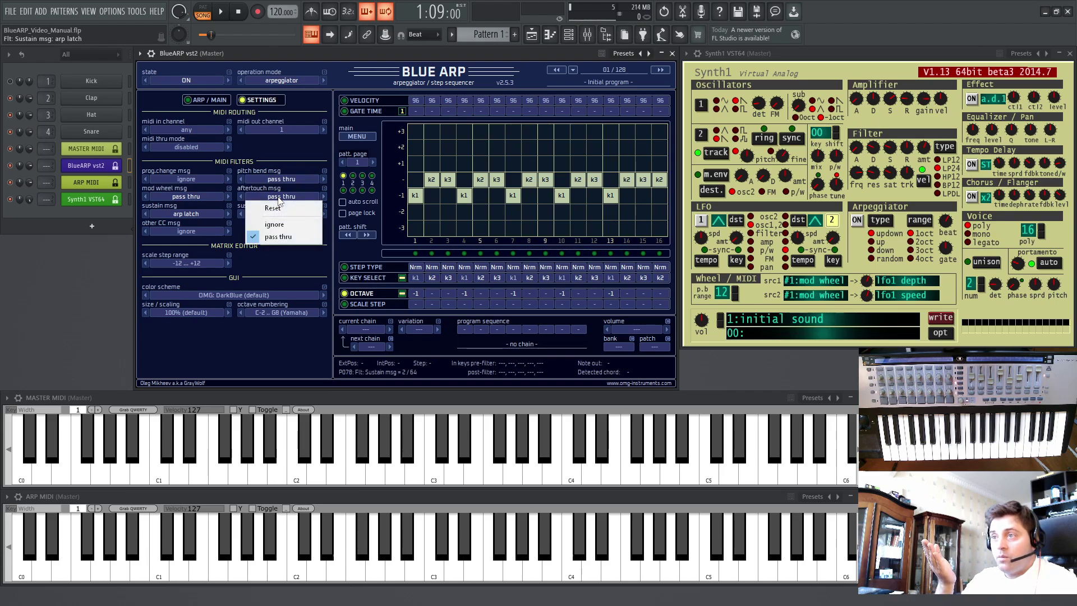
pyautogui.click(298, 255)
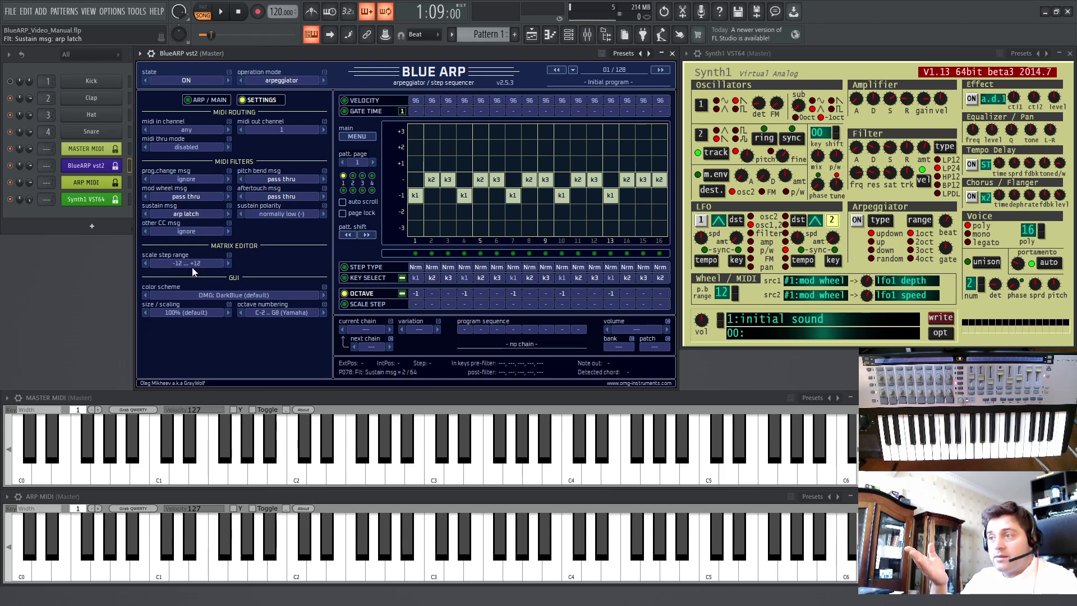
# - Display the scale step lane, try scale step ranges 0 ... +12, -7 ... +7 and 0 ... +7, and reset the range to -12 ... +12
pyautogui.click(365, 305)
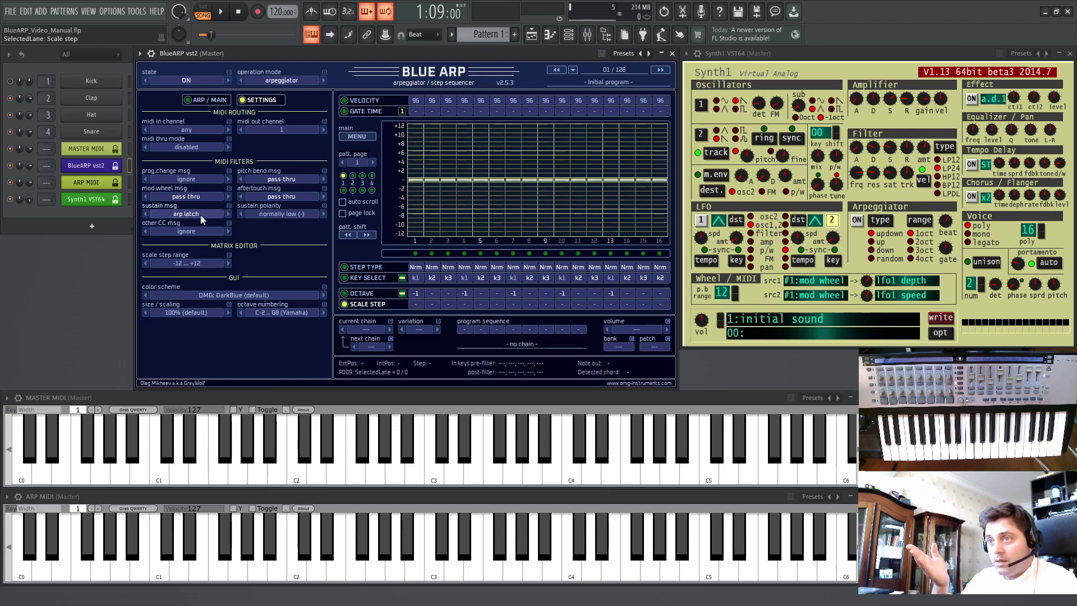
pyautogui.click(183, 263)
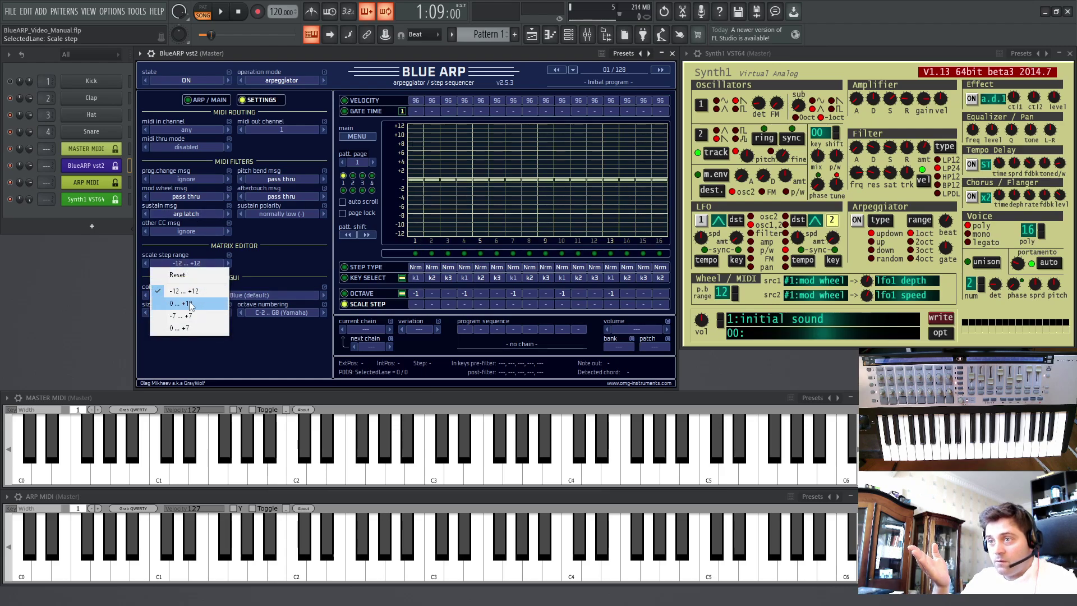
pyautogui.click(190, 302)
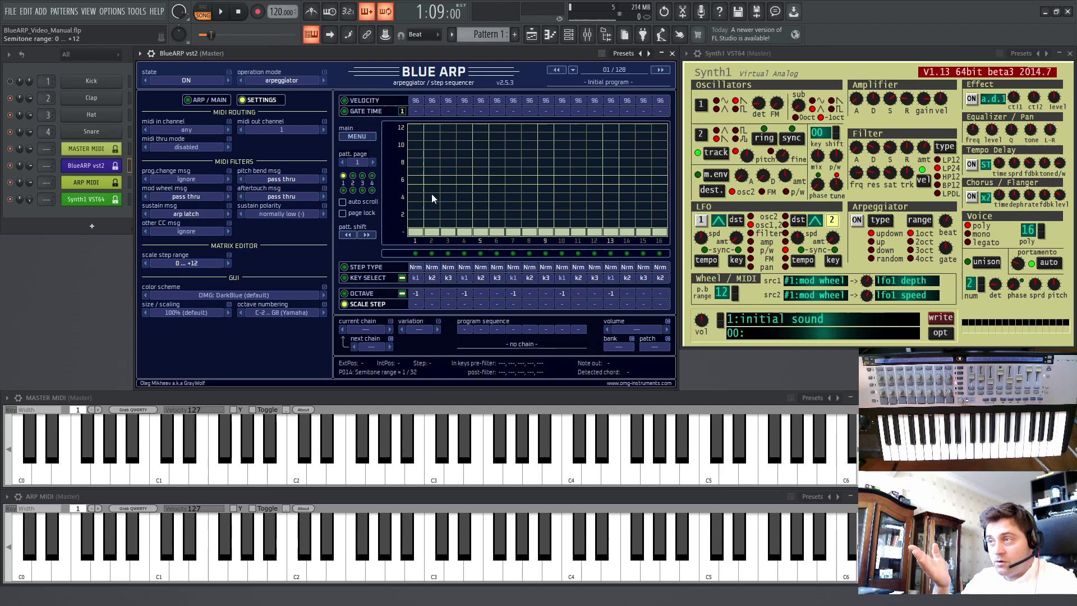
pyautogui.click(183, 262)
pyautogui.click(188, 312)
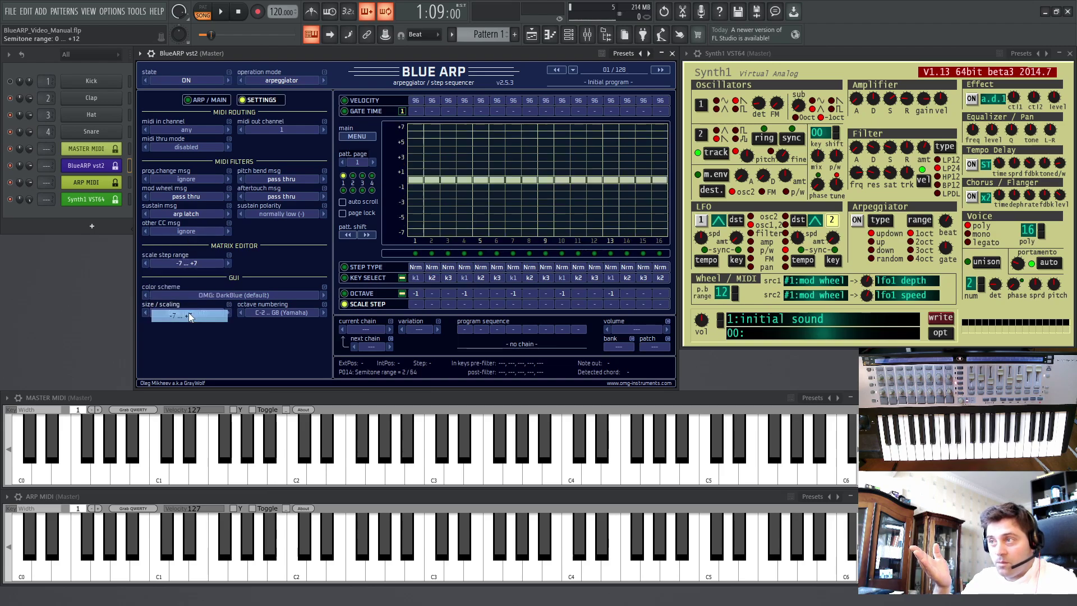
pyautogui.click(188, 263)
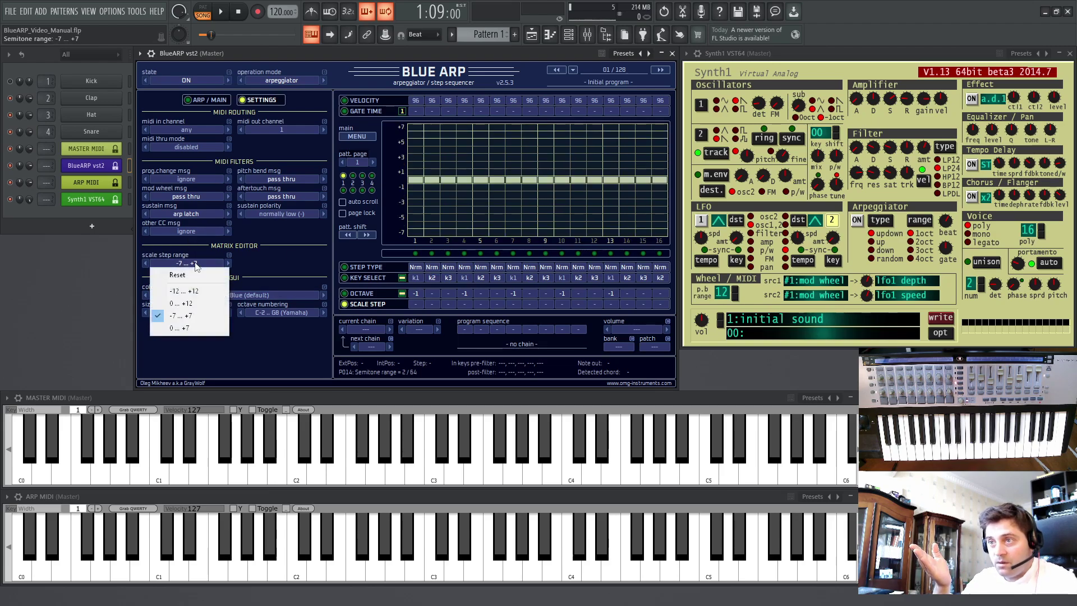
pyautogui.click(198, 332)
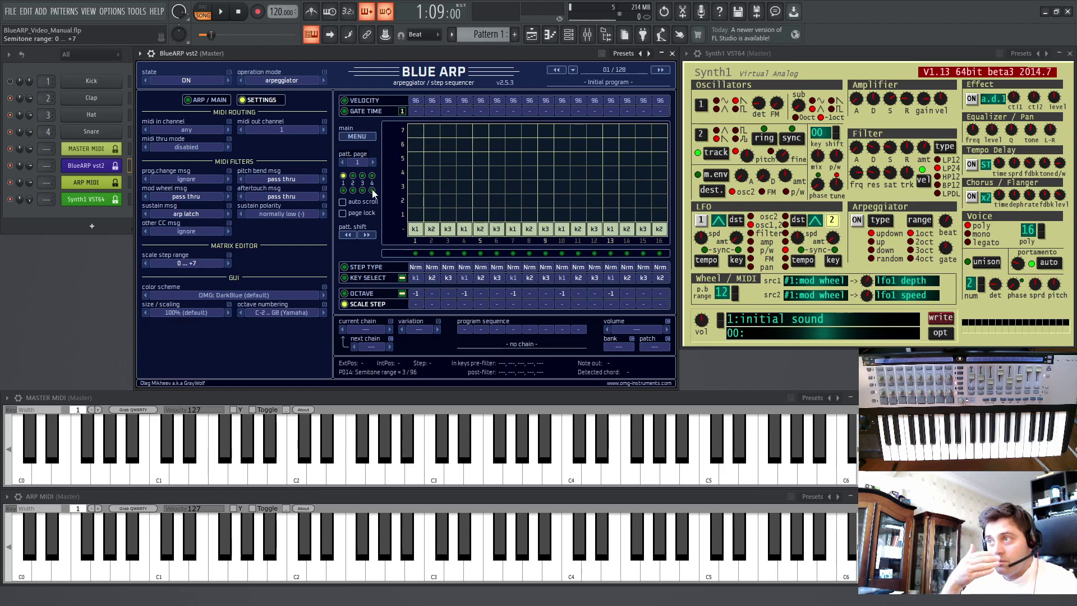
pyautogui.click(177, 267)
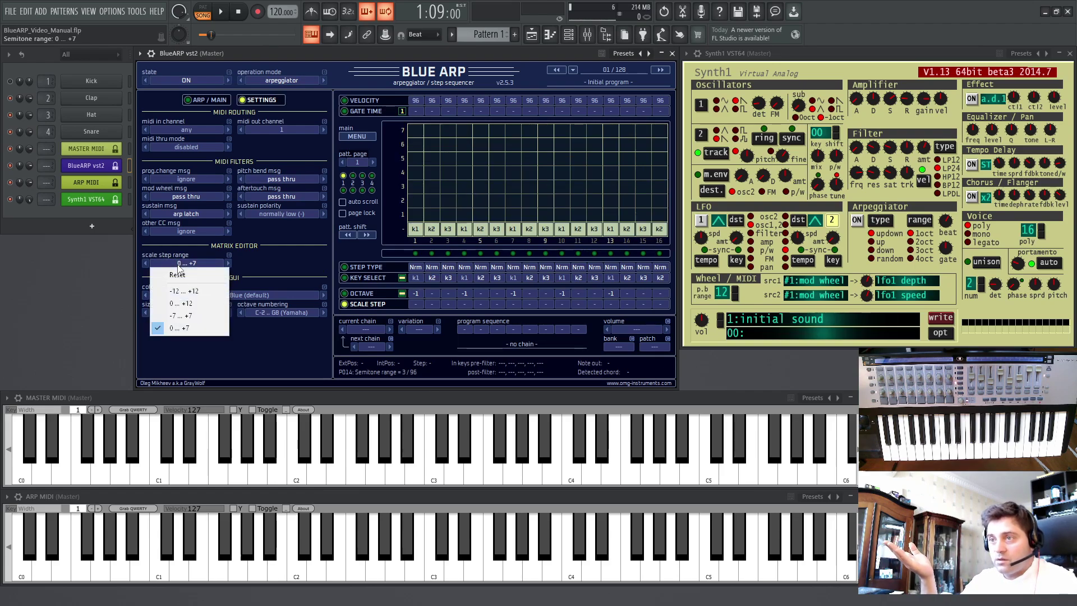
pyautogui.click(168, 273)
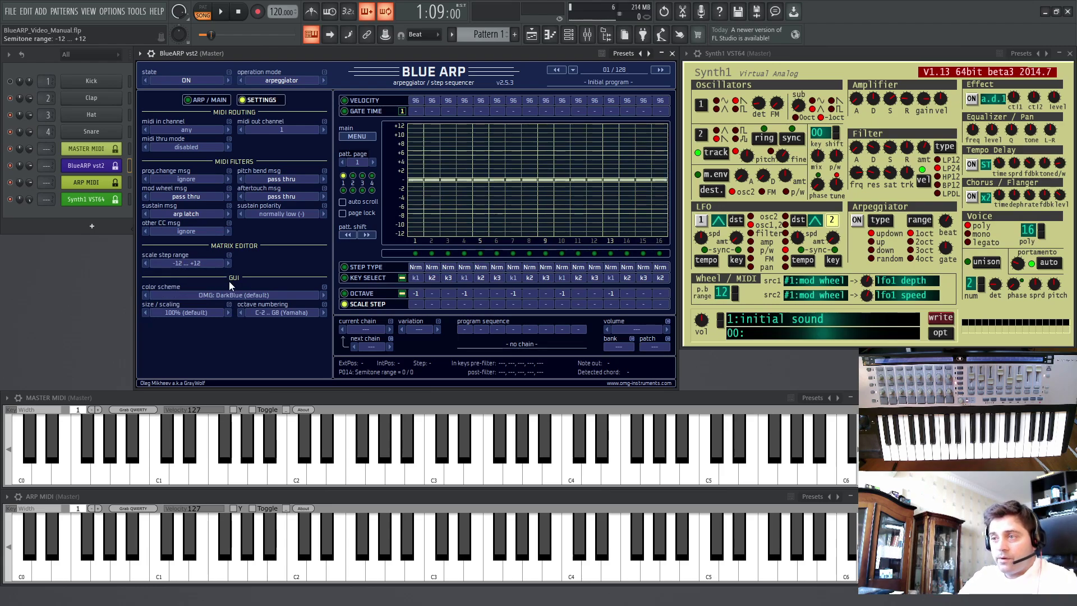
# - Try the OMG: LegacyBlue and OMG: LightBlue color schemes, and restore OMG: DarkBlue (default)
pyautogui.click(207, 299)
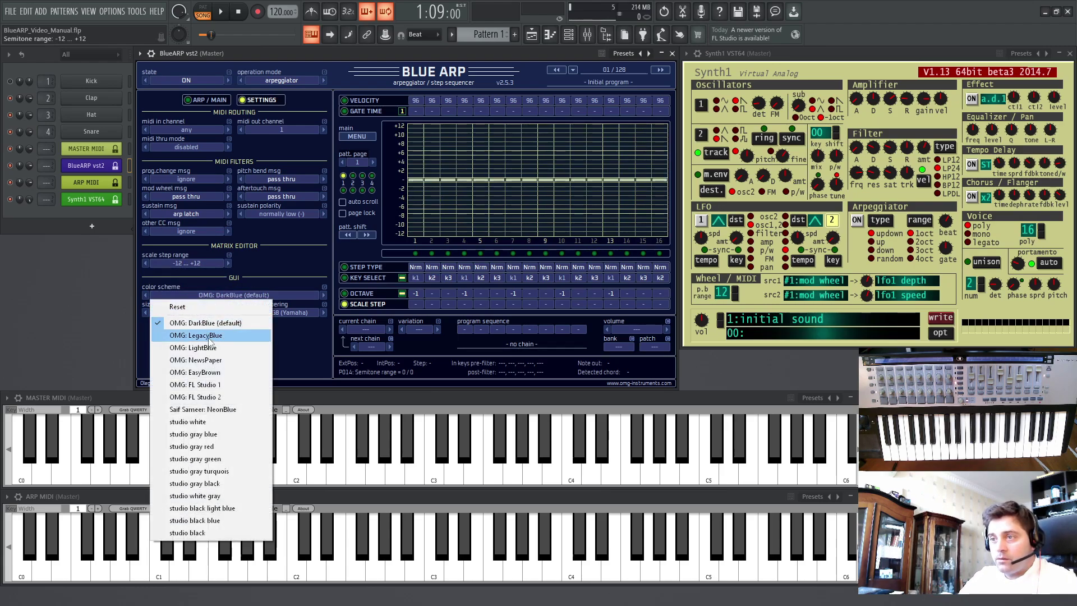
pyautogui.click(208, 335)
pyautogui.click(207, 297)
pyautogui.click(211, 348)
pyautogui.click(223, 295)
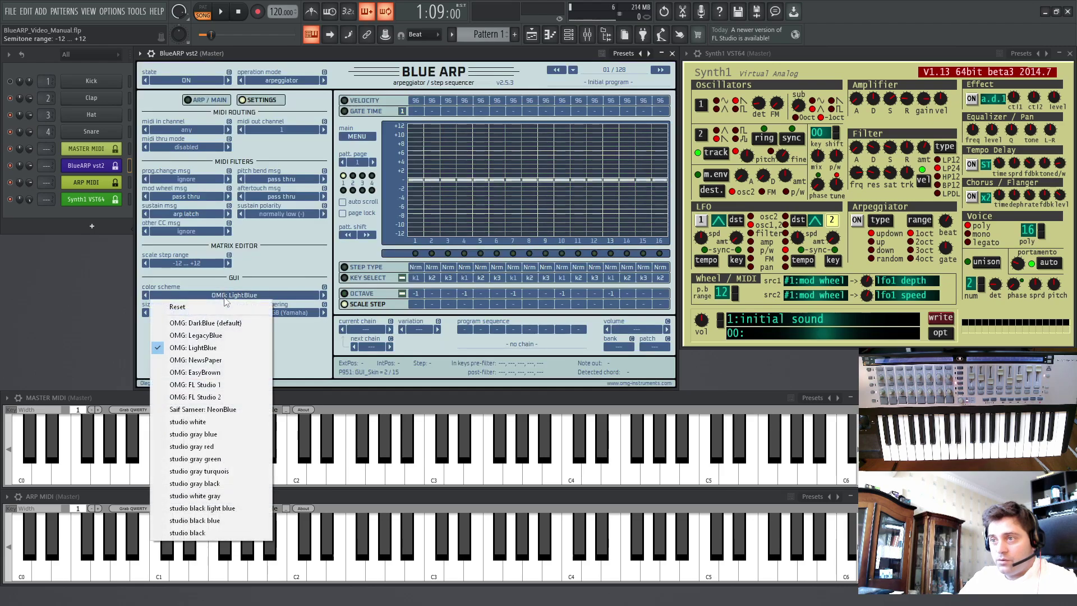
pyautogui.click(222, 323)
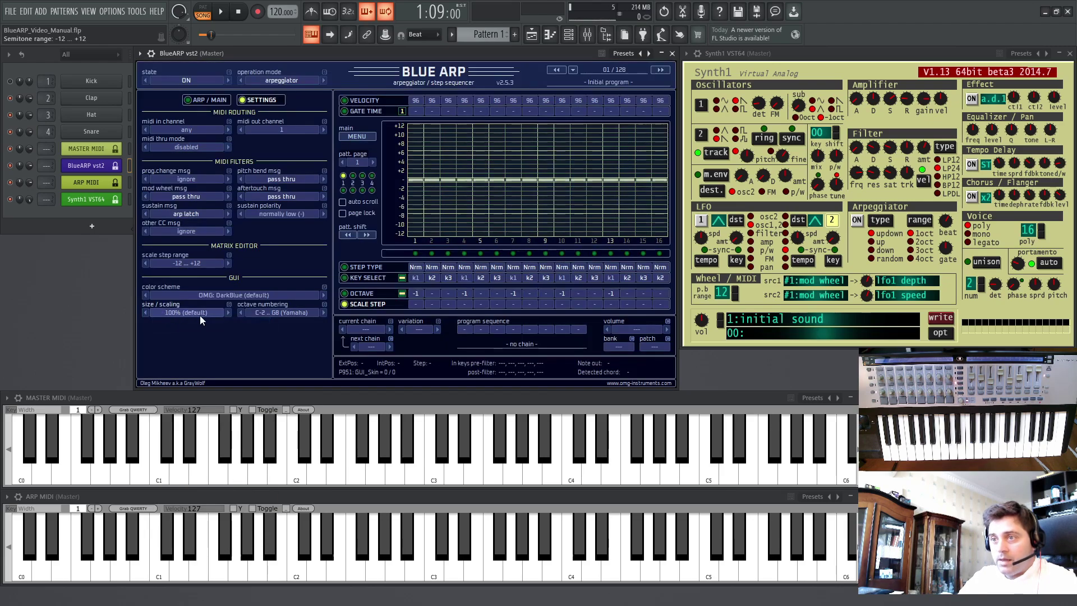
# - Try interface scaling of 75% and 125%, and restore the size to 100% (default)
pyautogui.click(190, 311)
pyautogui.click(186, 353)
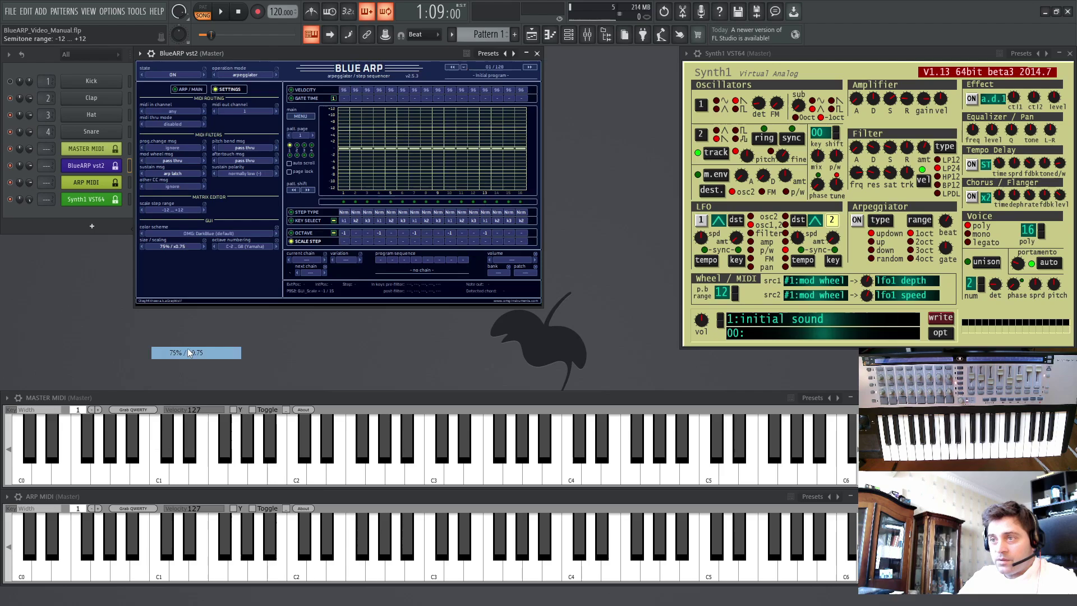
pyautogui.click(188, 247)
pyautogui.click(191, 314)
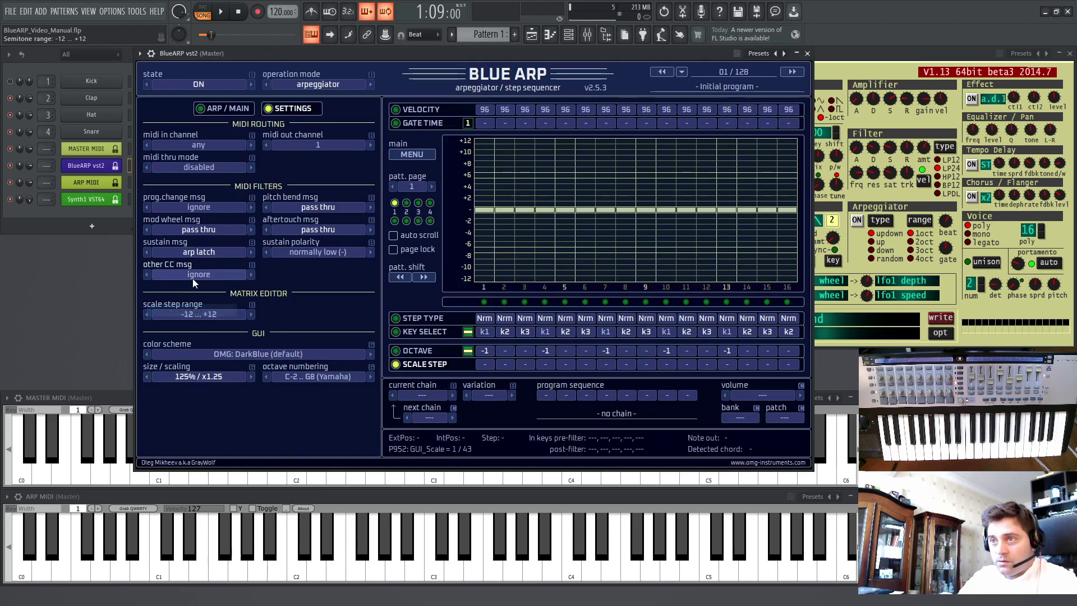
pyautogui.click(199, 377)
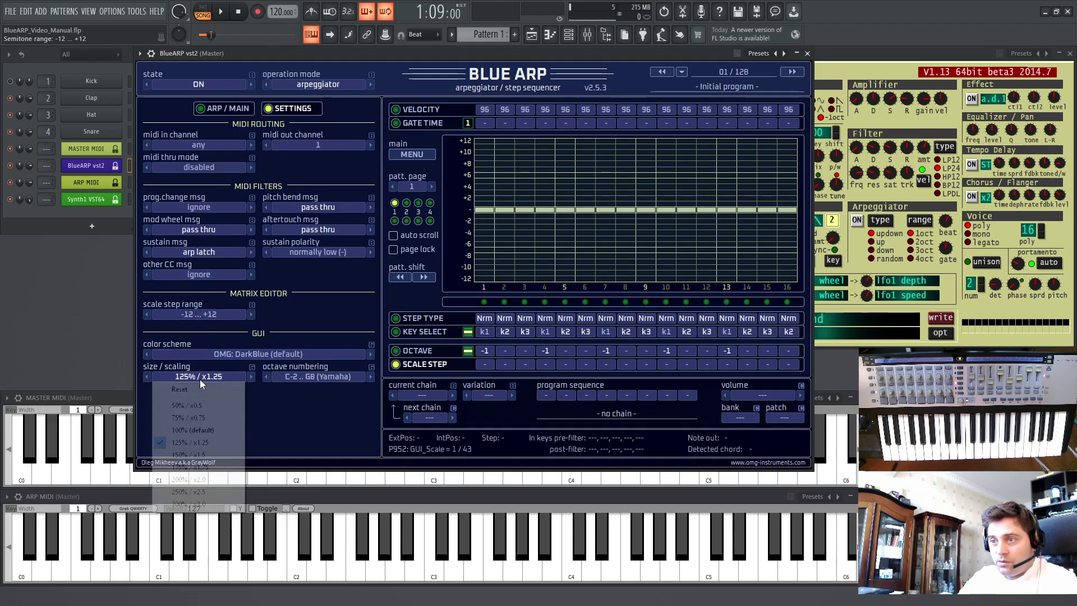
pyautogui.click(210, 430)
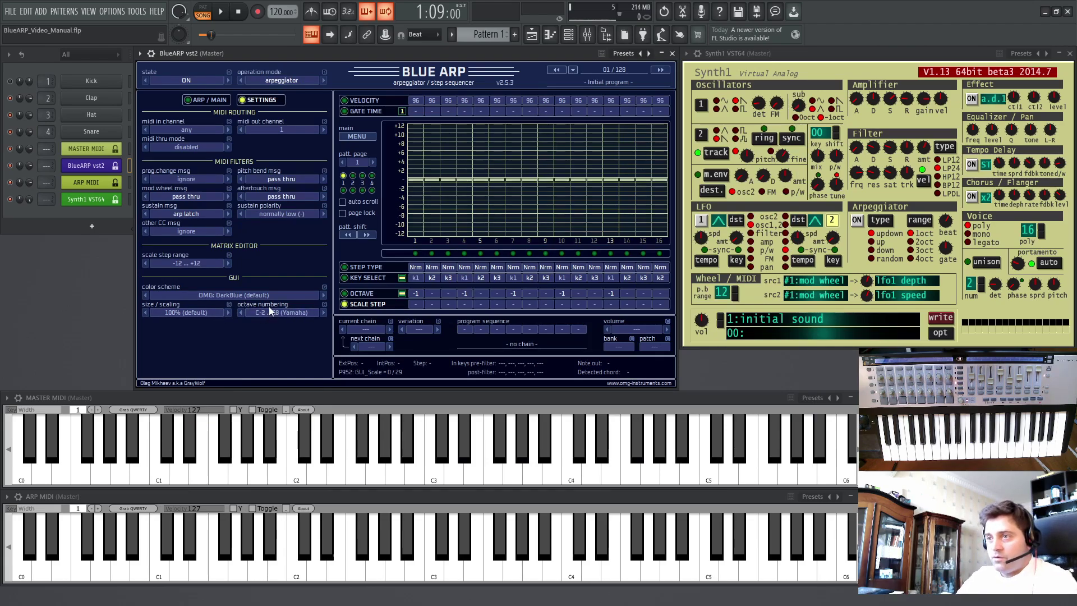
# - Return to the main arp parameters and browse the arp programs from the initial program up to program 06
pyautogui.click(212, 101)
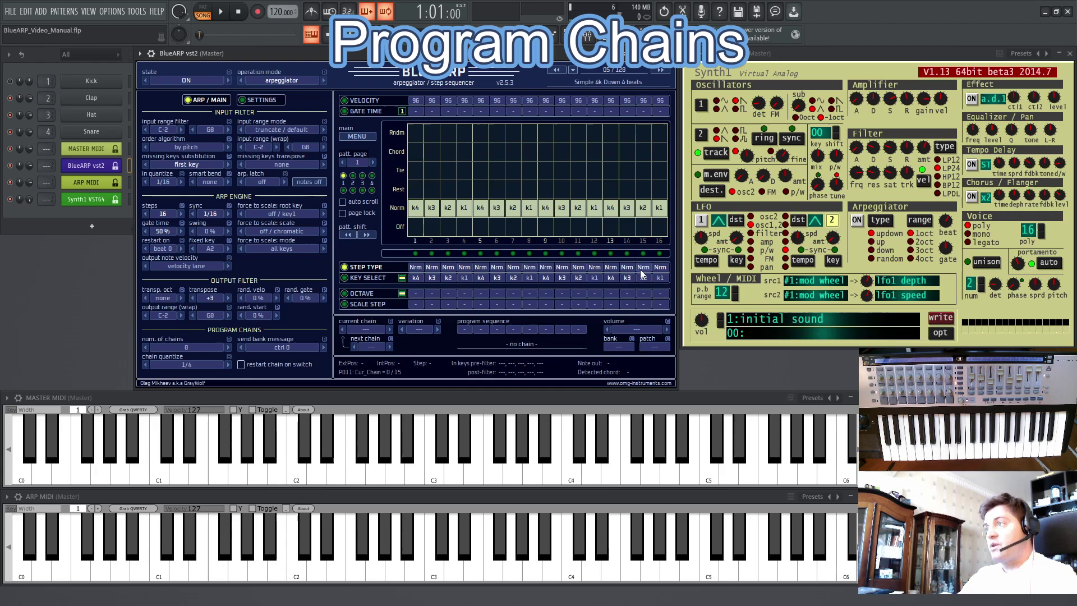
pyautogui.click(556, 70)
pyautogui.click(556, 70)
pyautogui.click(556, 70)
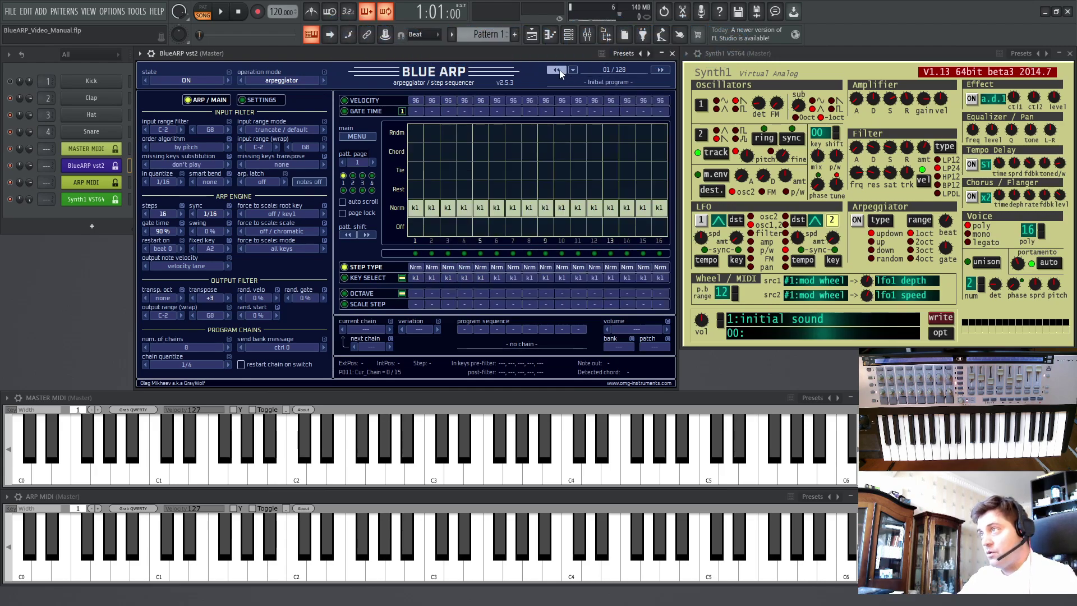
pyautogui.click(659, 70)
pyautogui.click(660, 70)
pyautogui.click(662, 70)
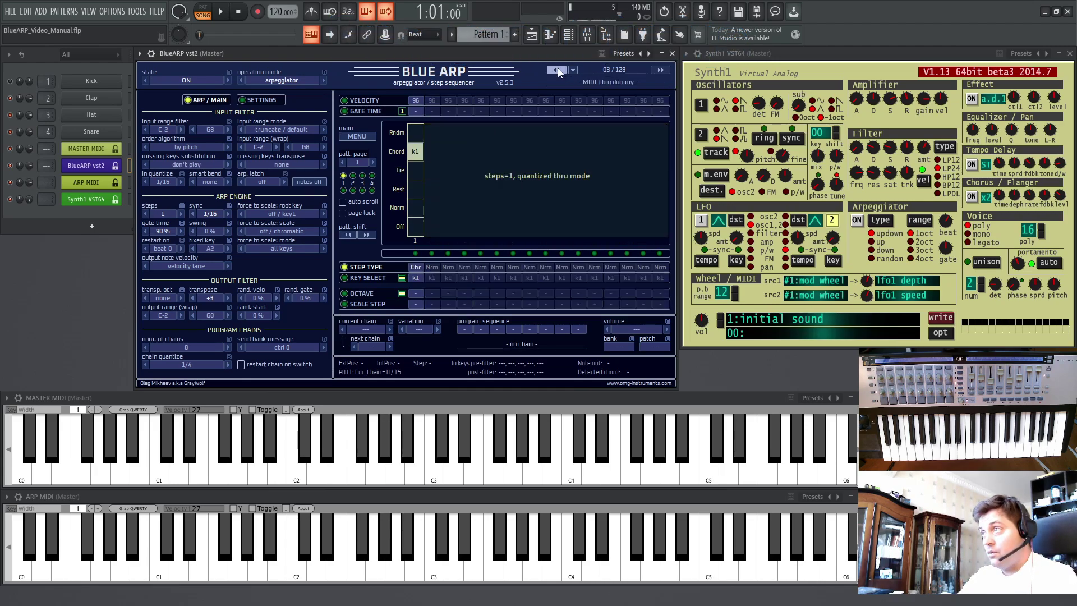
pyautogui.click(663, 71)
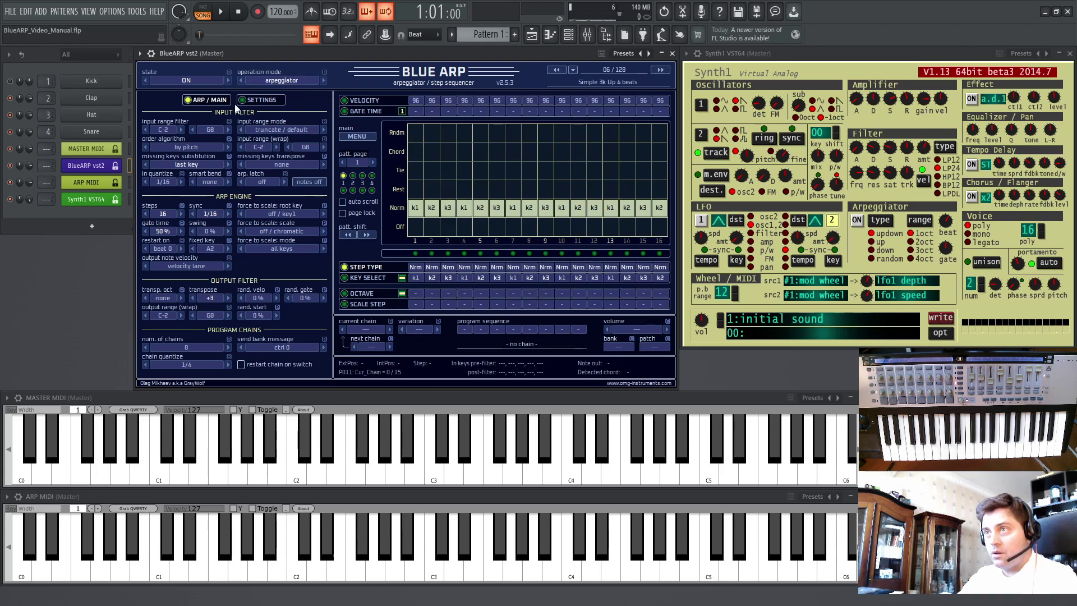
# - Review the handling options for incoming program change messages in the MIDI filter settings without changing them
pyautogui.click(259, 101)
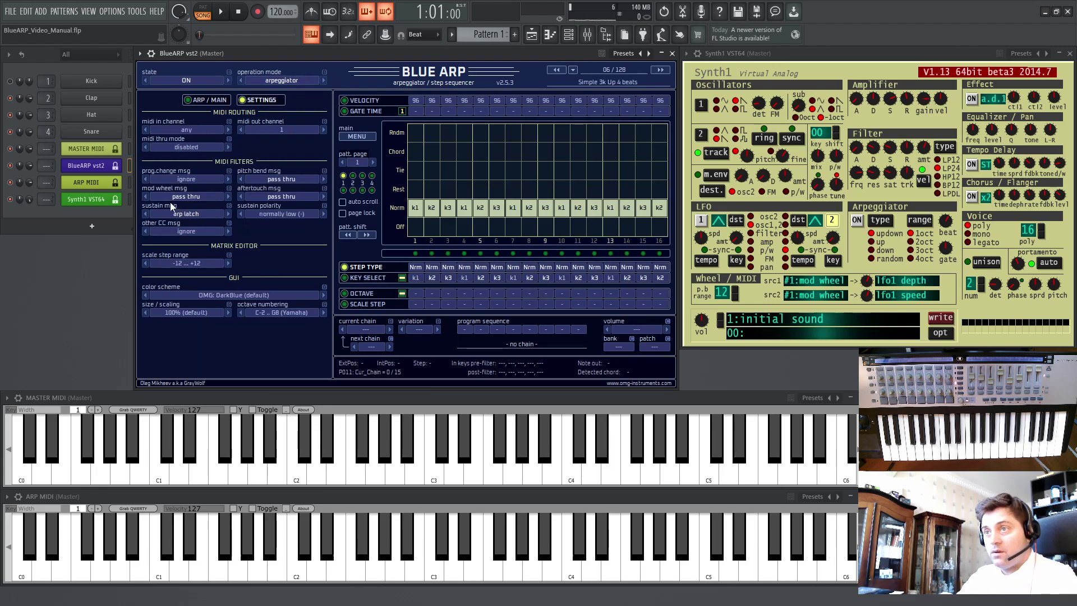
pyautogui.click(182, 180)
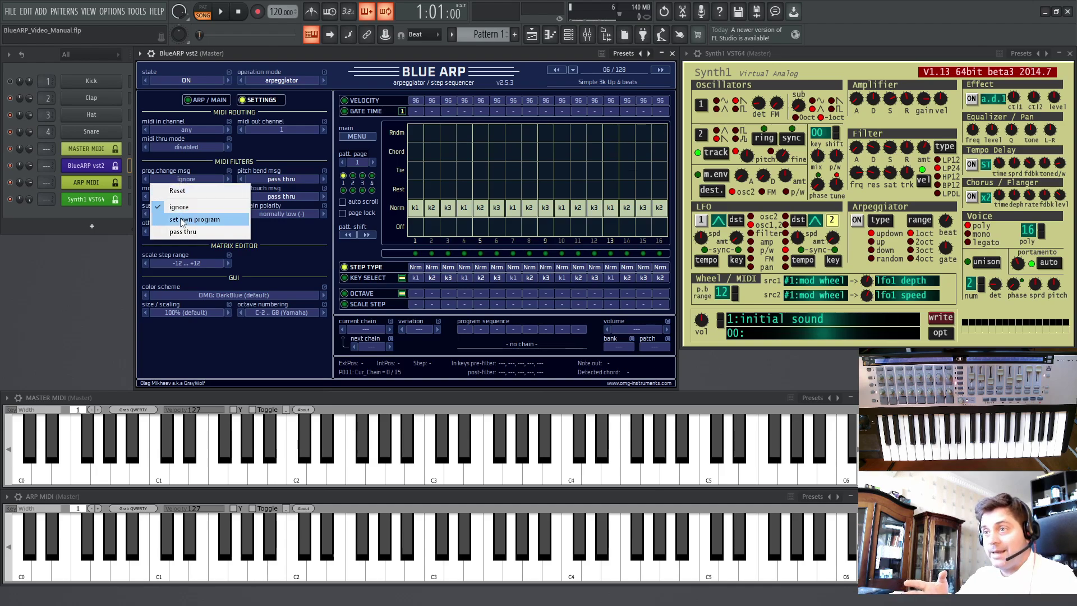
pyautogui.click(280, 231)
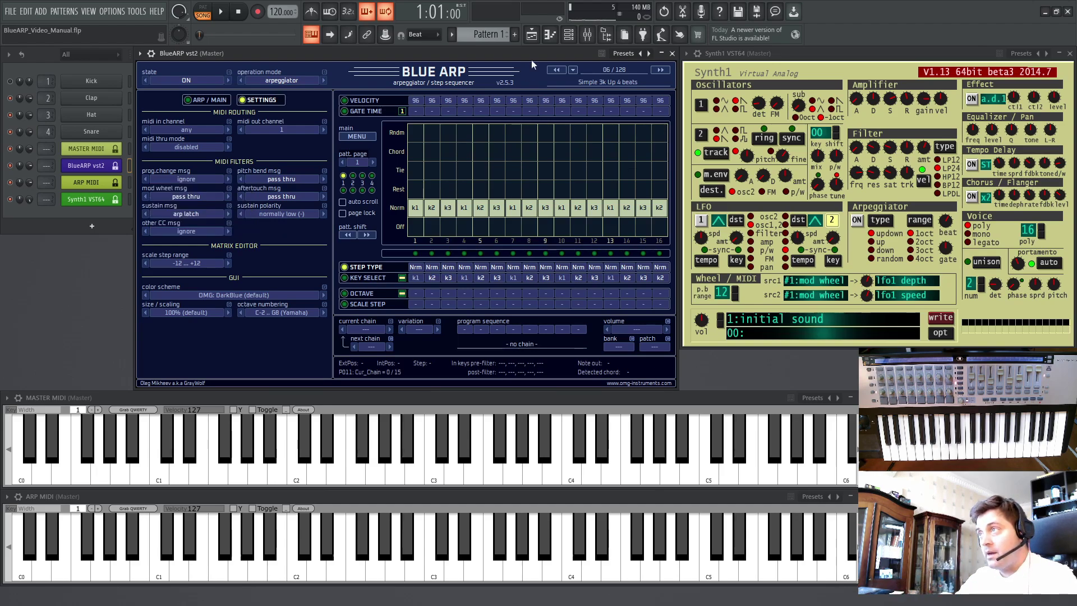
# - Go back to initial program 01 and display the main arp parameters
pyautogui.click(555, 72)
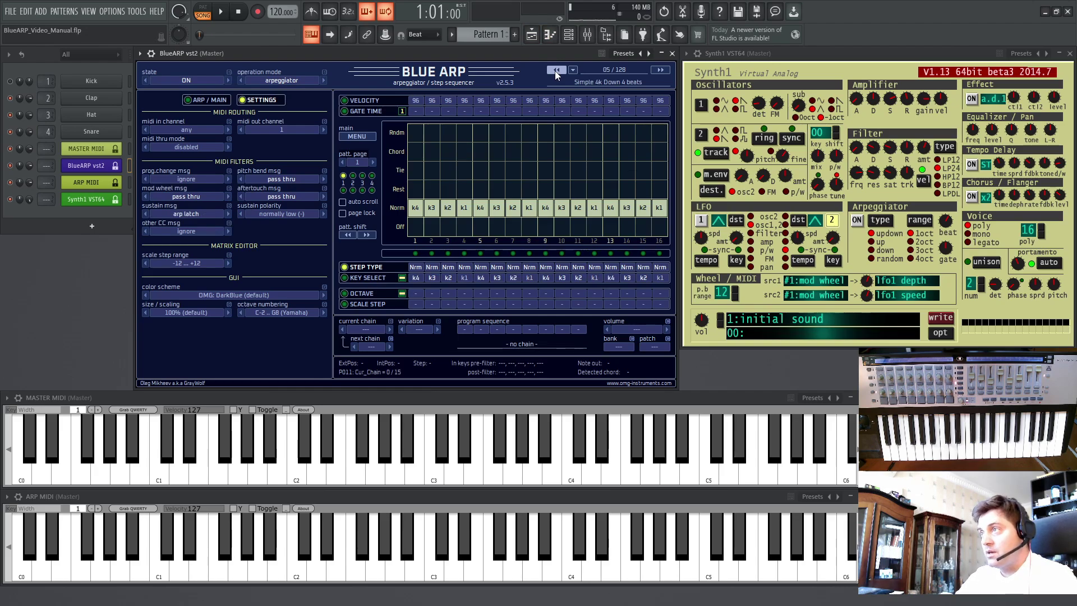
pyautogui.click(555, 71)
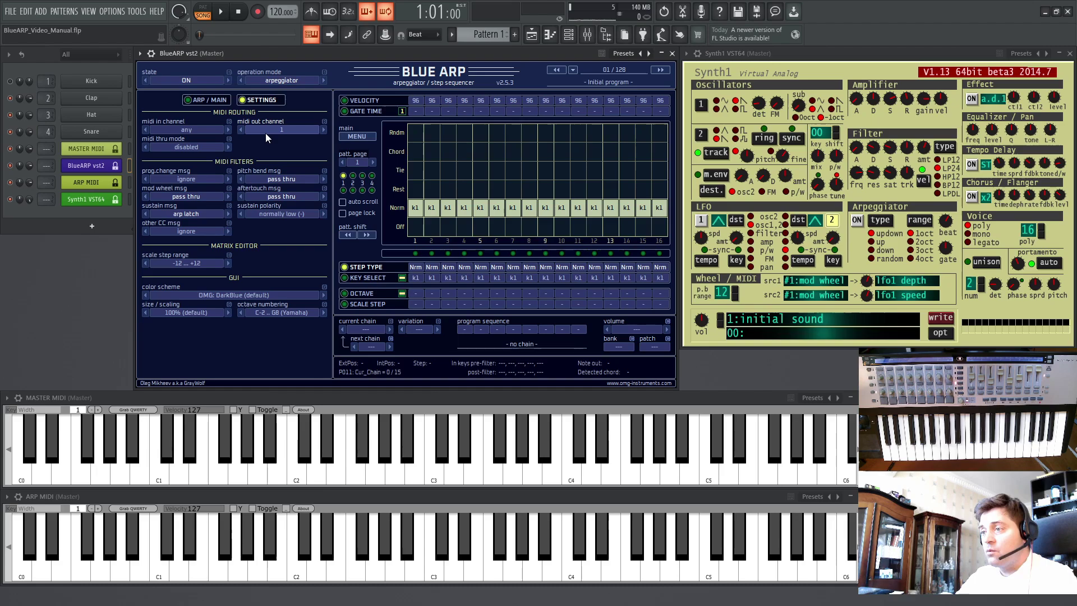
pyautogui.click(209, 101)
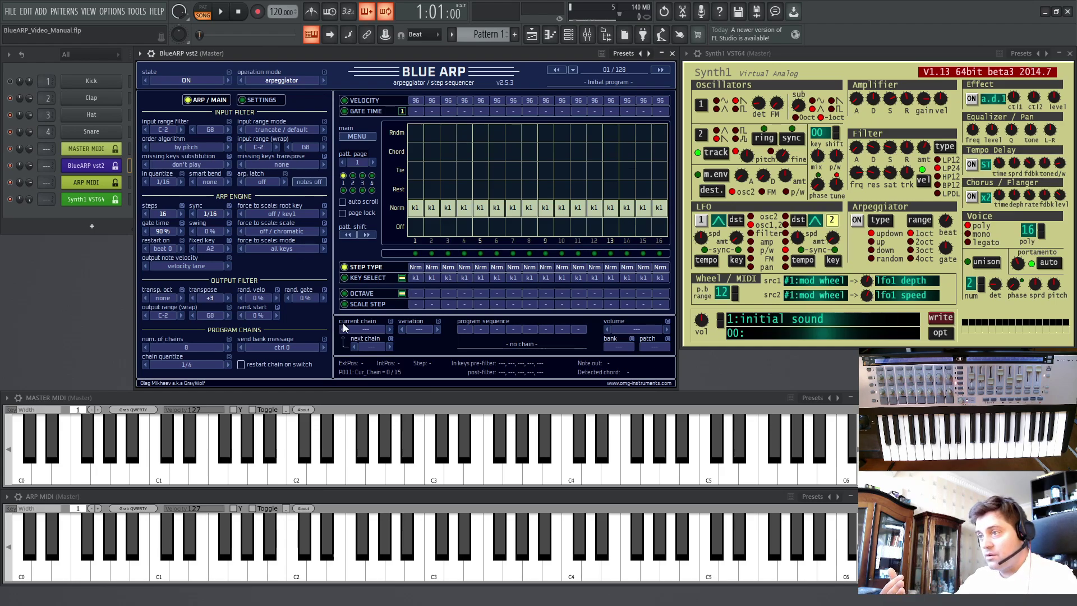
# - Select program chain 1, review the program choices for its fifth sequence step, and compare it with chain 2's sequence
pyautogui.click(390, 330)
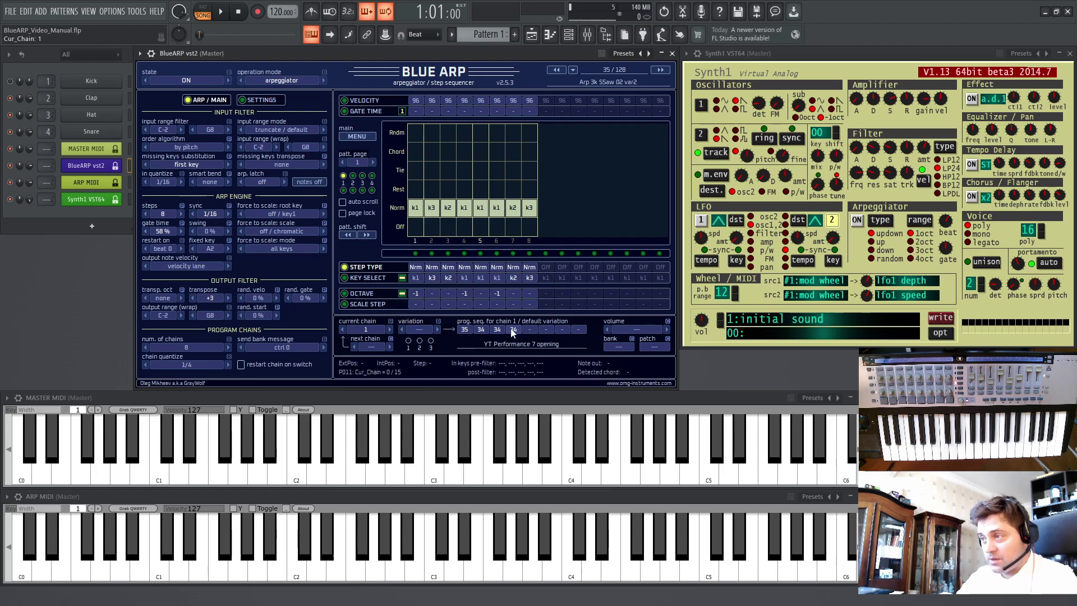
pyautogui.click(532, 330)
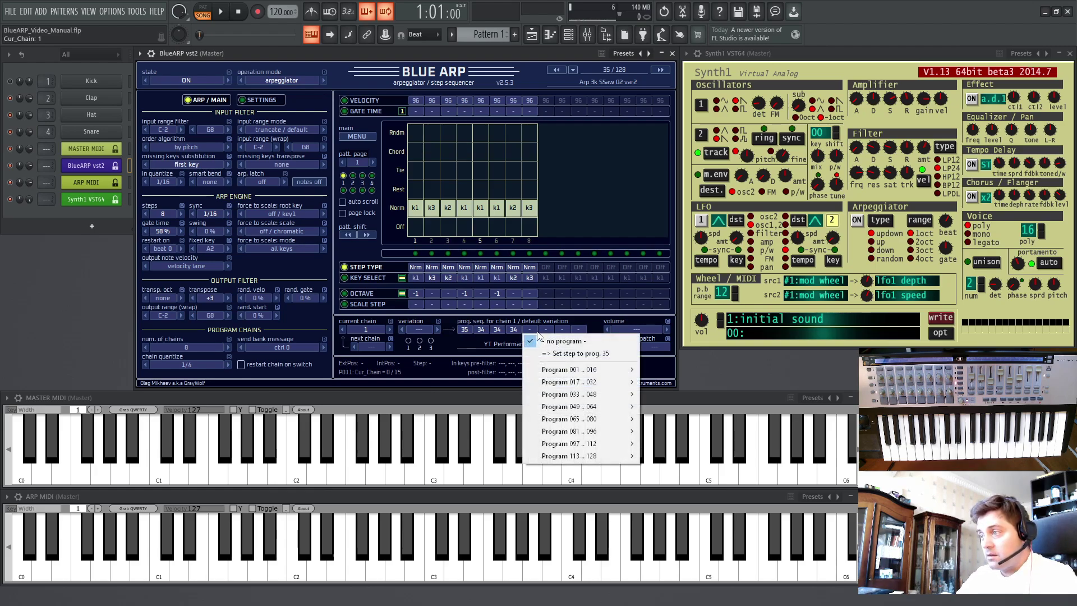
pyautogui.click(579, 320)
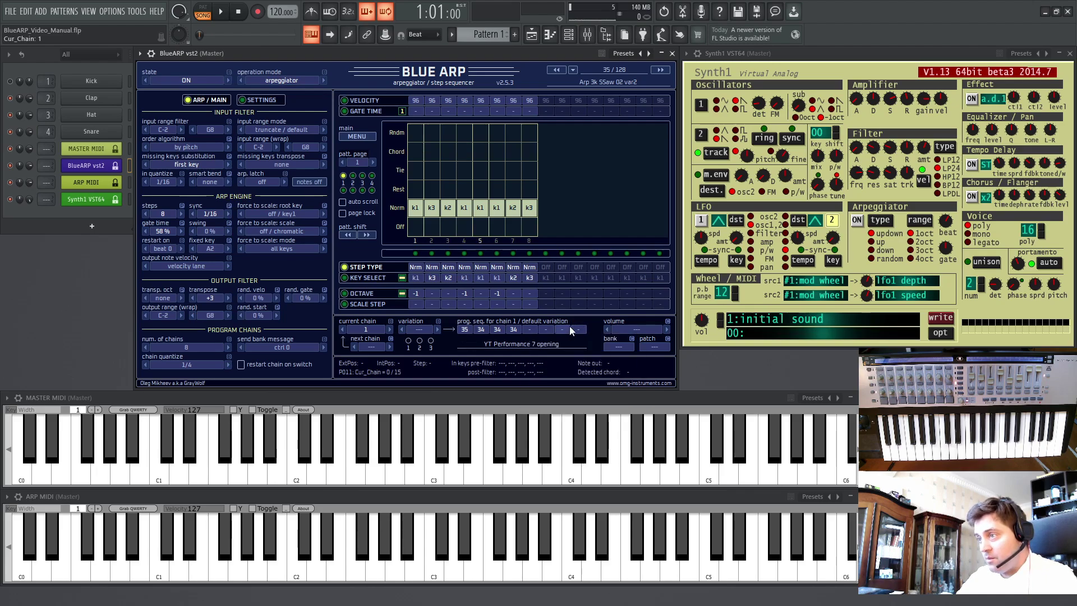
pyautogui.click(390, 329)
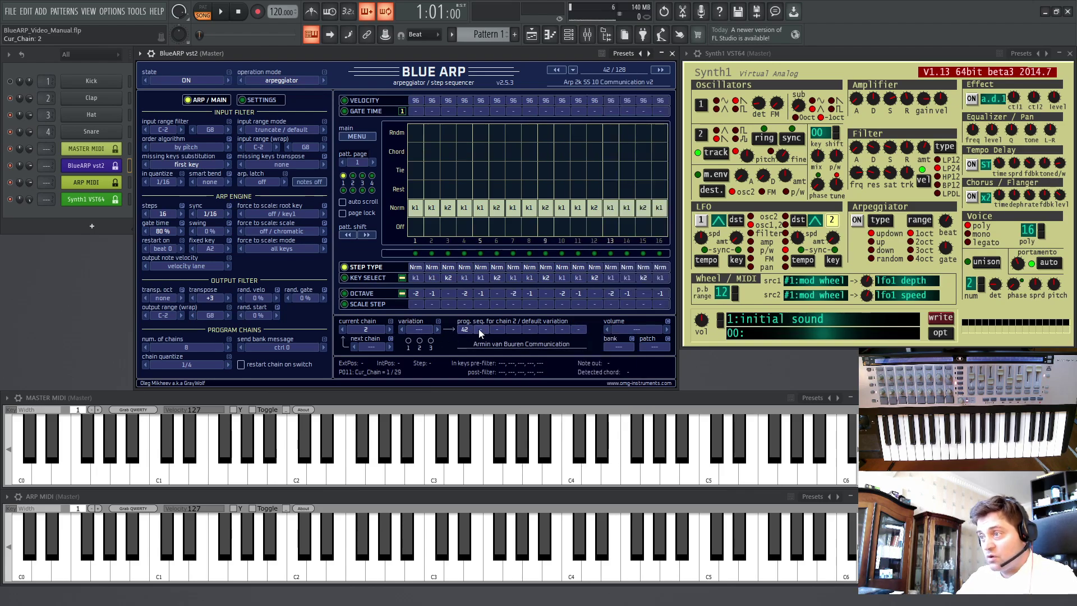
pyautogui.click(343, 330)
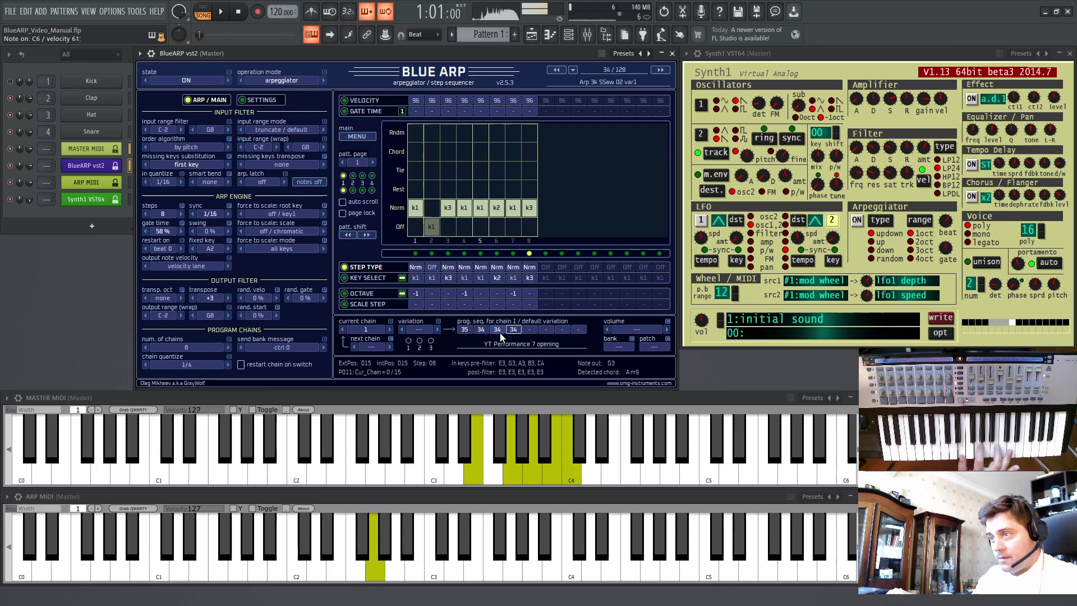
# - Switch the current chain back and forth between 1 and 2 while the arpeggio plays, ending on chain 2
pyautogui.click(391, 329)
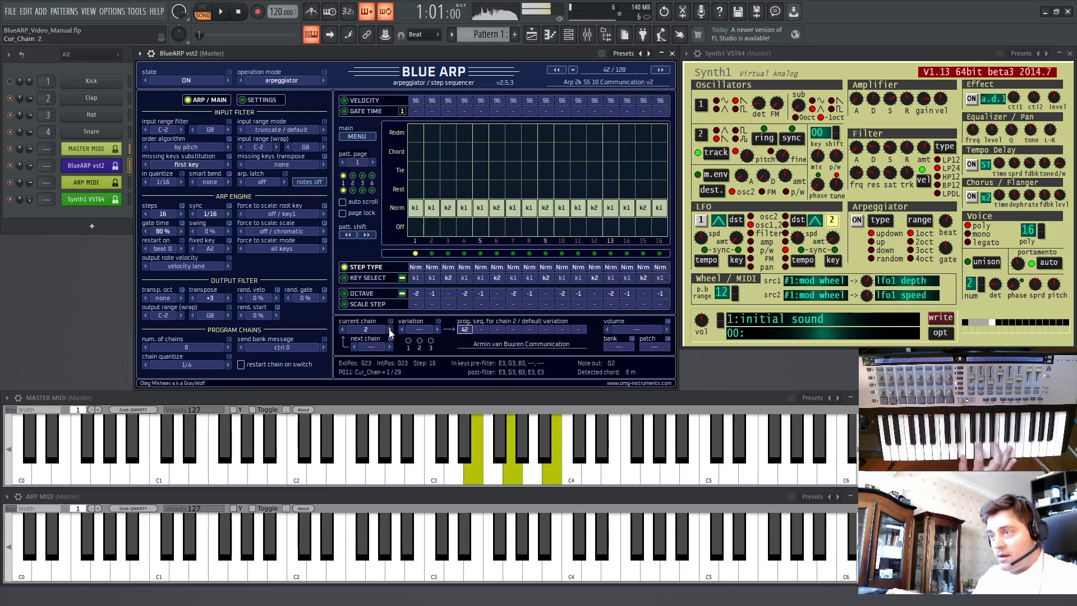
pyautogui.click(391, 330)
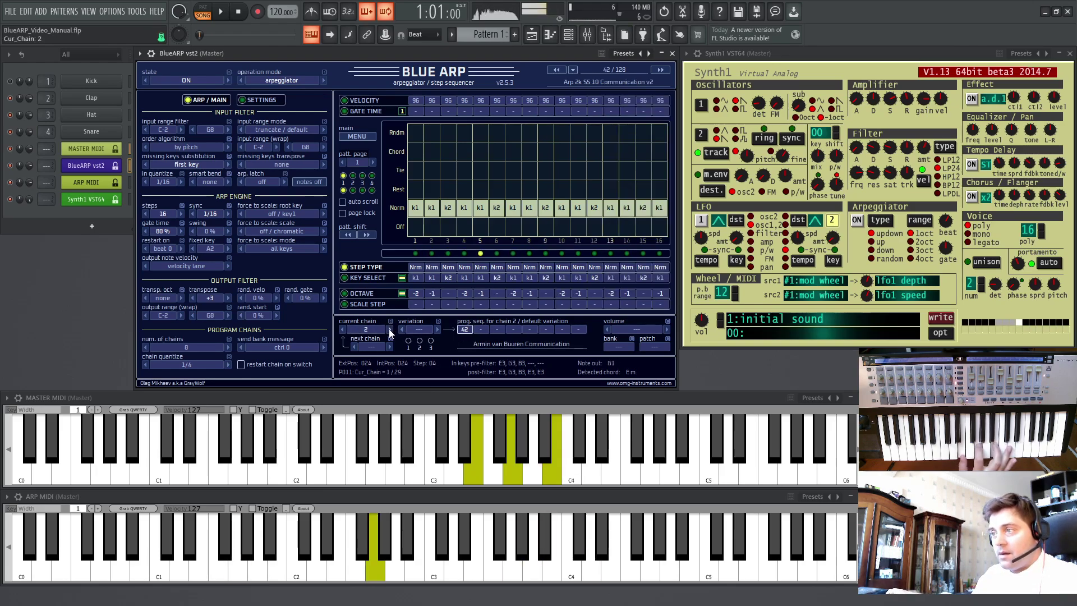
pyautogui.click(343, 329)
pyautogui.click(343, 329)
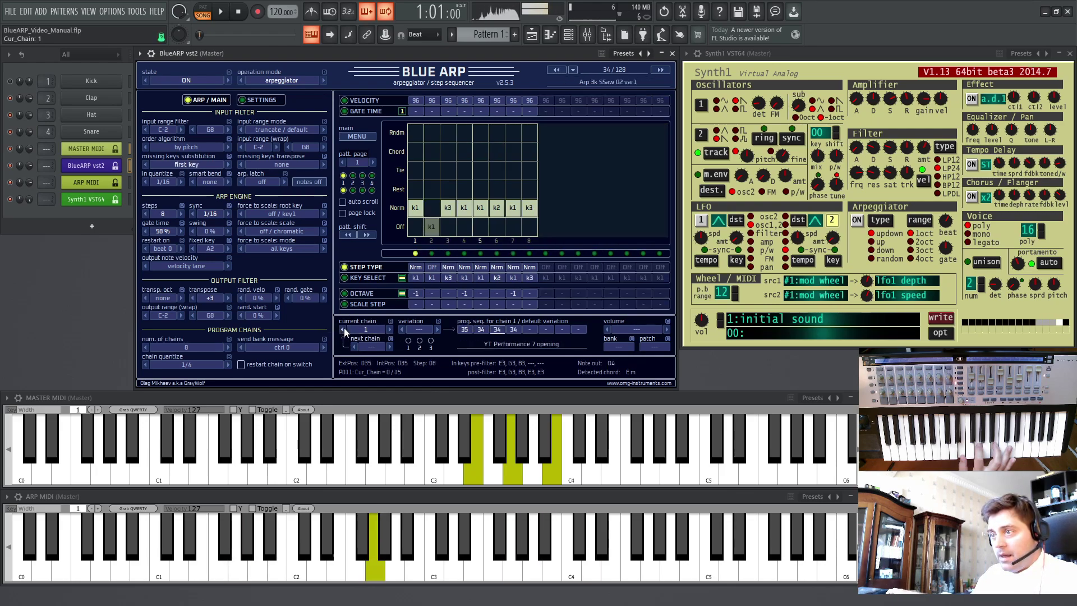
pyautogui.scroll(1, 347, 329)
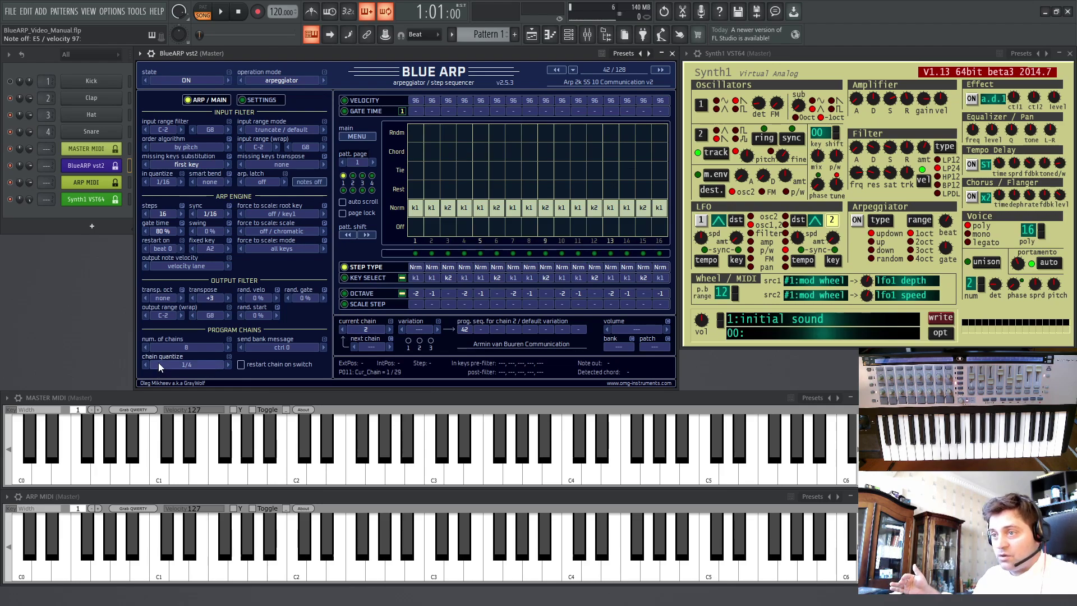
# - Set the chain quantize to 1 bar and test it by switching to chain 1 and back to 2 during playback
pyautogui.click(190, 365)
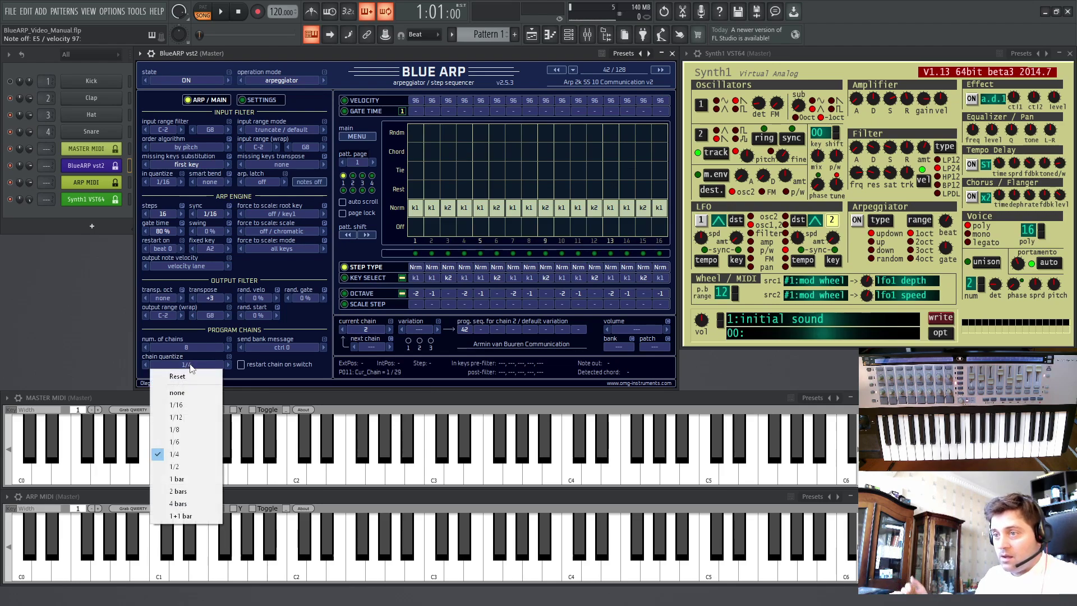
pyautogui.click(187, 478)
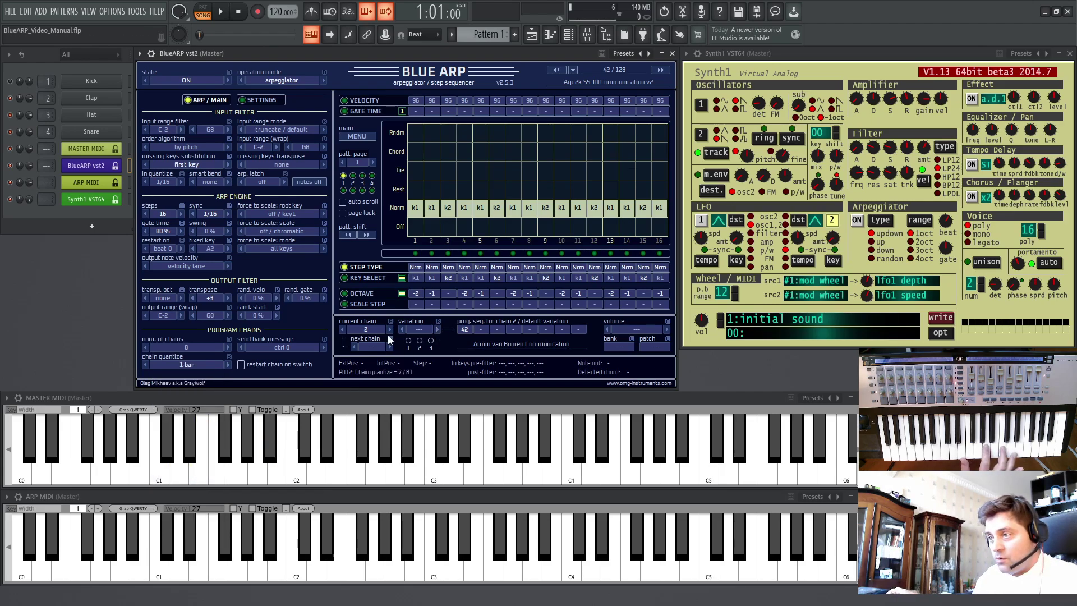
pyautogui.click(342, 329)
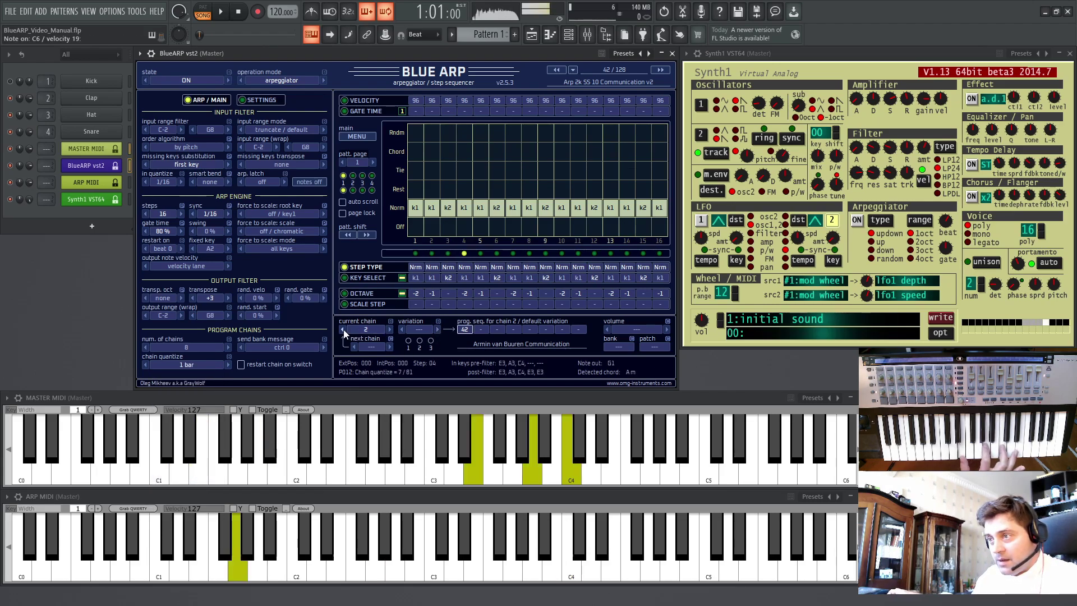
pyautogui.click(390, 329)
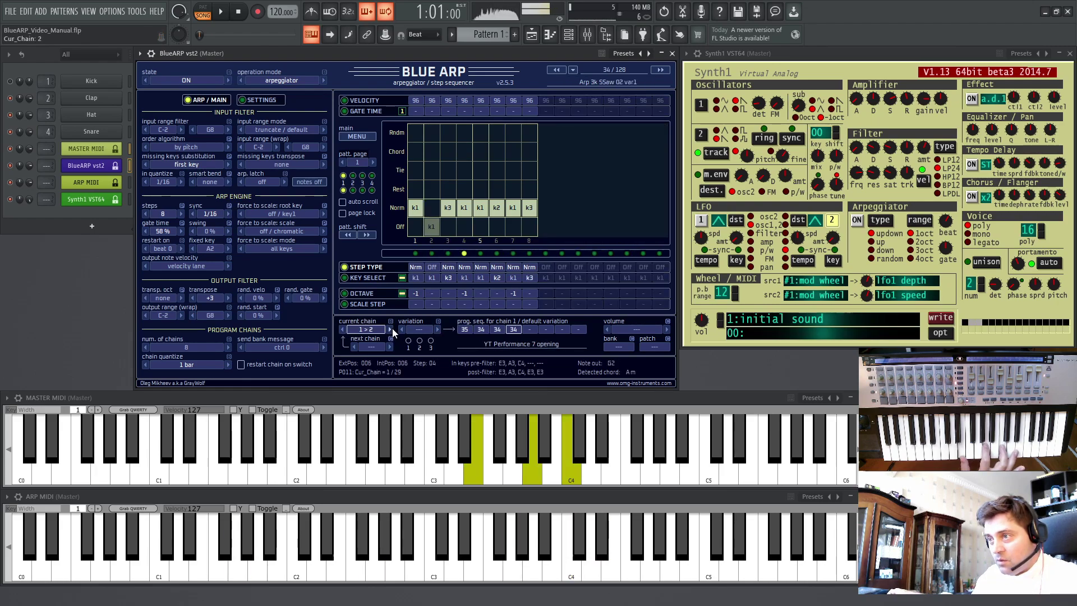
# - Advance the current chain through 3, 4, 5 and 6 during playback, and go back to chain 5
pyautogui.click(391, 328)
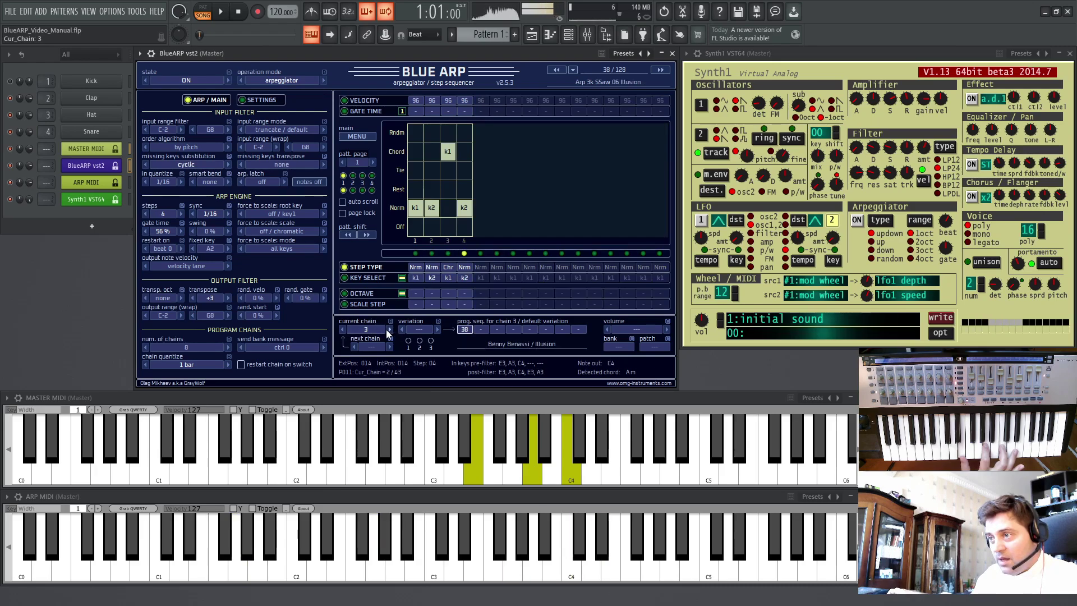
pyautogui.click(391, 330)
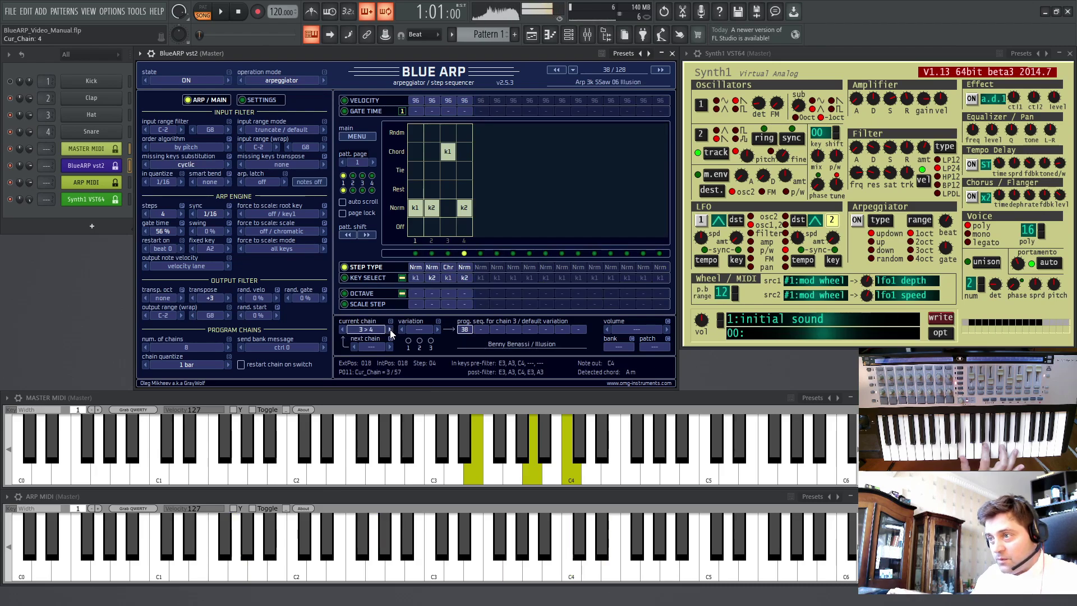
pyautogui.click(391, 331)
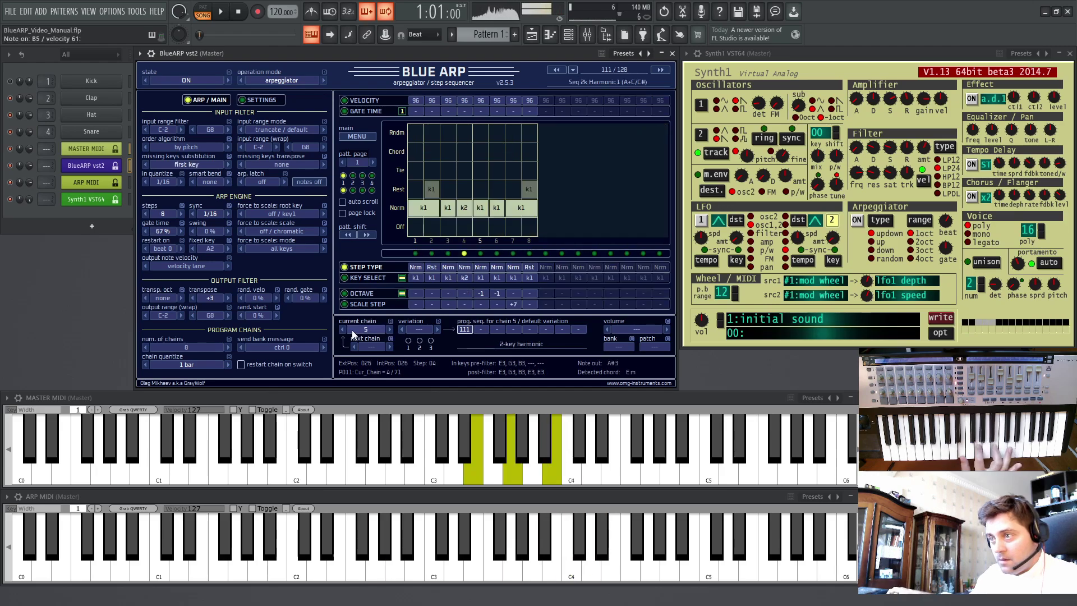
pyautogui.click(390, 330)
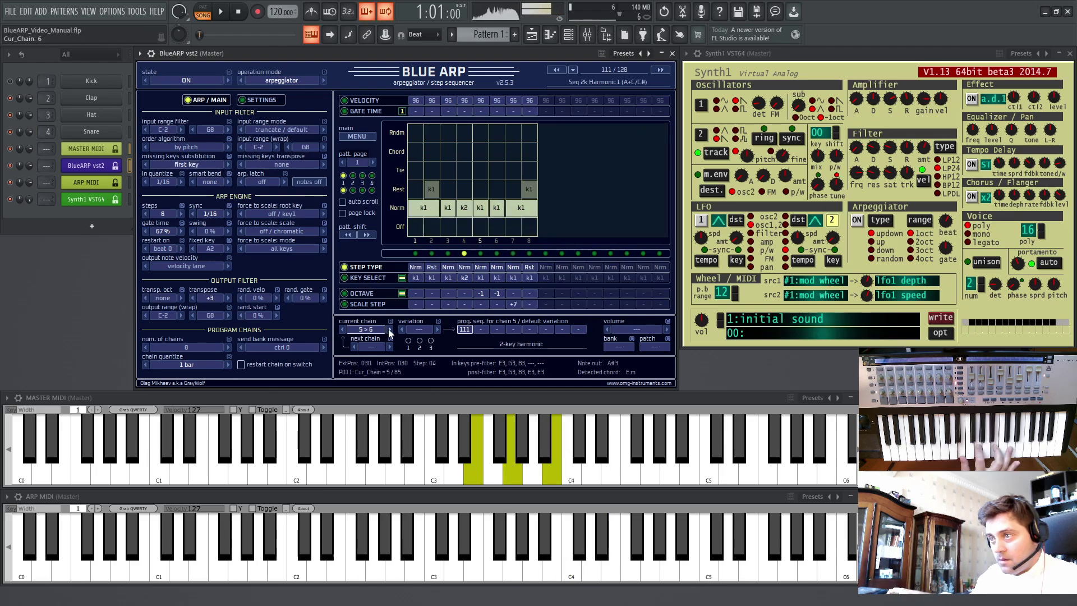
pyautogui.click(341, 329)
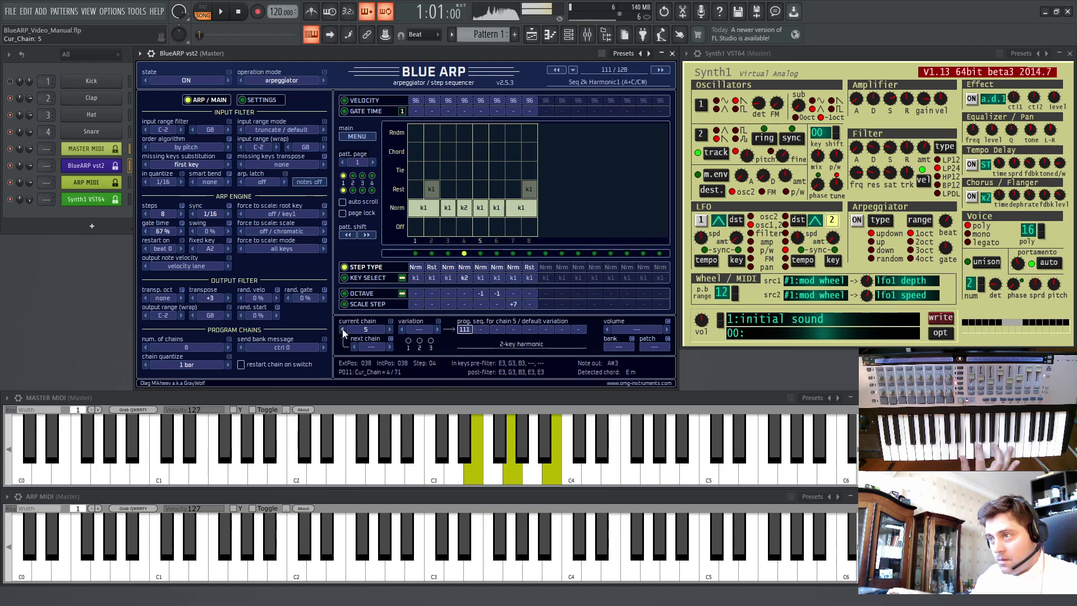
# - Move the current chain back to 4 and 3 during playback, and change it to 5
pyautogui.click(342, 329)
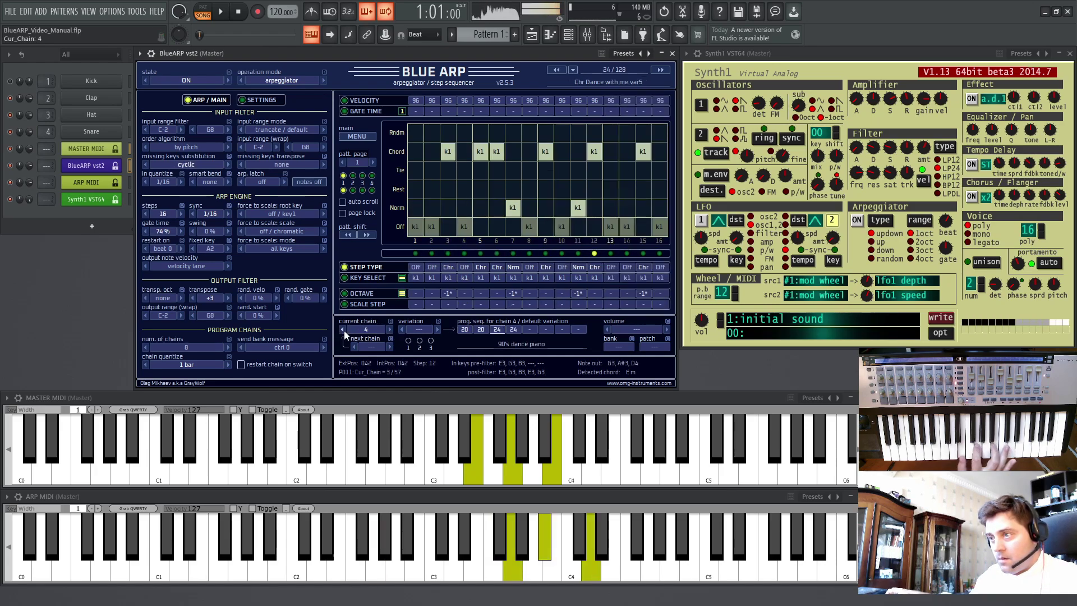
pyautogui.click(342, 330)
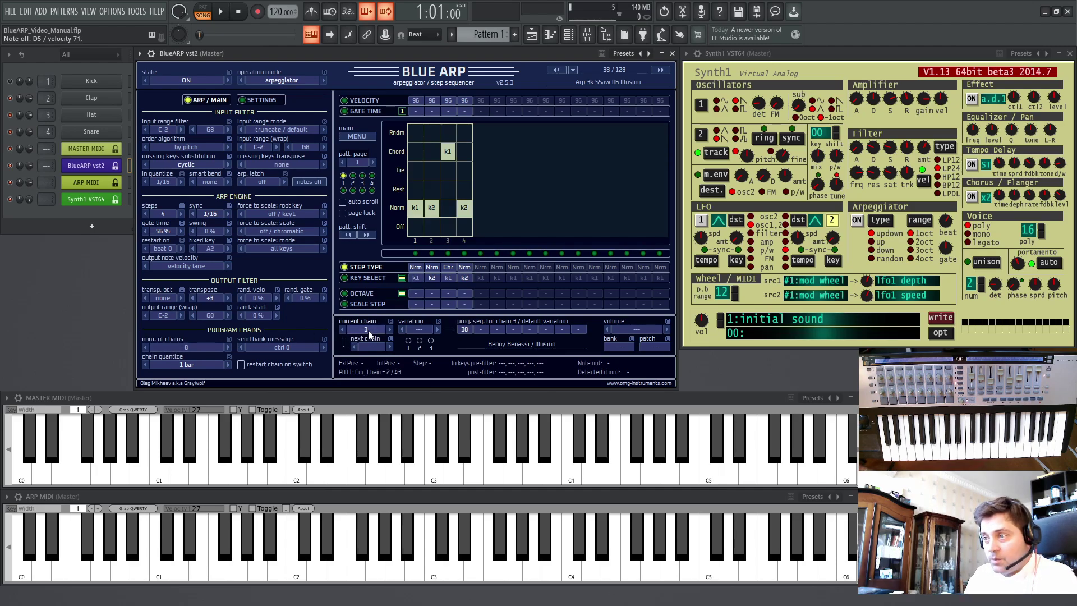
pyautogui.moveTo(368, 330)
pyautogui.mouseDown()
pyautogui.moveTo(388, 246)
pyautogui.moveTo(378, 396)
pyautogui.moveTo(384, 280)
pyautogui.moveTo(382, 335)
pyautogui.moveTo(379, 313)
pyautogui.mouseUp()
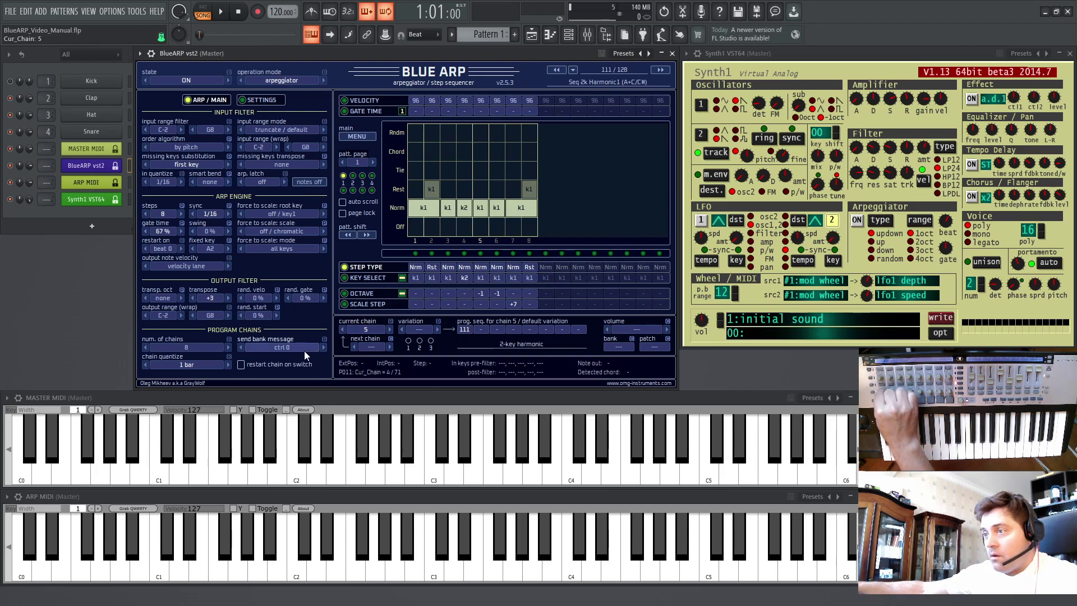
# - Link the current chain parameter to a hardware knob on MIDI port 6, channel 1, controller 5
pyautogui.click(136, 11)
pyautogui.moveTo(183, 204)
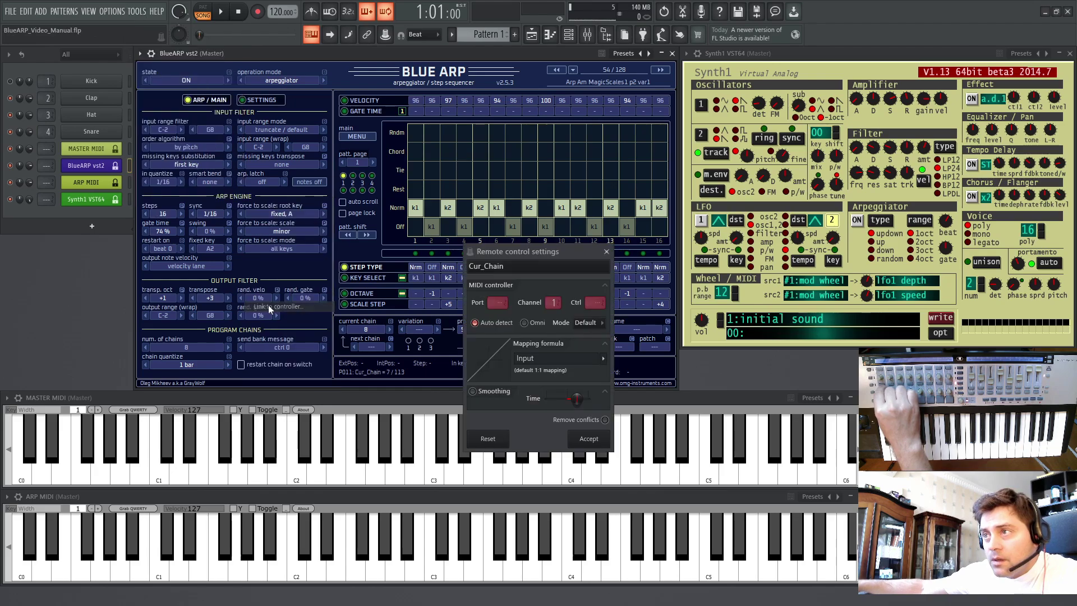
pyautogui.click(268, 306)
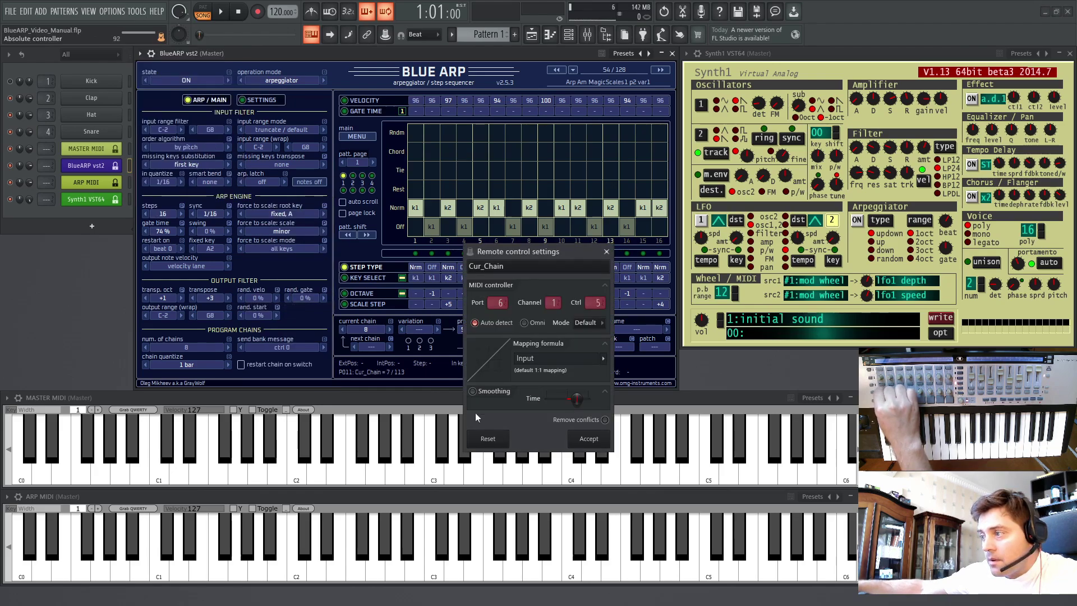
pyautogui.click(581, 434)
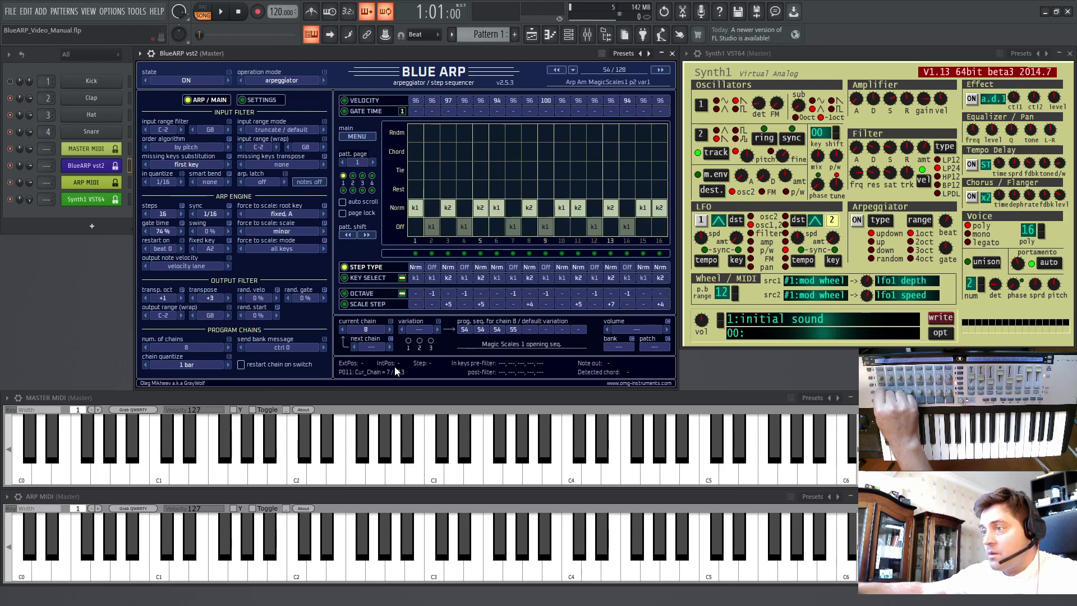
# - Try 4 and 16 as the number of chains, testing the linked controller, and set the number back to 8
pyautogui.click(180, 345)
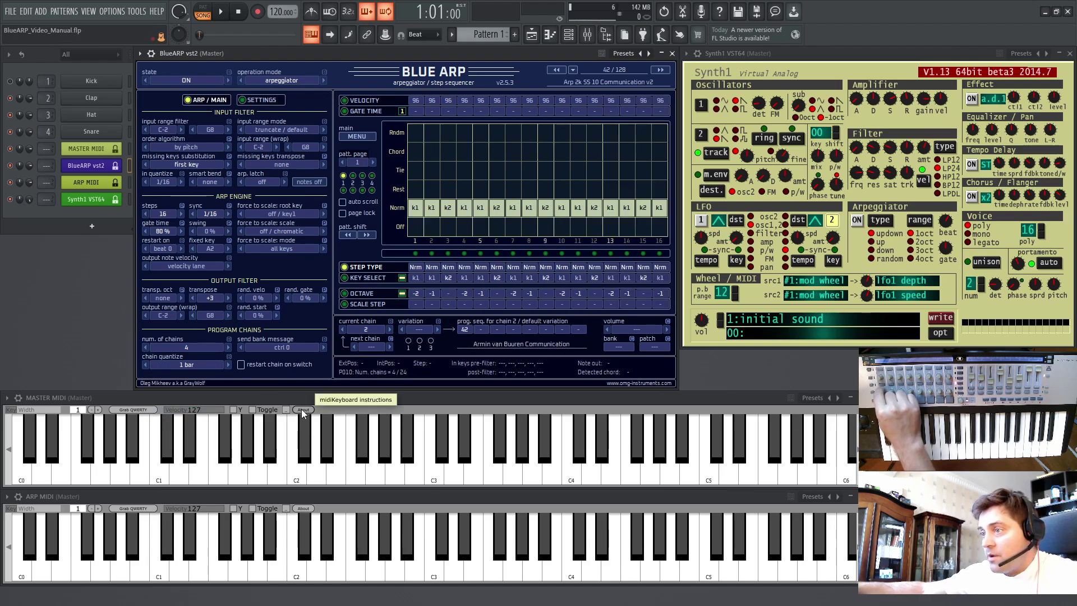
pyautogui.click(199, 346)
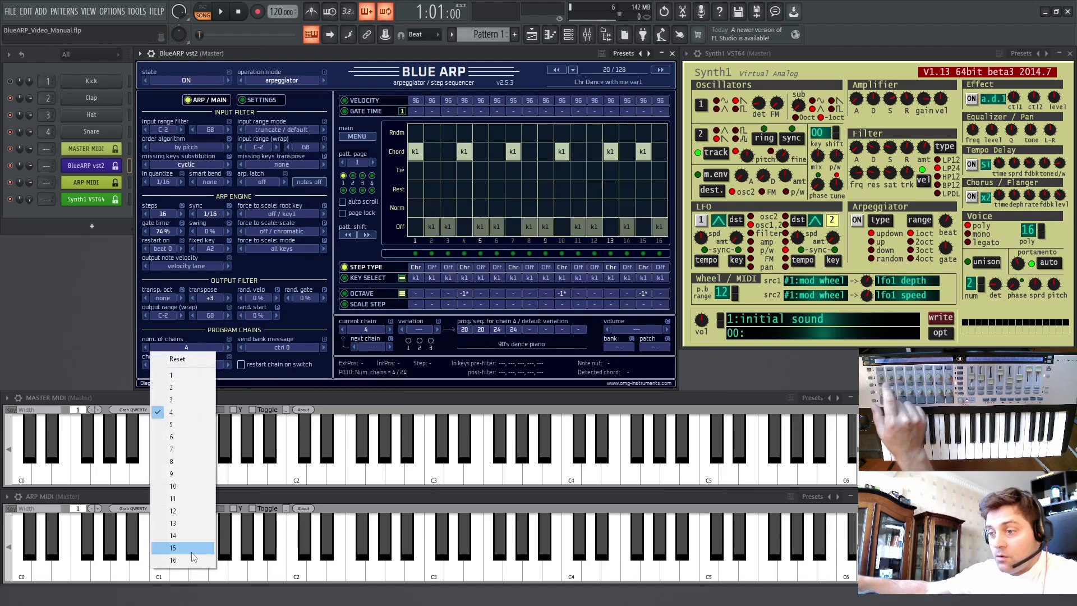
pyautogui.click(188, 557)
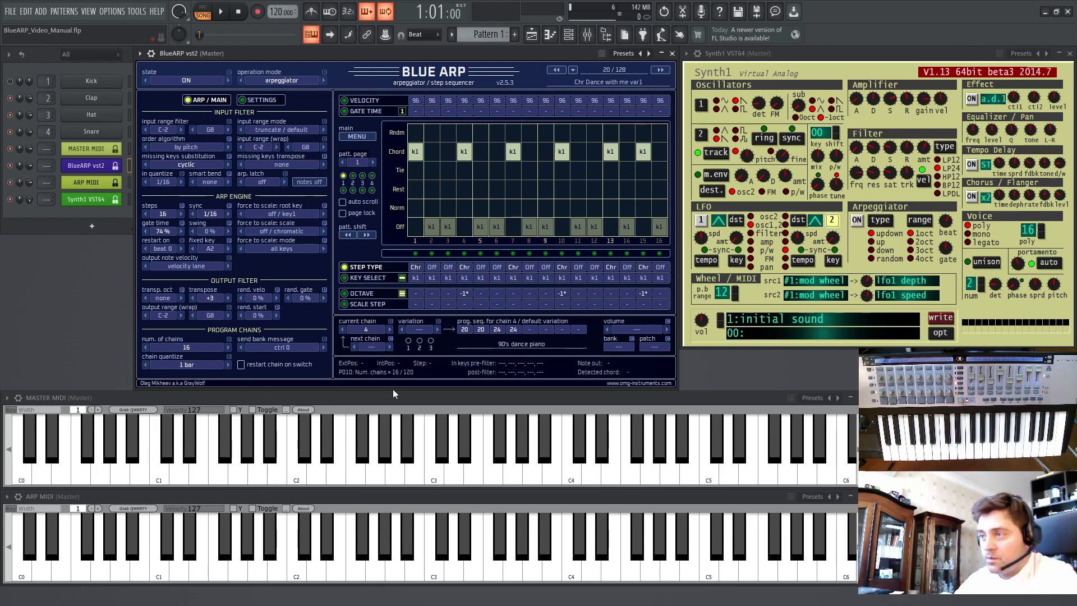
pyautogui.click(166, 348)
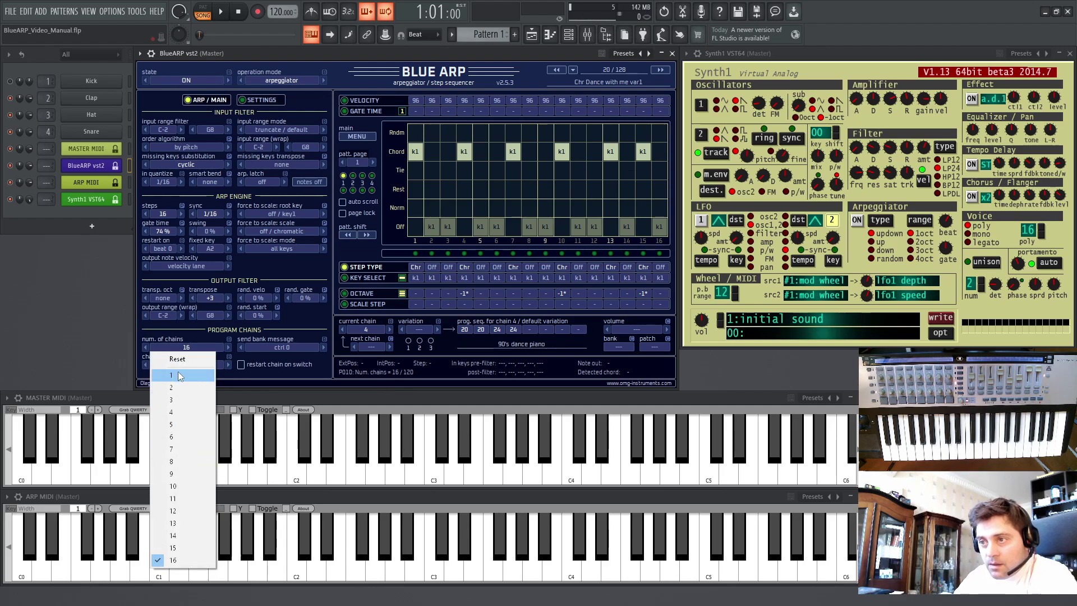
pyautogui.click(171, 461)
# - Go back to chain 1 and set its next chain to 2
pyautogui.click(344, 328)
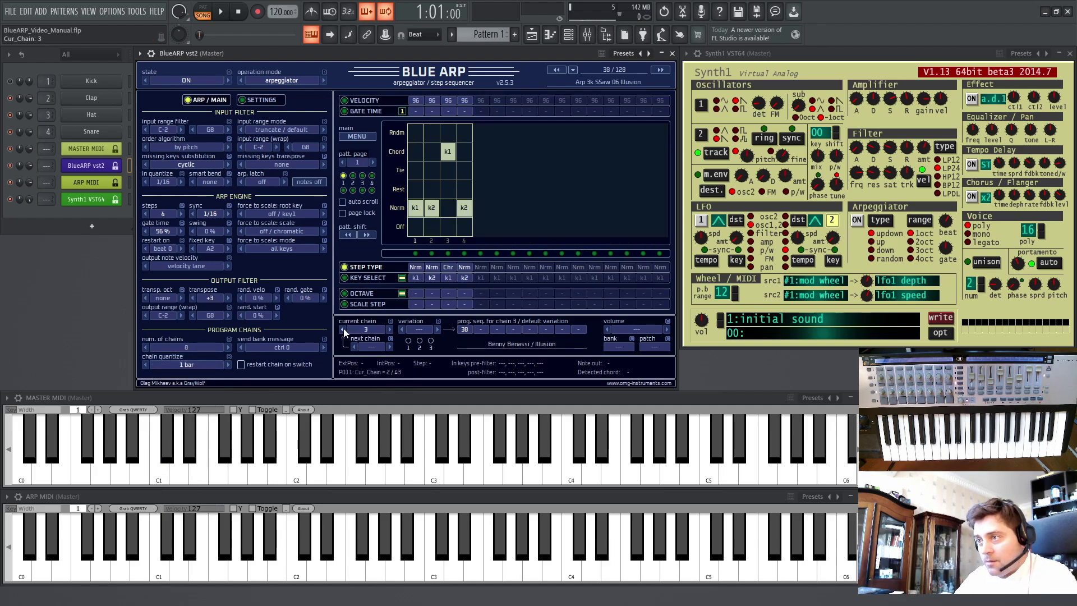
pyautogui.click(344, 328)
pyautogui.click(344, 328)
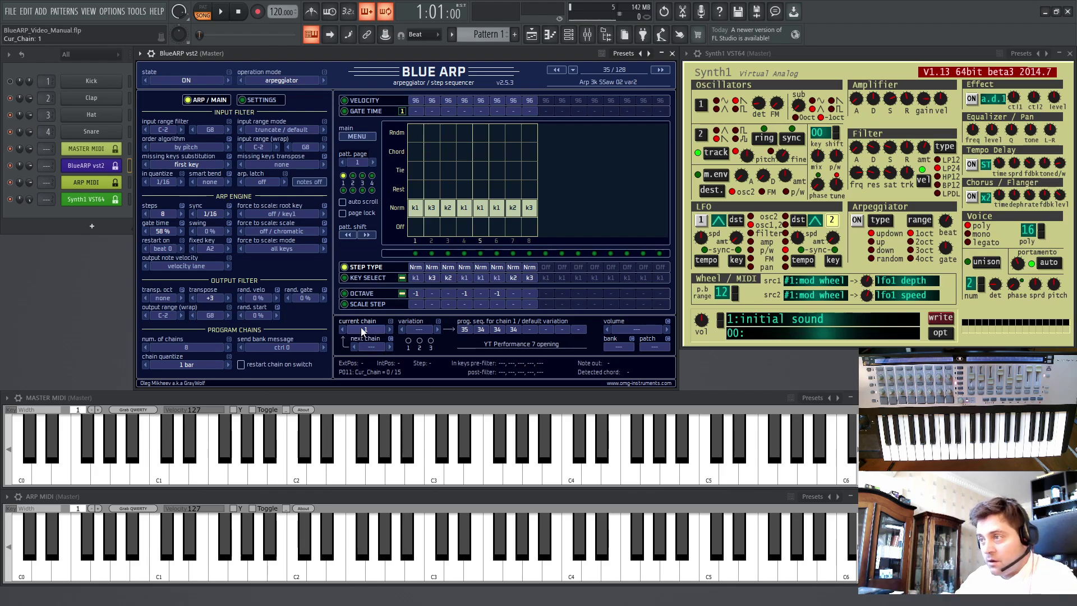
pyautogui.click(366, 347)
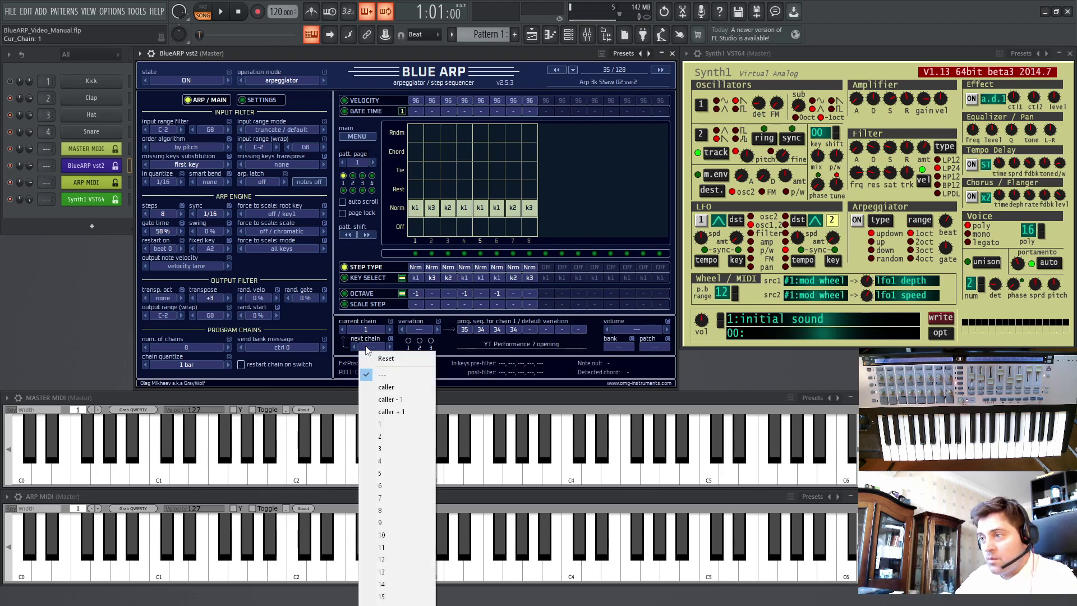
pyautogui.click(389, 437)
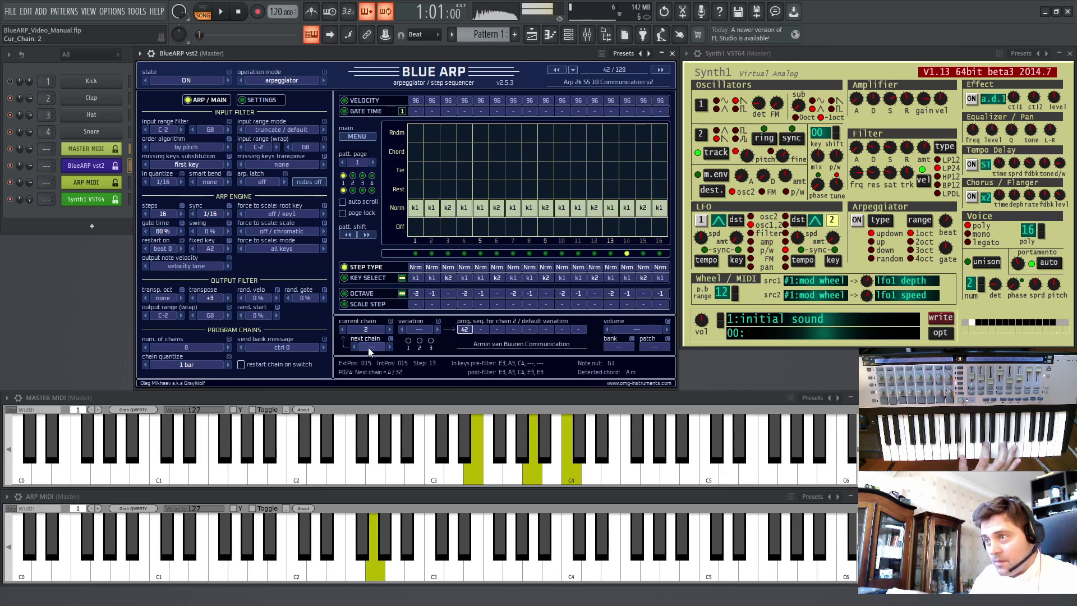
# - Check chains 3 and 4, return to chain 2, and set its next chain to 4
pyautogui.click(390, 329)
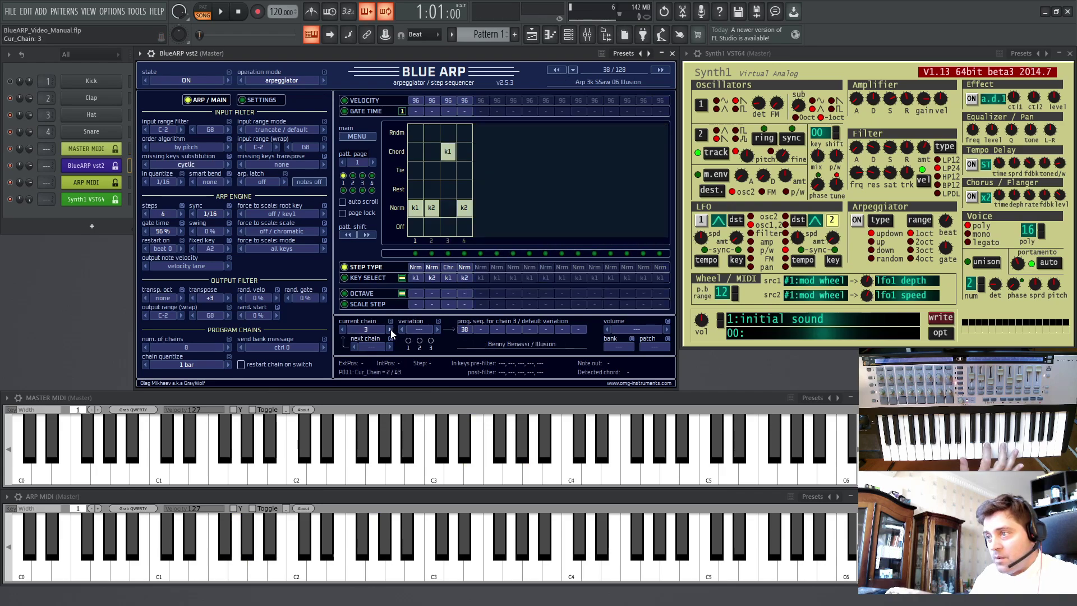
pyautogui.click(390, 329)
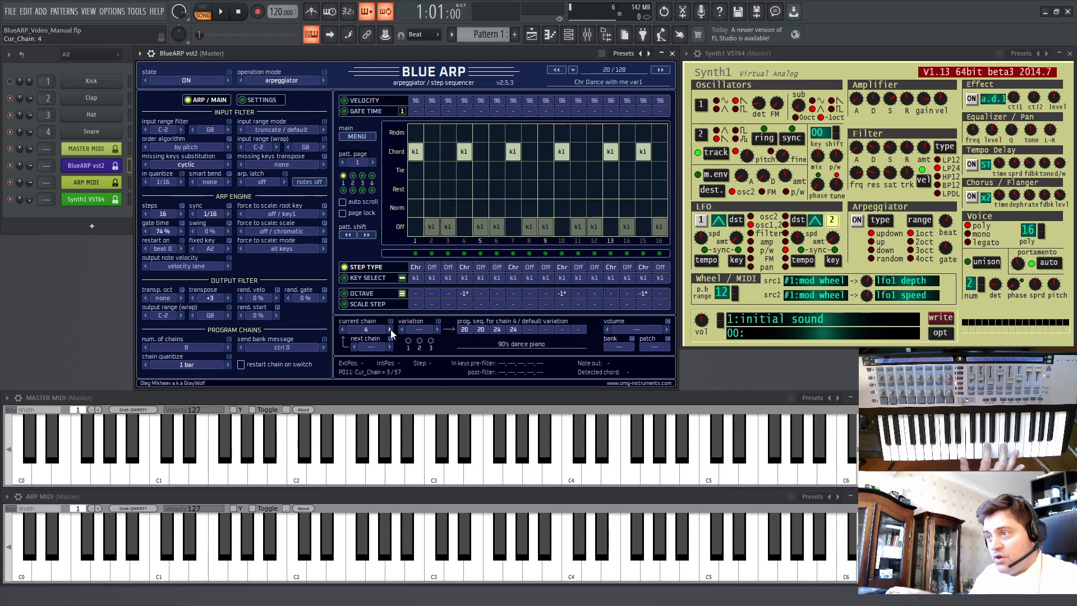
pyautogui.click(342, 329)
pyautogui.click(342, 329)
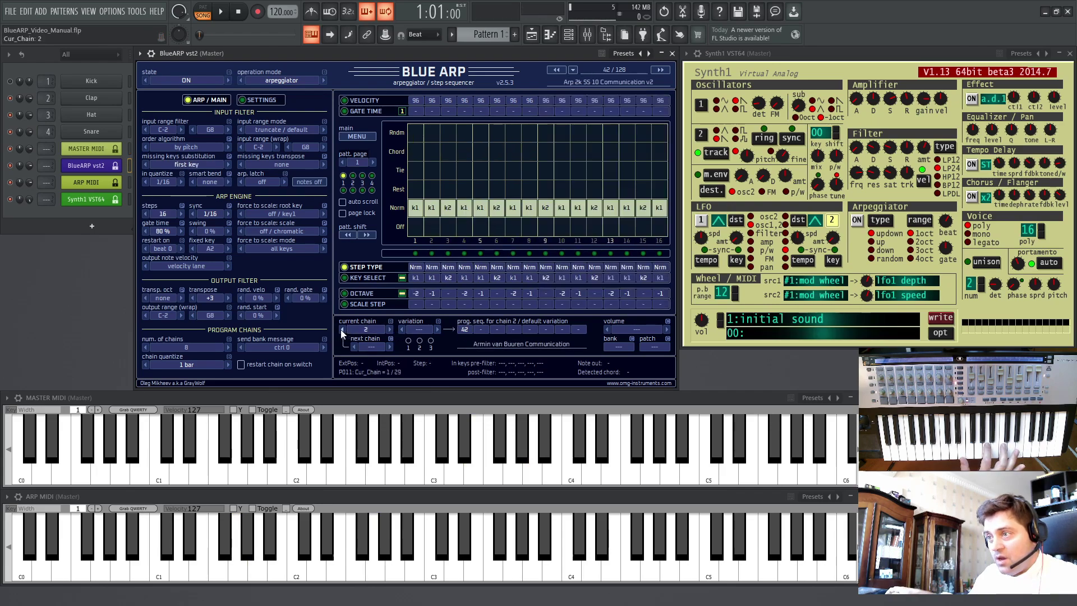
pyautogui.click(371, 346)
pyautogui.click(381, 448)
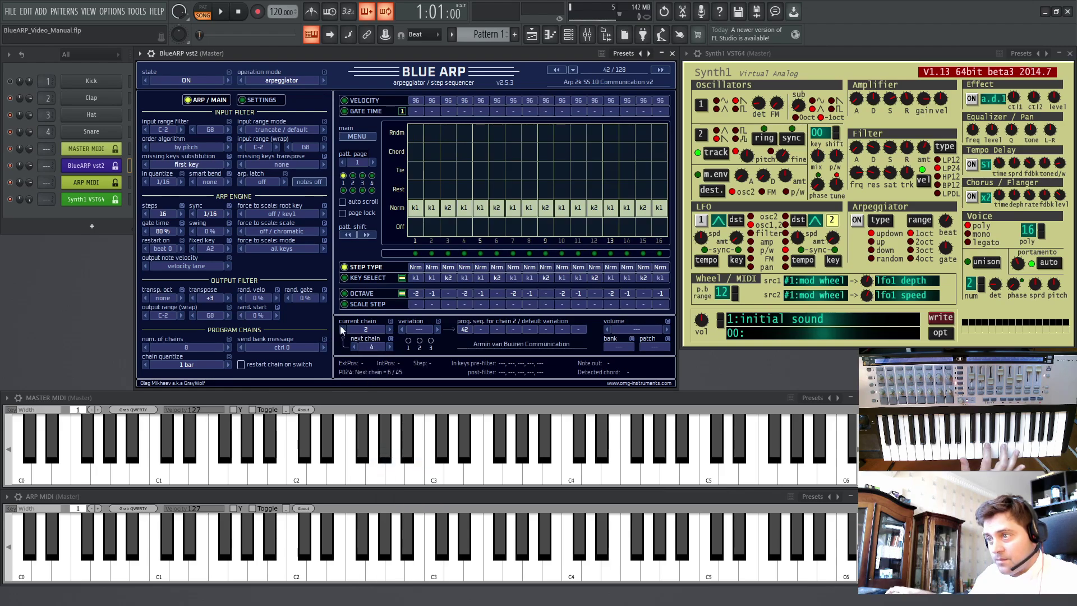
# - Play the linked chains starting from chain 1, and set chain 4's next chain to 1 to form a loop
pyautogui.click(342, 330)
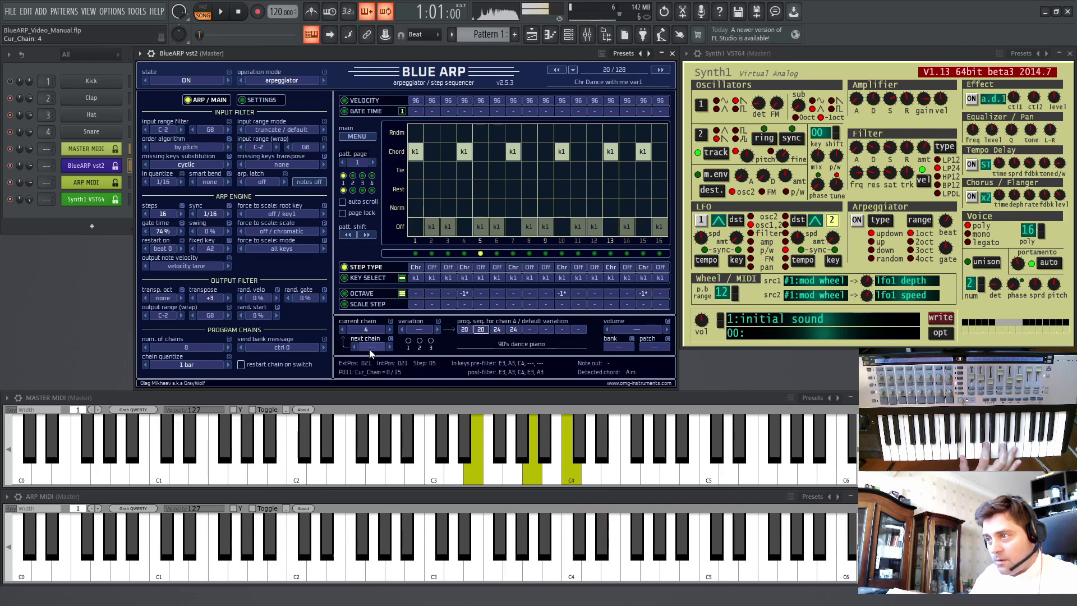
pyautogui.click(368, 345)
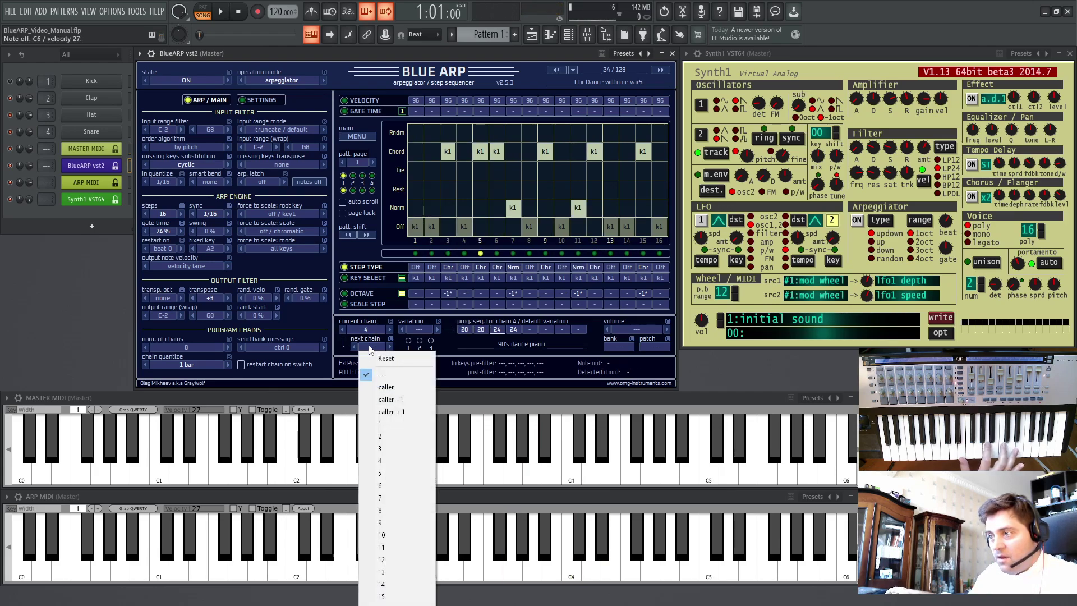
pyautogui.click(379, 423)
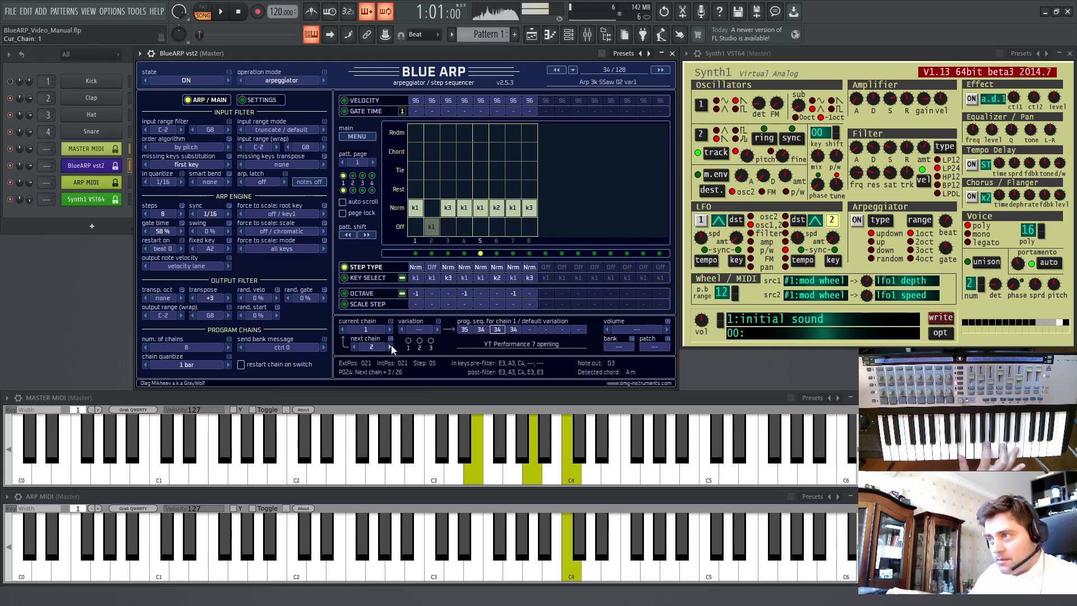
pyautogui.click(391, 347)
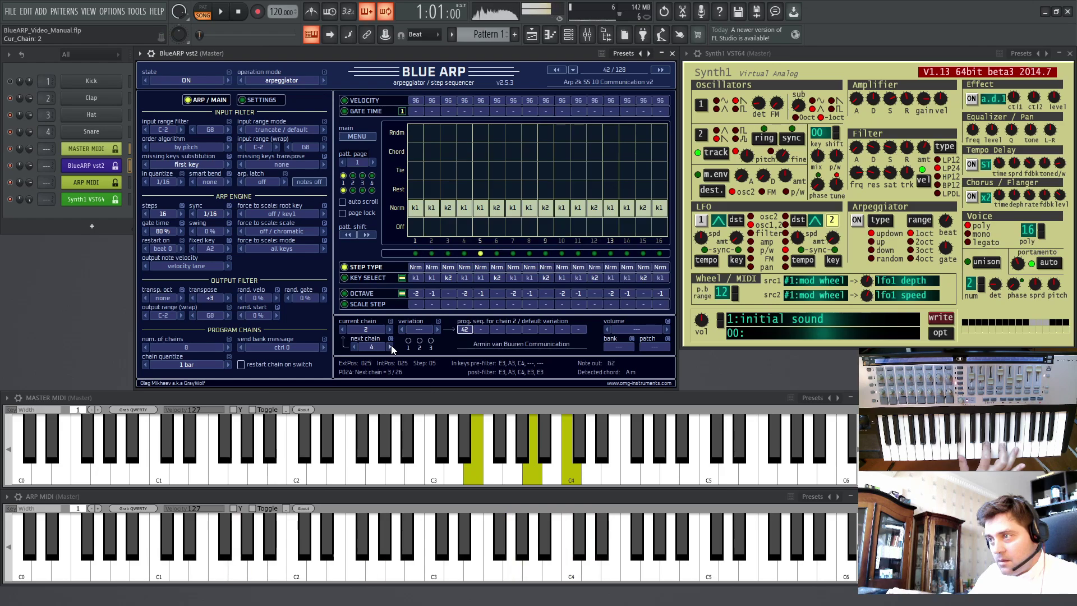
# - Reset the next chain setting of chains 4 and 2
pyautogui.click(370, 347)
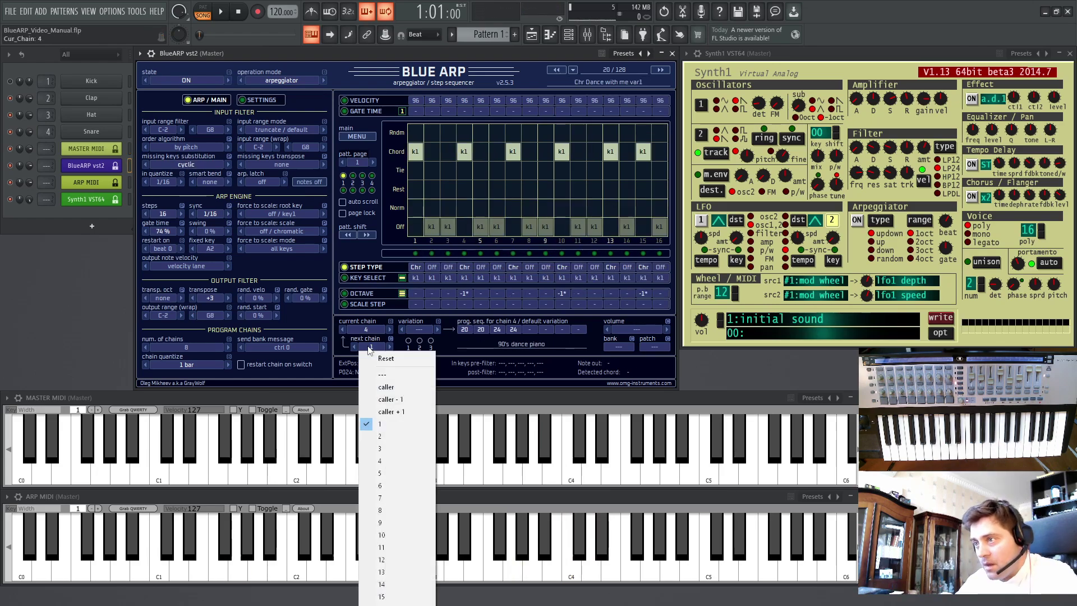
pyautogui.click(343, 330)
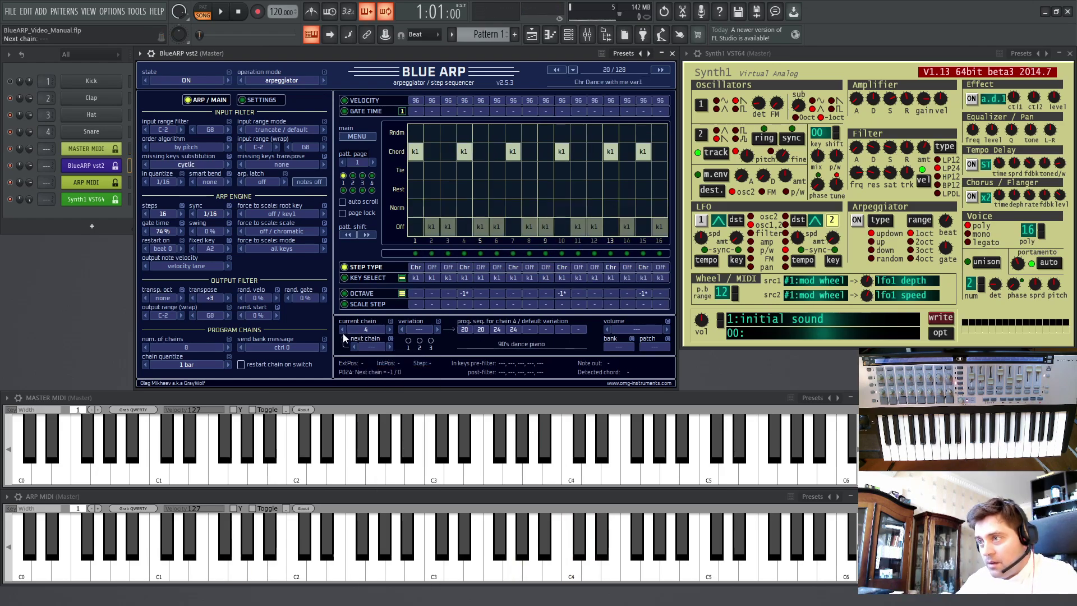
pyautogui.click(342, 330)
pyautogui.click(368, 347)
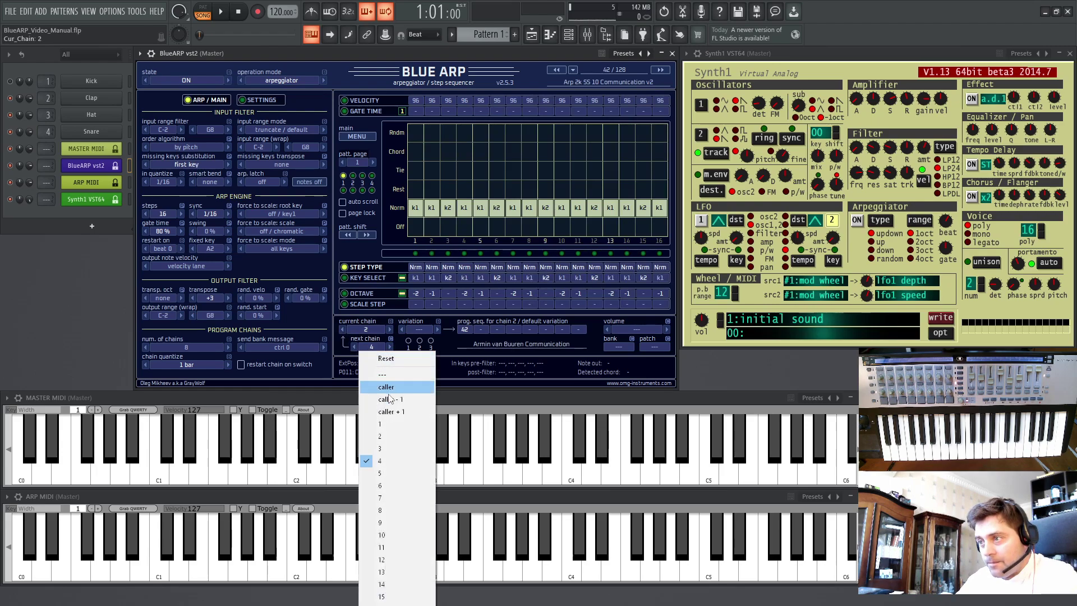
pyautogui.click(370, 358)
# - Select chain 1 and set its next chain to 4
pyautogui.click(342, 330)
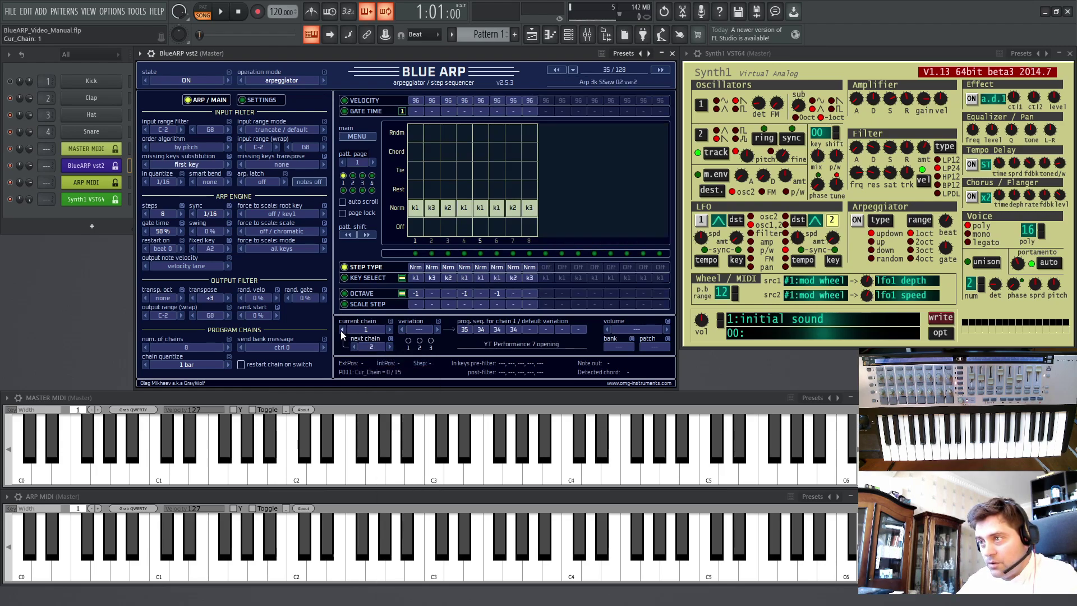
pyautogui.click(369, 348)
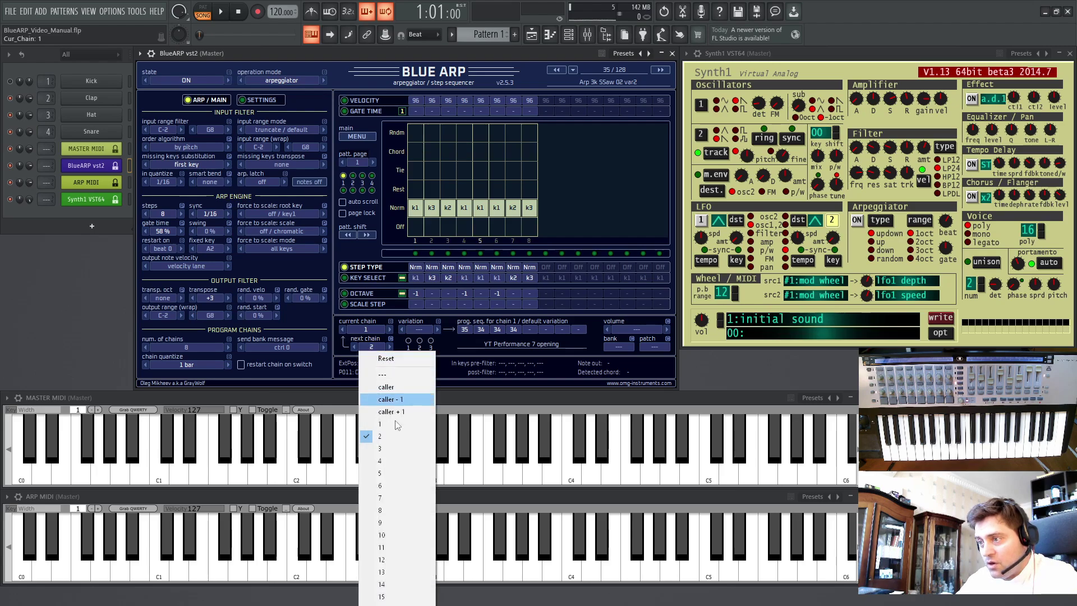
pyautogui.click(373, 457)
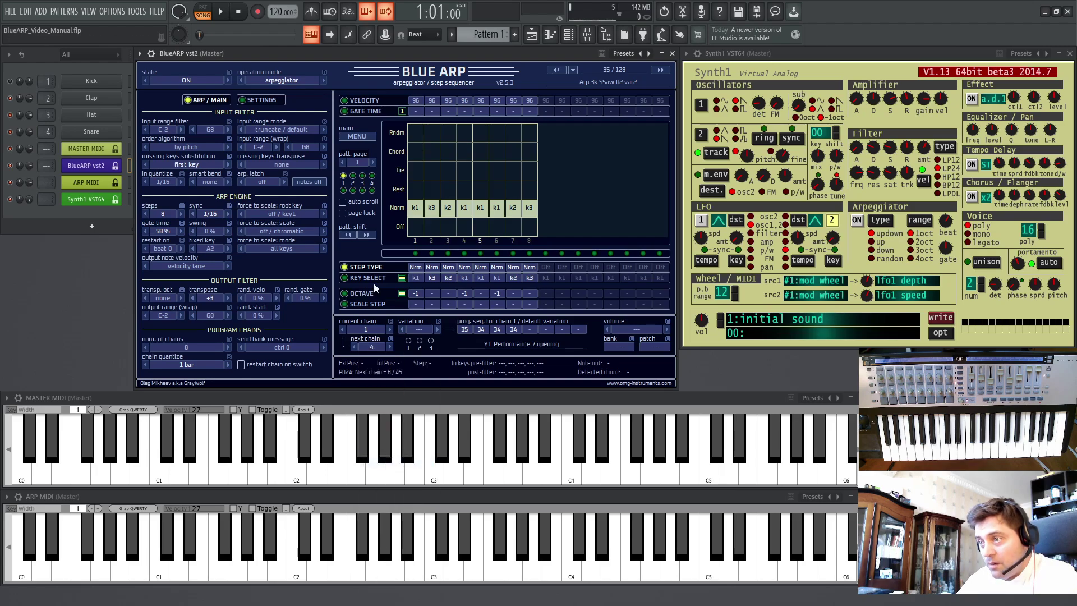
# - Select chain 4 and set its next chain to caller
pyautogui.click(389, 329)
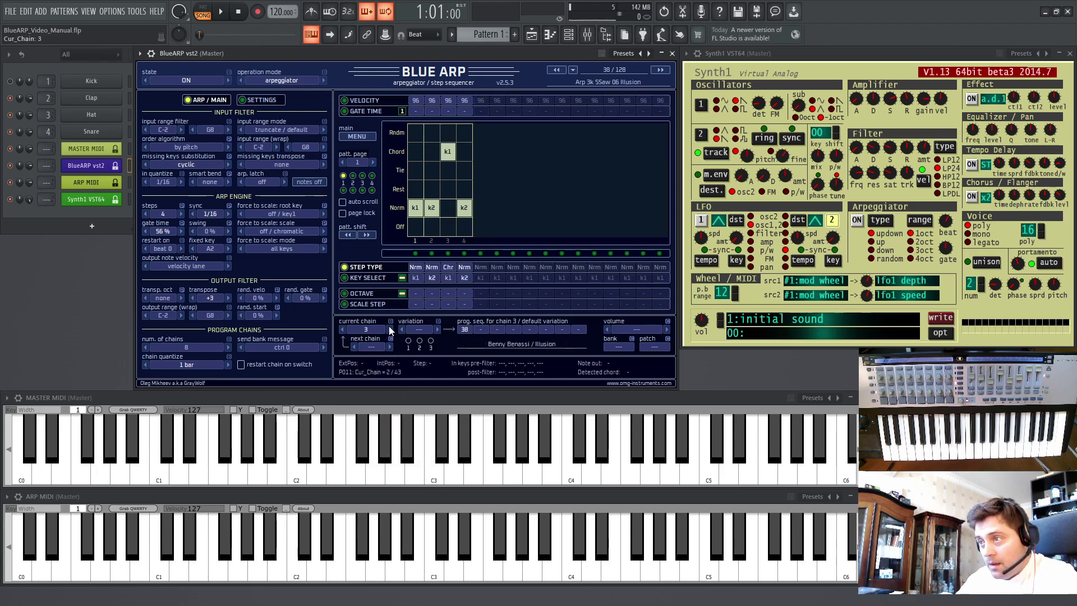
pyautogui.click(370, 348)
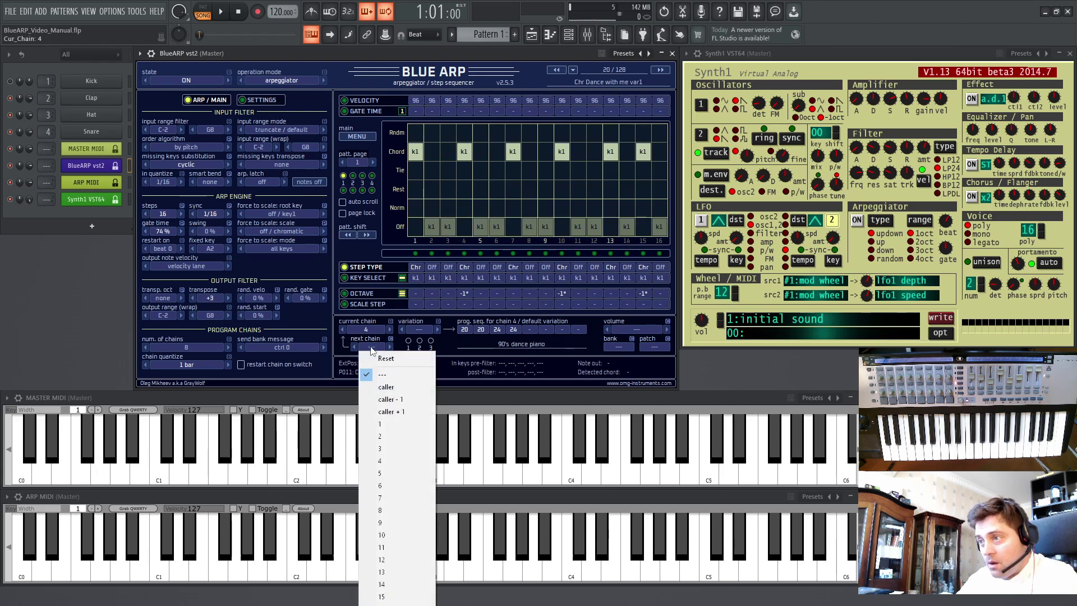
pyautogui.click(386, 387)
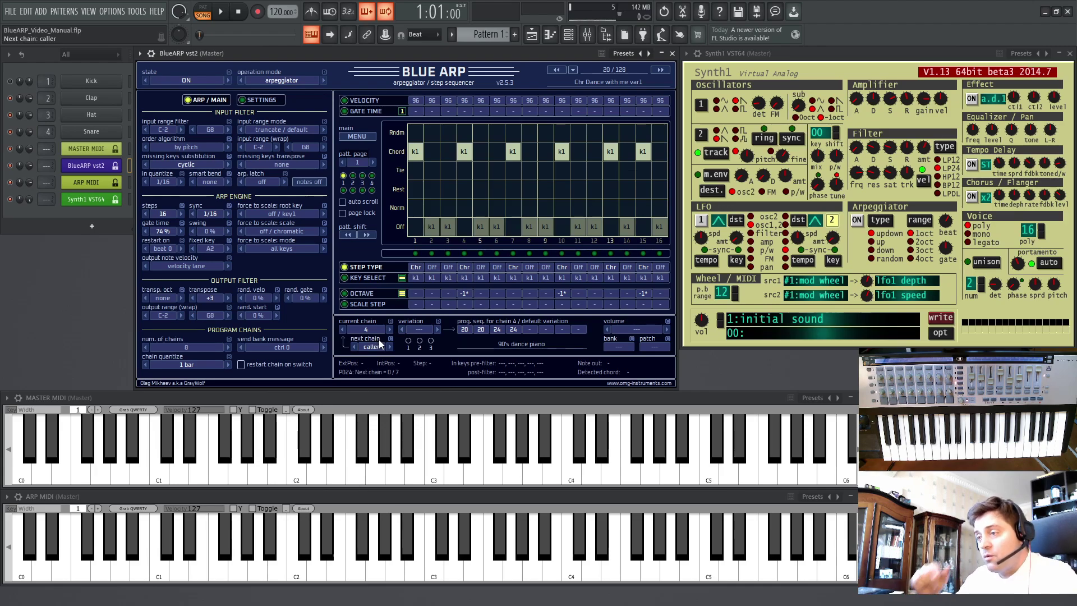
# - Reset the next chain setting of chains 1 and 4
pyautogui.click(343, 329)
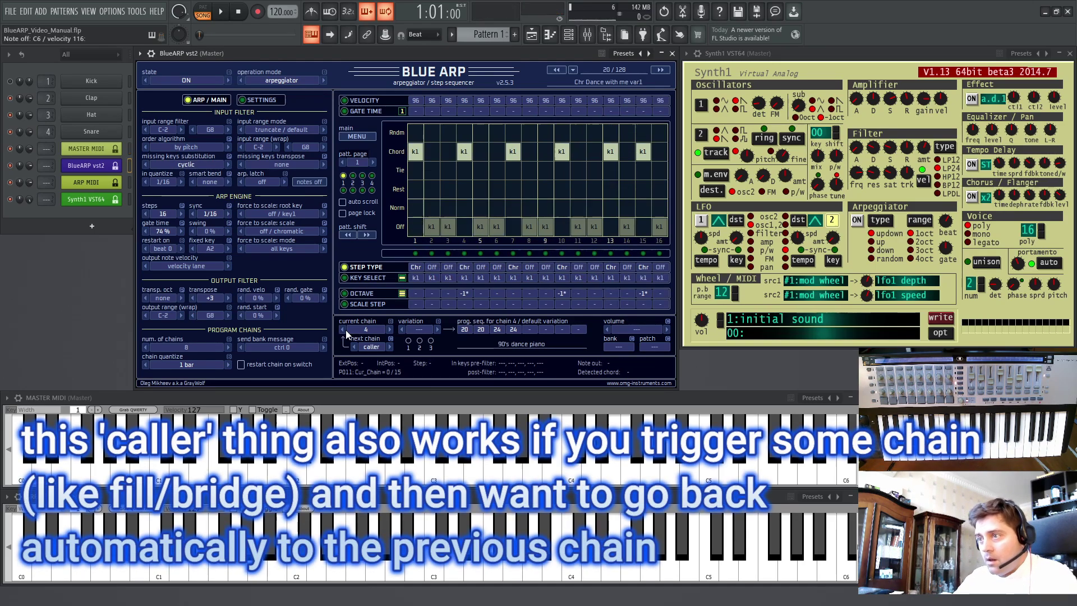
pyautogui.click(373, 349)
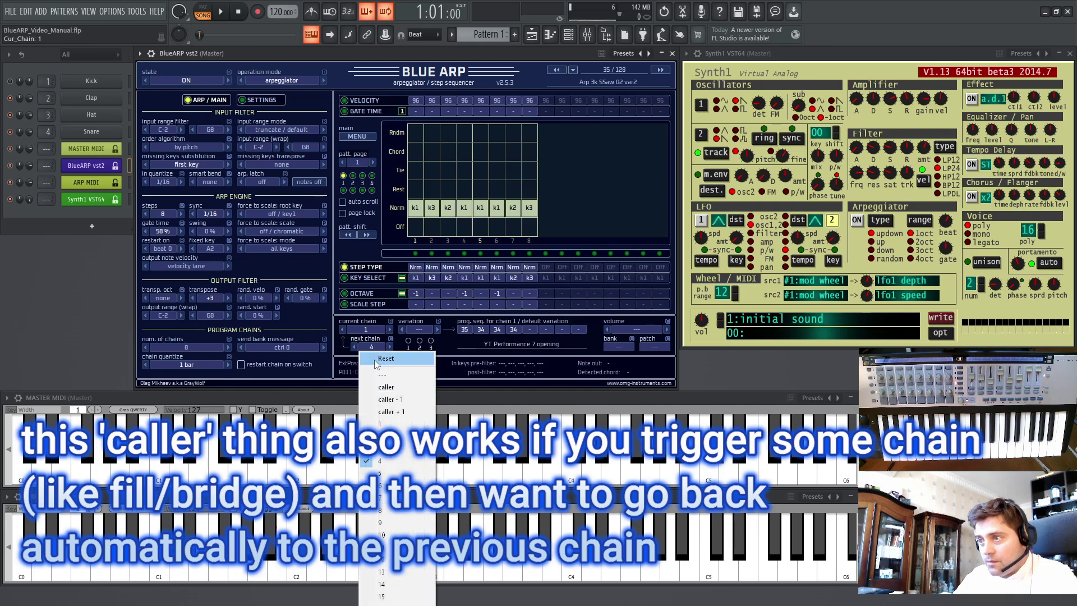
pyautogui.click(375, 359)
pyautogui.click(391, 330)
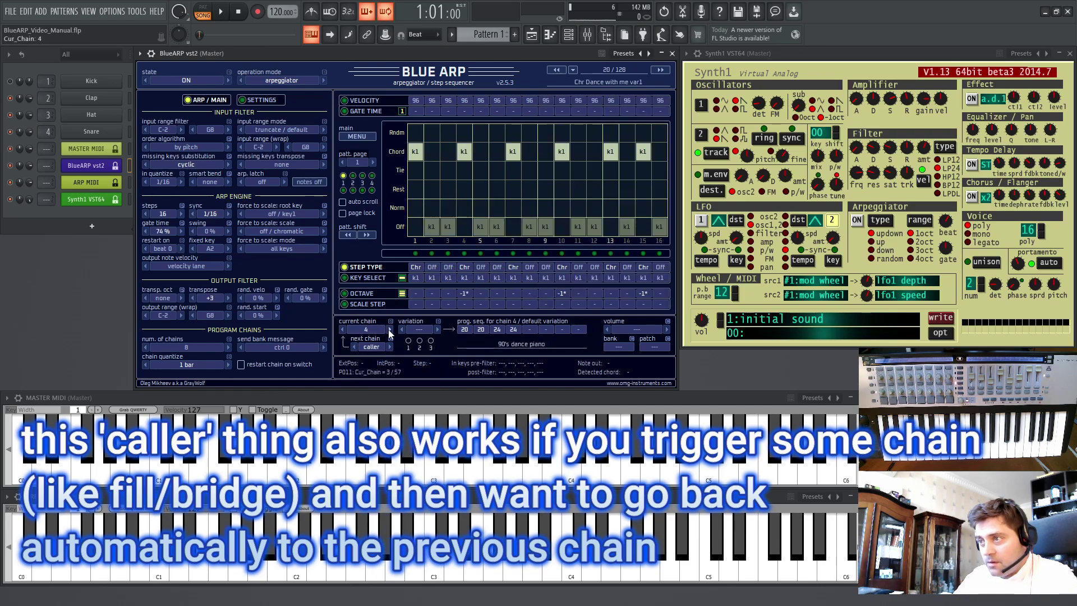
pyautogui.click(371, 347)
pyautogui.click(371, 356)
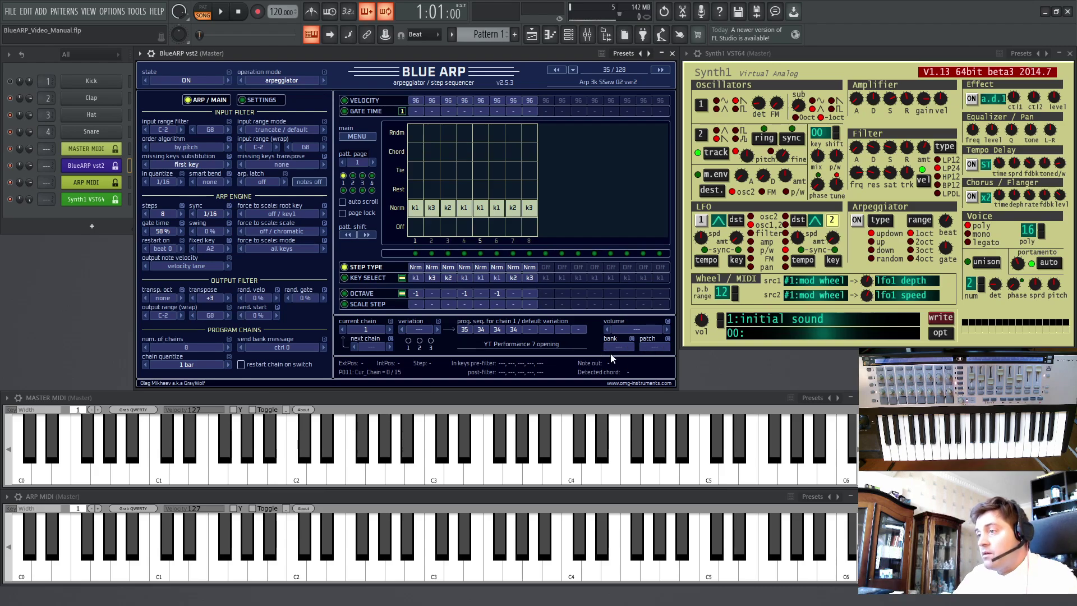
# - Set the patch sent by chain 1 to 8
pyautogui.click(657, 346)
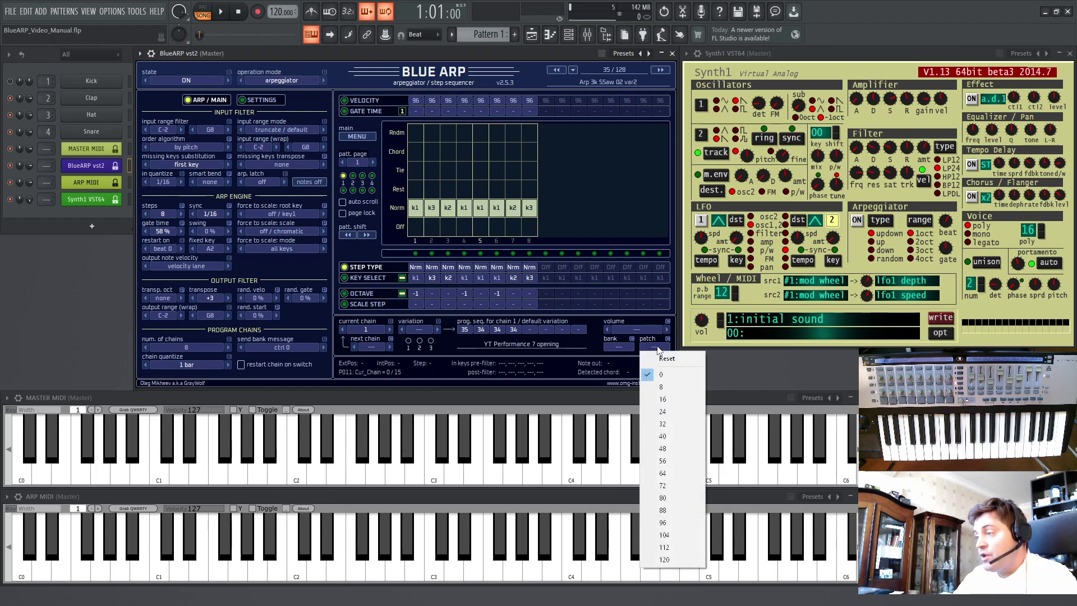
pyautogui.click(662, 388)
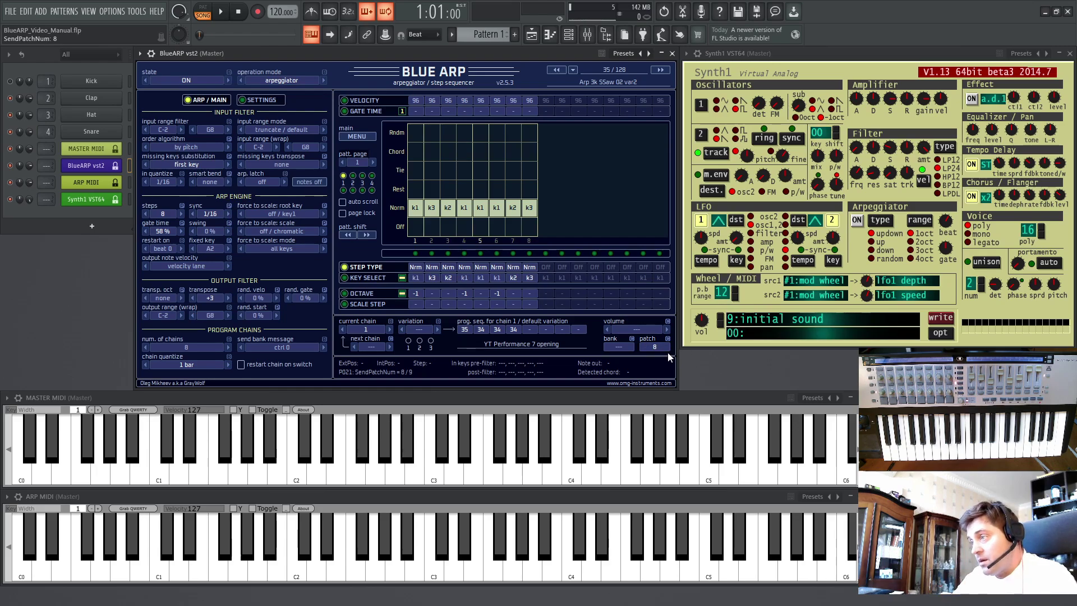
pyautogui.click(654, 346)
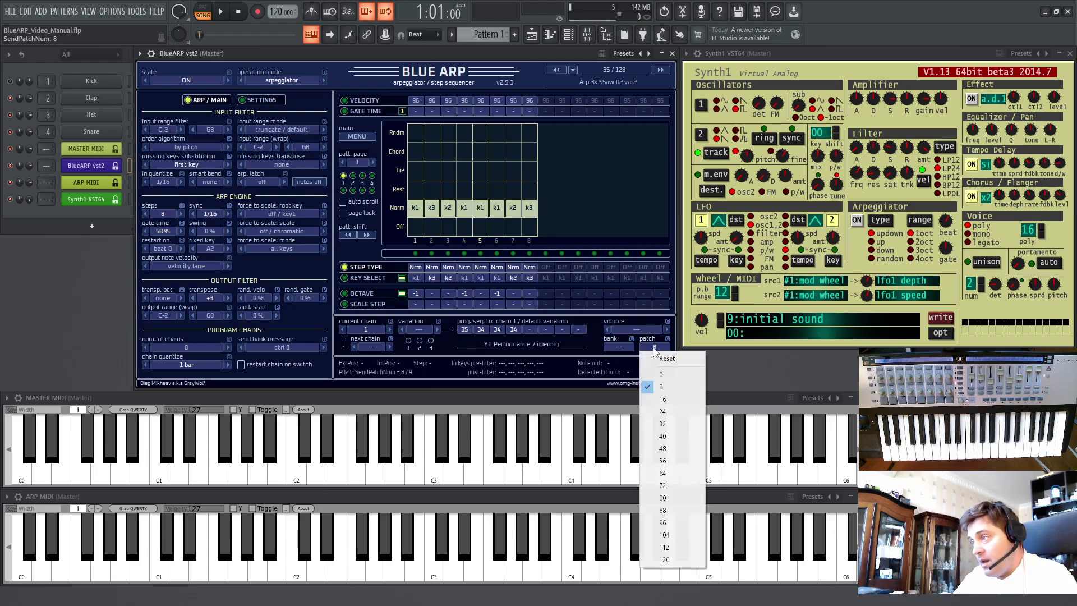
pyautogui.click(718, 333)
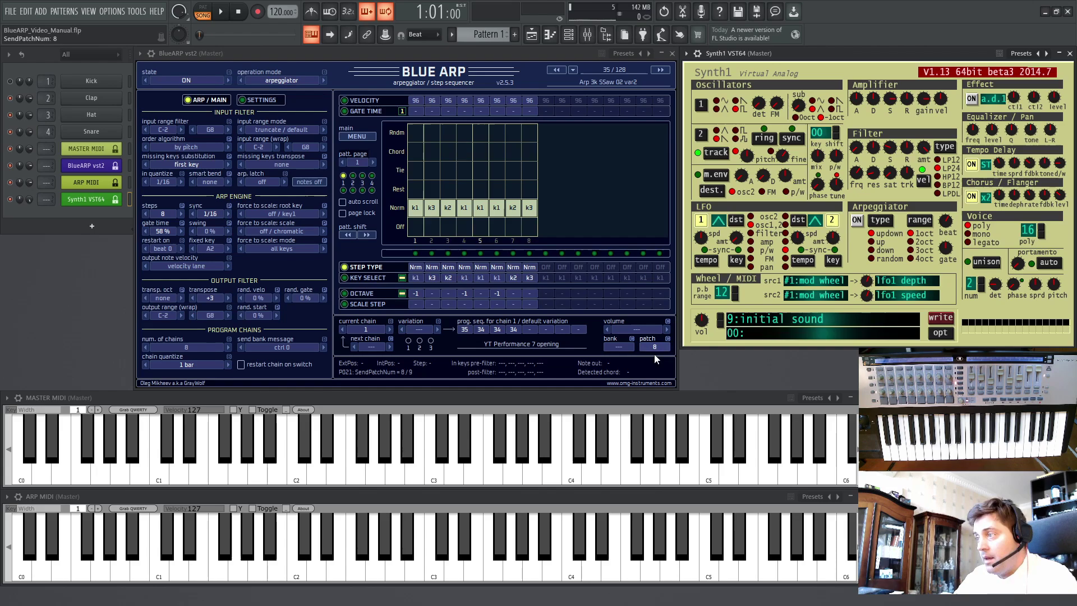
# - Select chain 2 and set its patch to 12
pyautogui.click(391, 330)
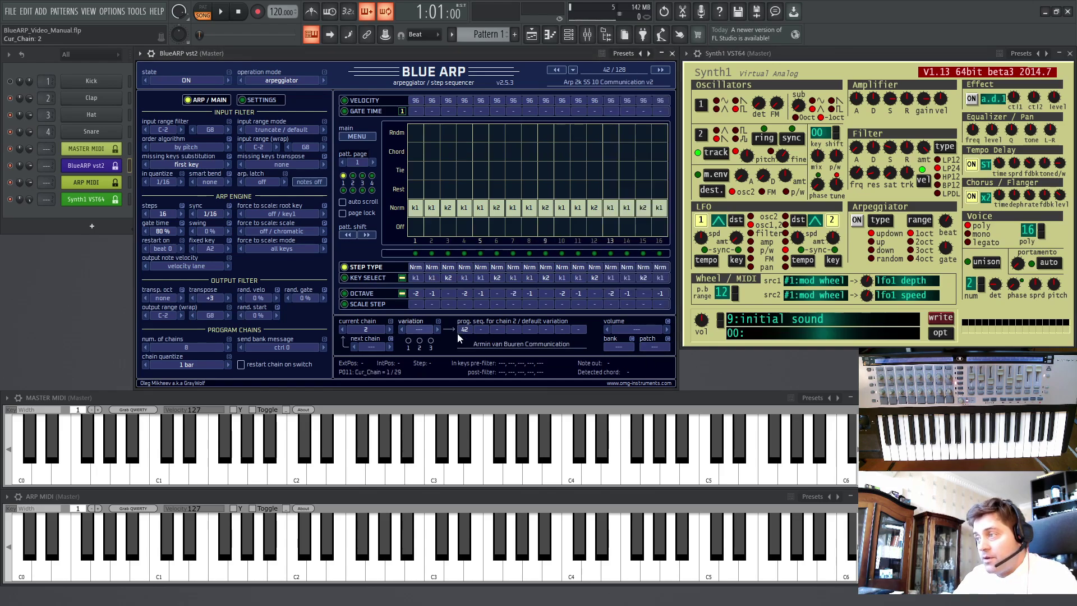
pyautogui.click(662, 346)
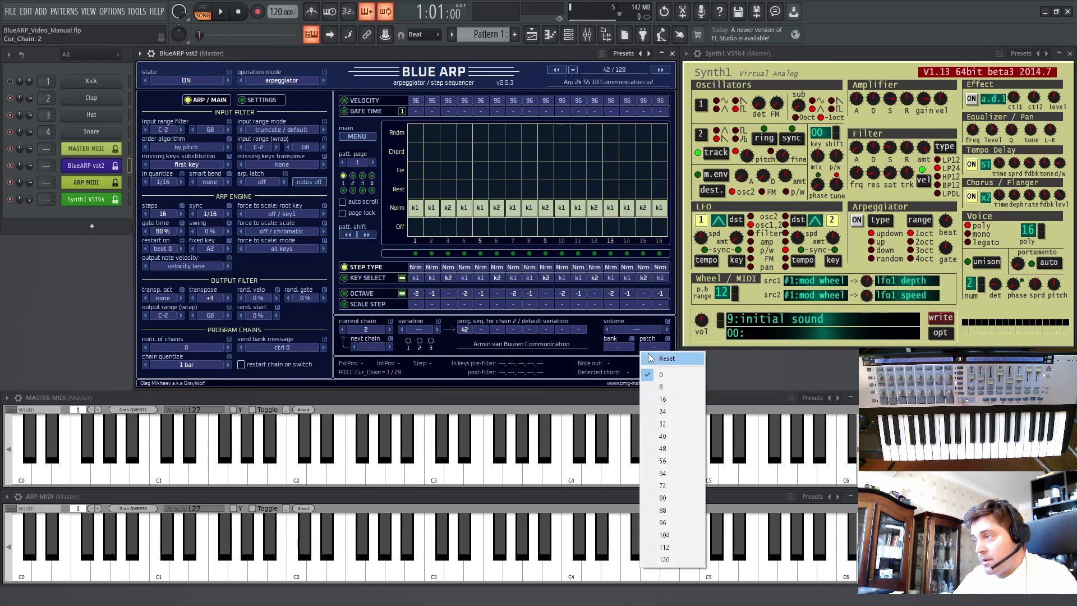
pyautogui.click(655, 344)
pyautogui.moveTo(655, 343); pyautogui.dragTo(664, 292)
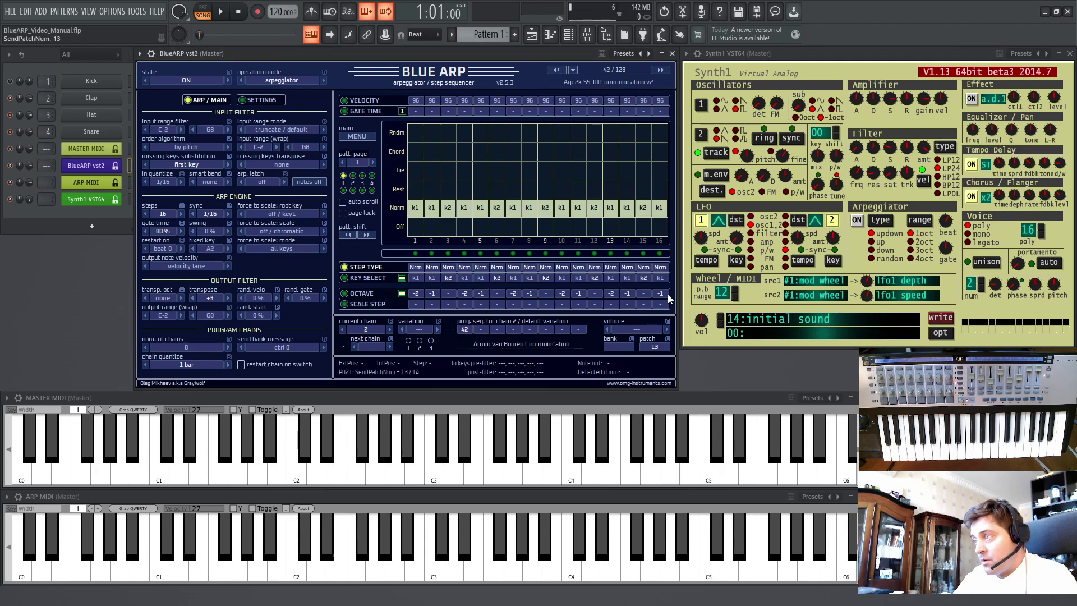
pyautogui.scroll(-1, 655, 346)
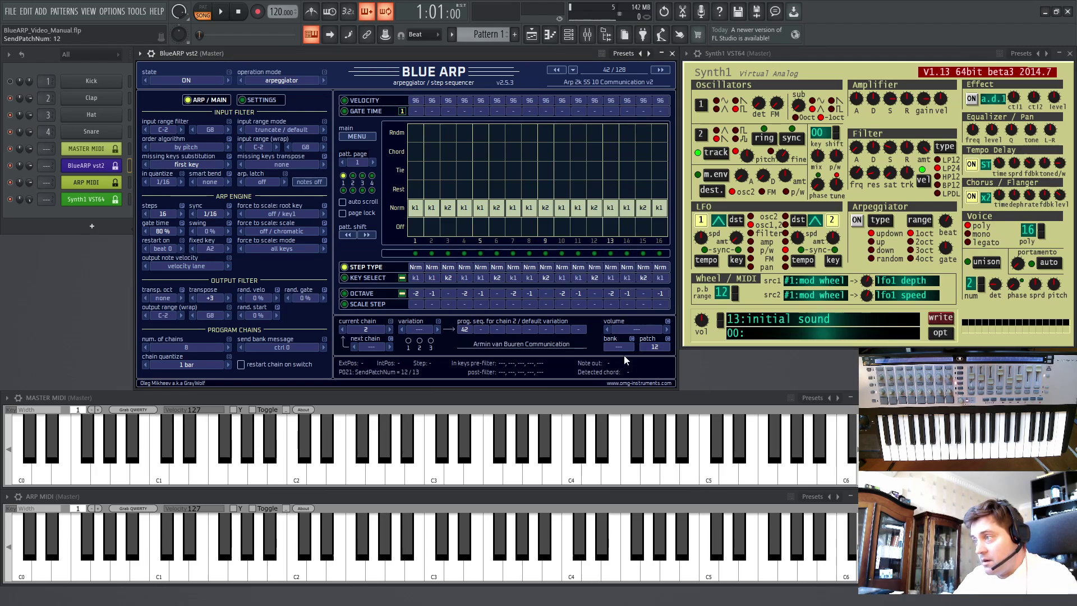
# - Select chain 3, set its patch to 20, and return to chain 1
pyautogui.click(389, 329)
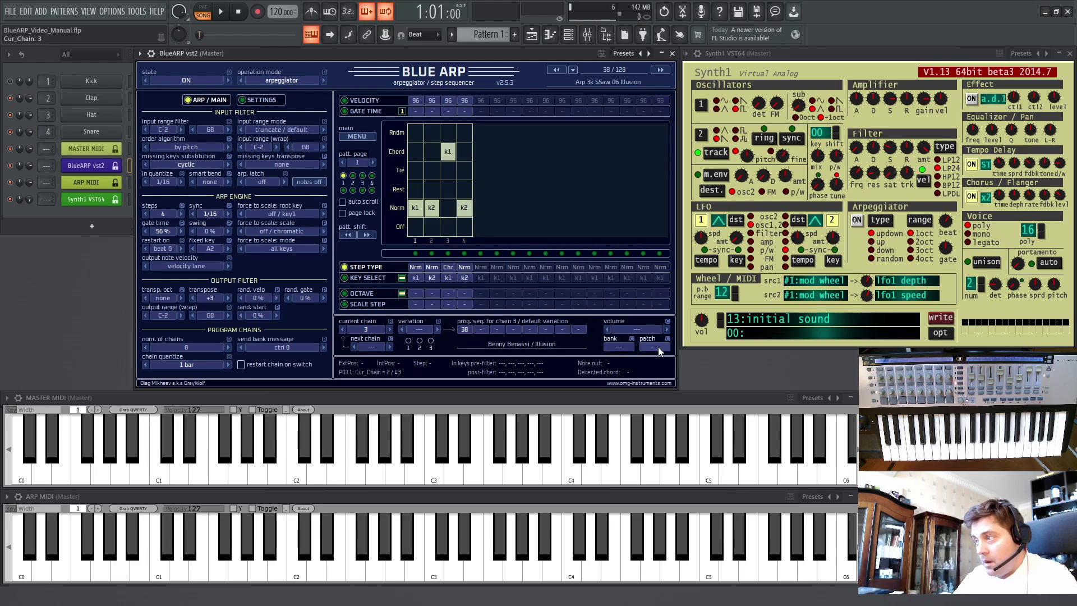
pyautogui.moveTo(658, 346); pyautogui.dragTo(669, 271)
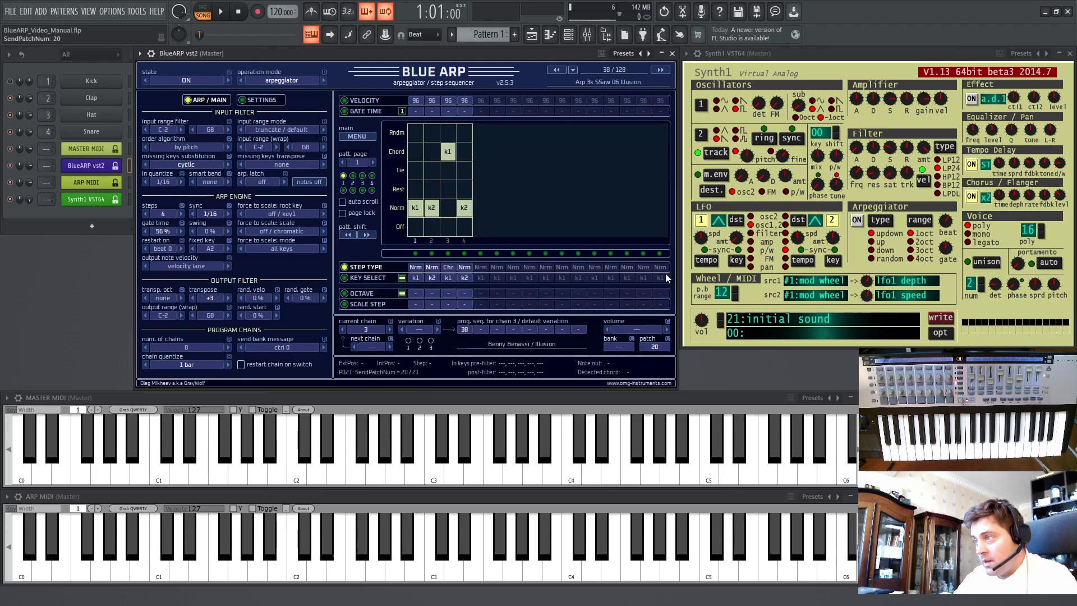
pyautogui.click(341, 330)
pyautogui.click(342, 330)
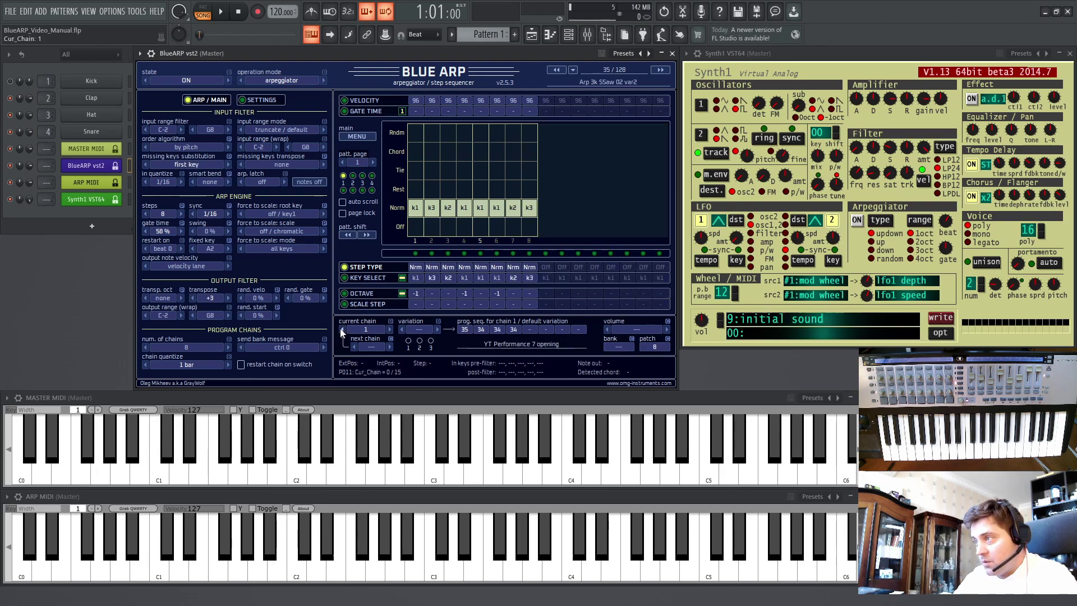
# - Switch from chain 1 to chain 3 and back to check the synth's patch changes
pyautogui.click(392, 330)
pyautogui.click(392, 329)
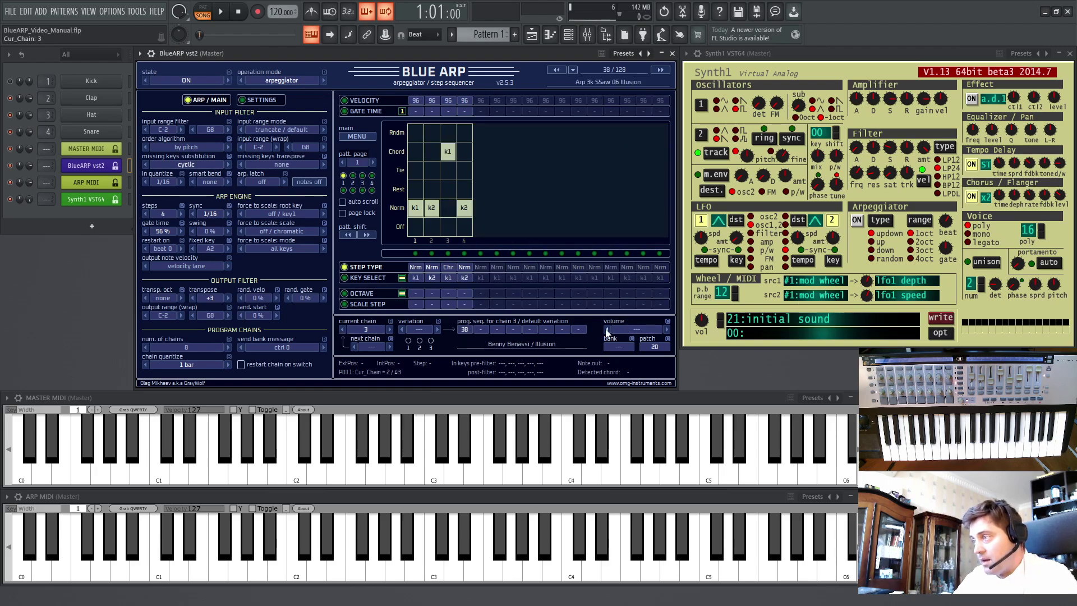
pyautogui.click(341, 329)
pyautogui.click(342, 330)
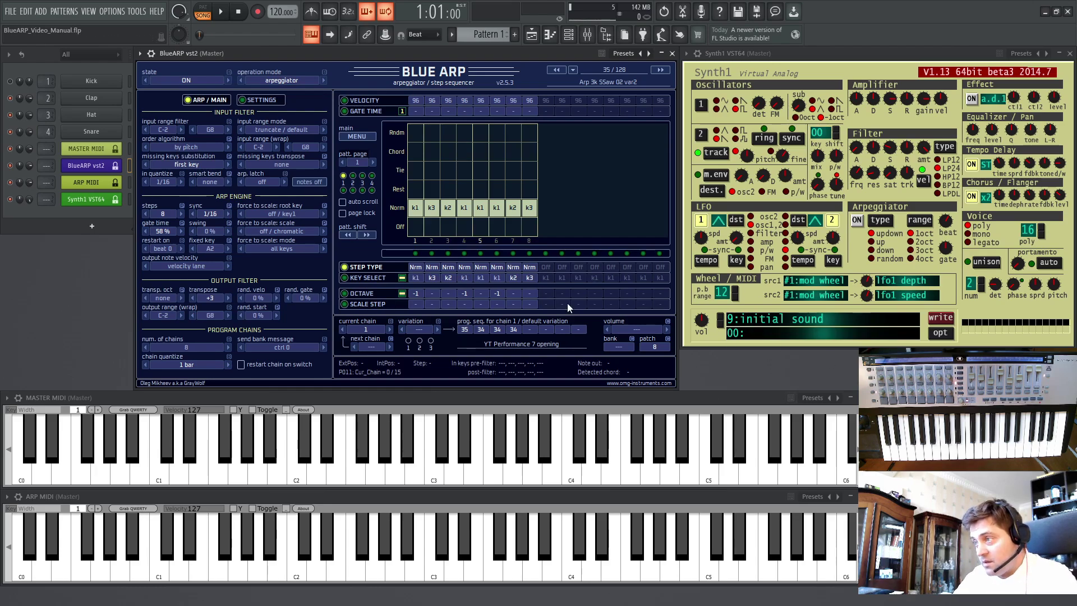
# - Set chain 1's bank to 5 and test it with the send bank message set to ctrl 32
pyautogui.moveTo(618, 345); pyautogui.dragTo(639, 328)
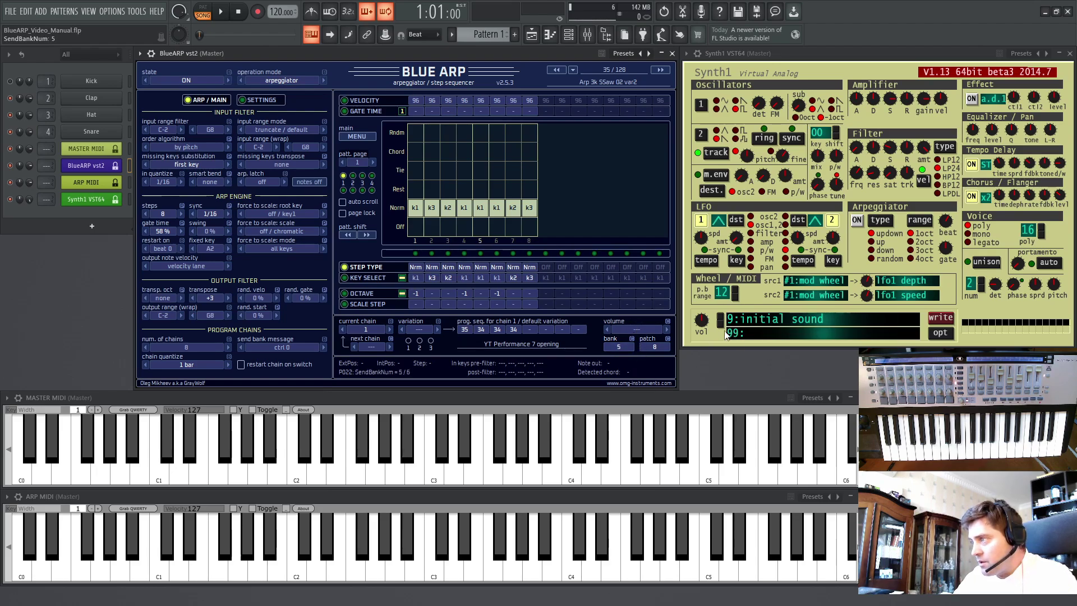
pyautogui.moveTo(620, 360); pyautogui.dragTo(626, 357)
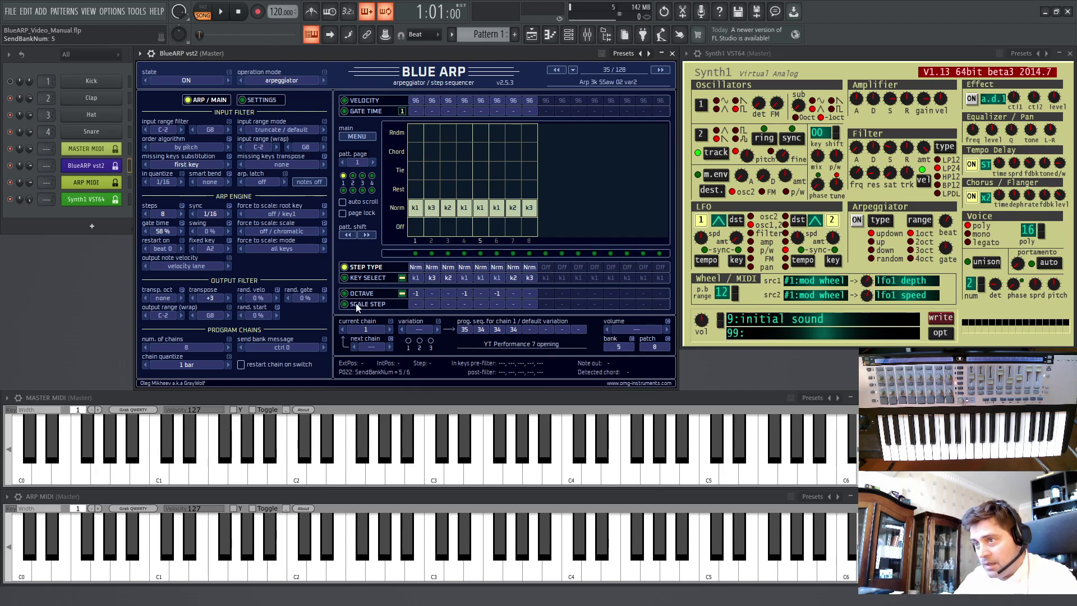
pyautogui.click(276, 352)
pyautogui.click(285, 369)
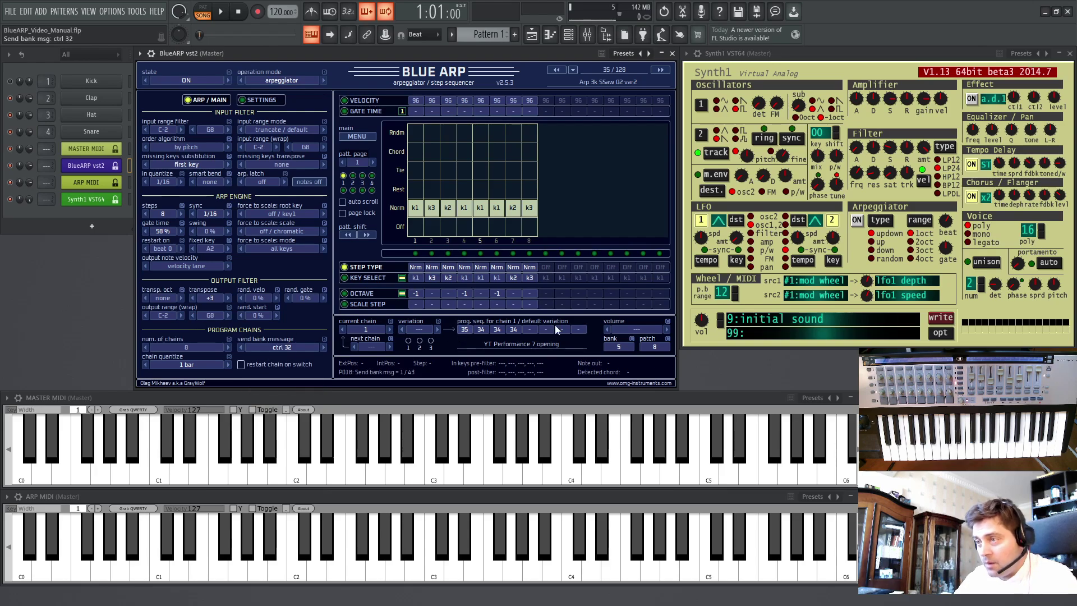
pyautogui.moveTo(623, 348); pyautogui.dragTo(625, 343)
# - Set the send bank message to ctrl 0+32 and chain 1's bank to 4
pyautogui.click(280, 348)
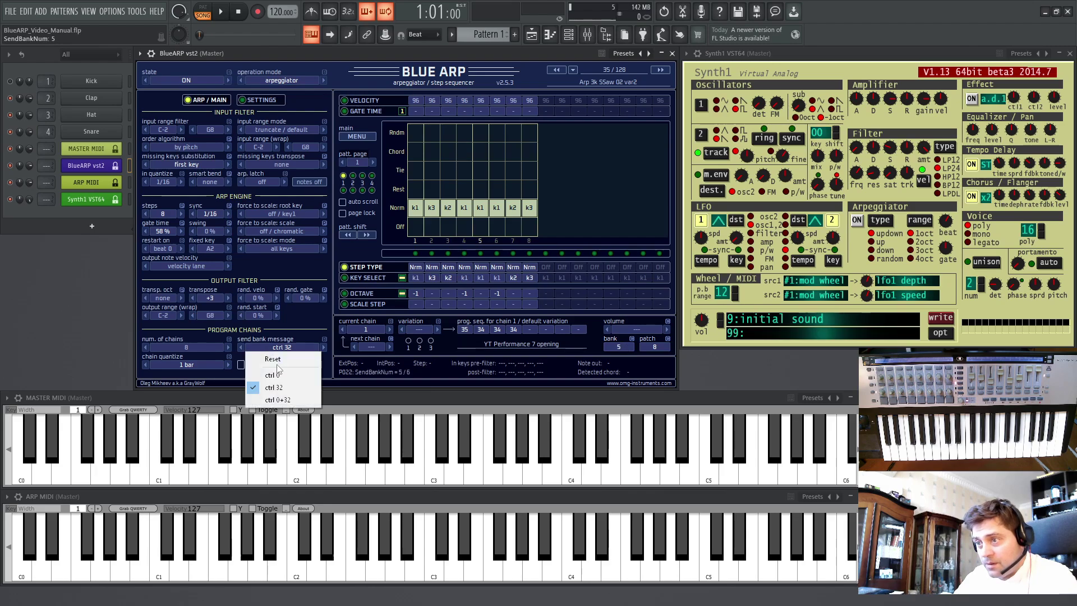
pyautogui.click(283, 400)
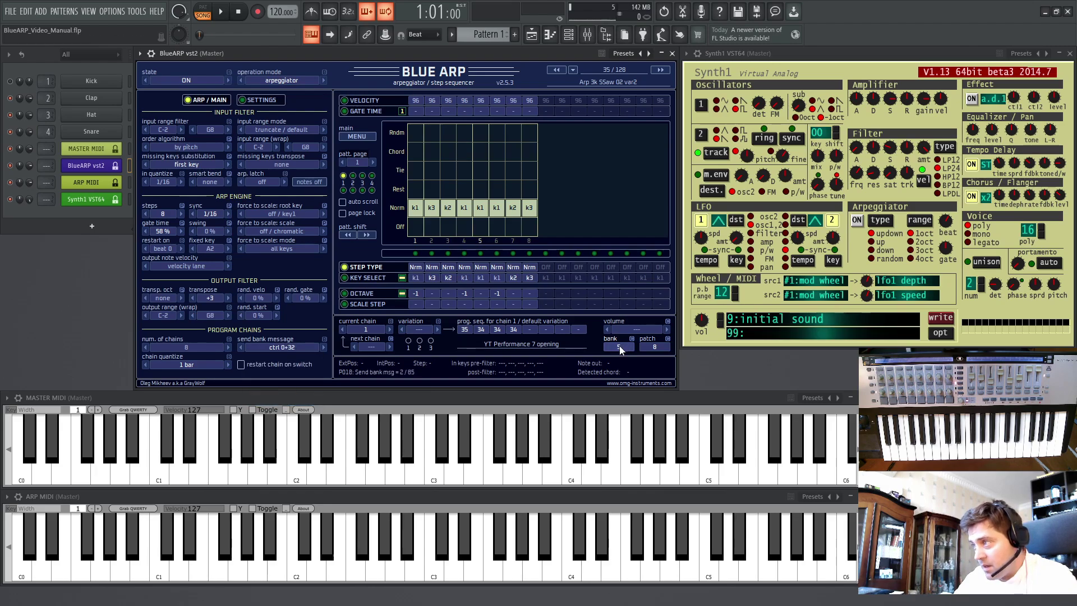
pyautogui.moveTo(620, 344)
pyautogui.mouseDown()
pyautogui.moveTo(622, 367)
pyautogui.moveTo(633, 362)
pyautogui.mouseUp()
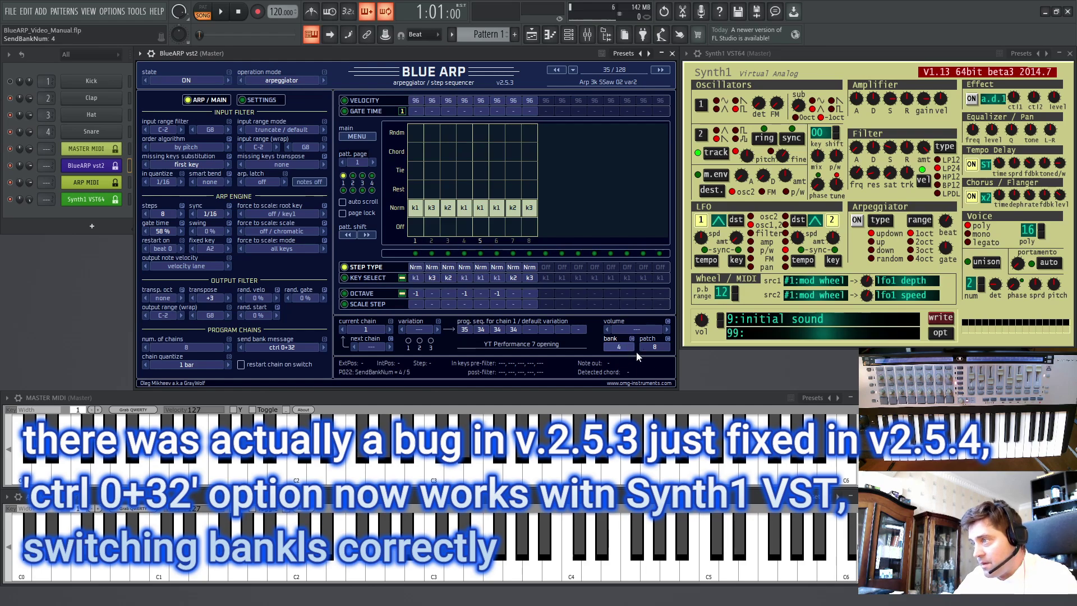
# - Switch to chain 2 and back to chain 1, and set chain 1's bank to 6
pyautogui.click(390, 329)
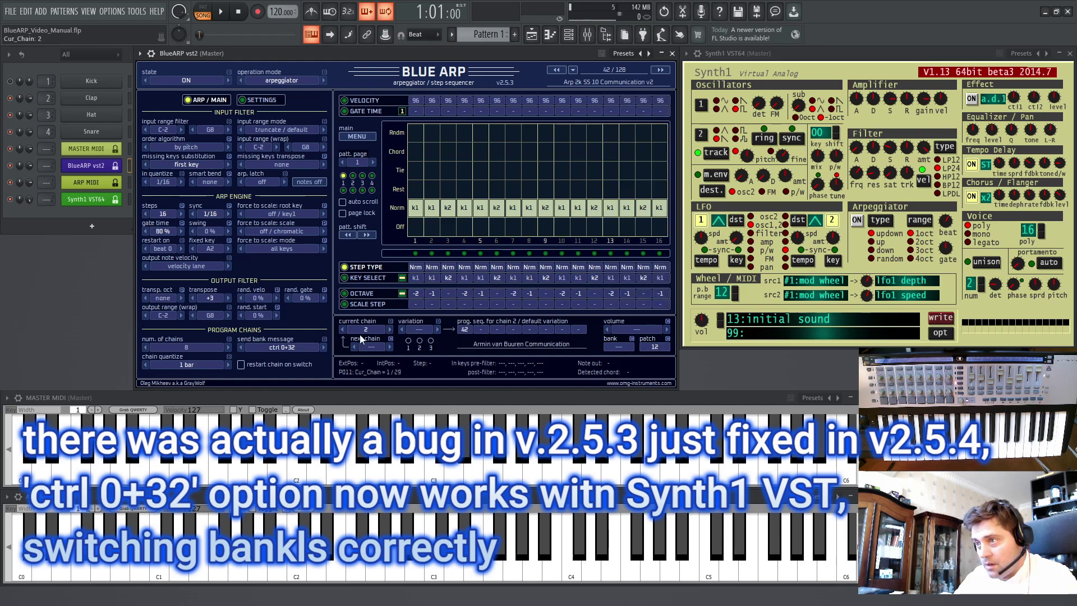
pyautogui.click(343, 330)
pyautogui.scroll(2, 623, 345)
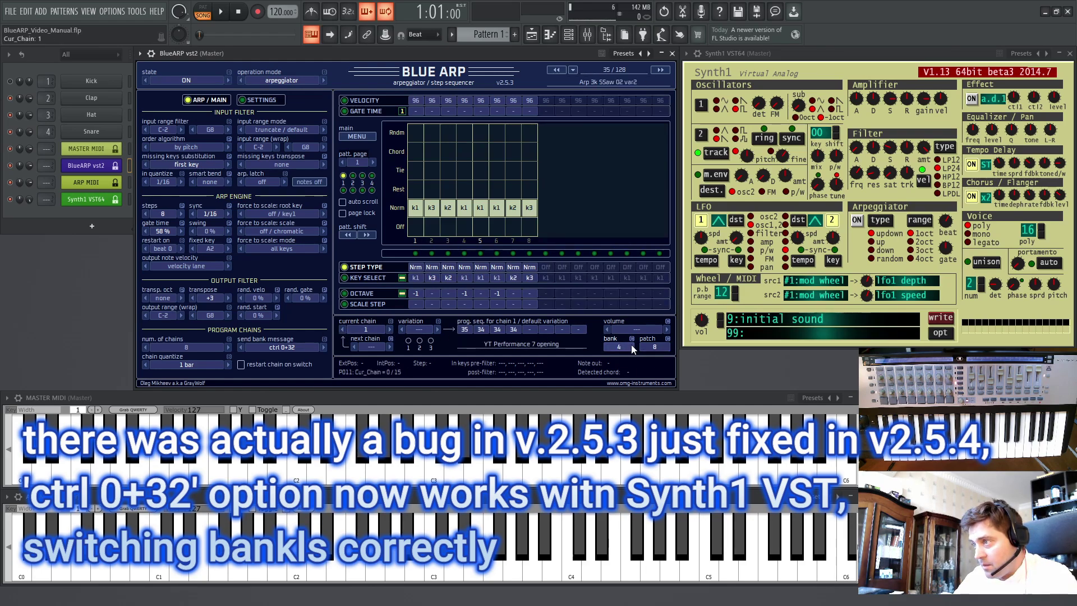
# - Set the send bank message to ctrl 0 and reset chain 1's bank
pyautogui.click(281, 348)
pyautogui.click(283, 364)
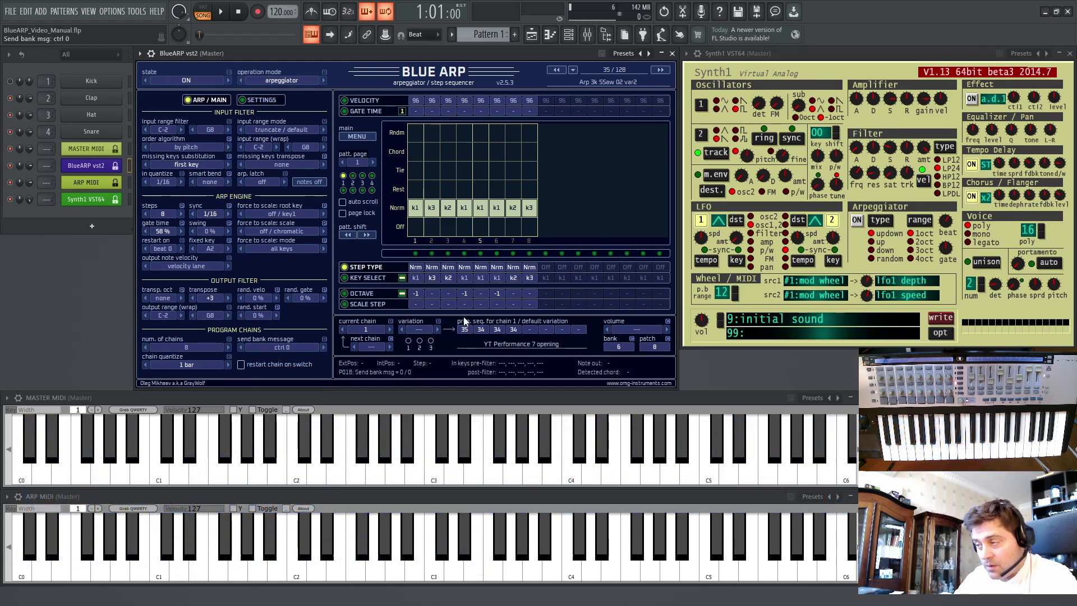
pyautogui.click(621, 346)
pyautogui.click(617, 353)
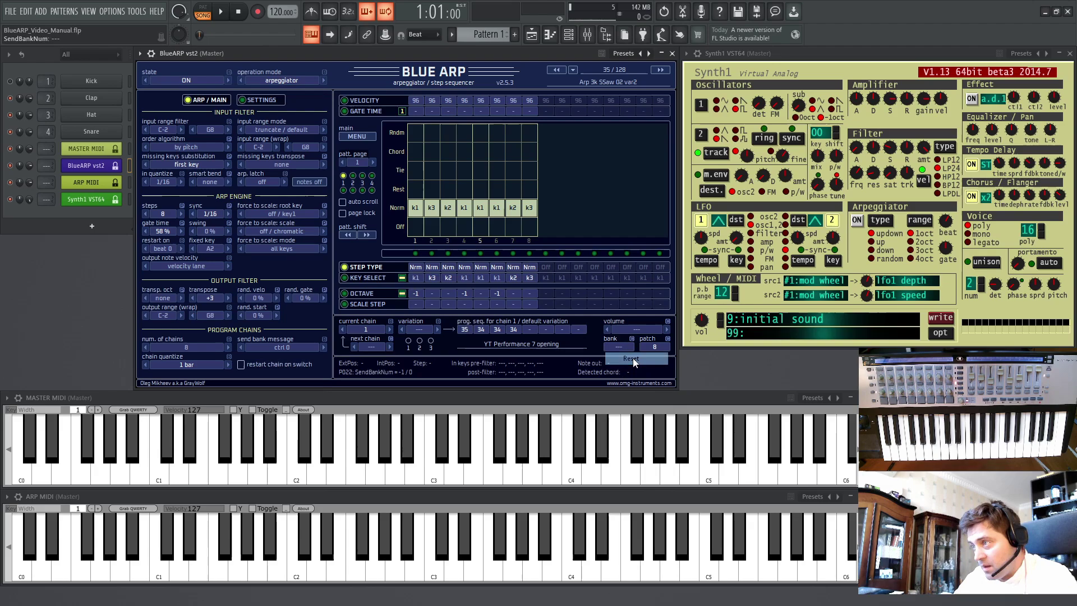
# - Set chain 1's patch to 14 and look through the available volume values without choosing one
pyautogui.scroll(2, 657, 347)
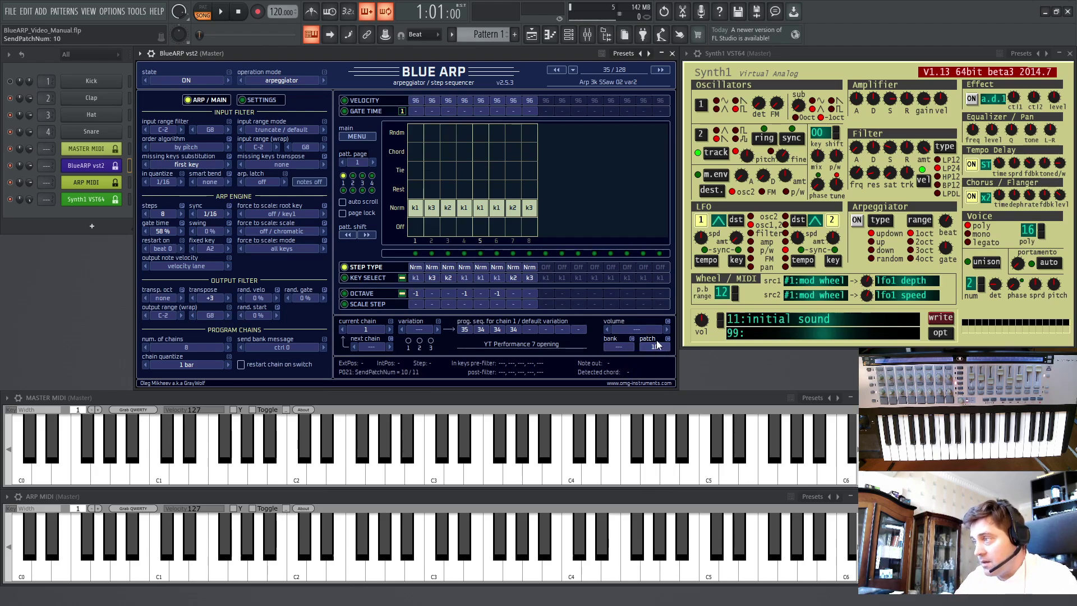
pyautogui.scroll(-3, 659, 345)
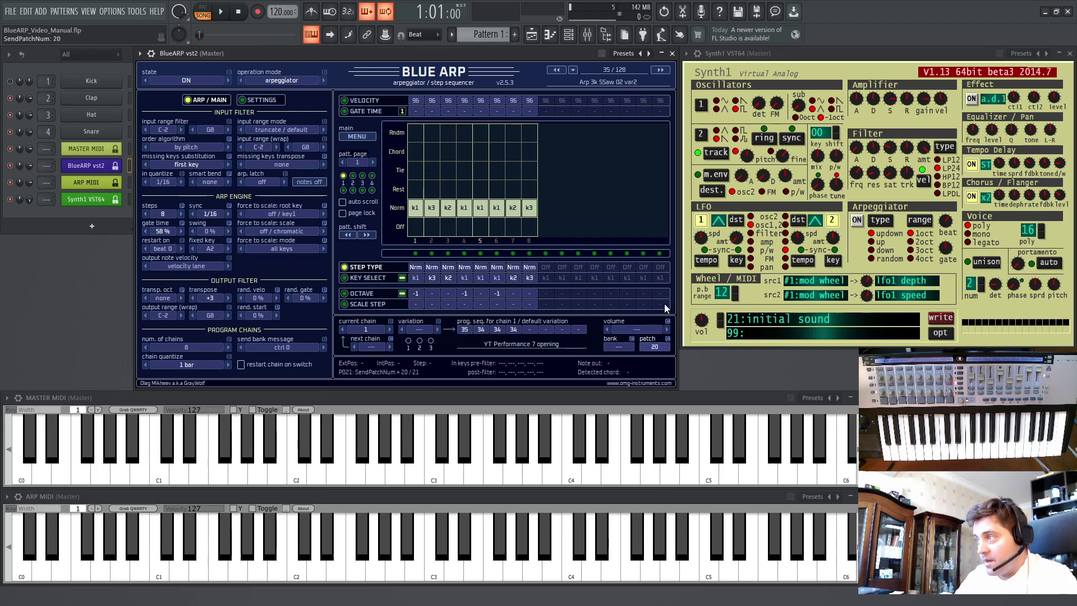
pyautogui.scroll(2, 667, 340)
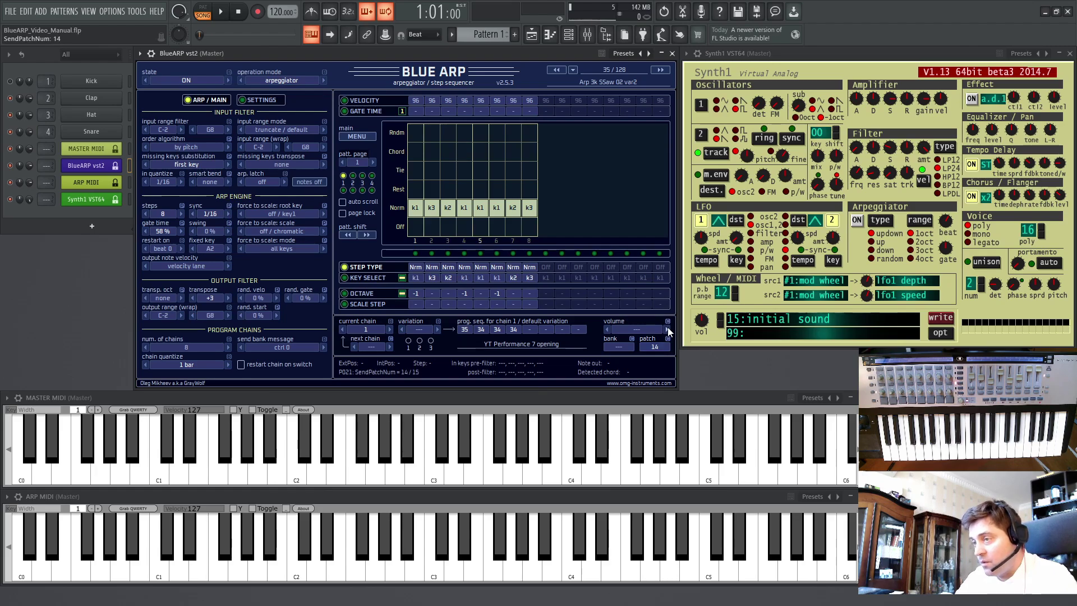
pyautogui.click(631, 330)
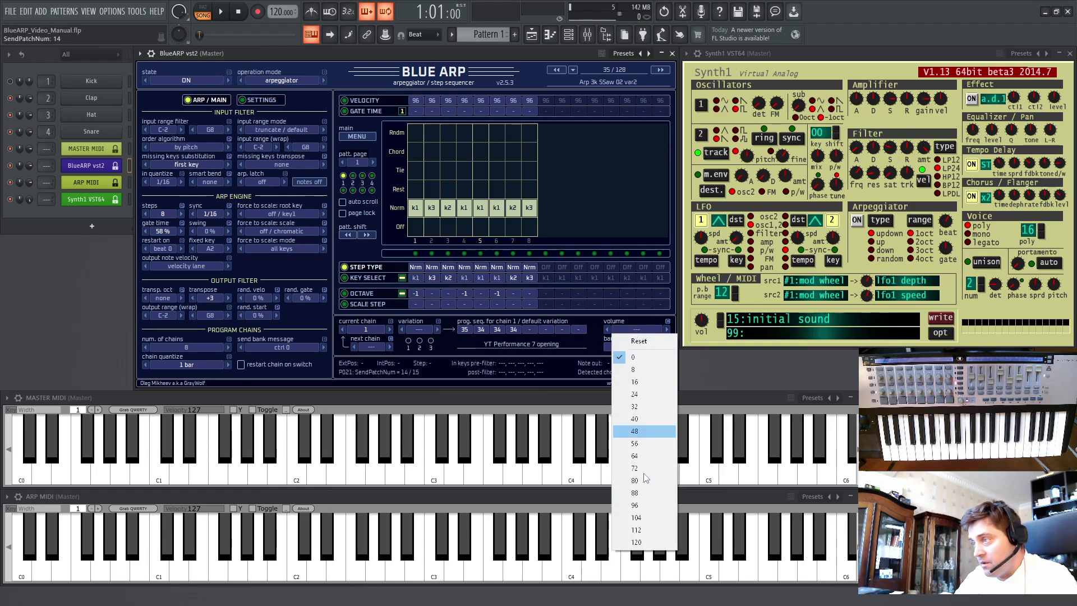
pyautogui.click(591, 334)
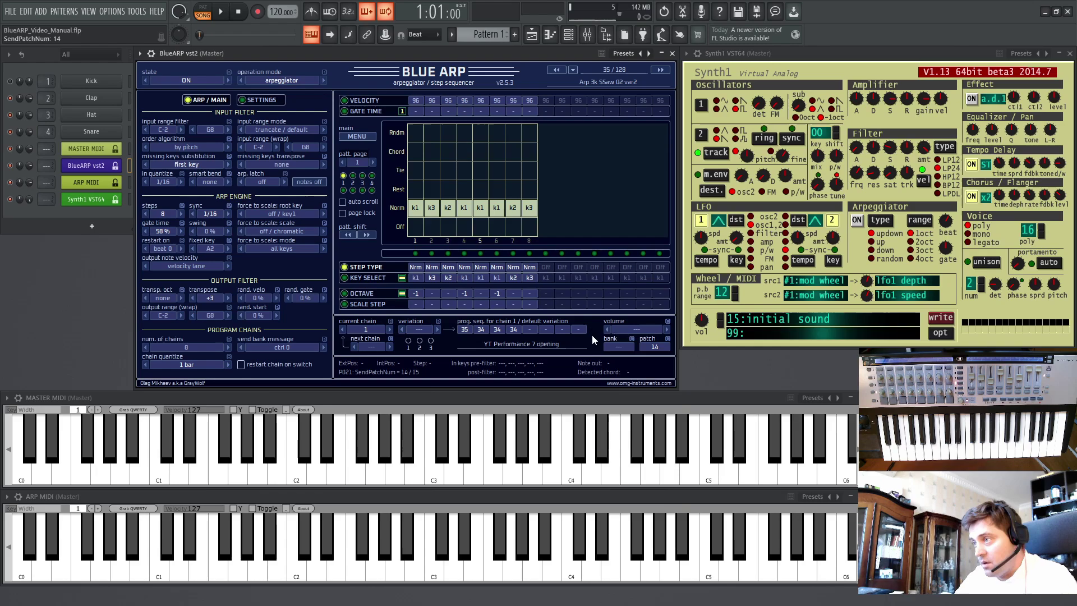
# - Switch from chain 1 to chain 3 to check its patch recall
pyautogui.click(652, 347)
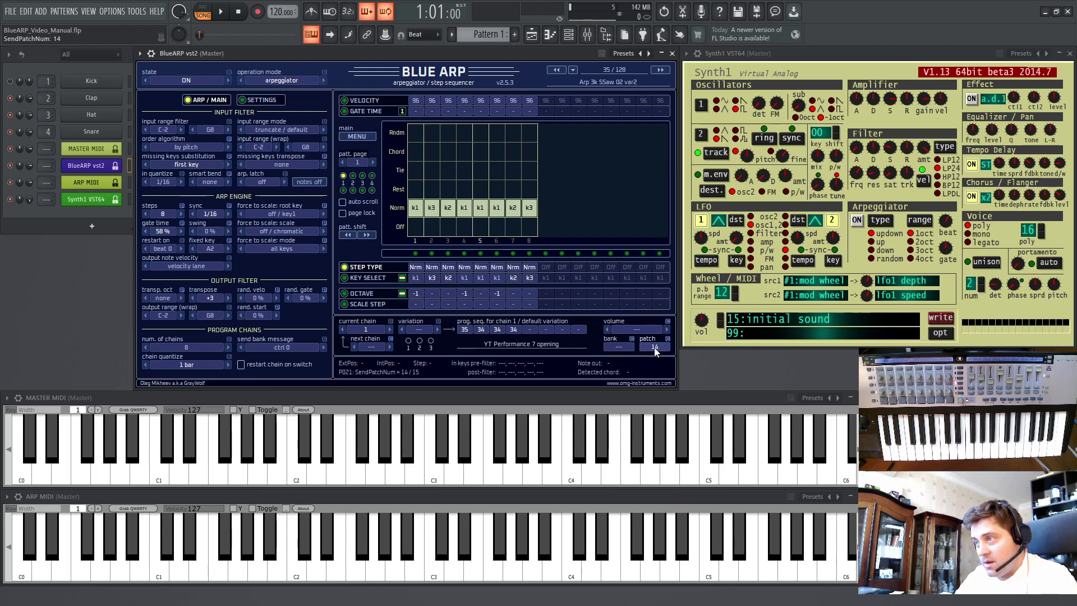
pyautogui.click(386, 330)
pyautogui.click(386, 330)
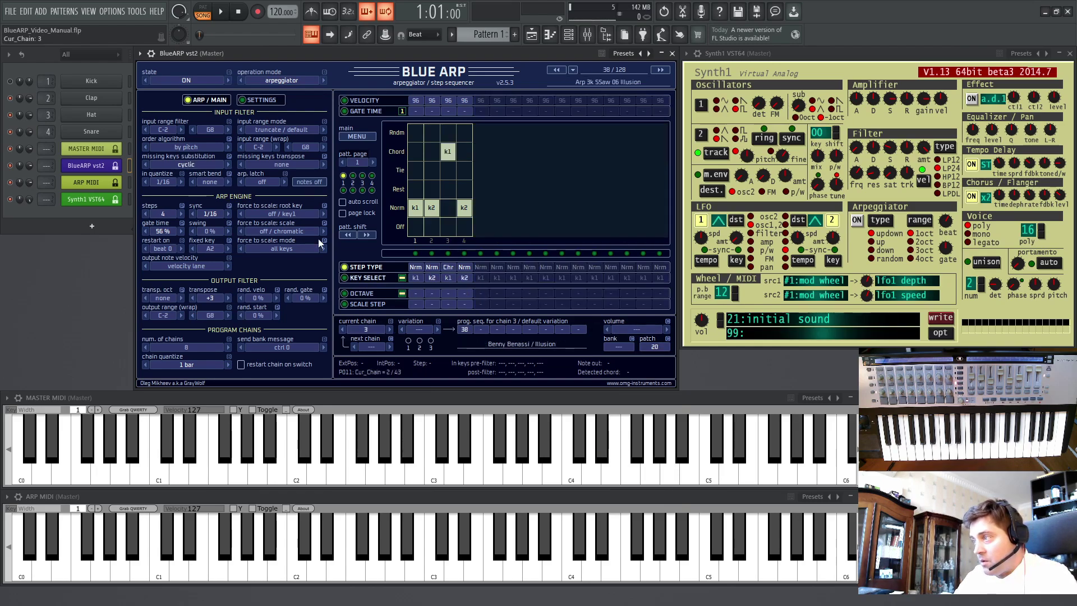
# - Reload the recent project BlueARP_Video_Manual.flp, discarding the unsaved changes
pyautogui.click(14, 11)
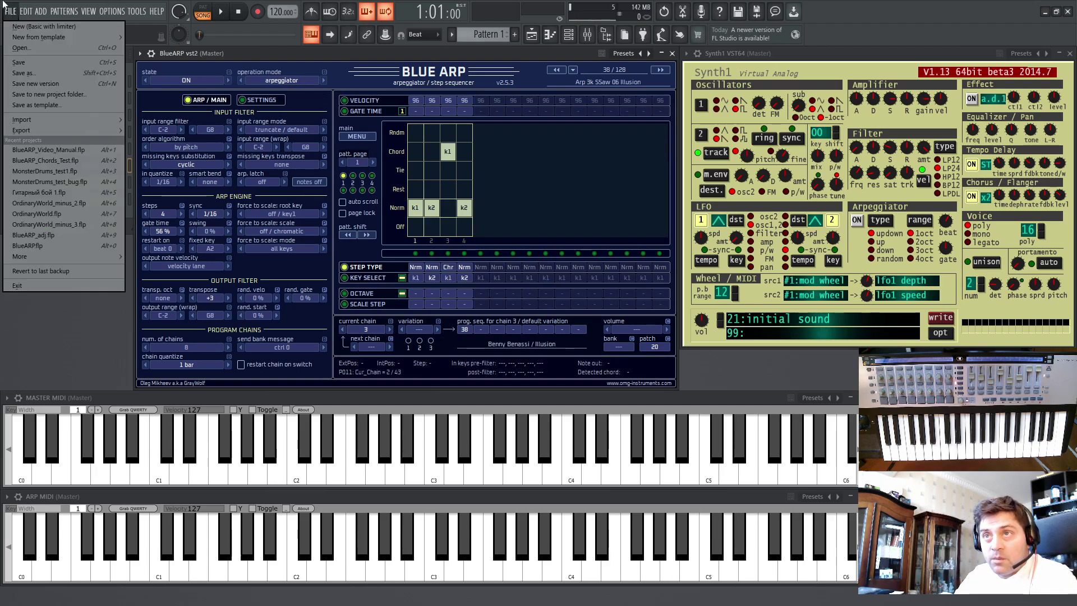
pyautogui.click(22, 152)
pyautogui.click(578, 384)
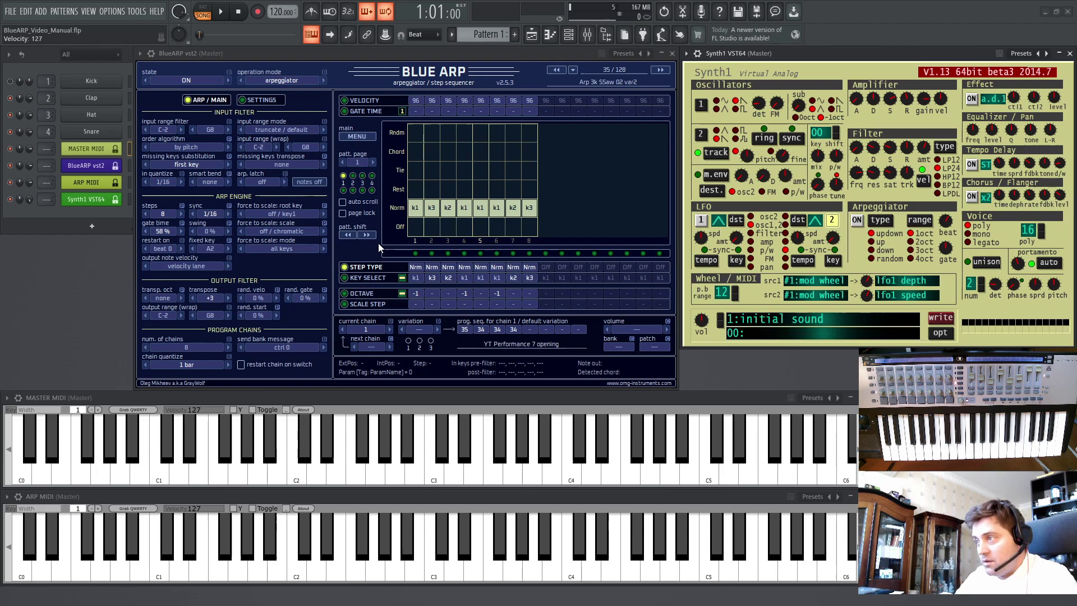
# - Select variation 1 of chain 1, view its condition settings, and return to its program sequence
pyautogui.click(437, 330)
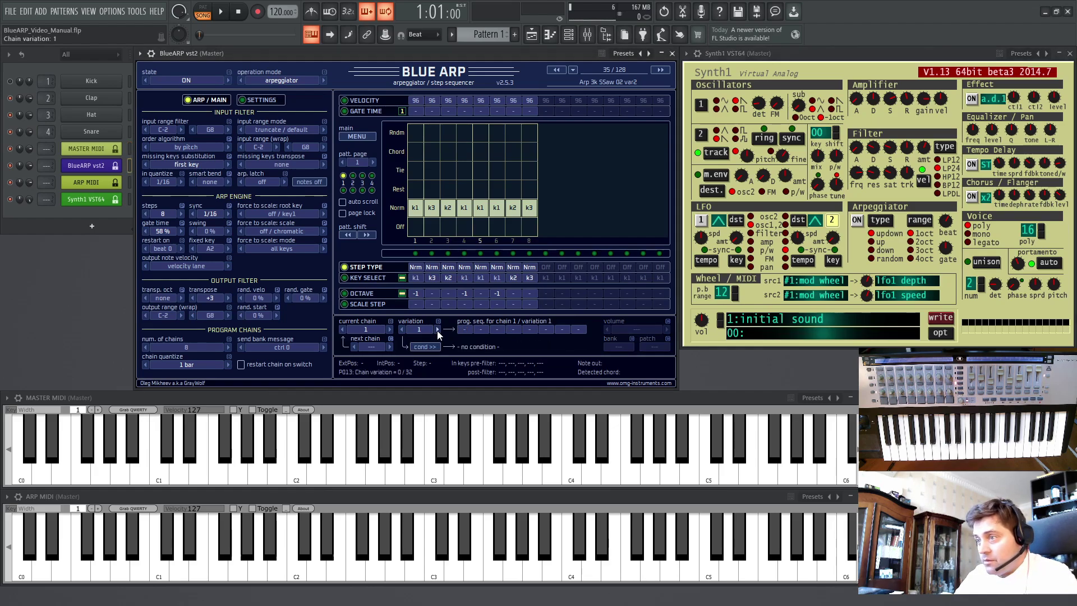
pyautogui.click(432, 348)
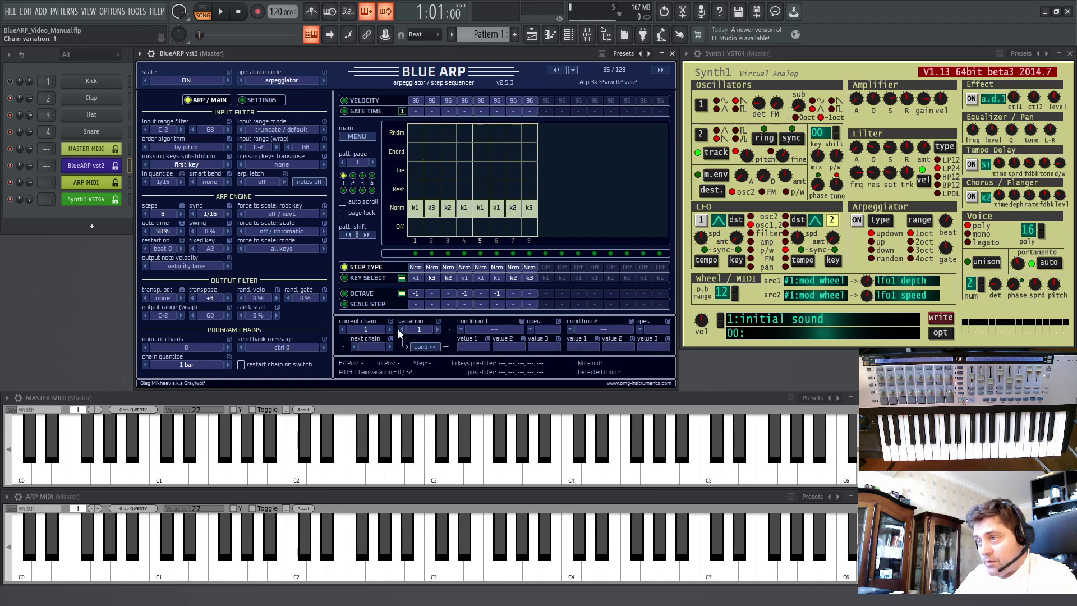
pyautogui.click(424, 347)
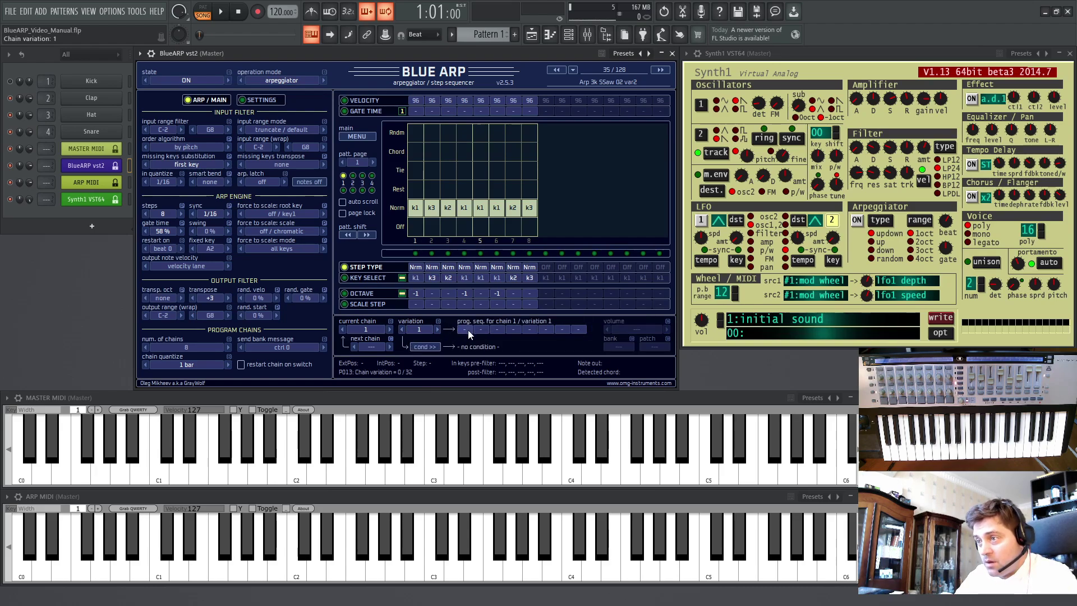
# - Set the first program step of chain 1's variation 1 to 36, compare it with the default variation, and return to variation 1
pyautogui.moveTo(467, 330); pyautogui.dragTo(488, 266)
pyautogui.moveTo(472, 330); pyautogui.dragTo(482, 276)
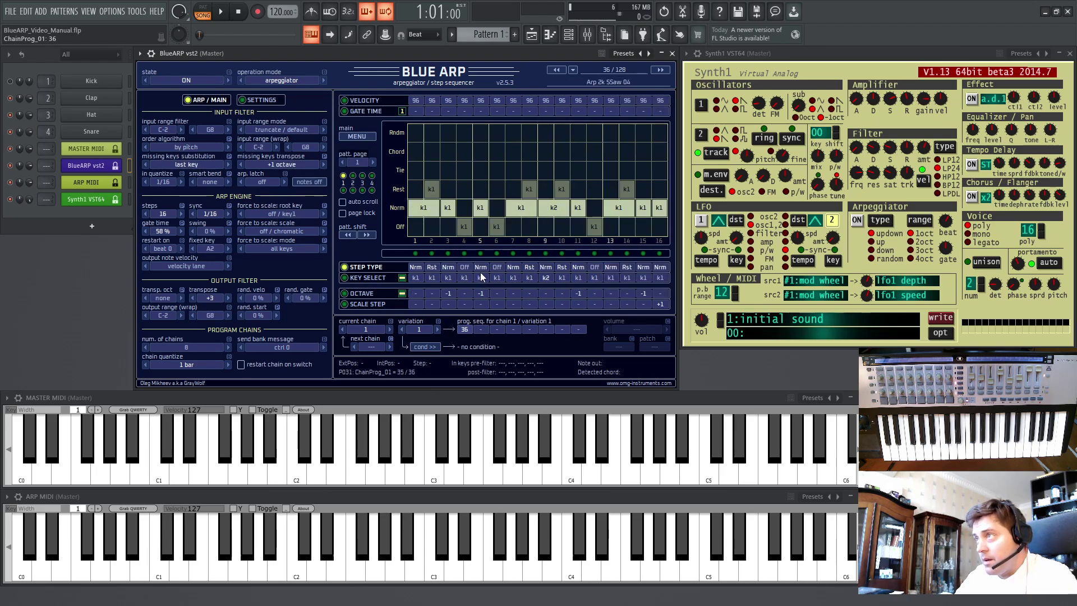
pyautogui.click(402, 330)
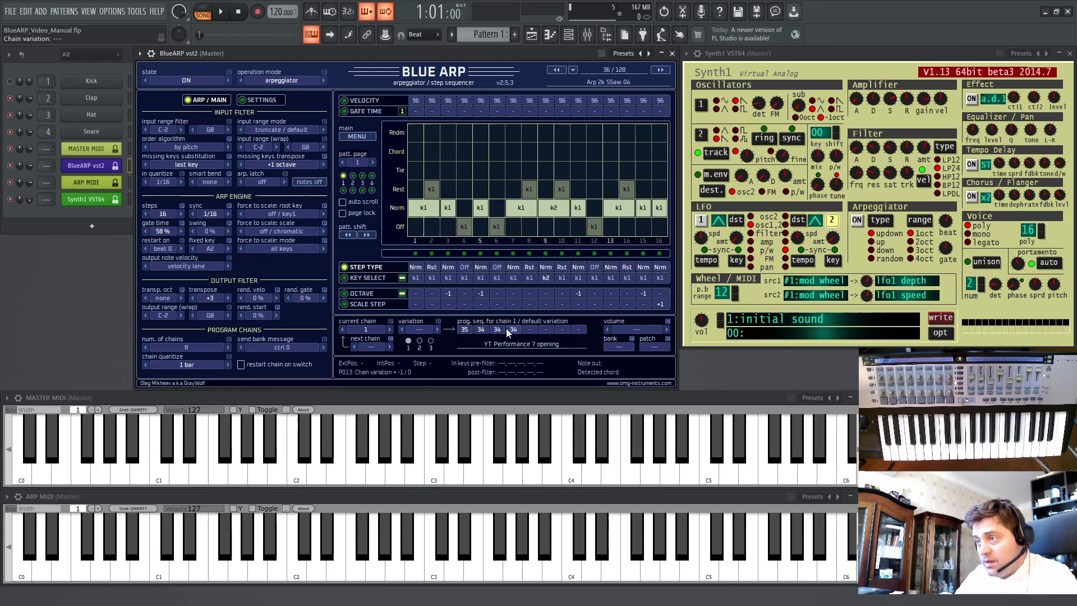
pyautogui.click(438, 331)
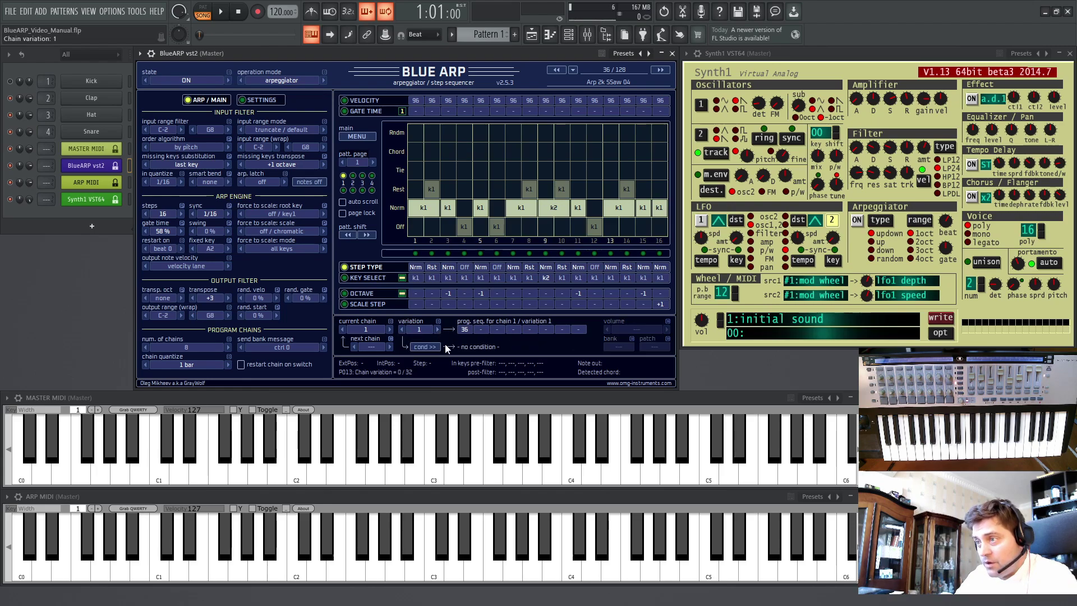
# - Set variation 1's first condition to root note equal to E, and return to chain 1's default variation
pyautogui.click(423, 348)
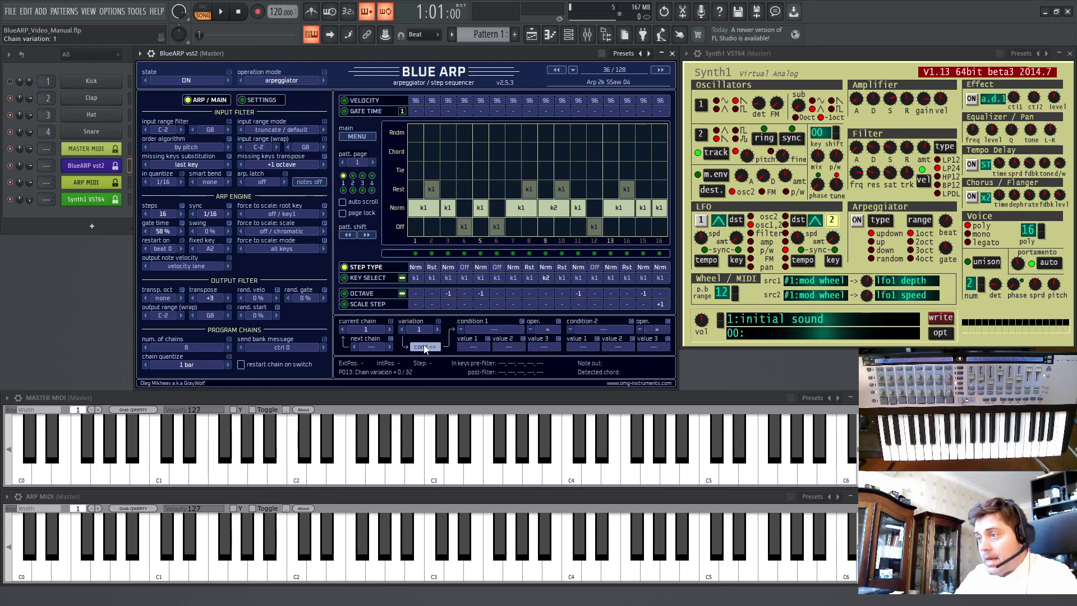
pyautogui.click(460, 331)
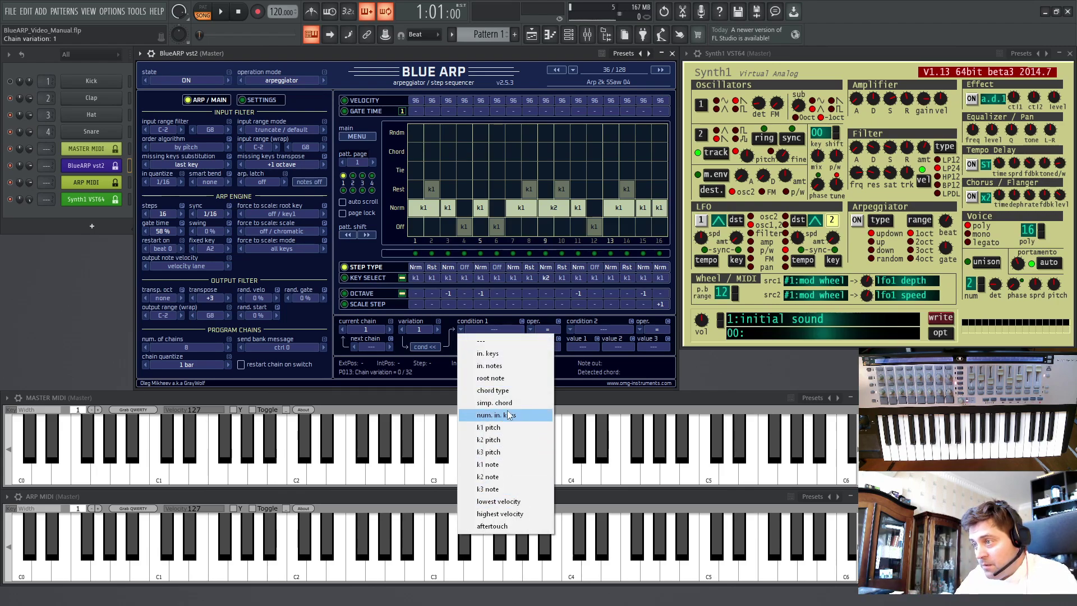
pyautogui.click(490, 377)
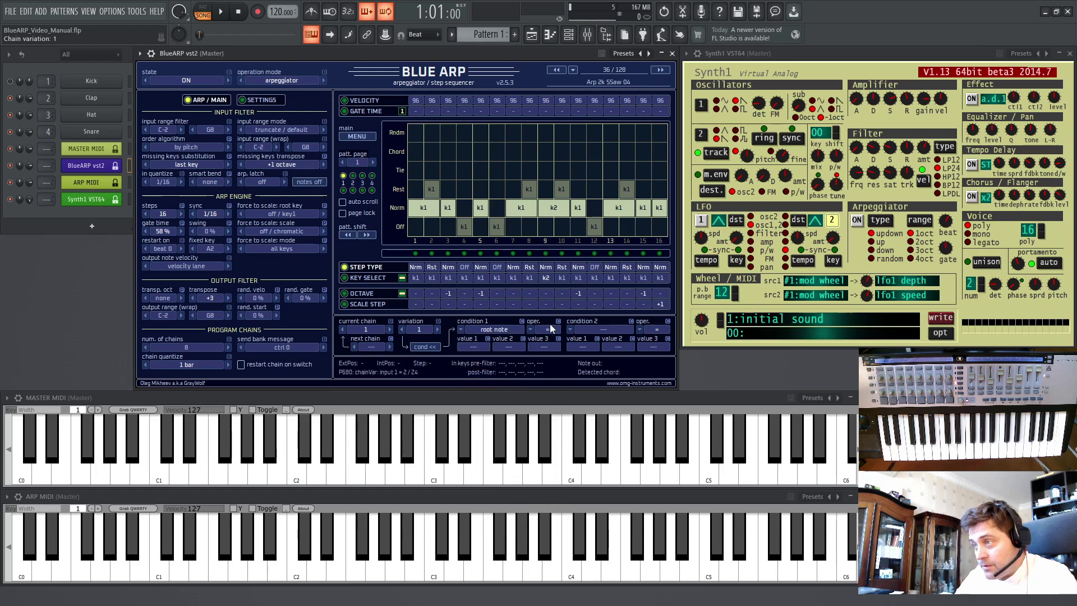
pyautogui.click(479, 346)
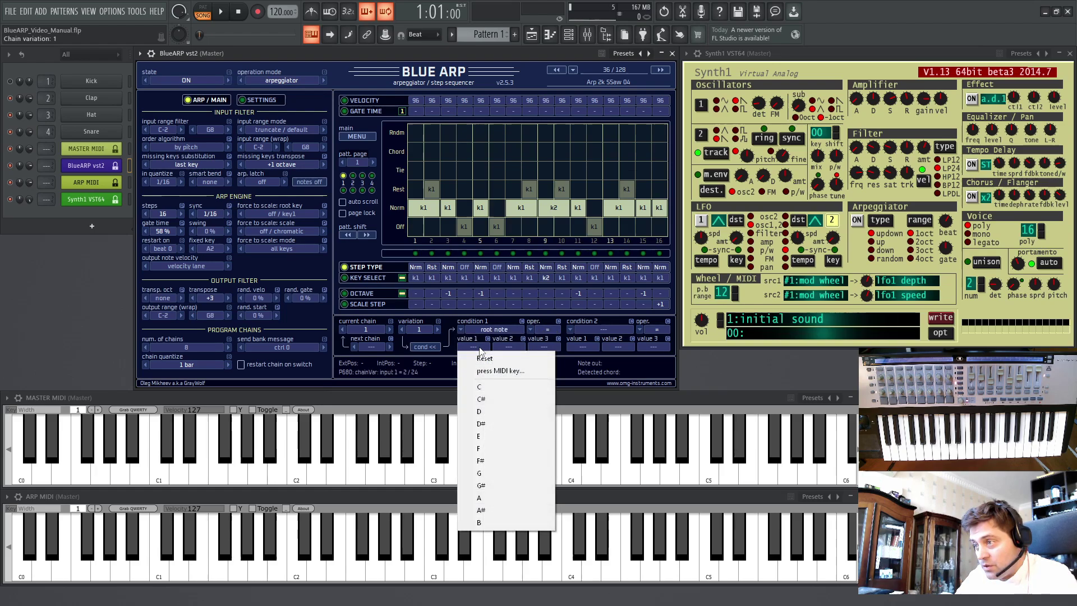
pyautogui.click(493, 438)
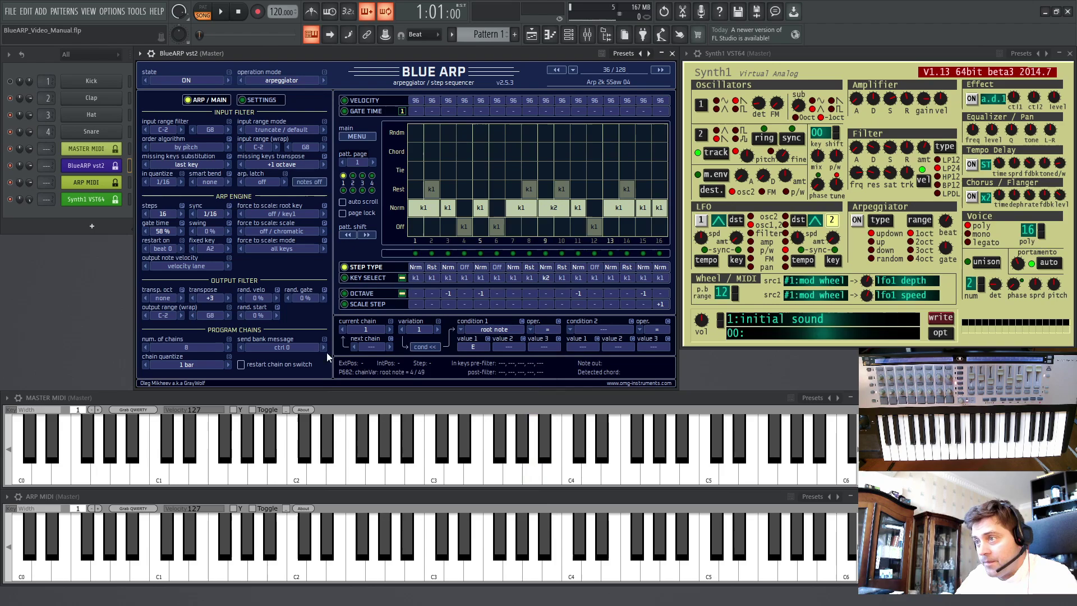
pyautogui.click(419, 346)
pyautogui.click(402, 331)
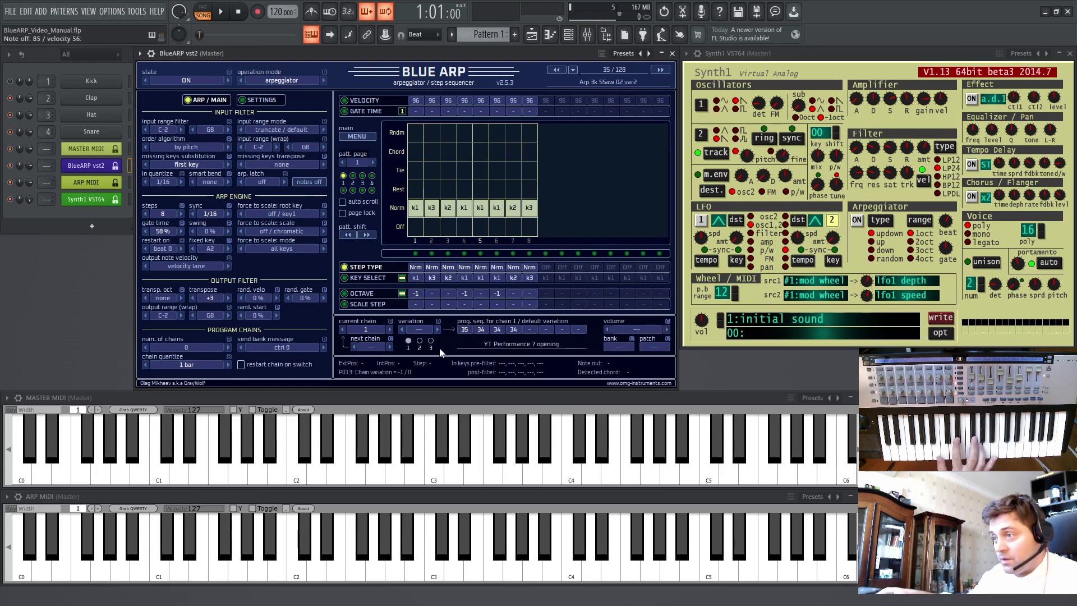
# - Change variation 1's first condition to simp. chord equal to E m, and return to the default variation
pyautogui.click(439, 329)
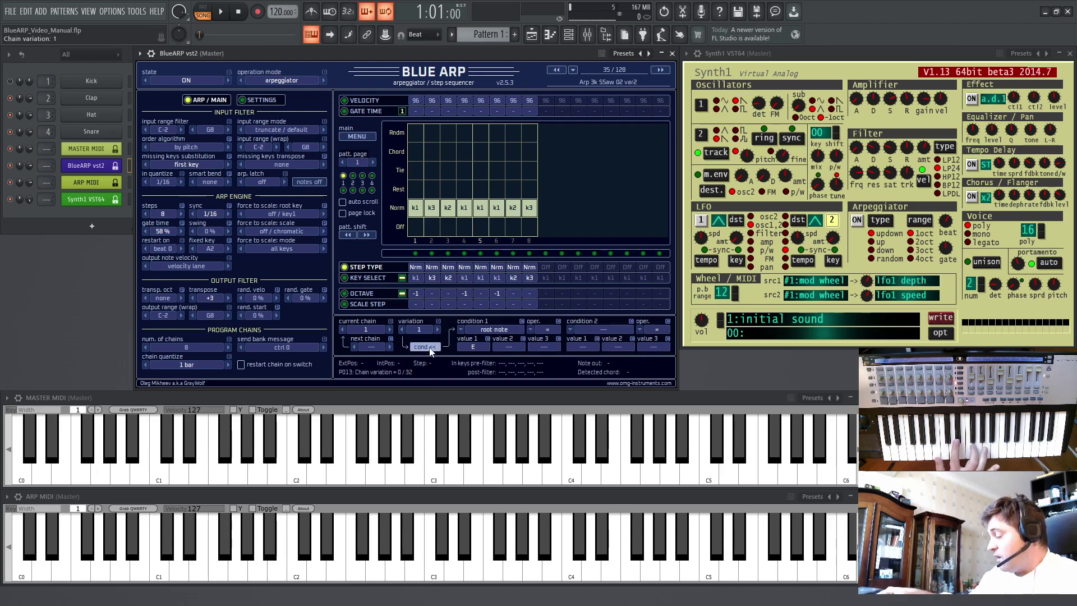
pyautogui.click(461, 331)
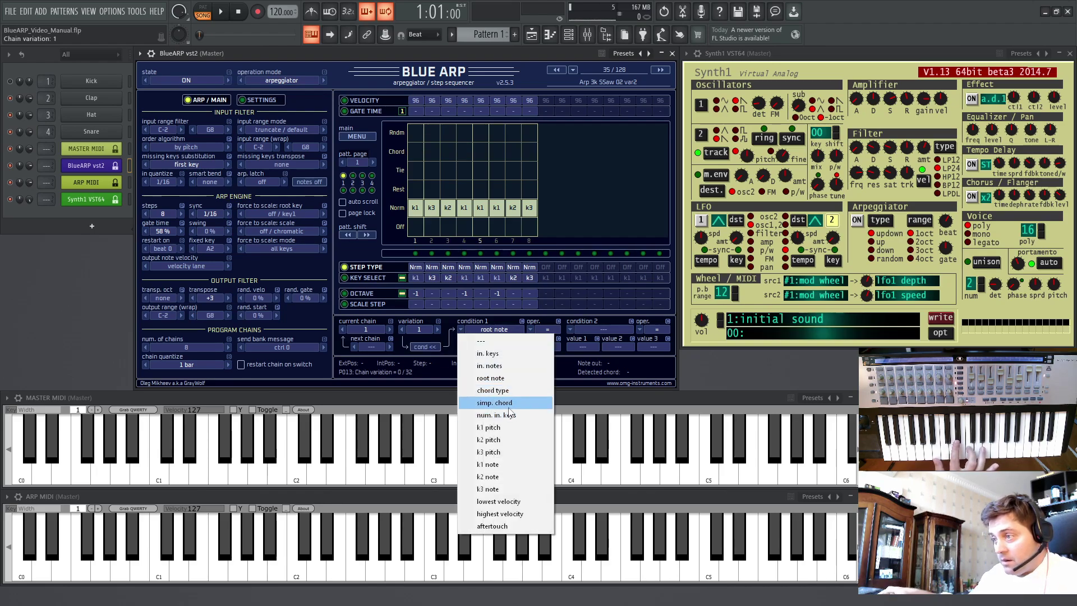
pyautogui.click(504, 403)
pyautogui.click(472, 347)
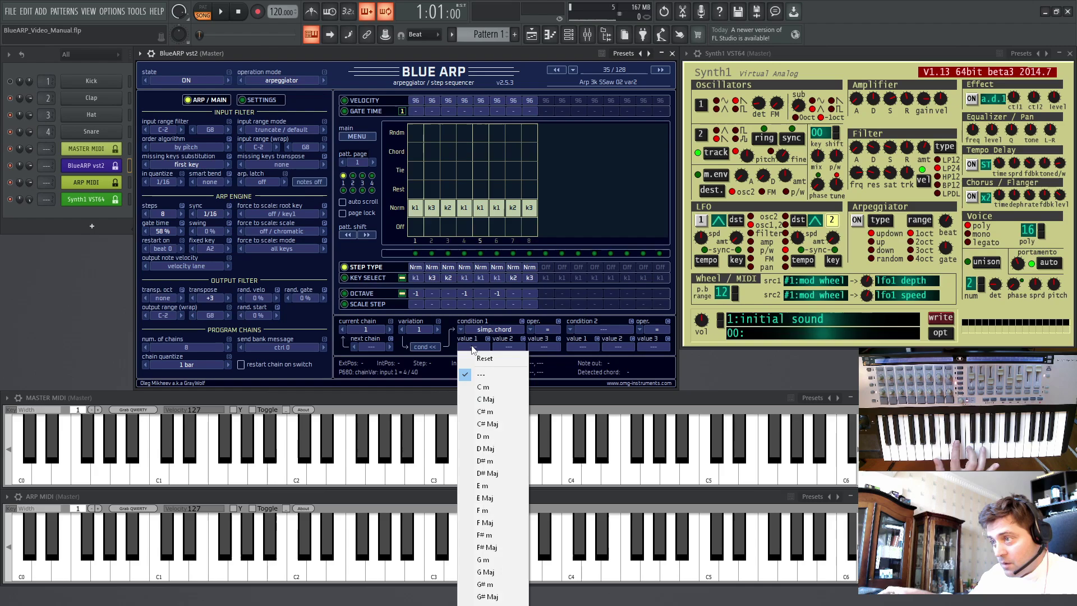
pyautogui.click(485, 485)
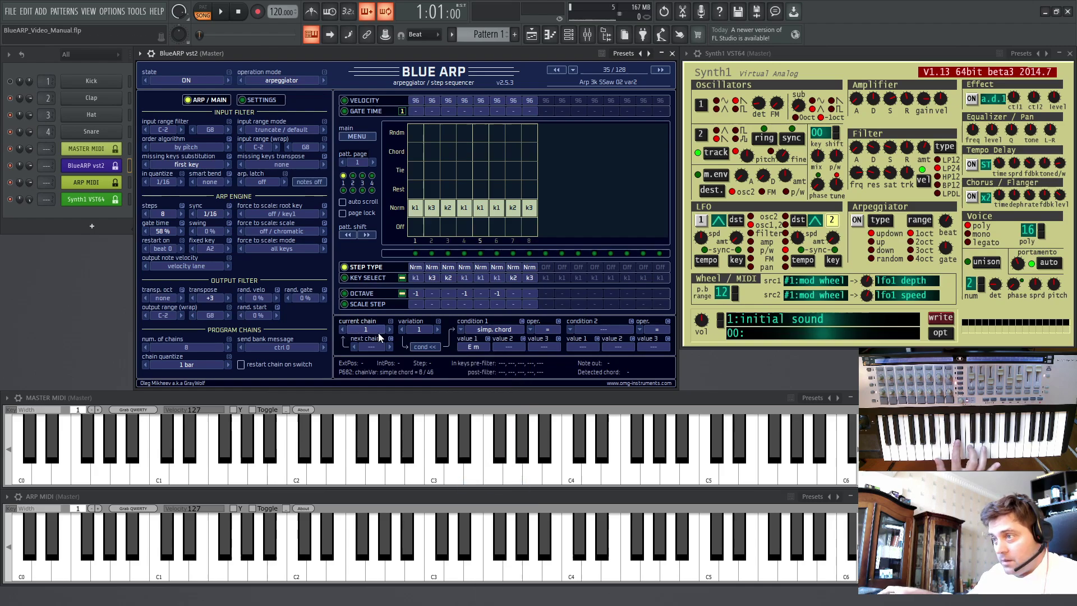
pyautogui.click(426, 348)
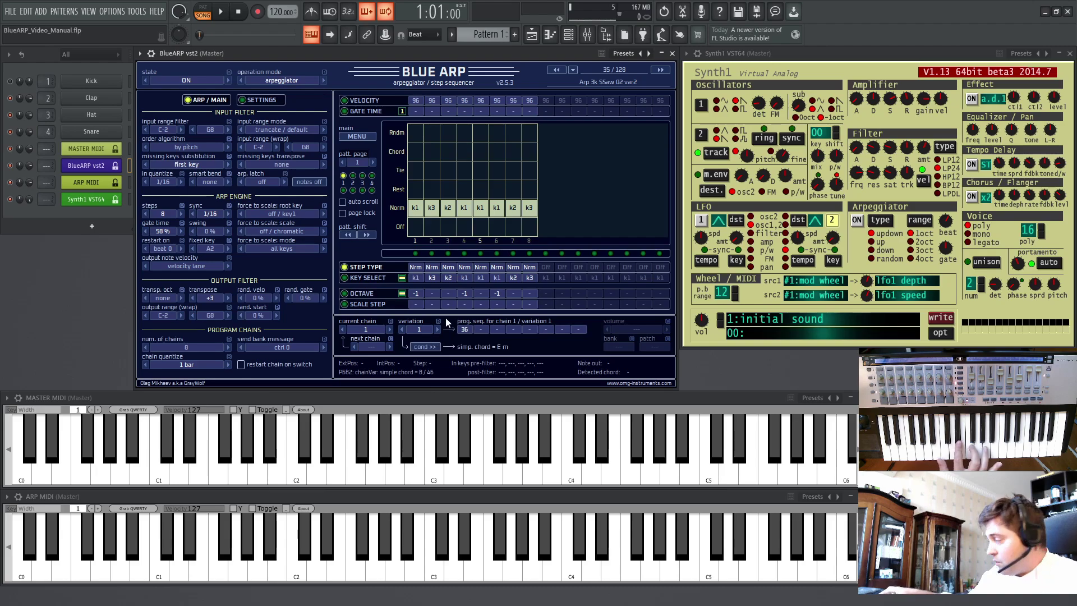
pyautogui.click(400, 329)
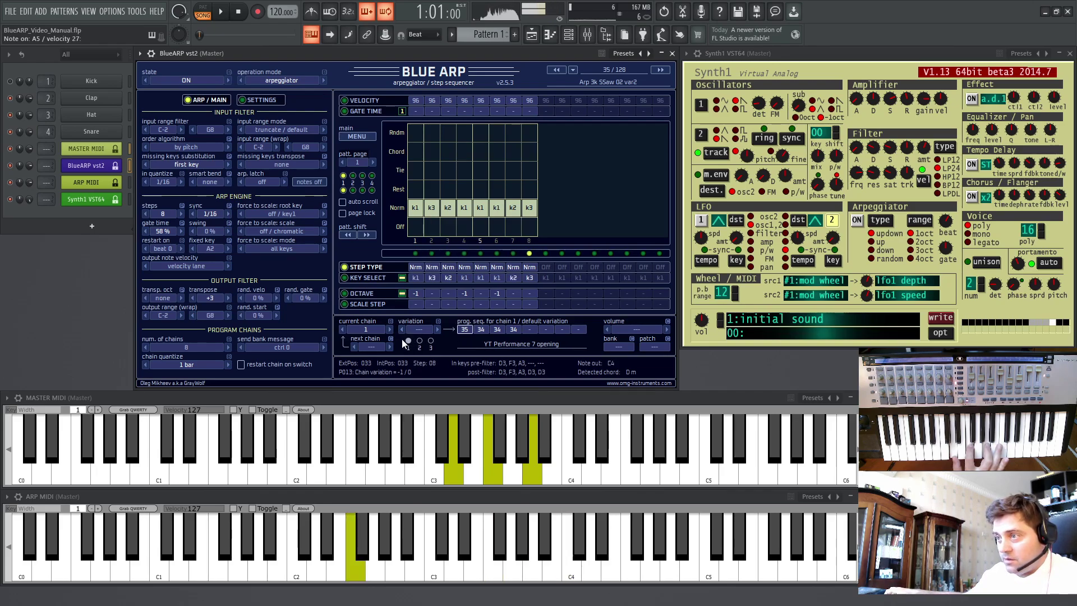
# - Change variation 1's first condition to highest velocity greater or equal to 104, and return to the default variation
pyautogui.click(438, 330)
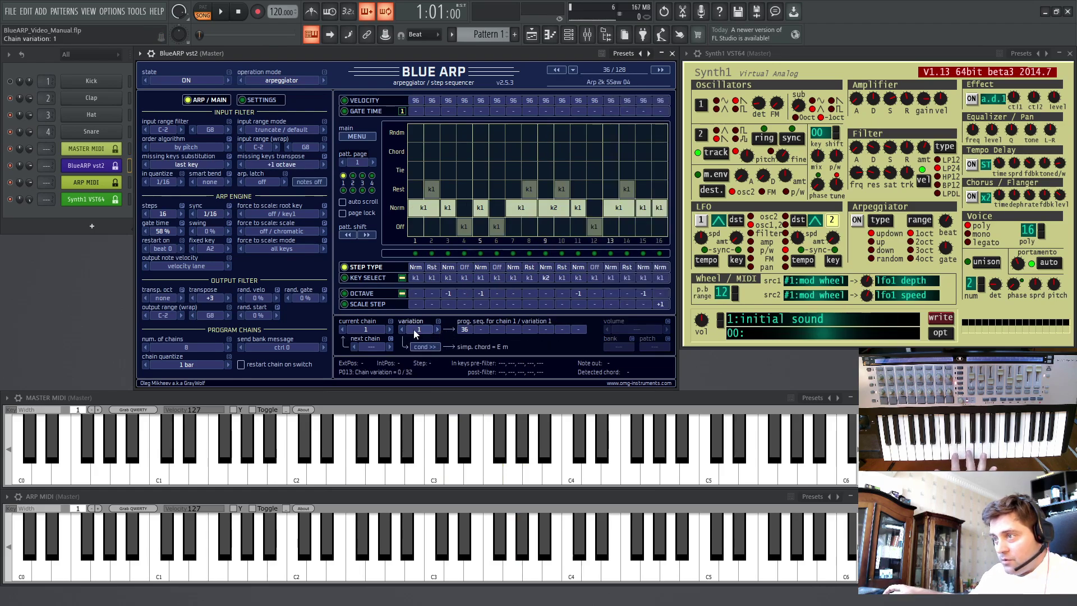
pyautogui.click(461, 331)
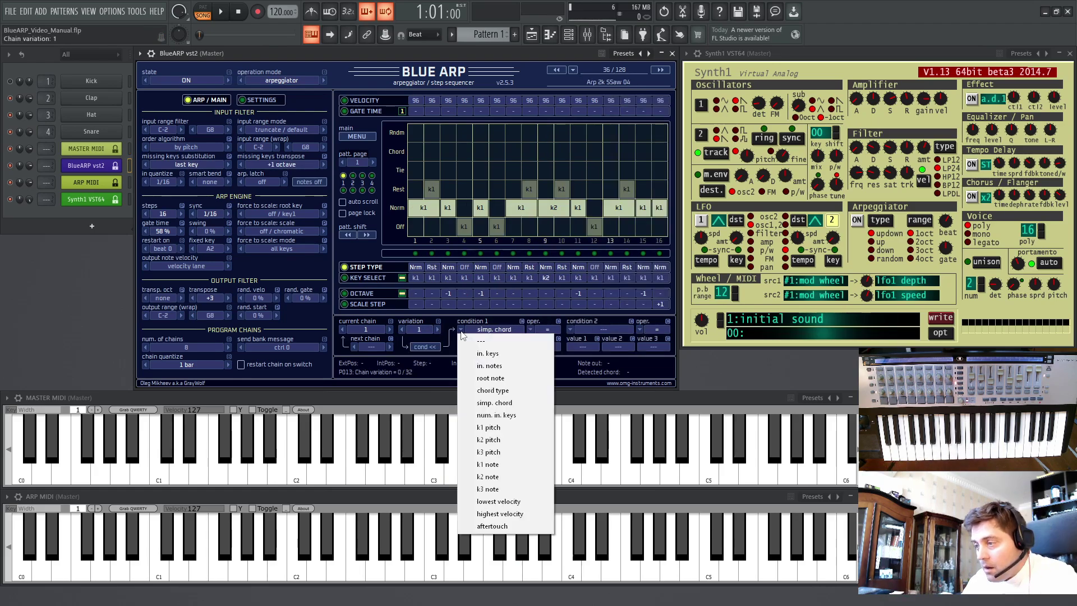
pyautogui.click(490, 514)
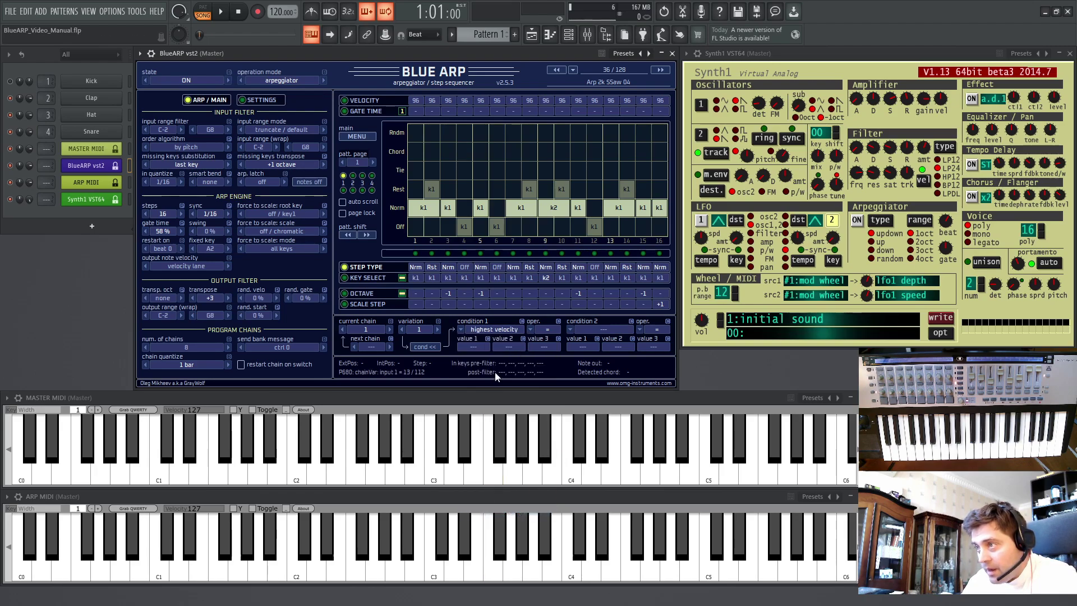
pyautogui.click(531, 330)
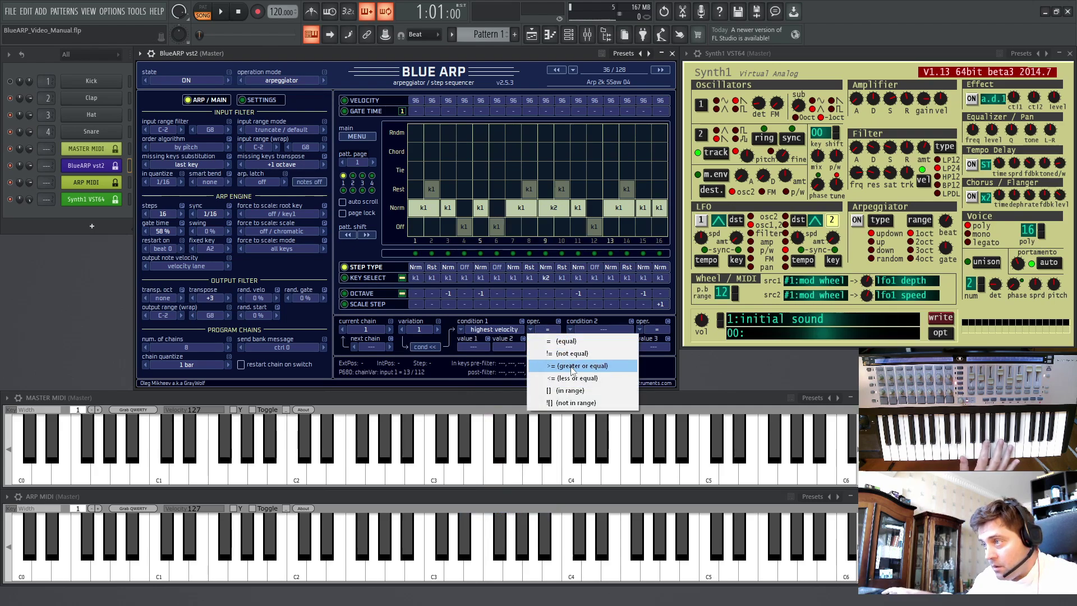
pyautogui.click(572, 365)
pyautogui.click(537, 345)
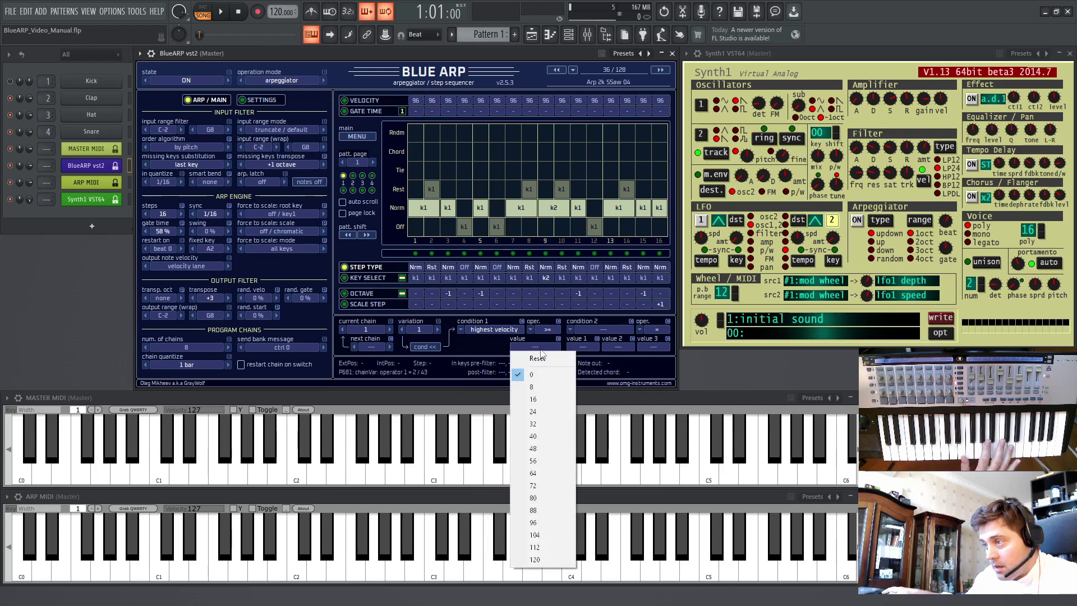
pyautogui.click(557, 538)
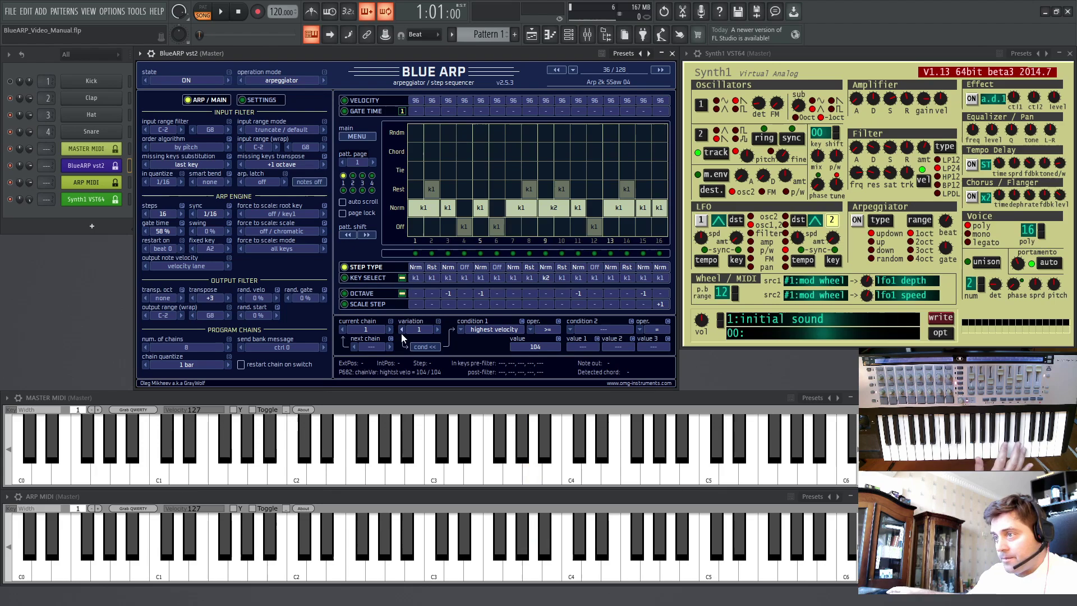
pyautogui.click(424, 347)
pyautogui.scroll(-2, 414, 331)
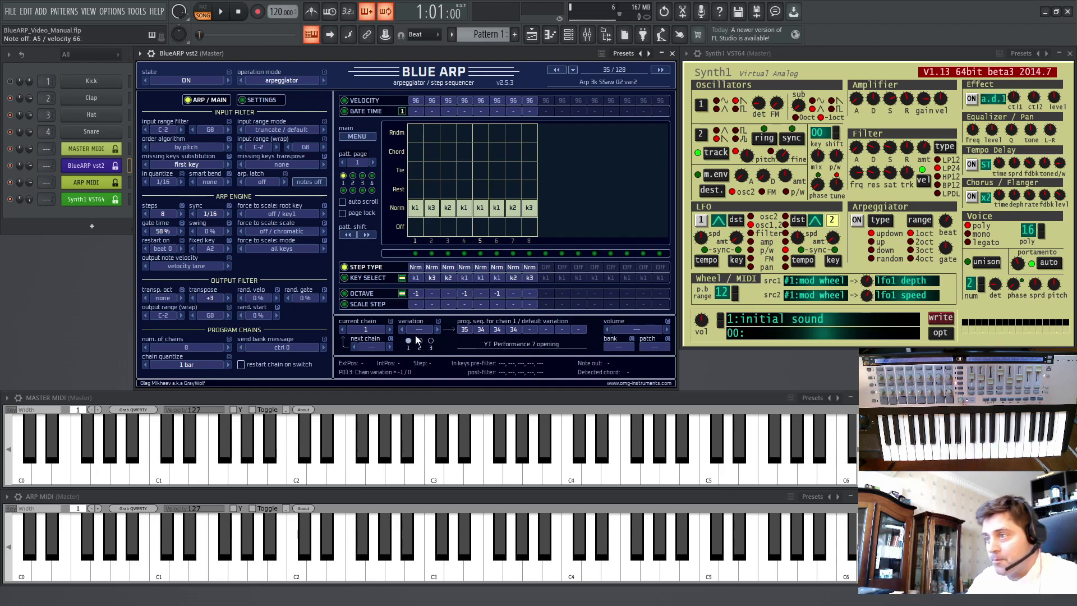
# - Reset variation 1's first condition and its operator, and set the first program step to no program
pyautogui.click(437, 329)
pyautogui.click(430, 345)
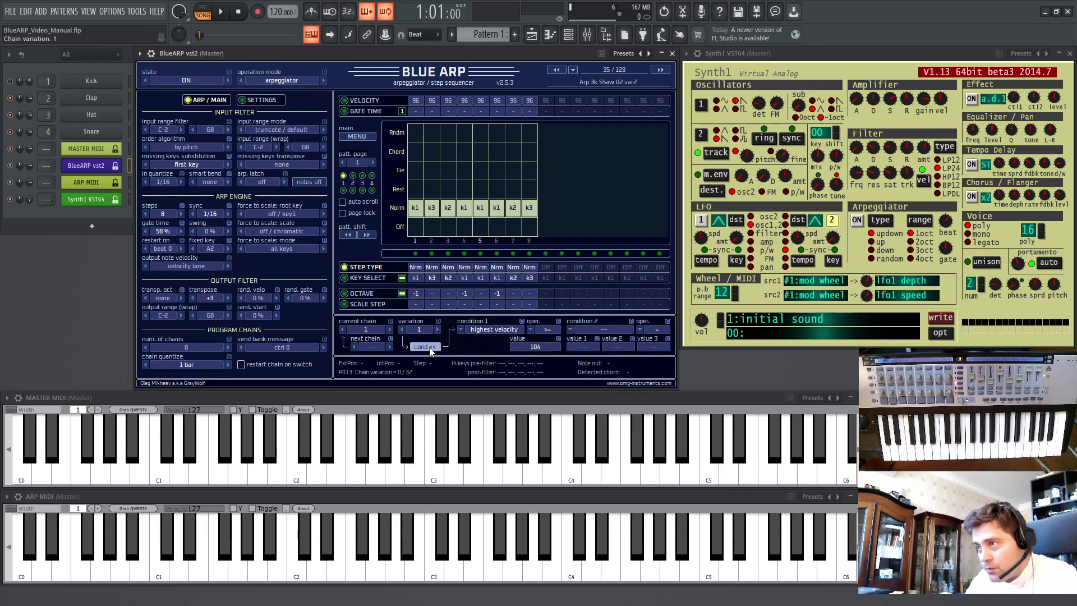
pyautogui.click(470, 328)
pyautogui.click(493, 340)
pyautogui.click(540, 328)
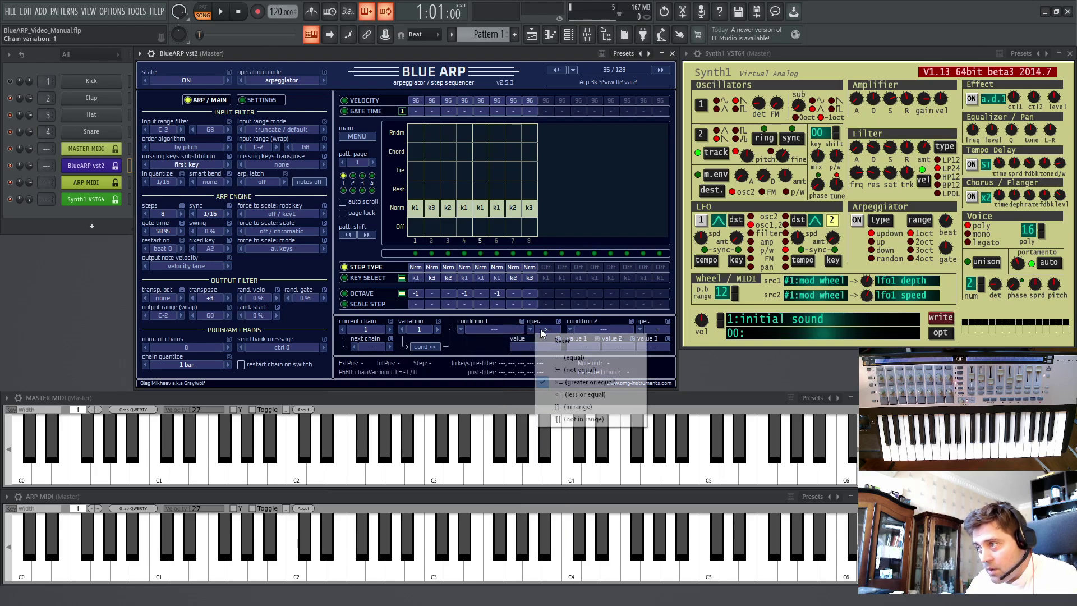
pyautogui.click(552, 340)
pyautogui.click(411, 347)
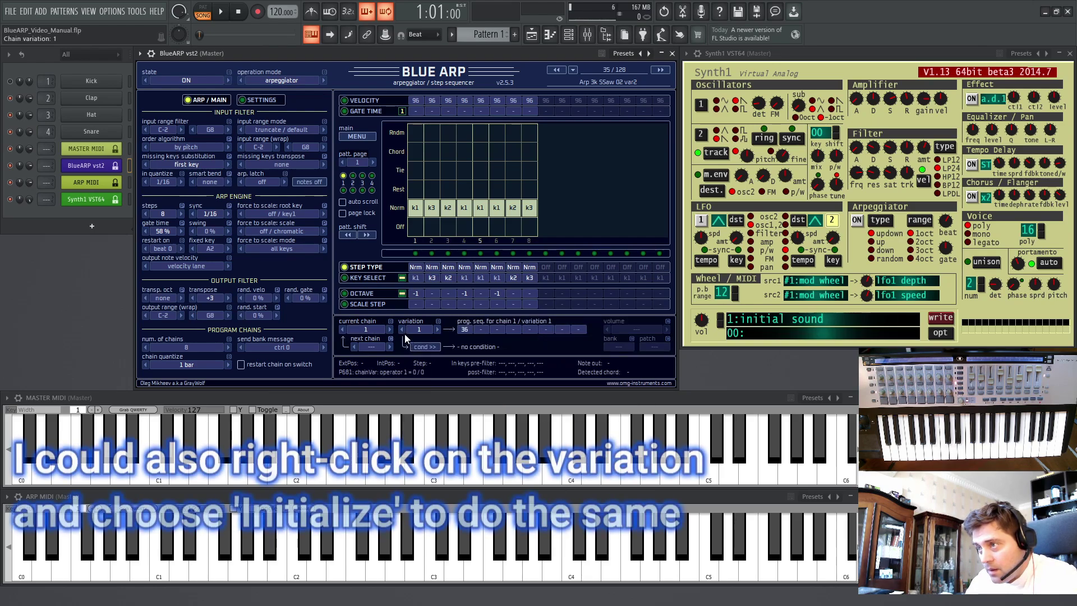
pyautogui.rightClick(465, 315)
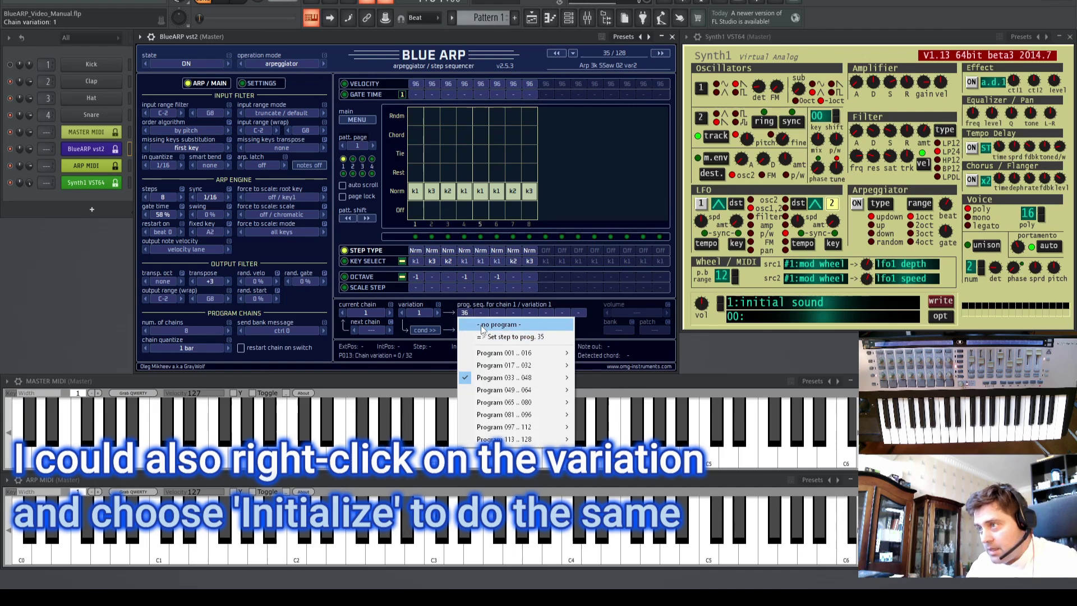
pyautogui.click(482, 325)
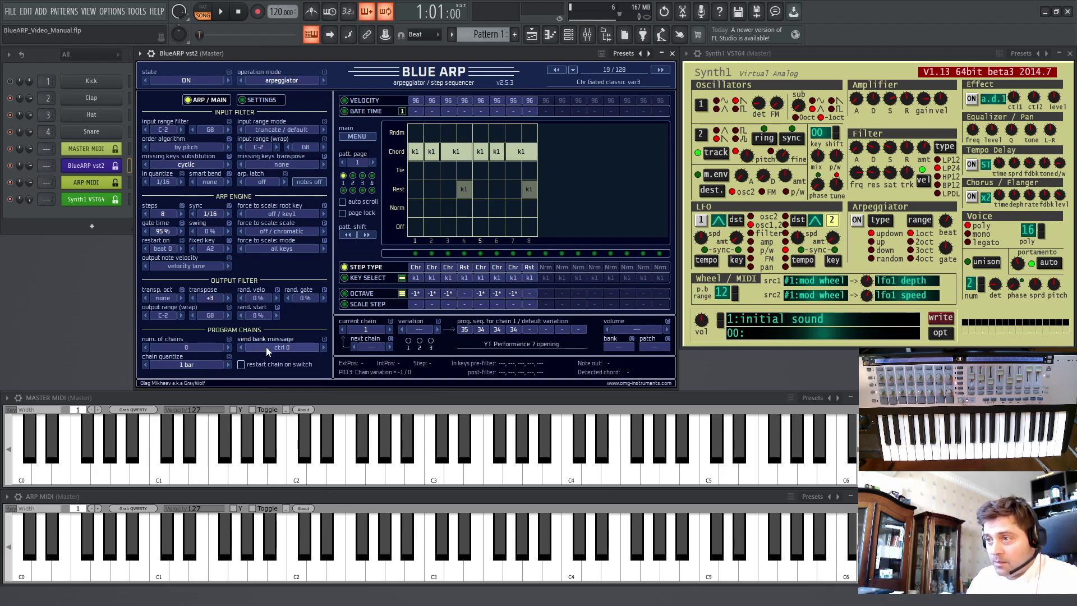
# - Look through the send bank message options without choosing one, and enable restart chain on switch
pyautogui.click(290, 347)
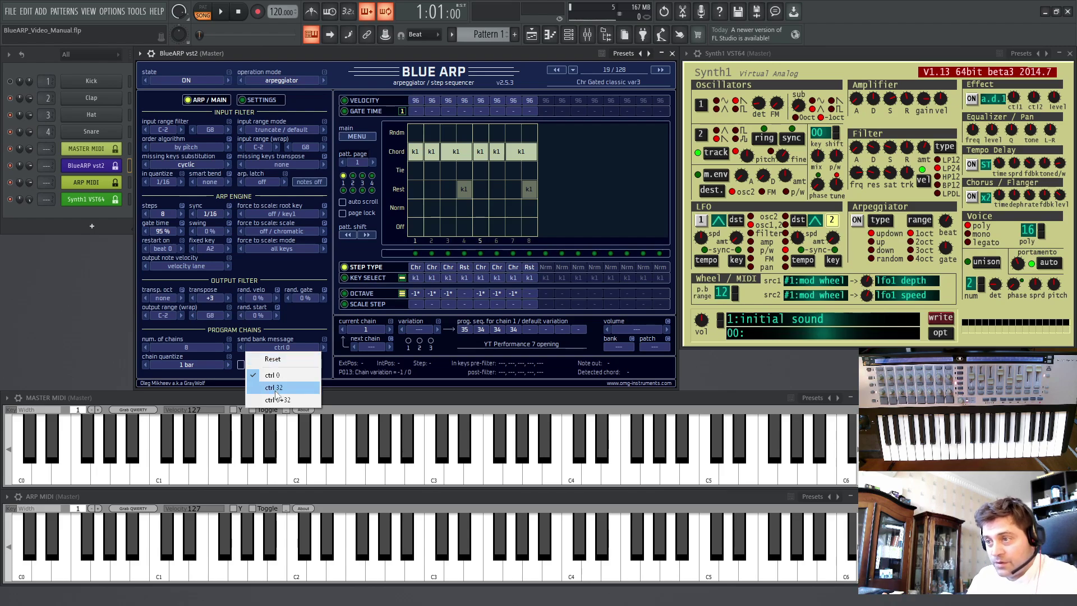
pyautogui.click(297, 329)
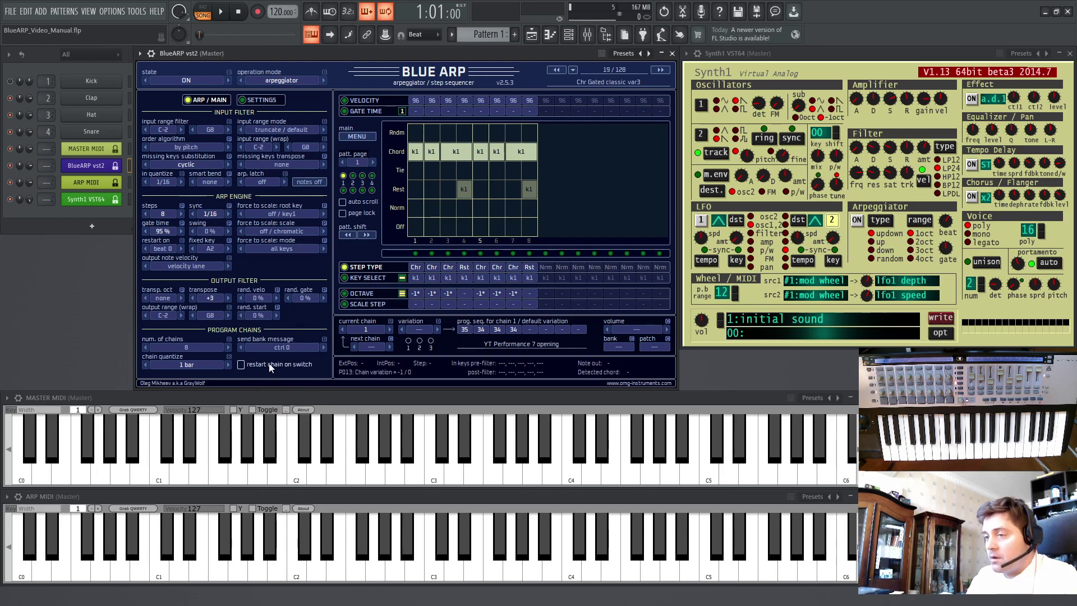
pyautogui.click(241, 364)
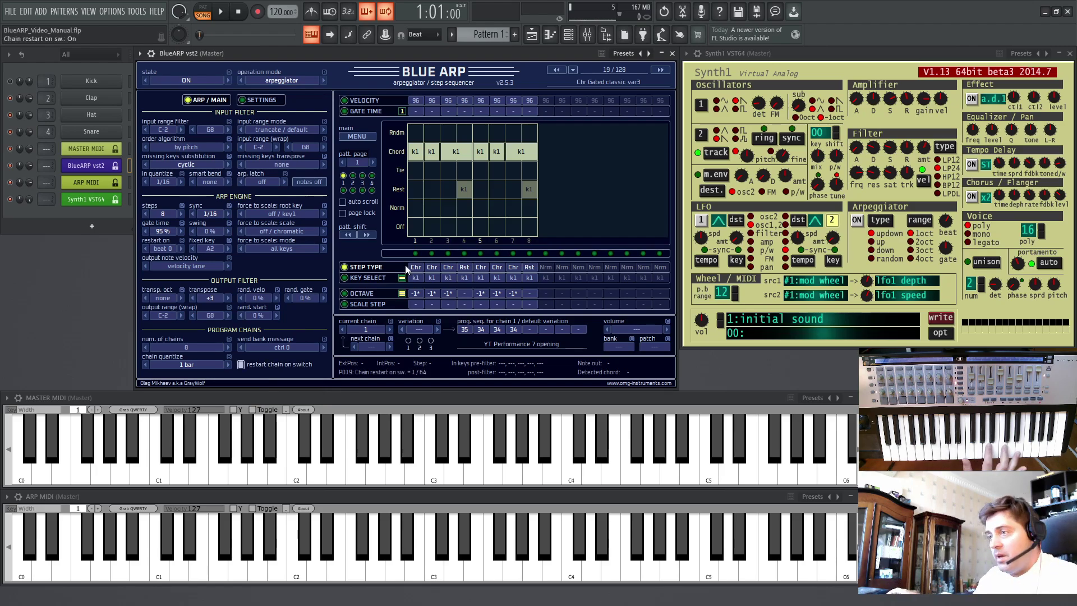
# - Start playback and switch back and forth between chains 1 and 2, ending on chain 2
pyautogui.press('space')
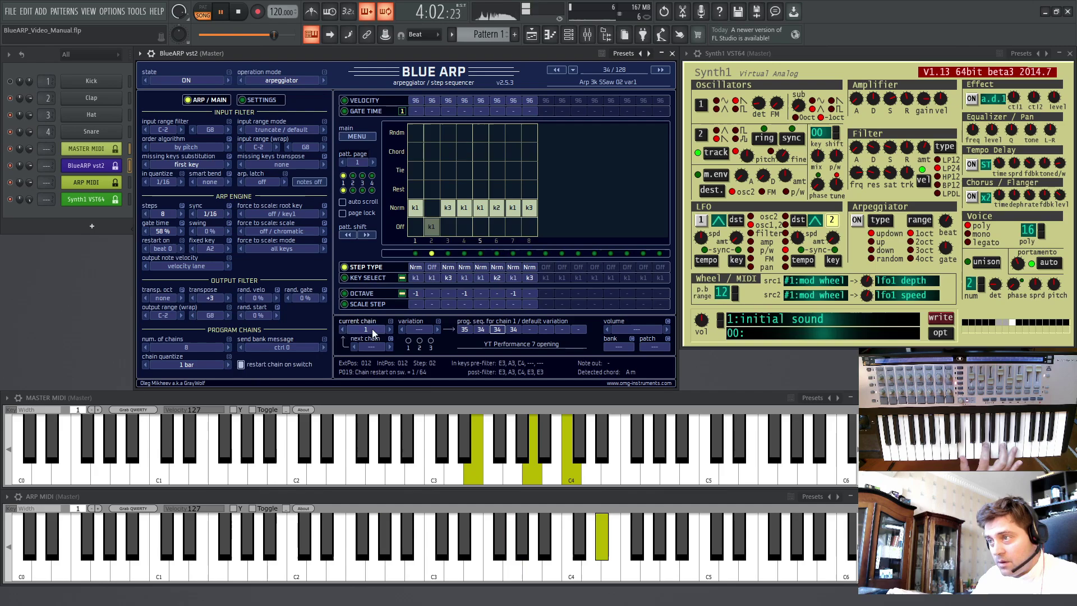
pyautogui.click(392, 329)
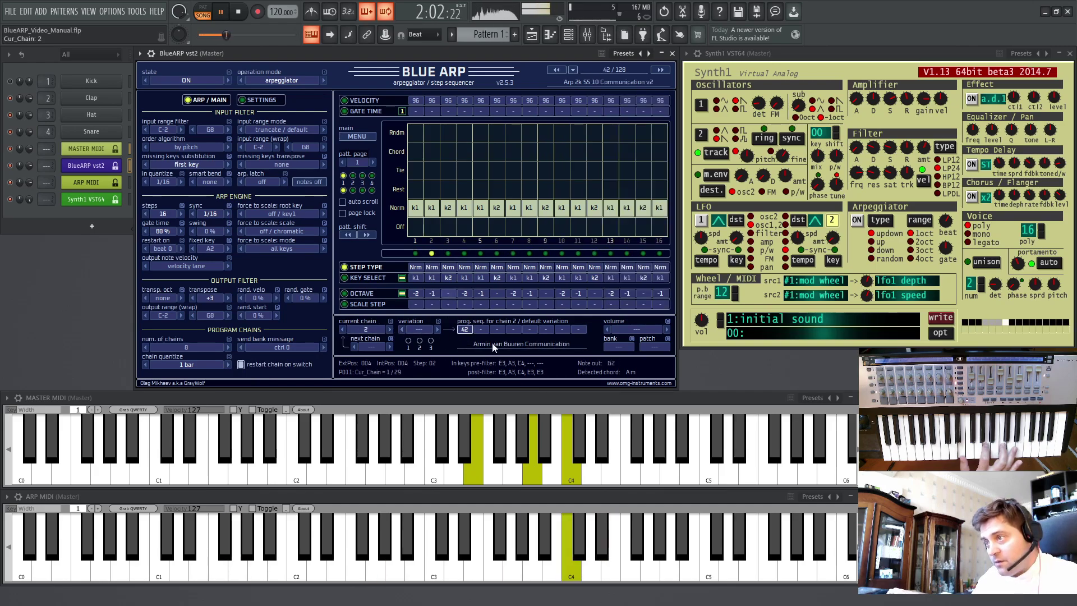
pyautogui.click(341, 329)
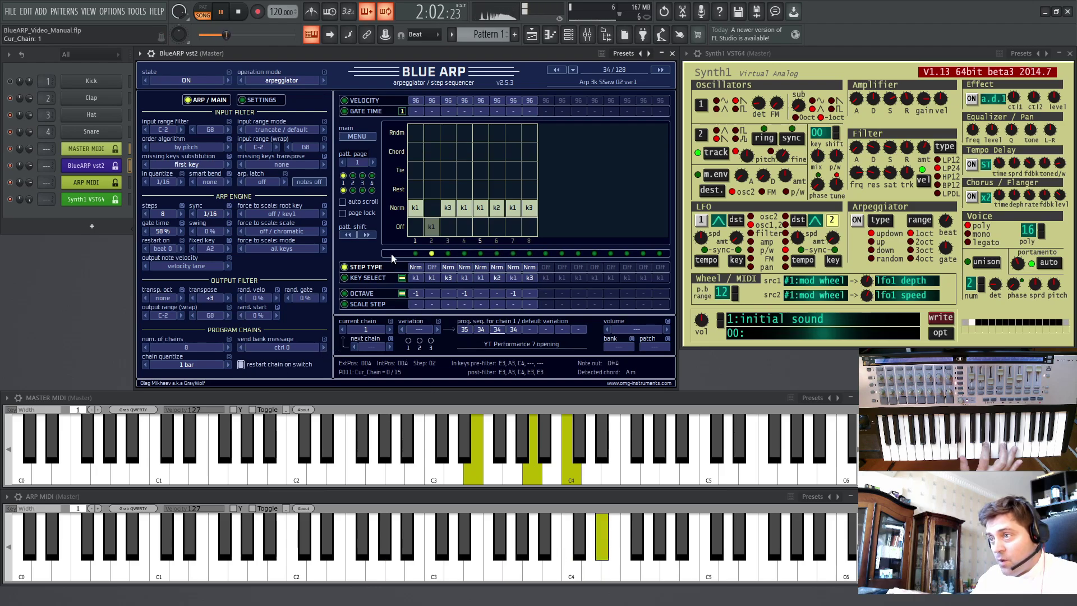
pyautogui.click(366, 331)
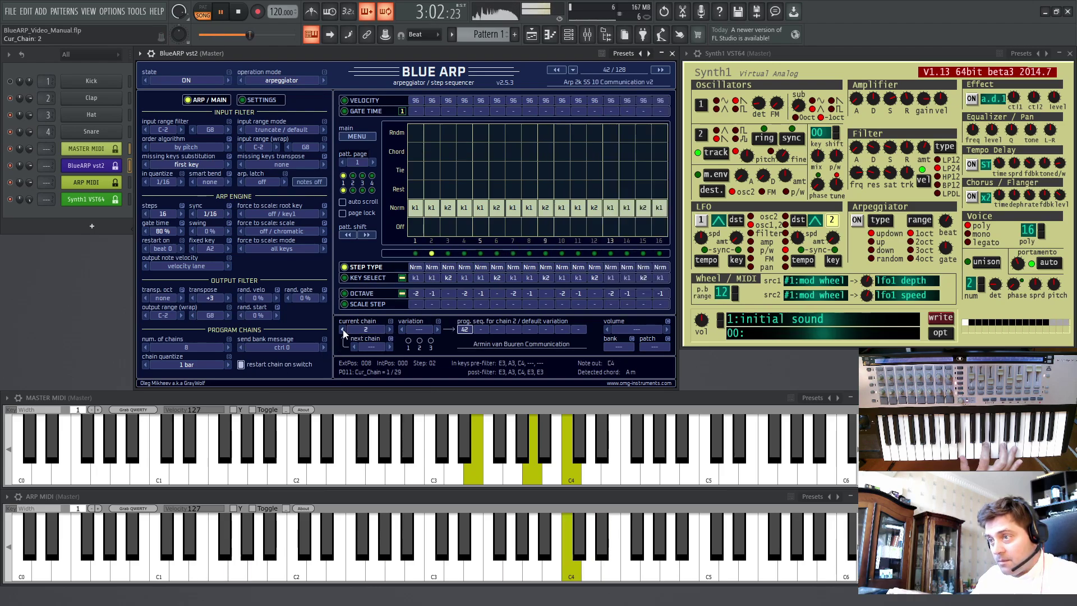
# - Set chain quantize to 1/4 and switch to chain 1
pyautogui.click(171, 365)
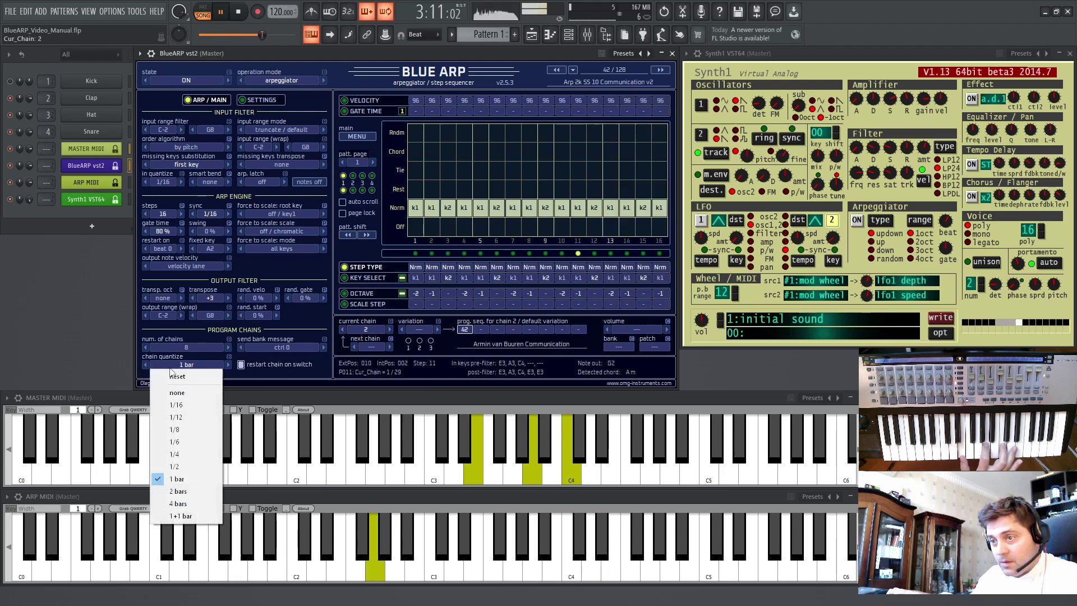
pyautogui.click(190, 453)
pyautogui.click(342, 330)
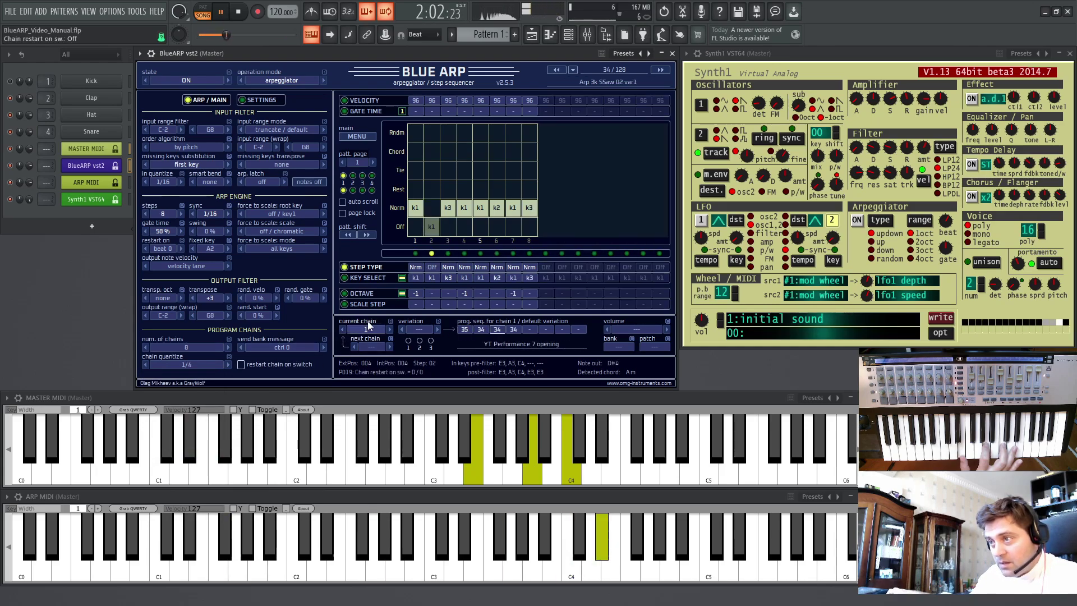
# - With restart chain on switch disabled, switch back and forth between chains 1 and 2, ending on chain 1
pyautogui.click(390, 329)
pyautogui.click(343, 329)
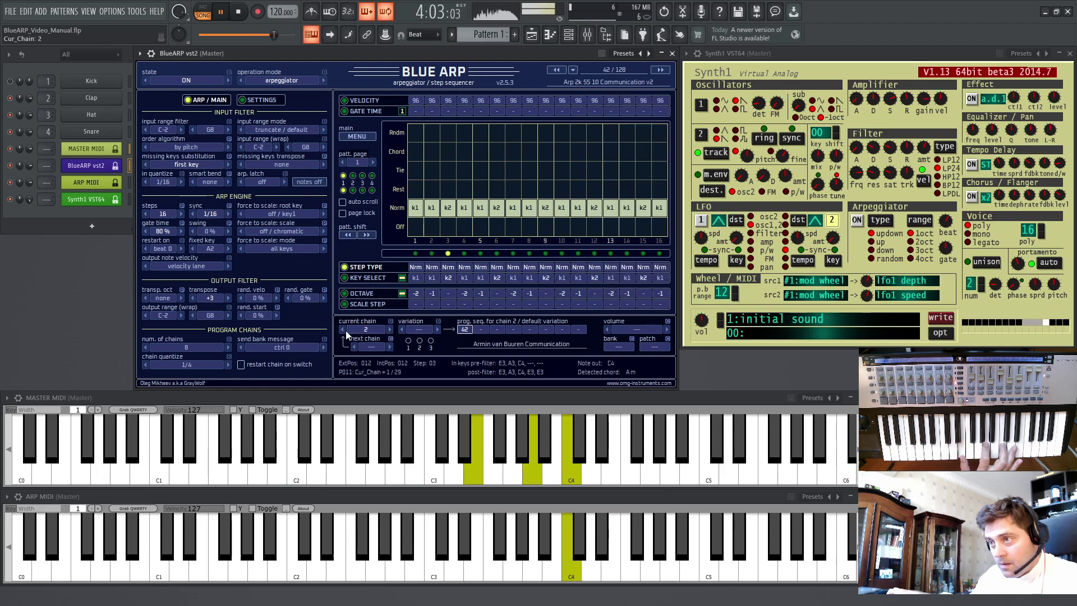
pyautogui.click(344, 331)
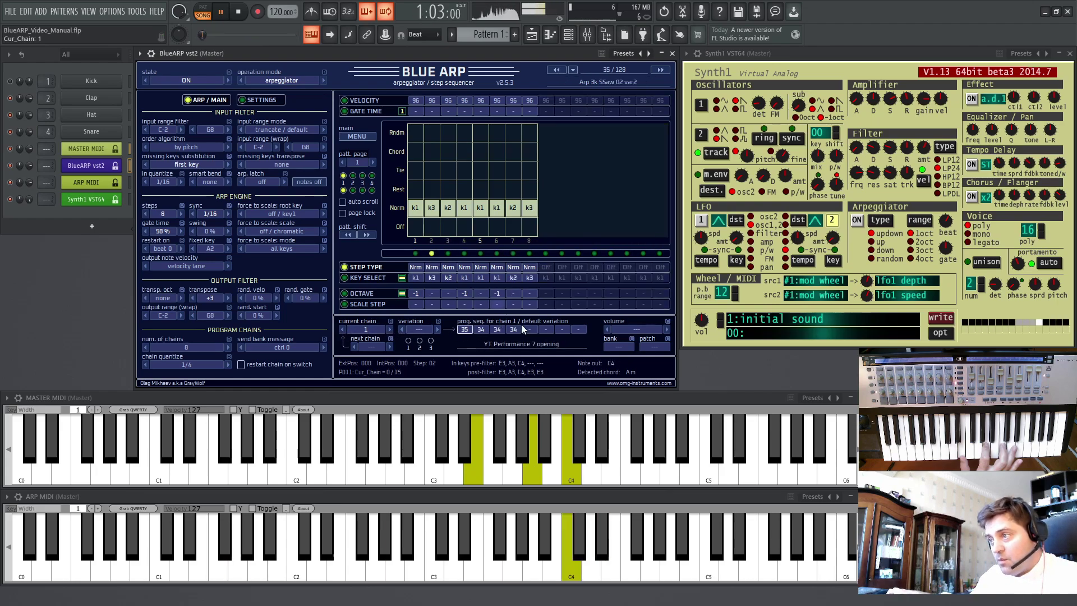
pyautogui.click(390, 329)
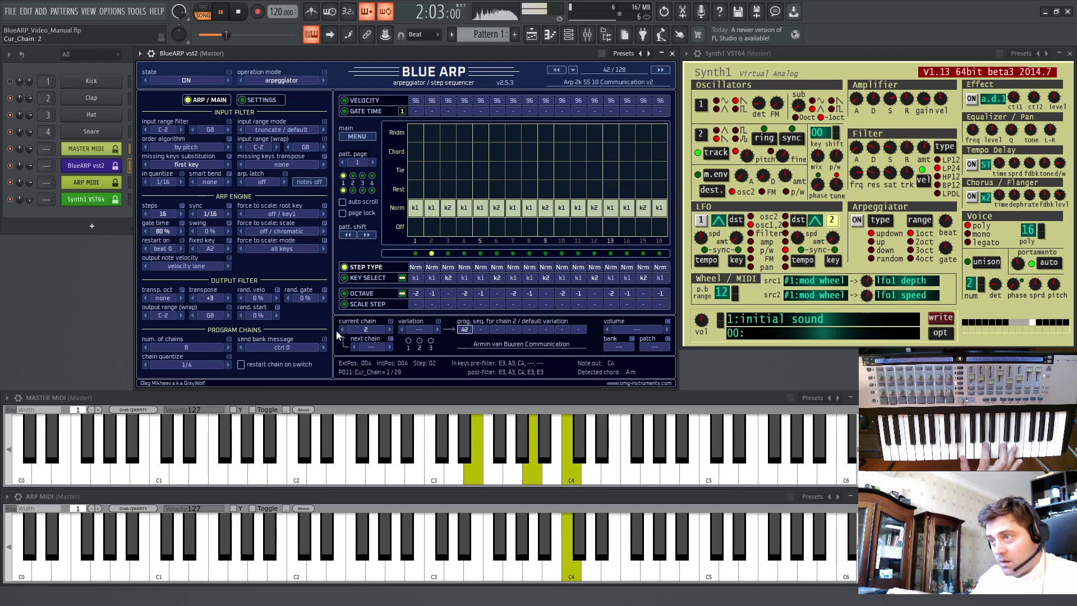
pyautogui.click(344, 329)
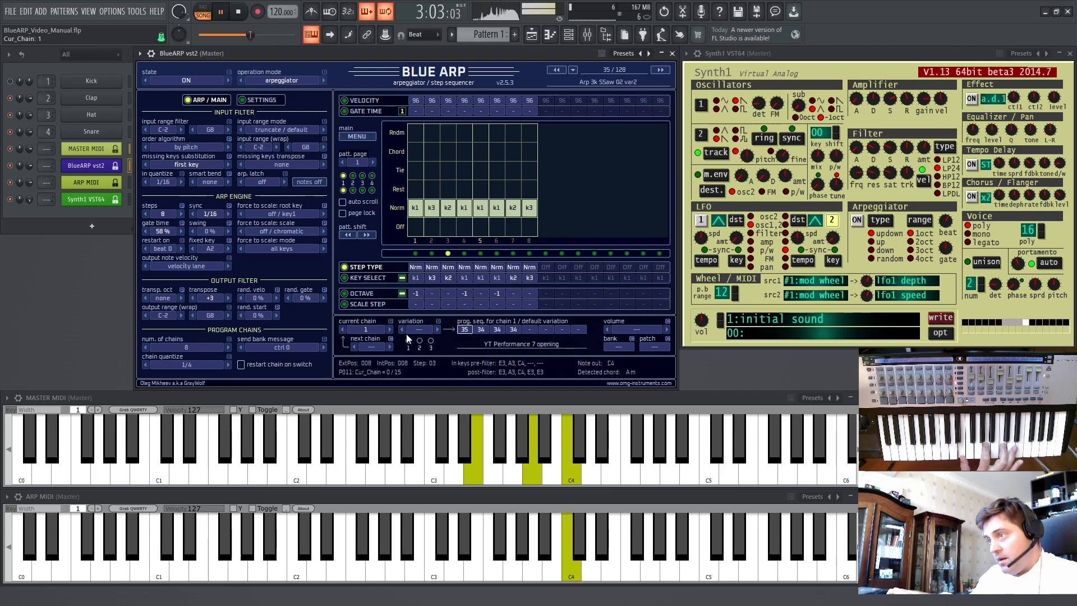
pyautogui.click(344, 332)
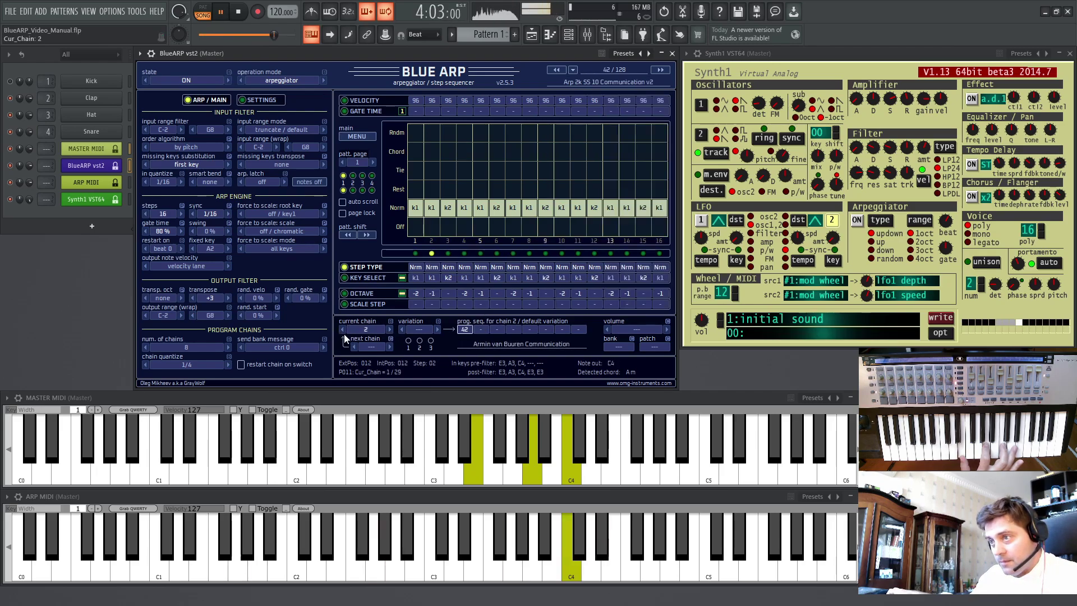
pyautogui.click(343, 331)
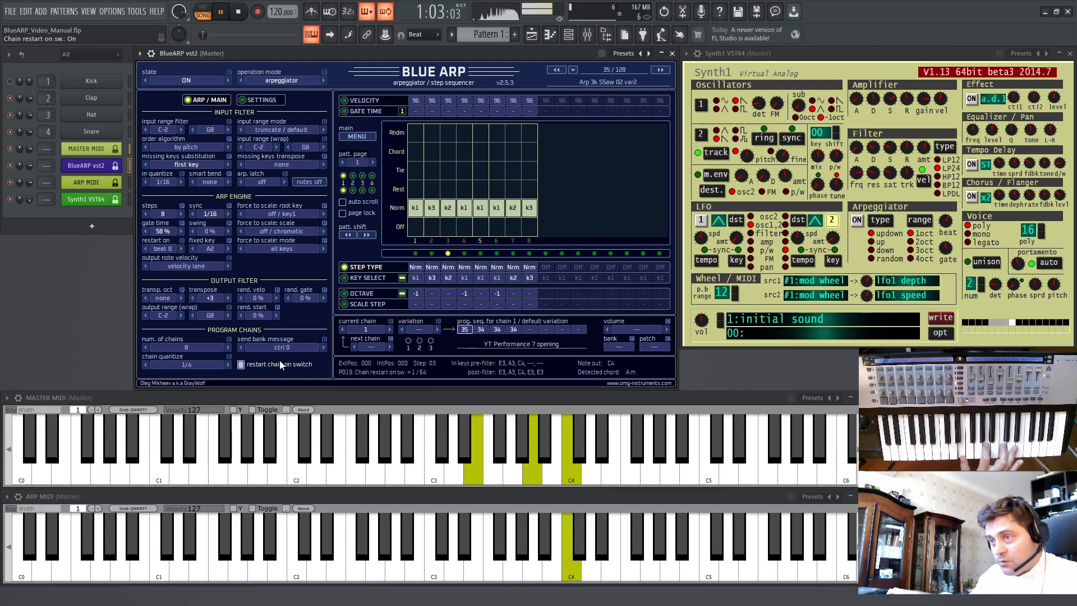
# - With restart chain on switch enabled, alternate between chains 1 and 2, ending on chain 1, and stop playback
pyautogui.click(348, 330)
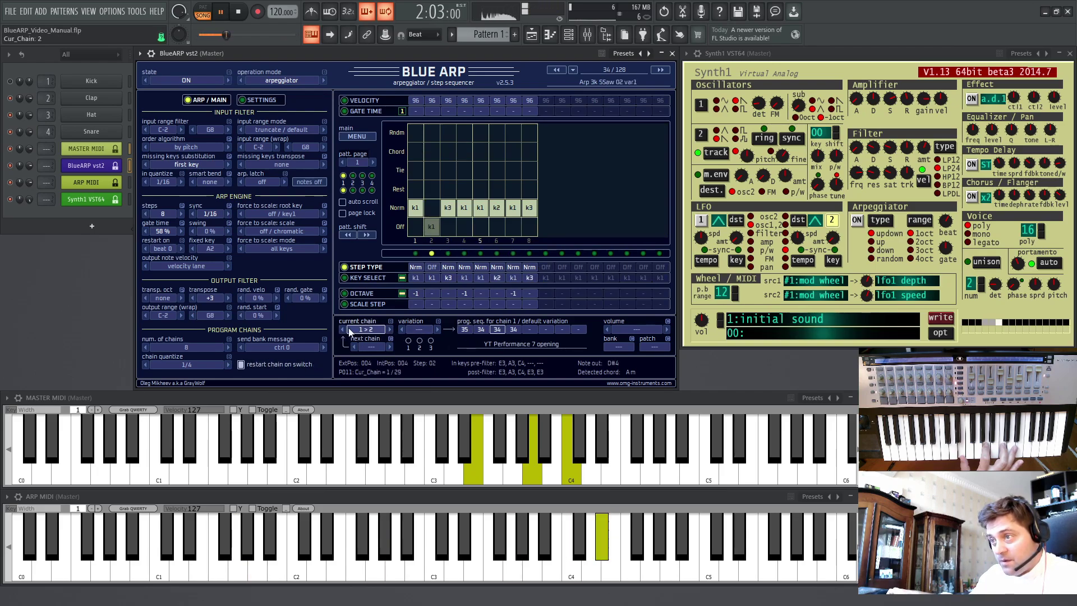
pyautogui.click(343, 330)
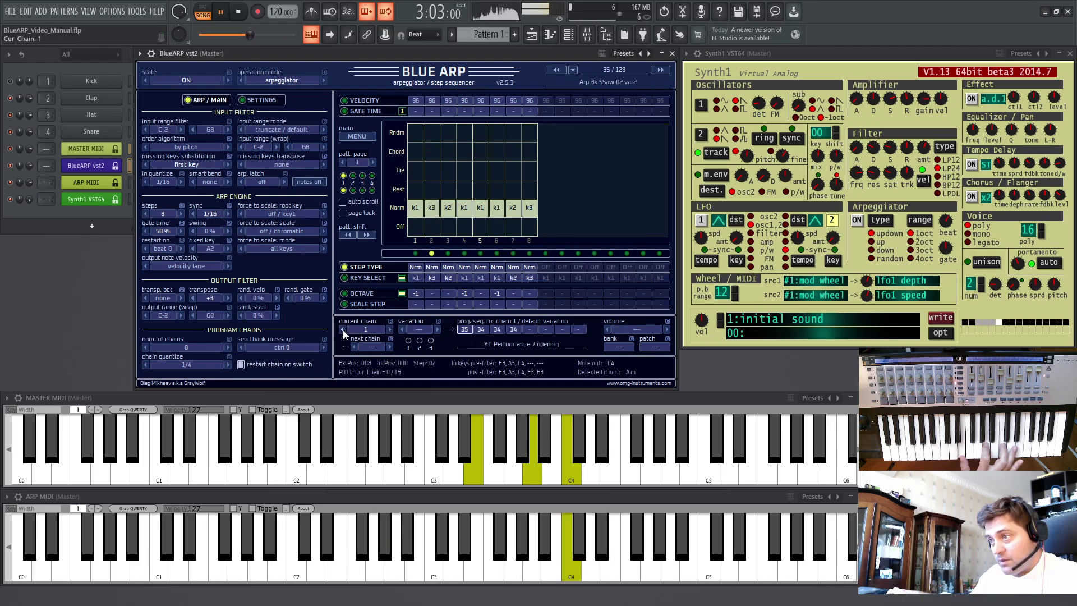
pyautogui.click(343, 330)
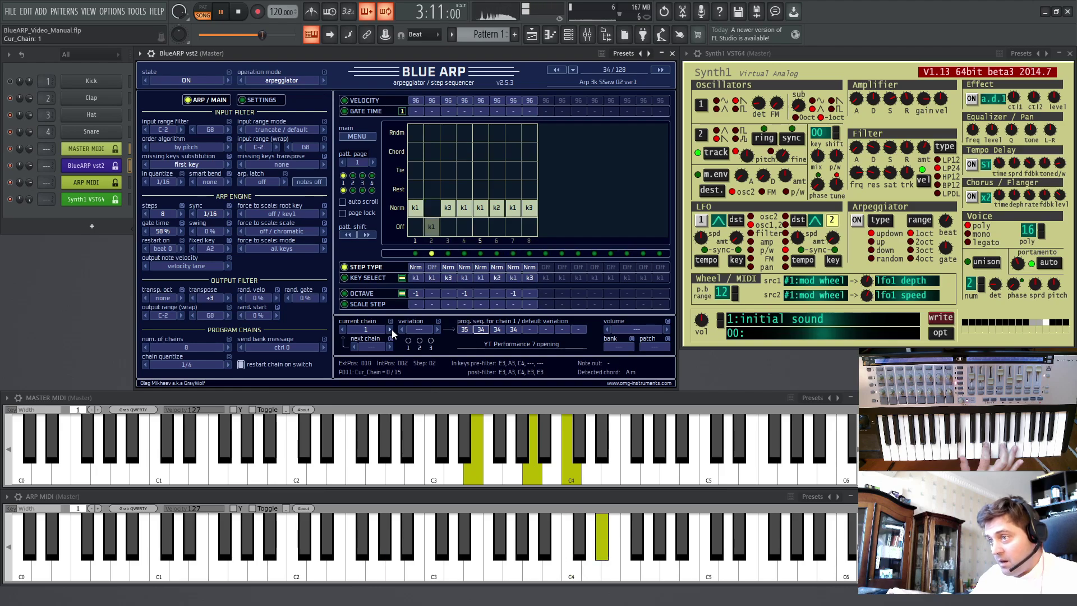
pyautogui.click(344, 330)
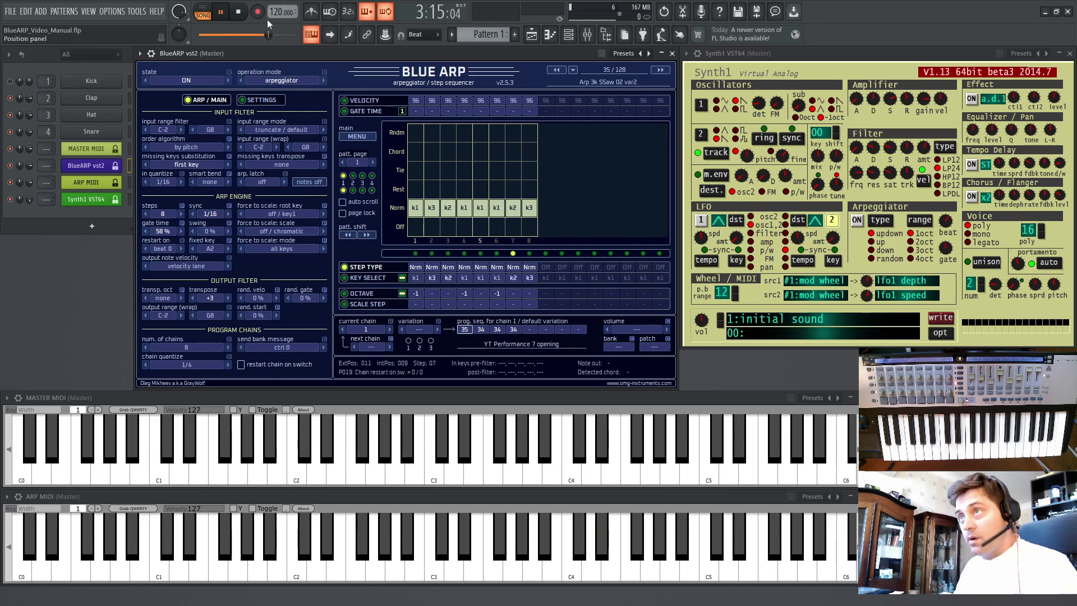
pyautogui.click(237, 11)
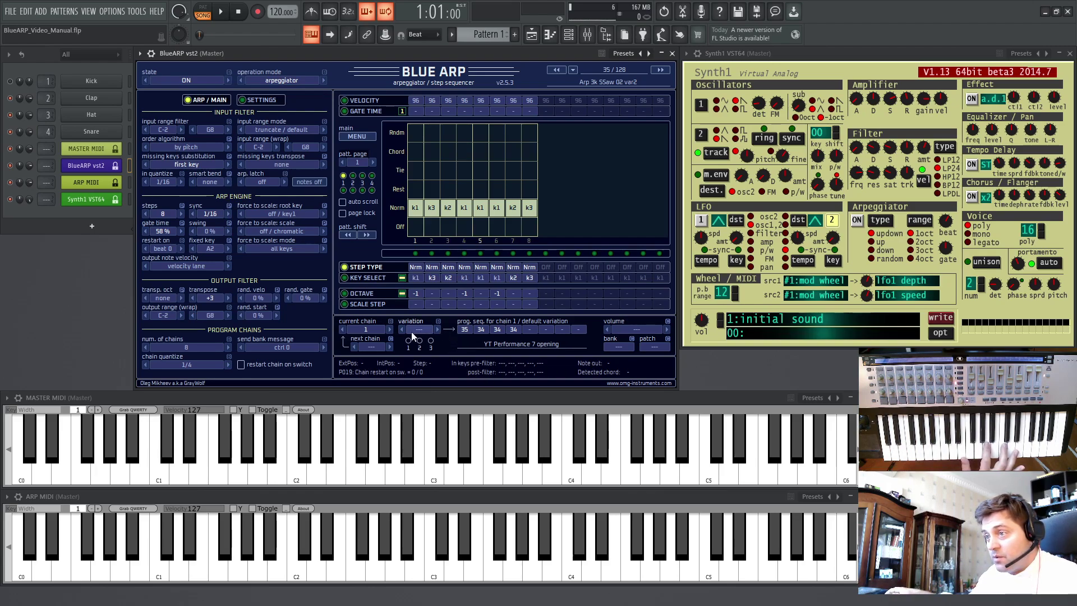
# - Load program 04, Simple 4k Up 4 beats, from the first group of 16 programs
pyautogui.click(573, 70)
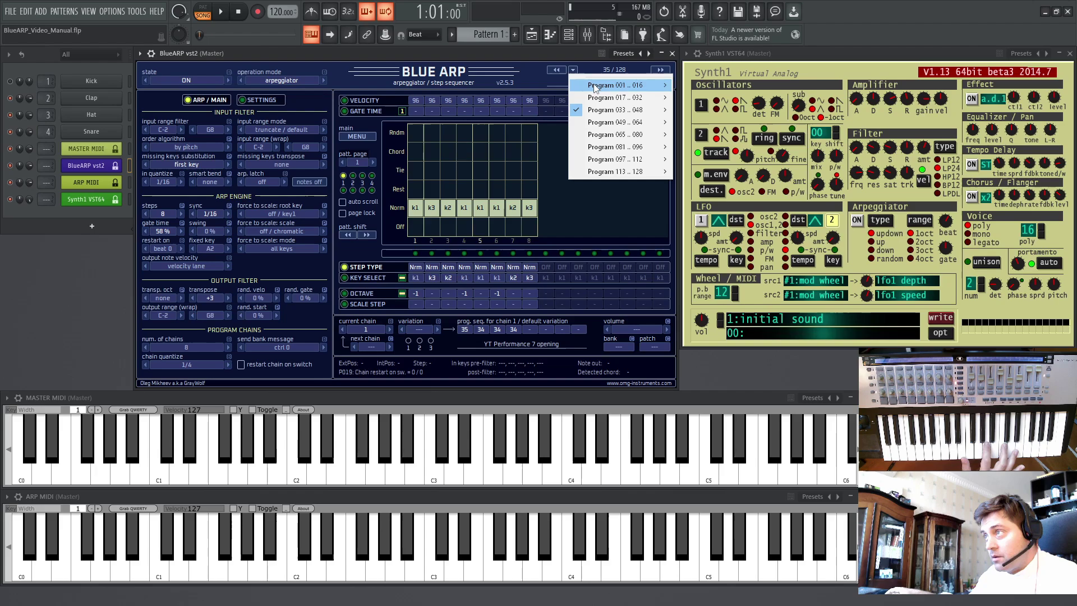
pyautogui.moveTo(596, 85)
pyautogui.click(709, 128)
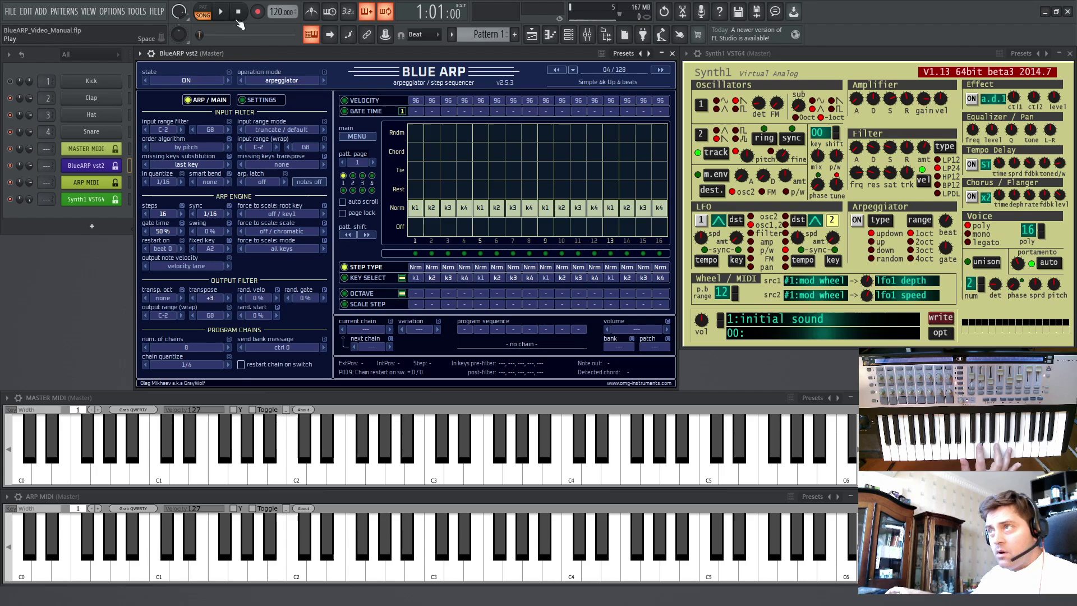
# - Open the playlist and delete the last two Pattern 1 clips on Track 1, leaving a two-bar loop
pyautogui.click(532, 34)
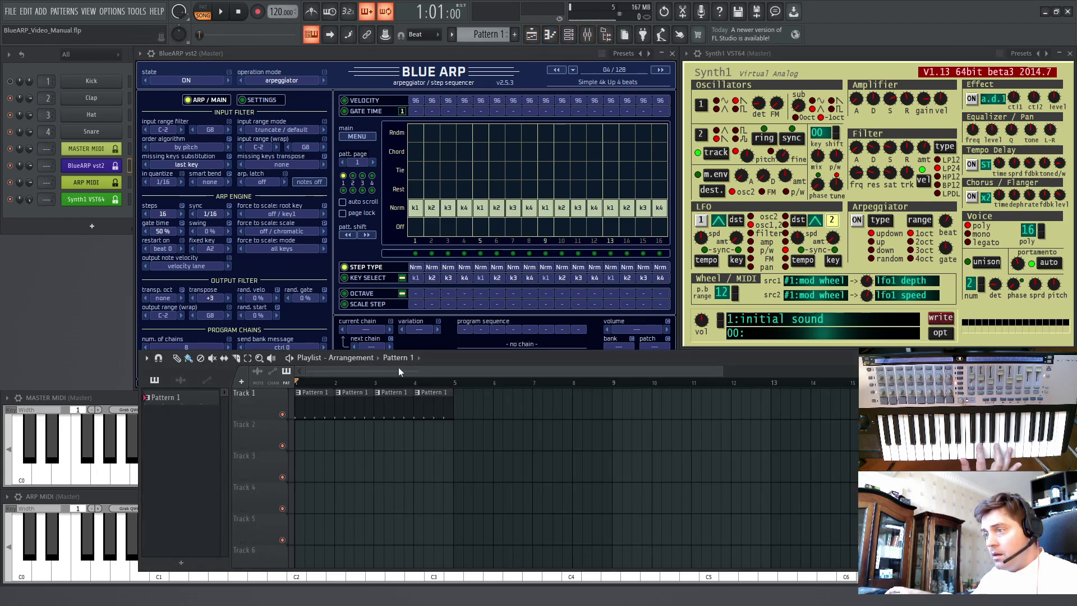
pyautogui.rightClick(427, 410)
pyautogui.rightClick(387, 409)
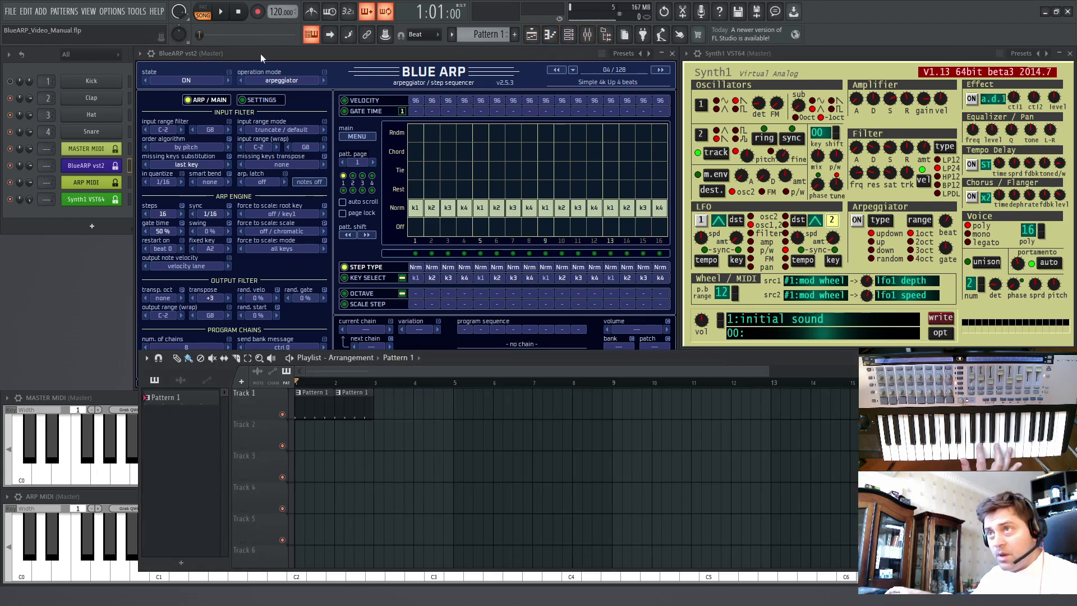
# - Start playback and move the playlist window clear of the arpeggiator's position read-outs
pyautogui.click(219, 12)
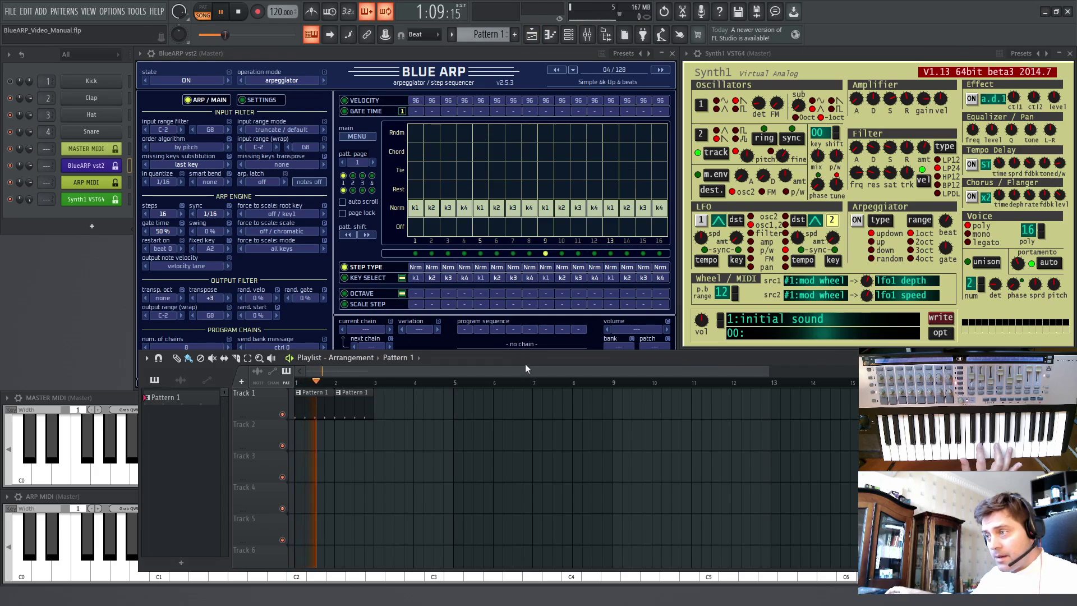
pyautogui.moveTo(525, 359); pyautogui.dragTo(591, 438)
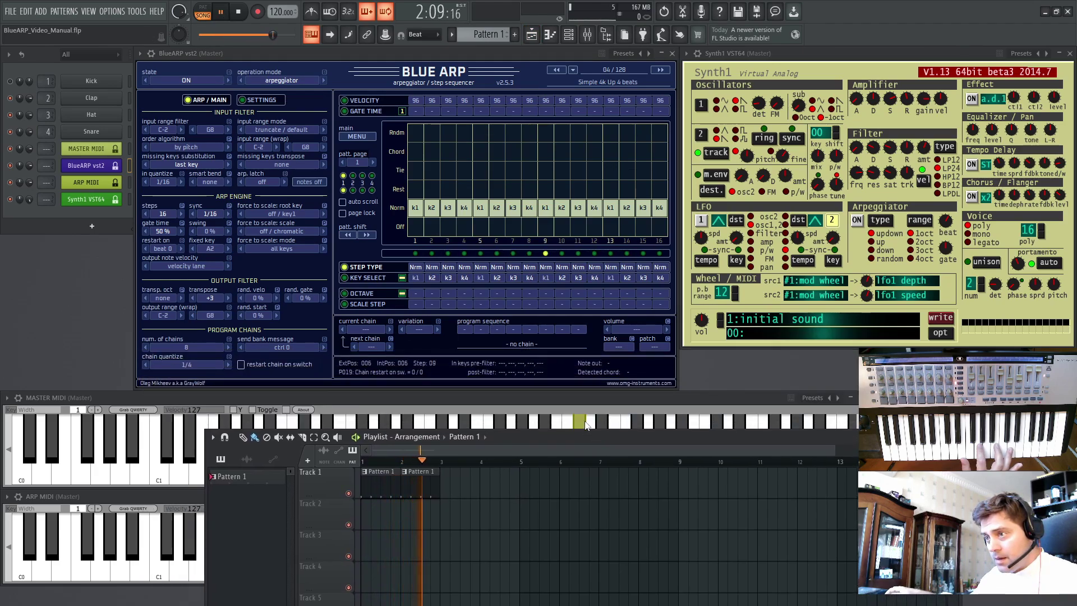
pyautogui.click(581, 423)
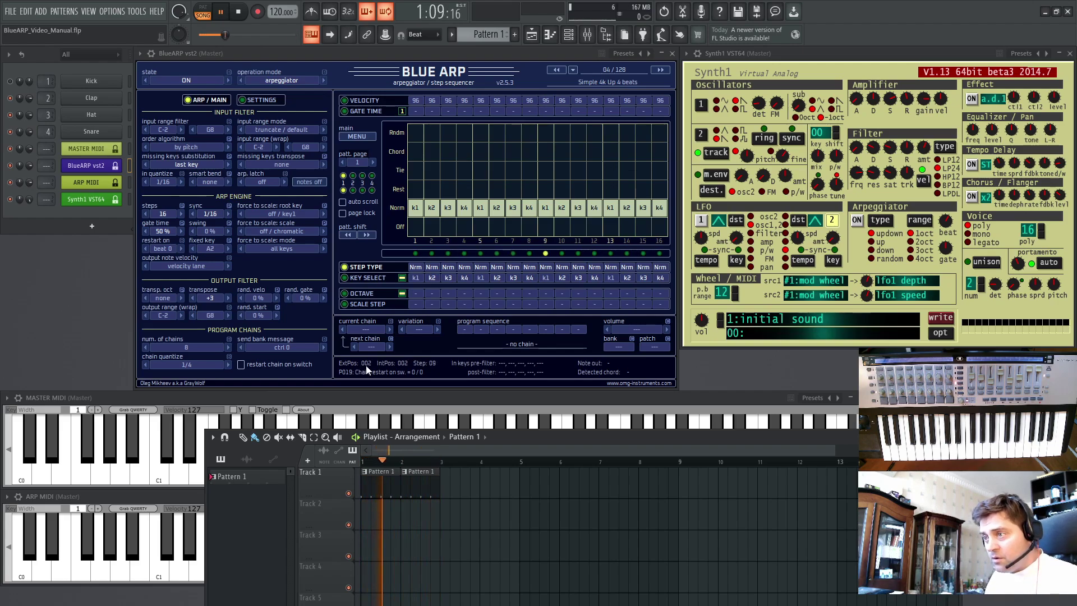
# - Set the arp engine's restart on option to play, and restart playback from the beginning
pyautogui.click(157, 249)
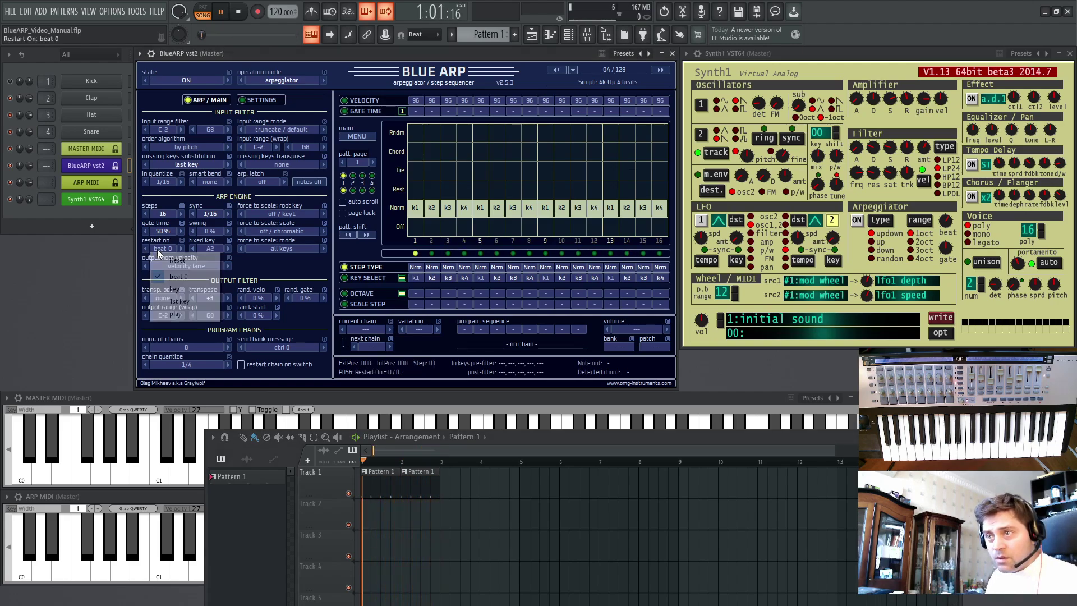
pyautogui.click(186, 314)
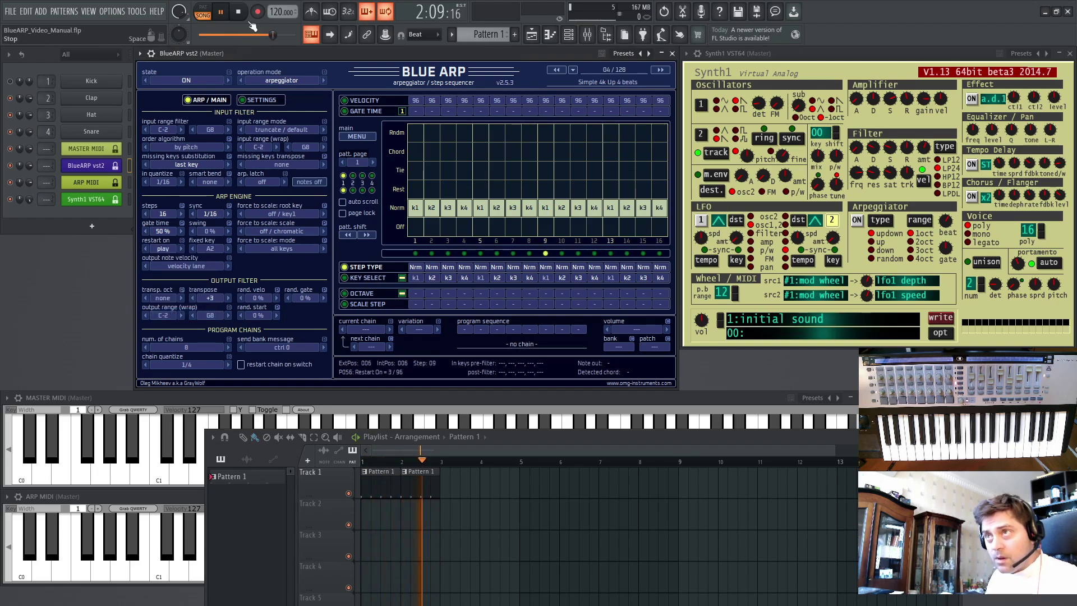
pyautogui.click(238, 12)
pyautogui.click(223, 12)
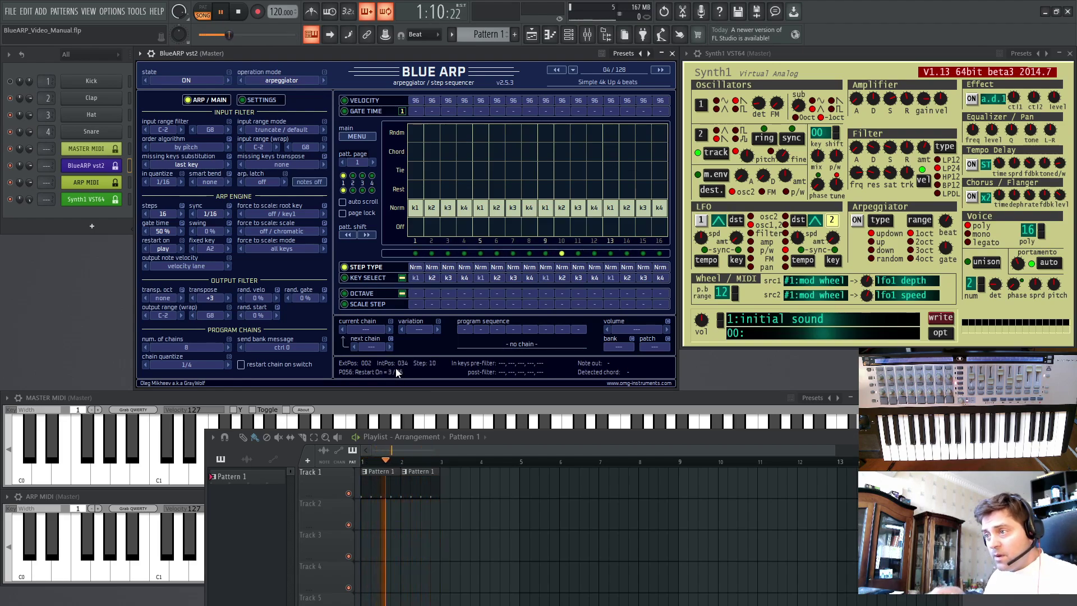
# - Set the arp engine's restart on option to key, and stop playback after trying it with held notes
pyautogui.click(161, 249)
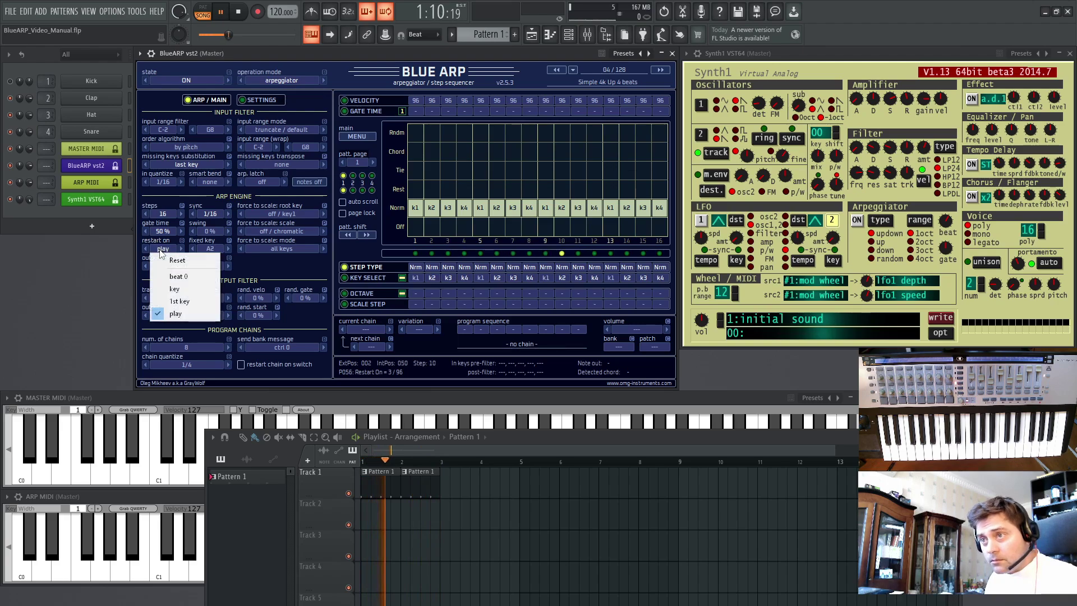
pyautogui.click(176, 288)
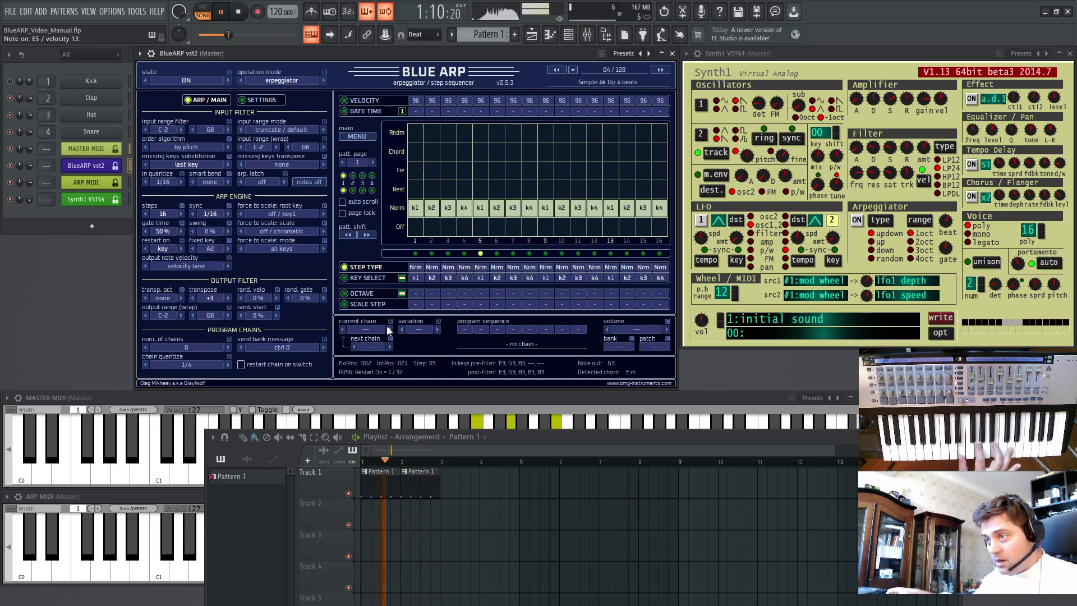
pyautogui.click(239, 13)
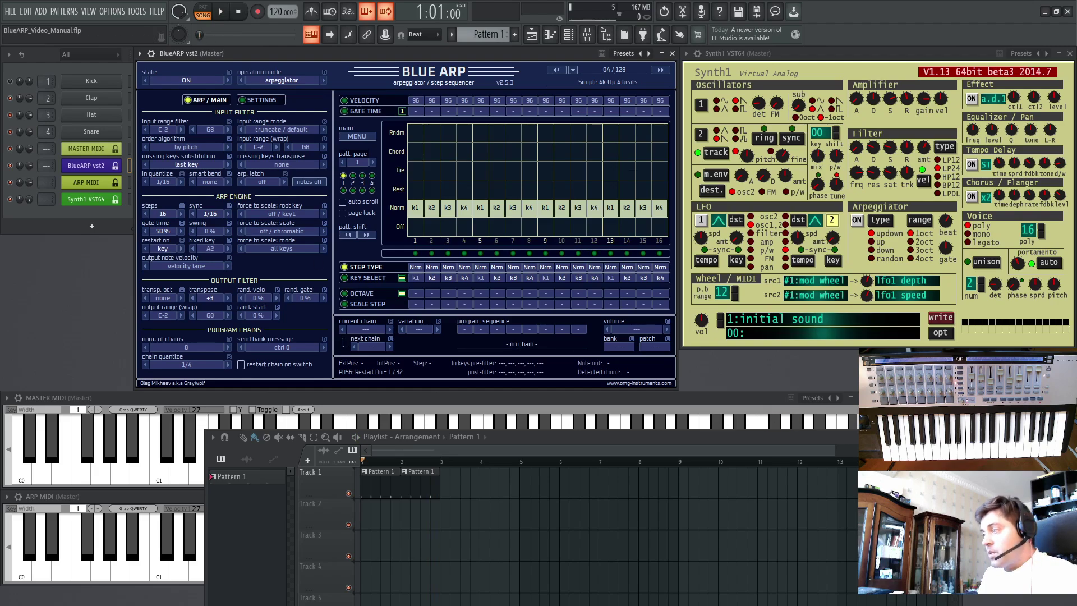
# - Close the playlist and check the output filter's random start and random velocity settings
pyautogui.click(935, 437)
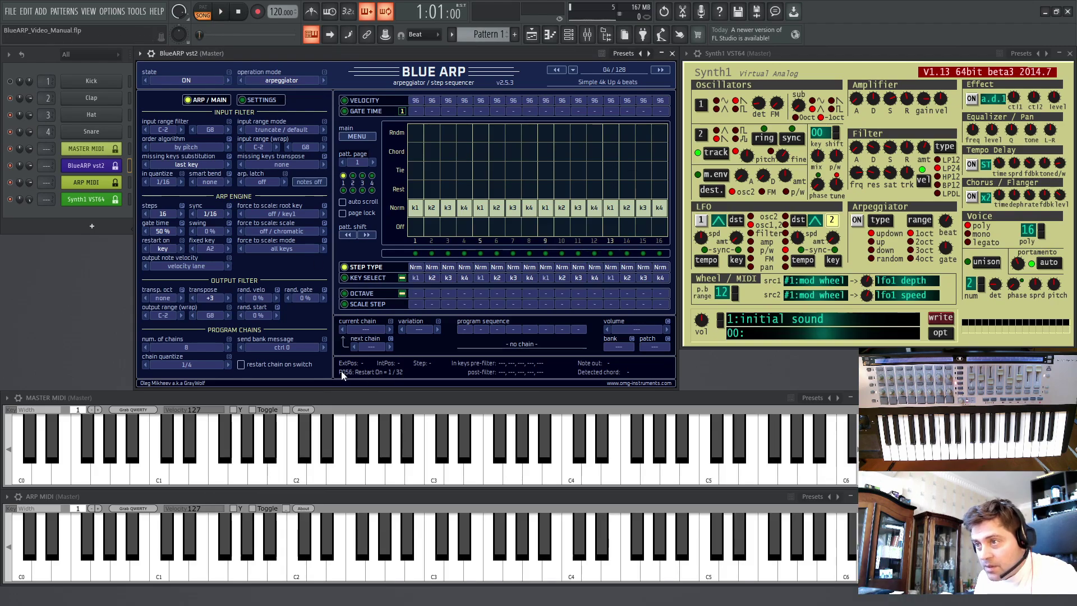
pyautogui.click(276, 315)
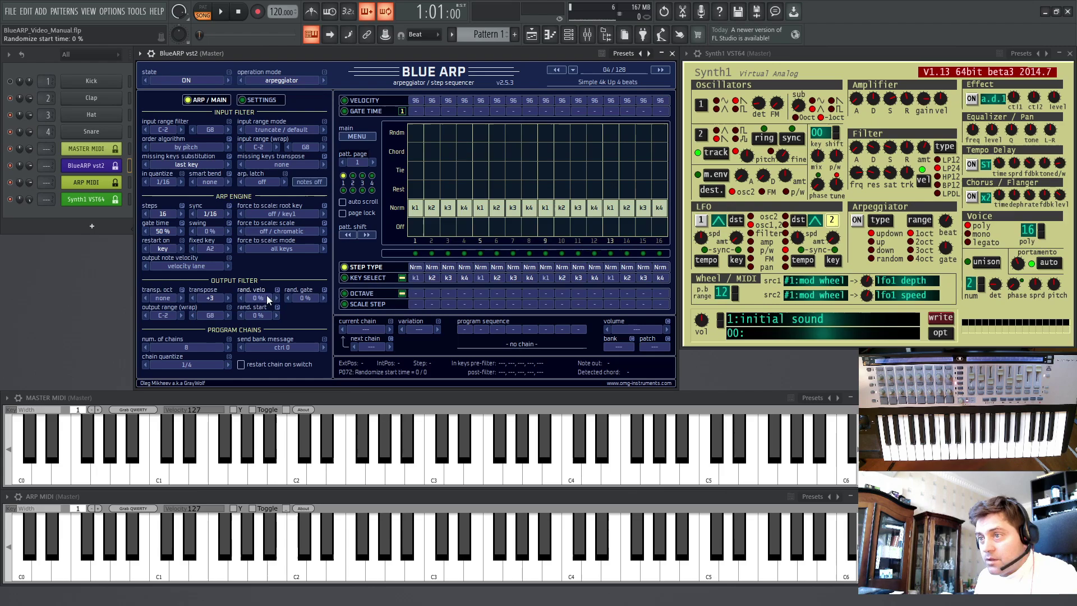
pyautogui.moveTo(266, 301); pyautogui.dragTo(267, 287)
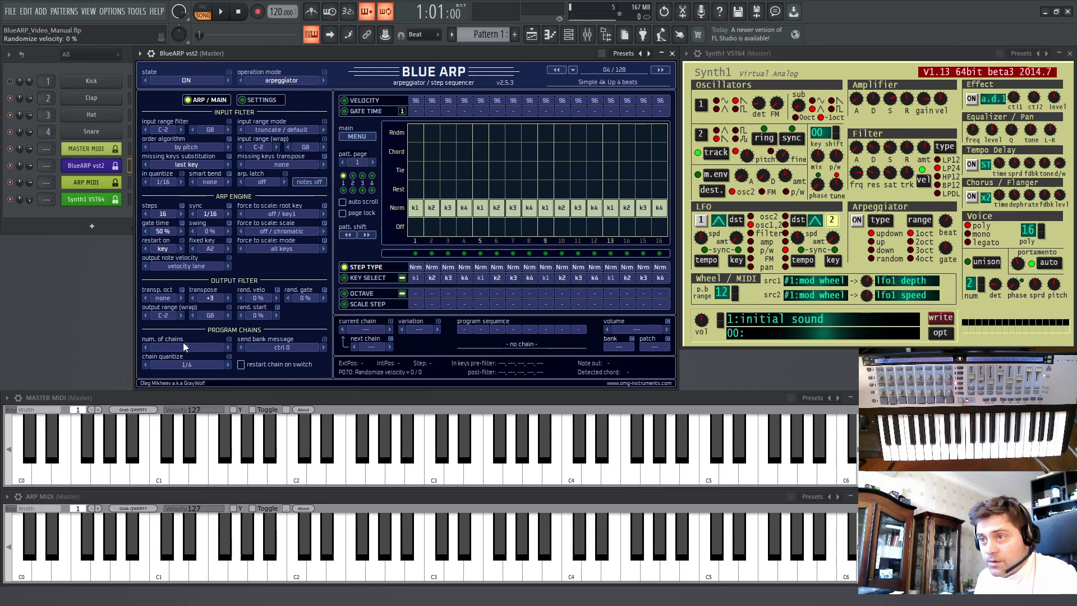
# - Step through the program chains from chain 1 up to chain 8 to review their programs
pyautogui.scroll(1, 370, 331)
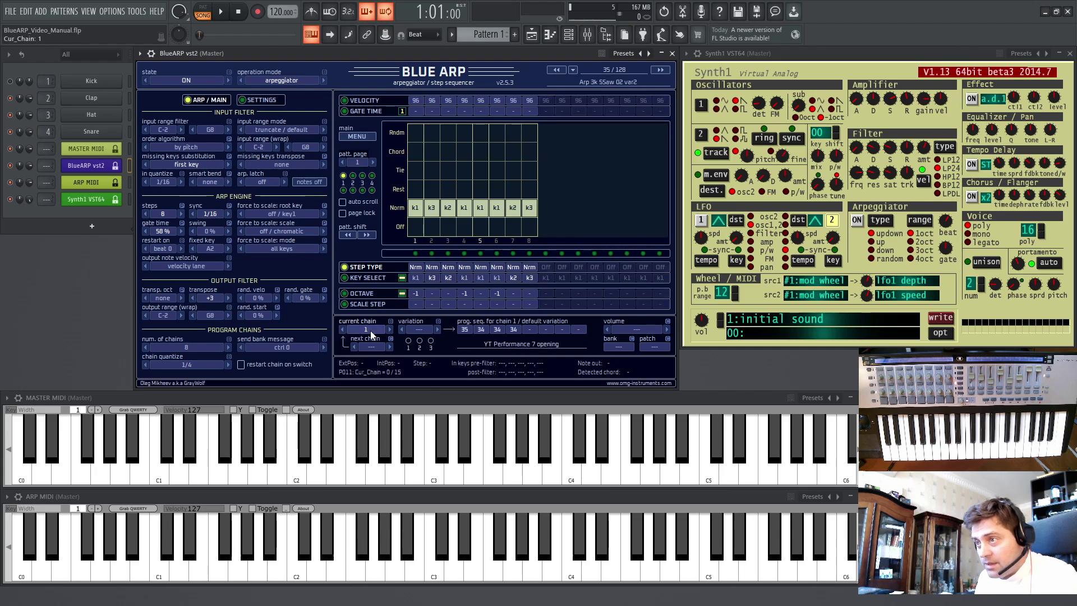
pyautogui.click(341, 330)
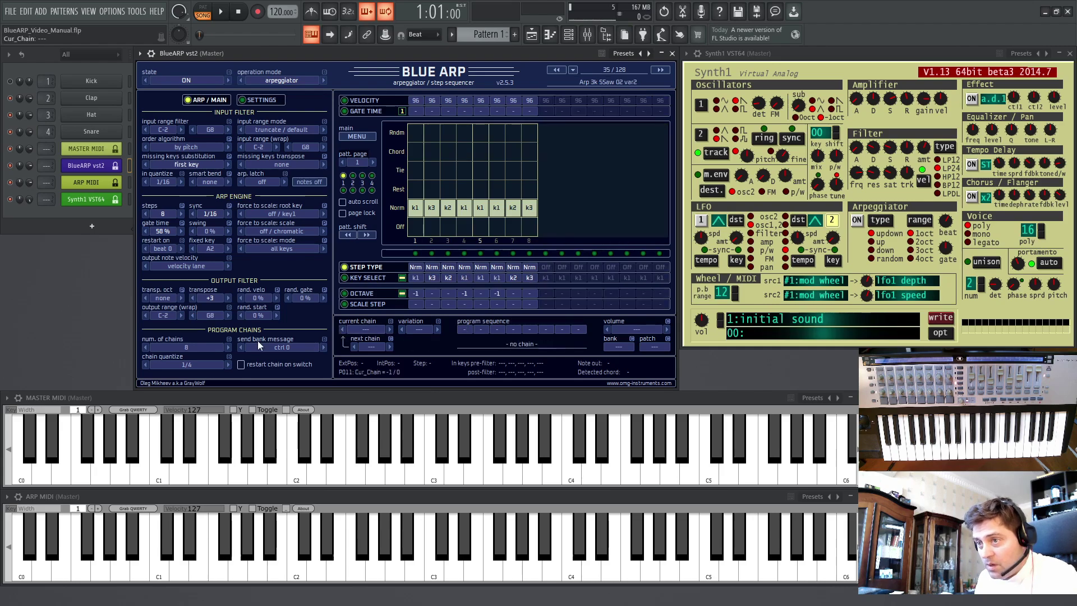
pyautogui.click(389, 329)
pyautogui.click(389, 329)
pyautogui.click(390, 329)
pyautogui.click(389, 329)
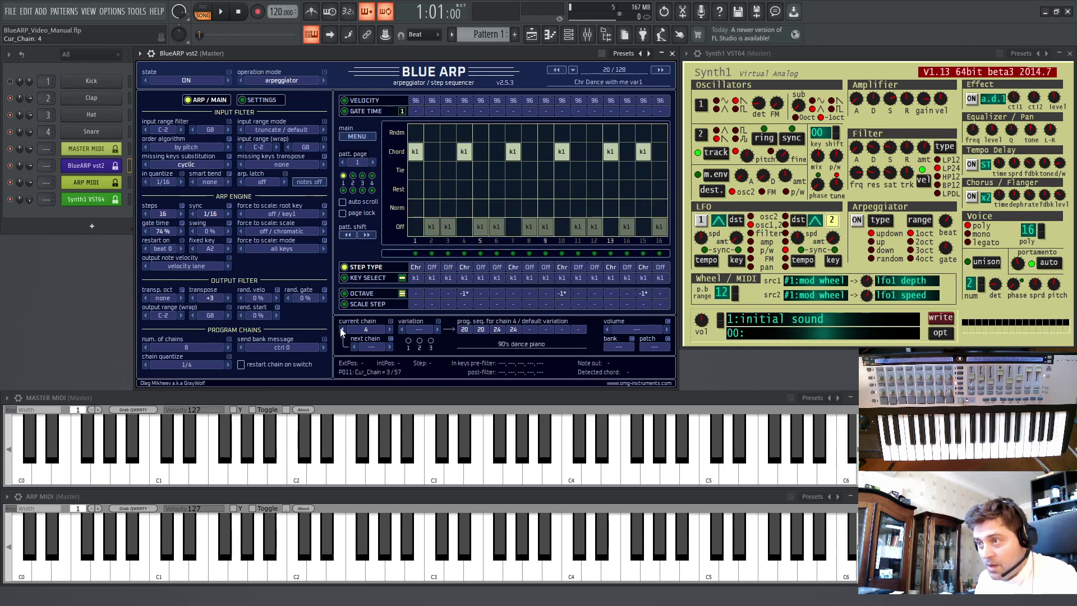
pyautogui.click(342, 330)
pyautogui.click(389, 329)
pyautogui.click(389, 329)
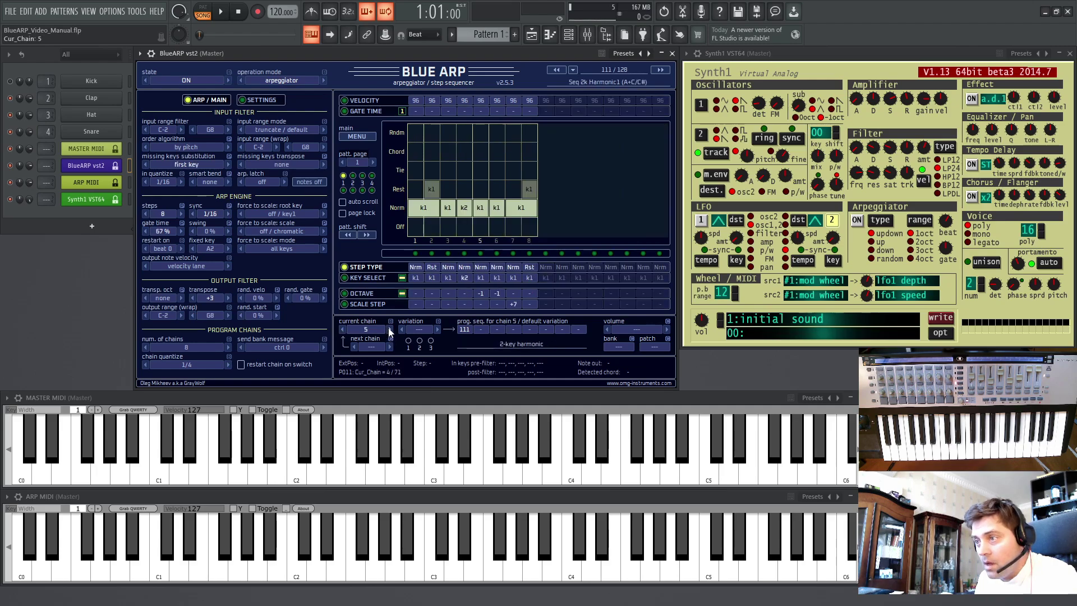
pyautogui.click(389, 329)
pyautogui.click(388, 328)
pyautogui.click(388, 328)
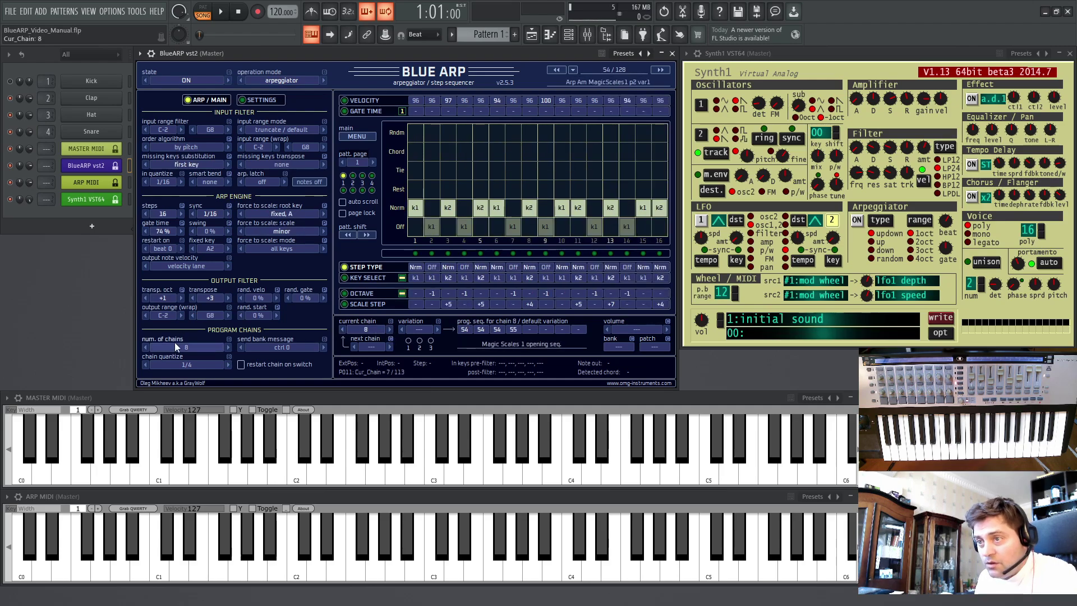
# - Step back down through the program chains from chain 8 to chain 3
pyautogui.click(342, 330)
pyautogui.click(342, 329)
pyautogui.click(342, 330)
pyautogui.click(342, 330)
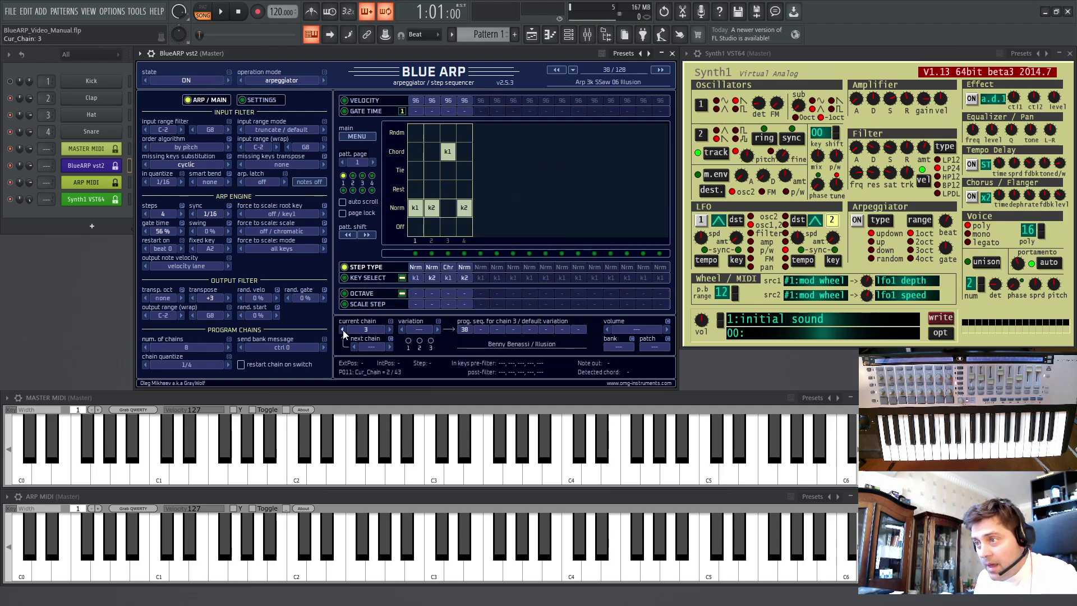
# - Step the current chain down from chain 3 until no chain is selected
pyautogui.click(342, 330)
pyautogui.click(342, 330)
pyautogui.click(342, 330)
pyautogui.click(342, 329)
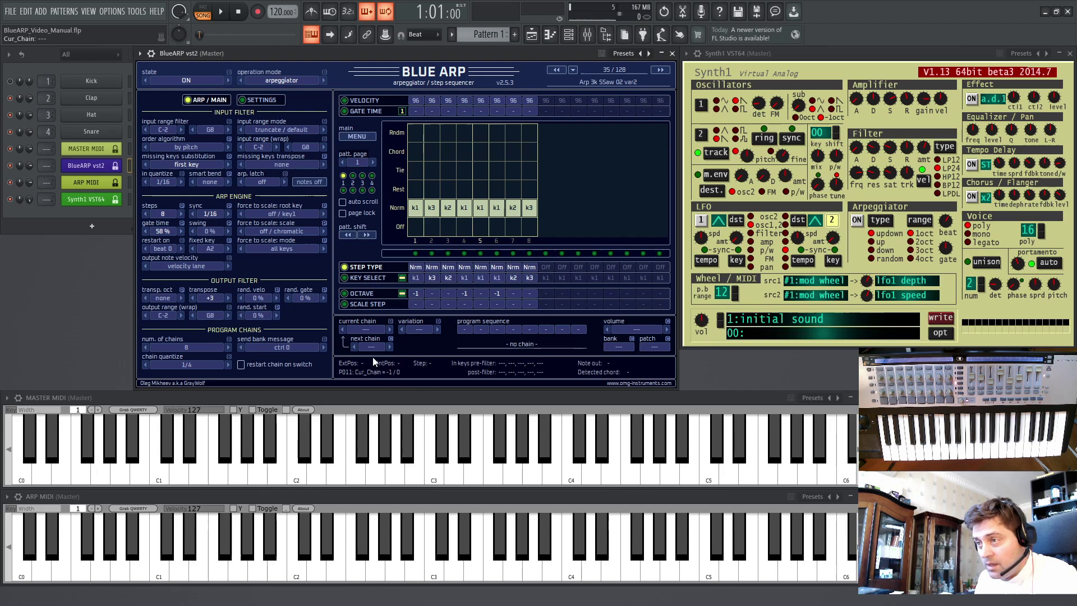
# - Step the current chain up through chains 1, 2 and 3 and back to chain 1 to check its parameter values
pyautogui.click(389, 330)
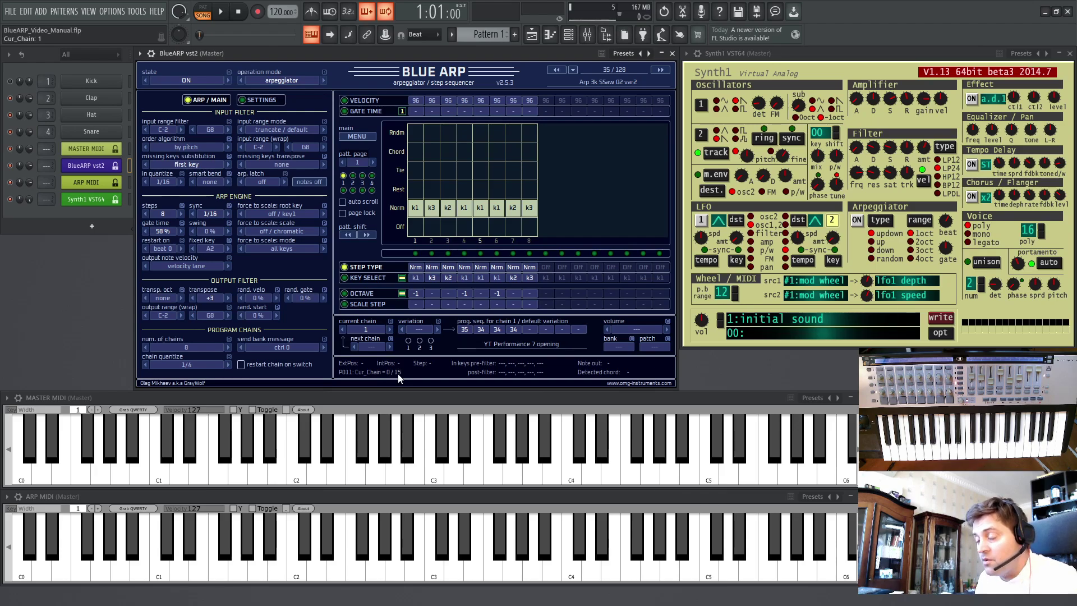
pyautogui.click(390, 330)
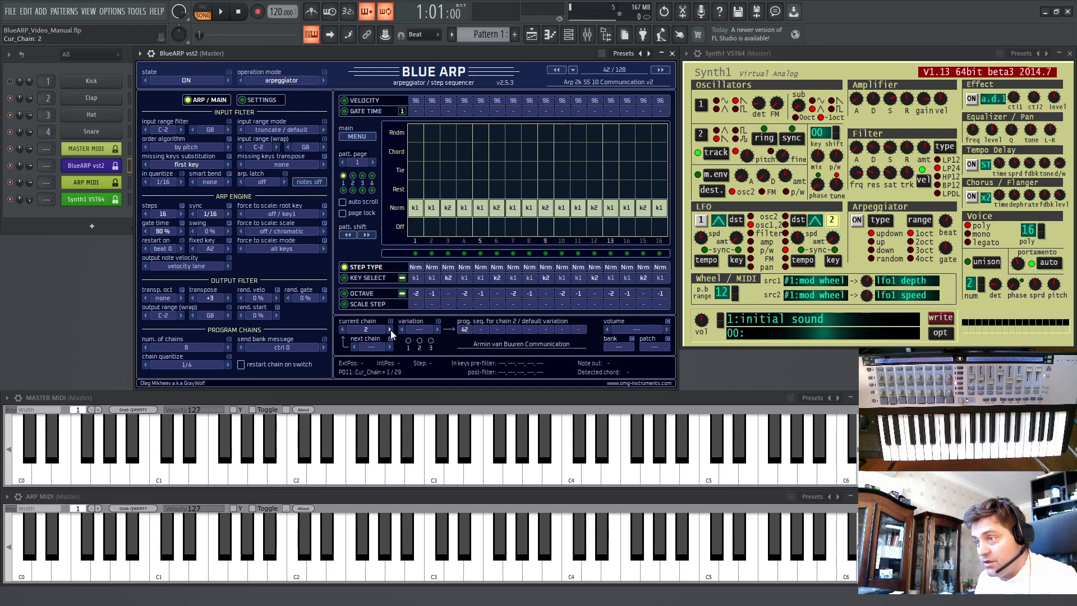
pyautogui.click(390, 329)
pyautogui.click(342, 330)
pyautogui.click(342, 330)
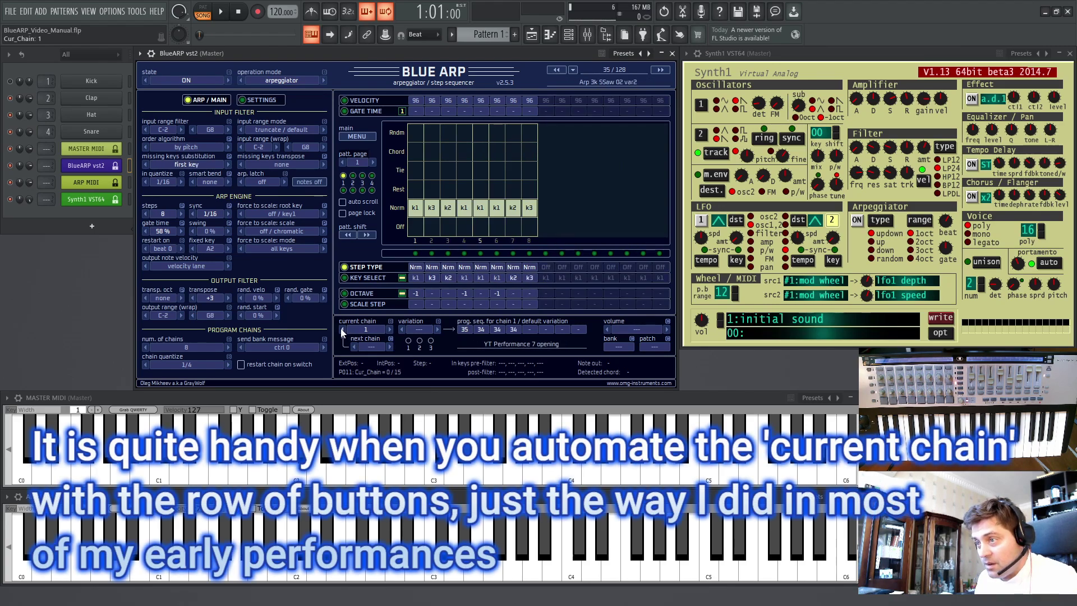
# - Step the current chain up to chain 4, and return to the no-chain setting
pyautogui.click(390, 330)
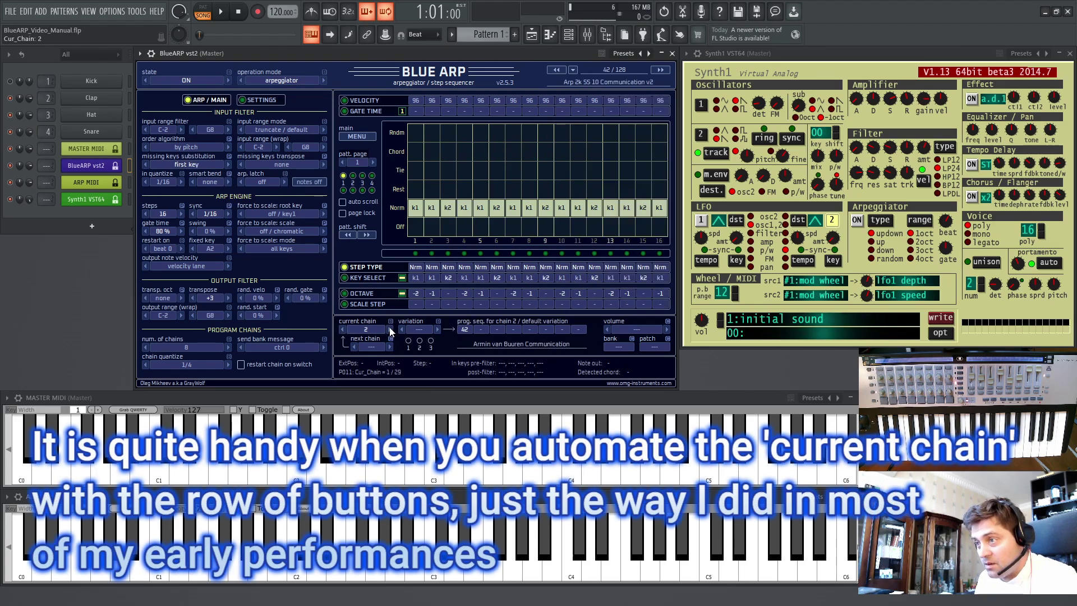
pyautogui.click(390, 330)
pyautogui.click(390, 329)
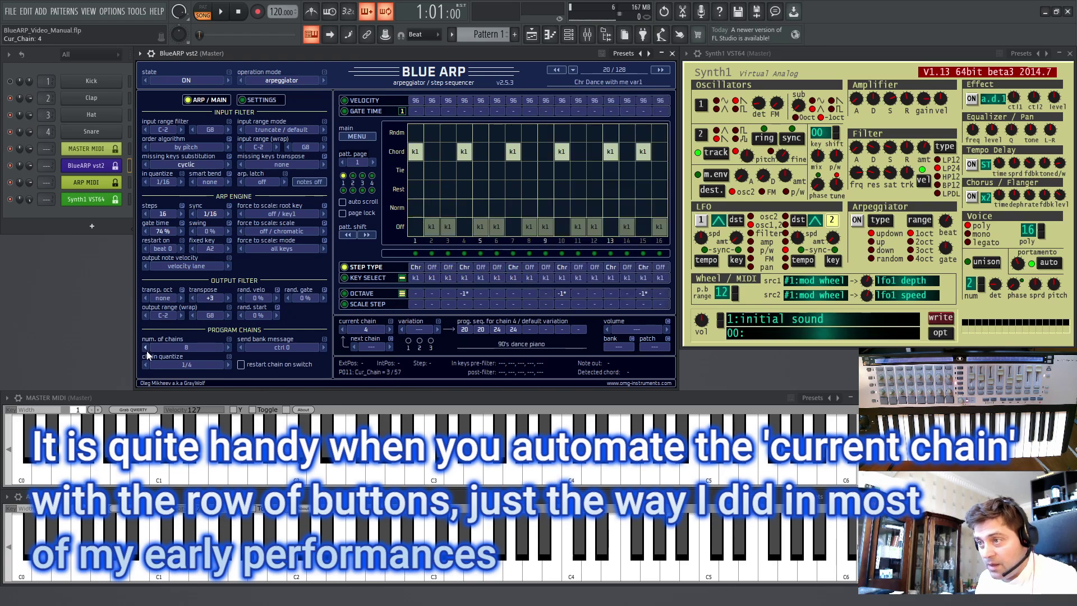
pyautogui.click(343, 330)
pyautogui.click(343, 330)
pyautogui.click(343, 329)
pyautogui.click(343, 330)
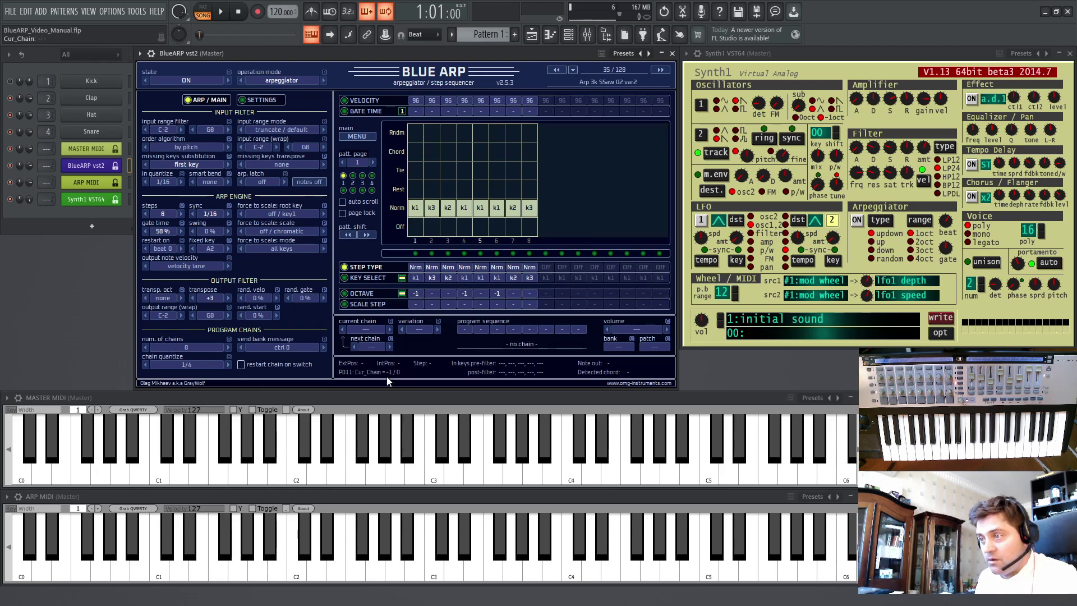
# - Set the number of chains to 7, and run the current chain up to chain 7 and back to no chain
pyautogui.click(145, 347)
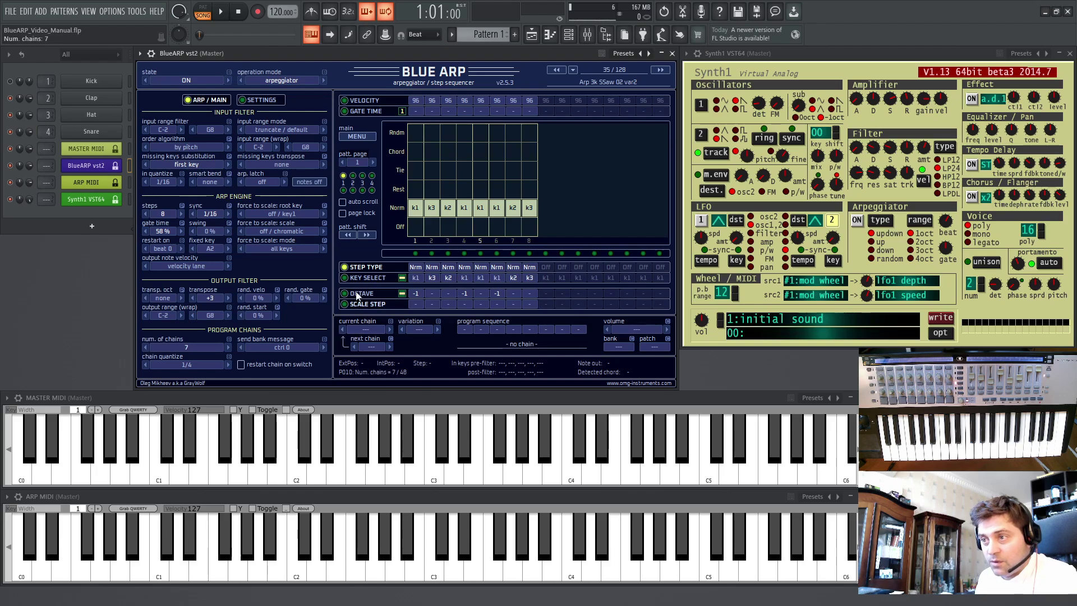
pyautogui.click(390, 330)
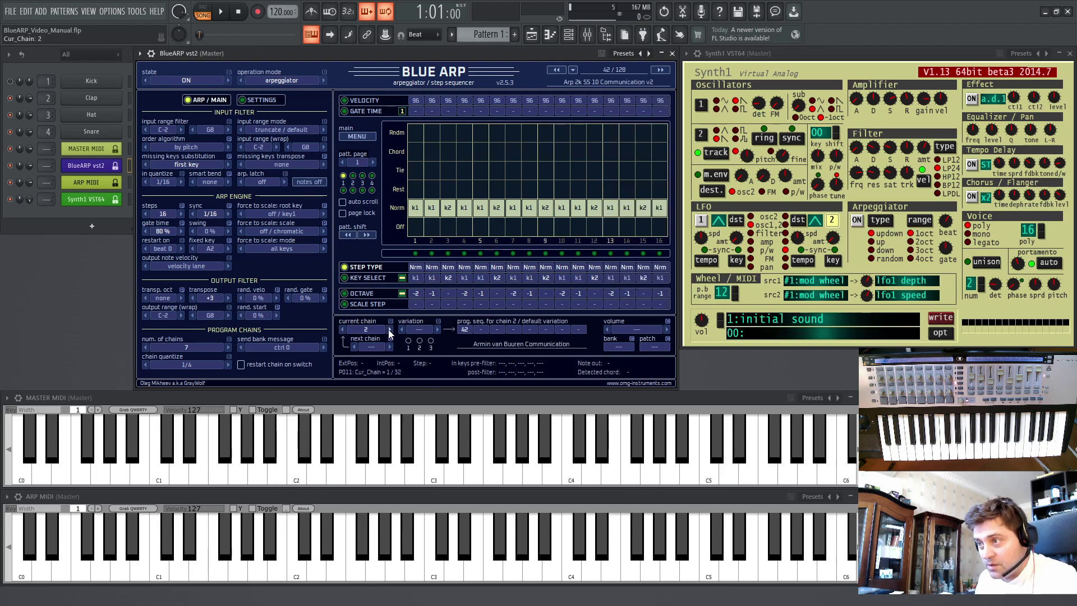
pyautogui.click(390, 331)
pyautogui.click(389, 329)
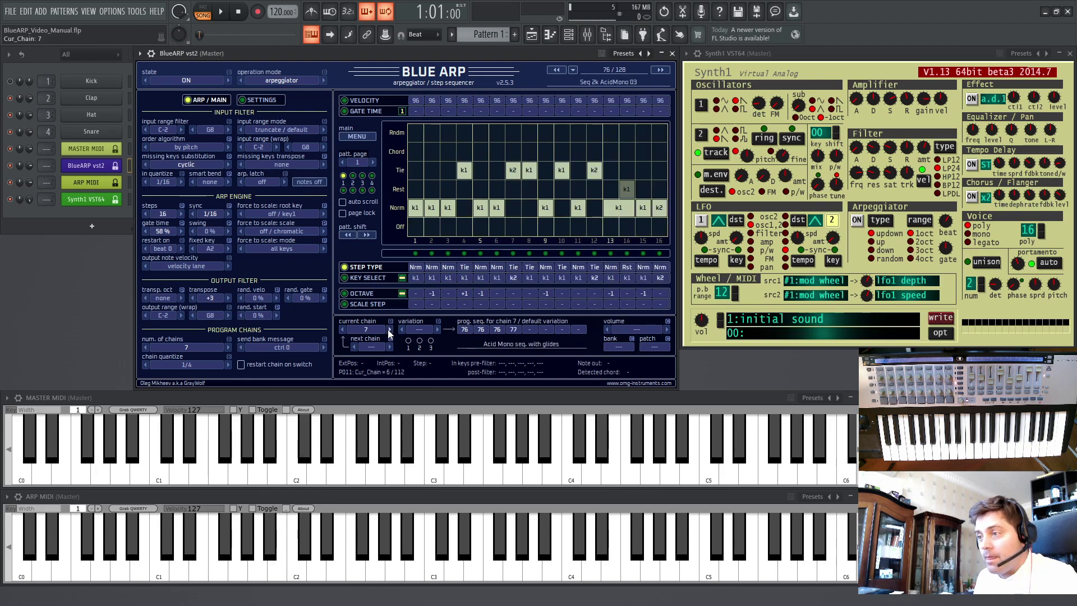
pyautogui.click(343, 330)
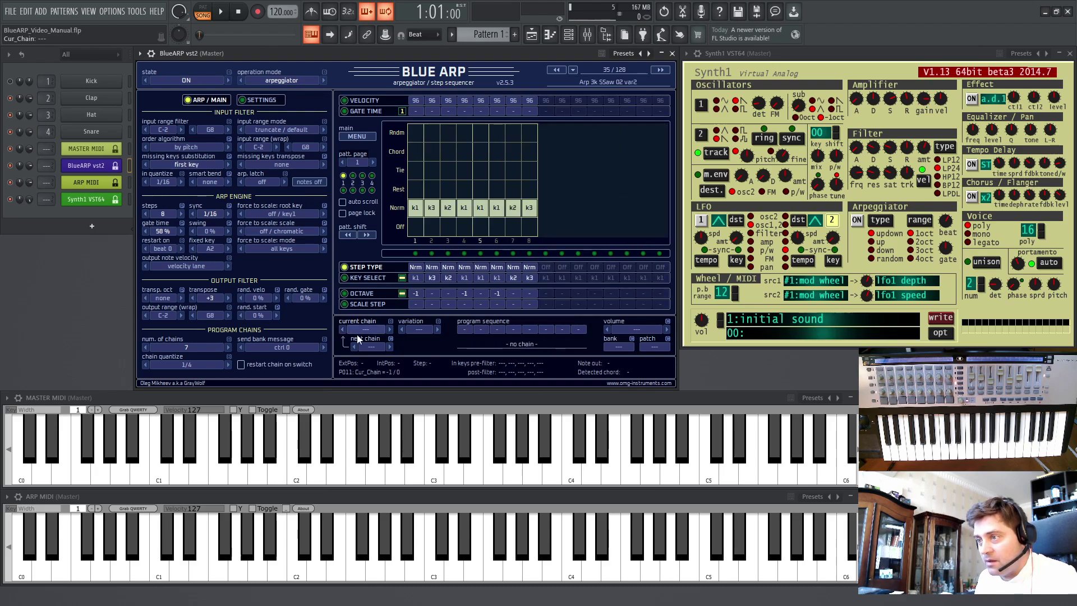
# - Step the current chain from no chain up to chain 7 to check the parameter value of each chain
pyautogui.click(390, 329)
pyautogui.click(390, 330)
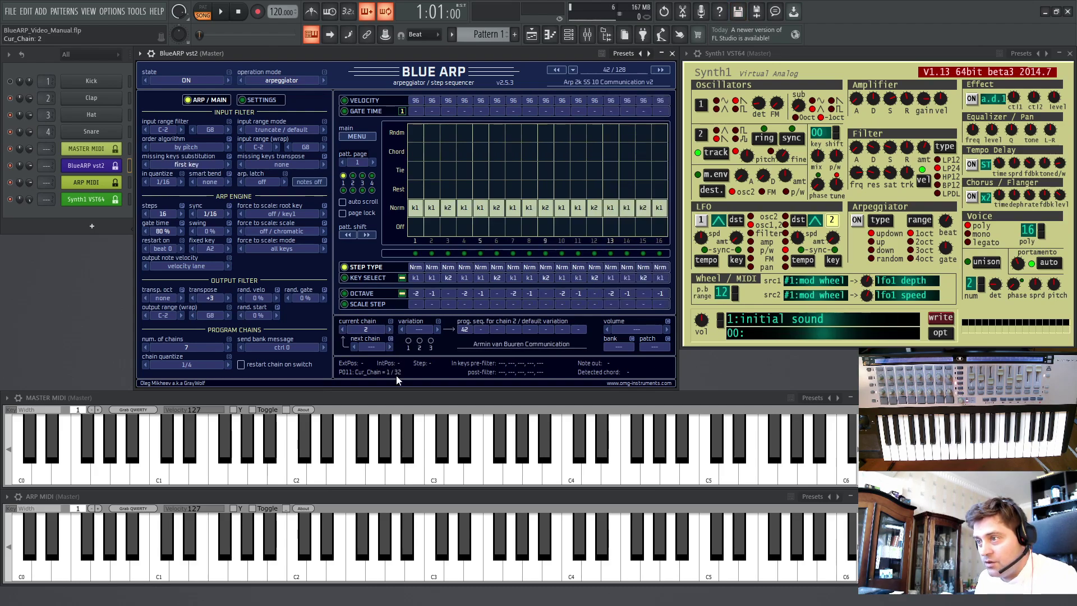
pyautogui.click(390, 329)
pyautogui.click(390, 329)
pyautogui.click(390, 329)
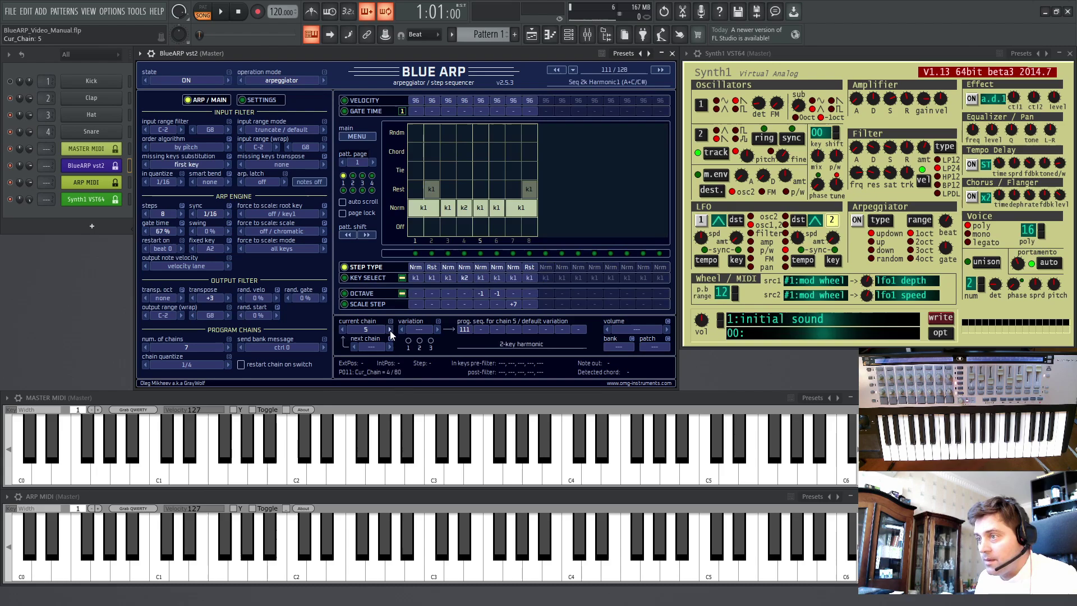
pyautogui.click(390, 329)
pyautogui.click(389, 329)
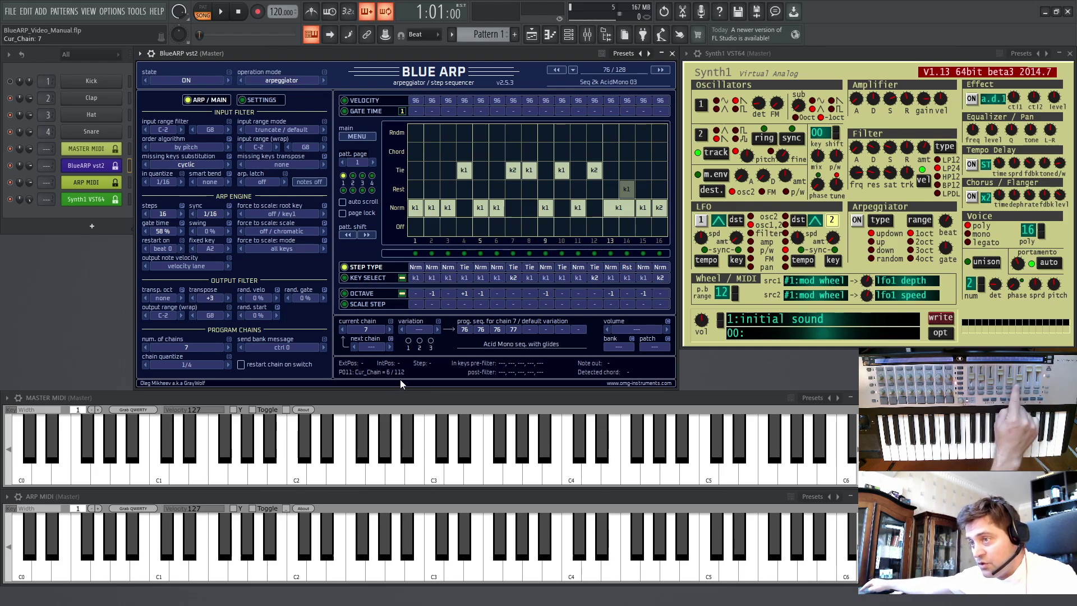
# - Set the number of chains back to 8 and return the current chain to chain 1
pyautogui.click(229, 347)
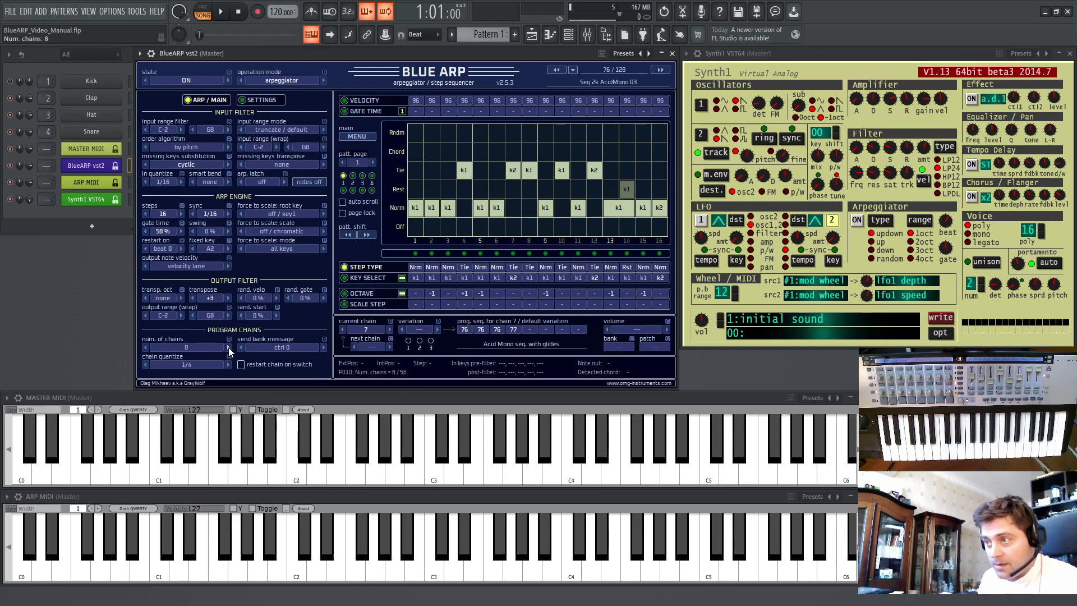
pyautogui.click(342, 329)
pyautogui.click(343, 329)
pyautogui.click(343, 329)
pyautogui.click(342, 329)
pyautogui.click(342, 329)
pyautogui.click(343, 329)
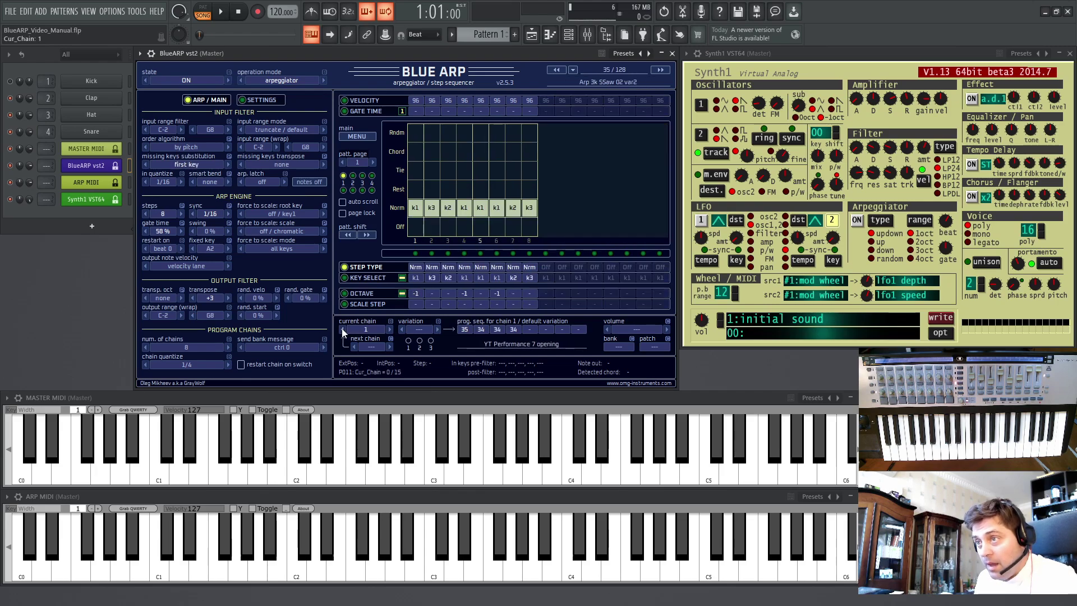
# - Alternate the current chain between chains 1 and 2 to compare their programs and parameter values
pyautogui.click(229, 214)
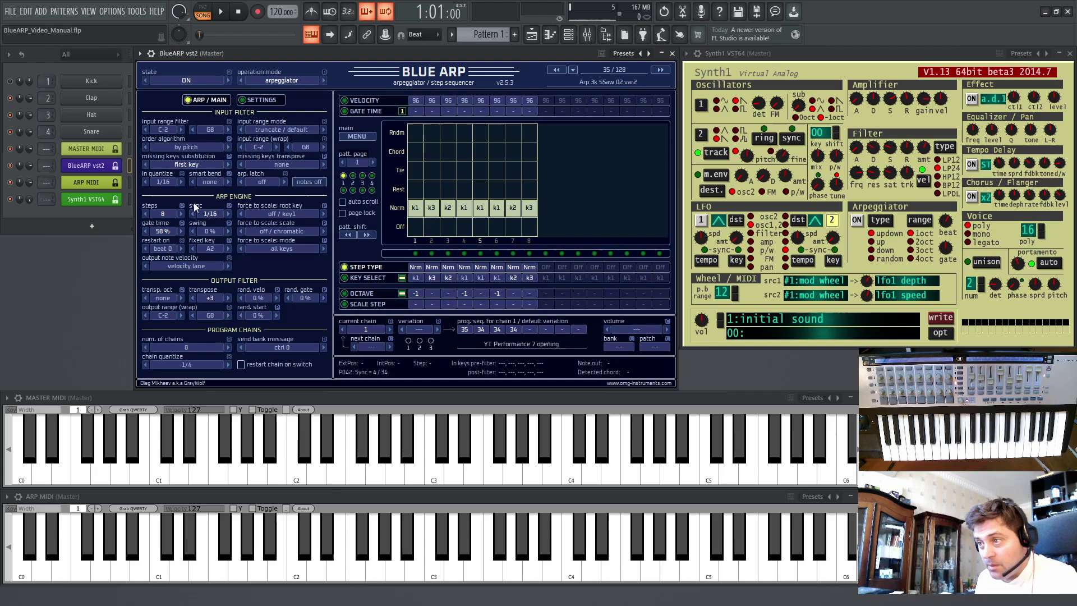
pyautogui.click(389, 329)
pyautogui.click(342, 329)
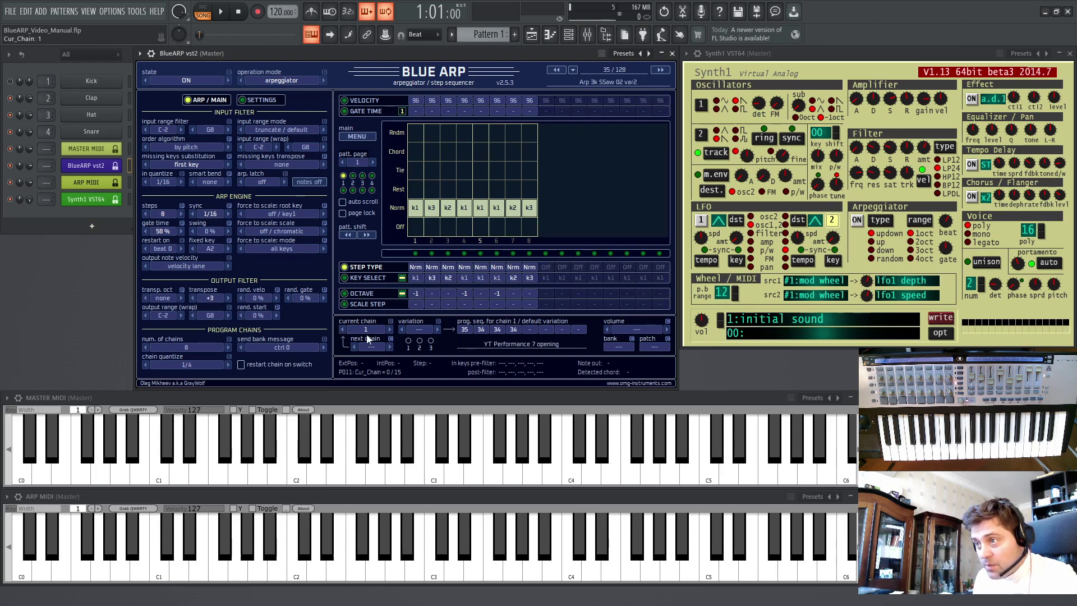
pyautogui.click(390, 329)
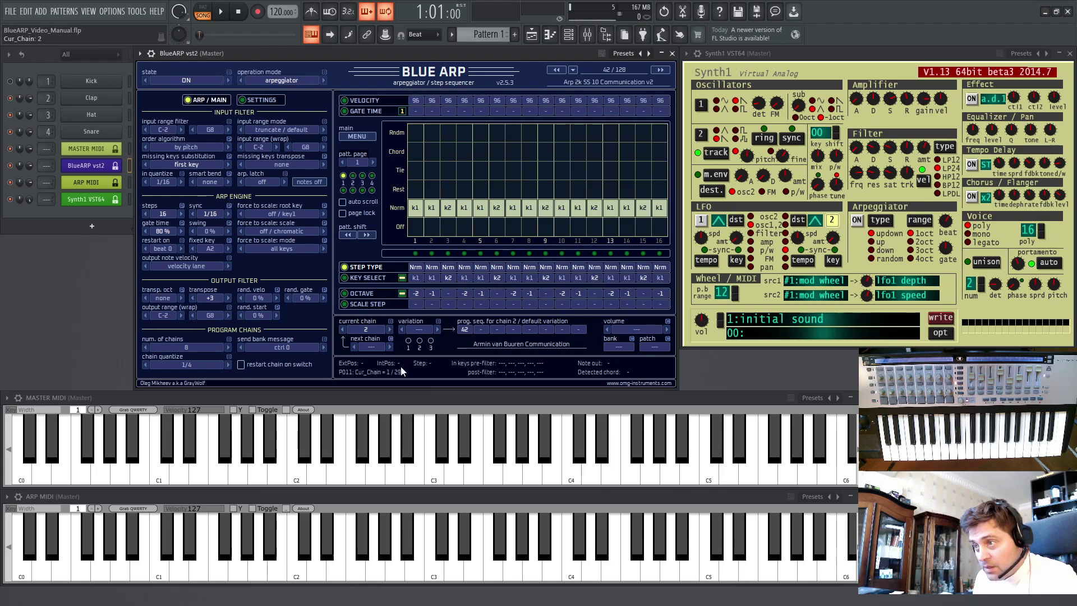
pyautogui.click(342, 330)
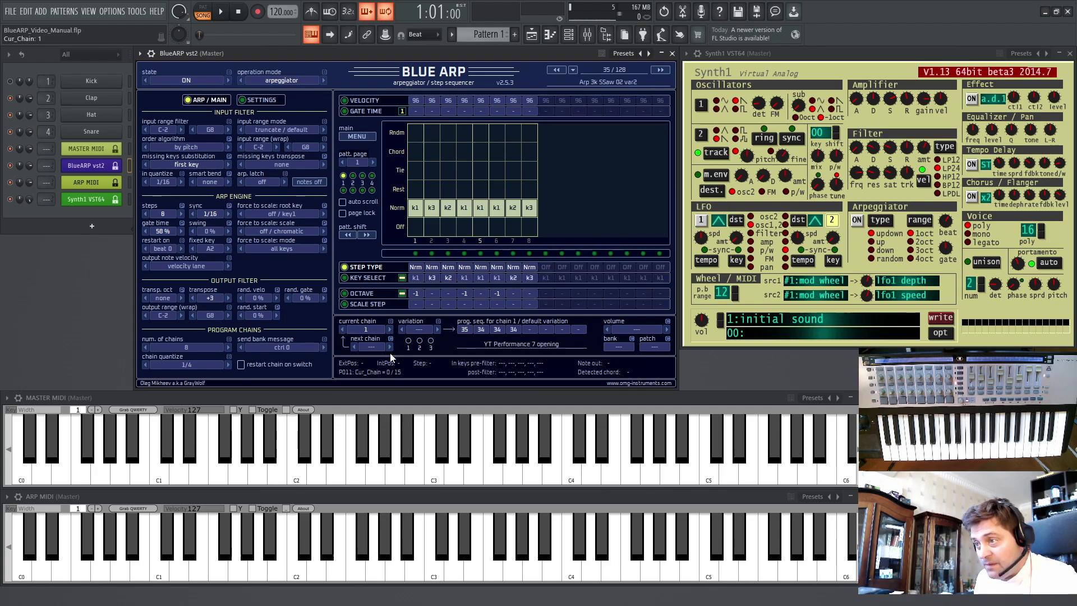
pyautogui.click(390, 330)
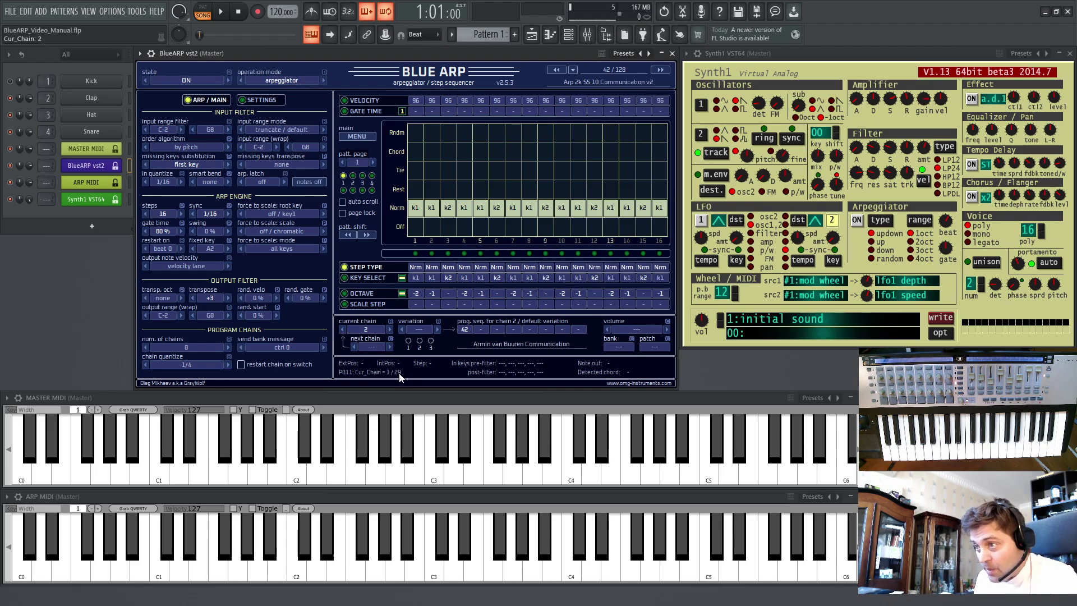
pyautogui.click(342, 330)
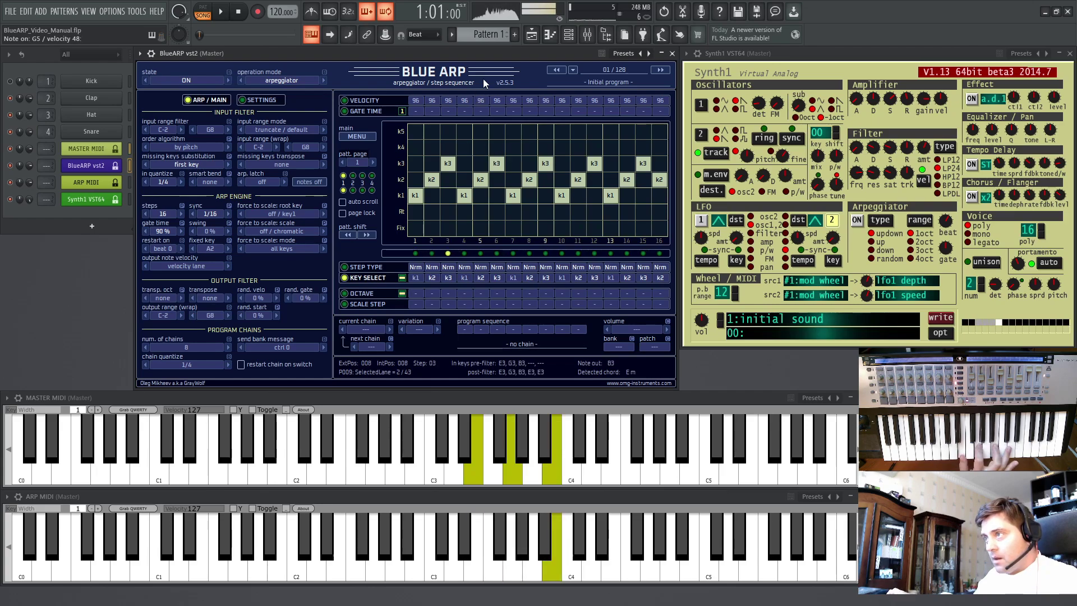
# - Lower steps 1, 7, 10 and 13 of the initial program's pattern by one octave (-1)
pyautogui.click(363, 294)
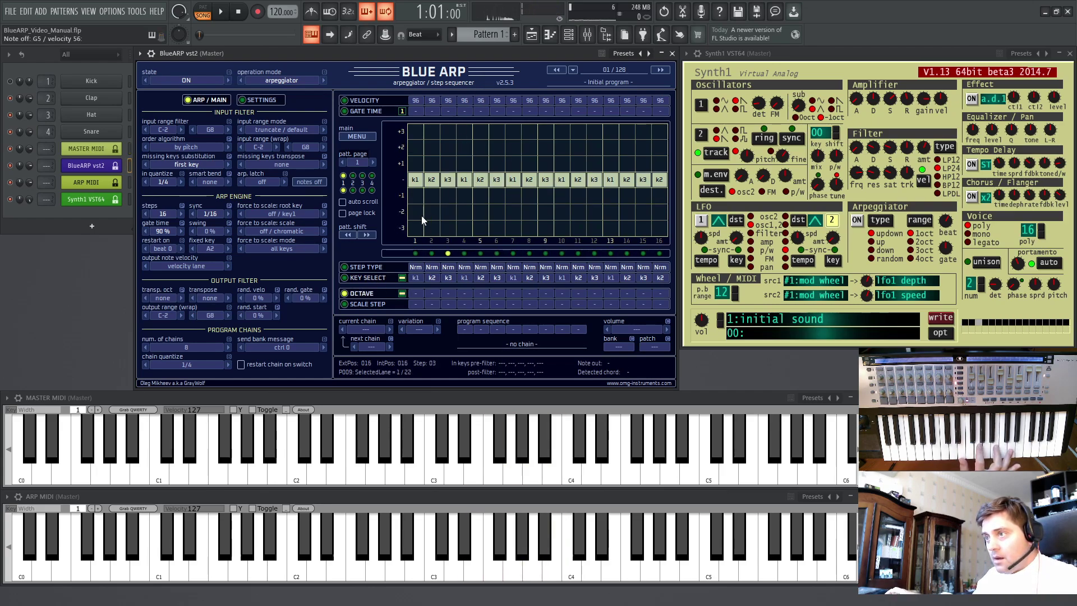
pyautogui.click(414, 194)
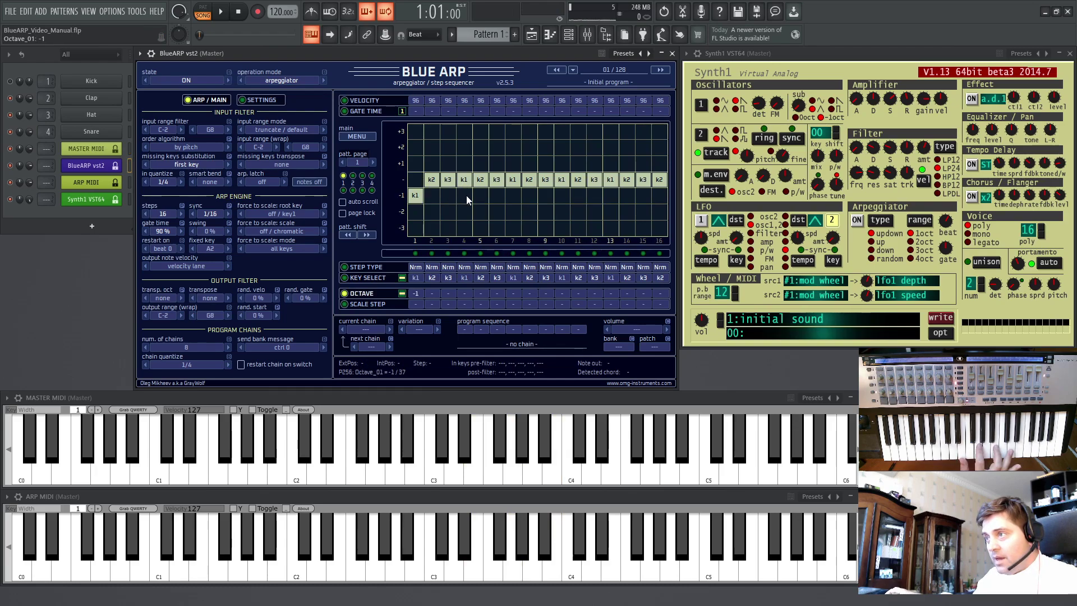
pyautogui.click(513, 195)
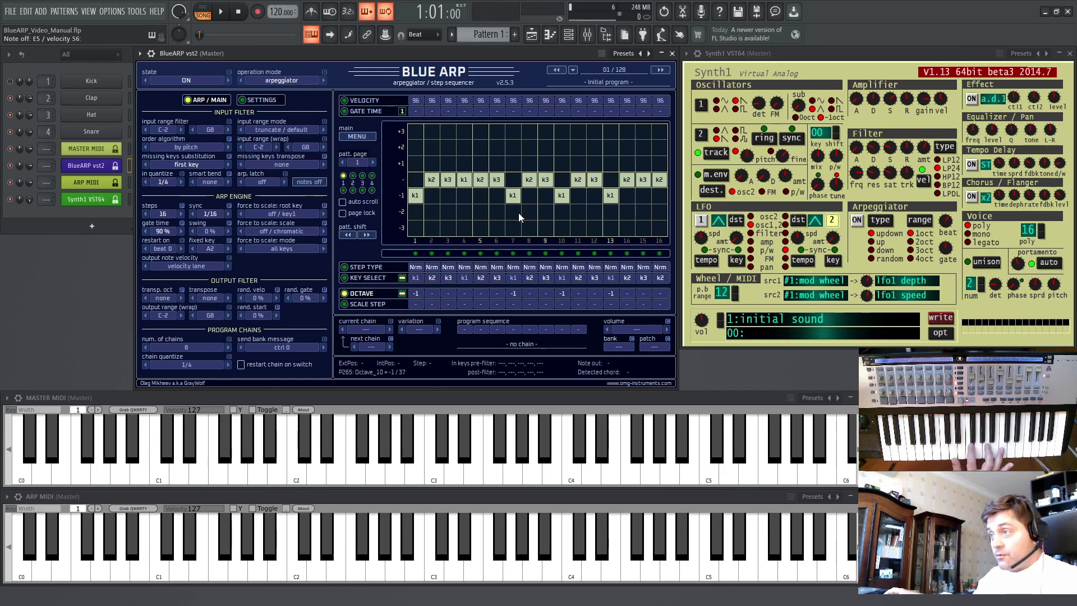
# - Swap steps 7 and 6 and steps 2 and 3 in the pattern, and set step 15 to key k1 with octave -1
pyautogui.moveTo(512, 253); pyautogui.dragTo(497, 254)
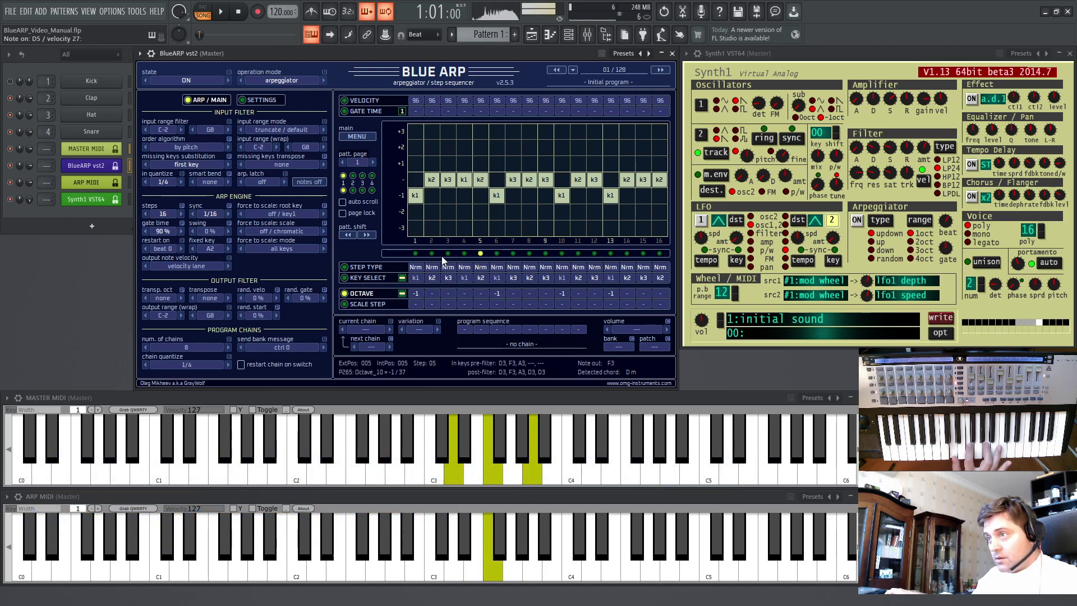
pyautogui.moveTo(434, 253); pyautogui.dragTo(447, 253)
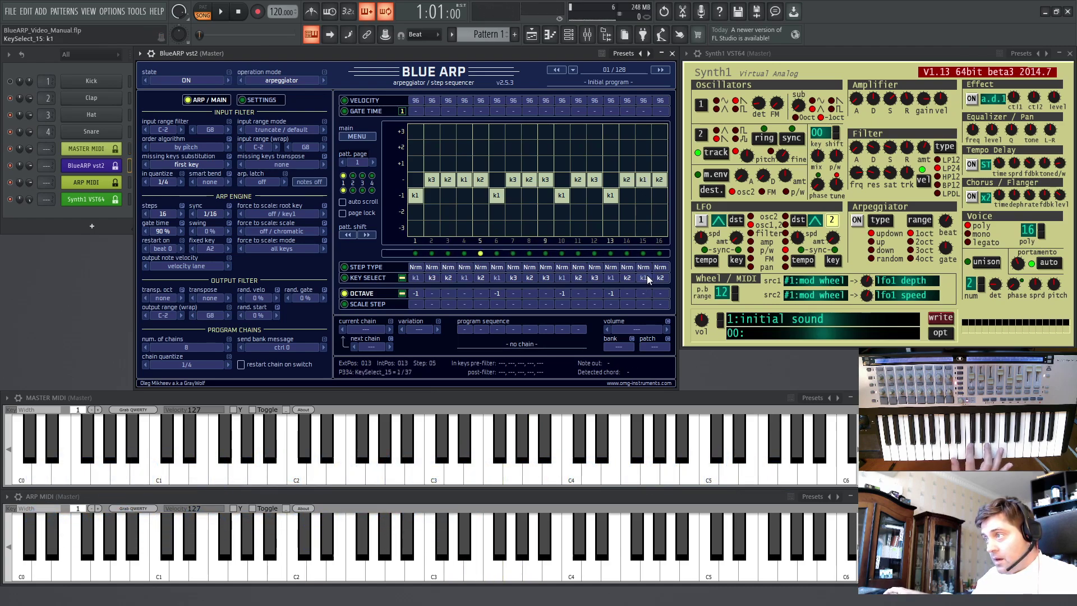
pyautogui.moveTo(647, 275); pyautogui.dragTo(645, 291)
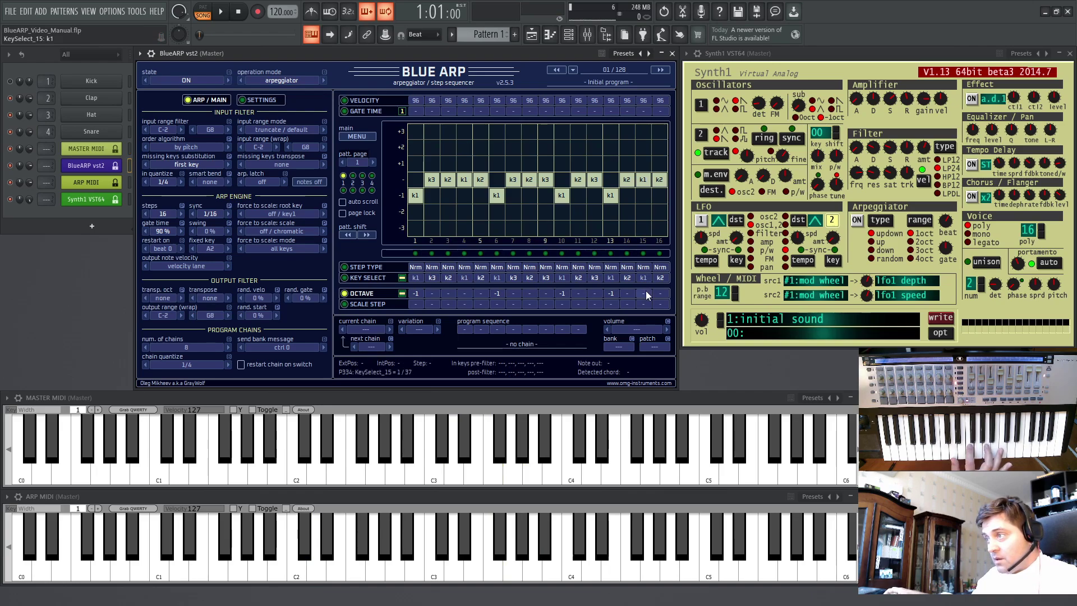
pyautogui.scroll(-1, 645, 291)
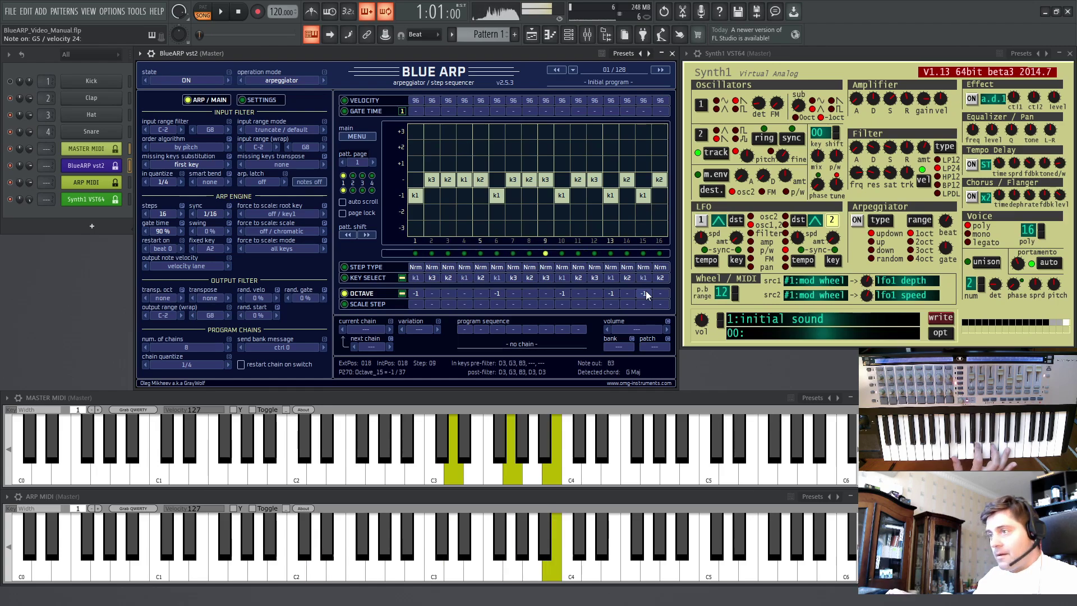
# - Set the key select of steps 1, 6, 10, 13 and 15 to root (Rt)
pyautogui.click(369, 278)
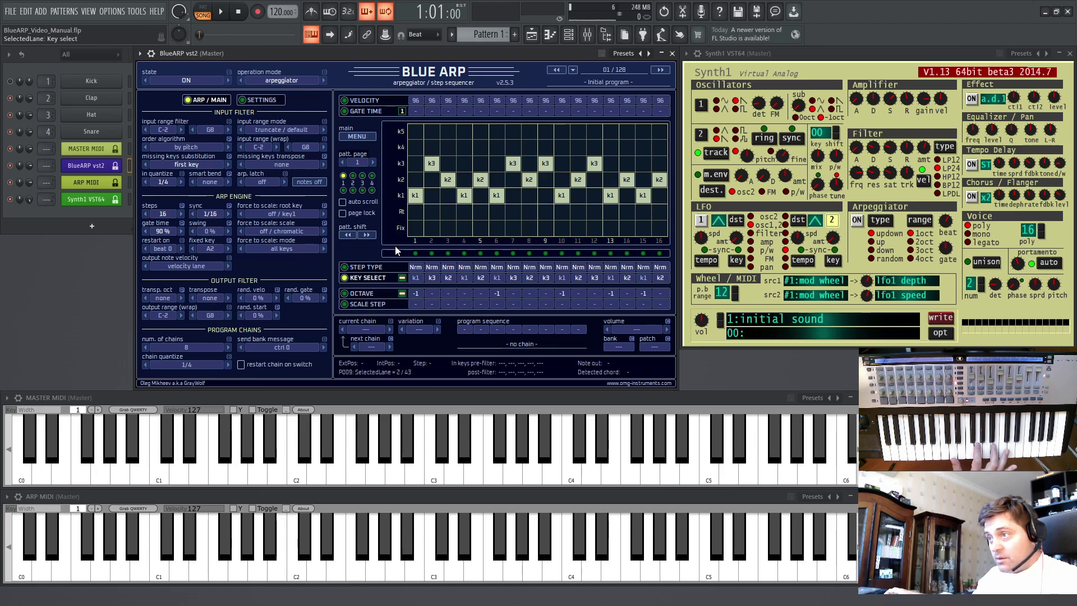
pyautogui.click(415, 211)
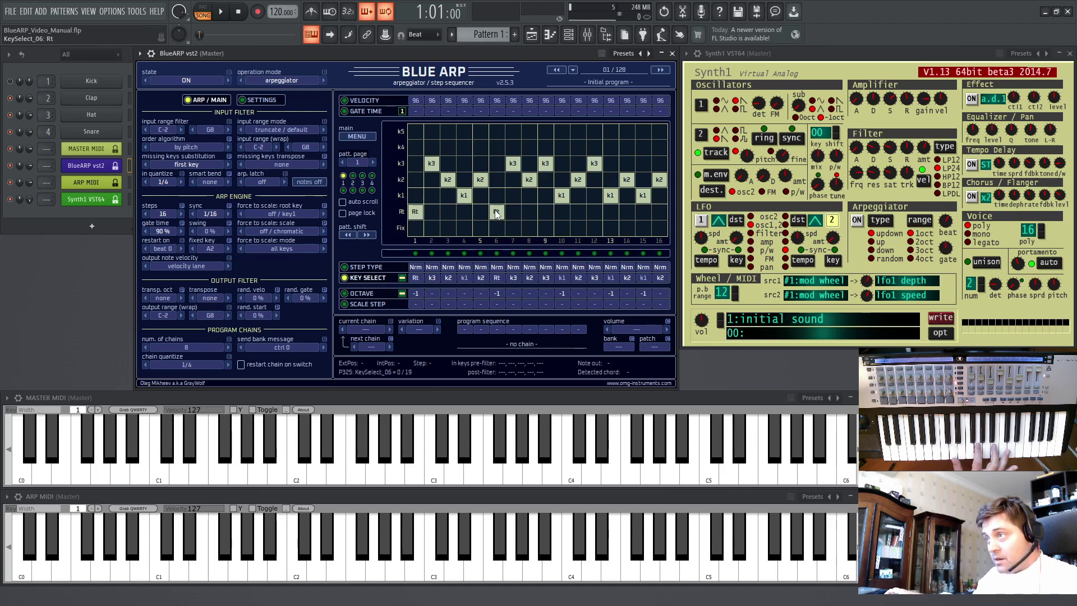
pyautogui.click(561, 211)
pyautogui.click(610, 211)
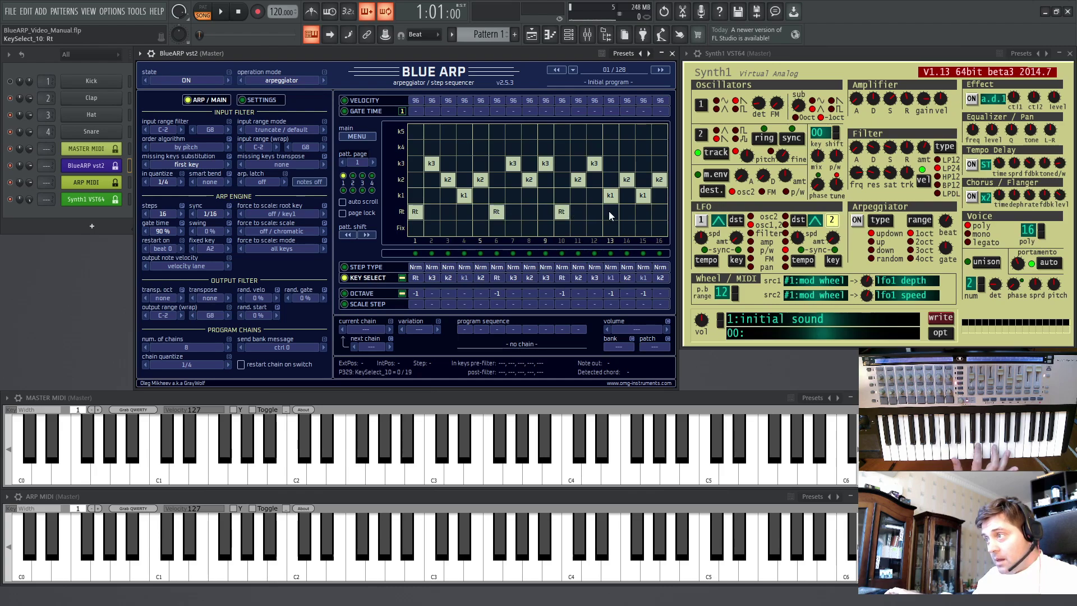
pyautogui.click(645, 212)
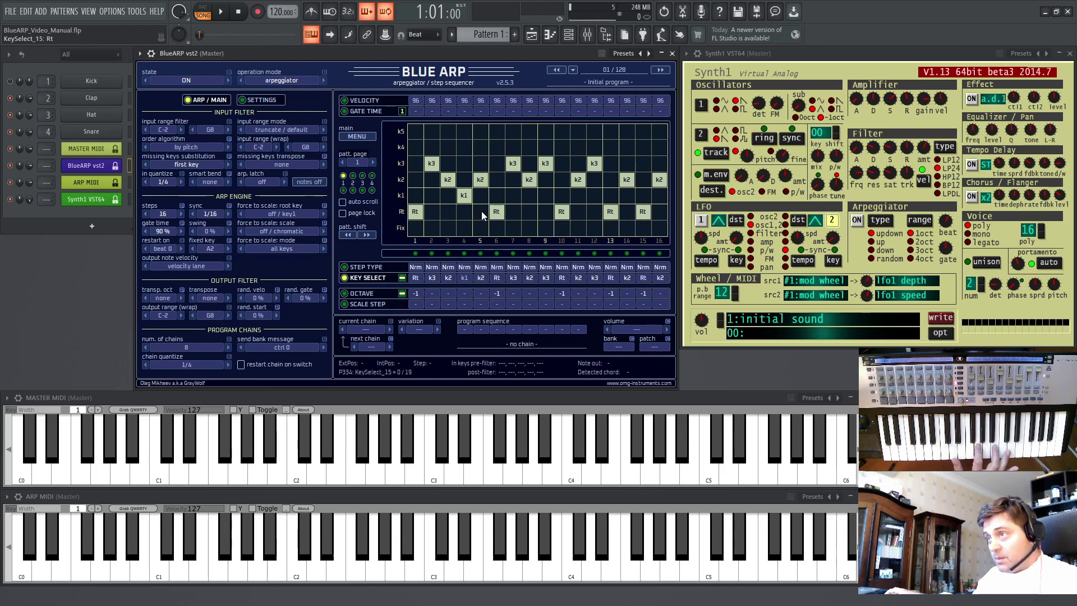
# - Set the key select of steps 2, 7 and 16 to k1 and of step 3 to k3
pyautogui.click(431, 195)
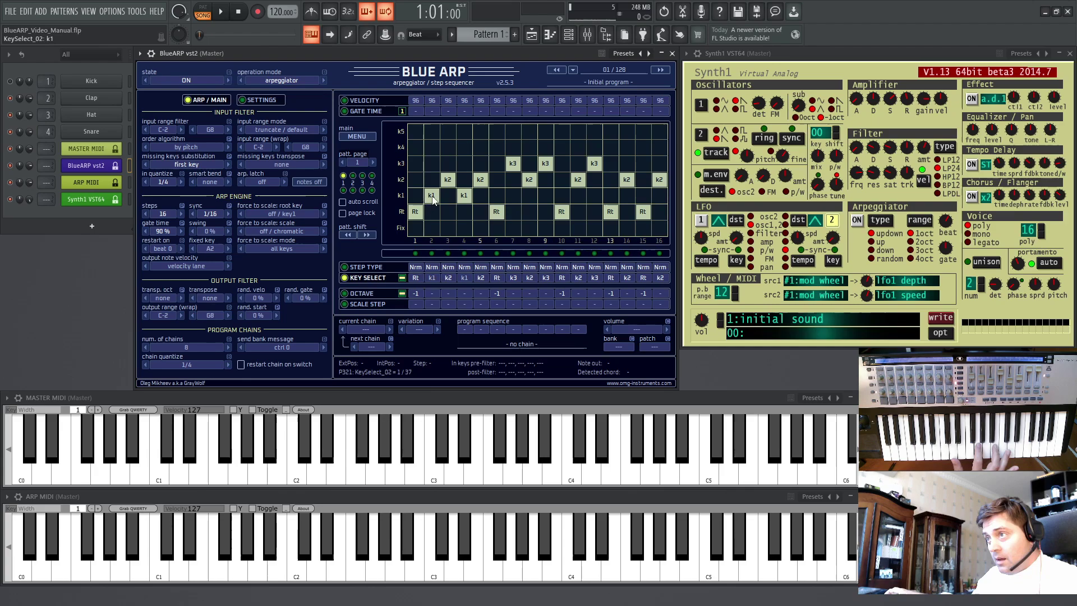
pyautogui.click(520, 196)
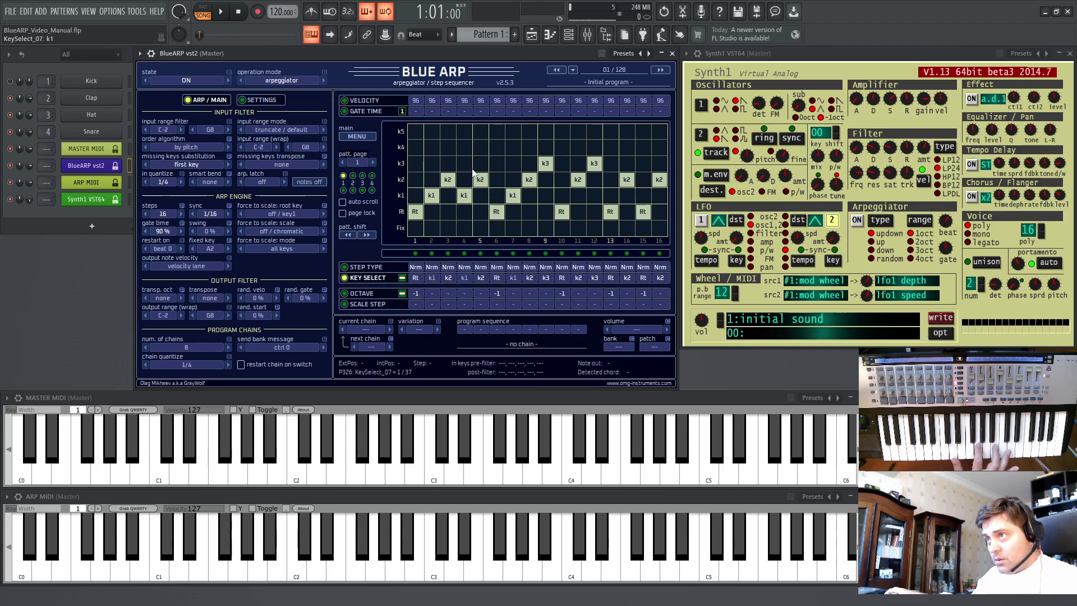
pyautogui.click(447, 163)
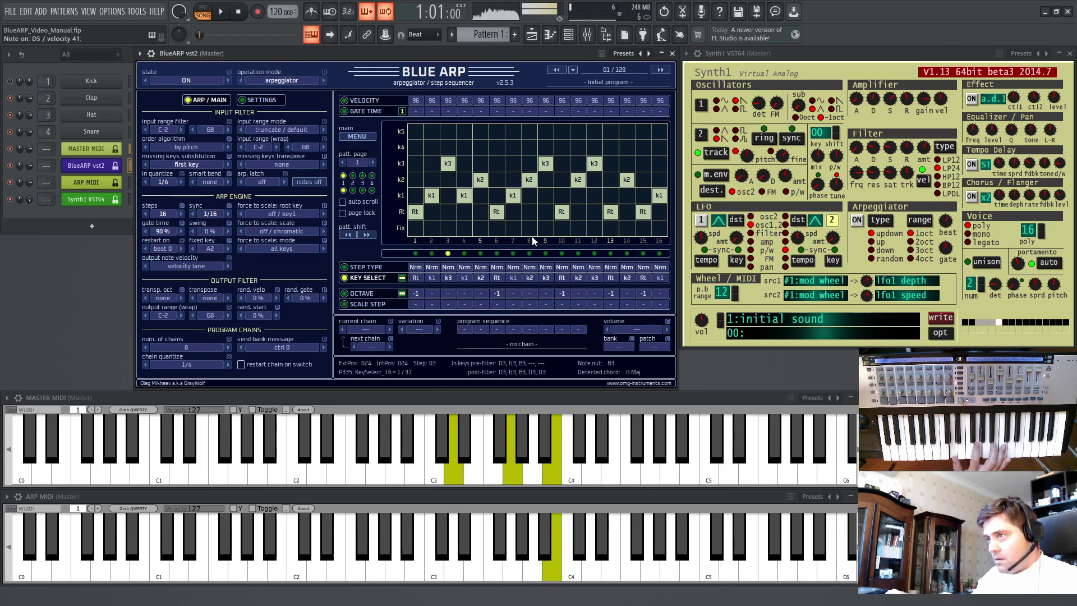
# - Set the octave of root-key steps 1, 6, 10, 13 and 15 to -2, and try -1 on step 4 before returning it to 0
pyautogui.click(361, 294)
pyautogui.click(416, 211)
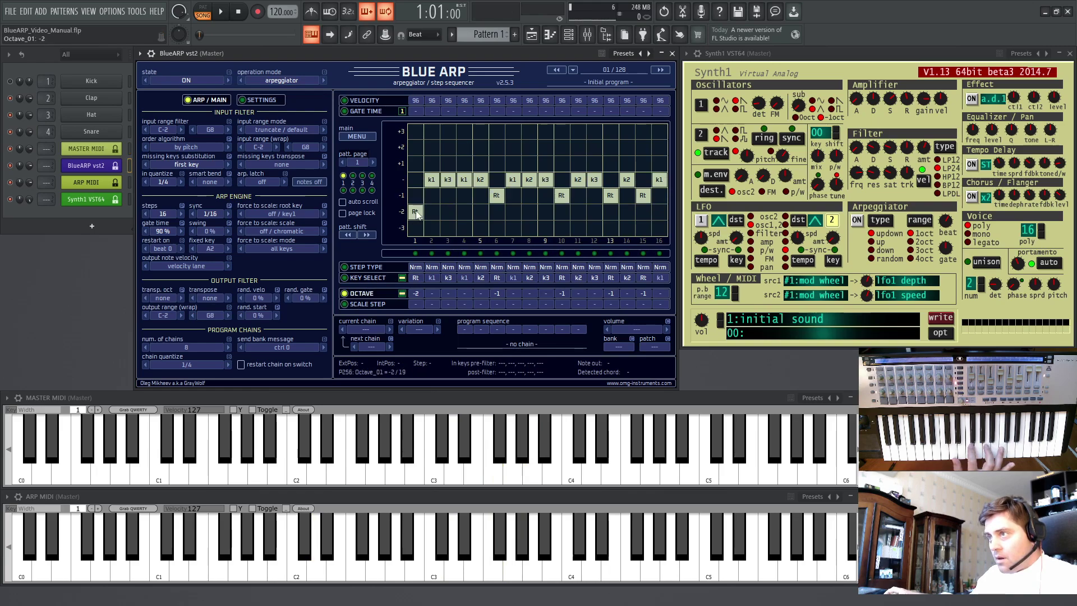
pyautogui.click(498, 211)
pyautogui.click(562, 211)
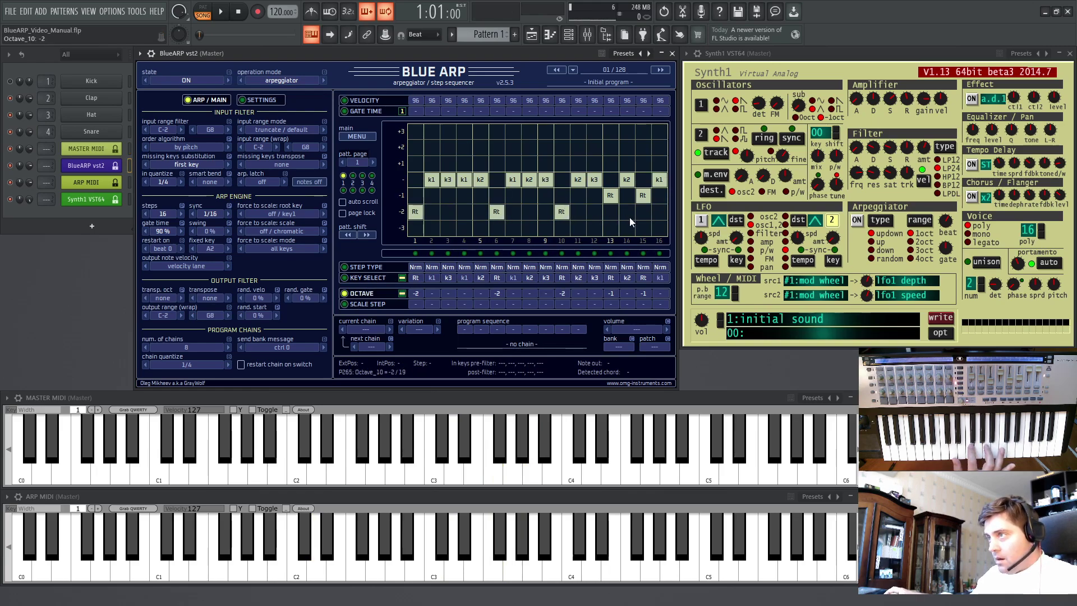
pyautogui.click(627, 179)
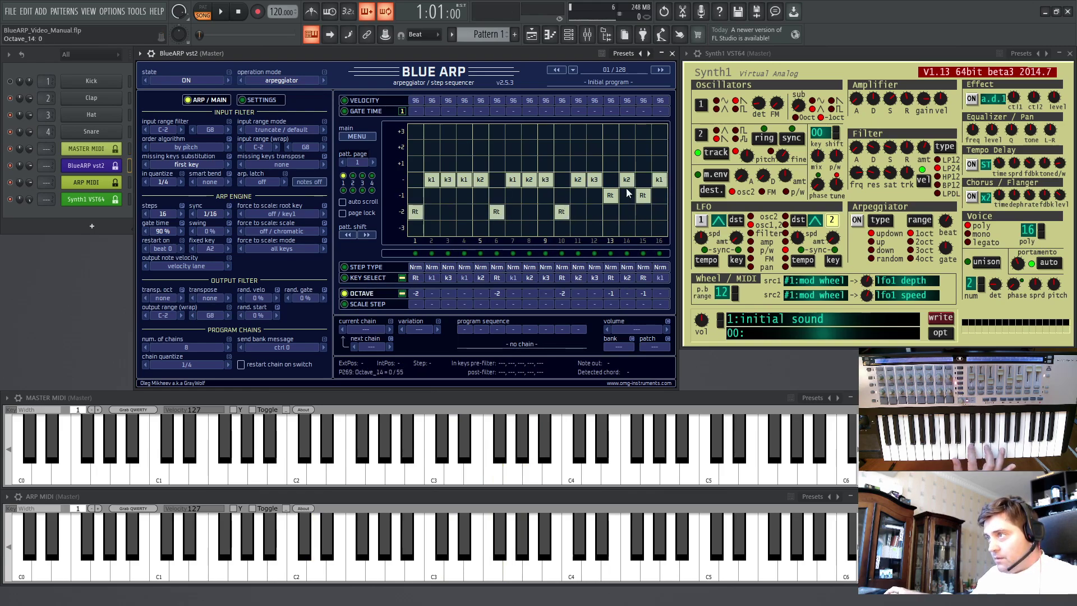
pyautogui.click(610, 212)
pyautogui.click(643, 211)
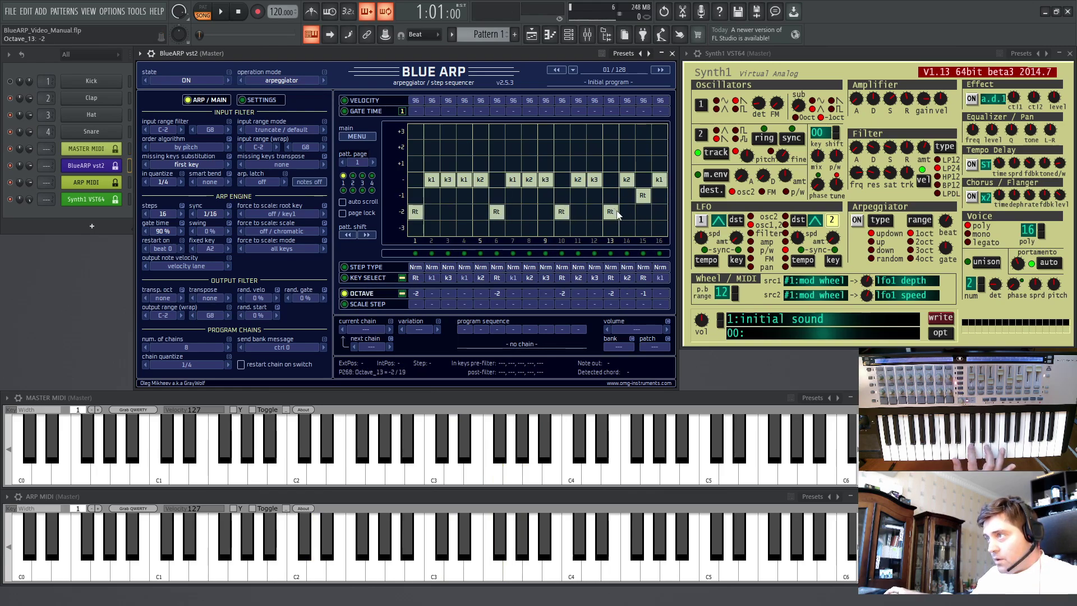
pyautogui.click(465, 196)
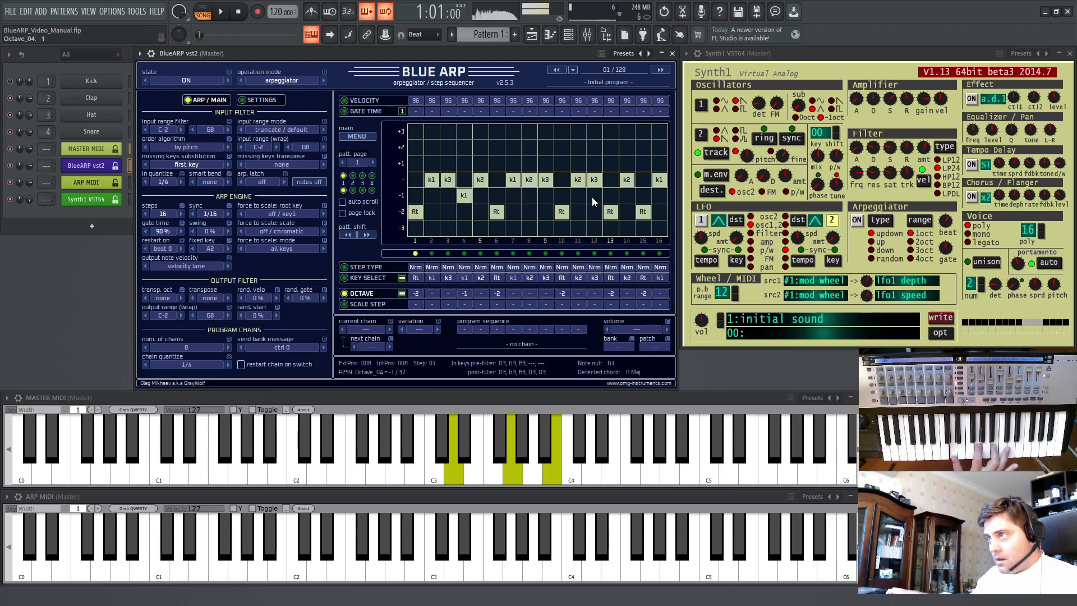
pyautogui.click(464, 185)
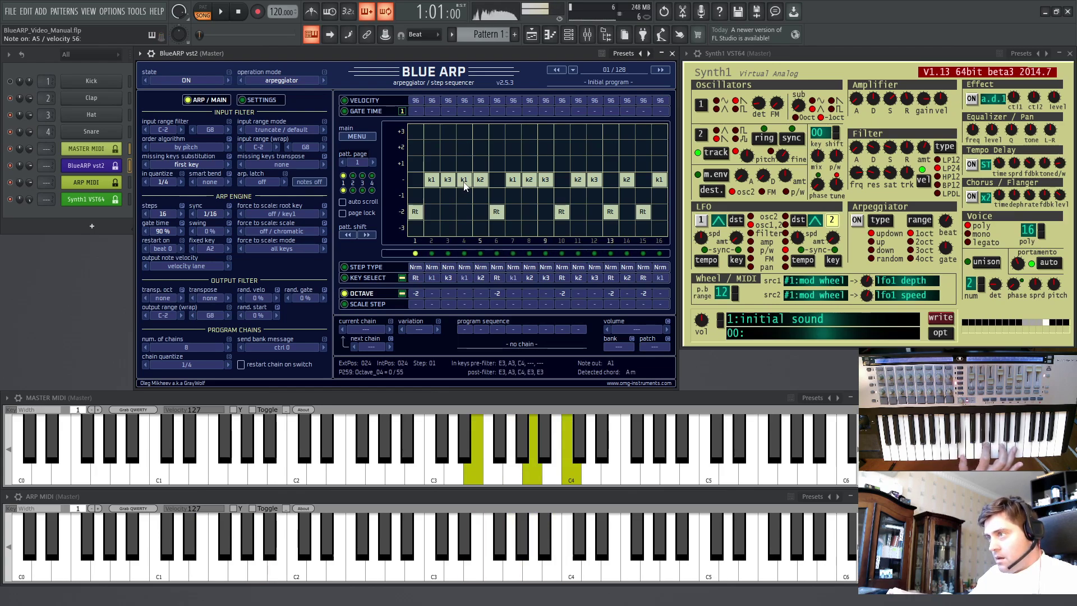
# - Turn on the tempo delay effect in the Synth1 synthesizer
pyautogui.click(971, 164)
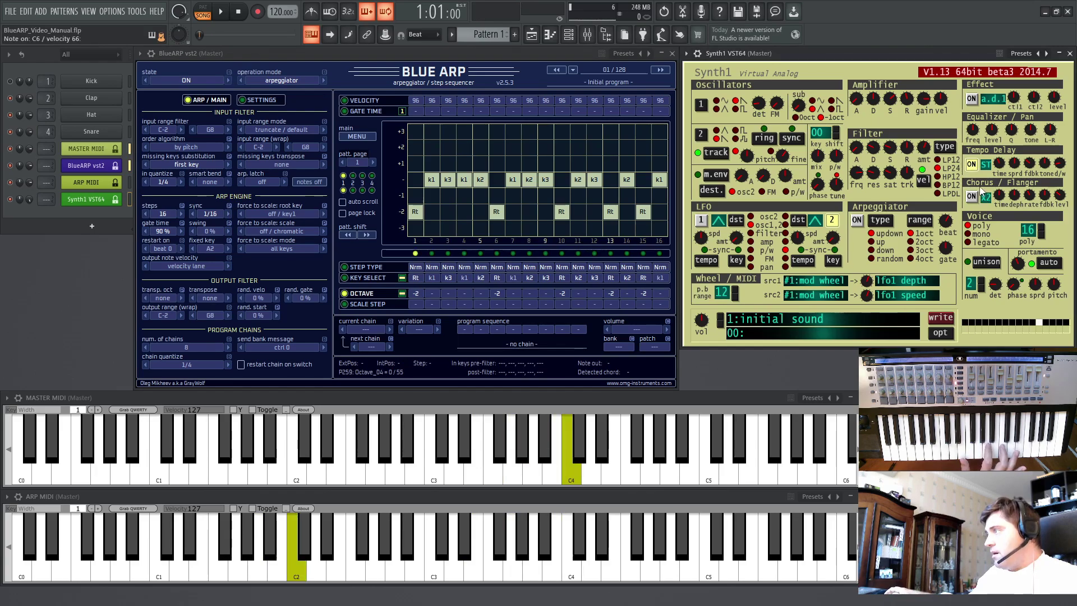